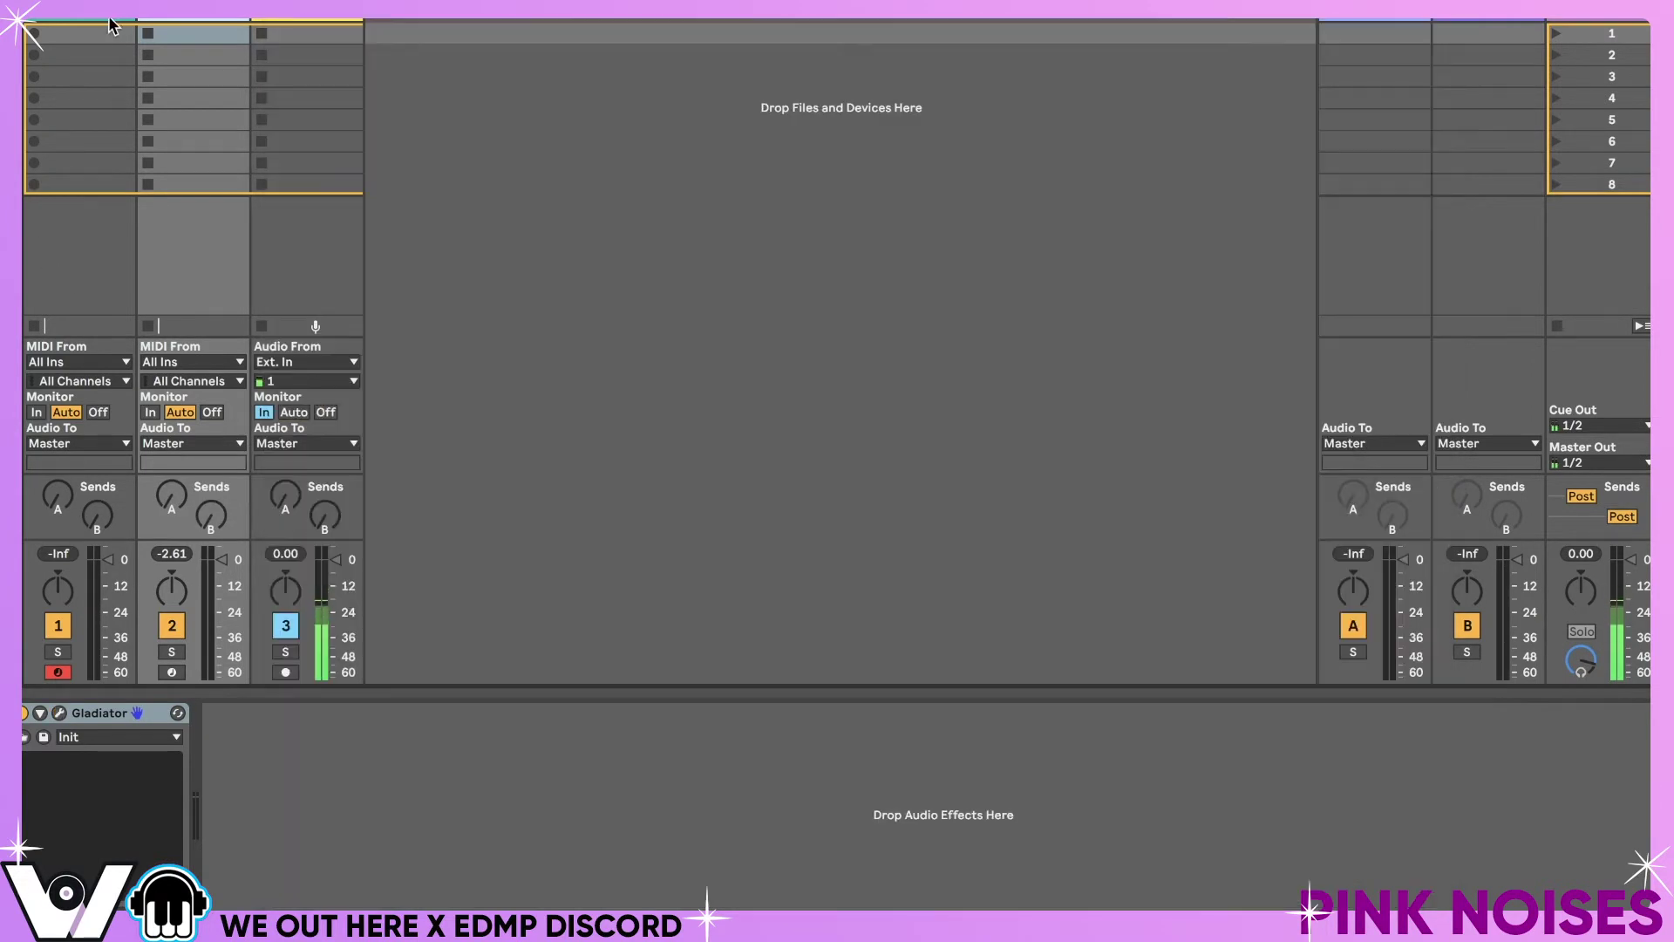
- Open the Serum instance on the first MIDI track and bring up Oscillator A's wavetable editor
left_click(112, 26)
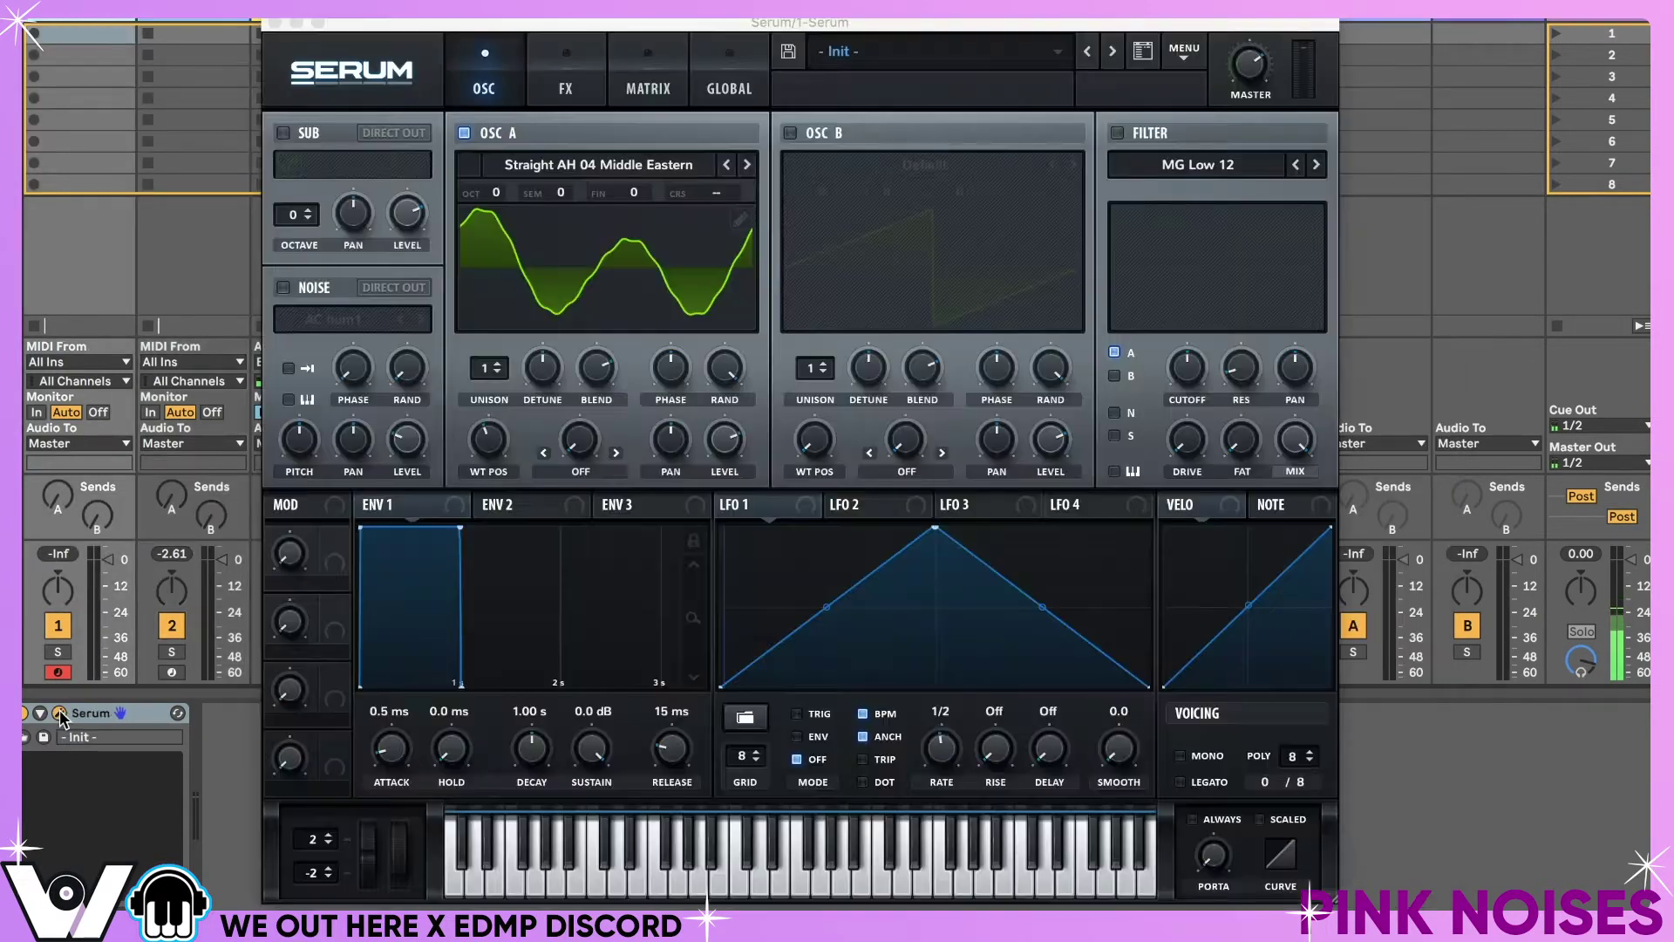
left_click(59, 713)
left_click_drag(688, 24, 805, 12)
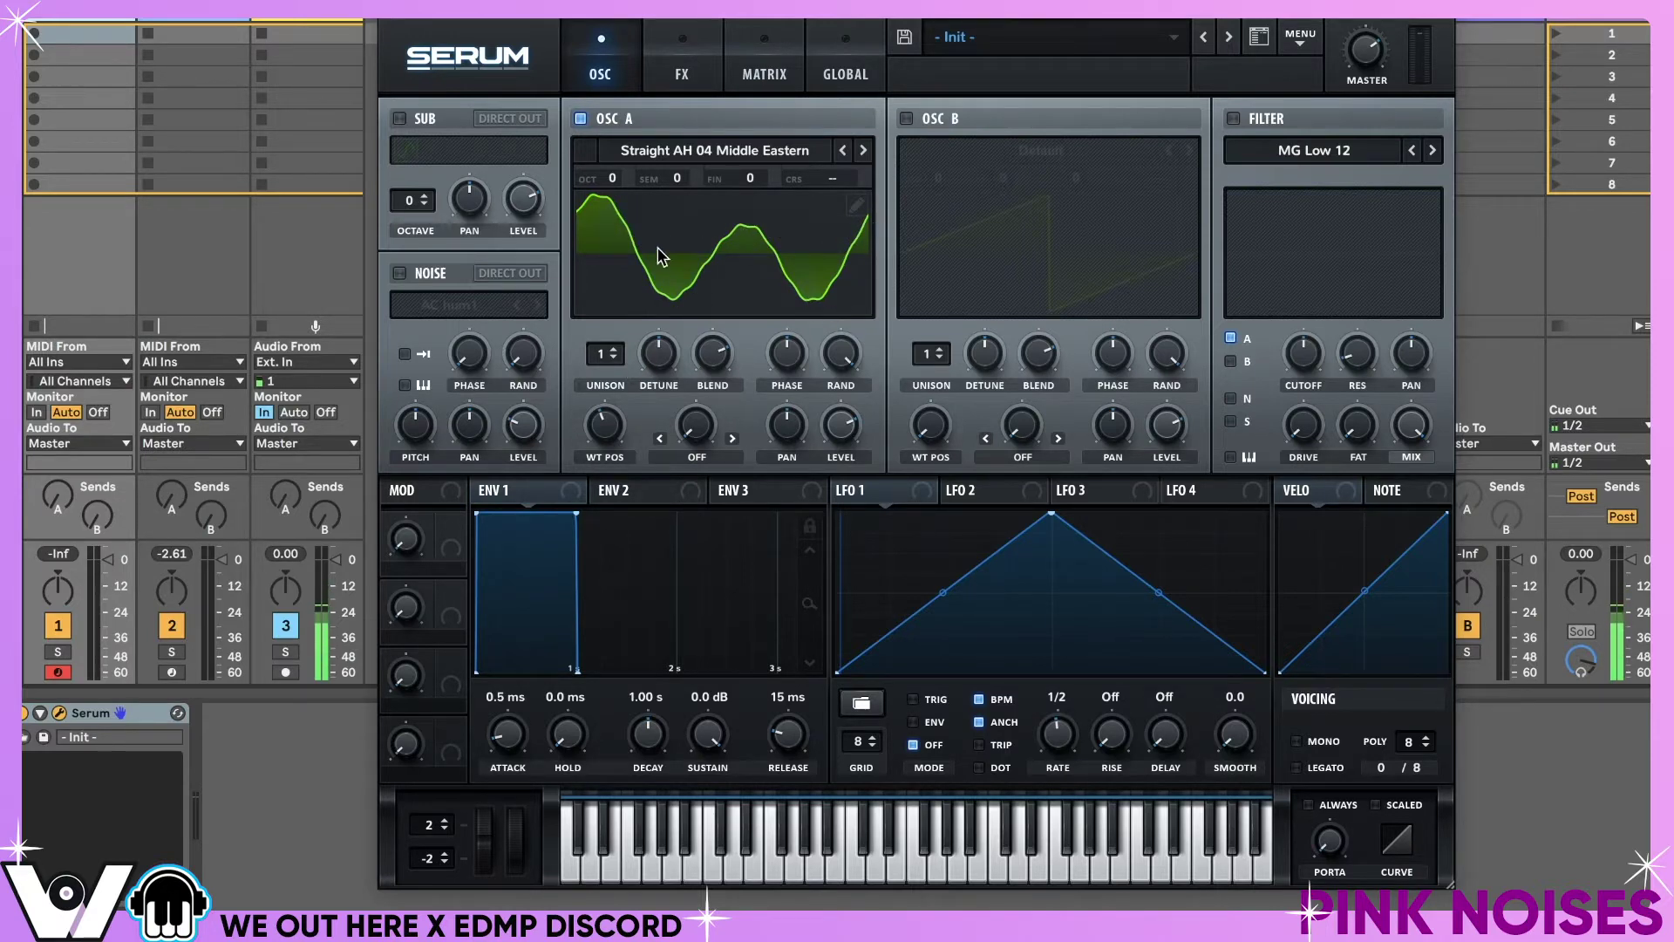
left_click(857, 206)
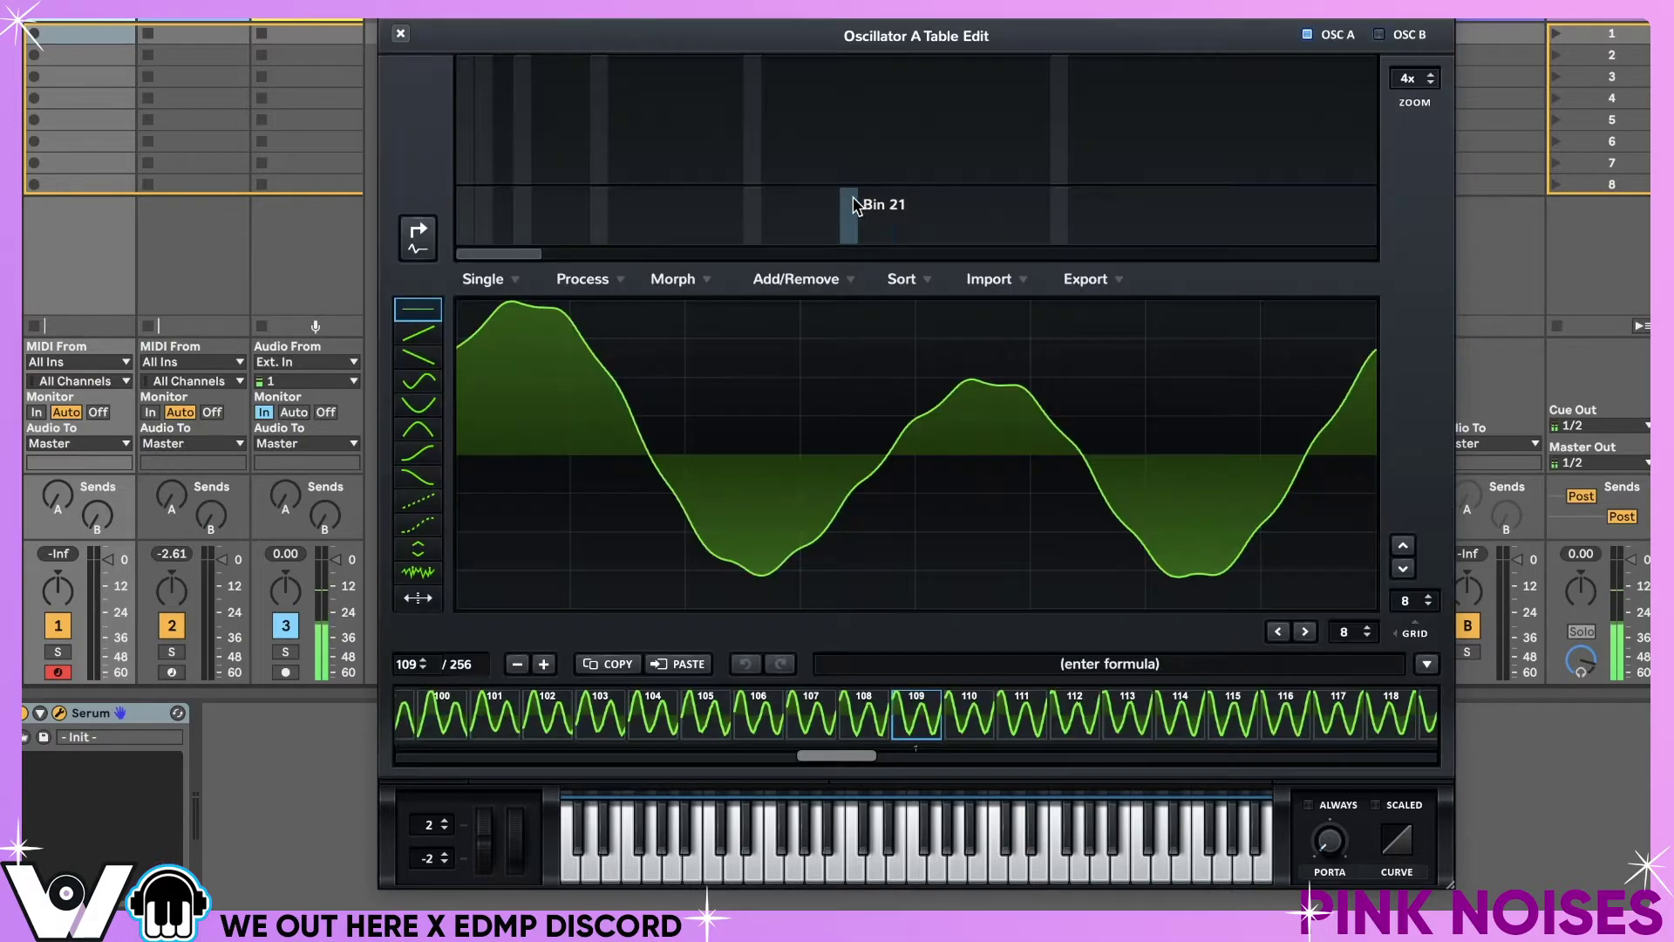
- Step through Oscillator A's wavetable frames around 105 to 117 and back to 110, examining how the waveform changes
left_click(560, 720)
left_click(593, 712)
left_click(650, 712)
left_click(708, 711)
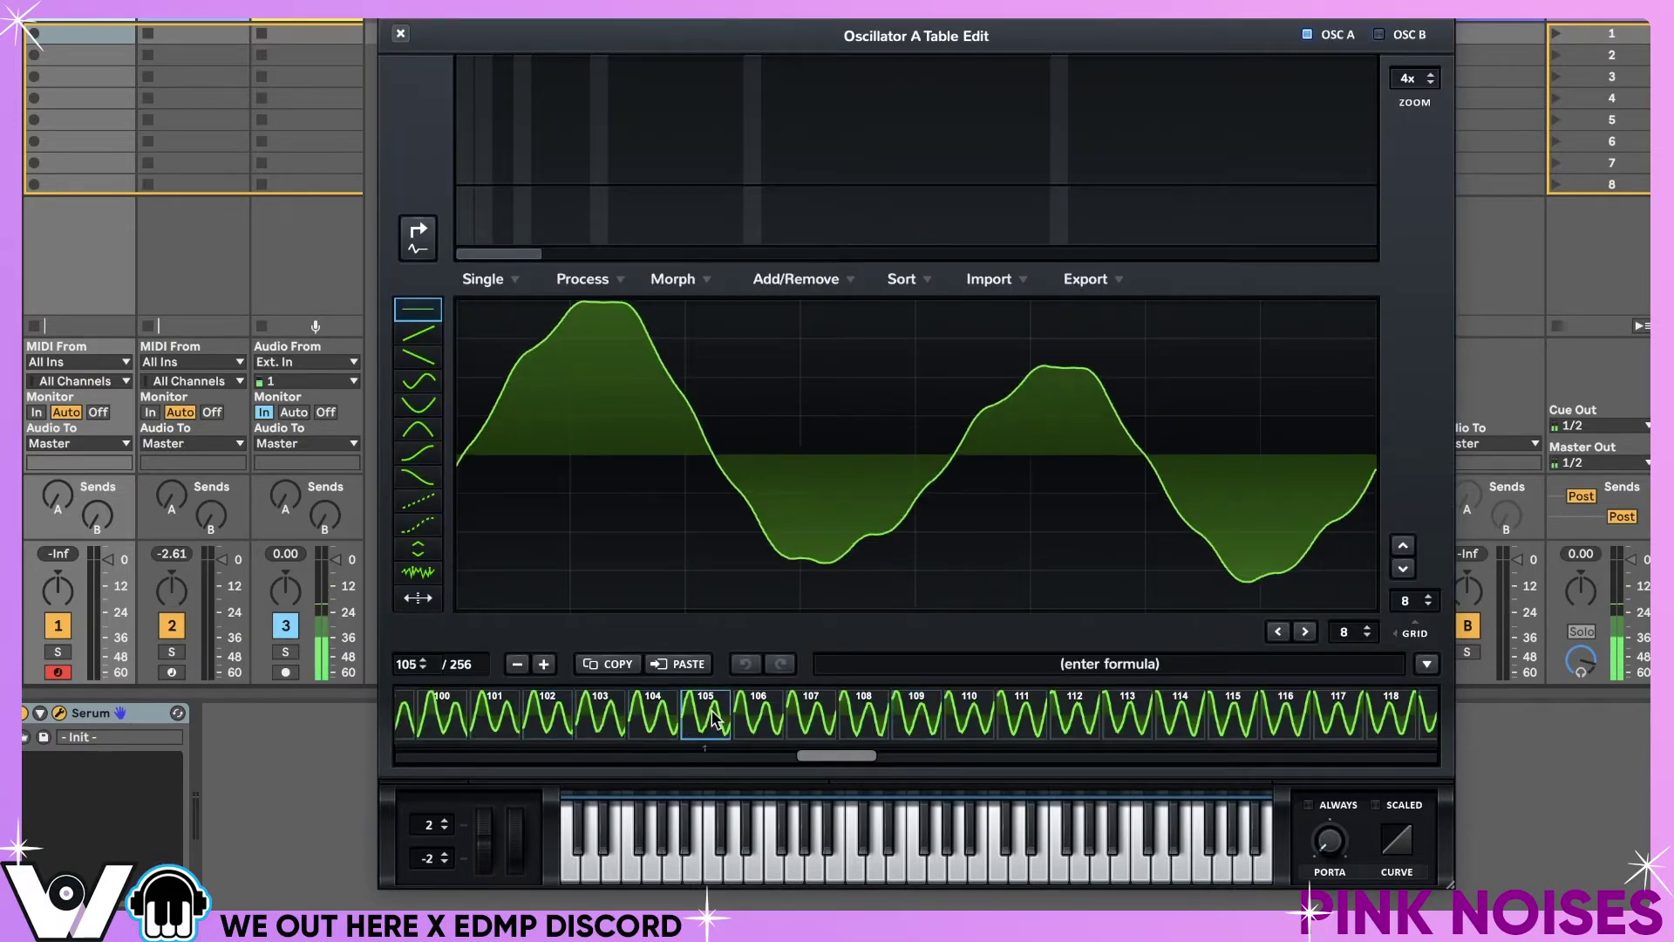
left_click(758, 710)
left_click(816, 710)
left_click(860, 710)
left_click(911, 715)
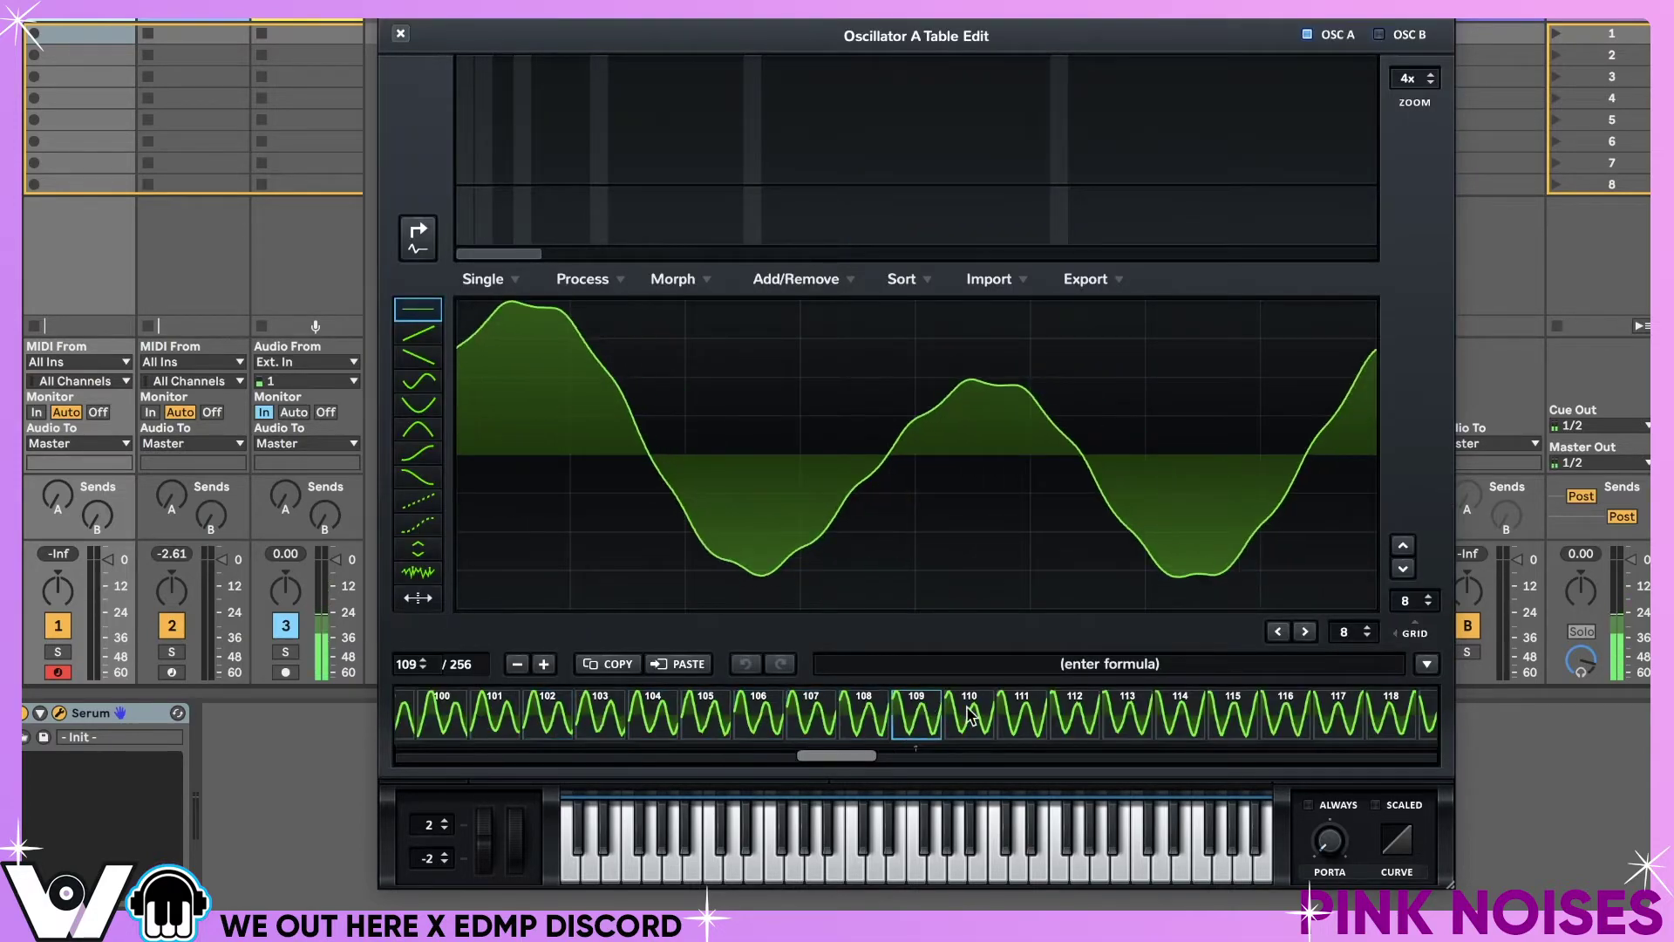
left_click(968, 715)
left_click(1024, 717)
left_click(1077, 719)
left_click(1133, 724)
left_click(1179, 725)
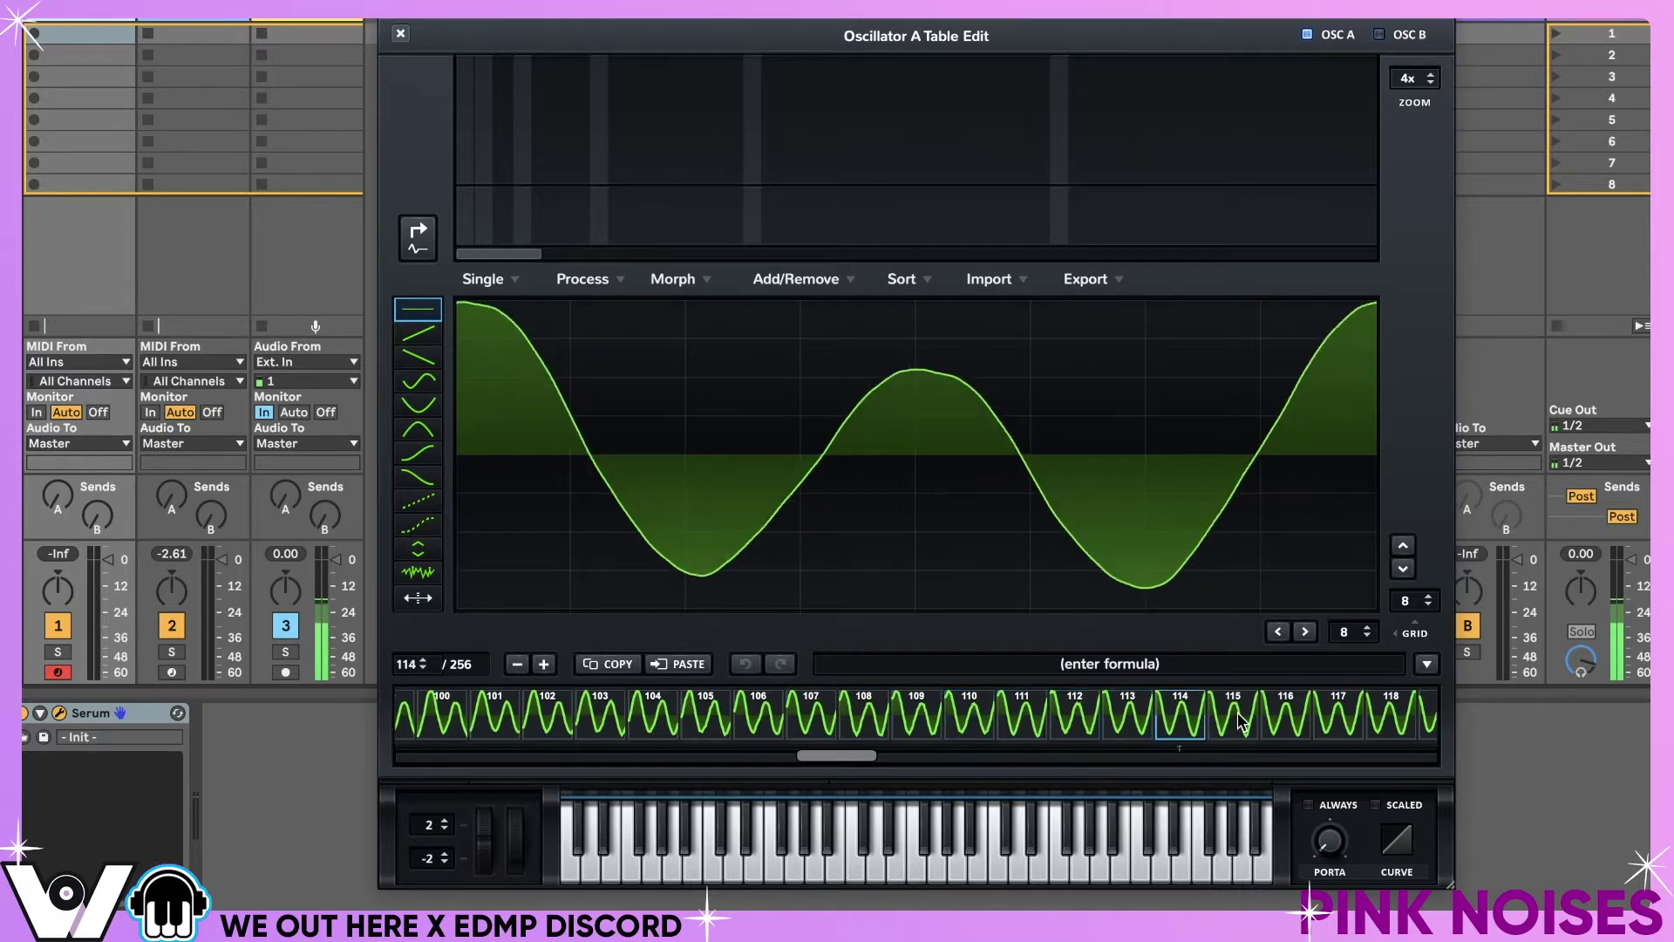
left_click(1232, 727)
left_click(1285, 728)
left_click(1325, 730)
left_click(1285, 730)
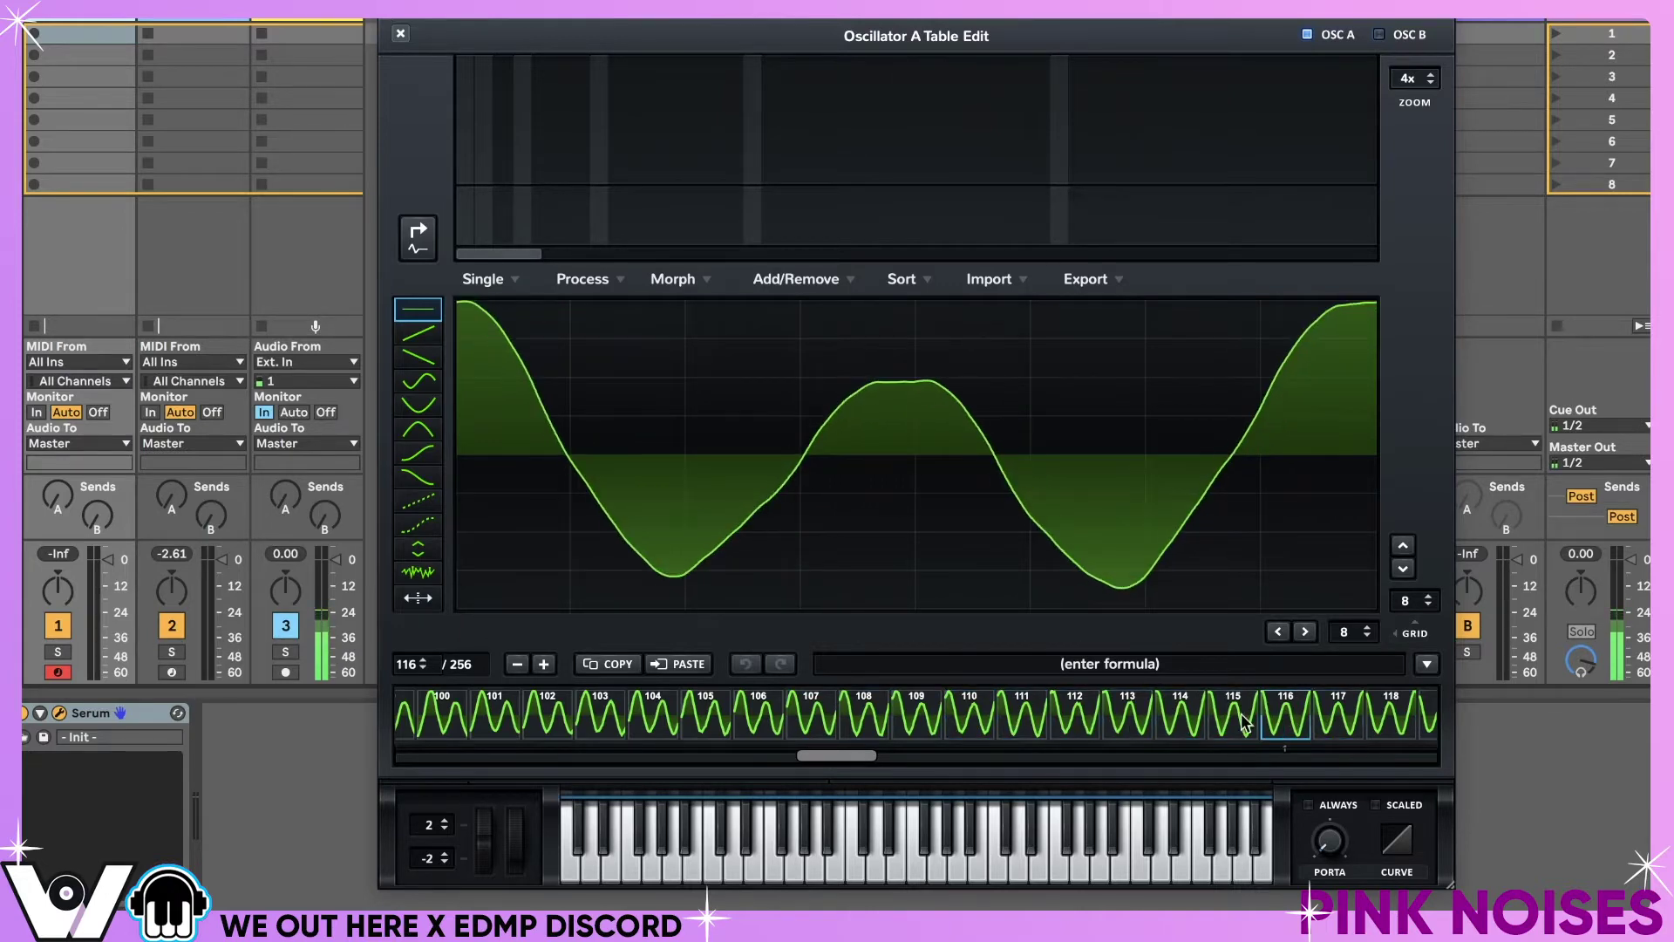
left_click(1233, 732)
left_click(1180, 733)
left_click(1127, 735)
left_click(1074, 737)
left_click(1022, 738)
left_click(963, 740)
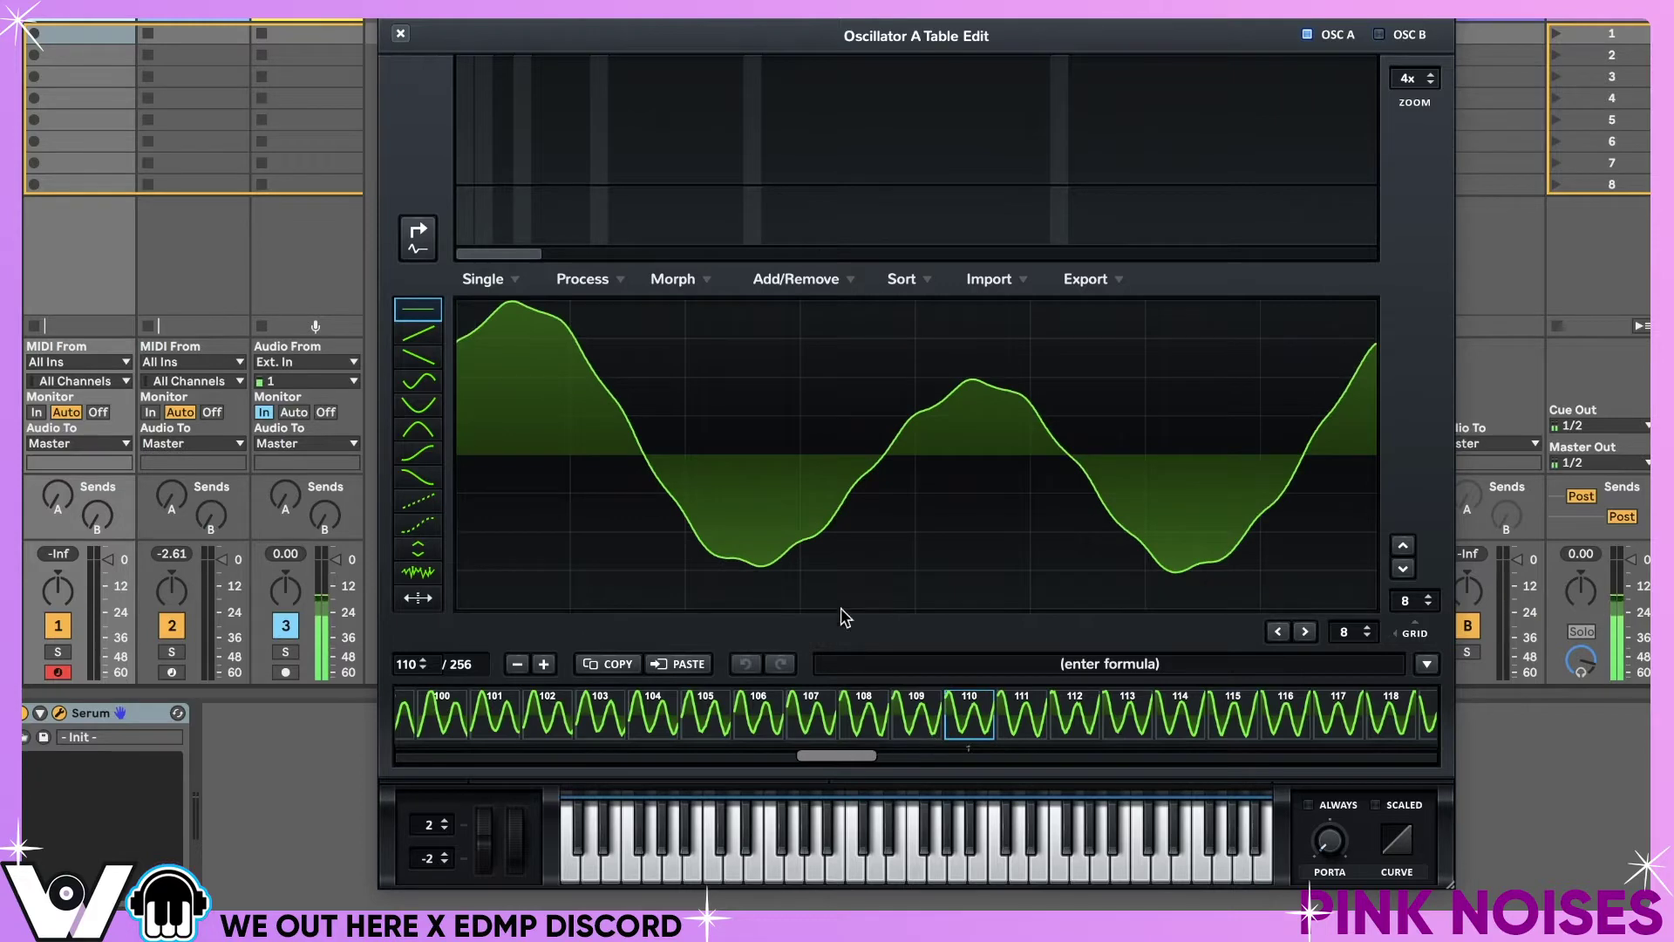
- Close the wavetable editor and raise Oscillator A's wavetable position slightly
left_click(400, 33)
mouse_move(610, 427)
left_mouse_down()
mouse_move(624, 497)
mouse_move(622, 434)
mouse_move(602, 417)
mouse_move(621, 429)
mouse_move(617, 411)
left_mouse_up()
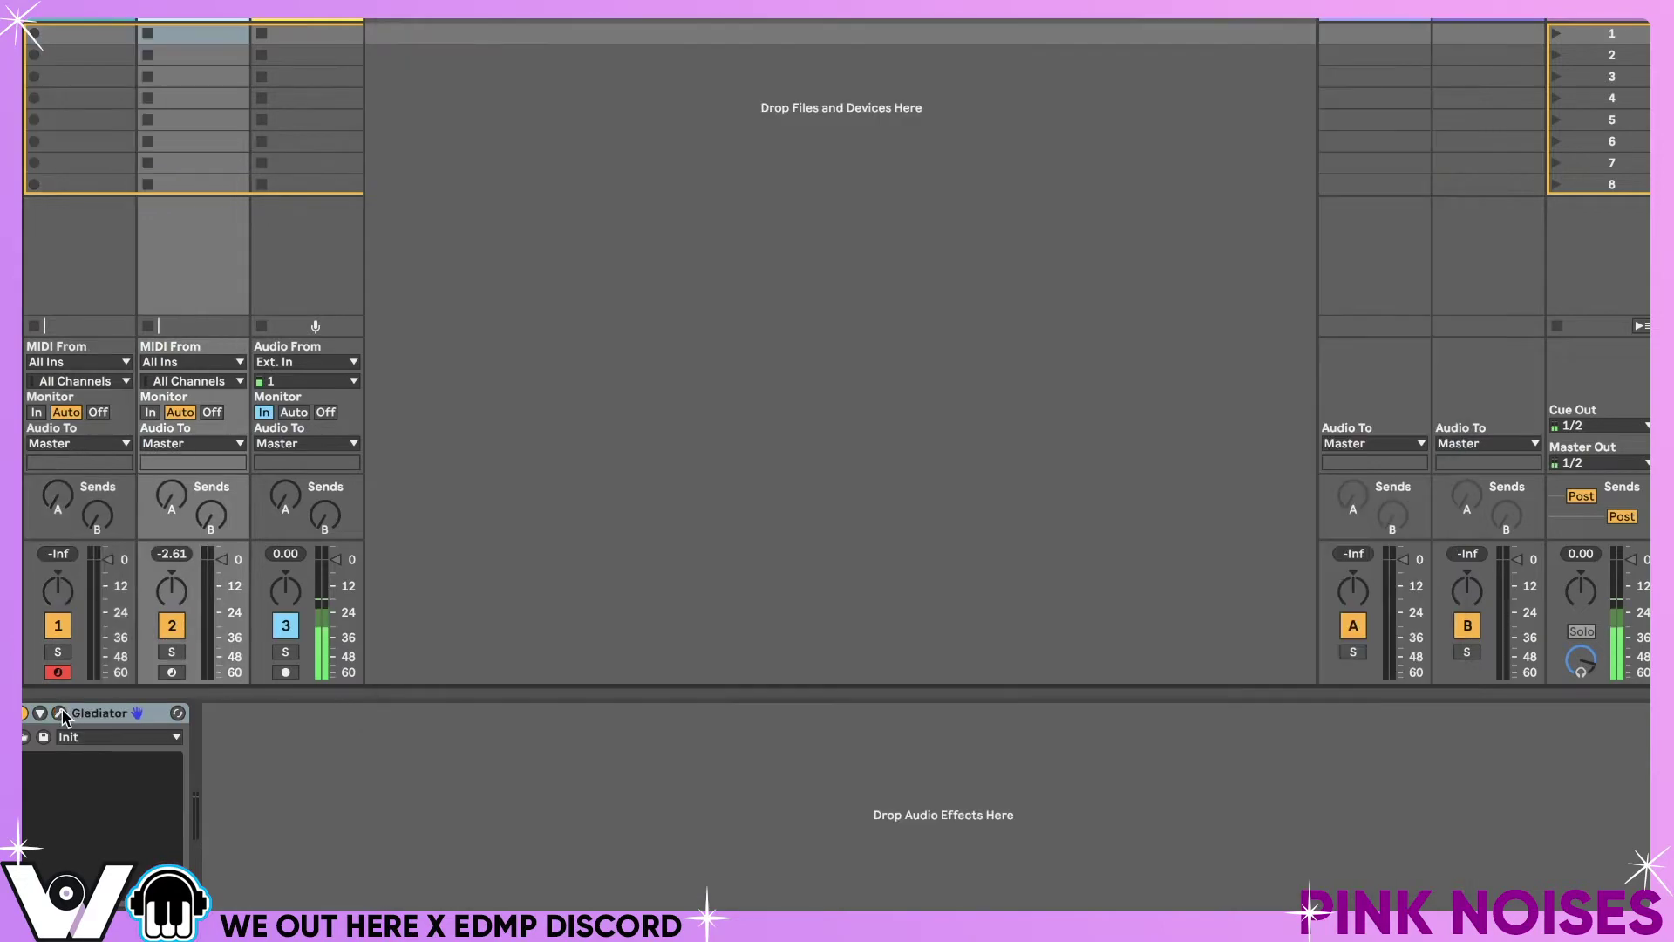
- Open Gladiator on the second MIDI track, look through the Arpeggiator patches and switch the patch category to Atmos
left_click(61, 714)
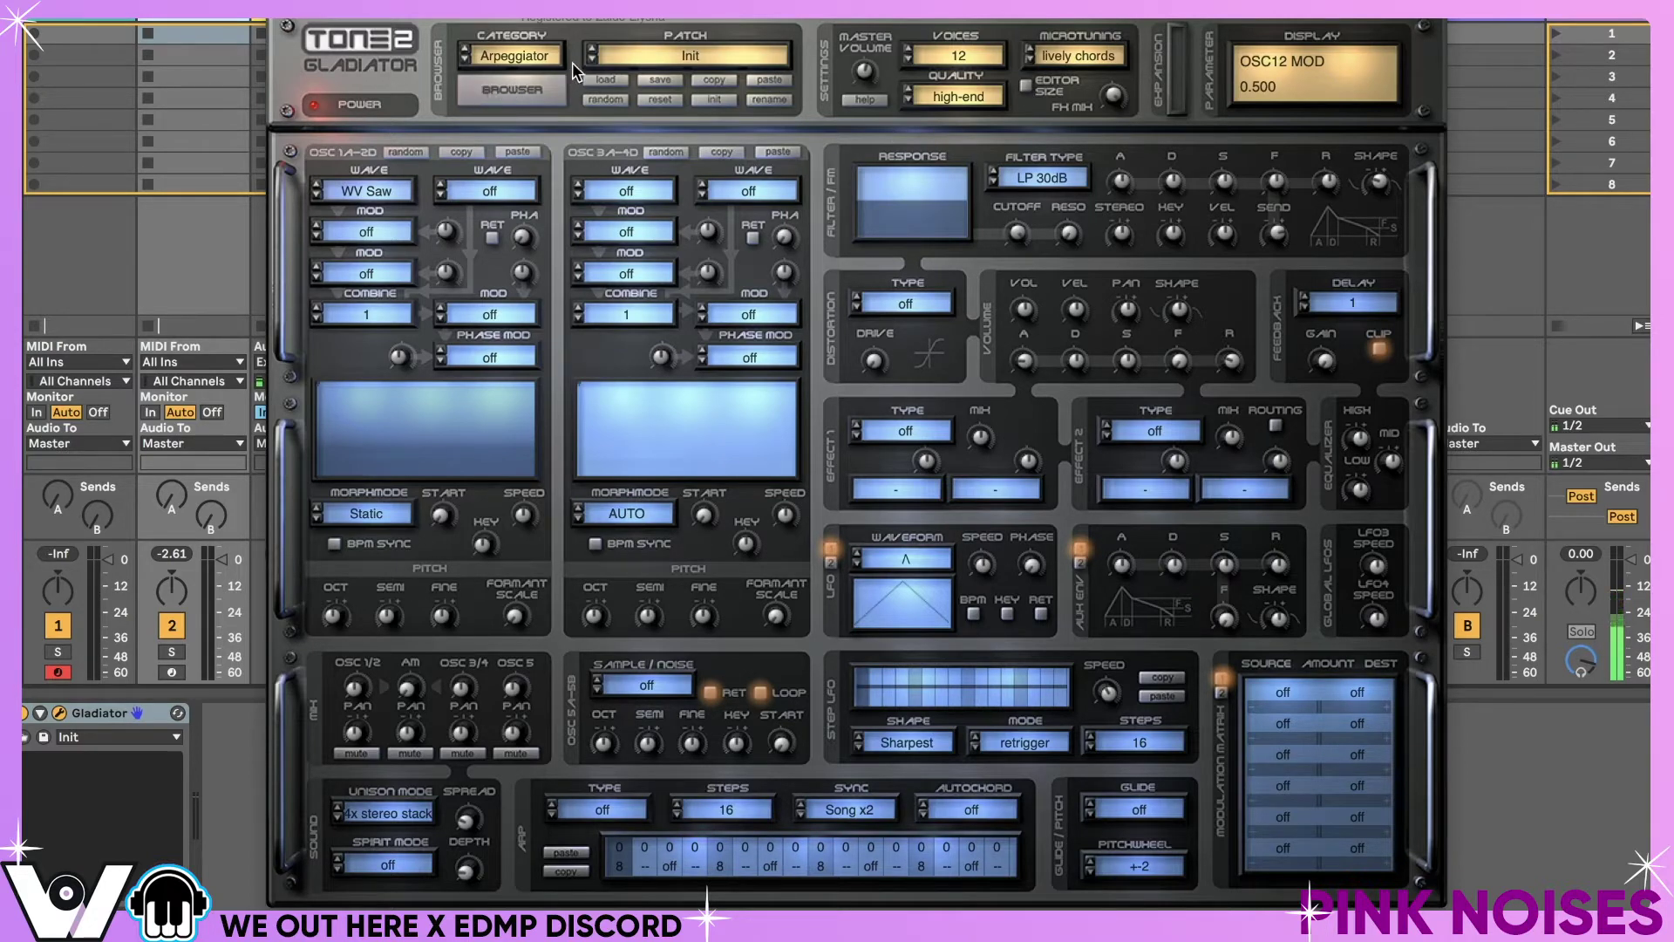
left_click(646, 56)
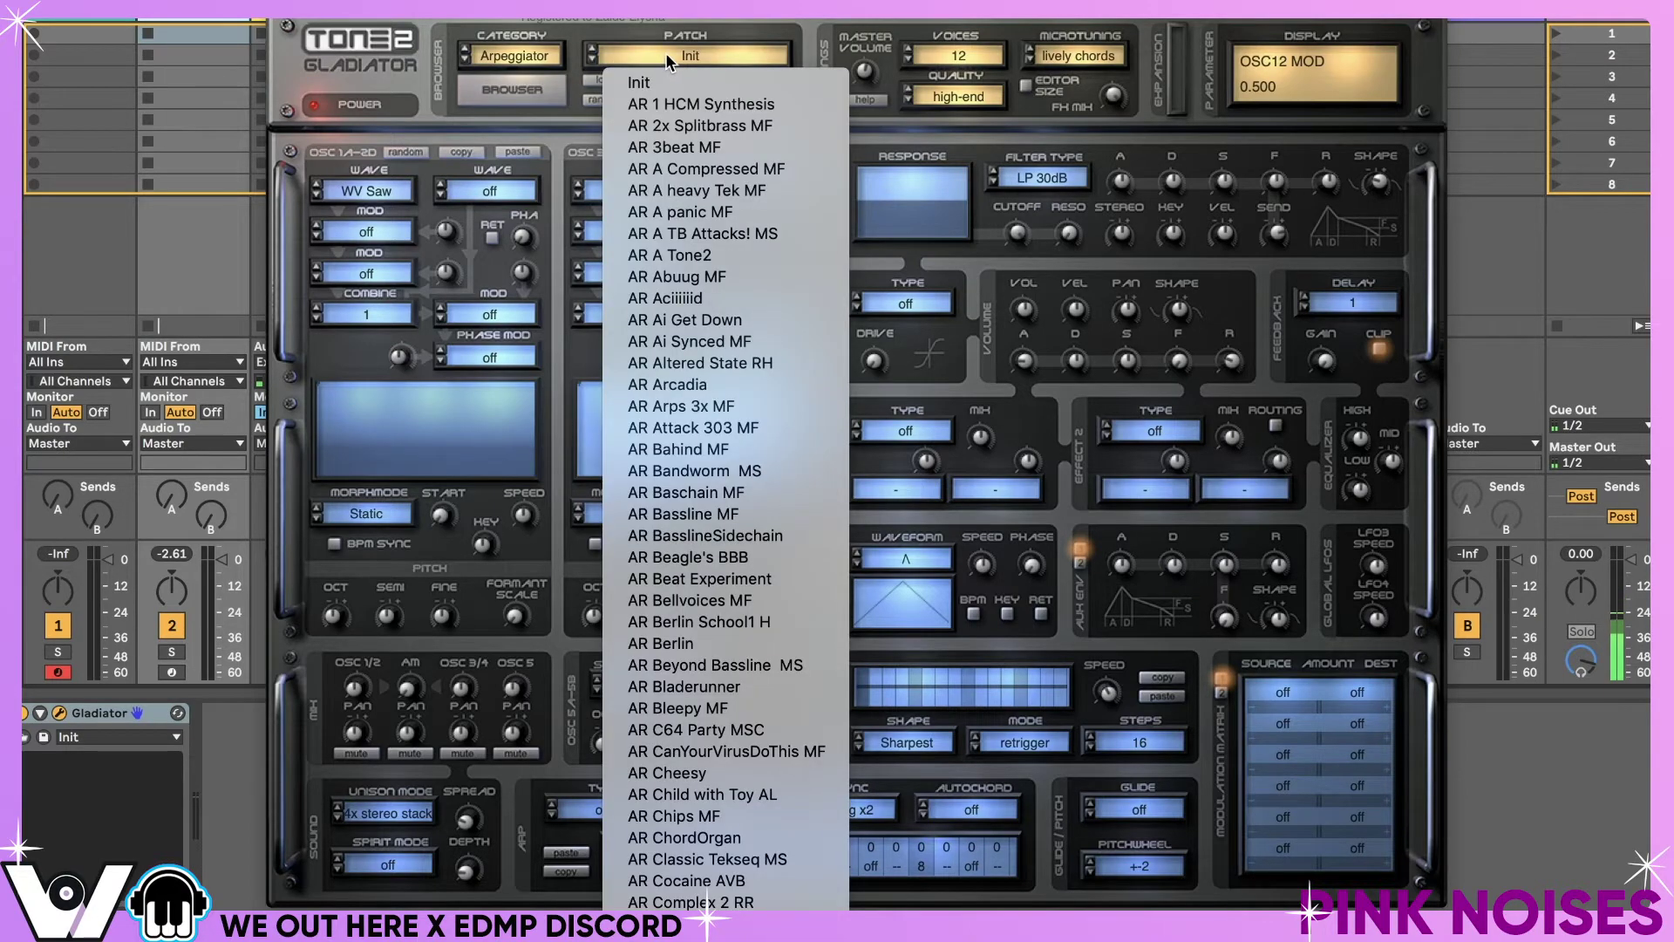
scroll(654, 615, "down", 15)
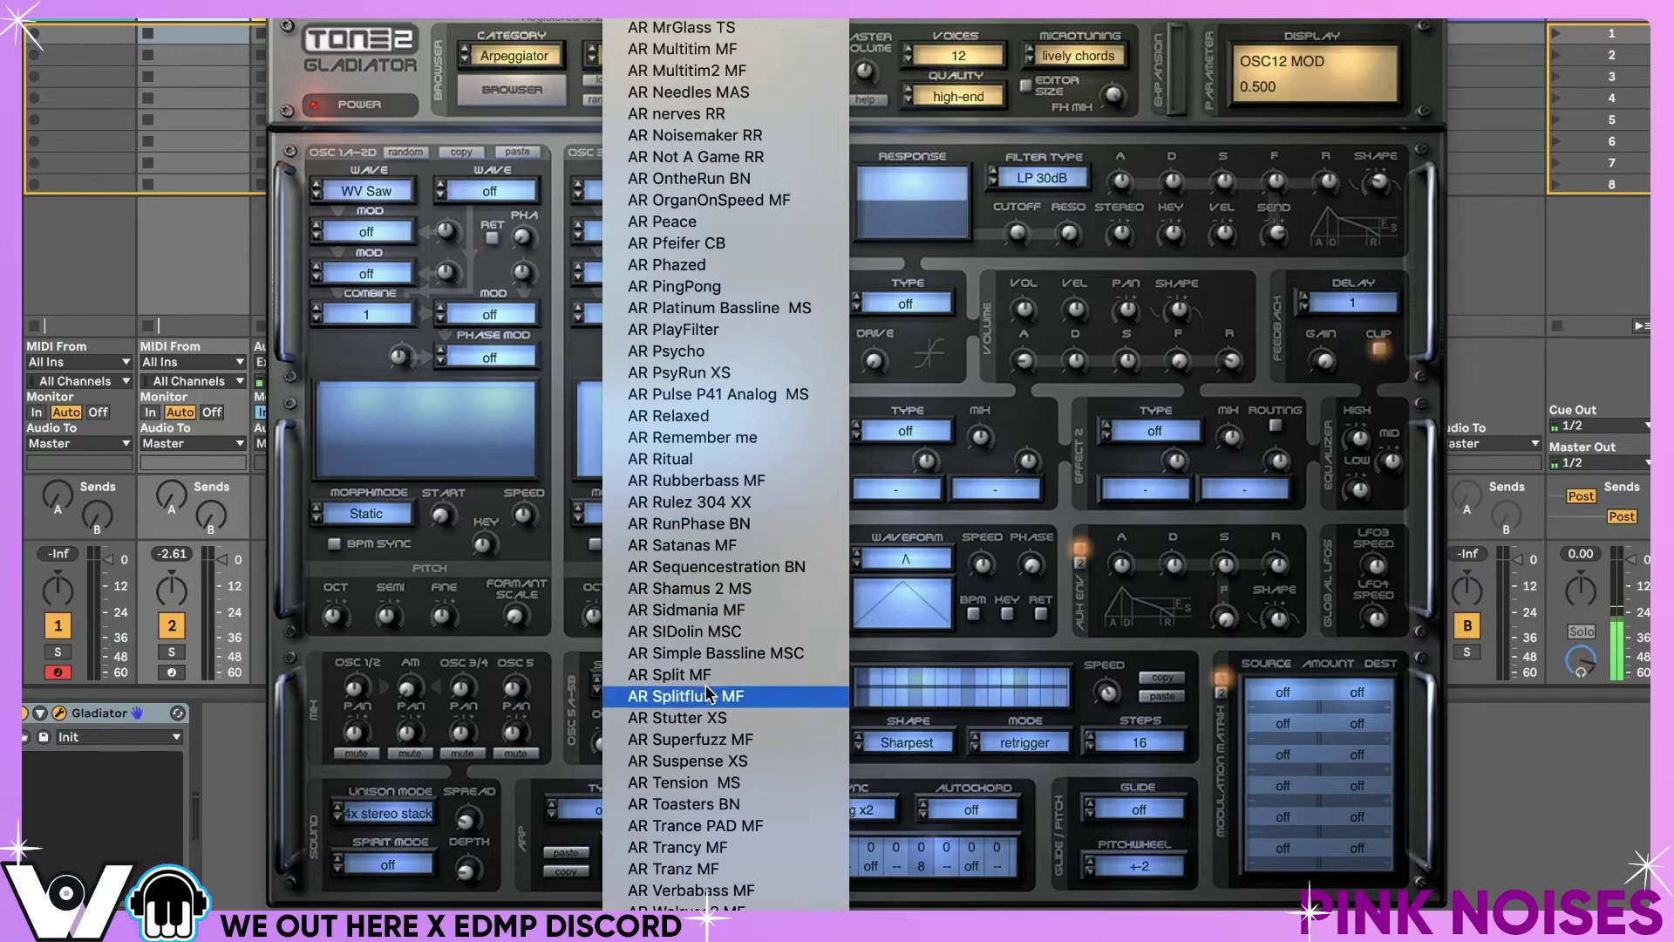
left_click(616, 135)
left_click(544, 58)
left_click(506, 191)
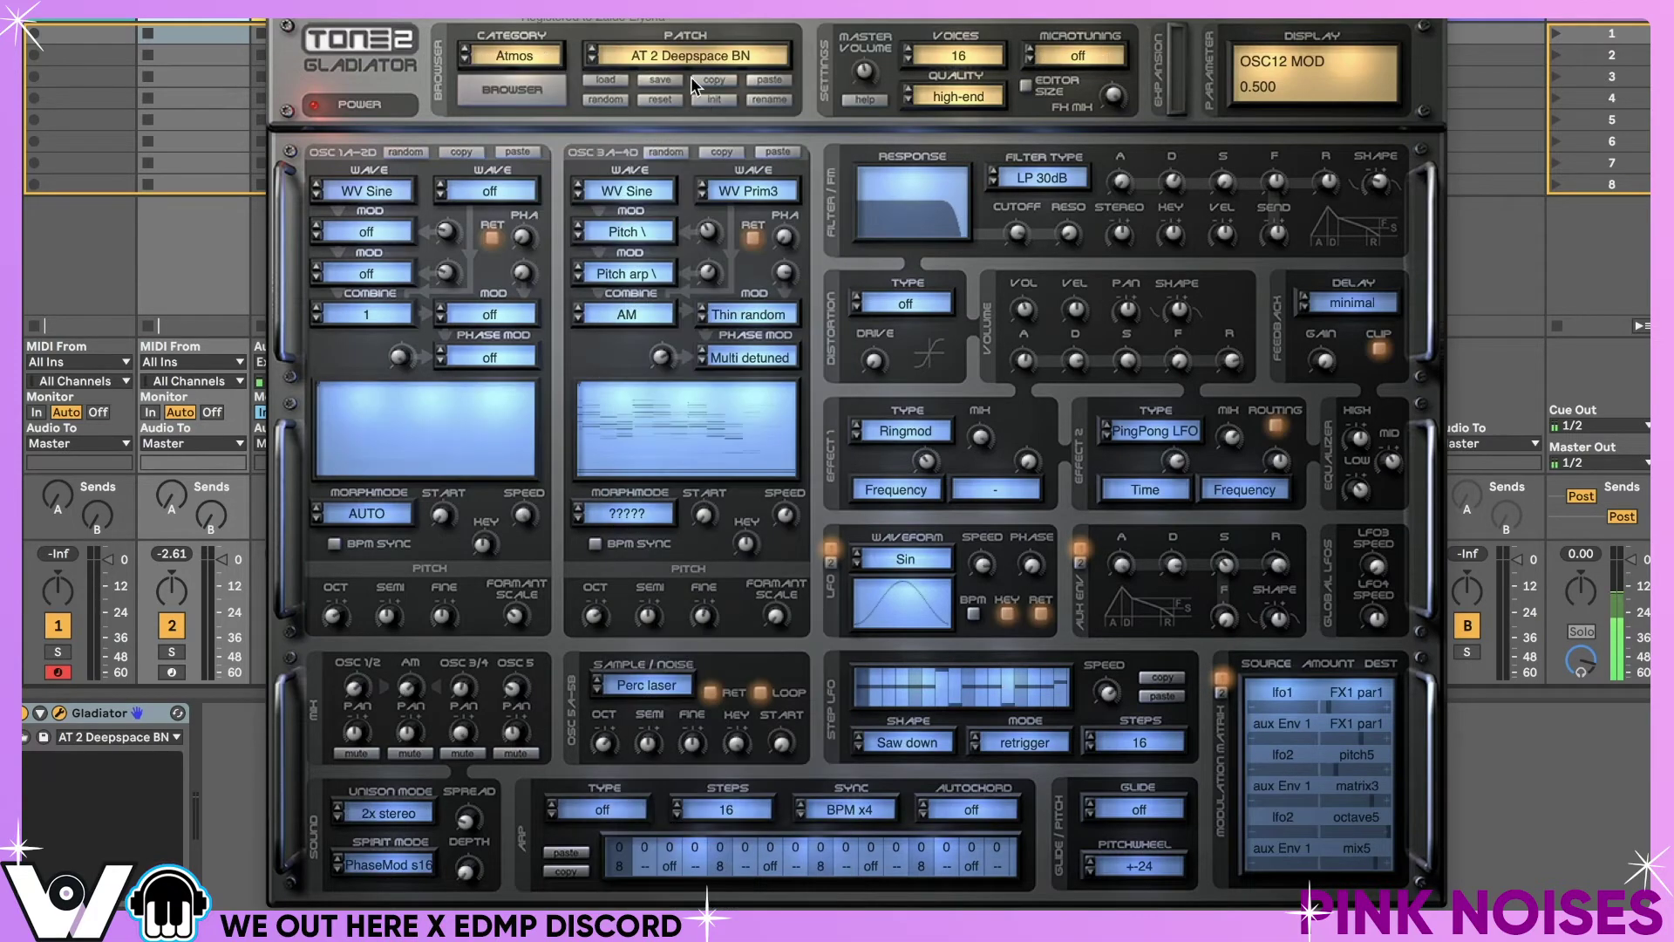
left_click(546, 91)
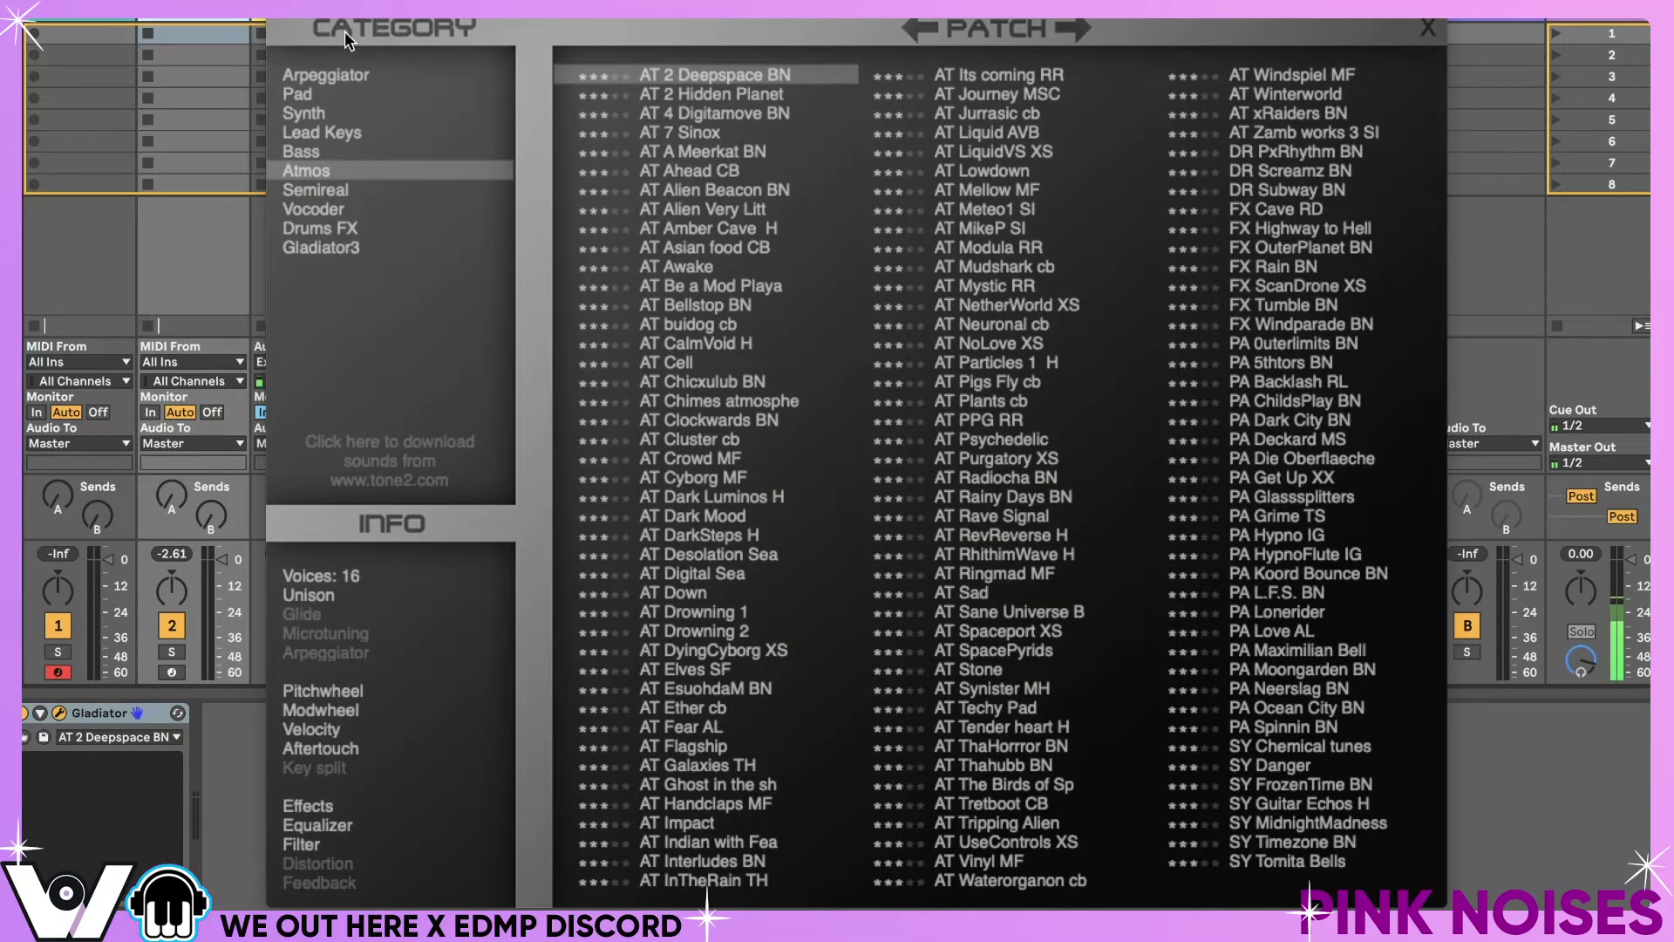
left_click(874, 54)
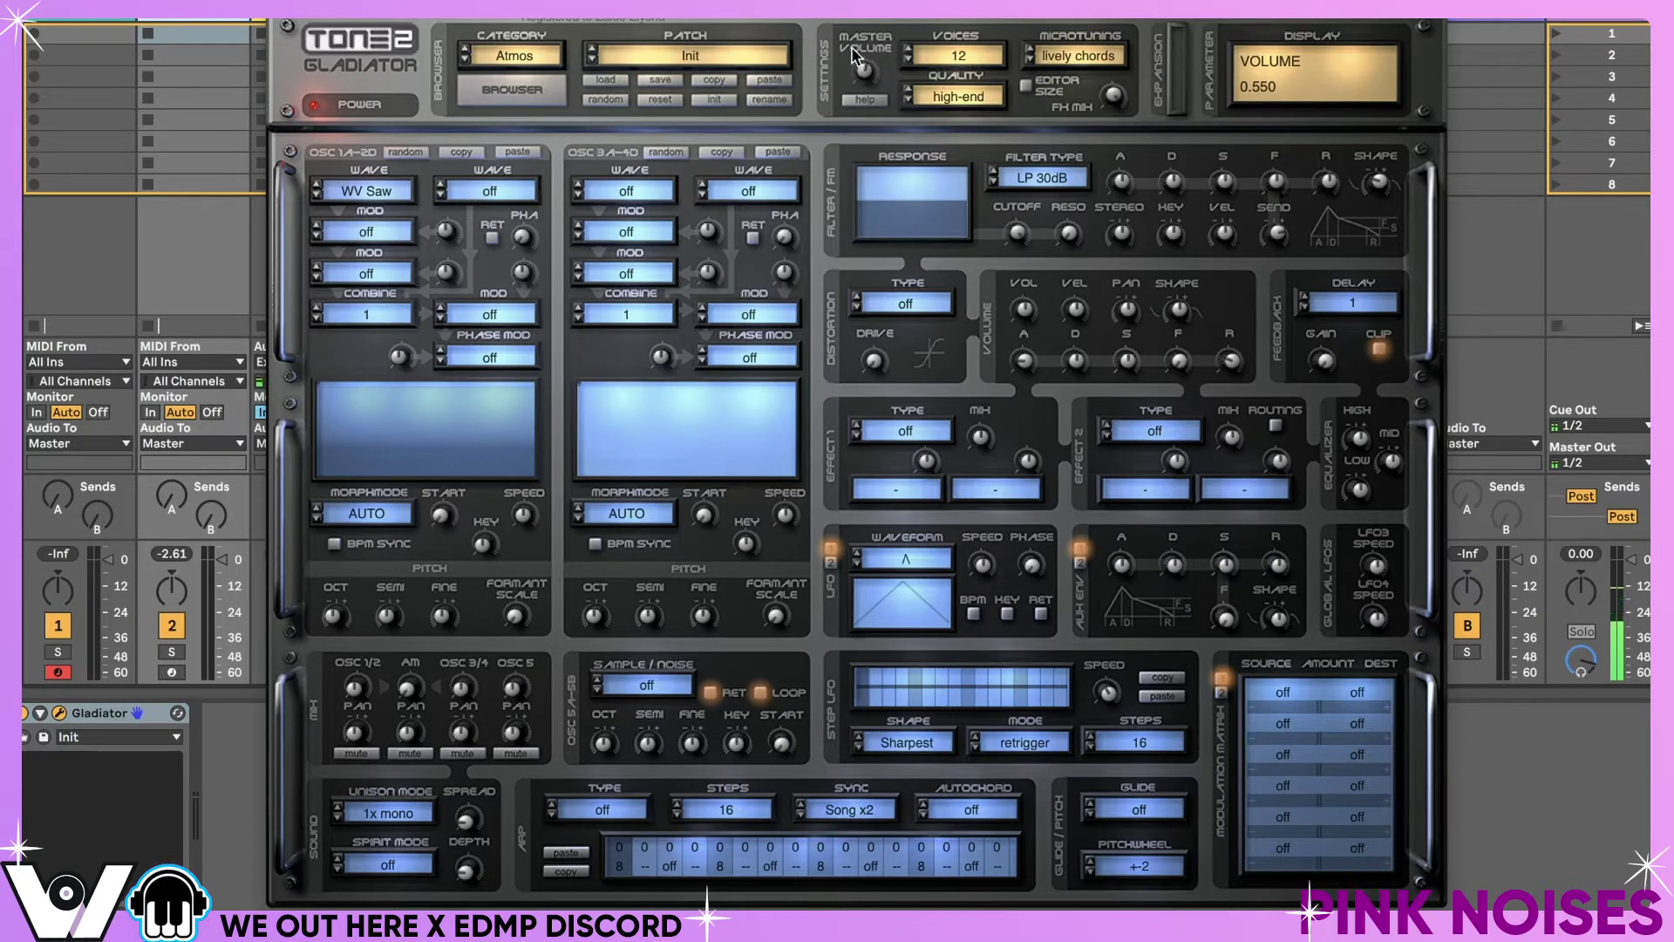
- Review the voice and quality options and set the FX mix to 0.950
left_click(933, 55)
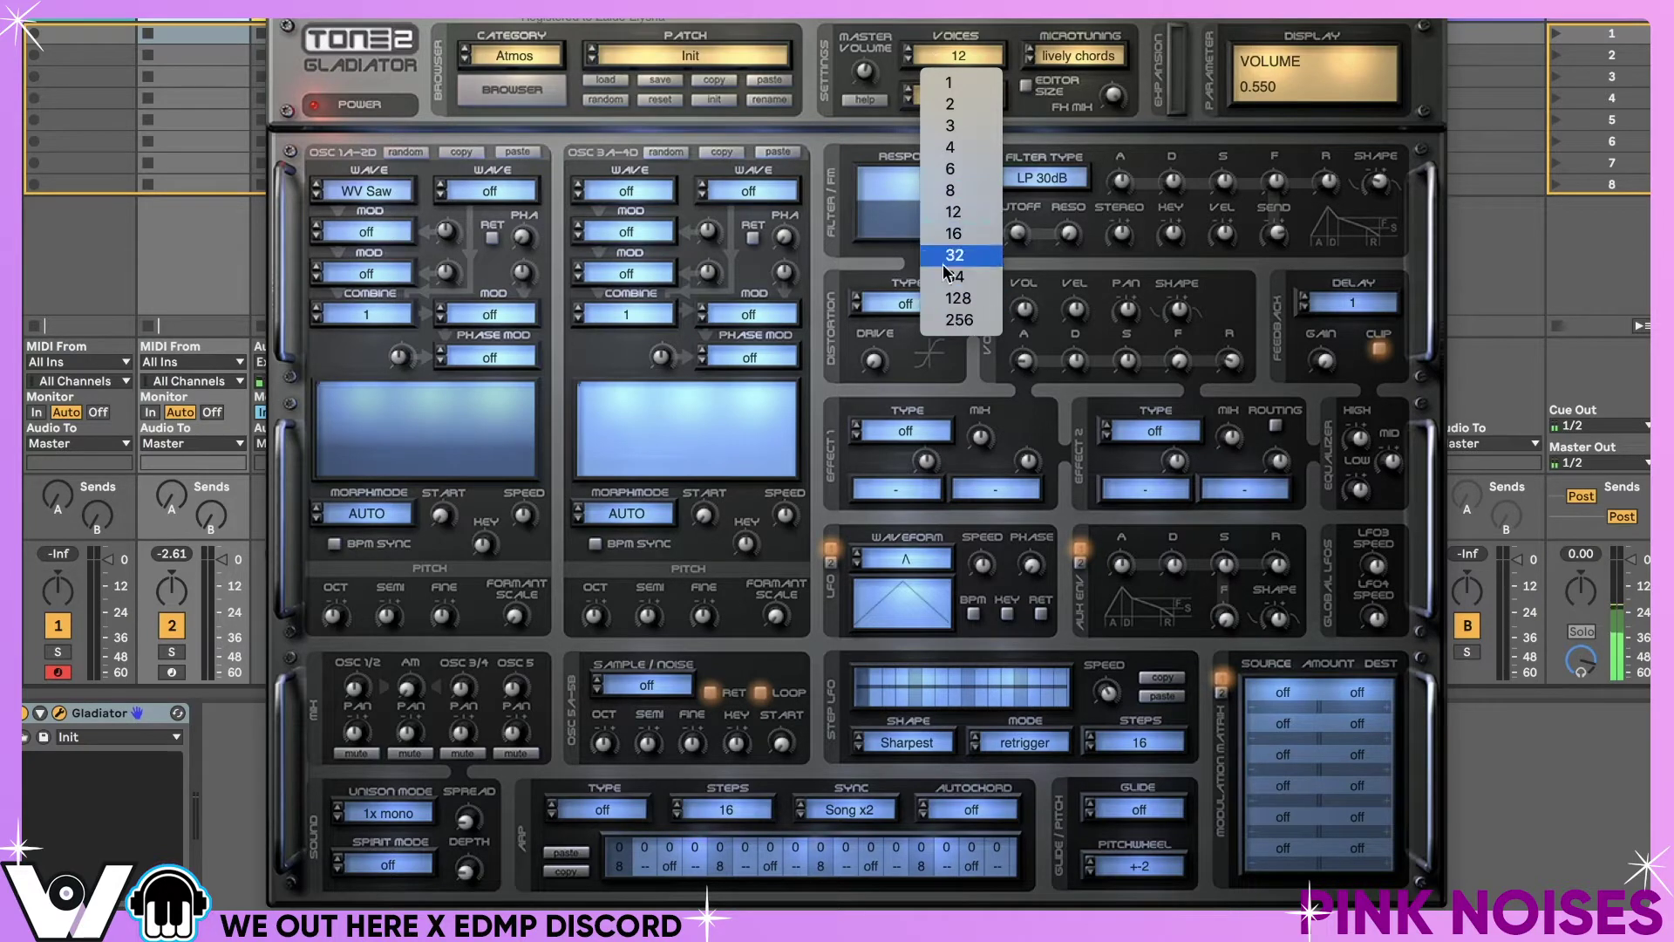
left_click(956, 97)
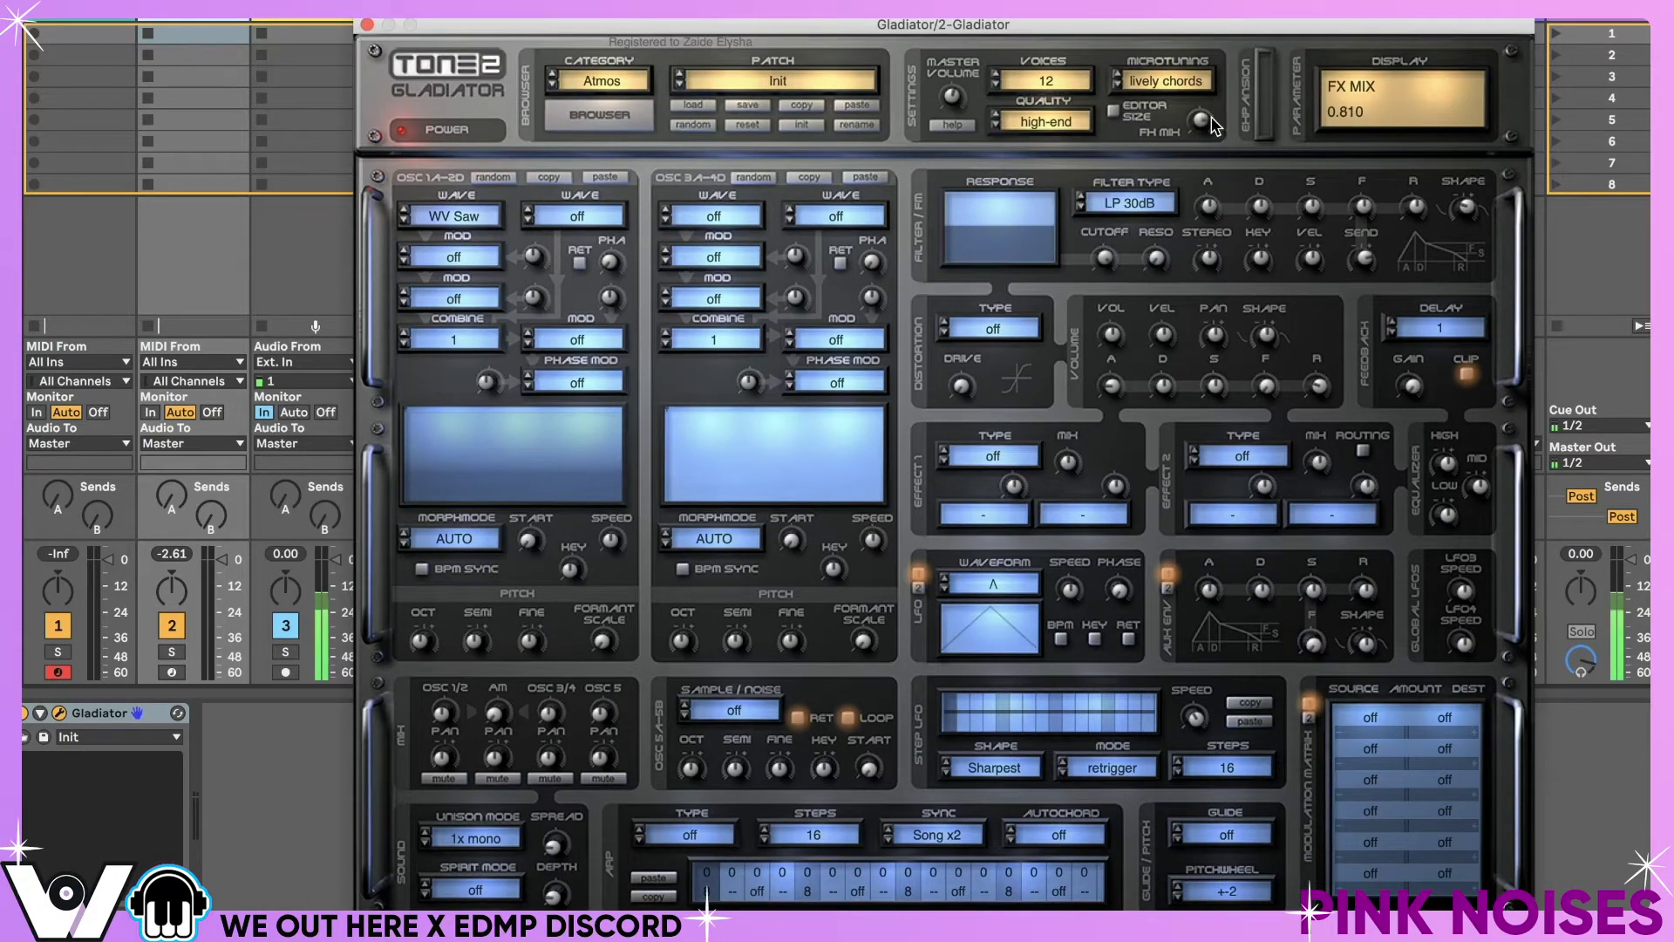
left_click_drag(1207, 119, 1207, 91)
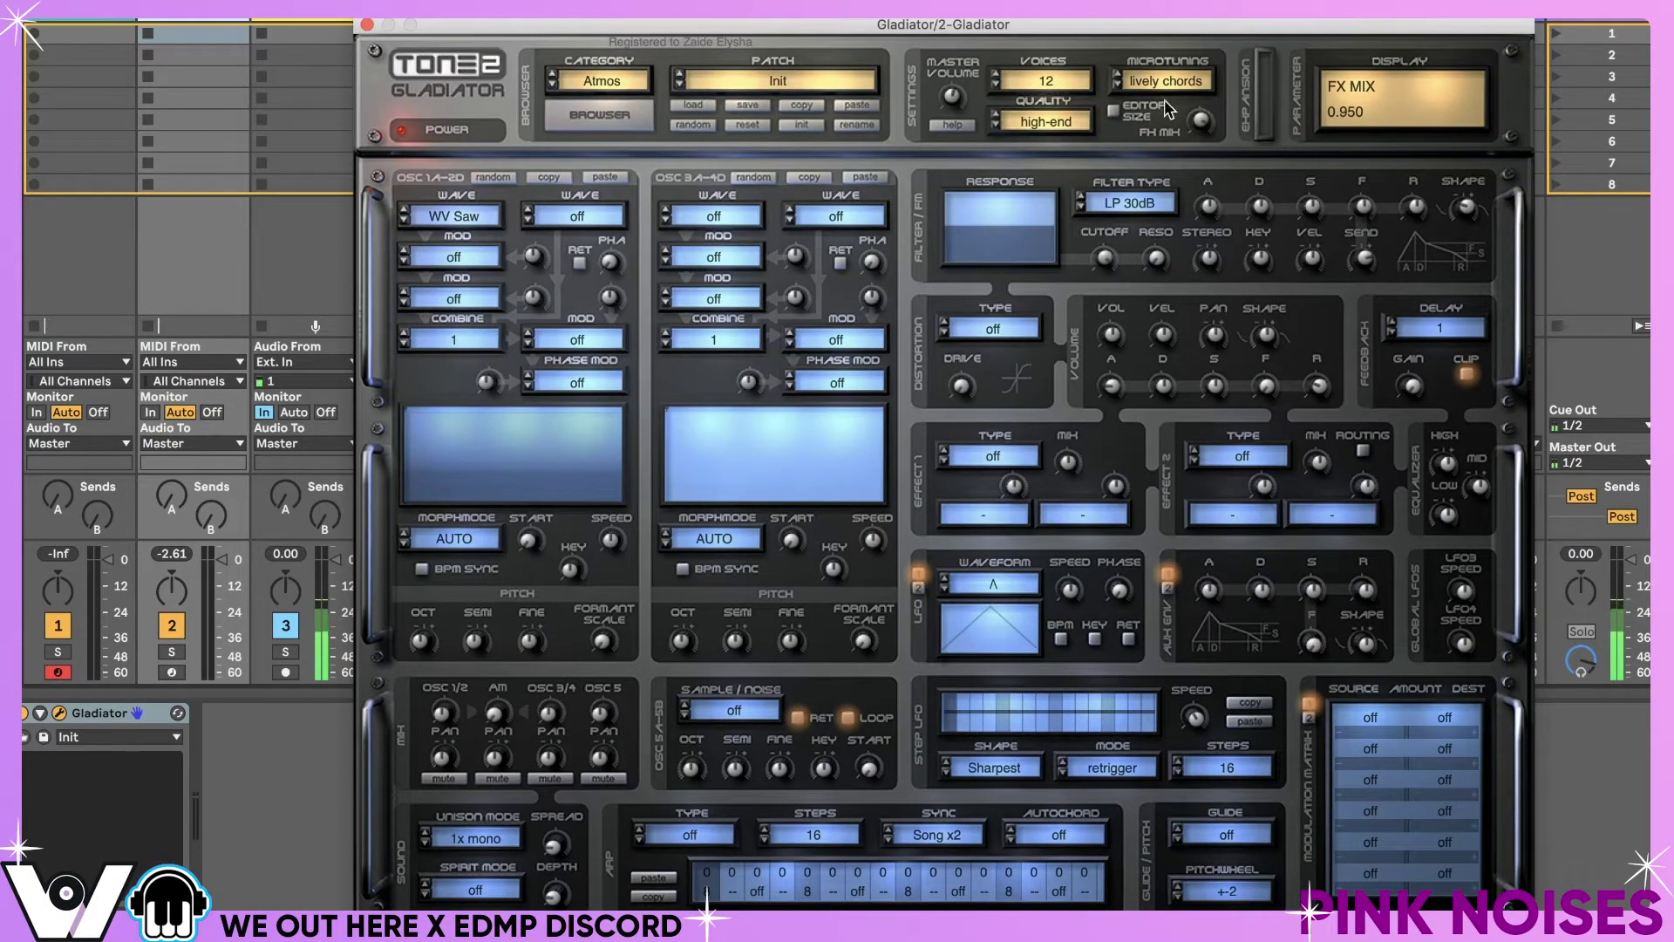
- Turn microtuning off and set the first oscillator's wave to WV Saw
left_click(1146, 81)
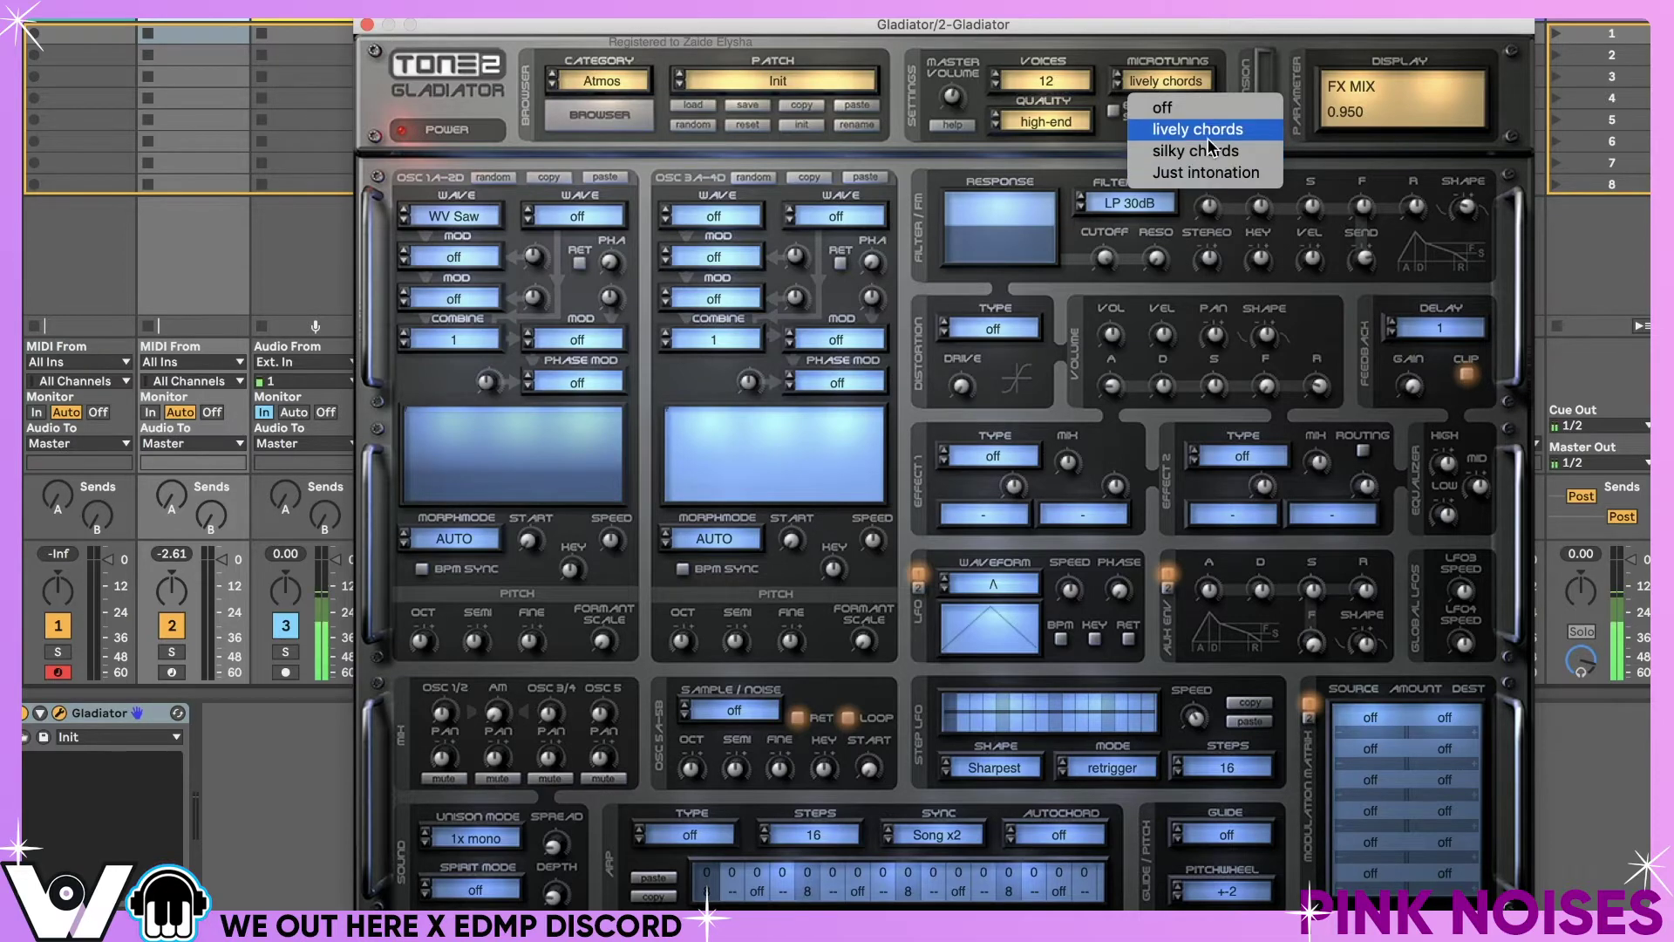
left_click(1204, 115)
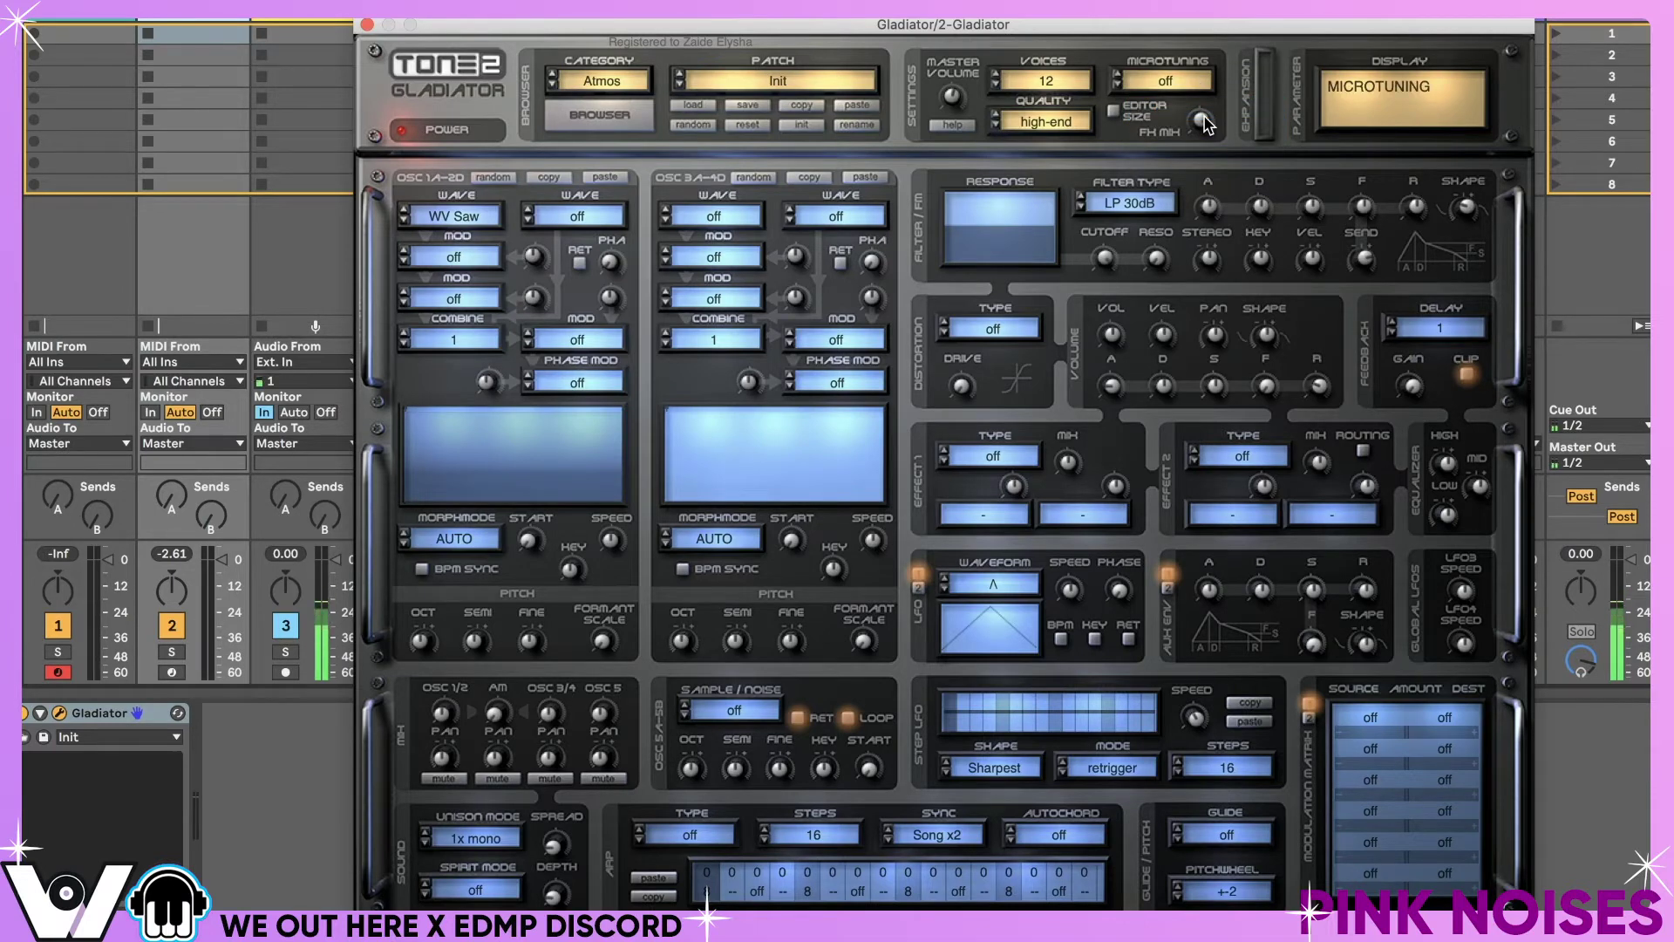
left_click(1165, 81)
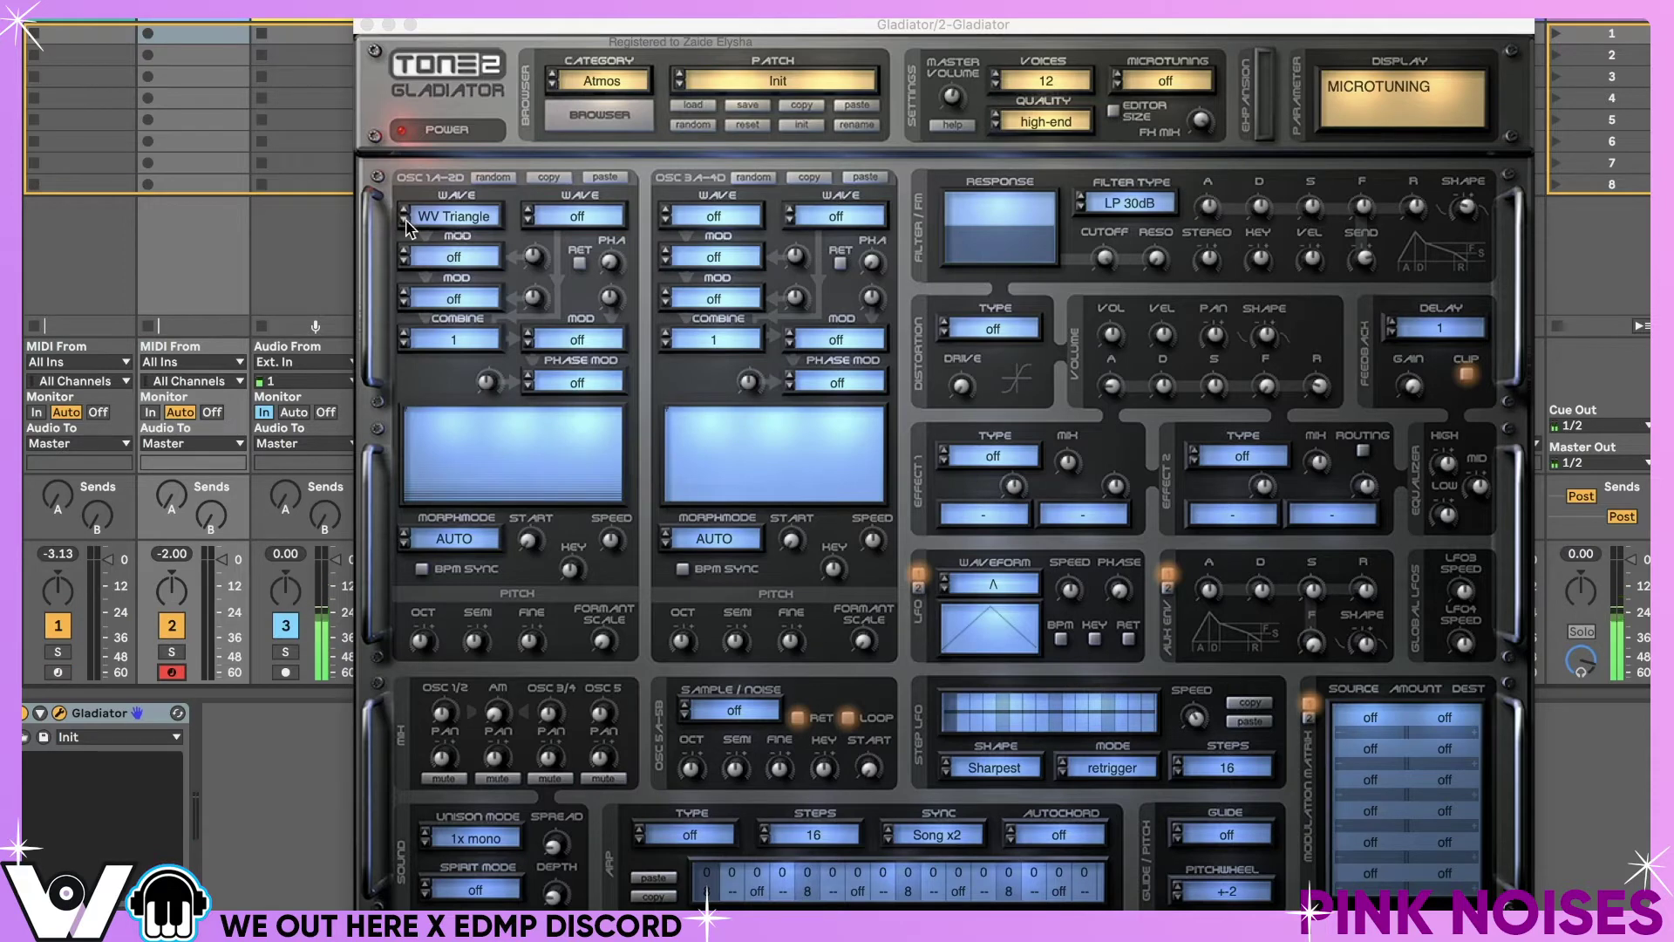
left_click(406, 220)
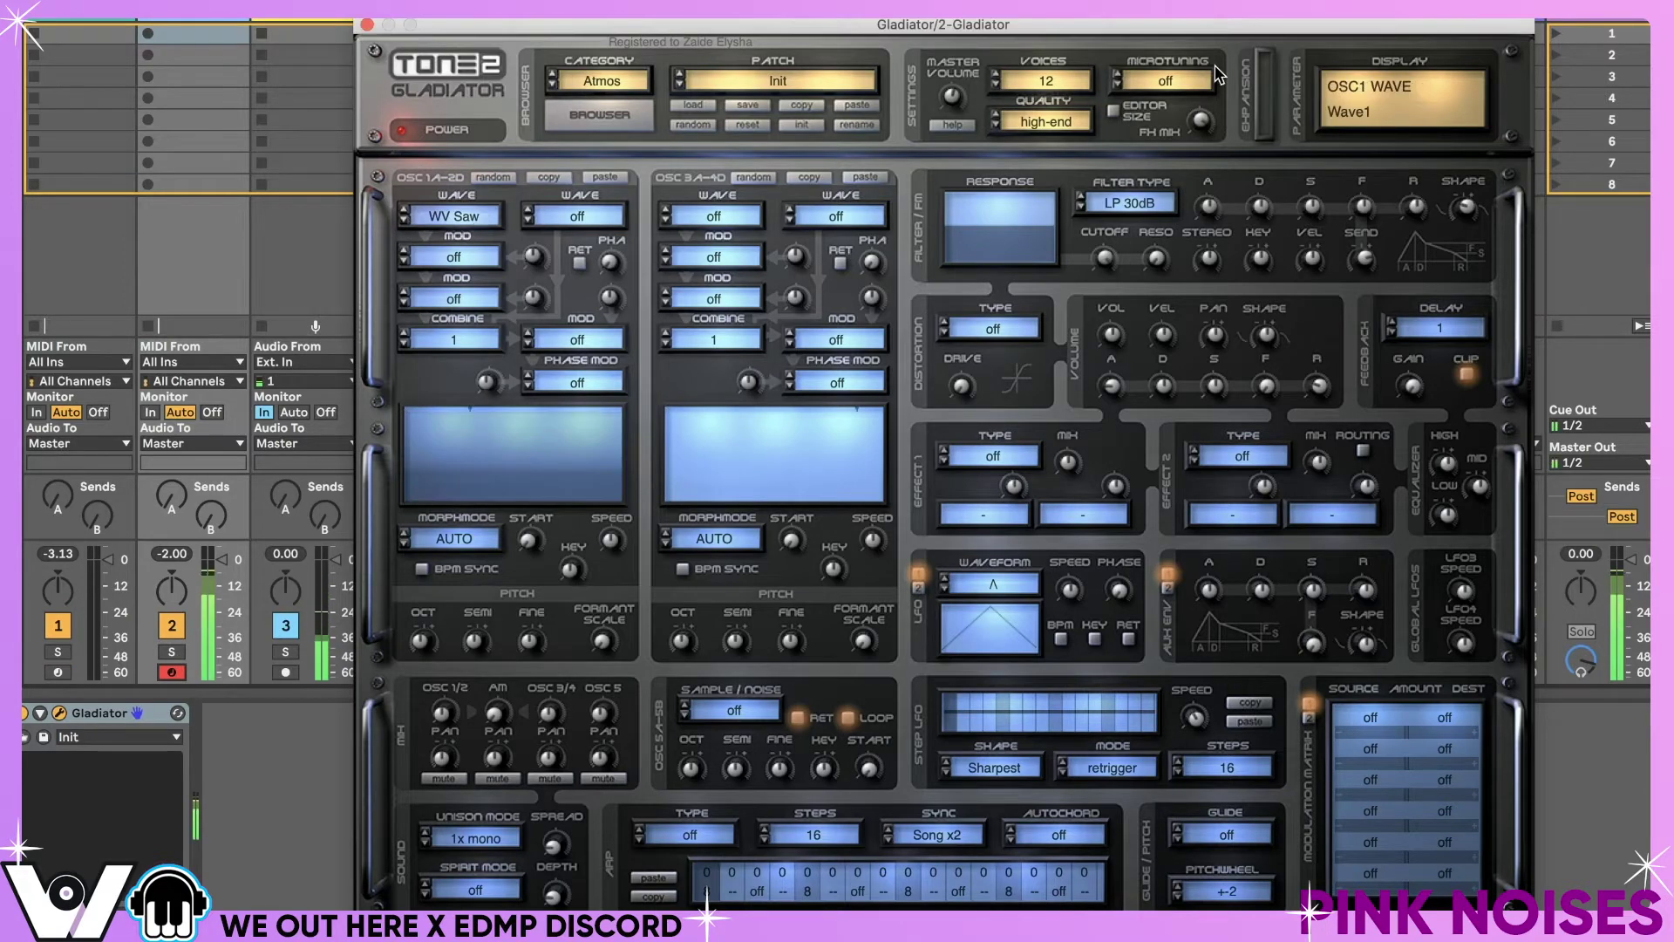
- Try the lively chords, silky chords and Just intonation microtunings, and return microtuning to off
left_click(1119, 84)
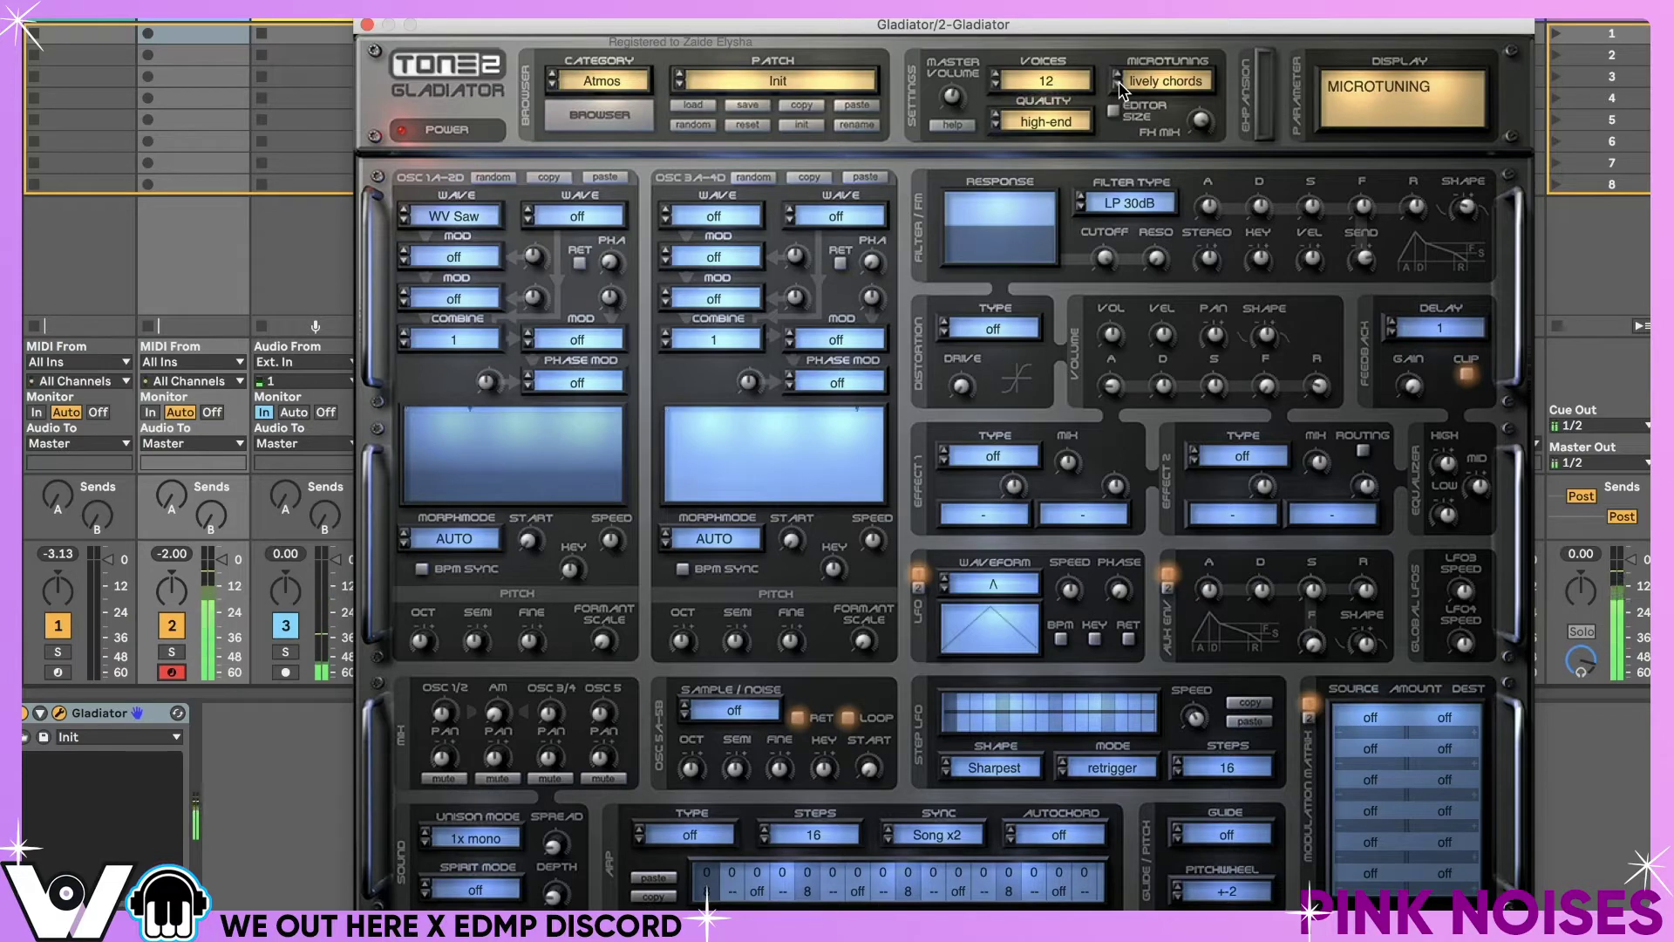
left_click(1120, 84)
left_click(1119, 84)
left_click(1119, 76)
left_click(1119, 76)
left_click(1120, 77)
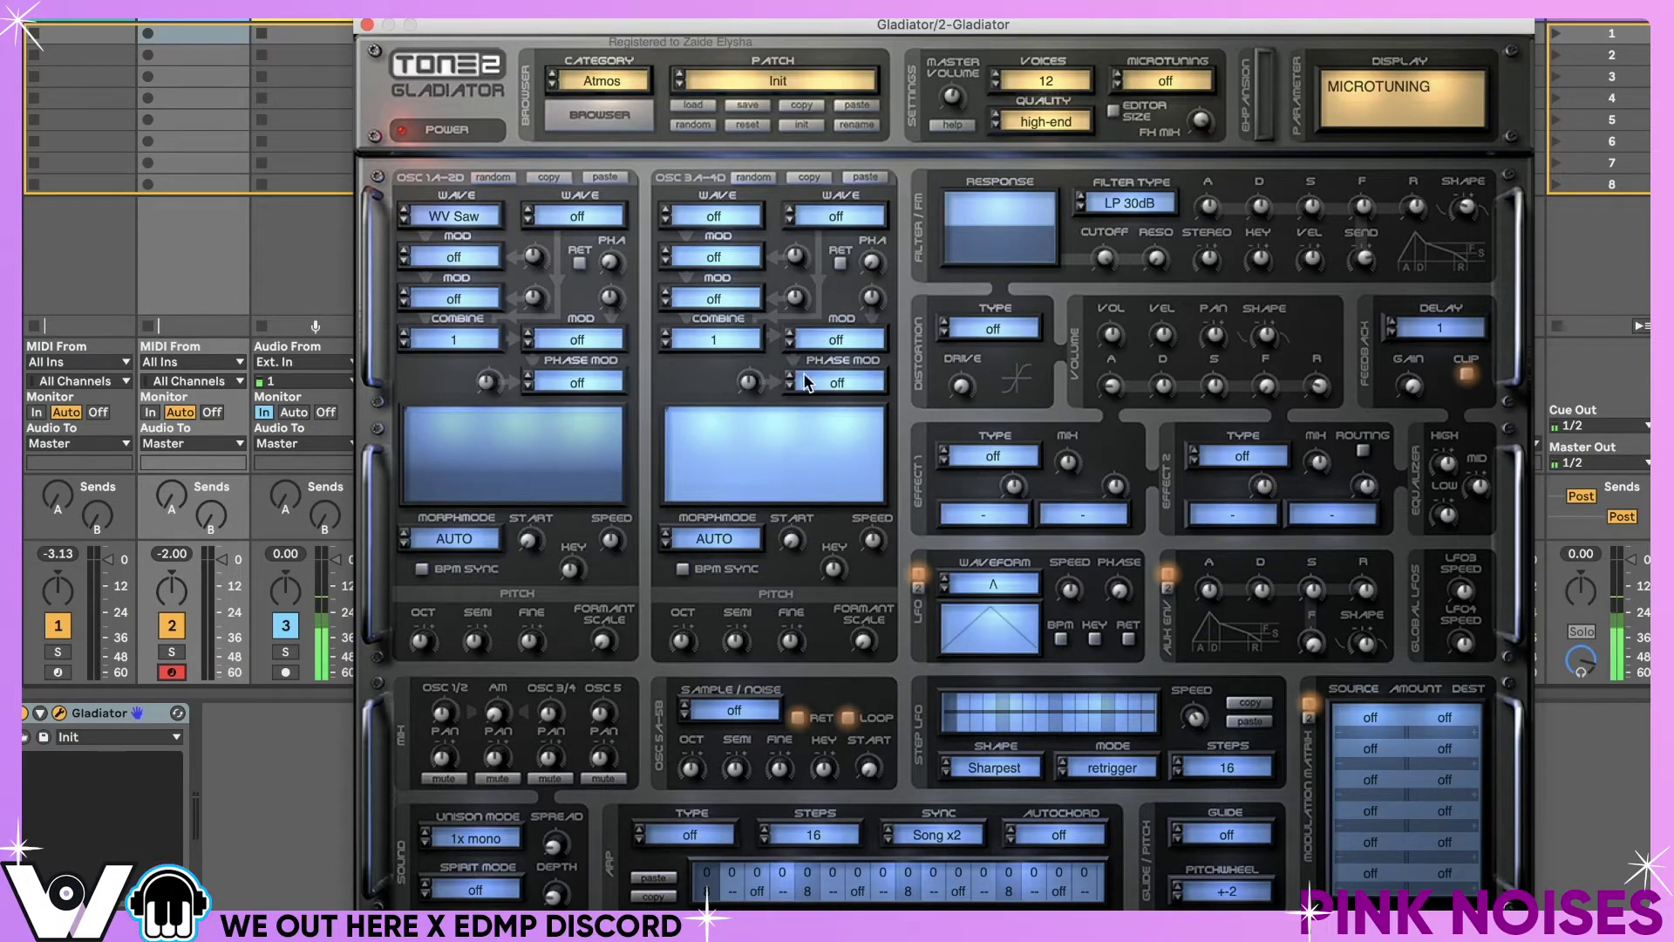
- Set the morph mode of the first oscillator pair to Static
left_click(488, 544)
left_click(490, 535)
left_click(488, 530)
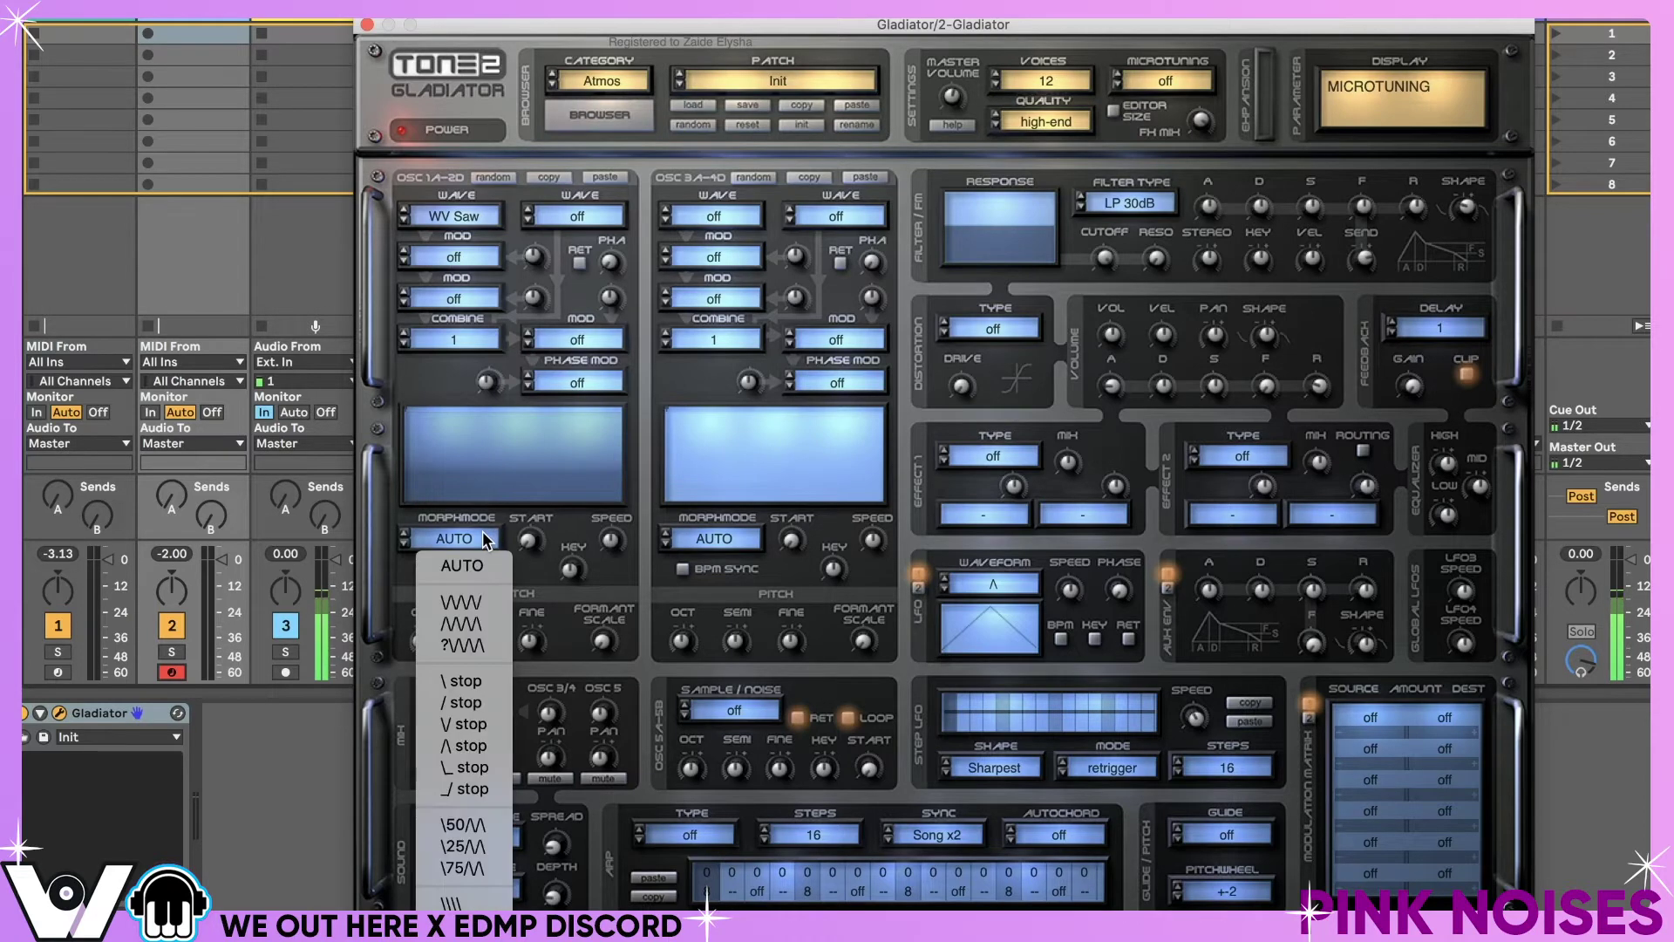
left_click(452, 881)
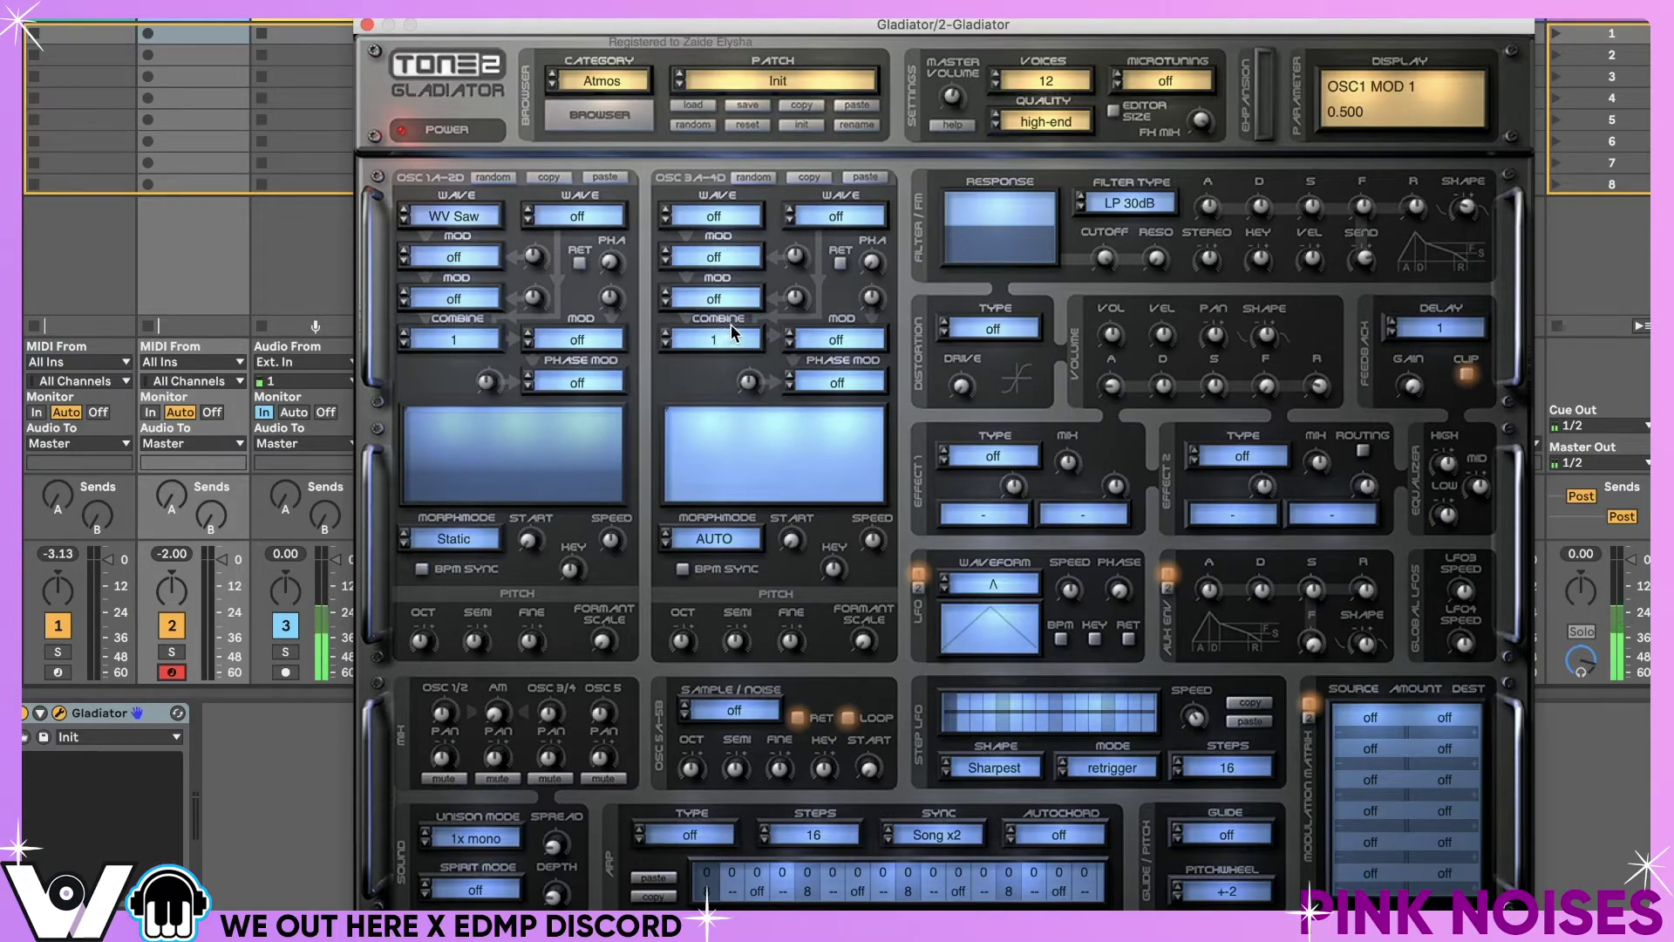
- Look through the waveforms available for the first oscillator, from the basic waves to the vocal and drum loop types
left_click(496, 219)
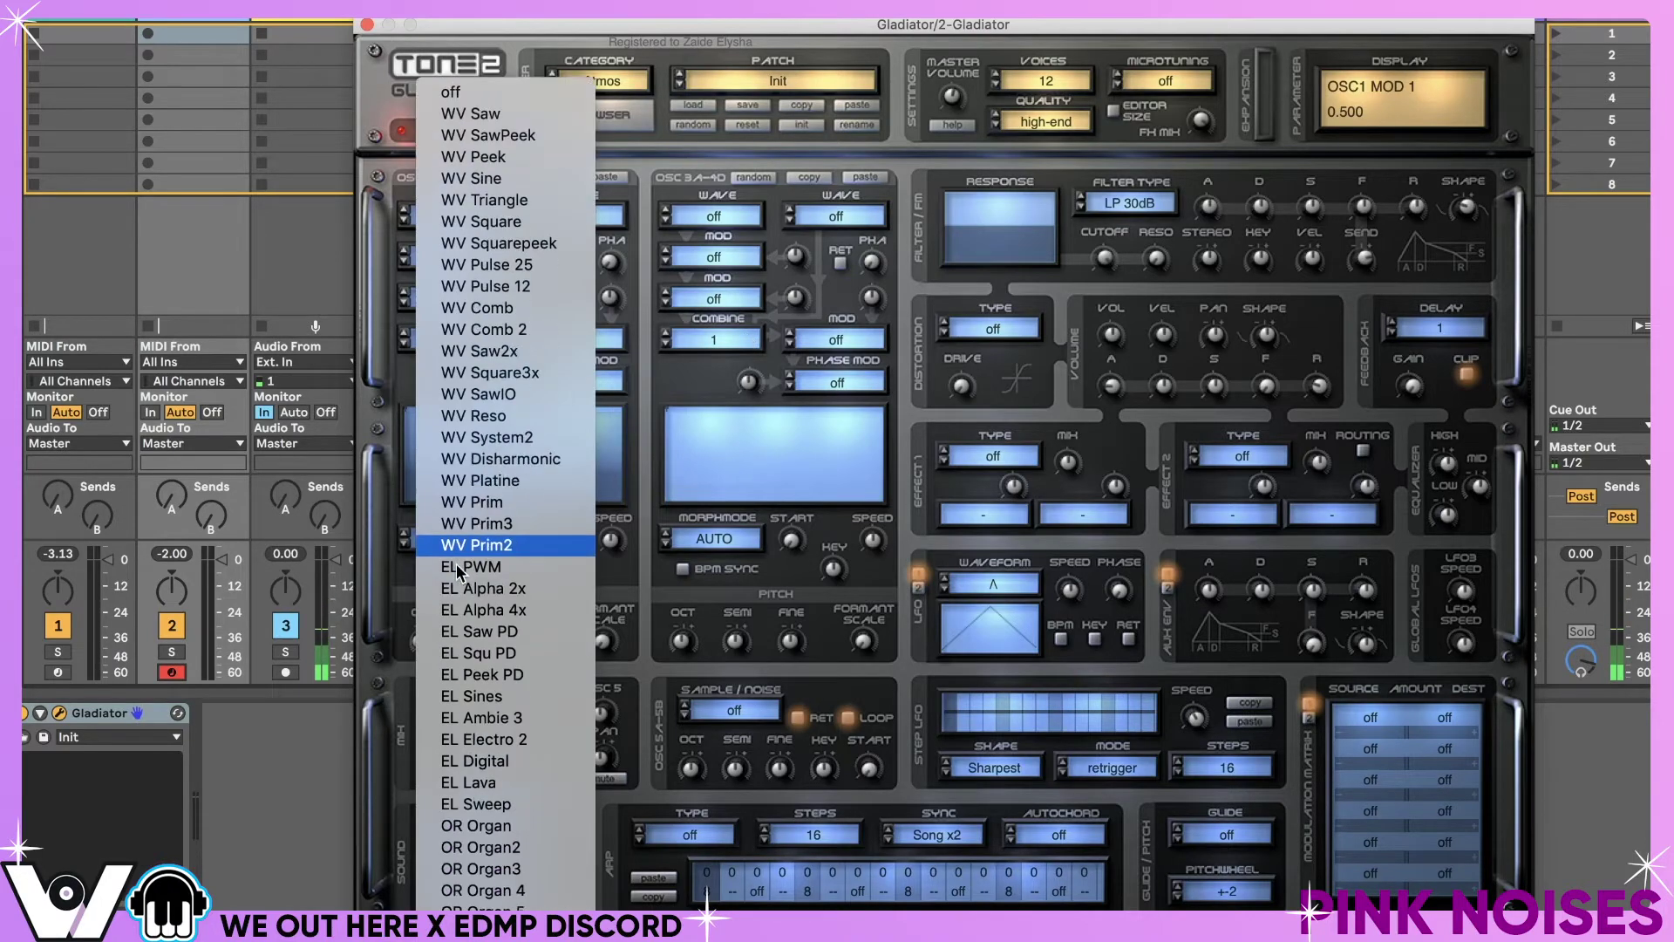
scroll(459, 567, "down", 5)
scroll(463, 545, "up", 3)
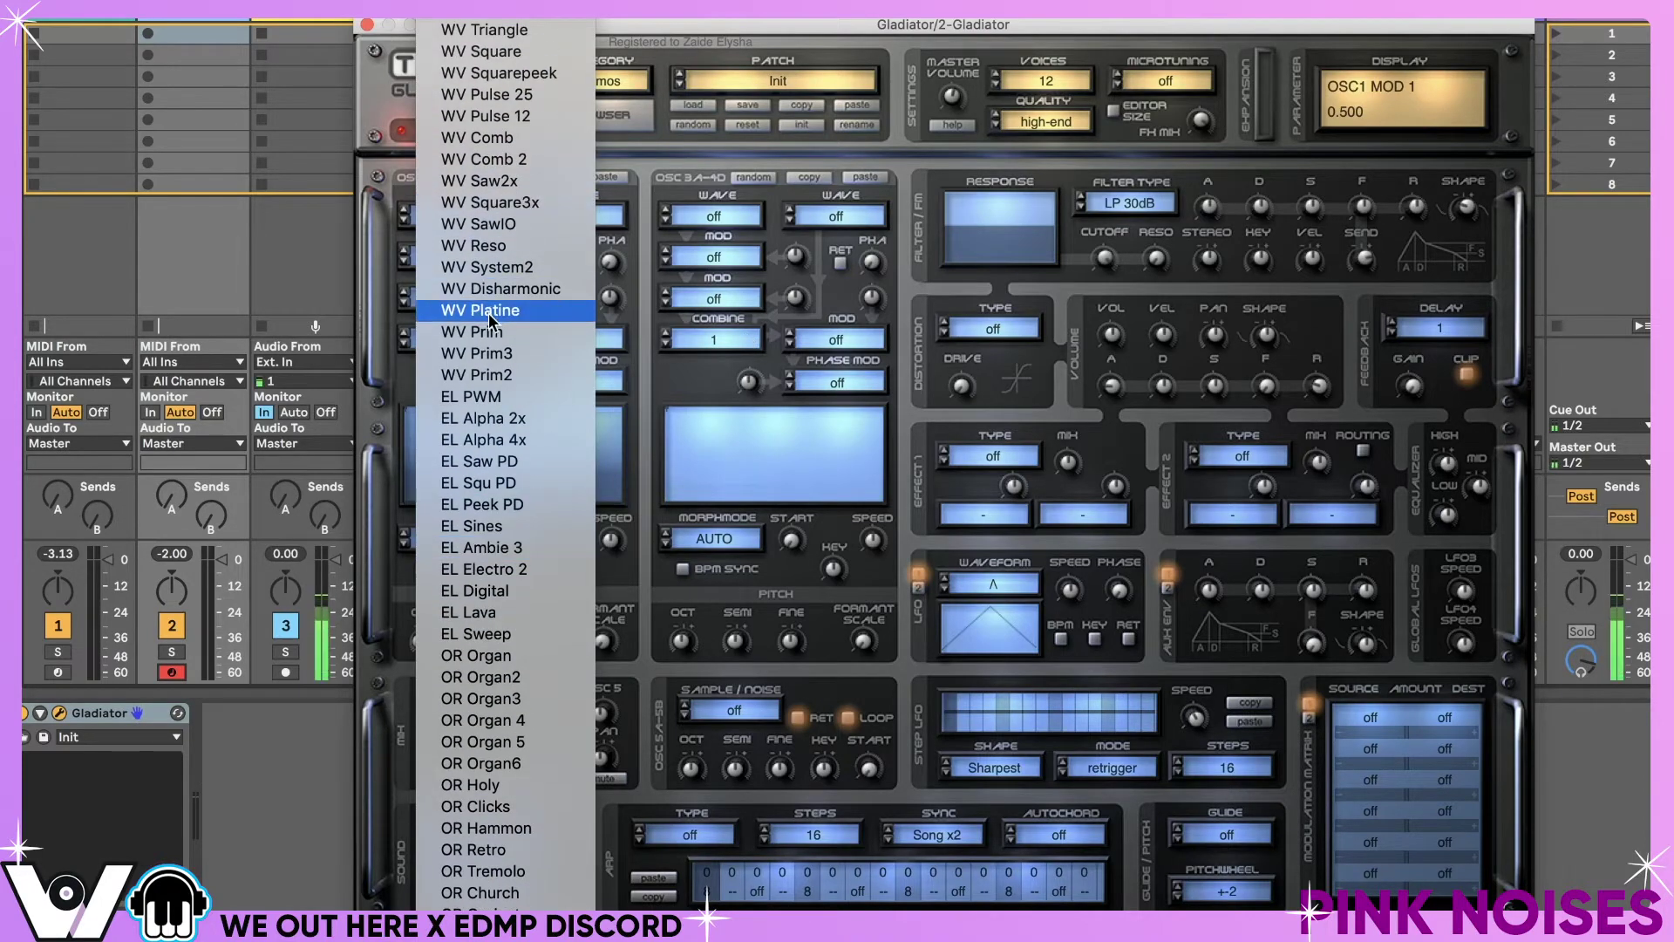
scroll(506, 532, "down", 8)
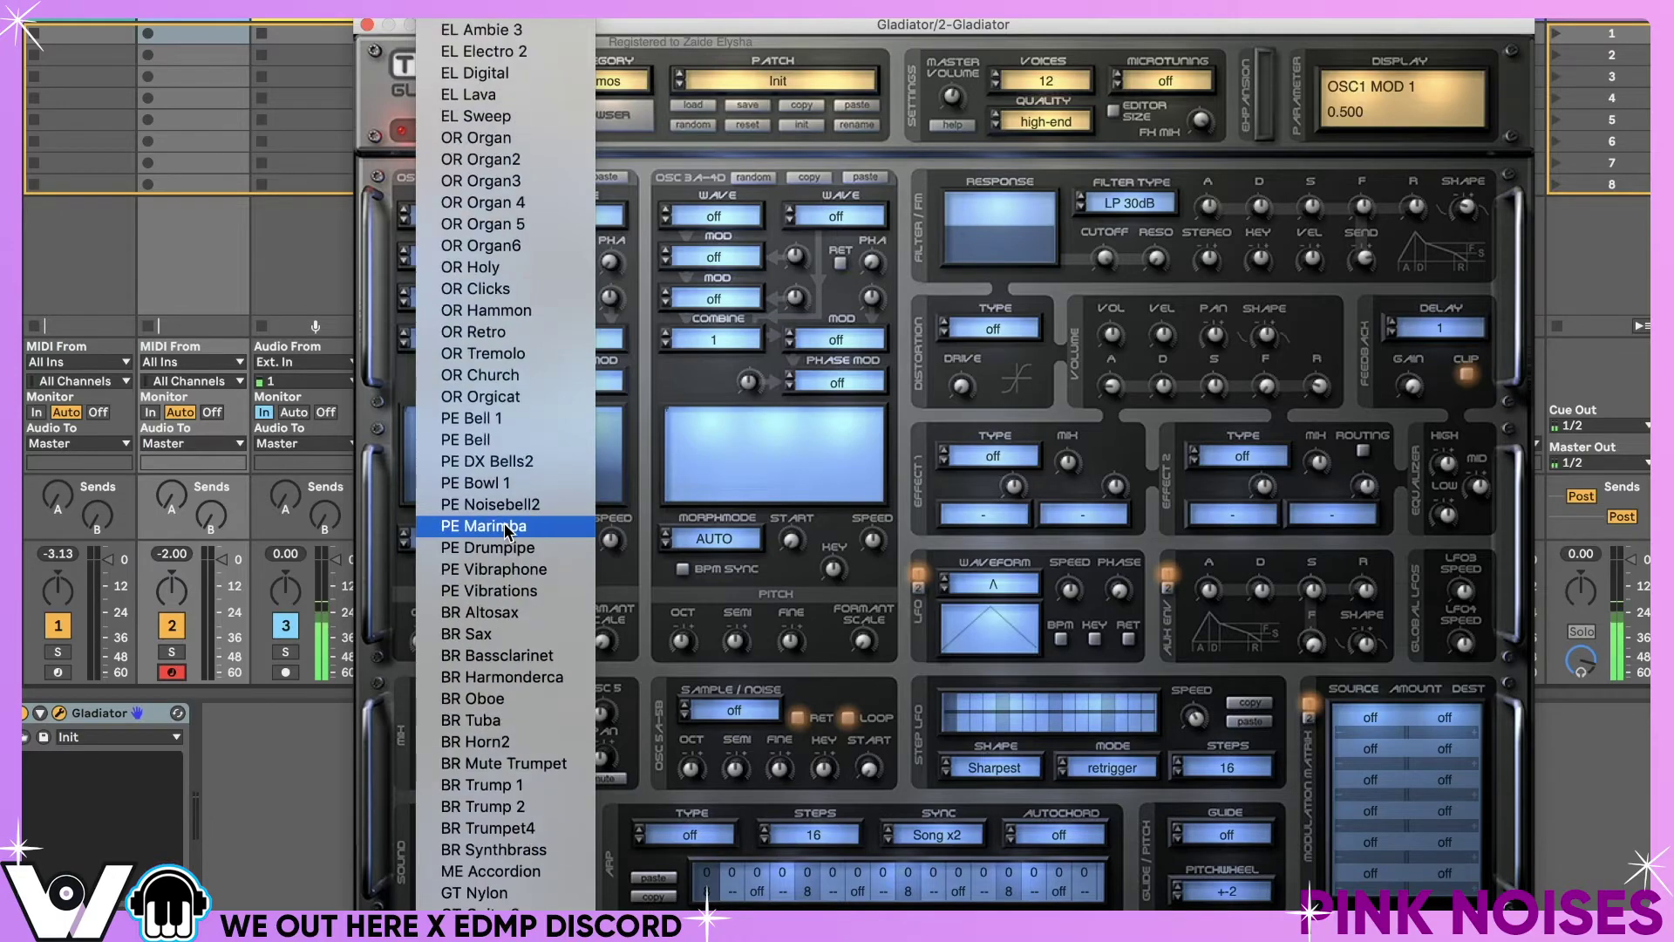
scroll(508, 529, "down", 18)
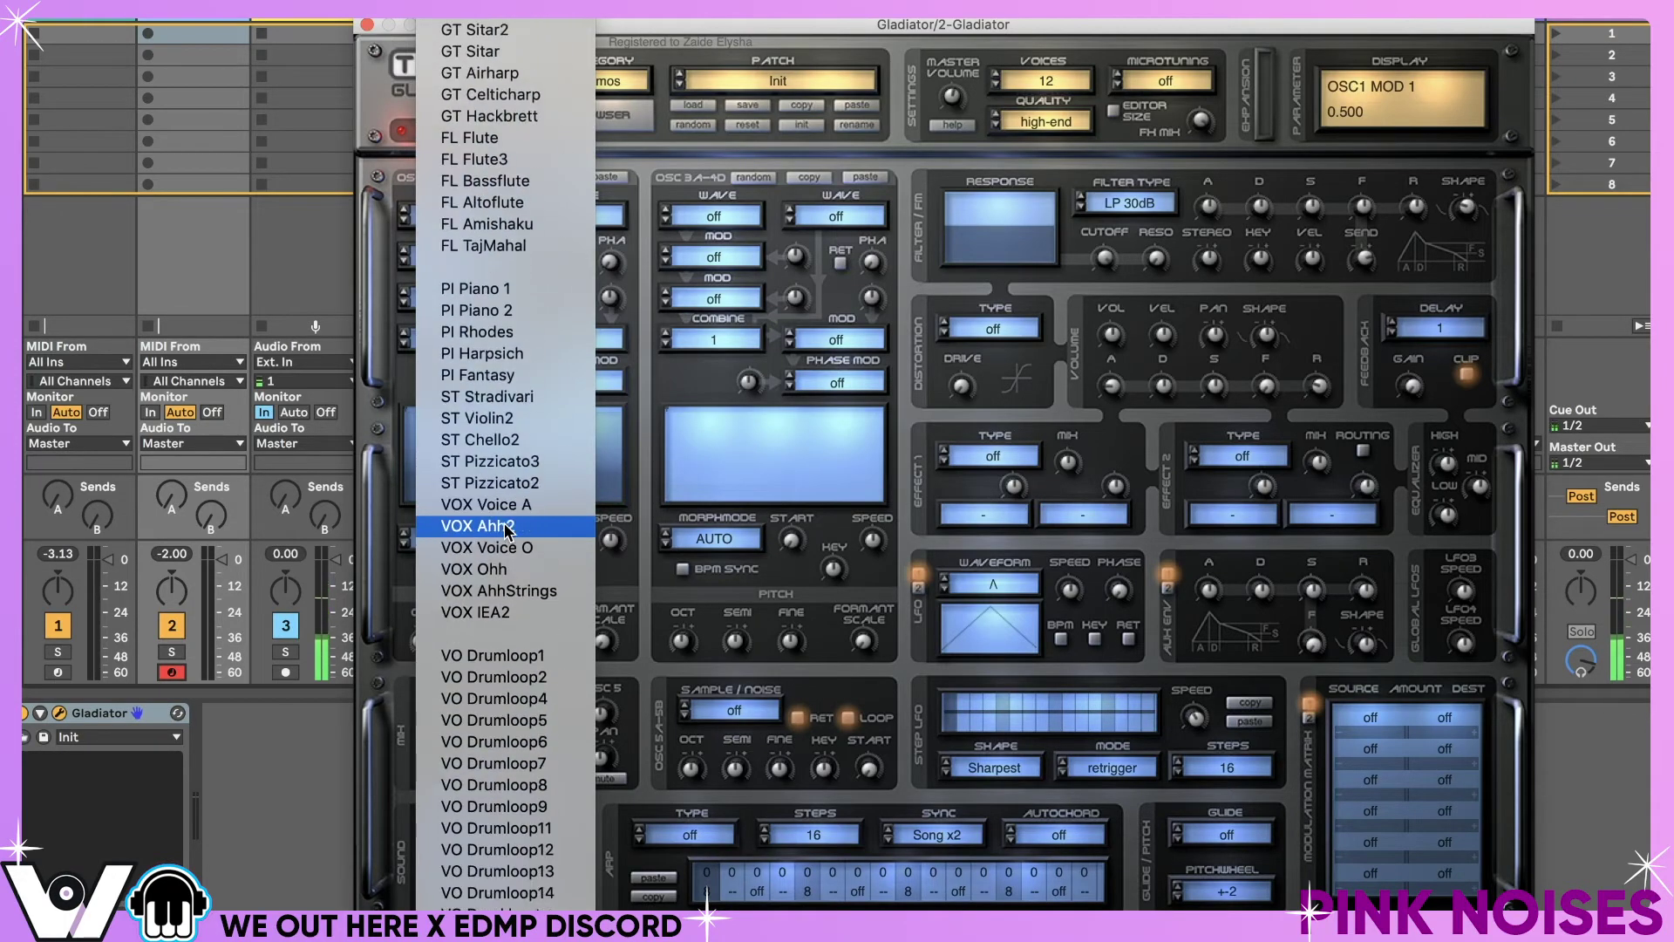
scroll(509, 530, "down", 1)
scroll(508, 529, "up", 2)
- Audition the first oscillator's waveforms one after another, moving forward through the WV waves to EL Alpha 2x
left_click(403, 221)
left_click(403, 222)
left_click(404, 221)
left_click(403, 221)
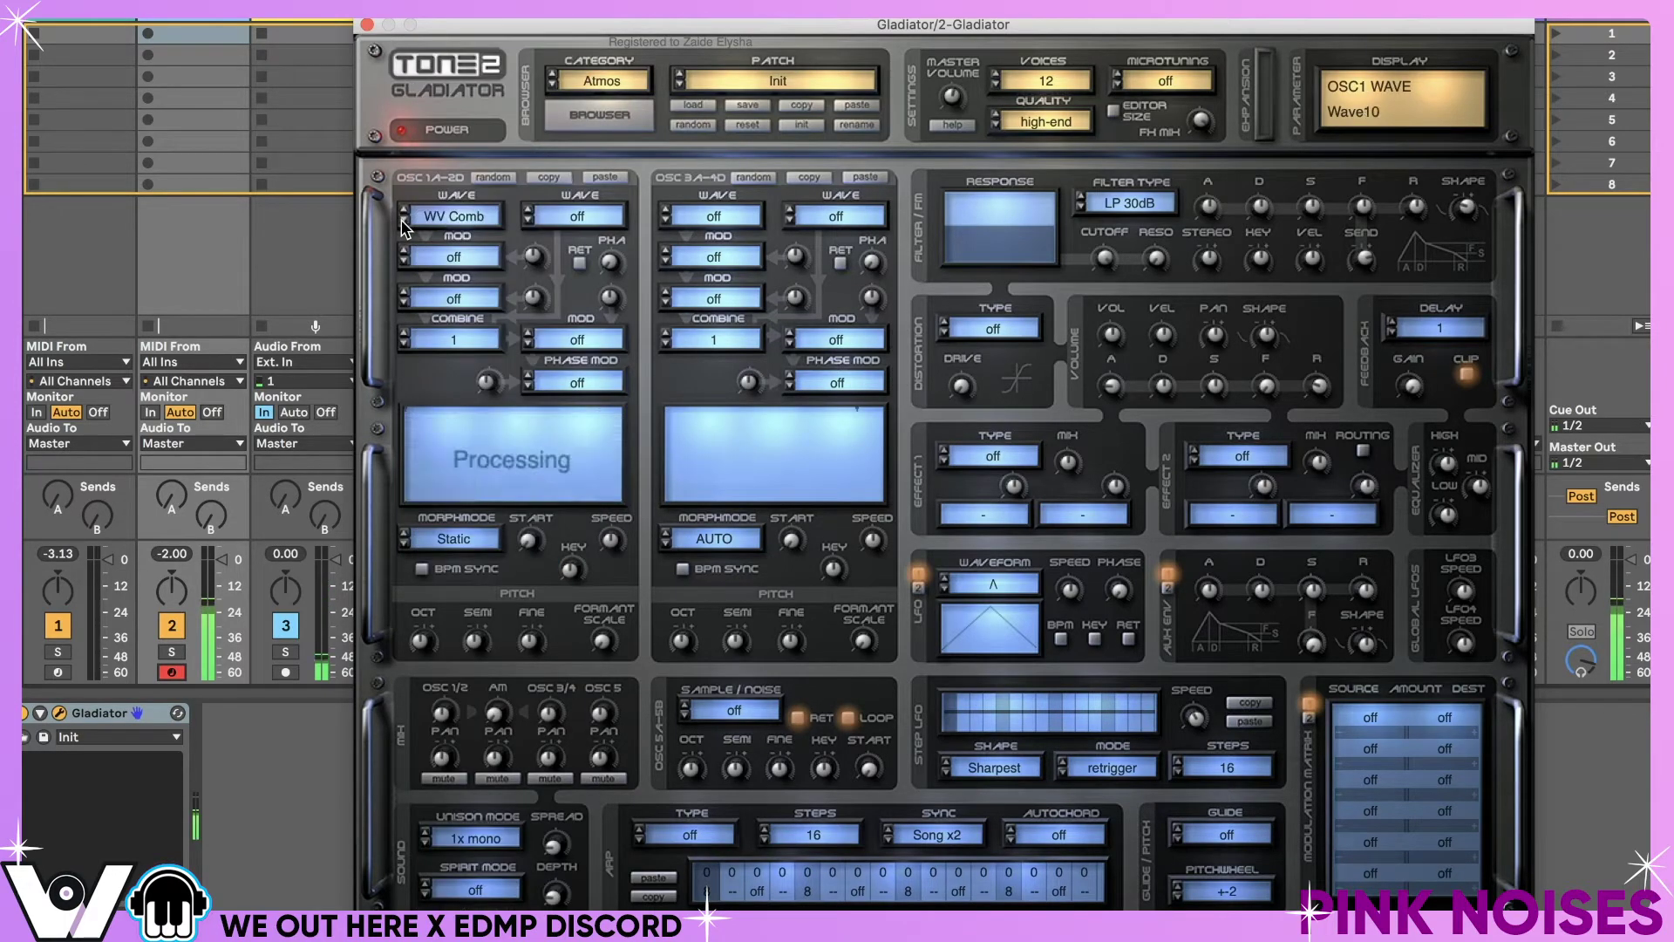
left_click(404, 222)
left_click(403, 223)
left_click(404, 223)
left_click(404, 222)
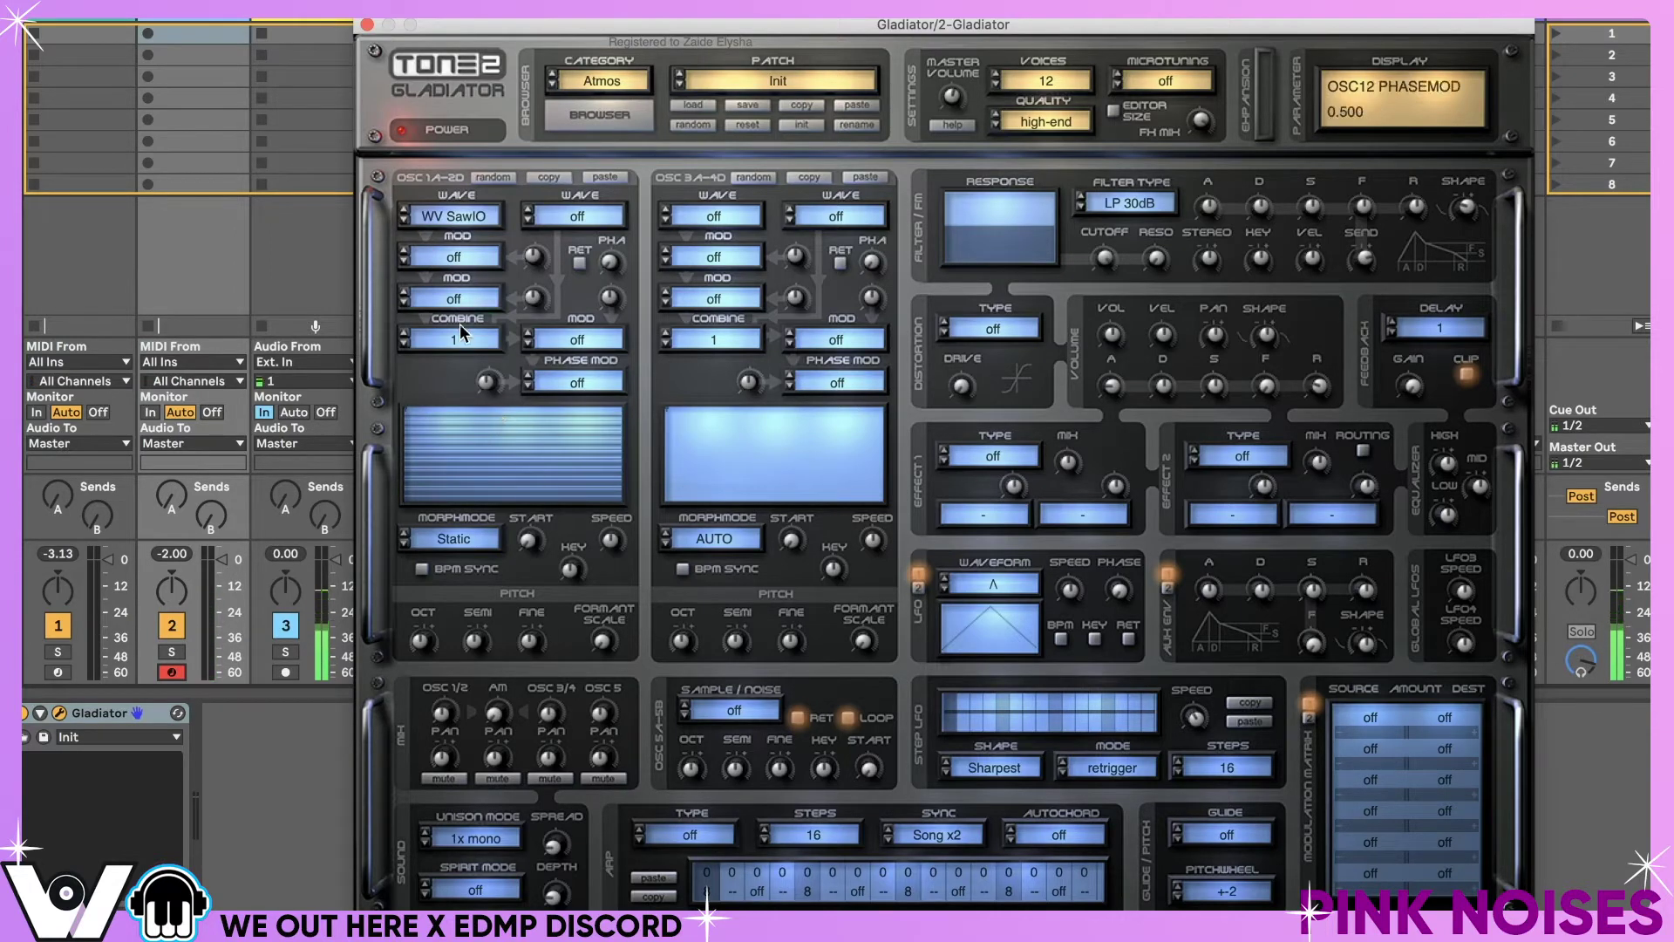
left_click(405, 220)
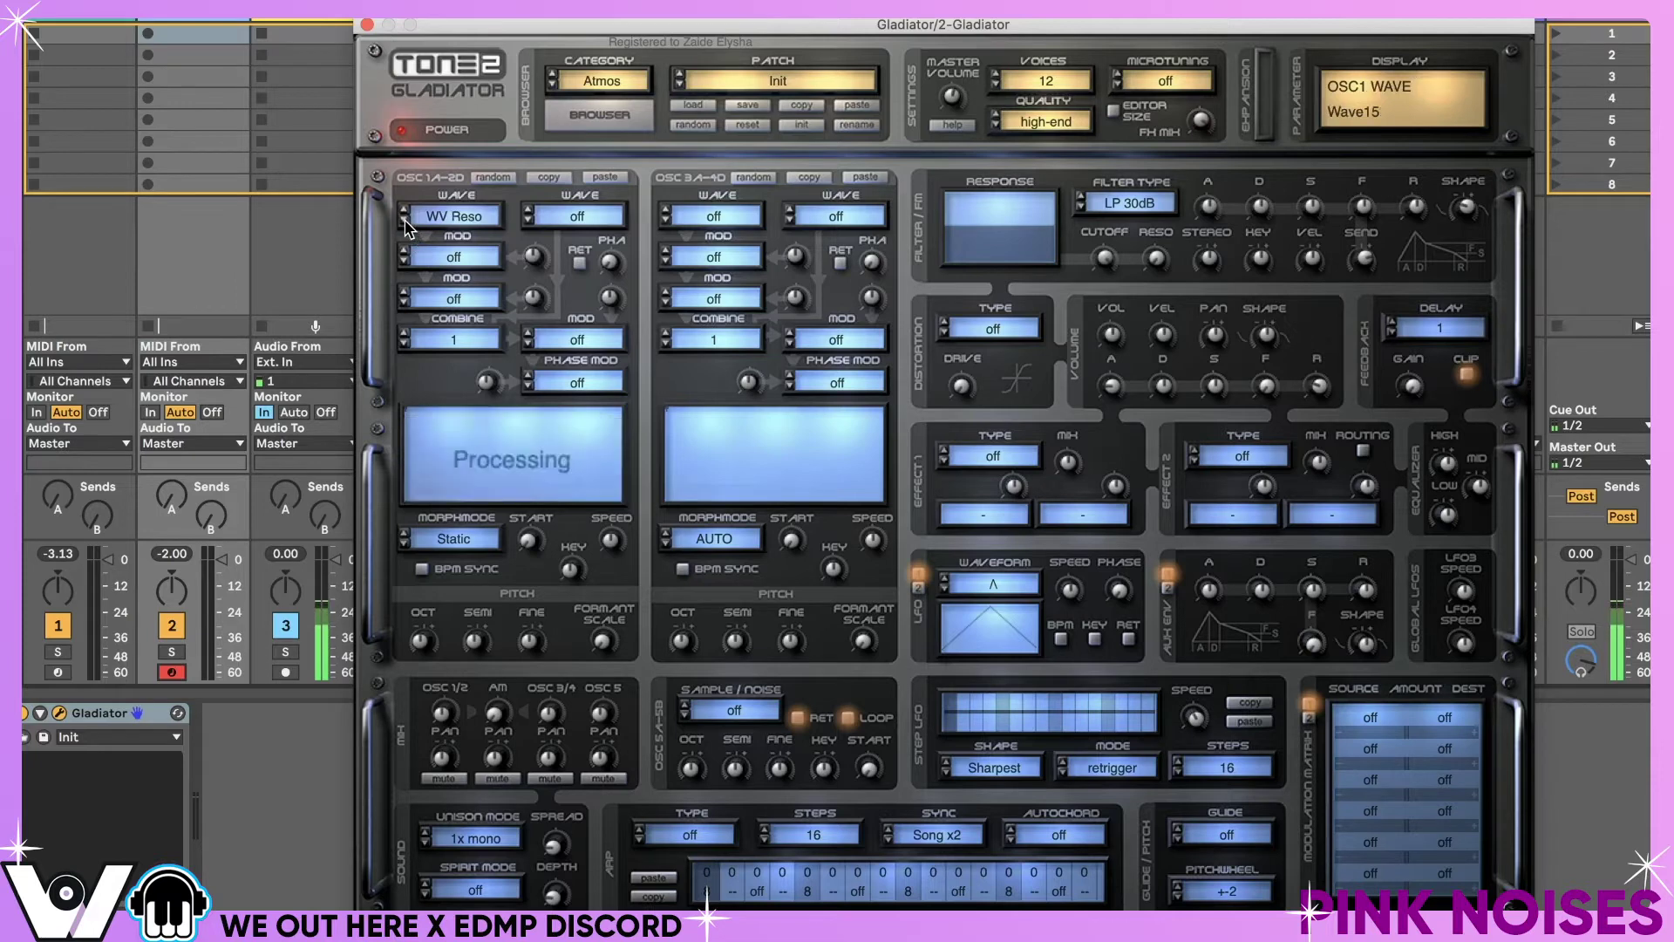
left_click(404, 220)
left_click(405, 220)
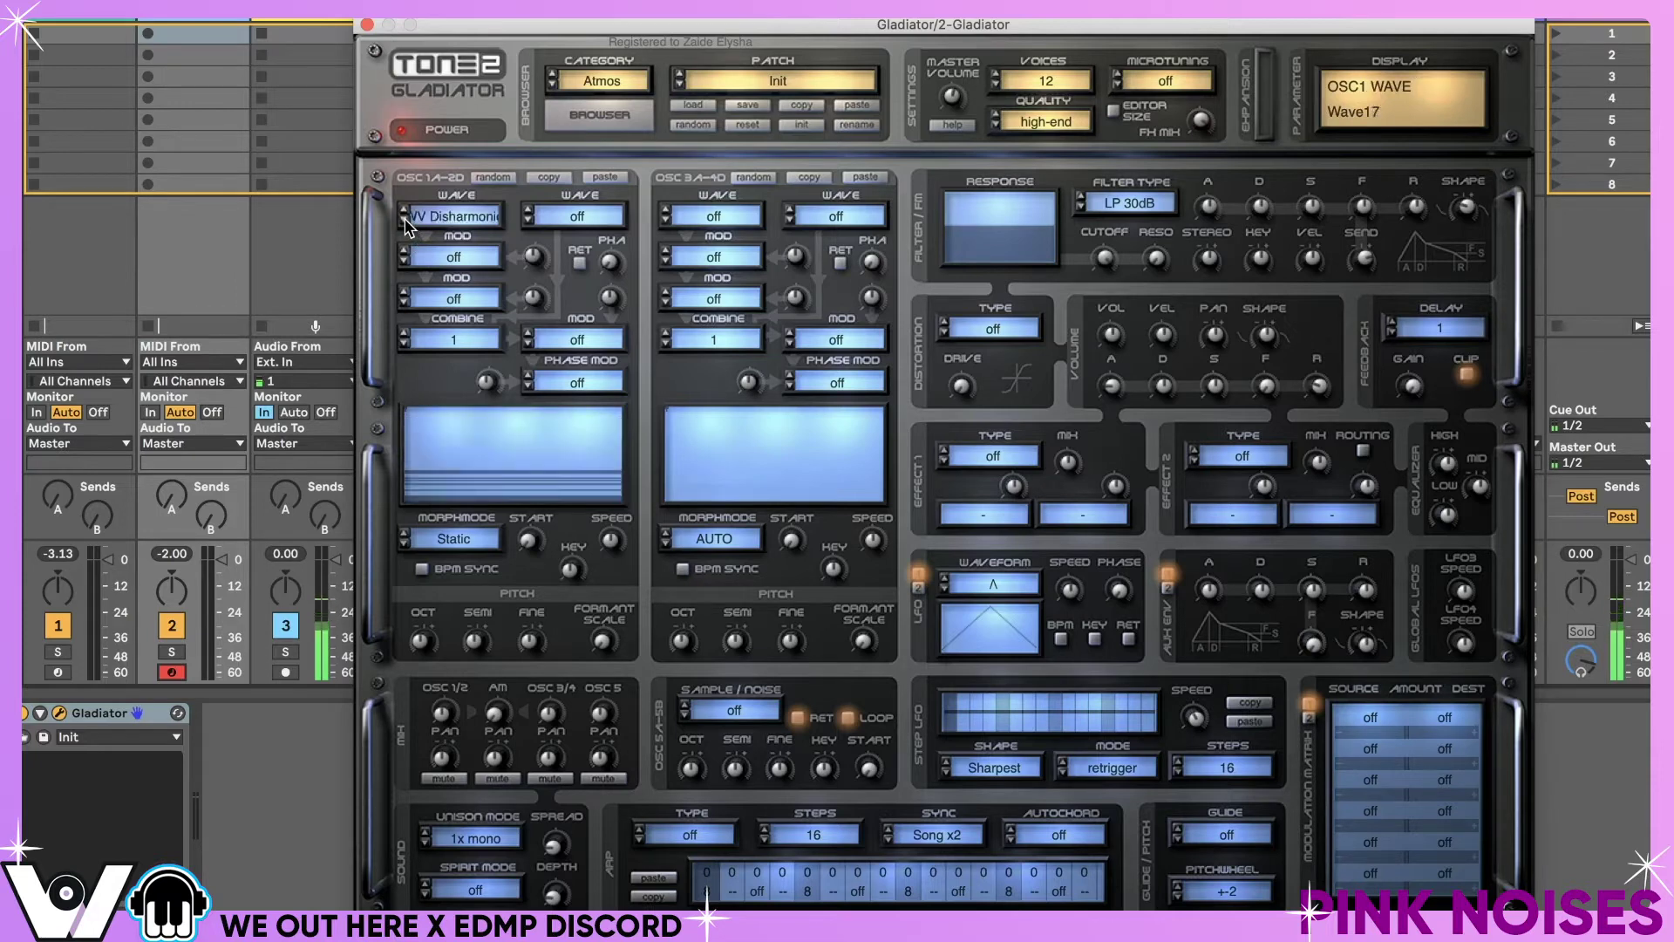
left_click(404, 221)
left_click(407, 220)
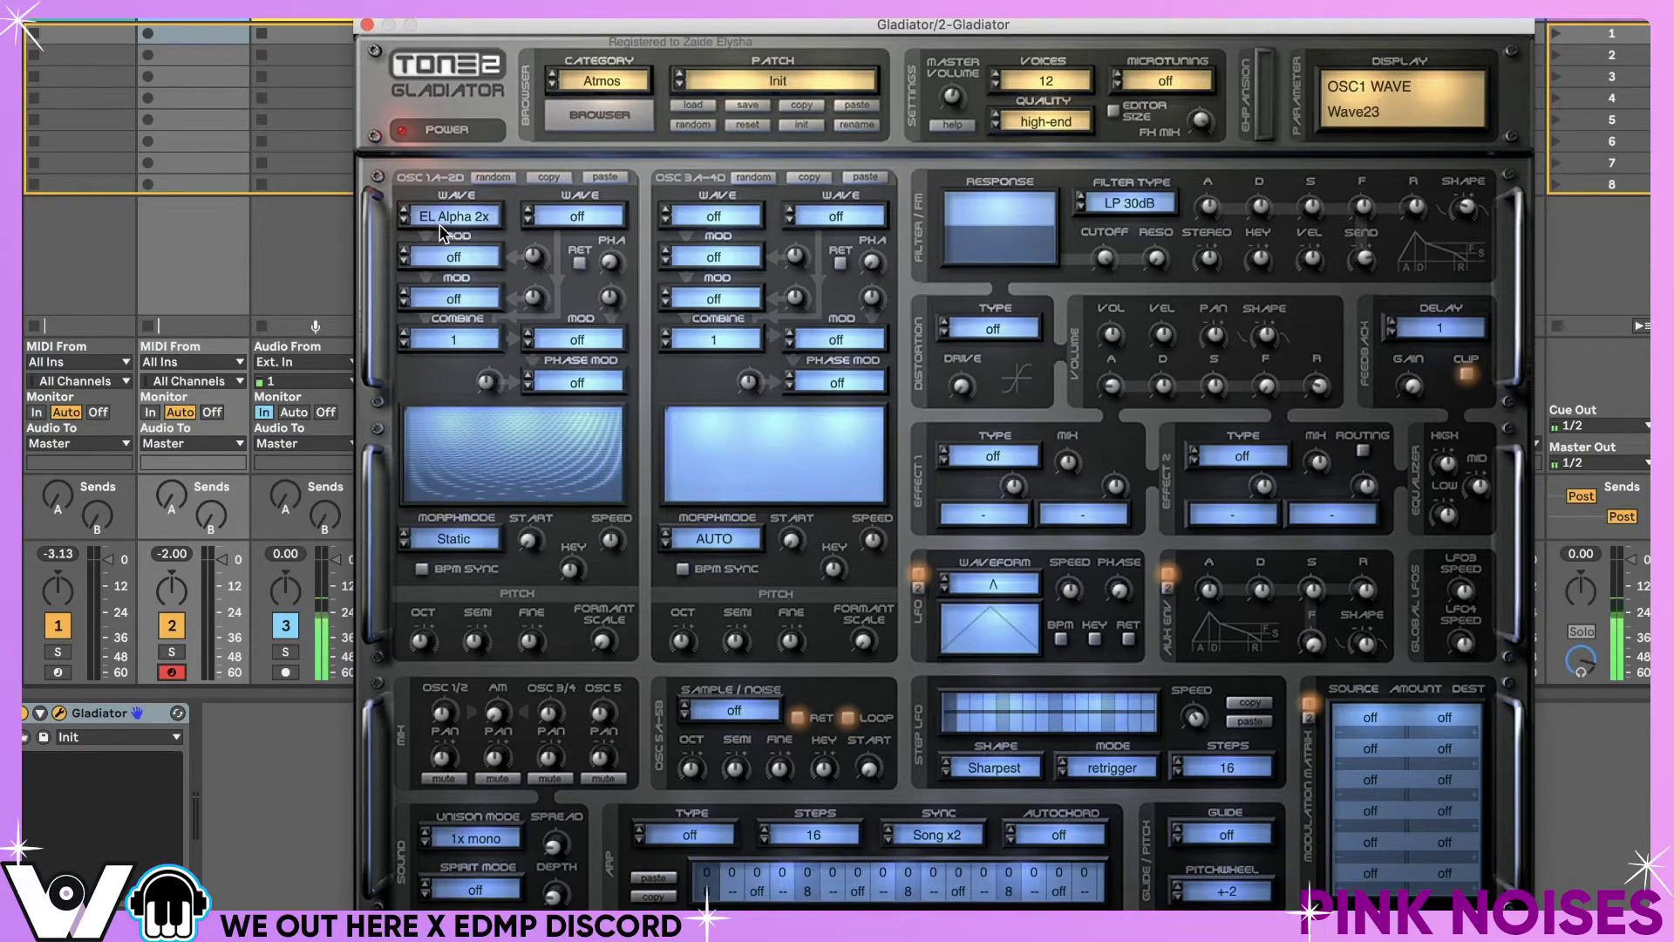
- Set the first oscillator's waveform to WV Square and the second oscillator's waveform to WV Square3x
left_click(441, 216)
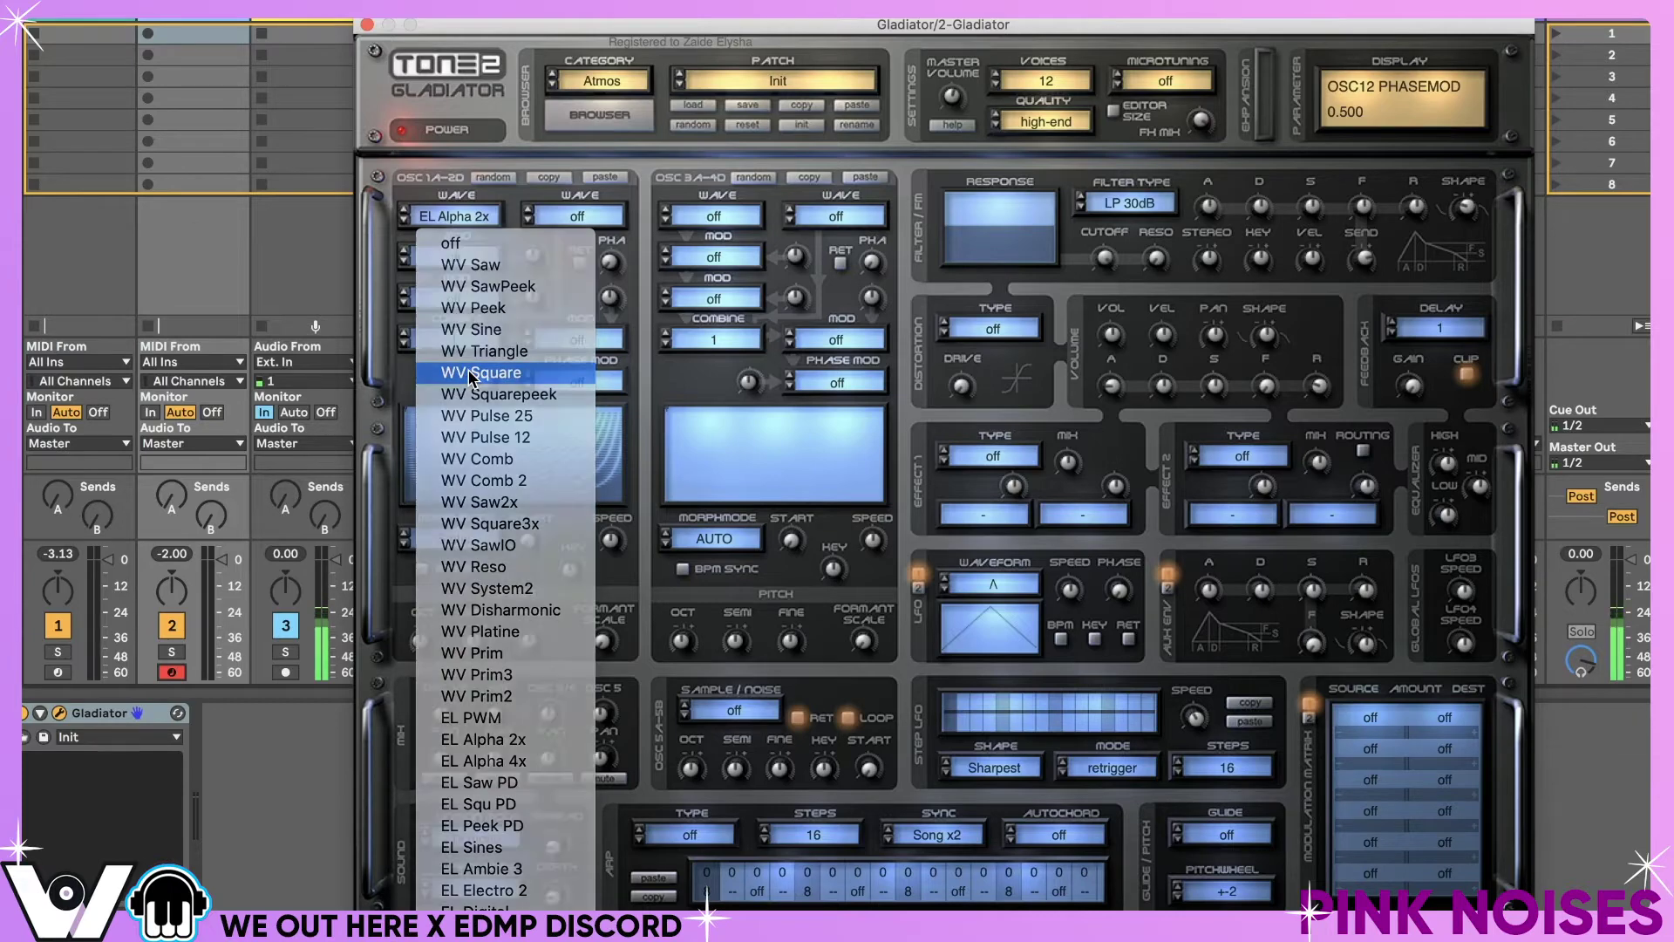
left_click(469, 380)
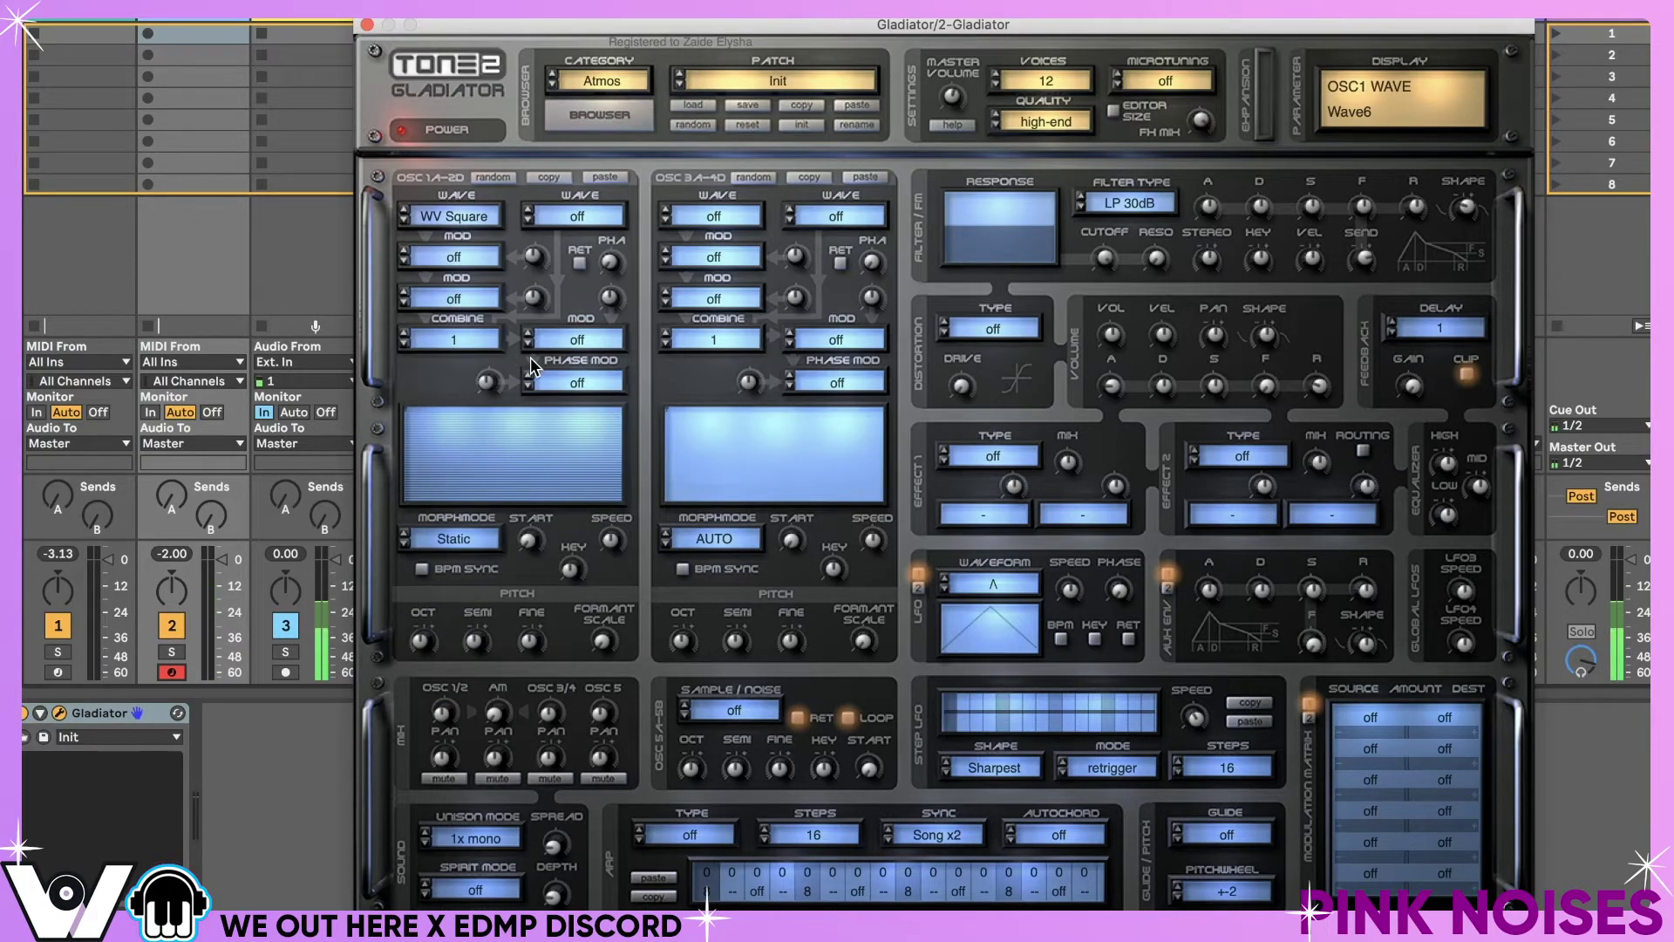
left_click(582, 227)
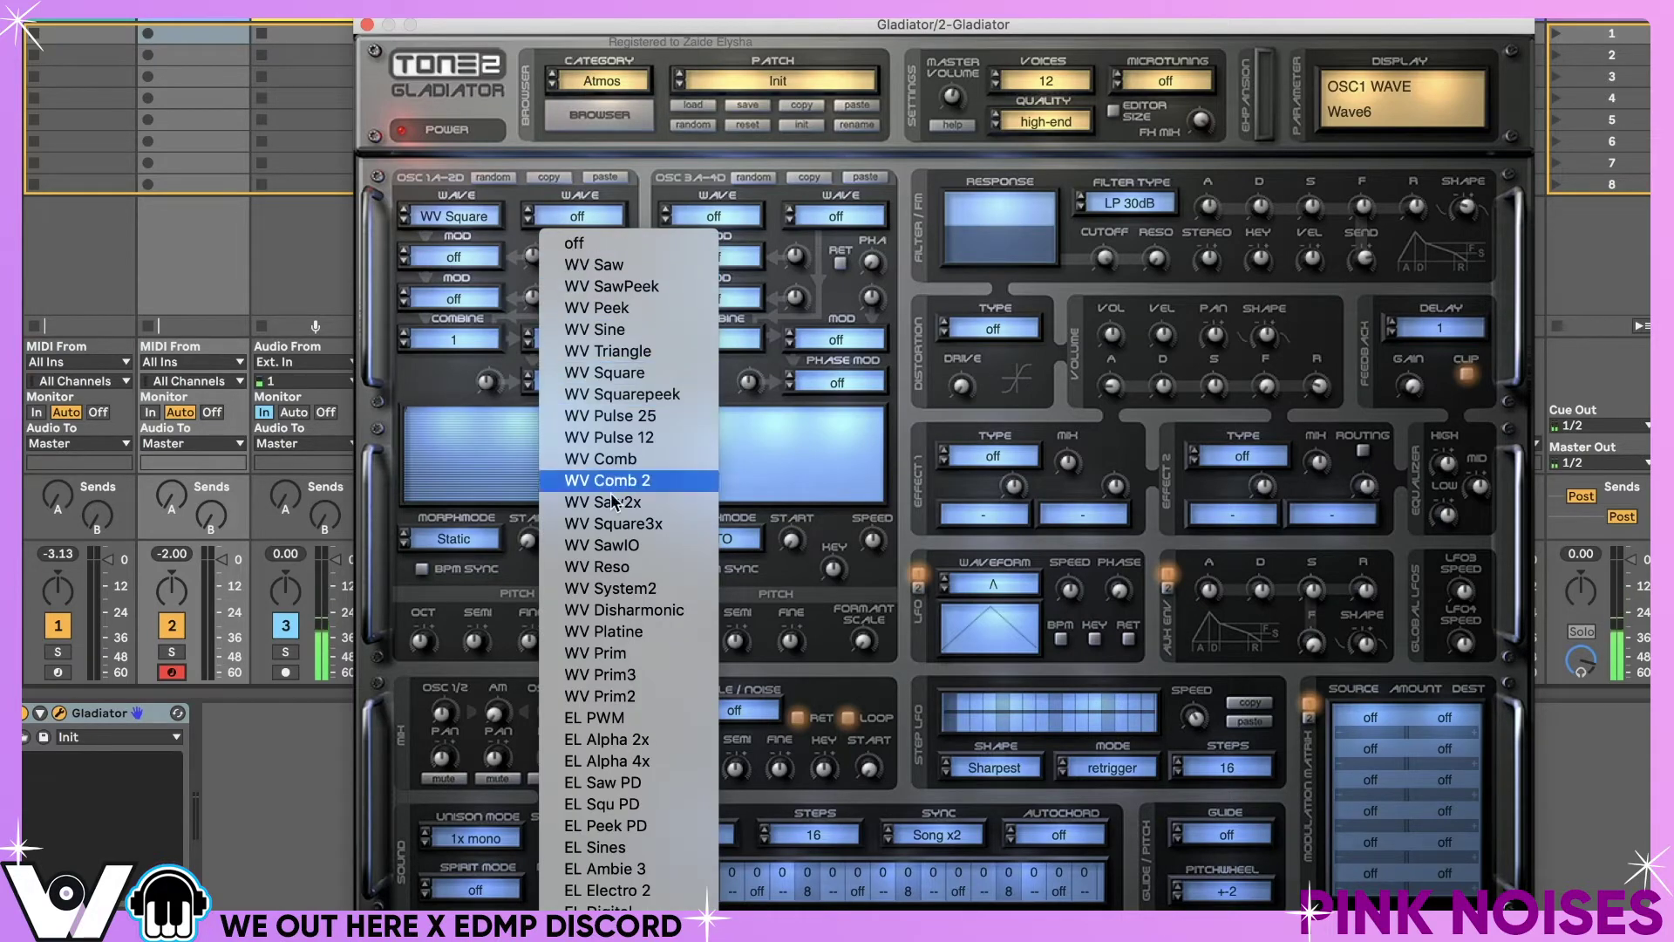
left_click(612, 523)
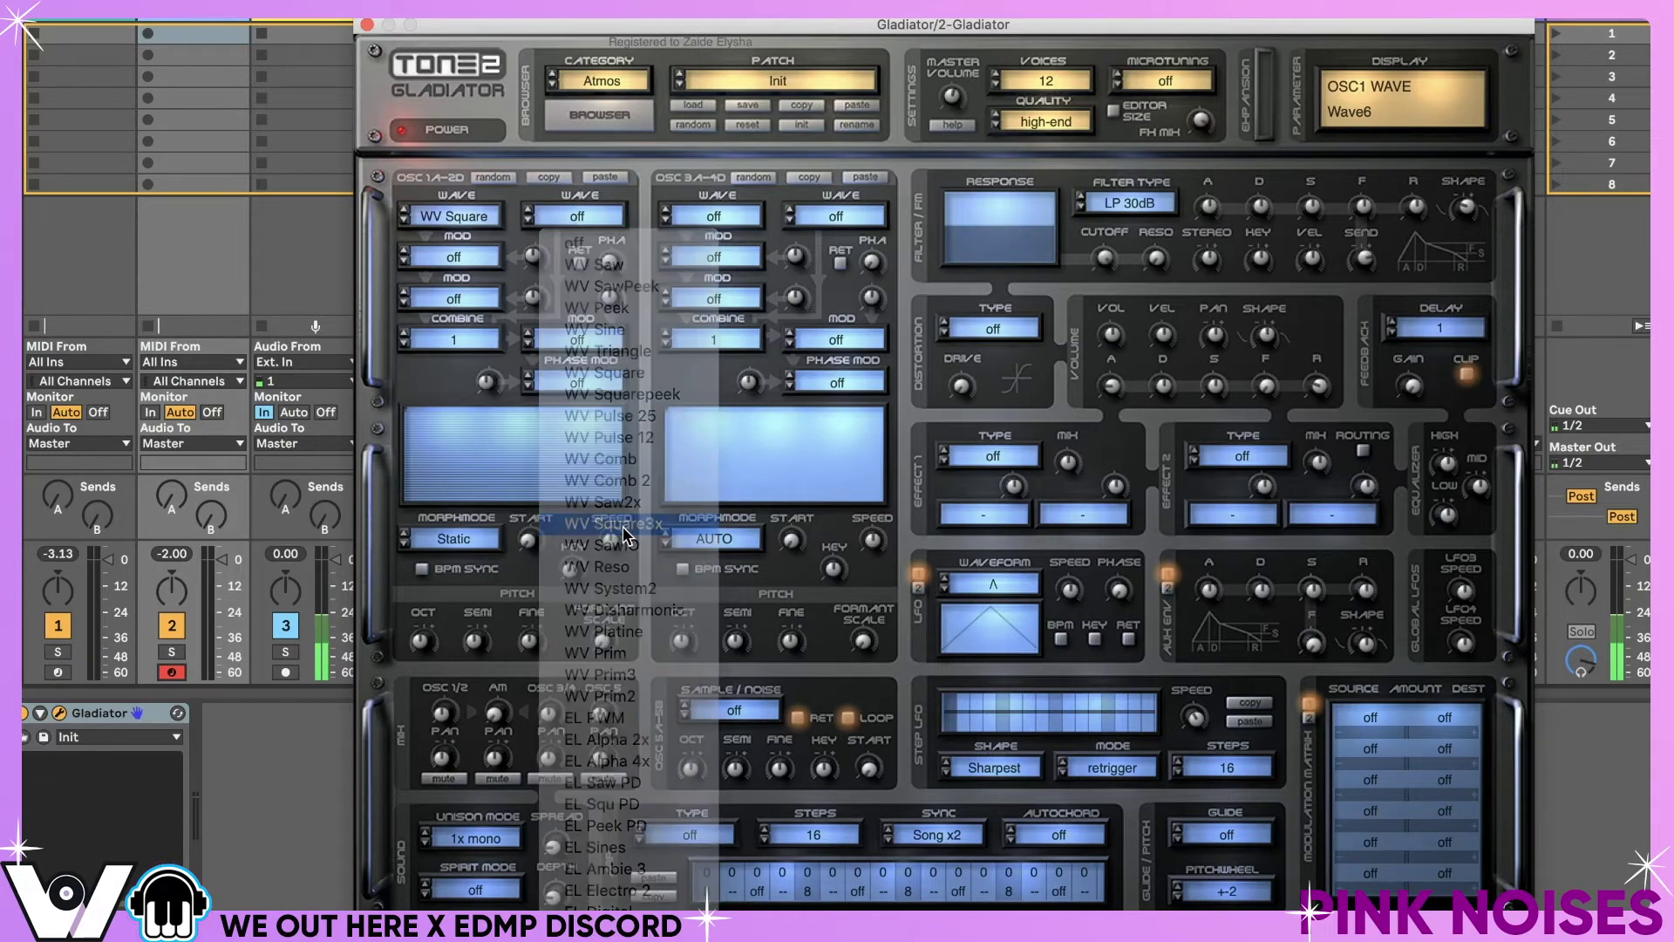
- Look over the combine modes of the first oscillator pair and set the mode to 1+2
left_click(481, 340)
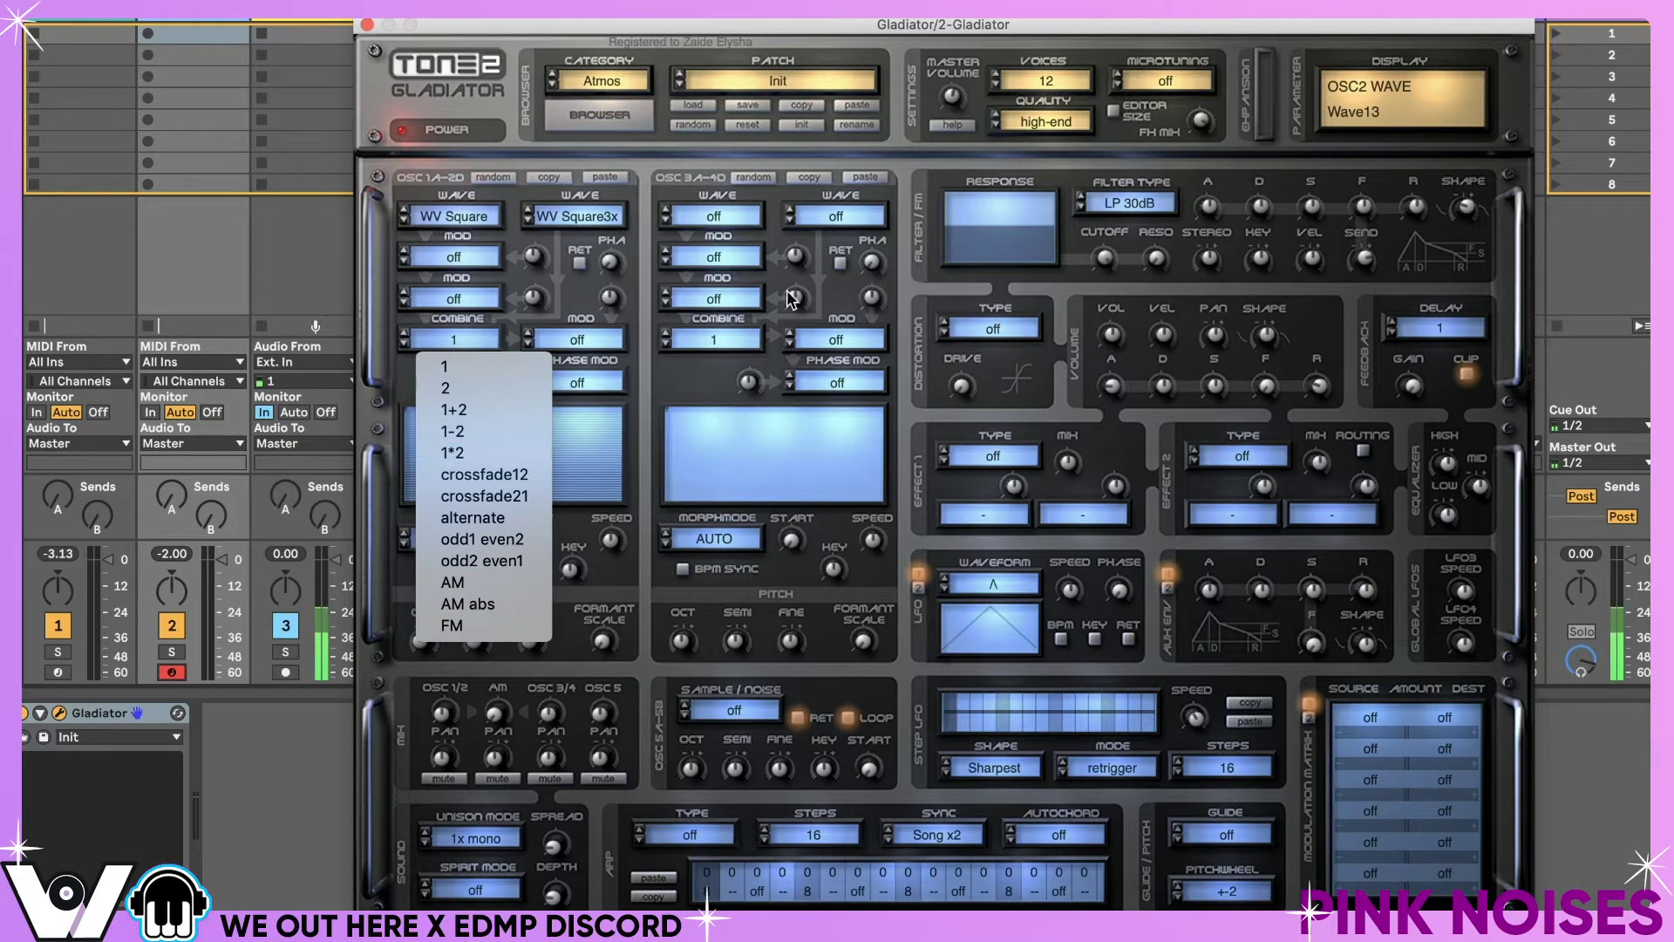
left_click(521, 209)
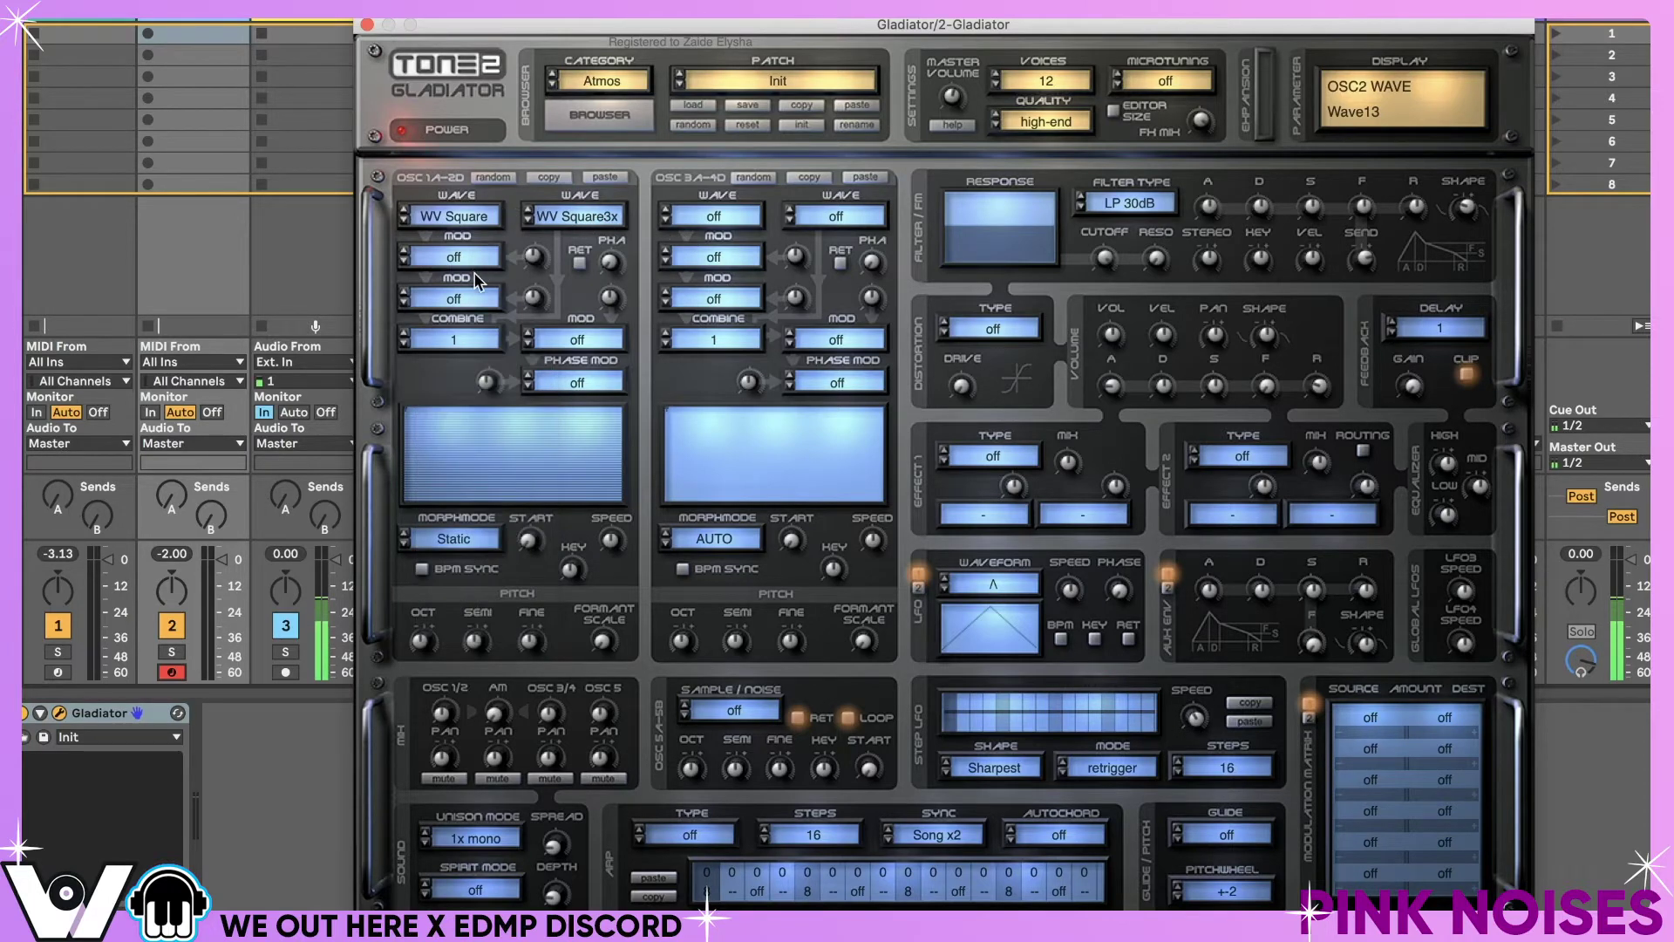
left_click(466, 340)
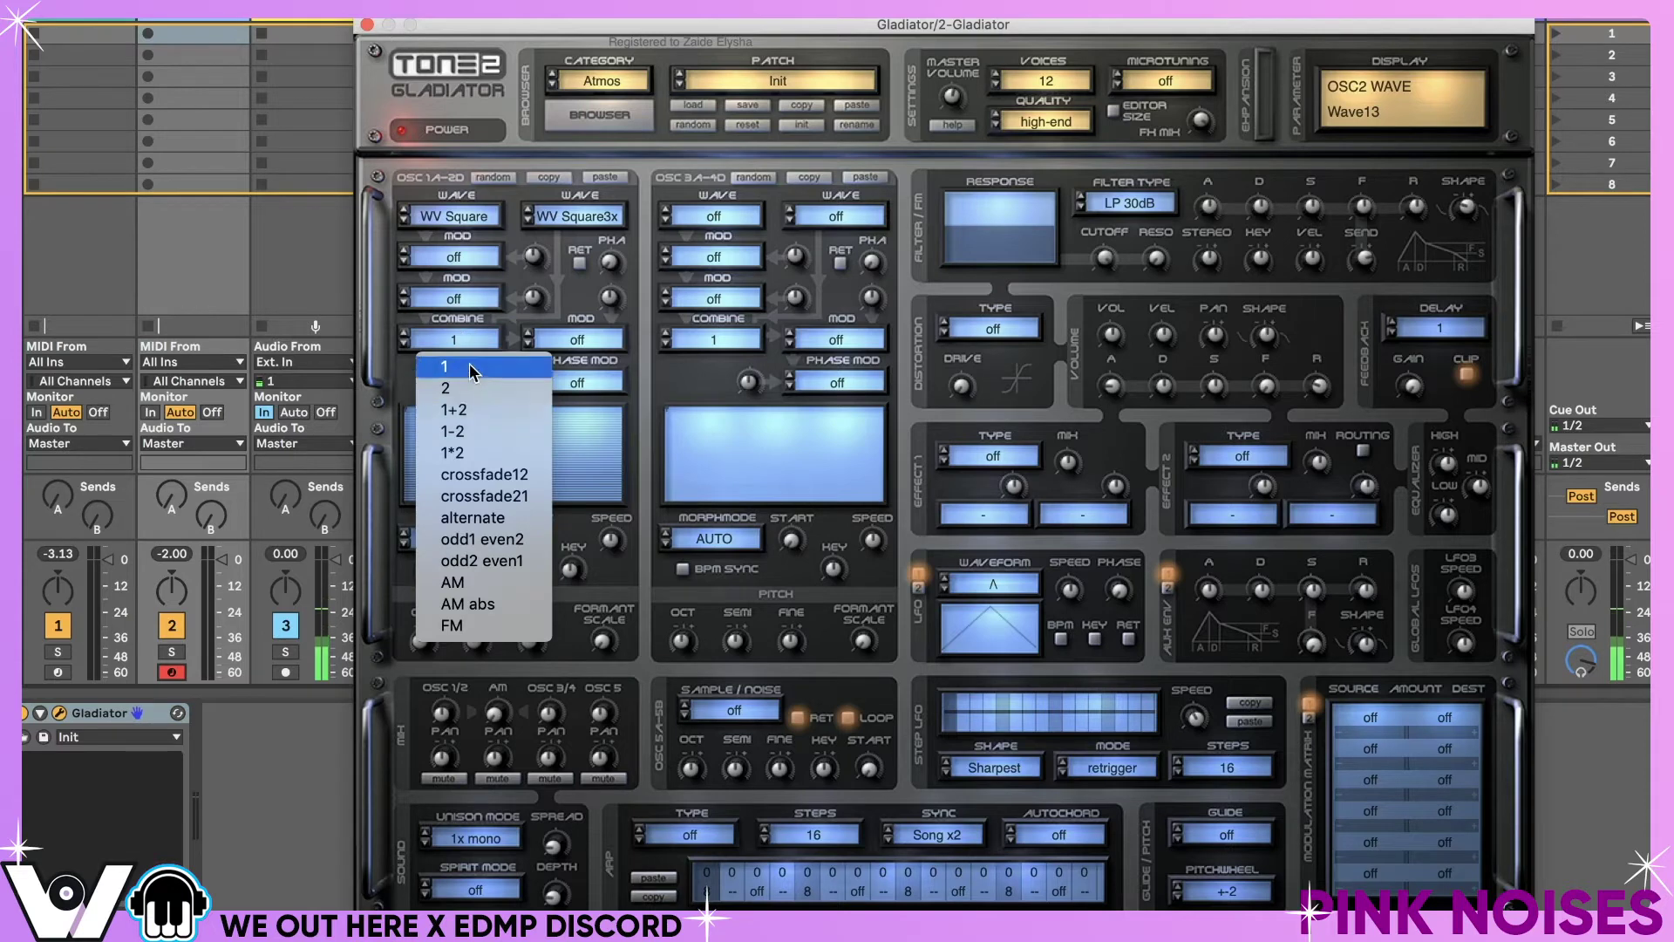
left_click(473, 370)
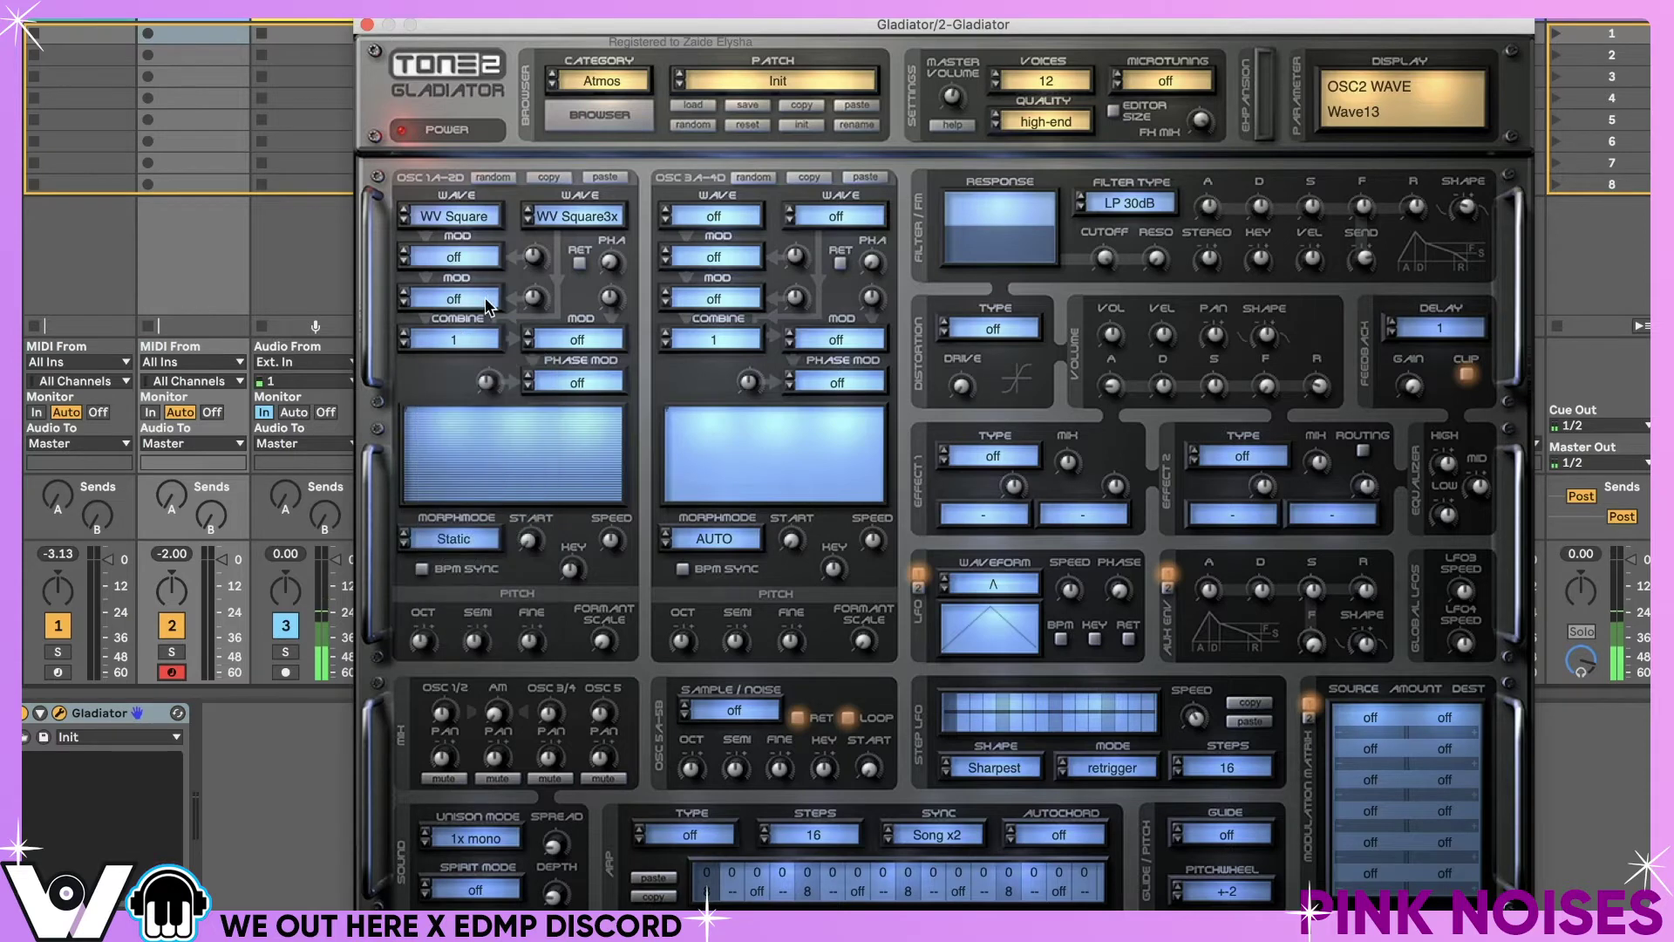
left_click(484, 348)
left_click(475, 388)
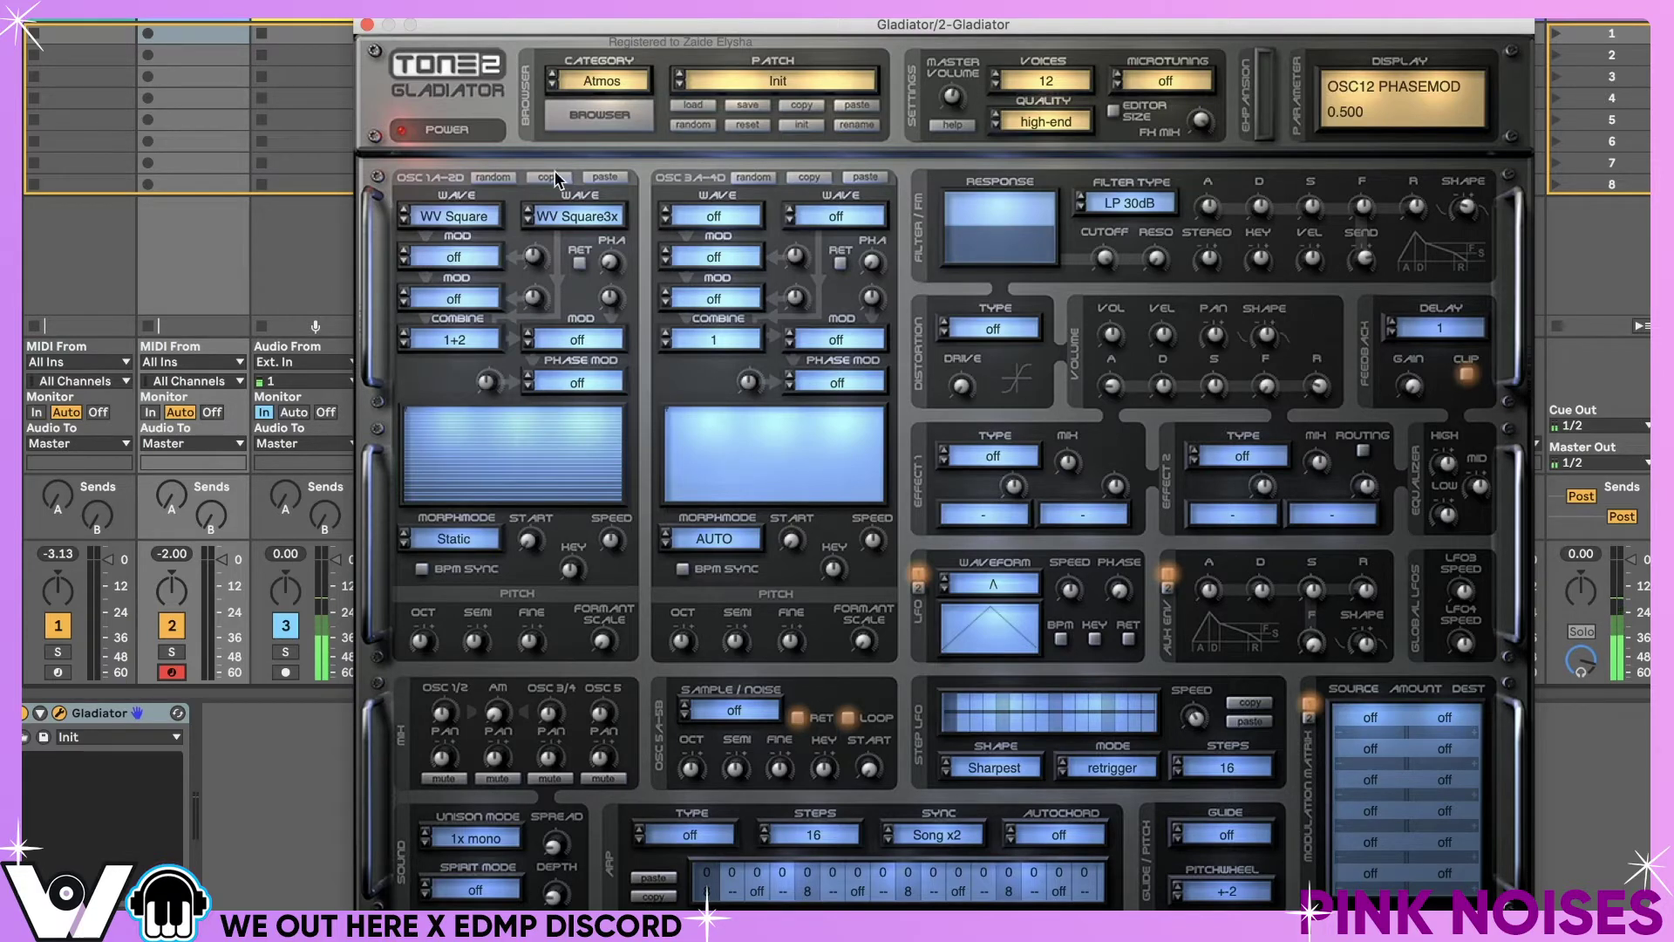
- Audition the second oscillator's waveforms one after another, moving forward through WV SawIO and WV Disharmonic to WV Prim3
left_click(528, 222)
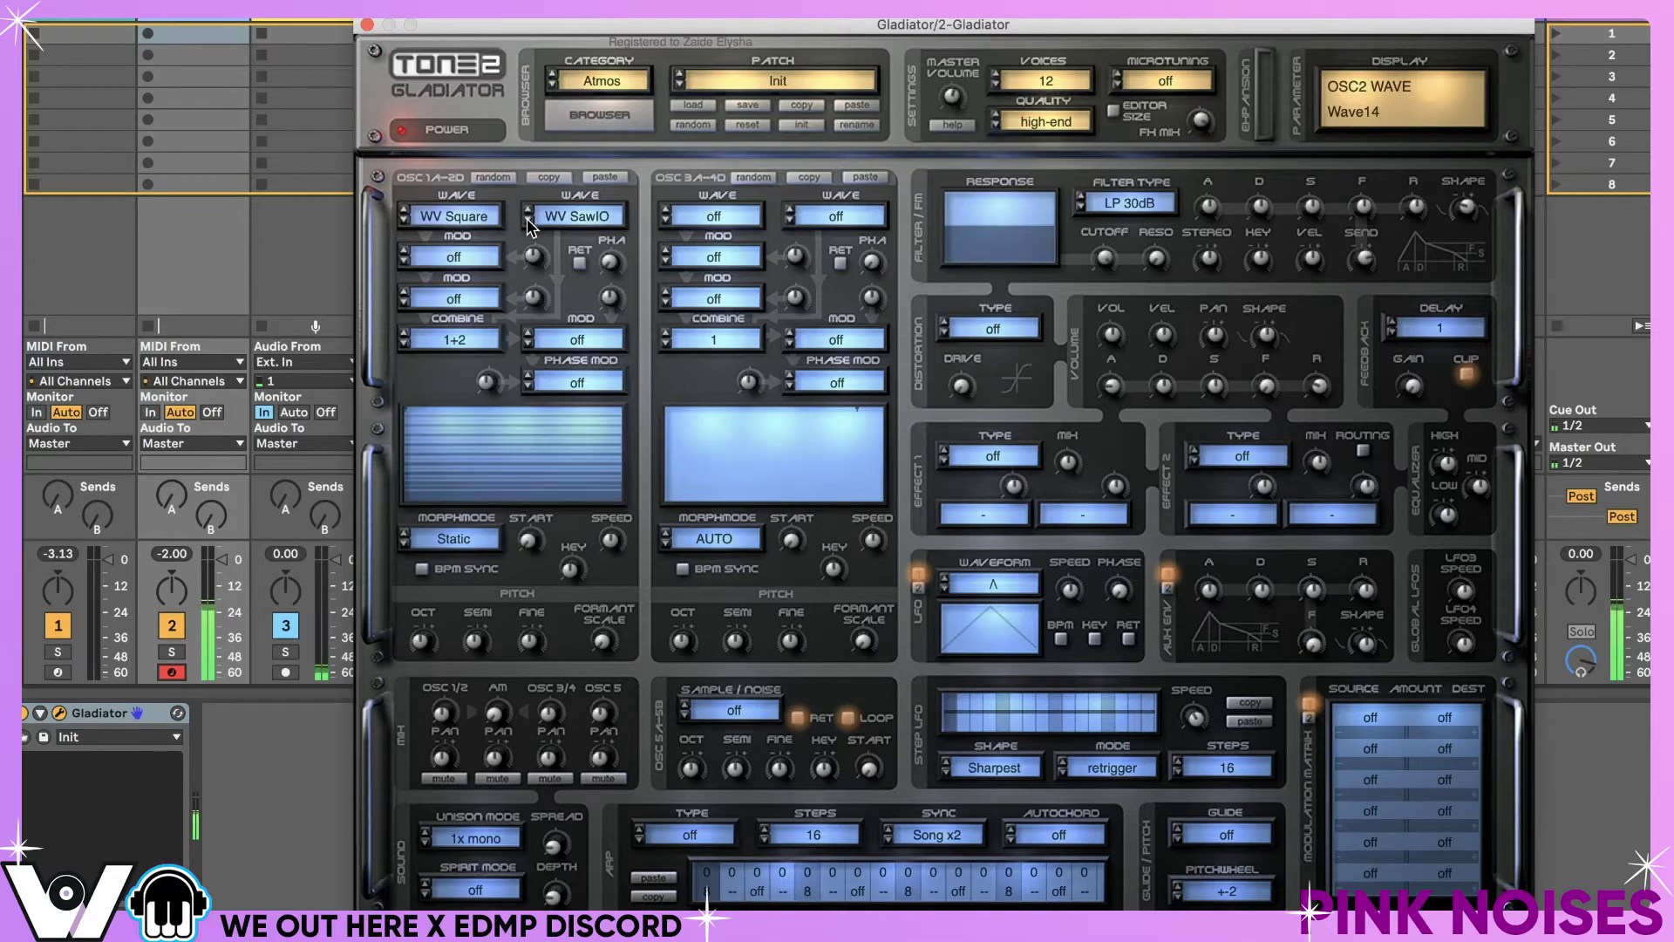
left_click(528, 223)
left_click(528, 222)
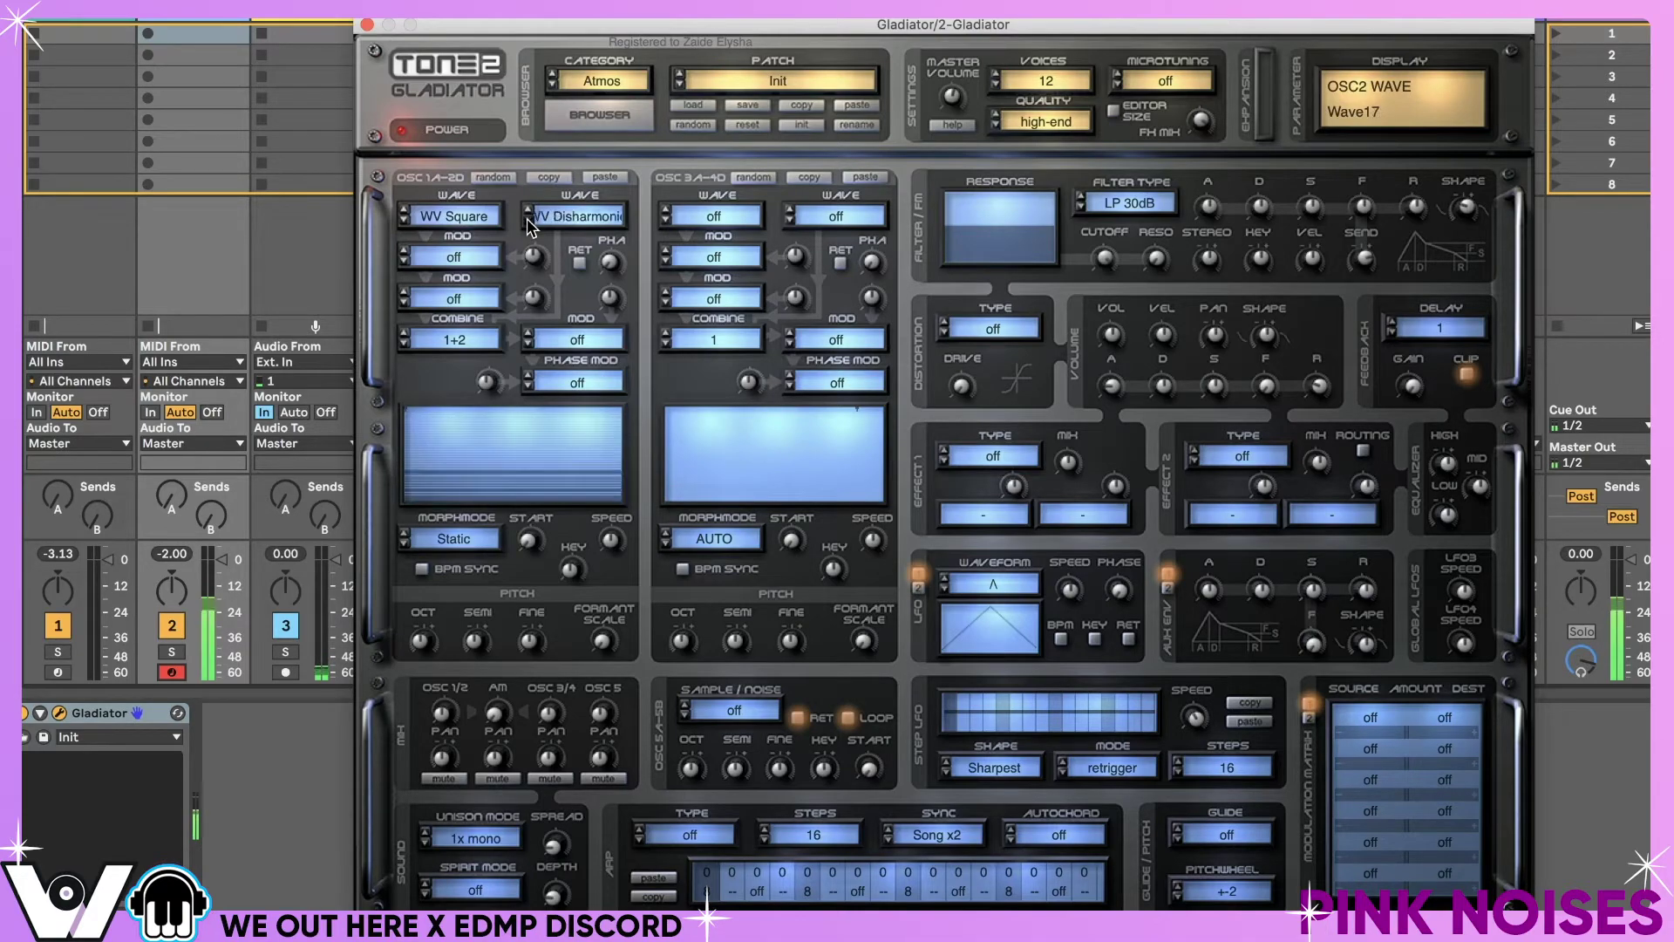
left_click(528, 222)
left_click(528, 222)
- Switch the second oscillator to EL Lava and step forward through the organ waveforms, settling on OR Hammon
left_click(549, 218)
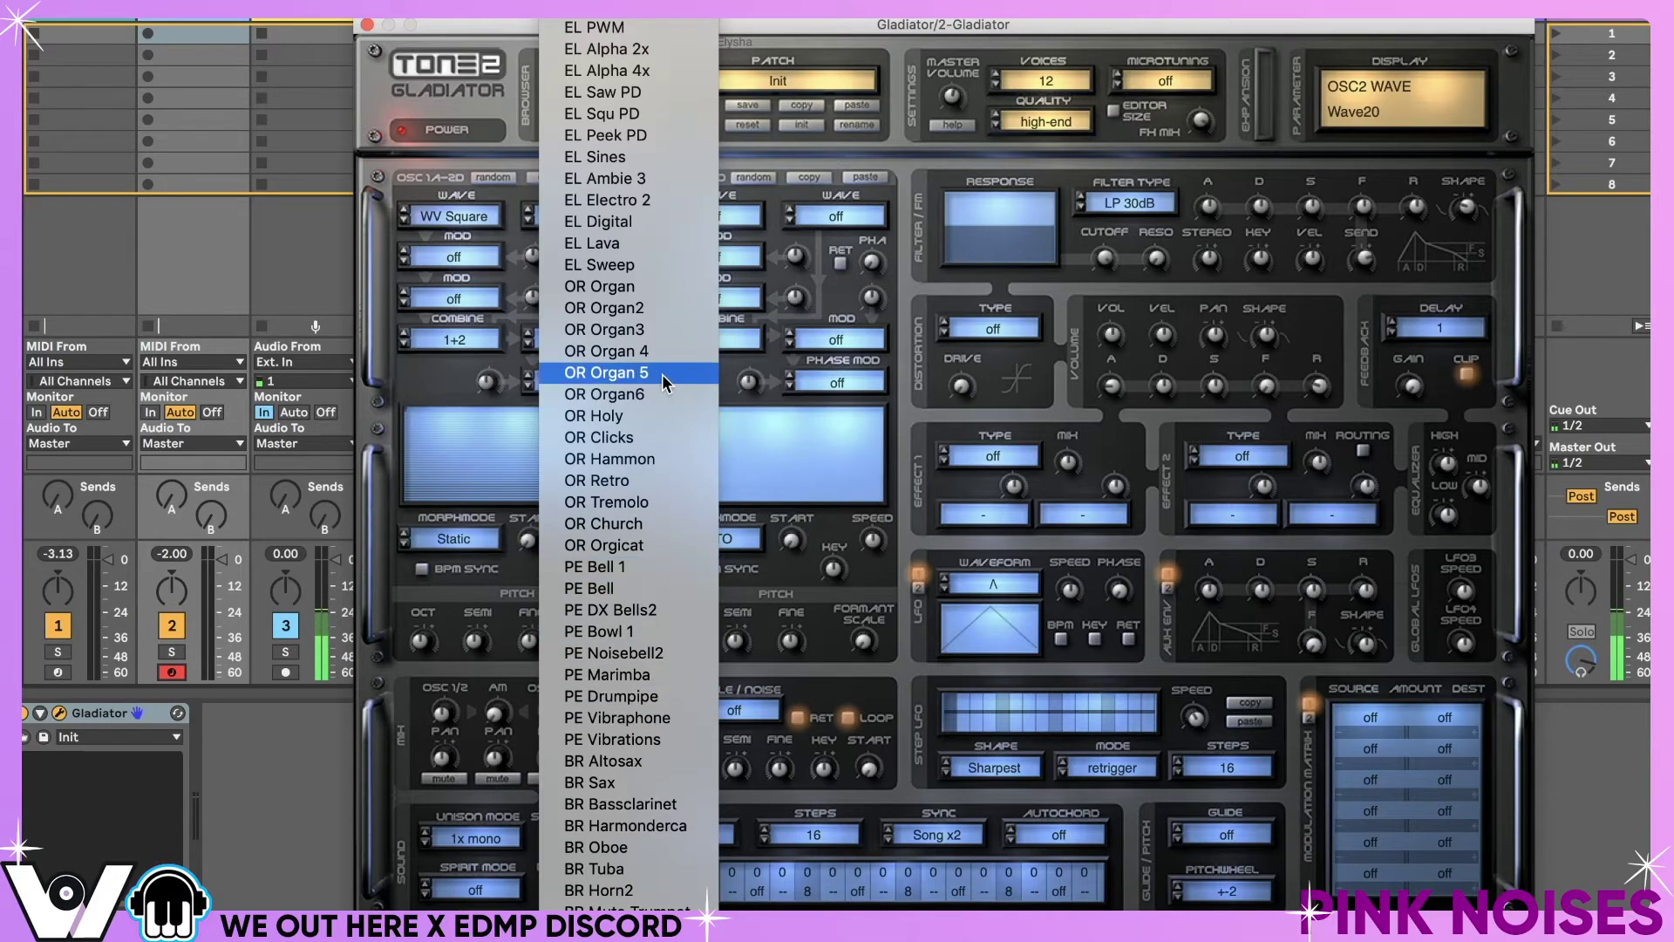
left_click(640, 243)
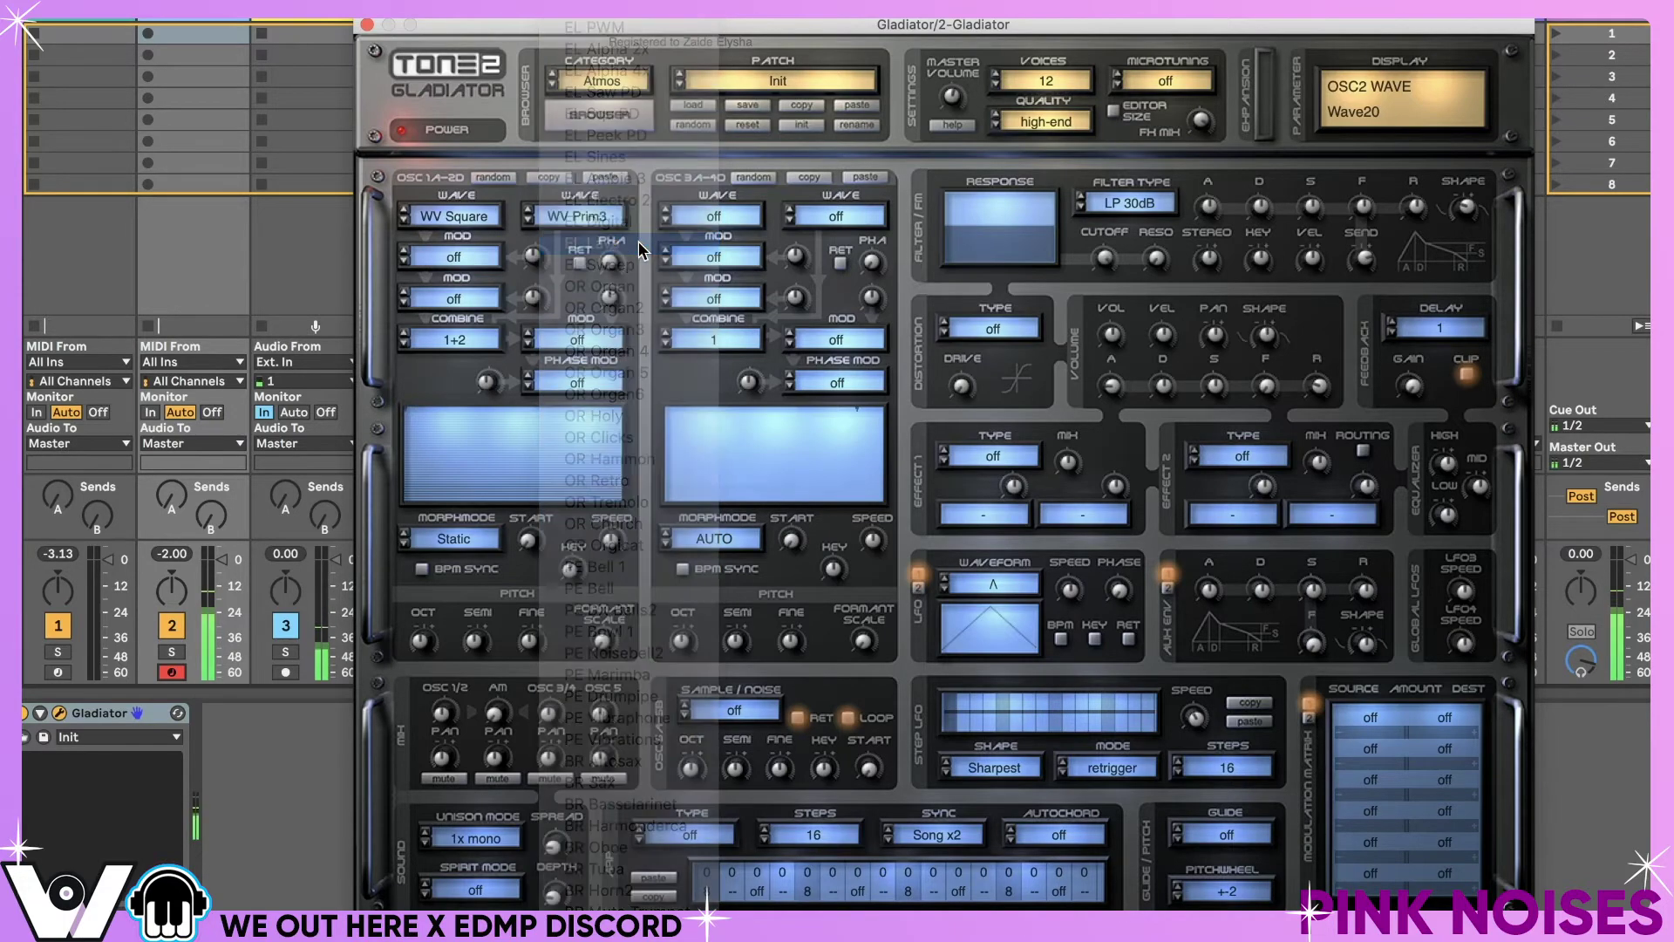
left_click(527, 221)
left_click(528, 221)
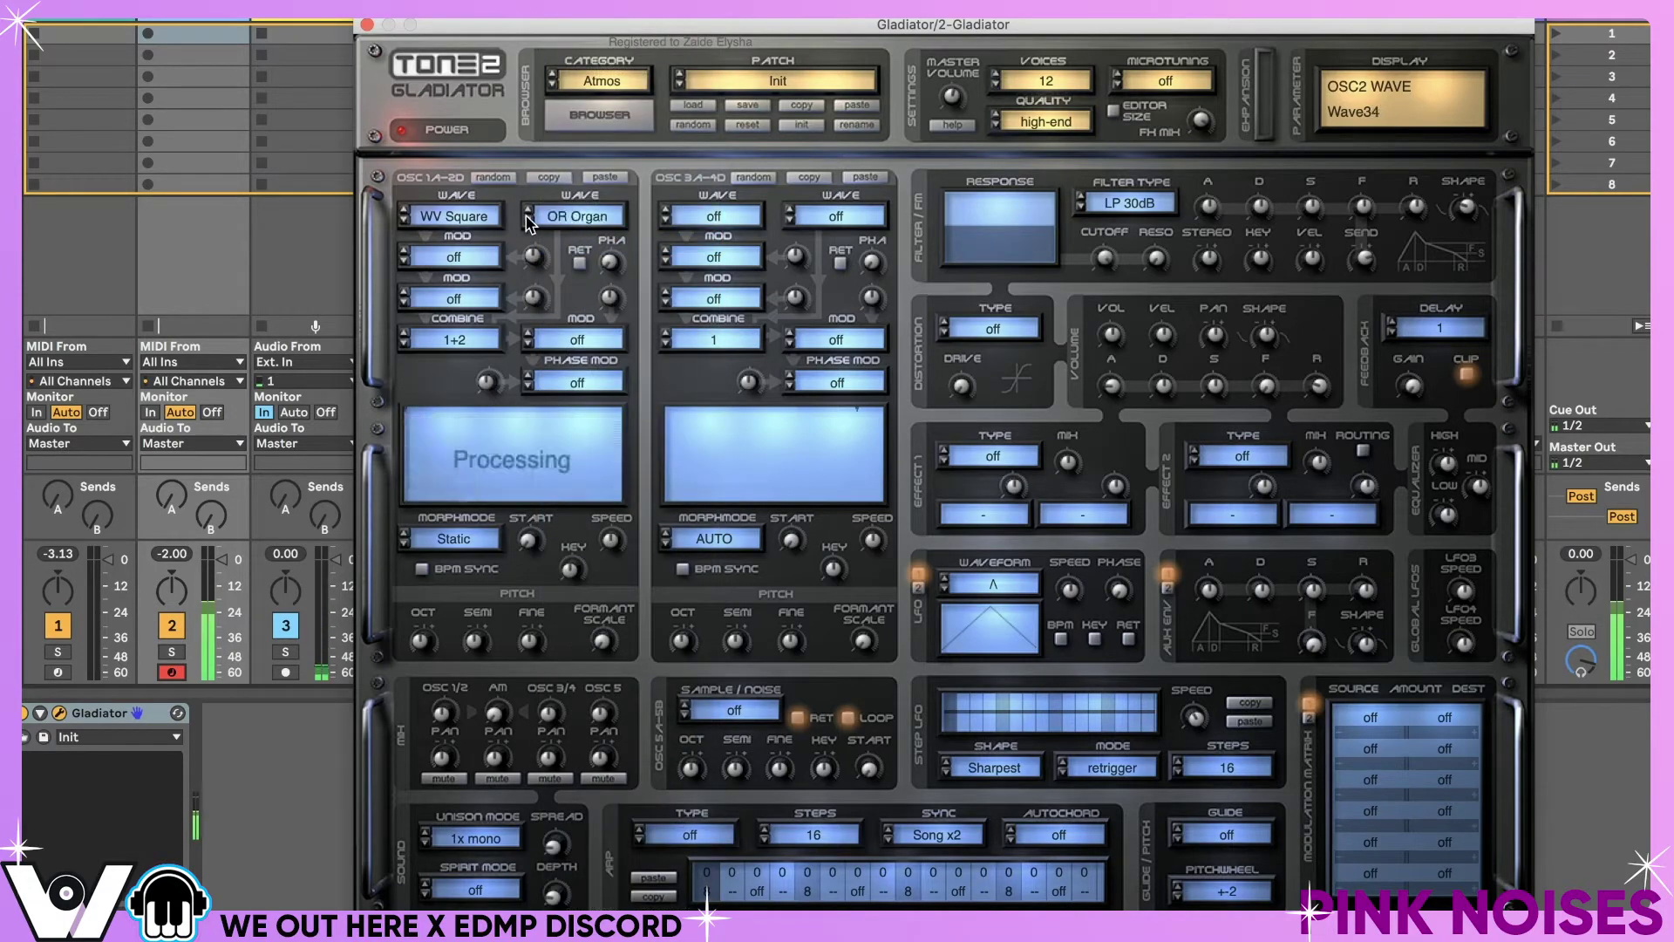
left_click(528, 221)
left_click(528, 222)
left_click(527, 222)
left_click(527, 221)
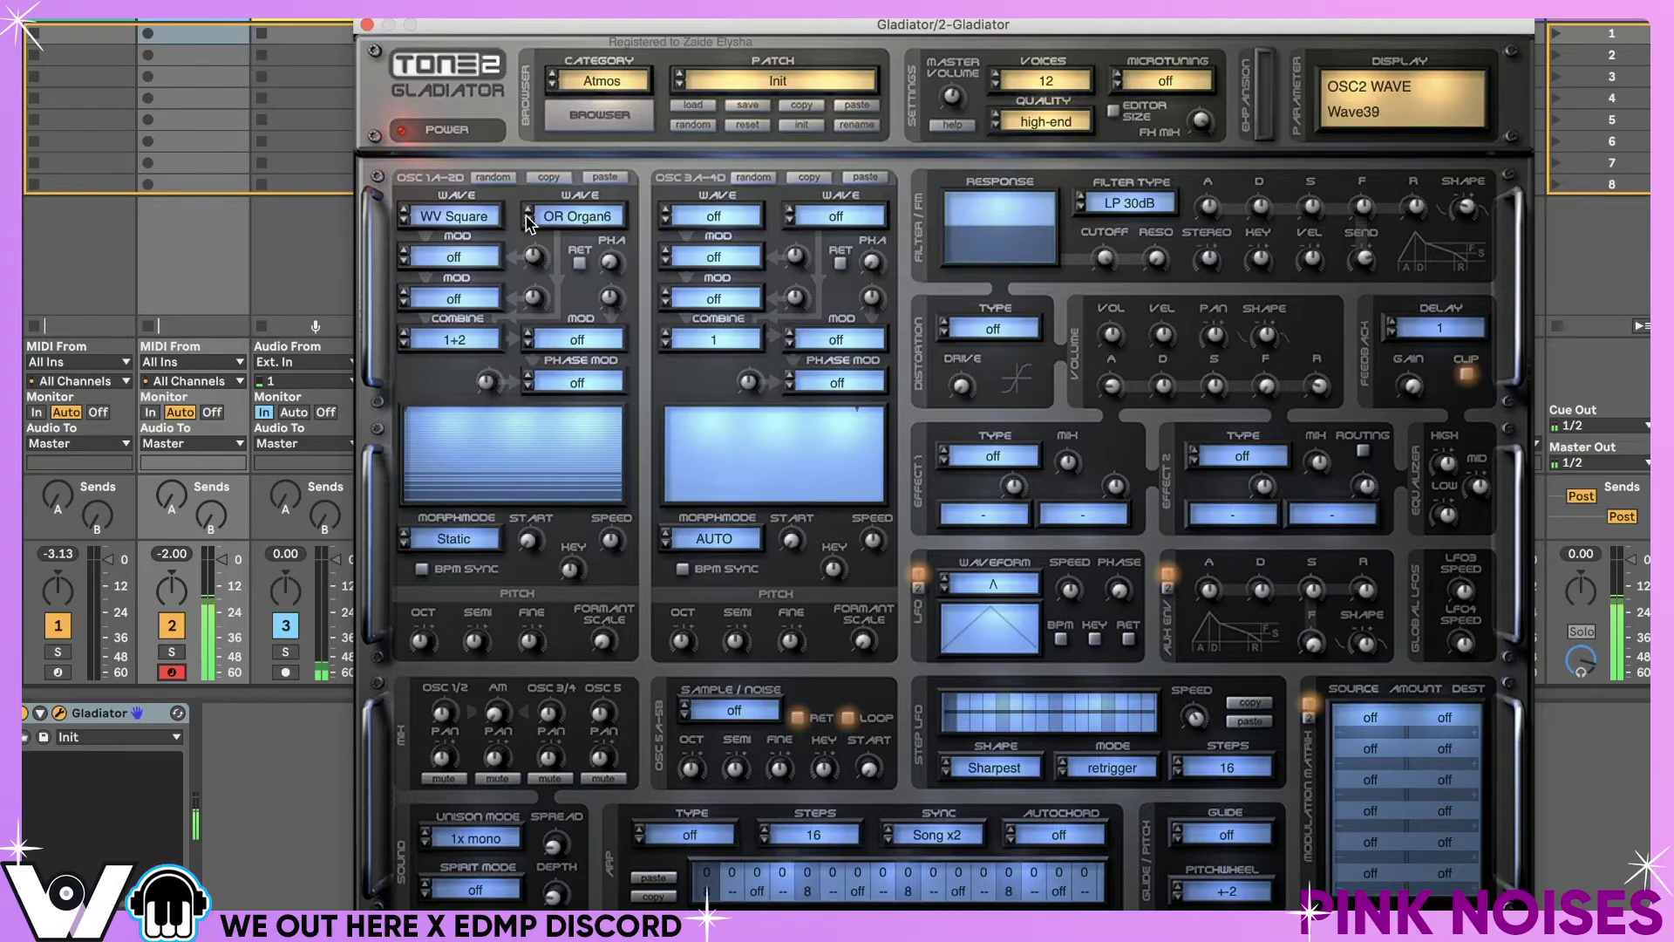
left_click(529, 222)
left_click(531, 219)
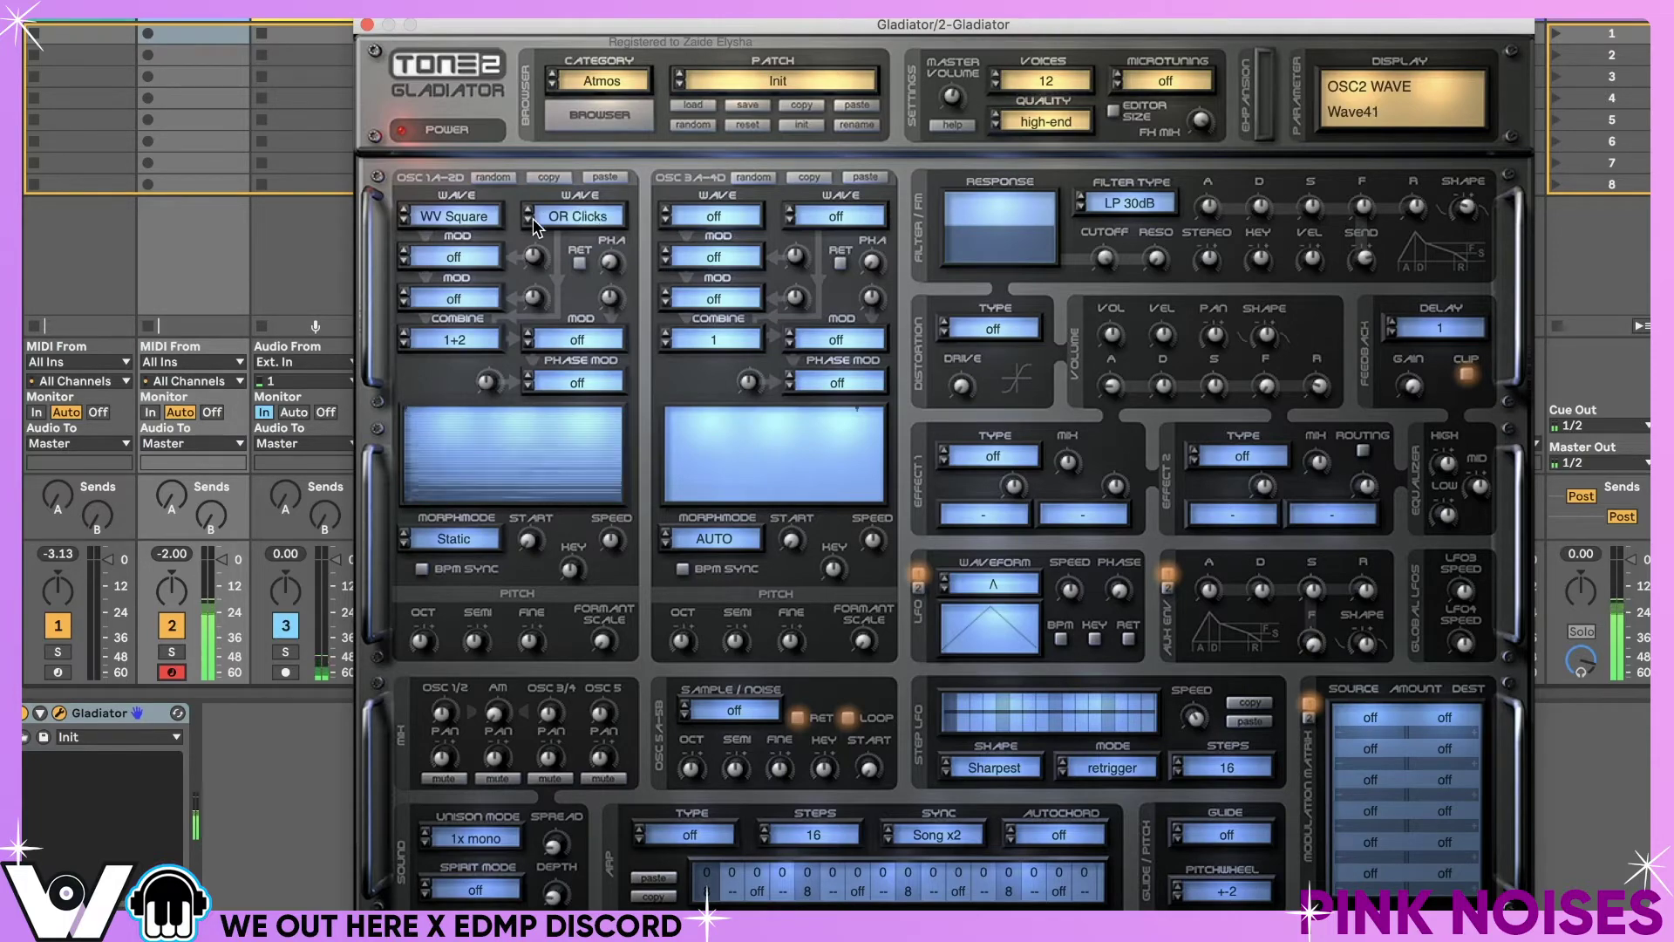
left_click(532, 220)
left_click(535, 219)
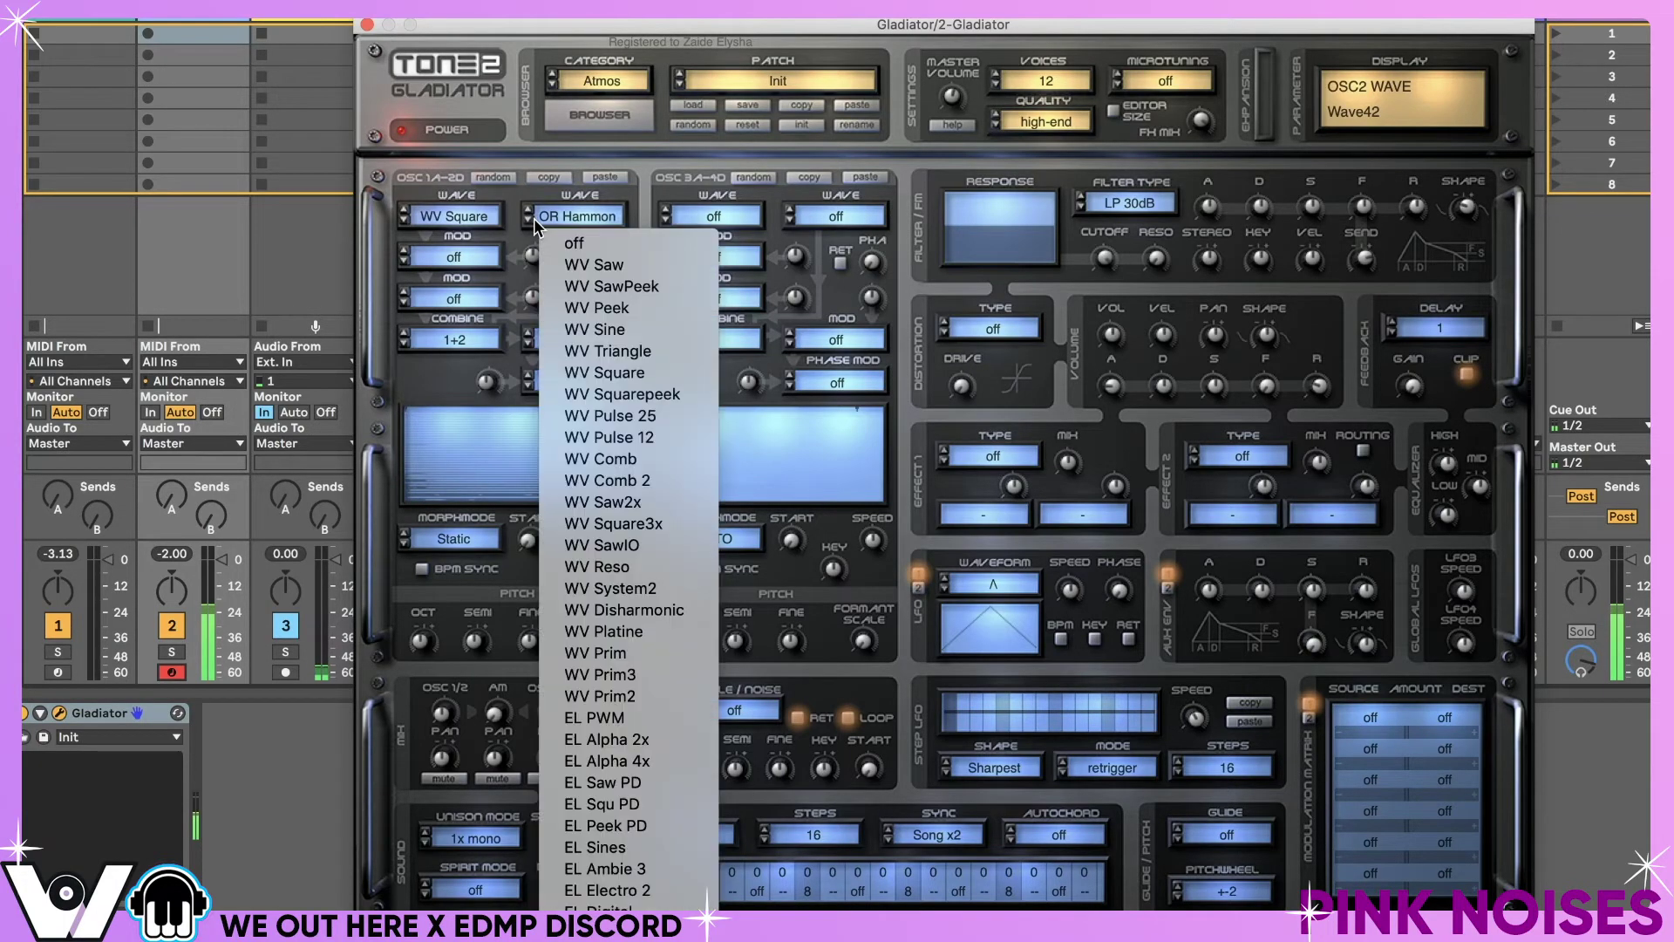
left_click(534, 218)
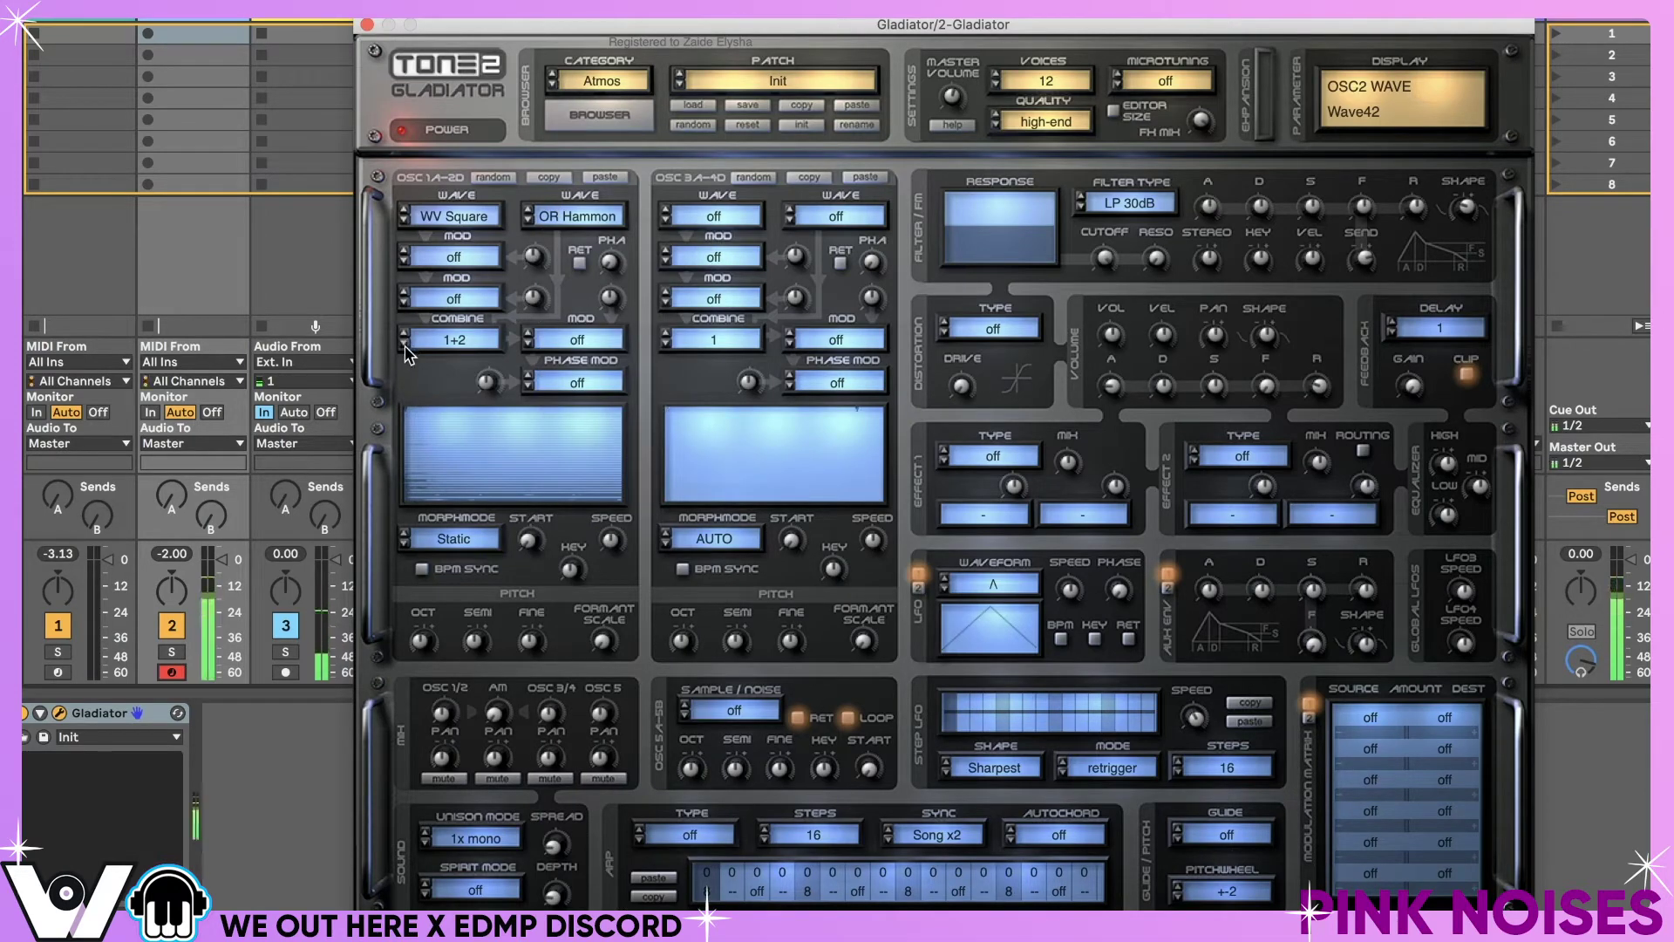
- Audition the first oscillator pair's combine modes in order, moving forward through crossfade12, odd1 even2 and AM abs to FM
left_click(404, 345)
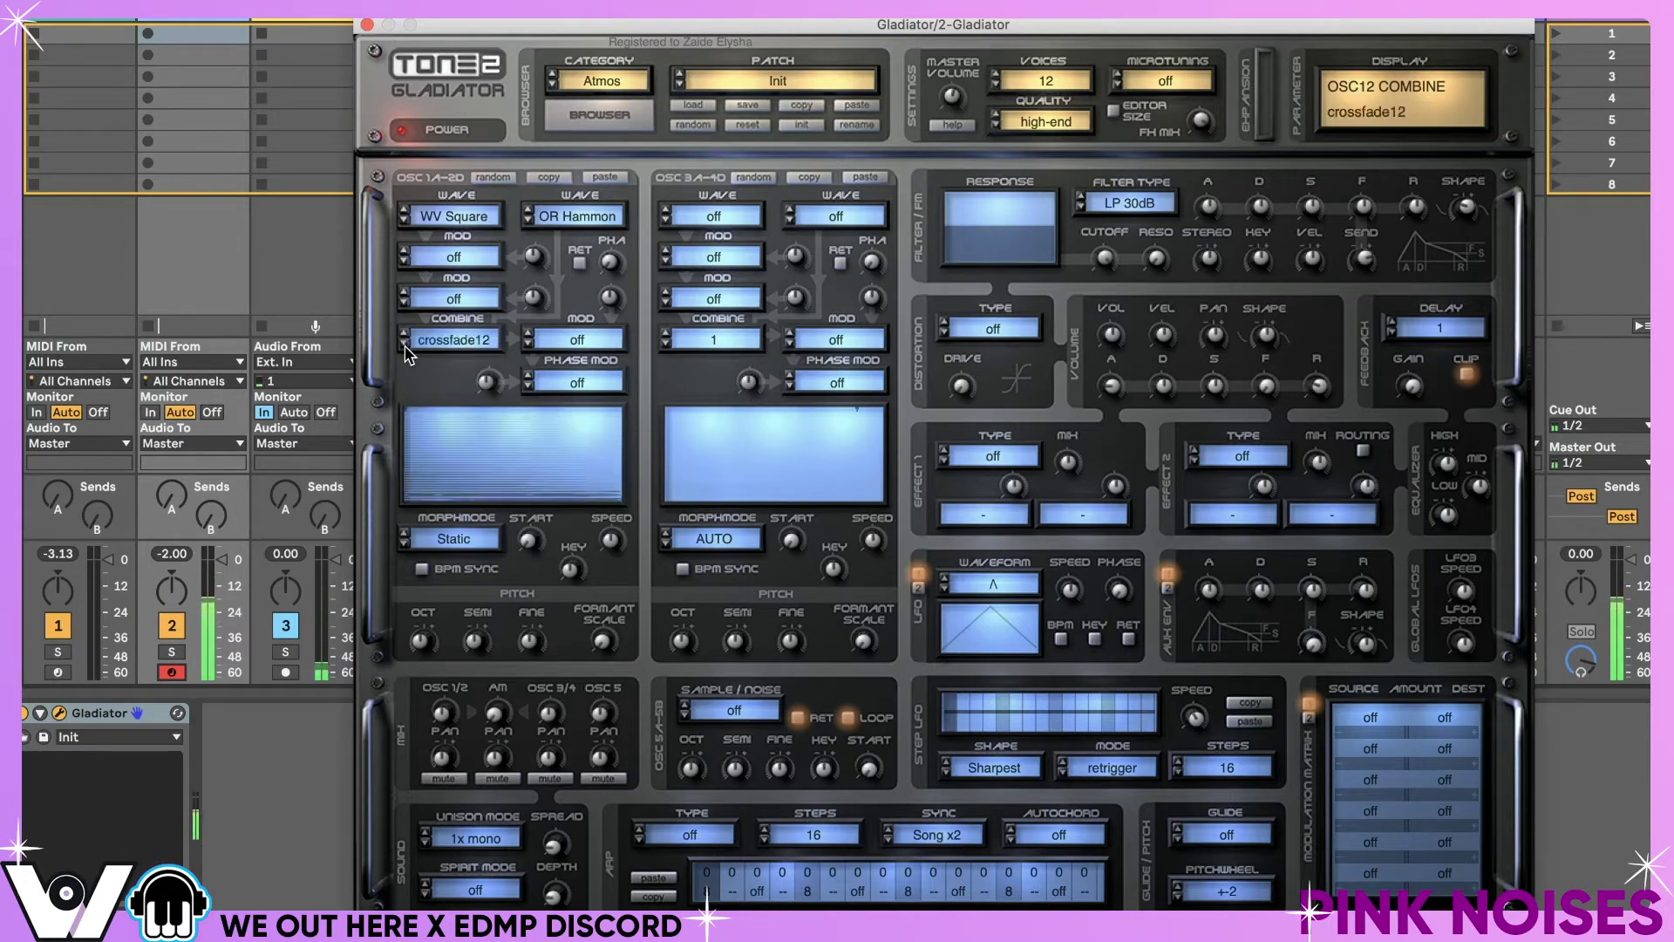
left_click(405, 346)
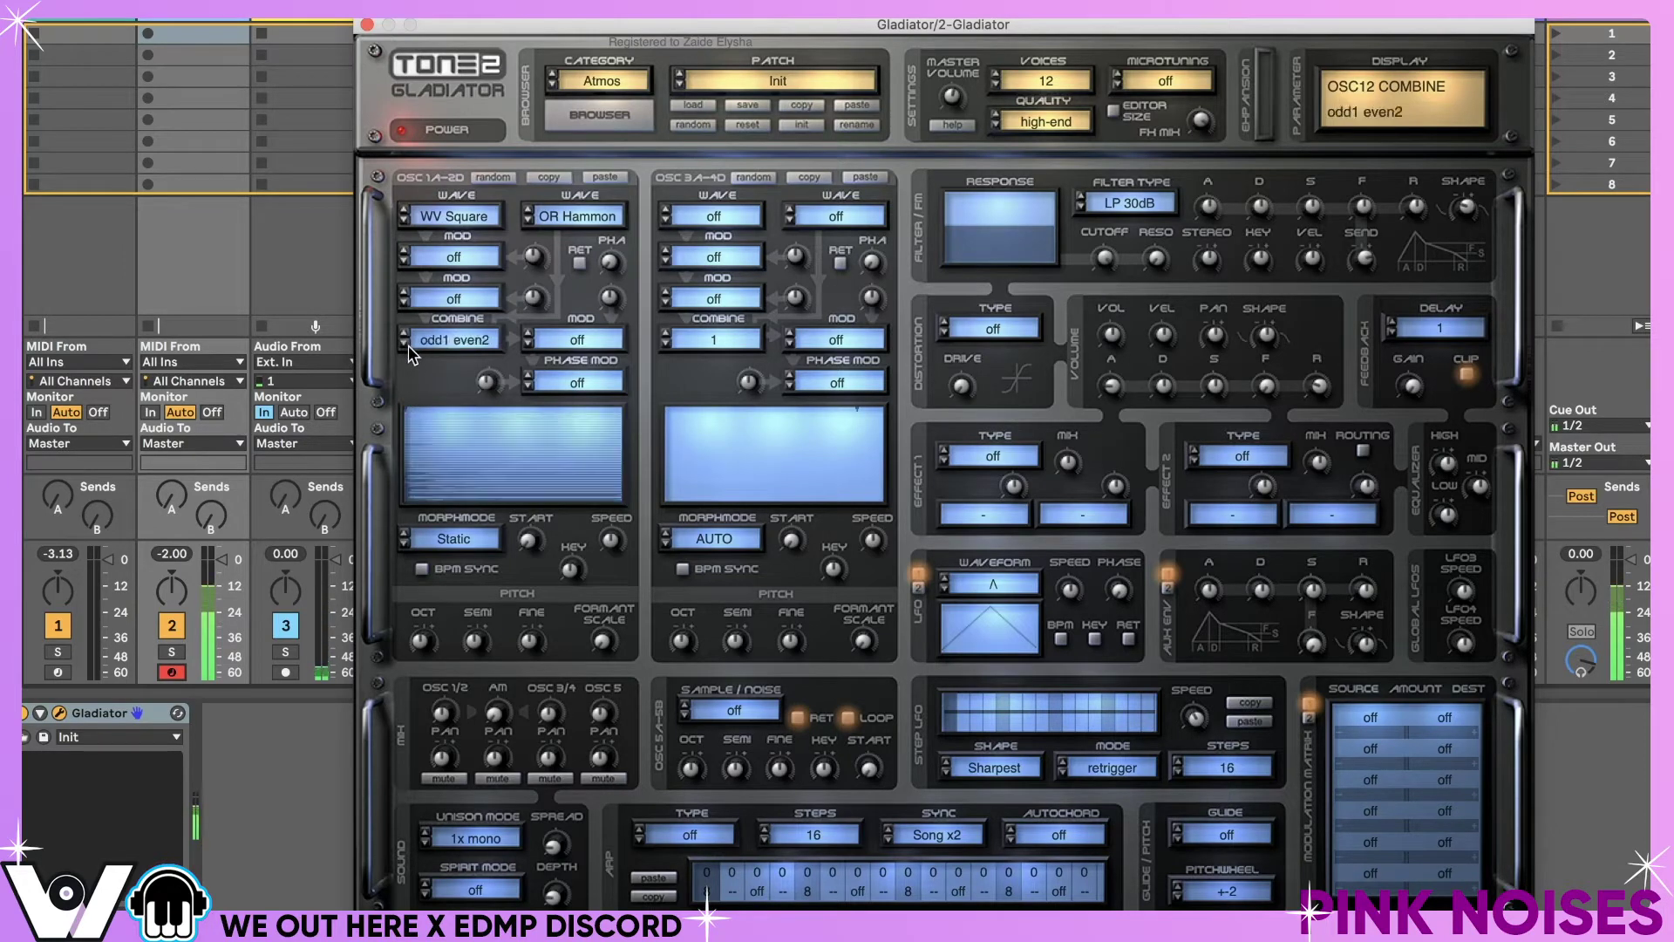
left_click(406, 345)
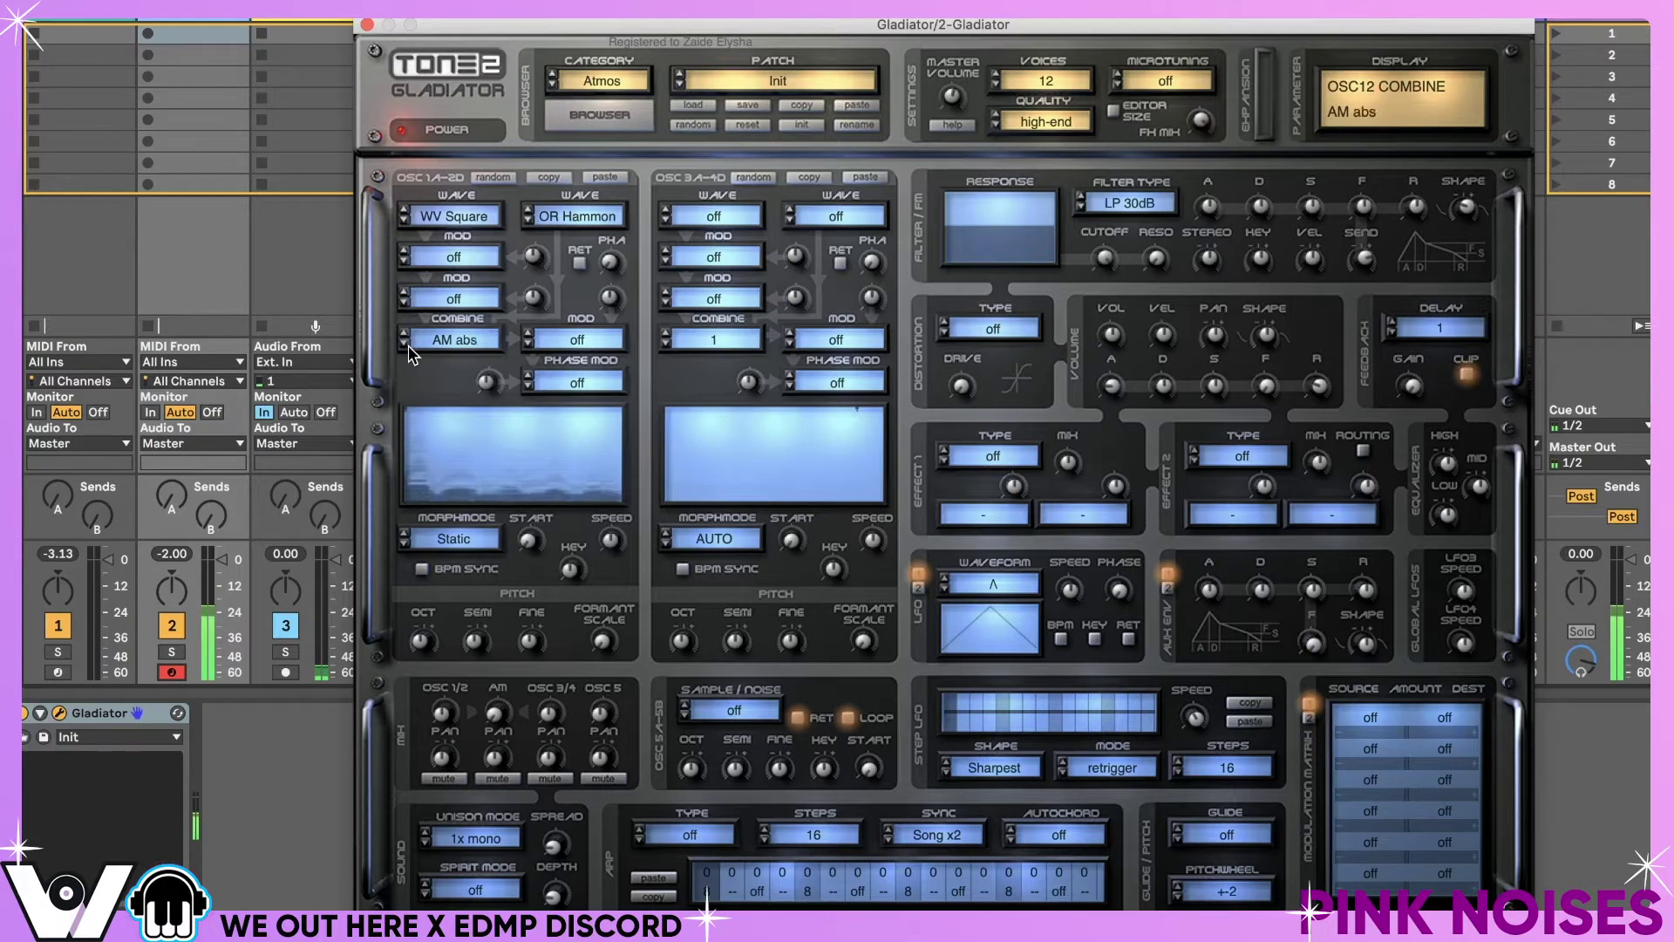
left_click(406, 345)
- Set the combine mode of the first oscillator pair to odd1 even2
left_click(445, 340)
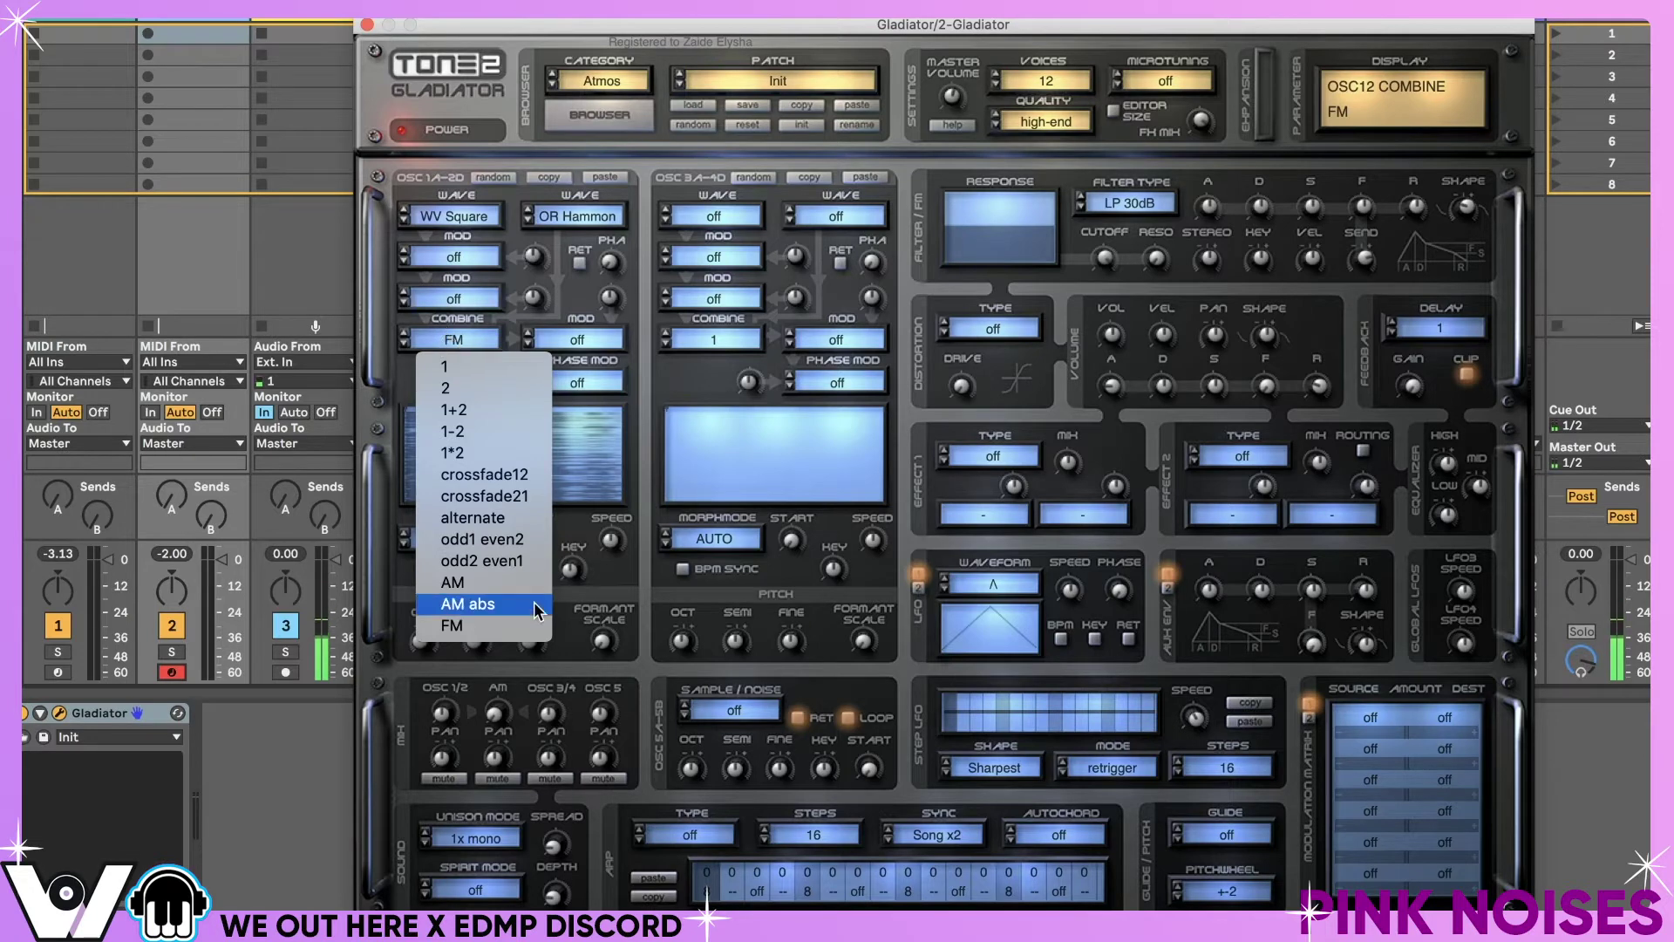
left_click(523, 560)
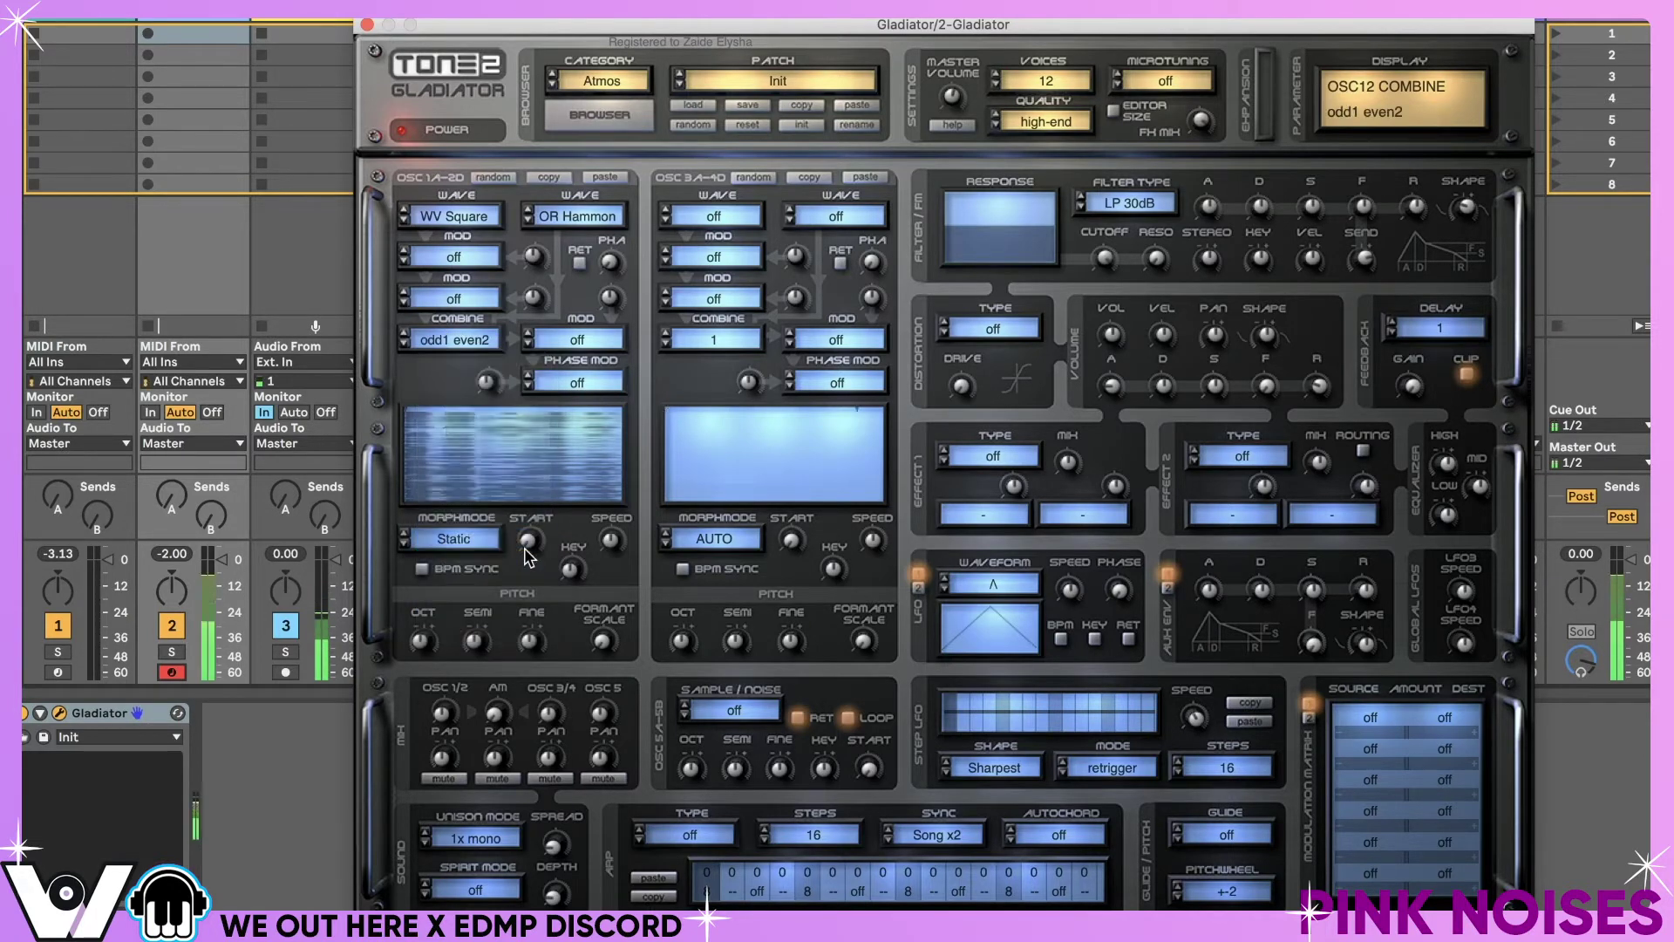
left_click(405, 333)
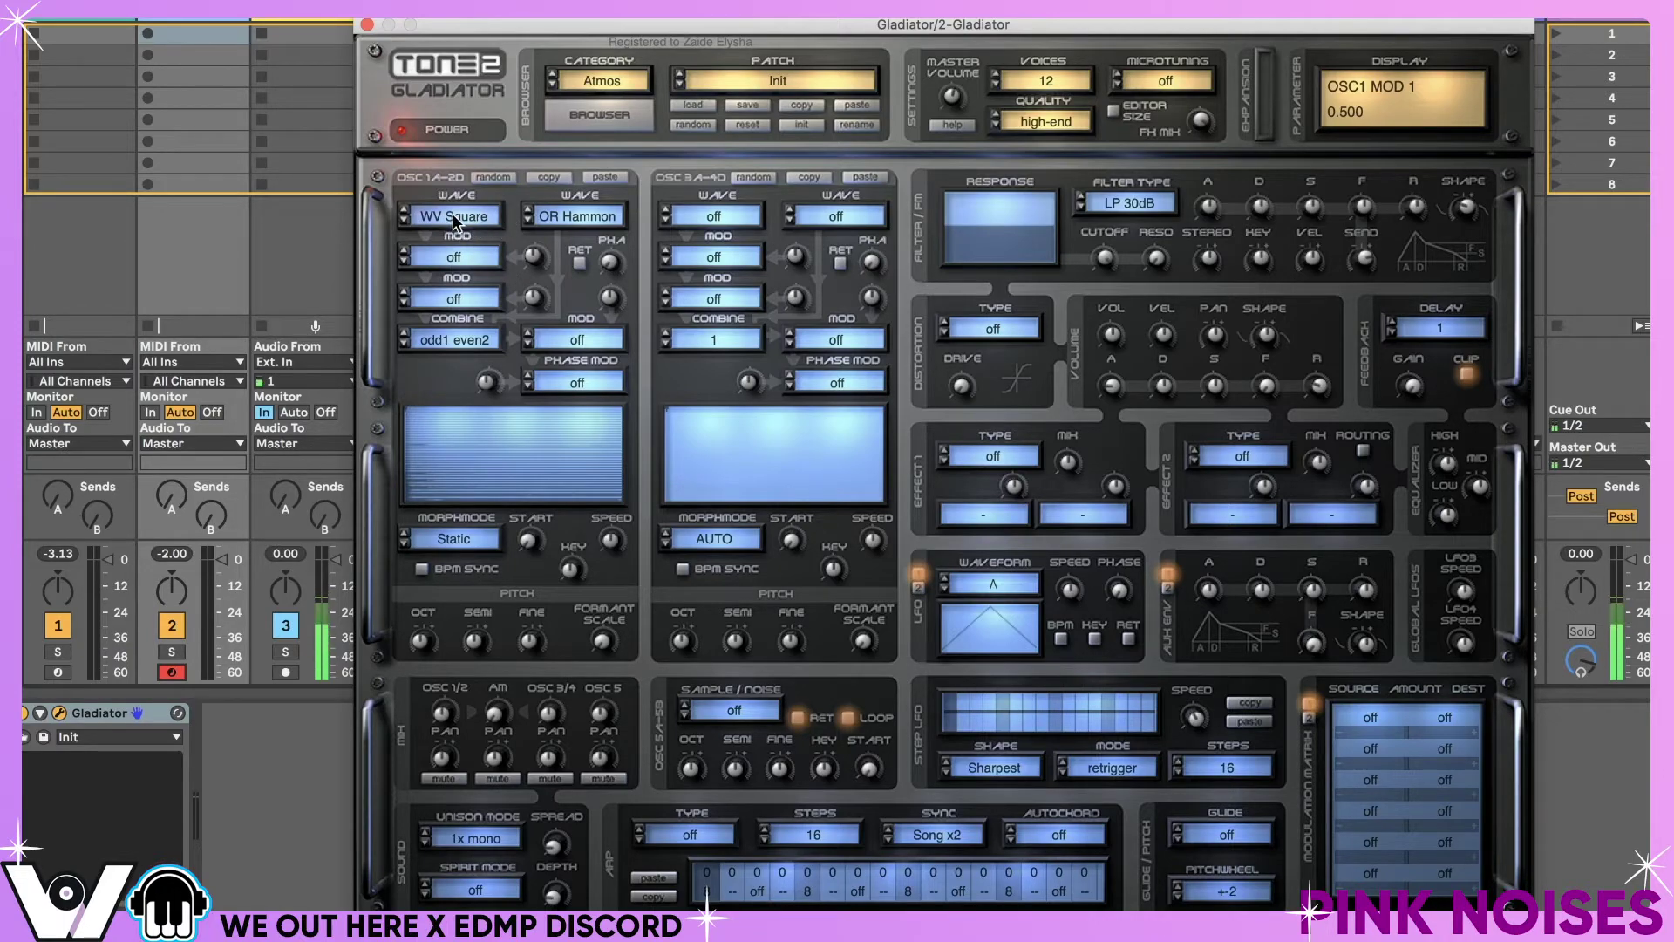
left_click(453, 259)
left_click(452, 285)
left_click(454, 301)
left_click(523, 290)
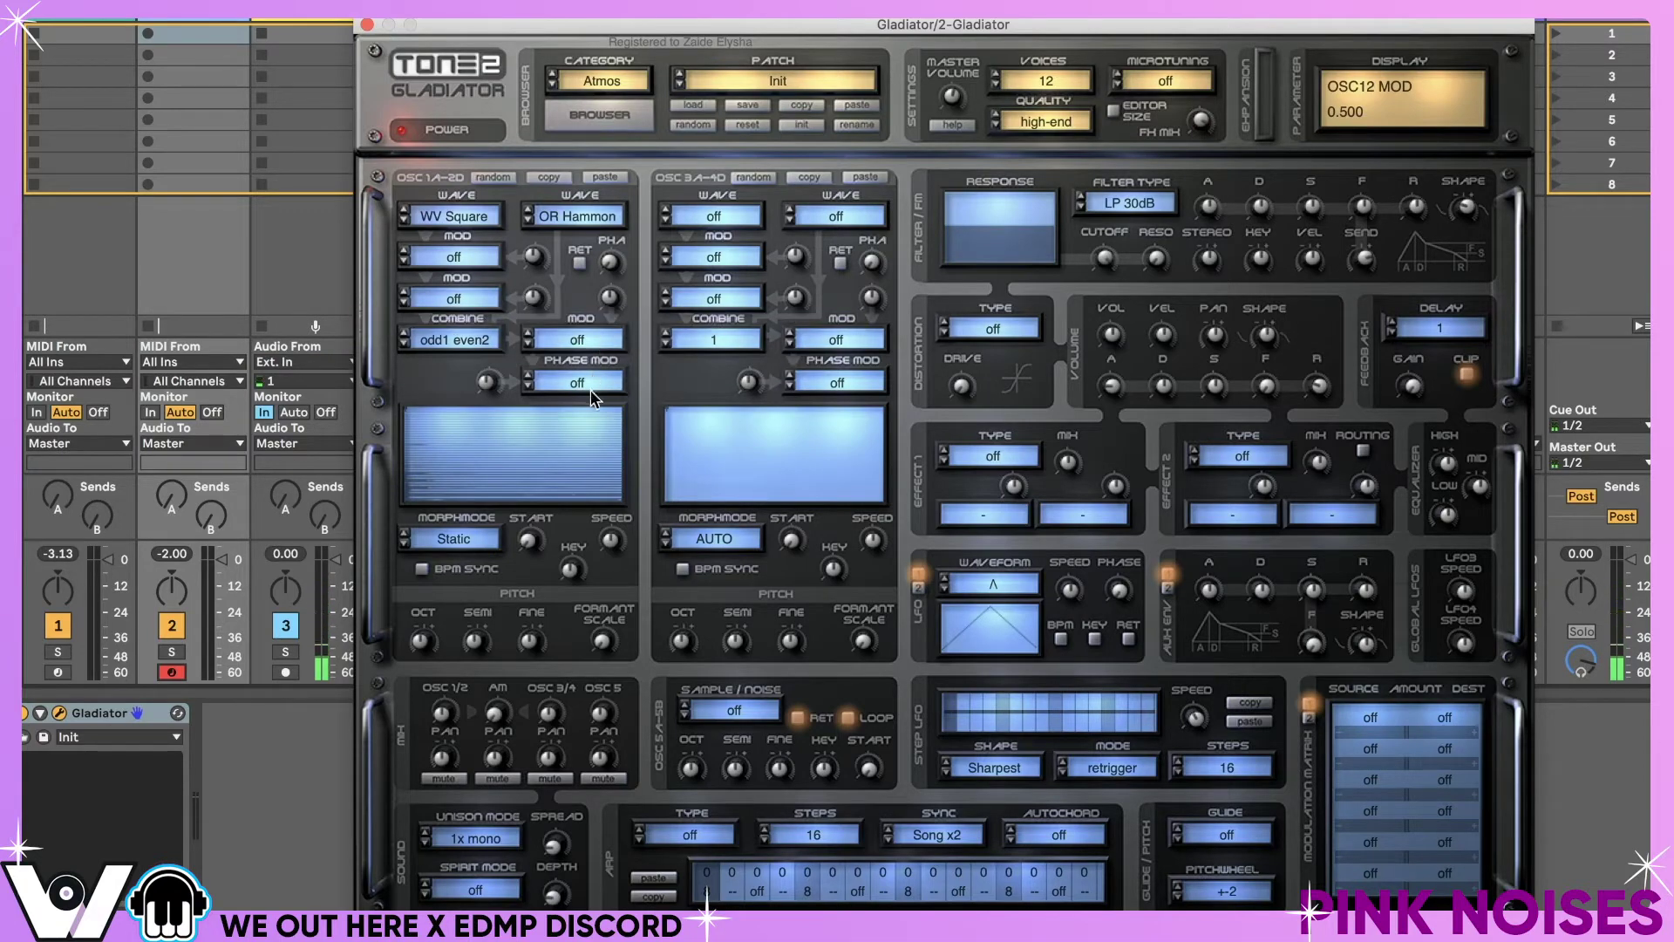
- Audition the first oscillator's first modifier from the Thin types through the Spec types, and settle on Mul strings1 \
left_click(482, 257)
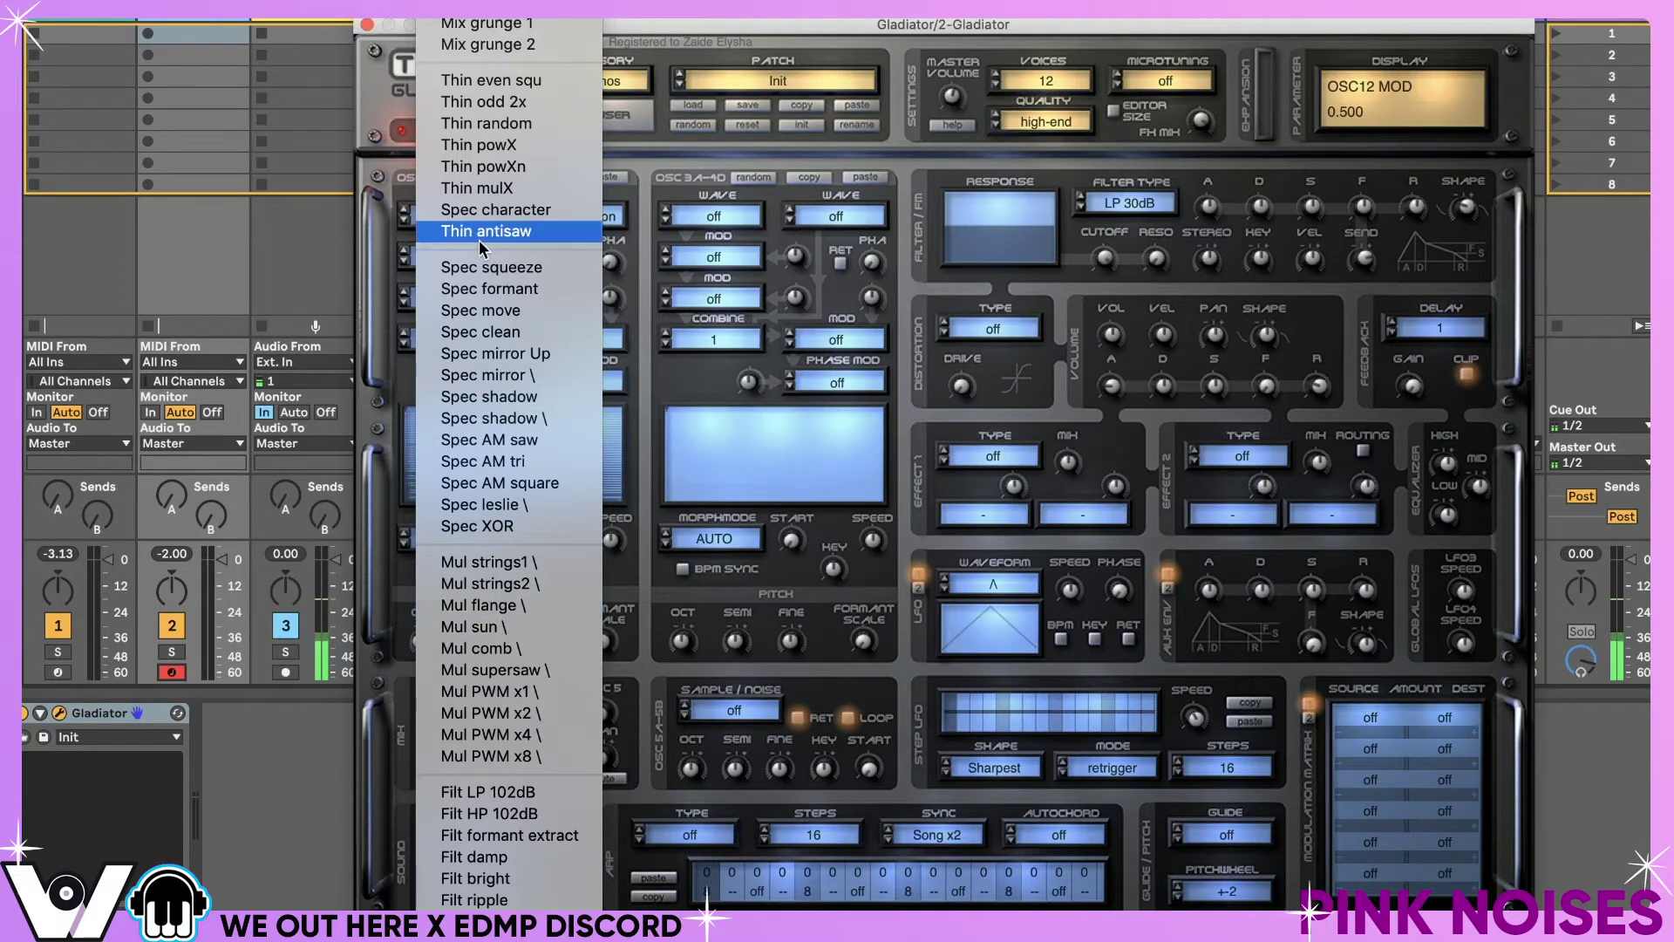
left_click(471, 145)
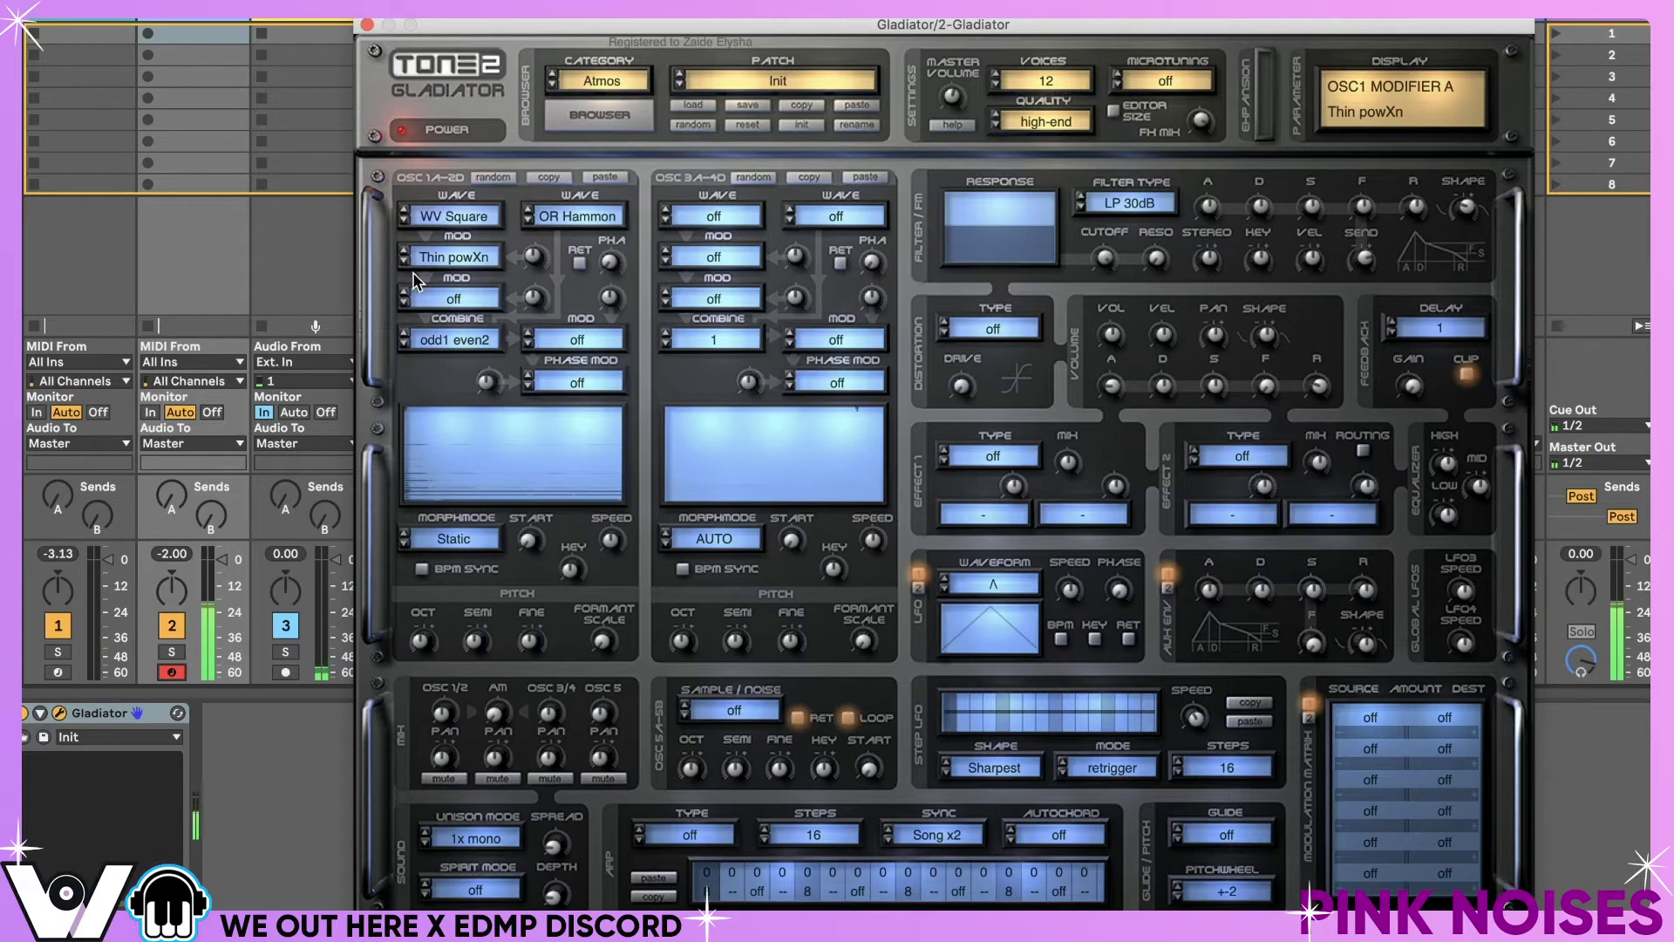
left_click(405, 263)
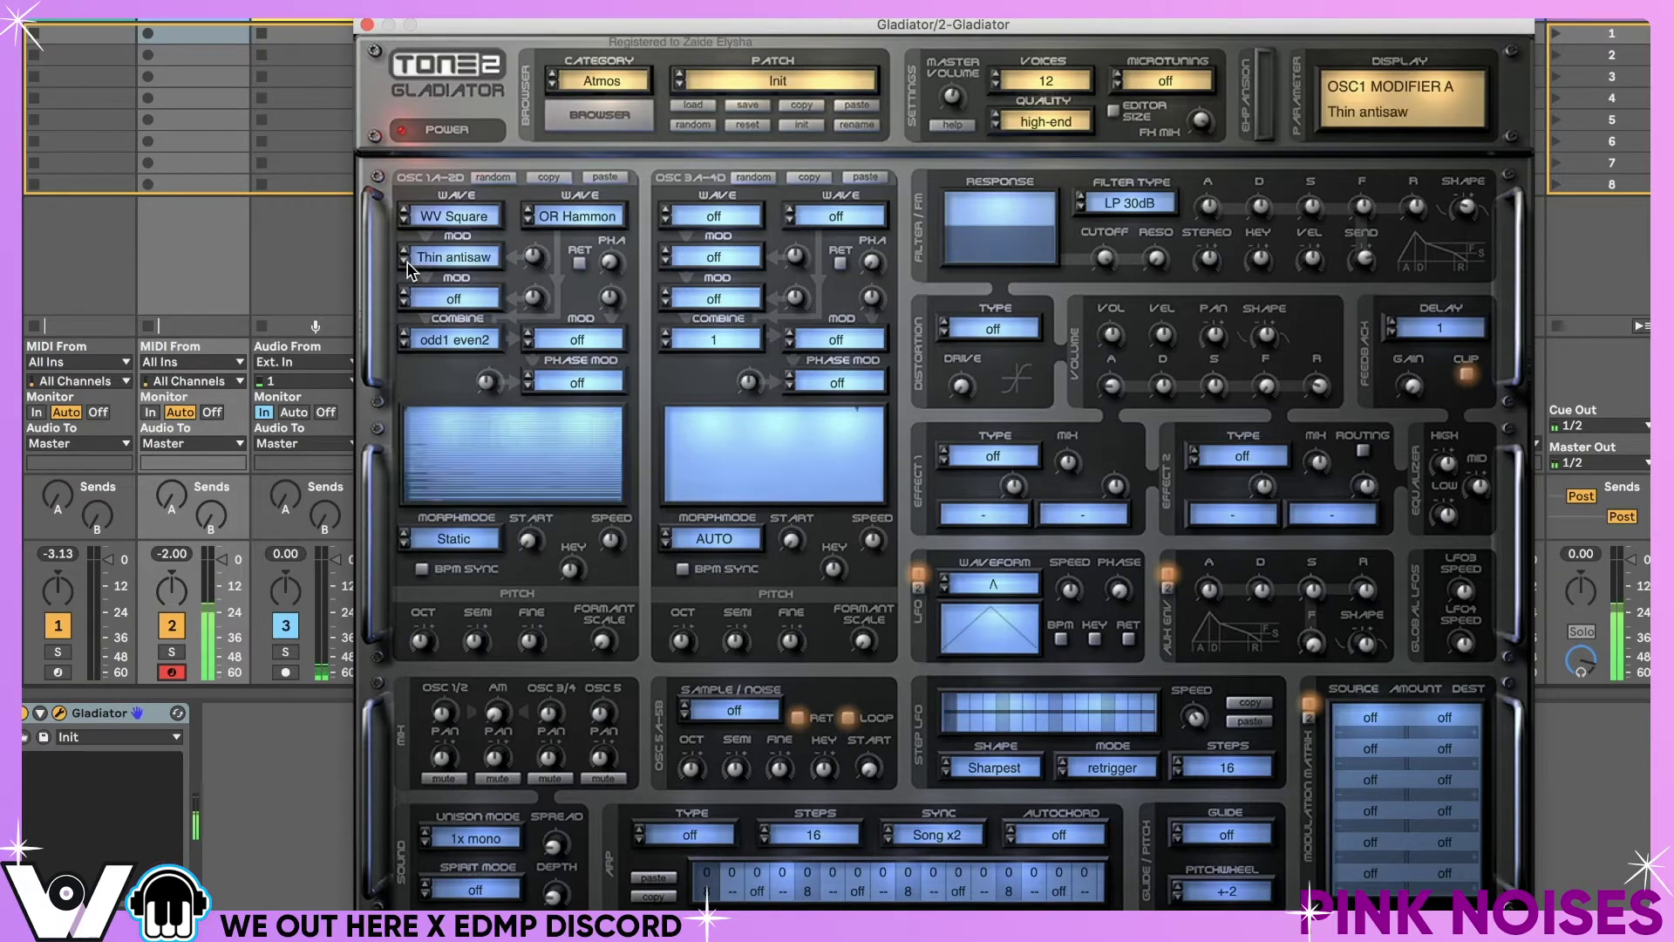
left_click(406, 263)
left_click(406, 264)
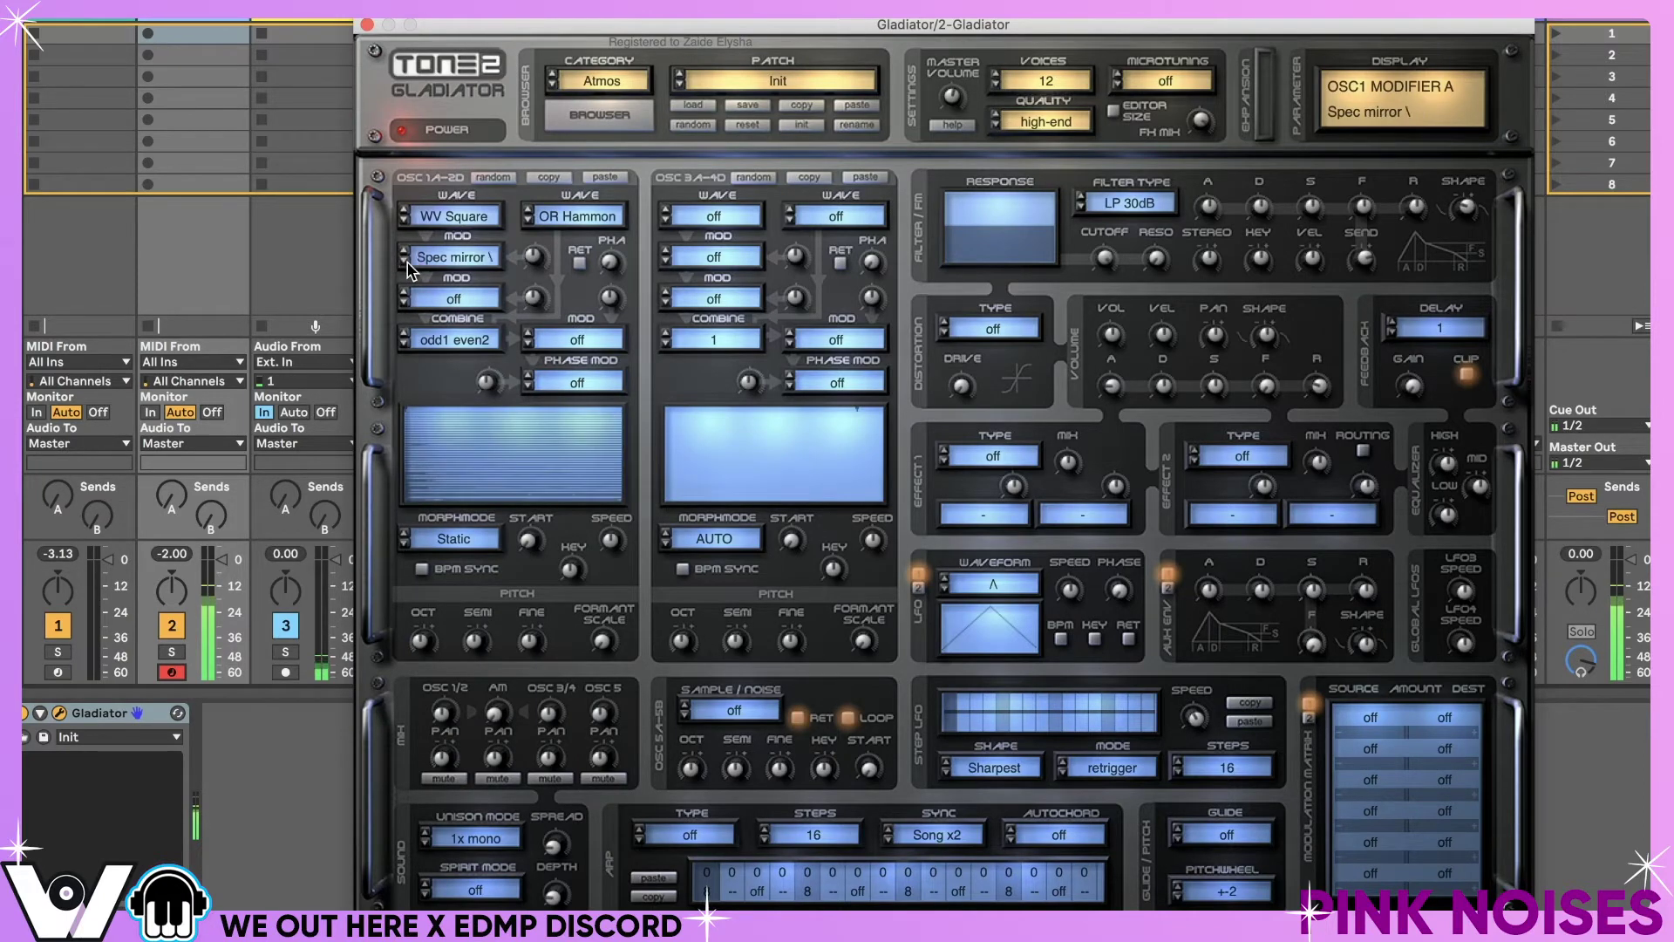
left_click(407, 264)
left_click(406, 264)
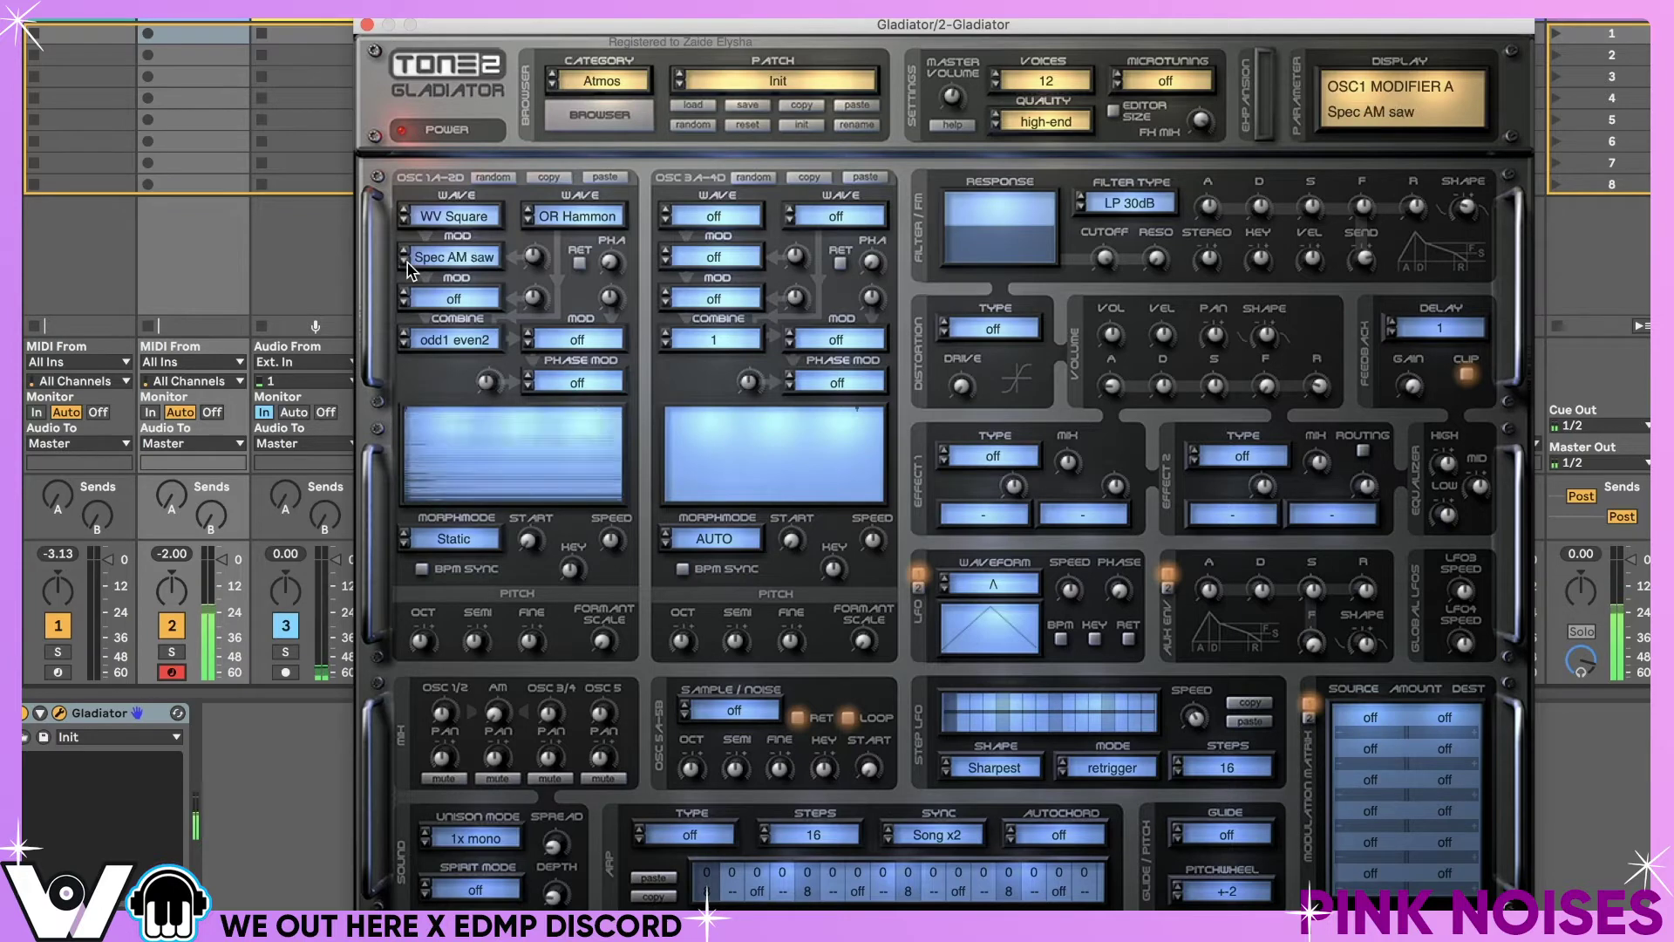
left_click(406, 264)
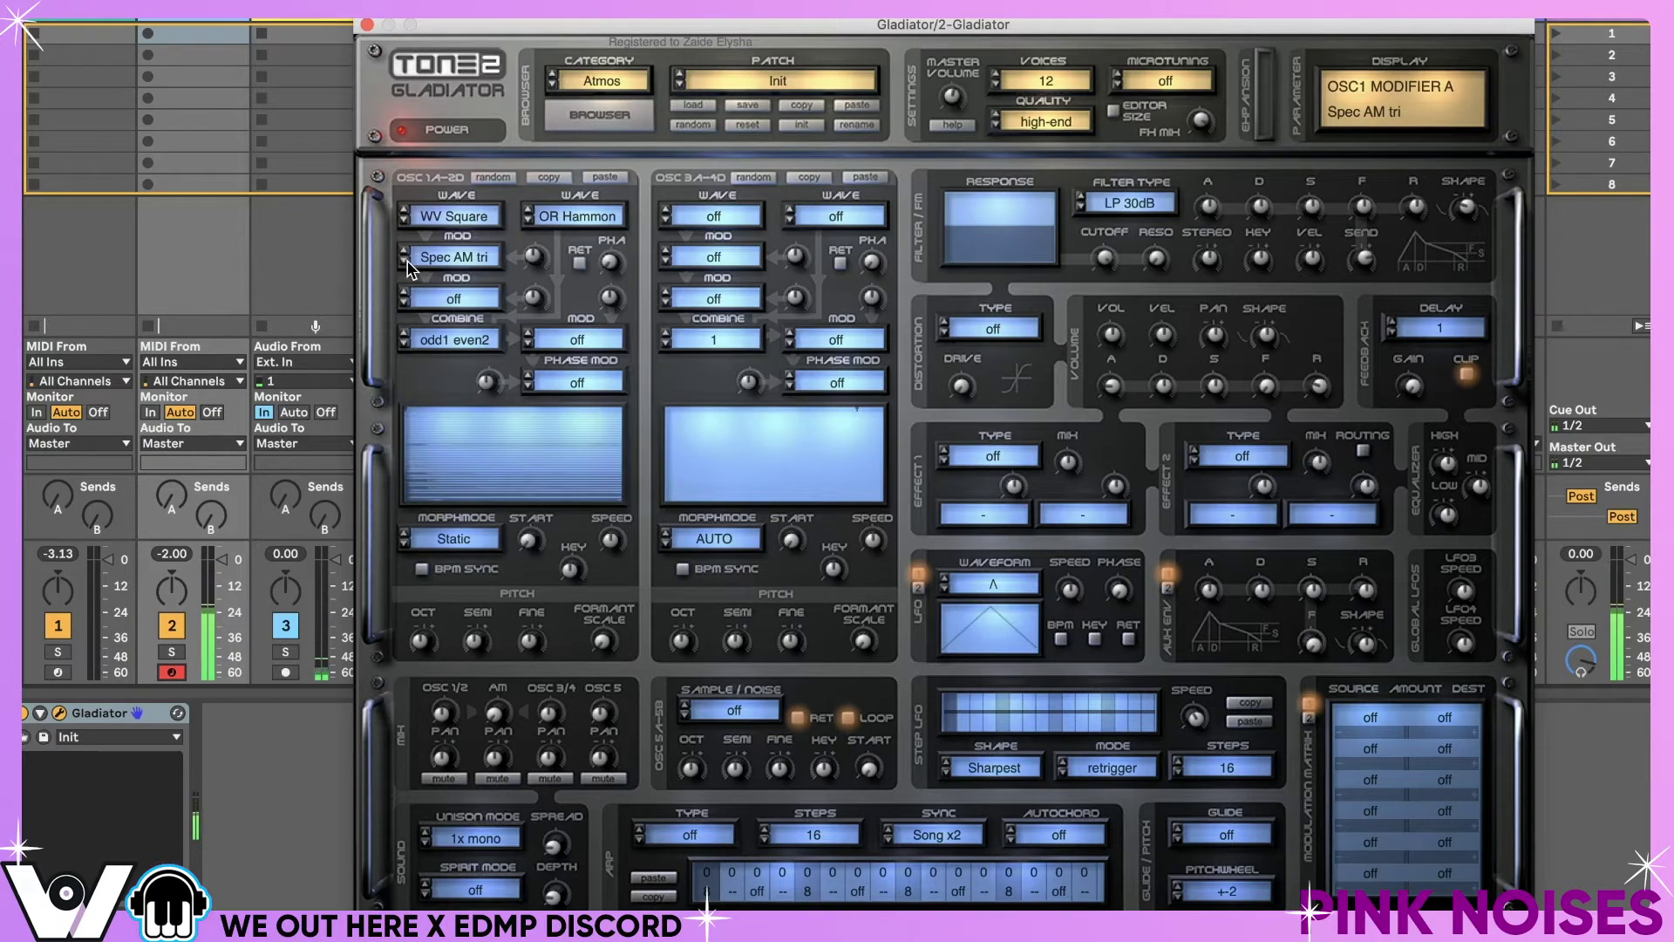
left_click(406, 264)
left_click(406, 265)
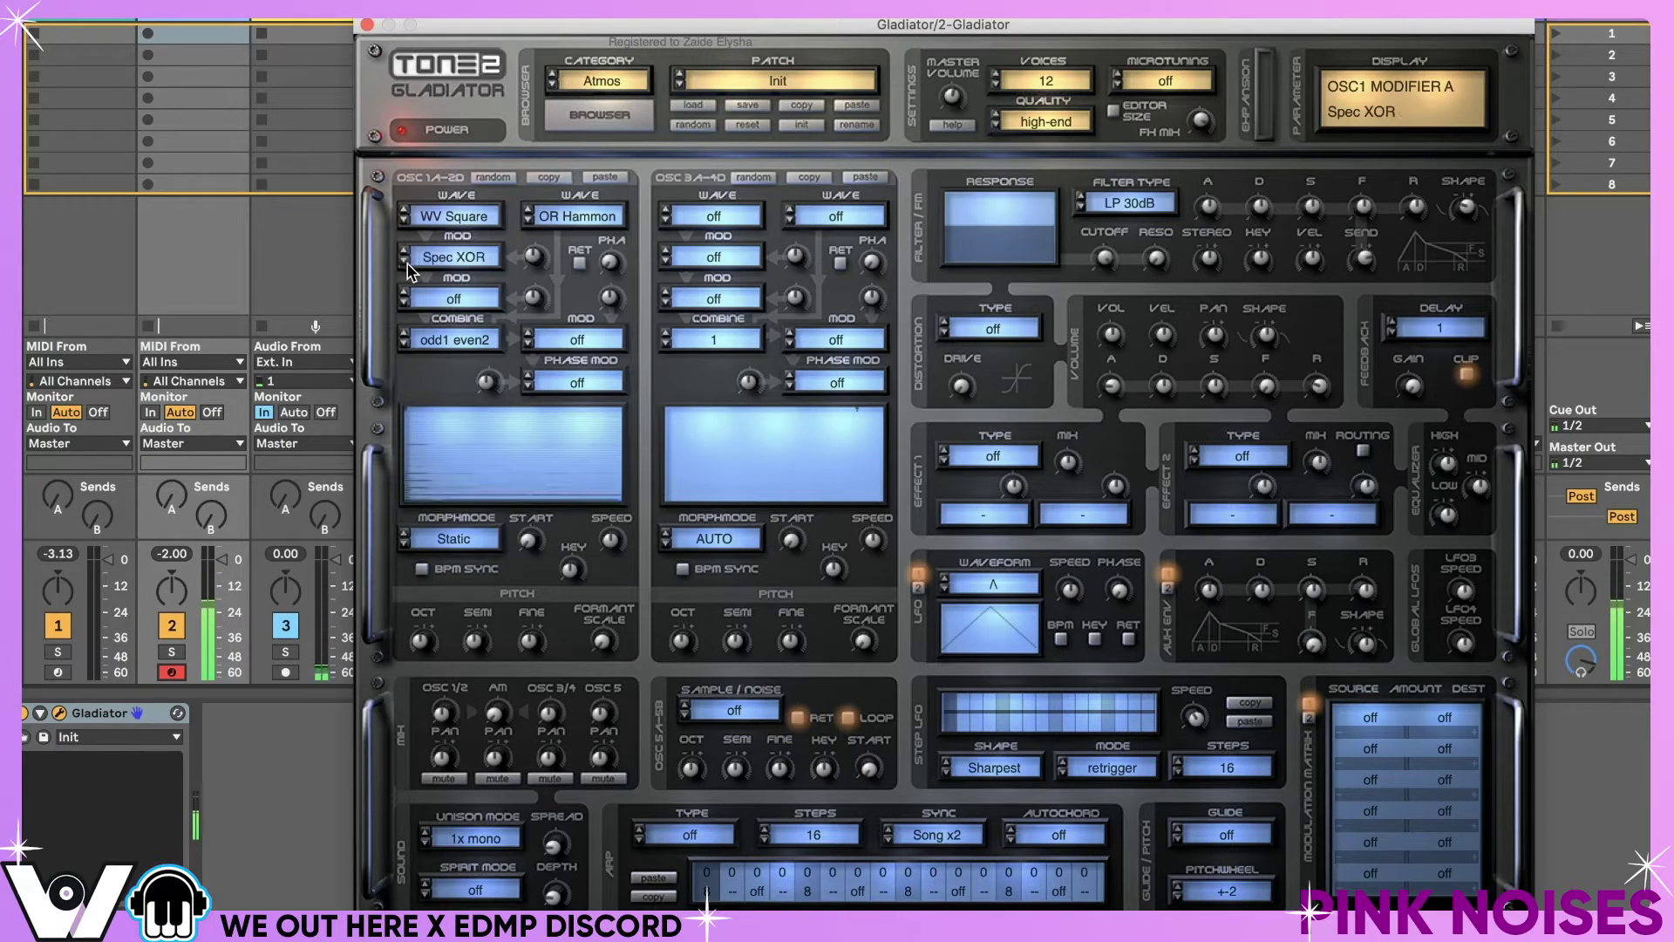
left_click(406, 264)
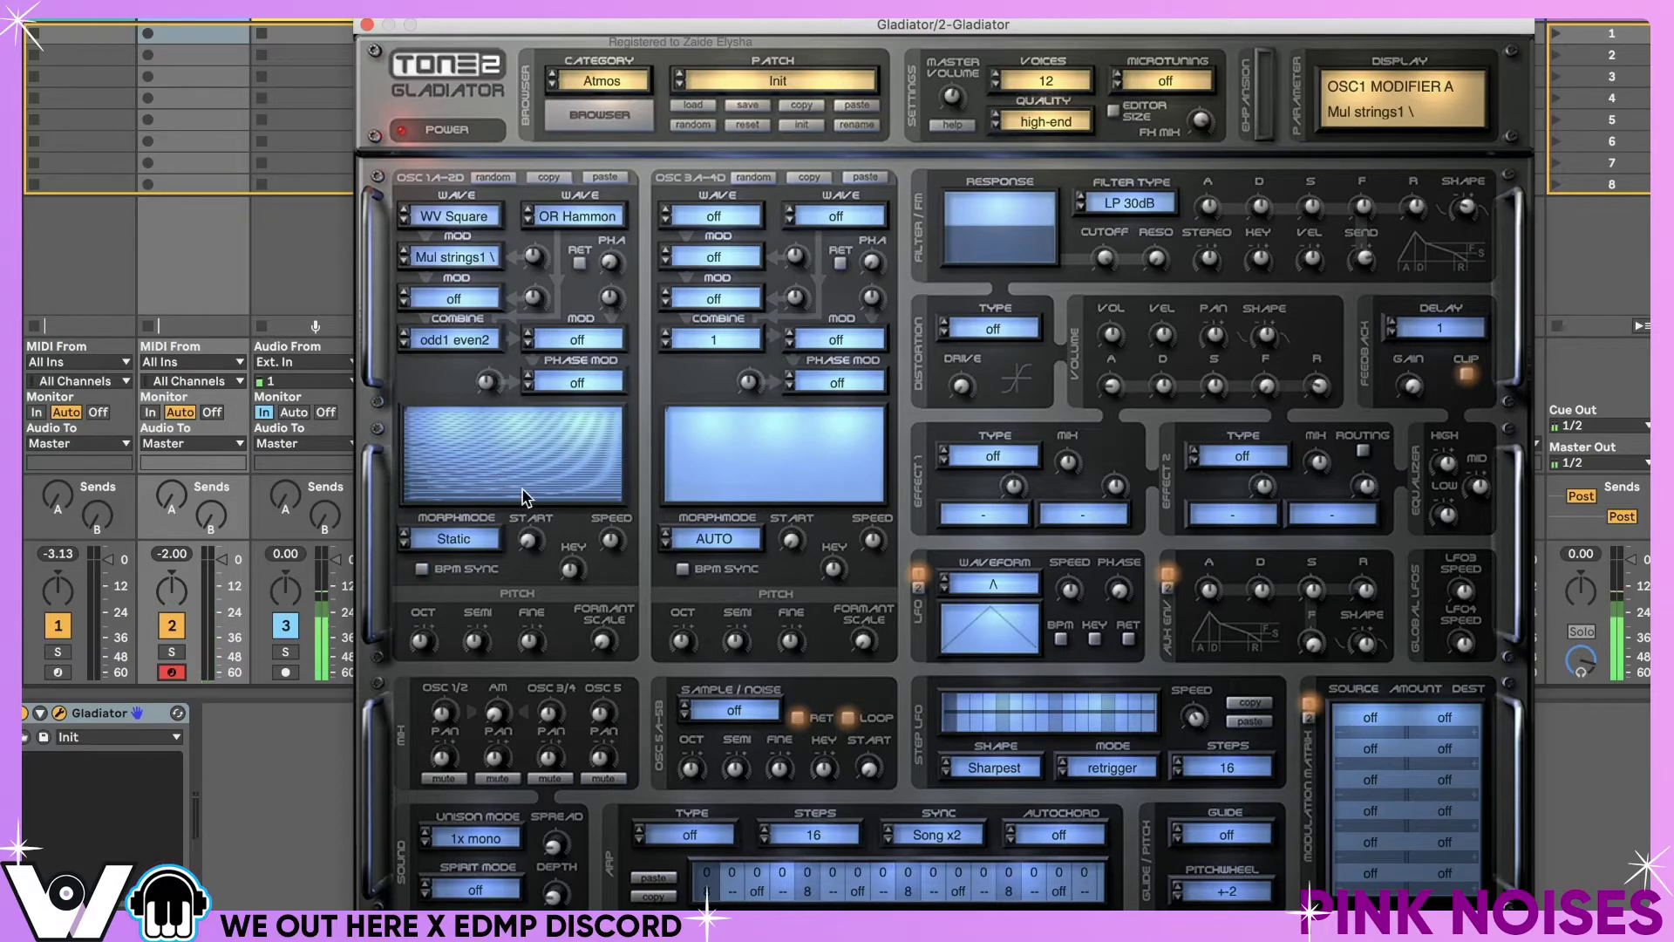
- Set the first oscillator's second modifier to Mix sum
left_click(496, 713)
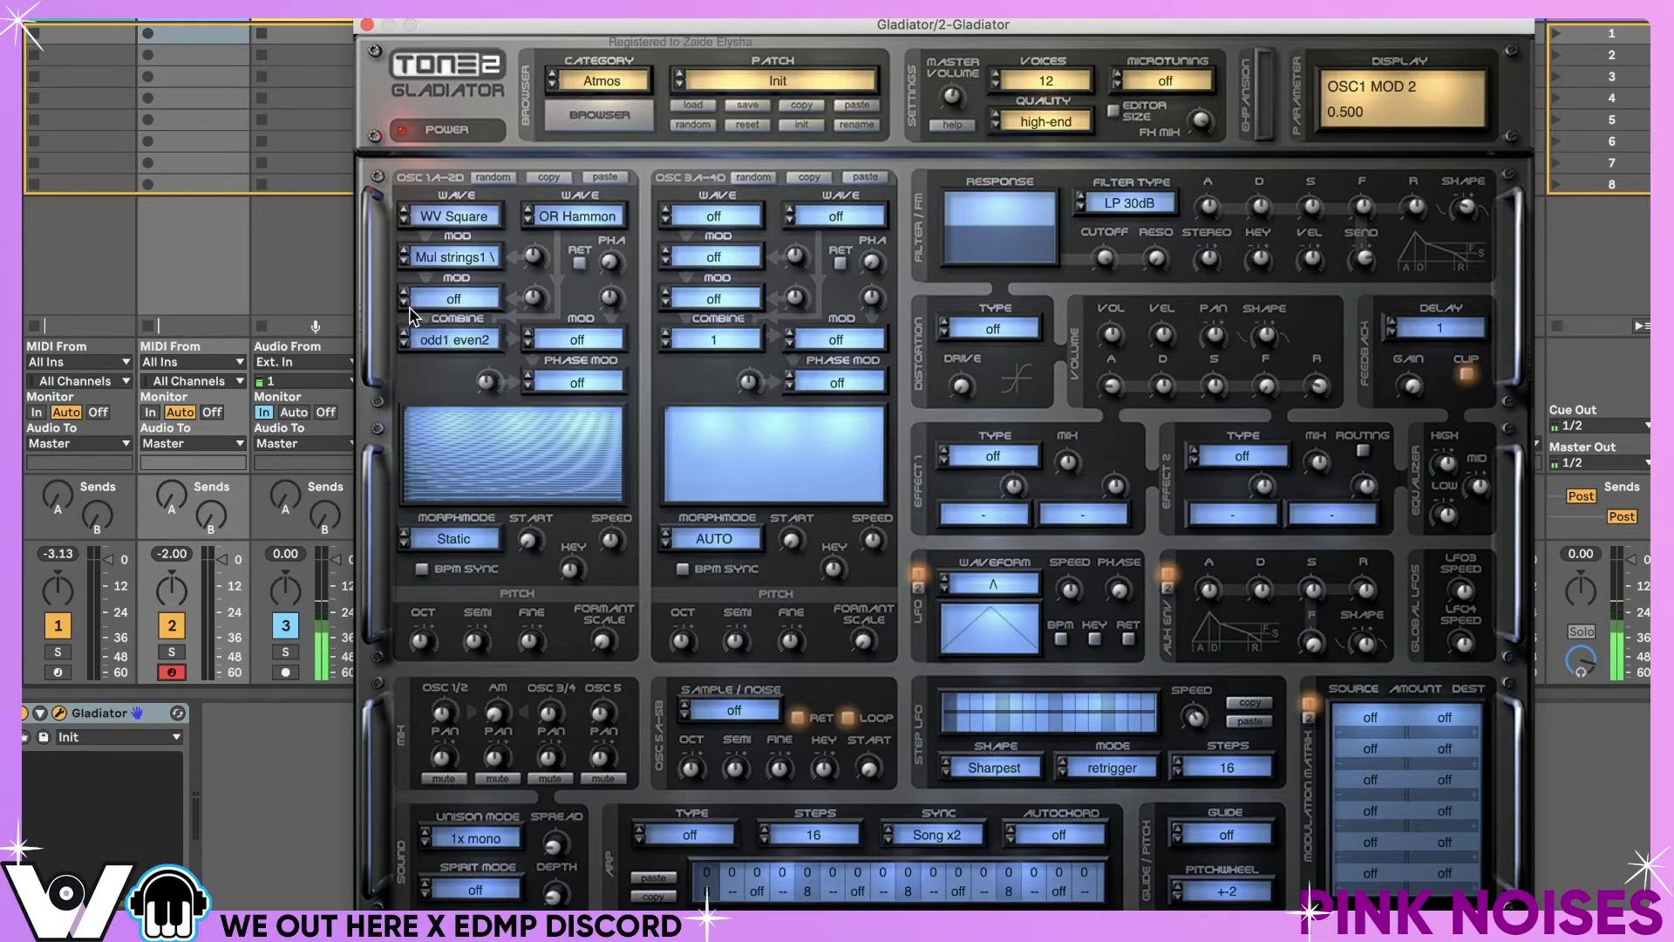
left_click(453, 300)
left_click(471, 361)
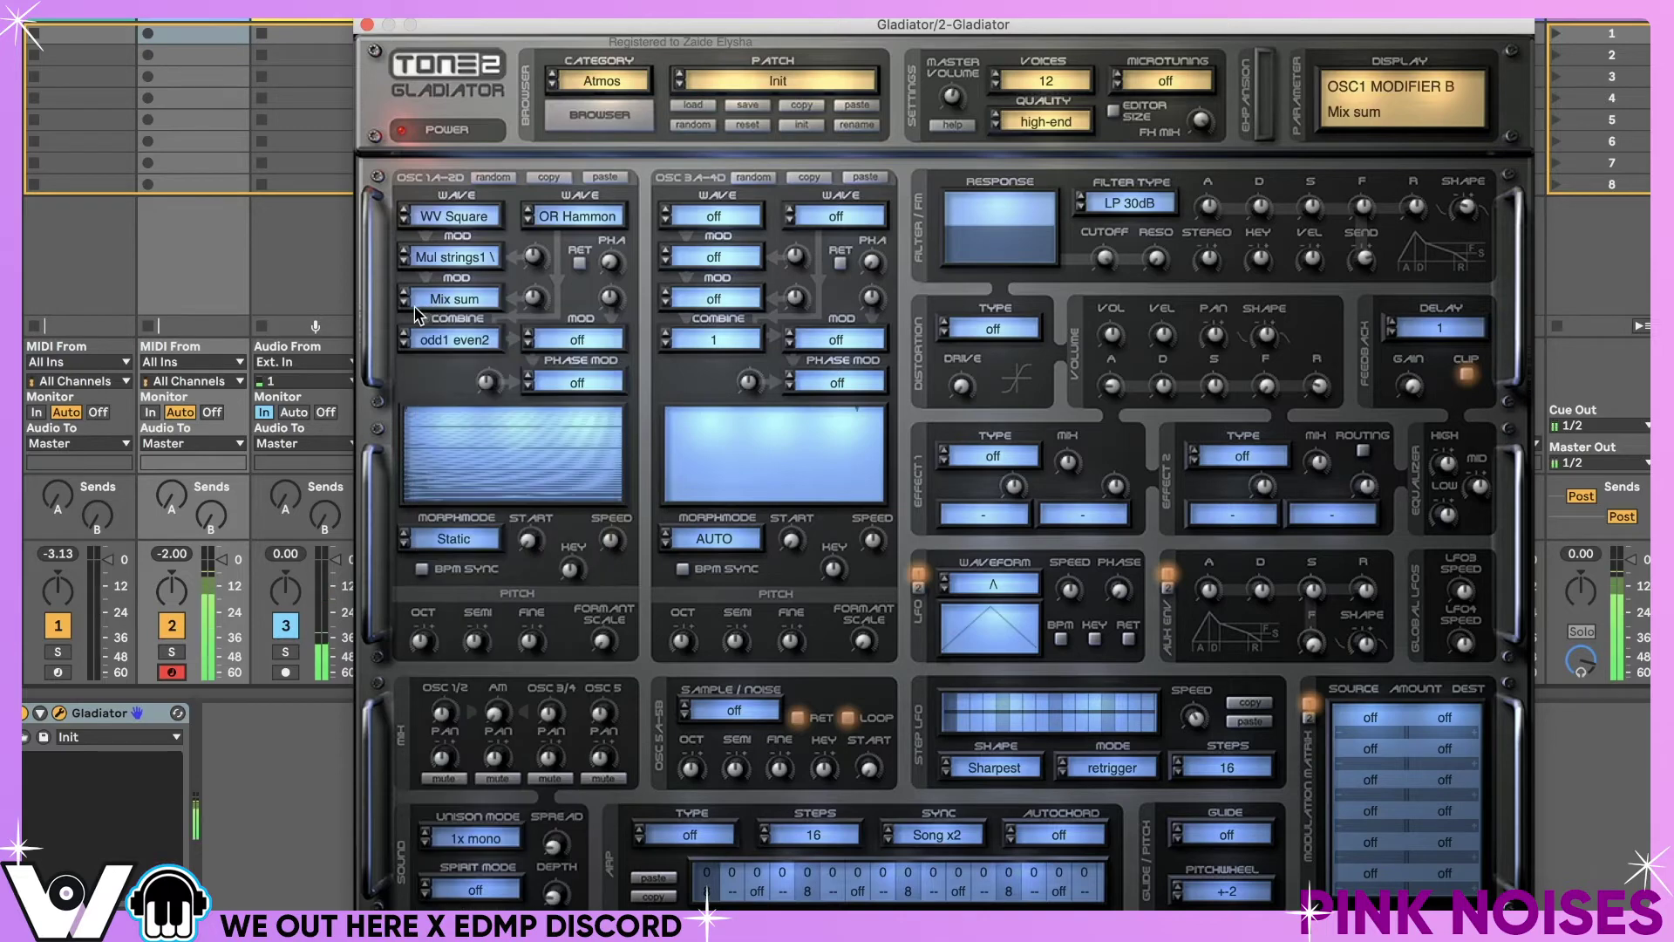
- Audition the first oscillator's second modifier from the Mix types through Thin mulX and Spec clean to Spec shadow, and settle on Thin even squ
left_click(404, 304)
left_click(404, 305)
left_click(404, 304)
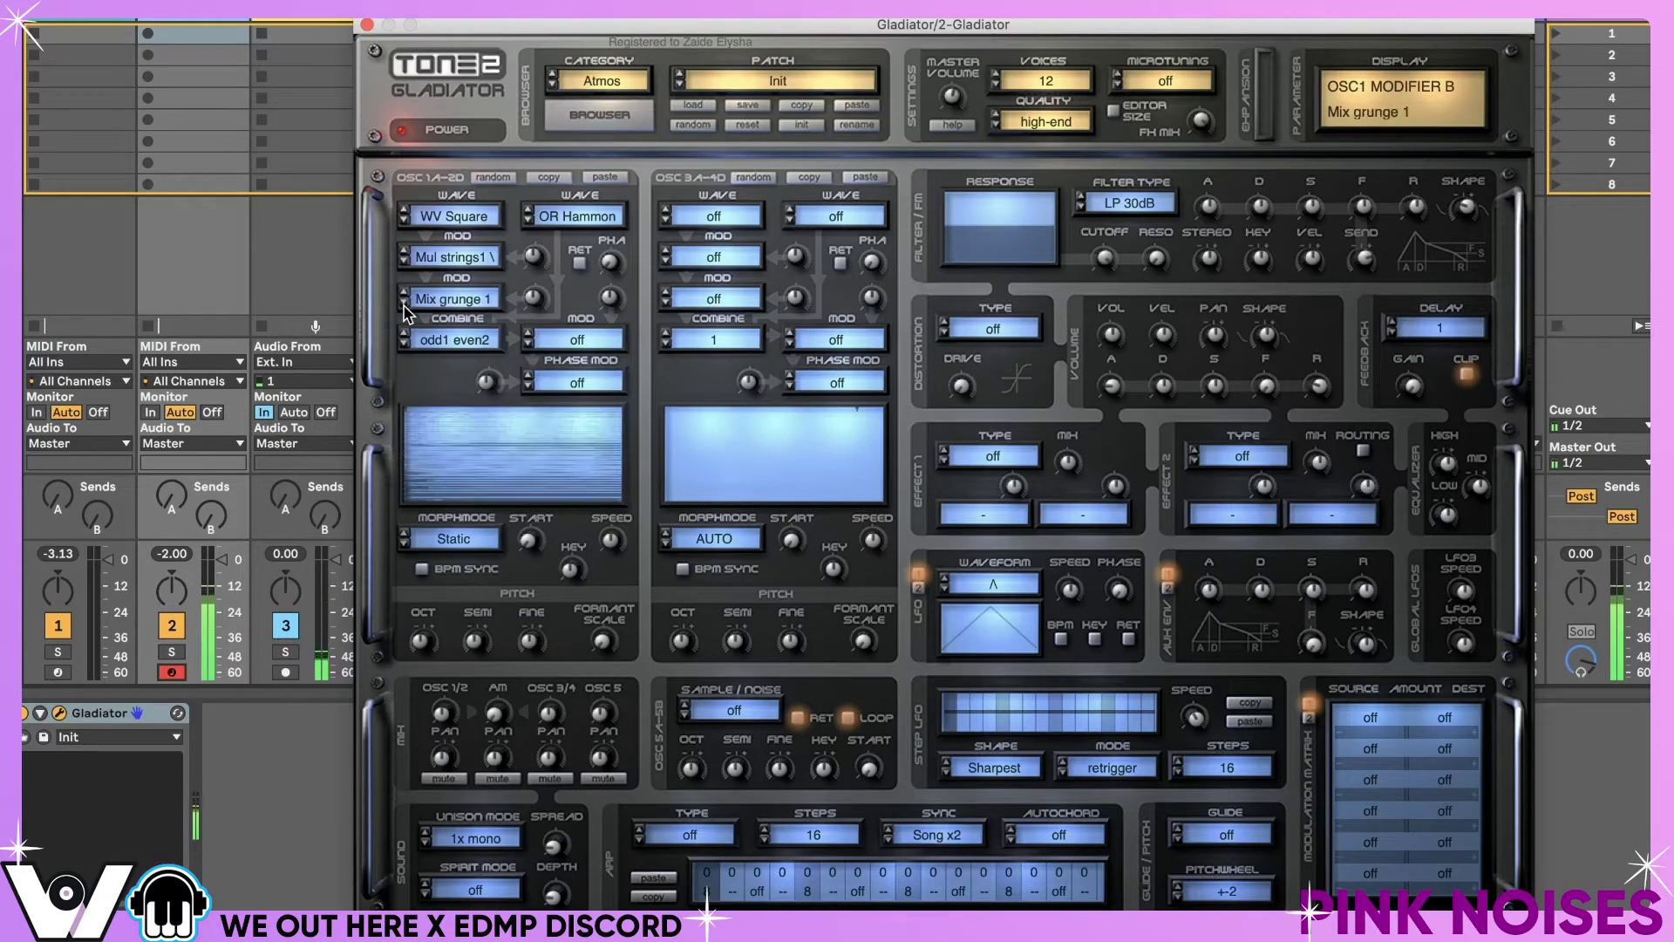
left_click(404, 305)
left_click(404, 304)
left_click(404, 305)
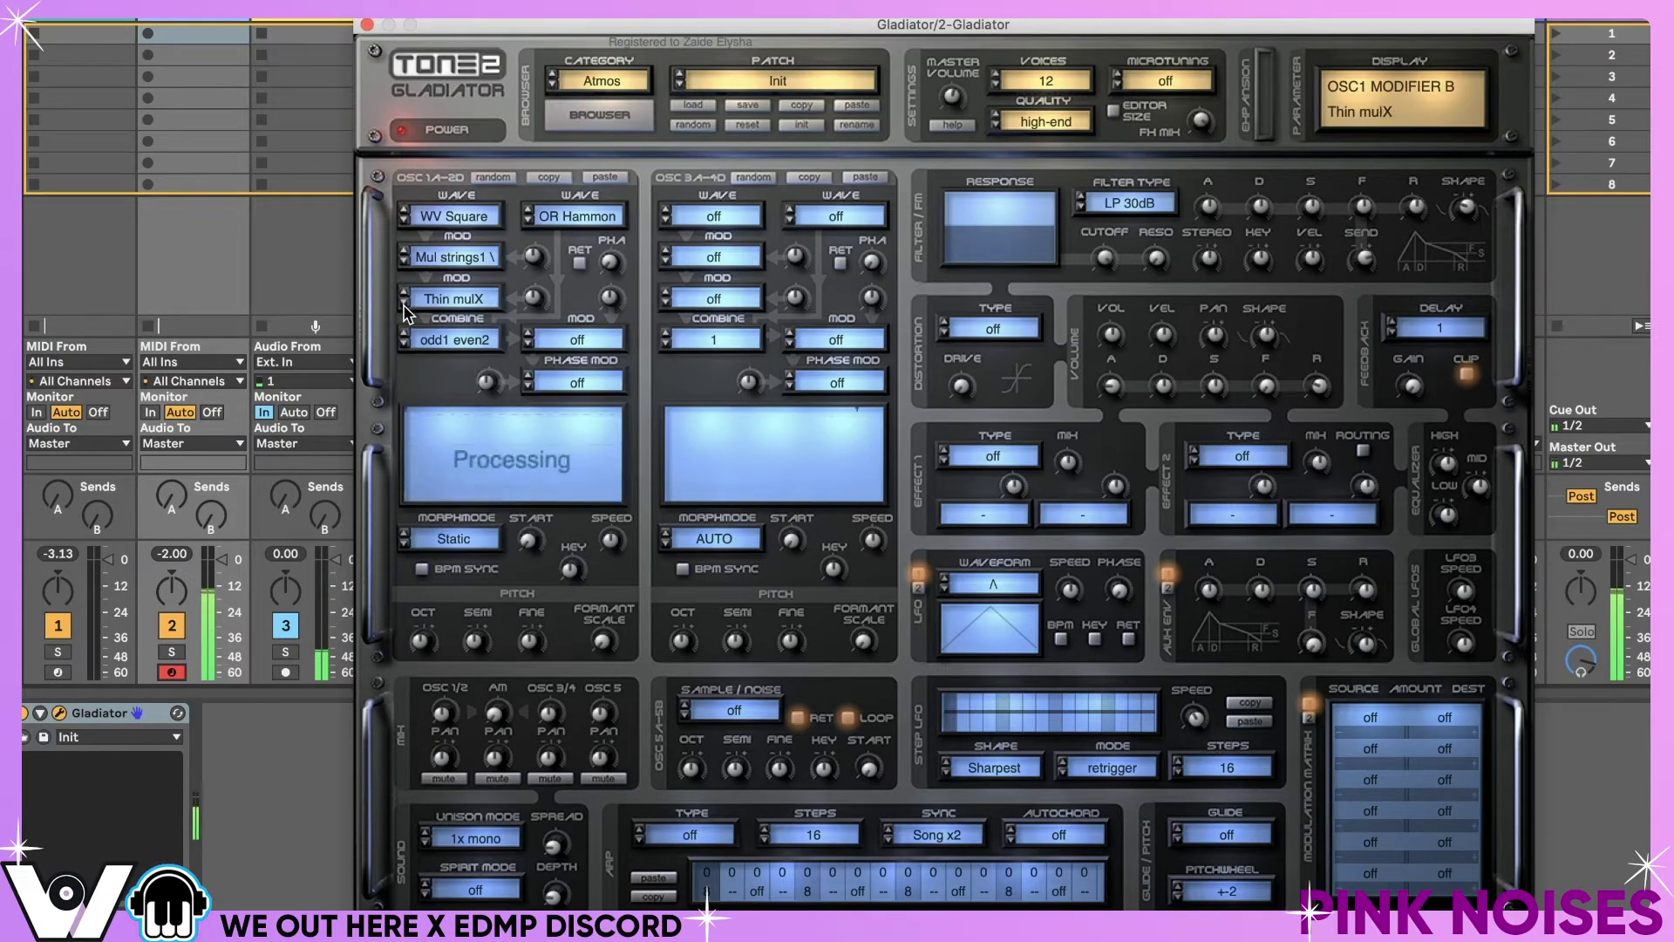
left_click(404, 304)
left_click(404, 304)
left_click(403, 305)
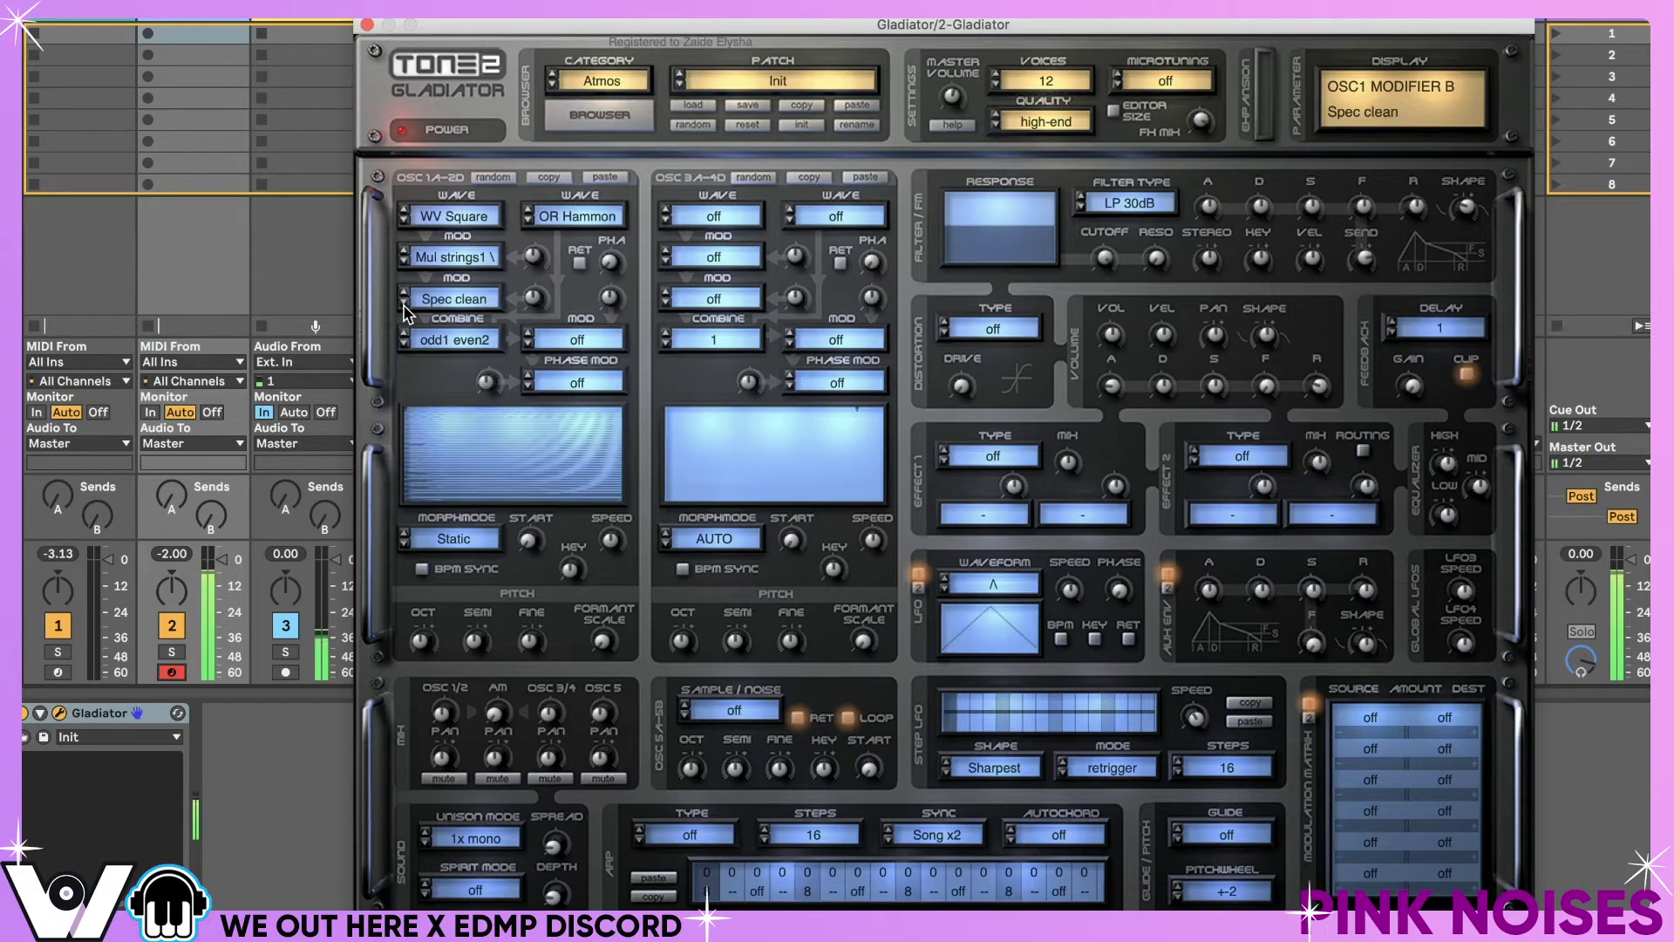
left_click(403, 304)
left_click(403, 304)
left_click(404, 305)
left_click(420, 300)
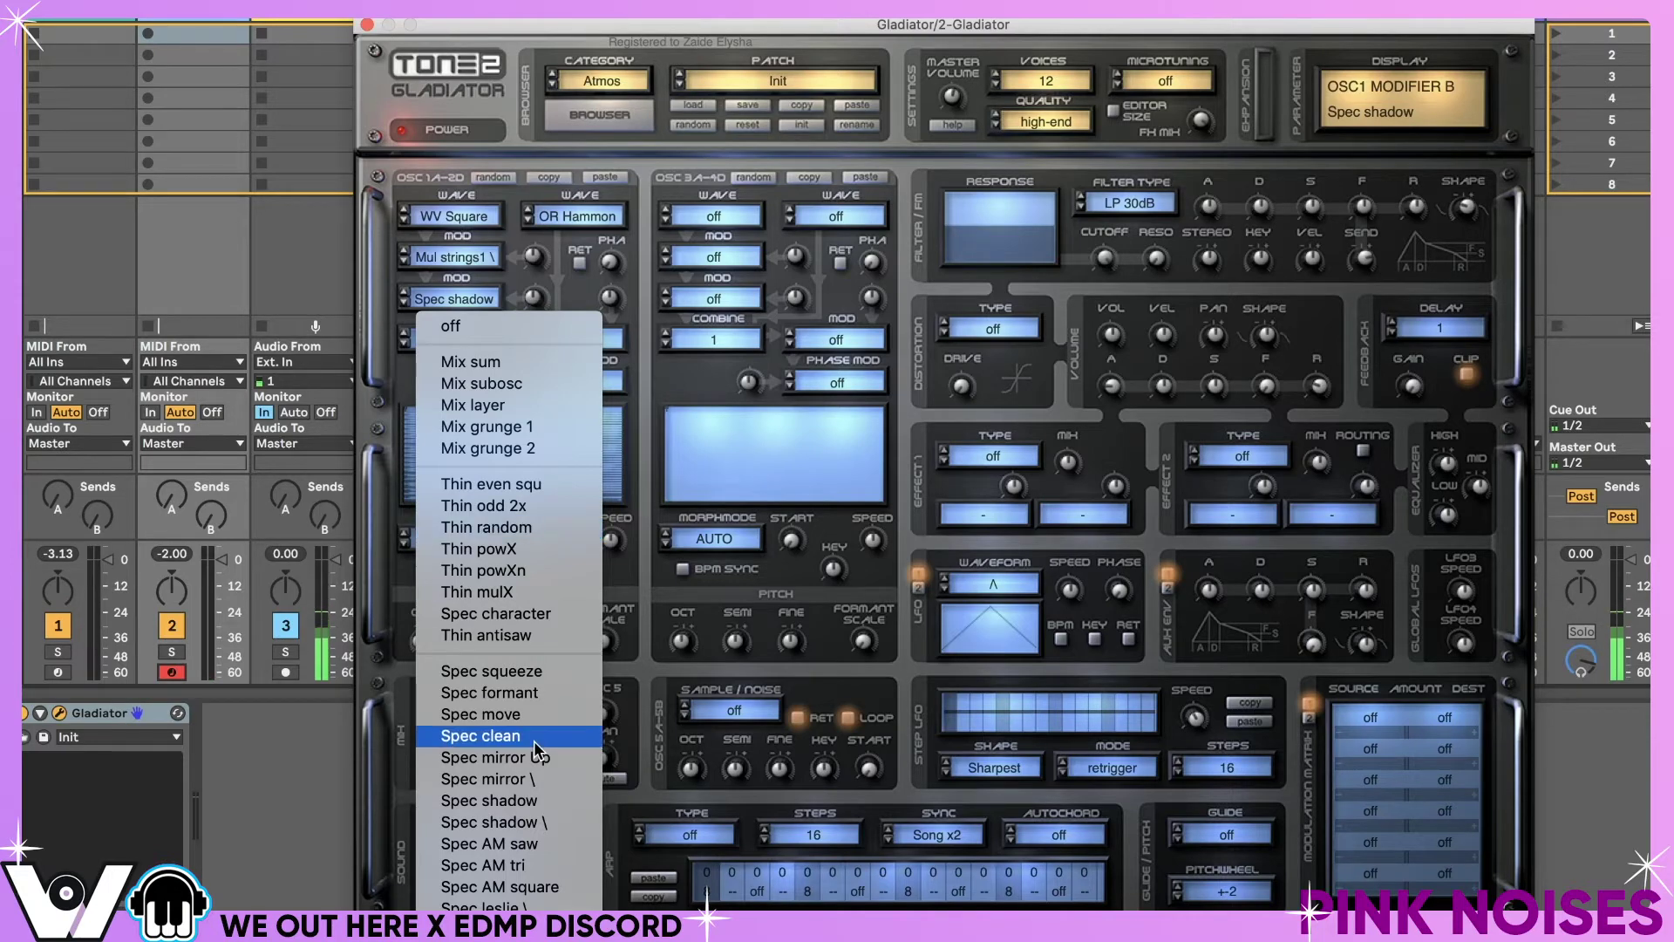
left_click(529, 484)
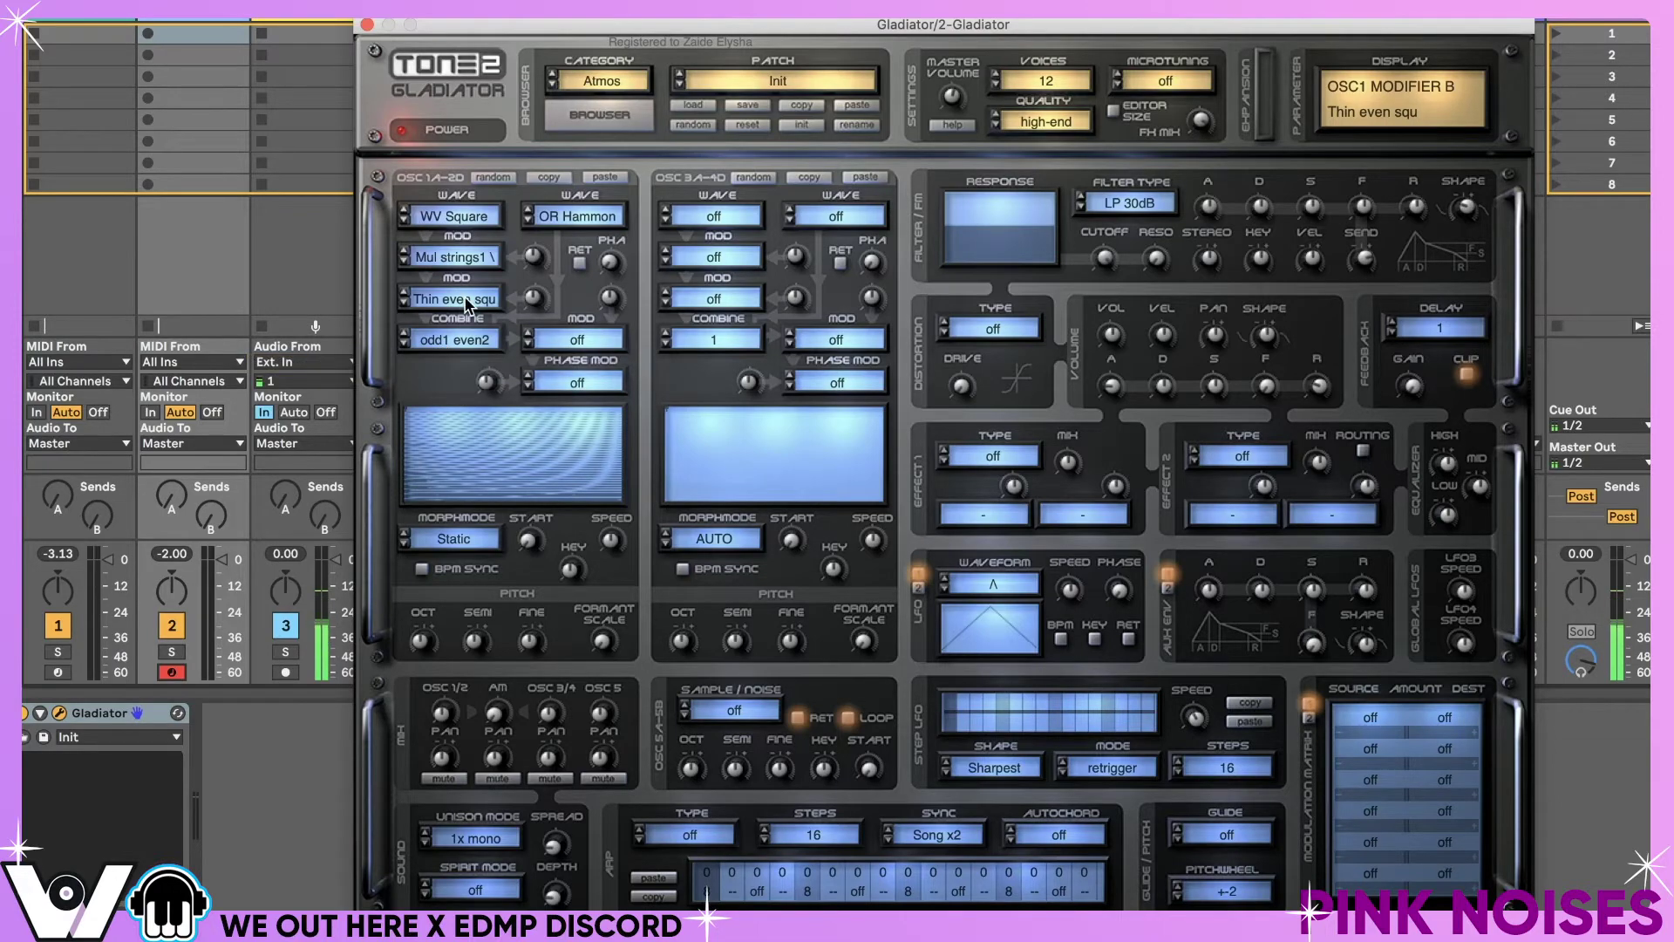
- Set the modifier after the first pair's combine stage to Spec clean, step forward through Spec shadow \, and settle on Spec leslie \
left_click(575, 337)
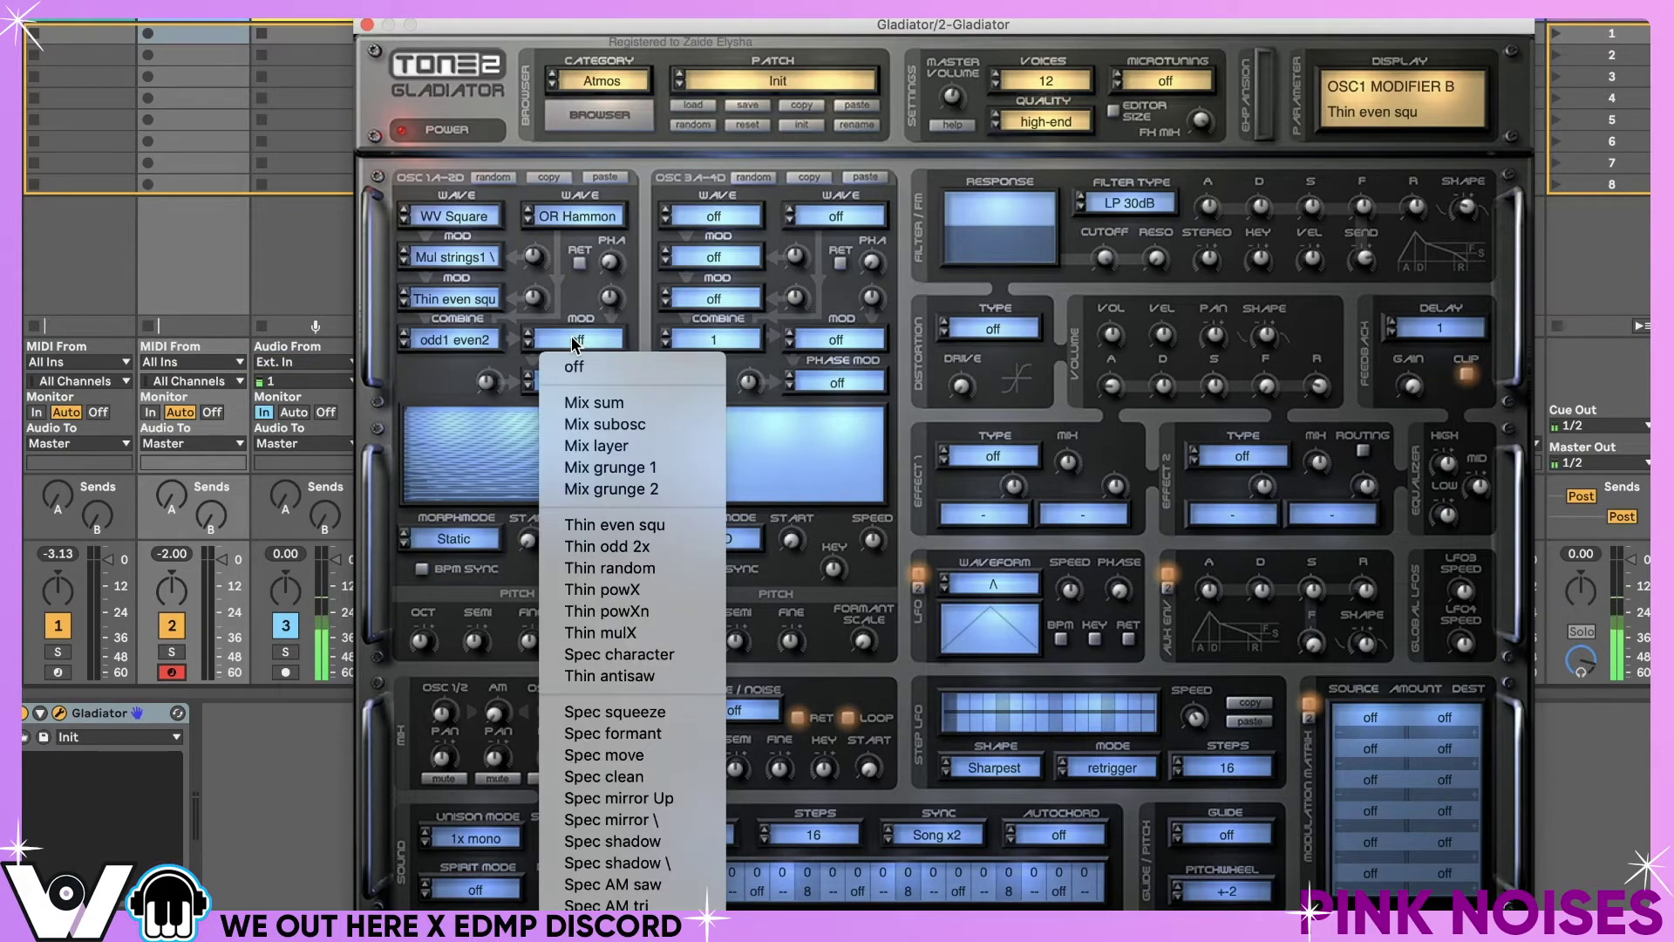
left_click(636, 774)
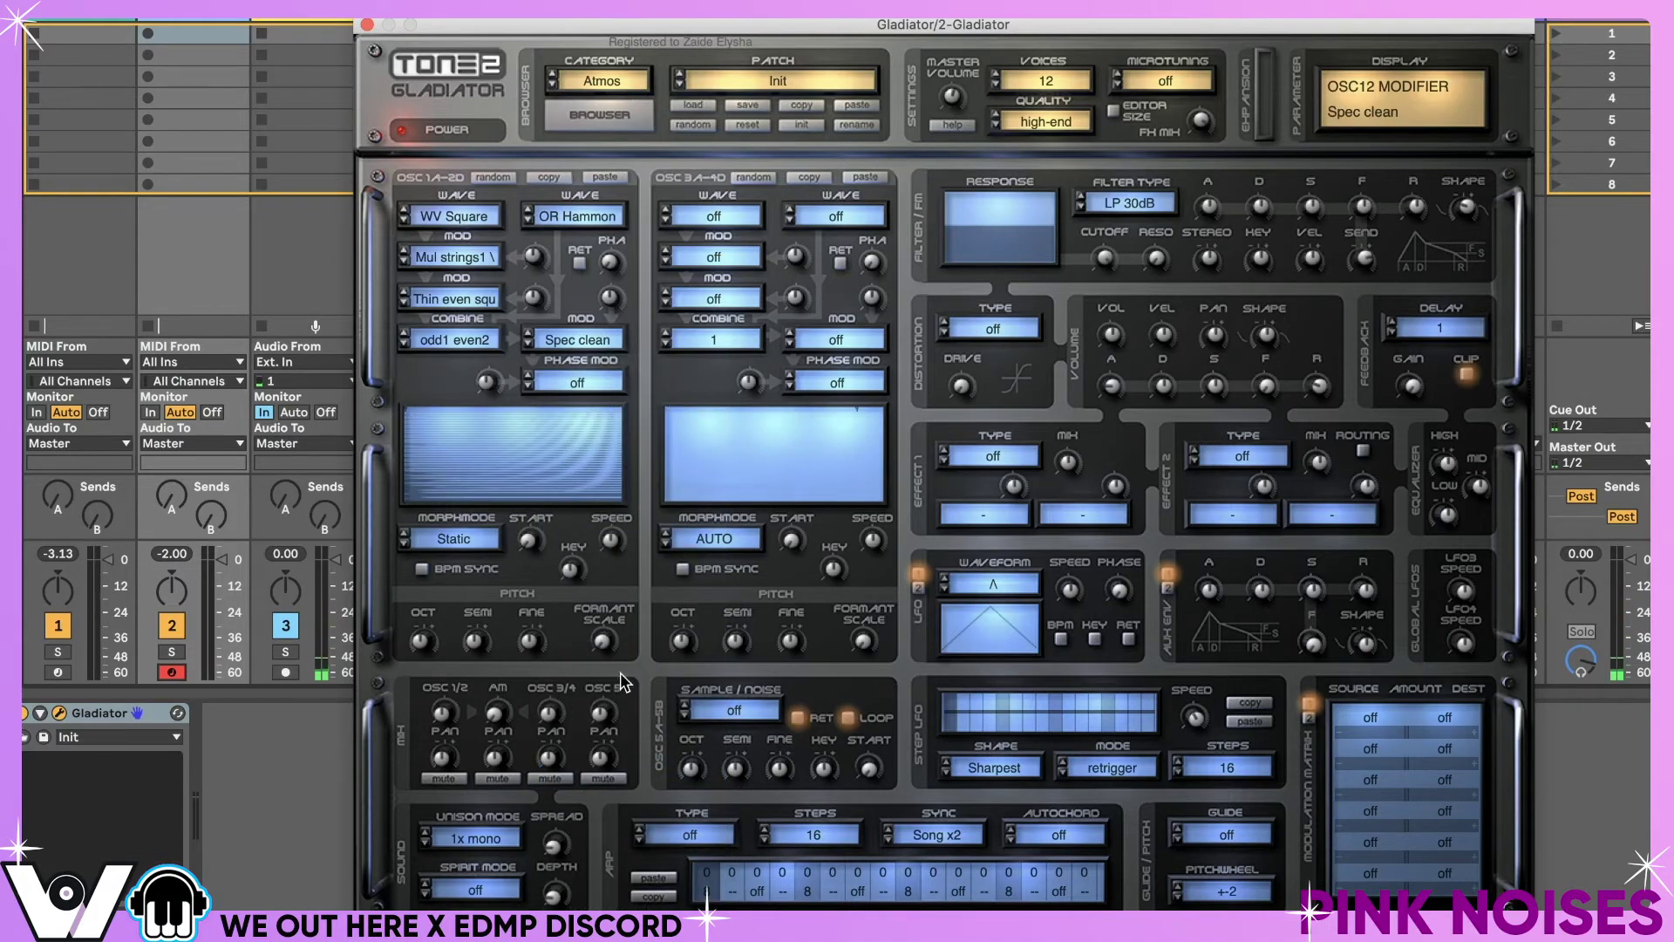
left_click(527, 345)
left_click(527, 347)
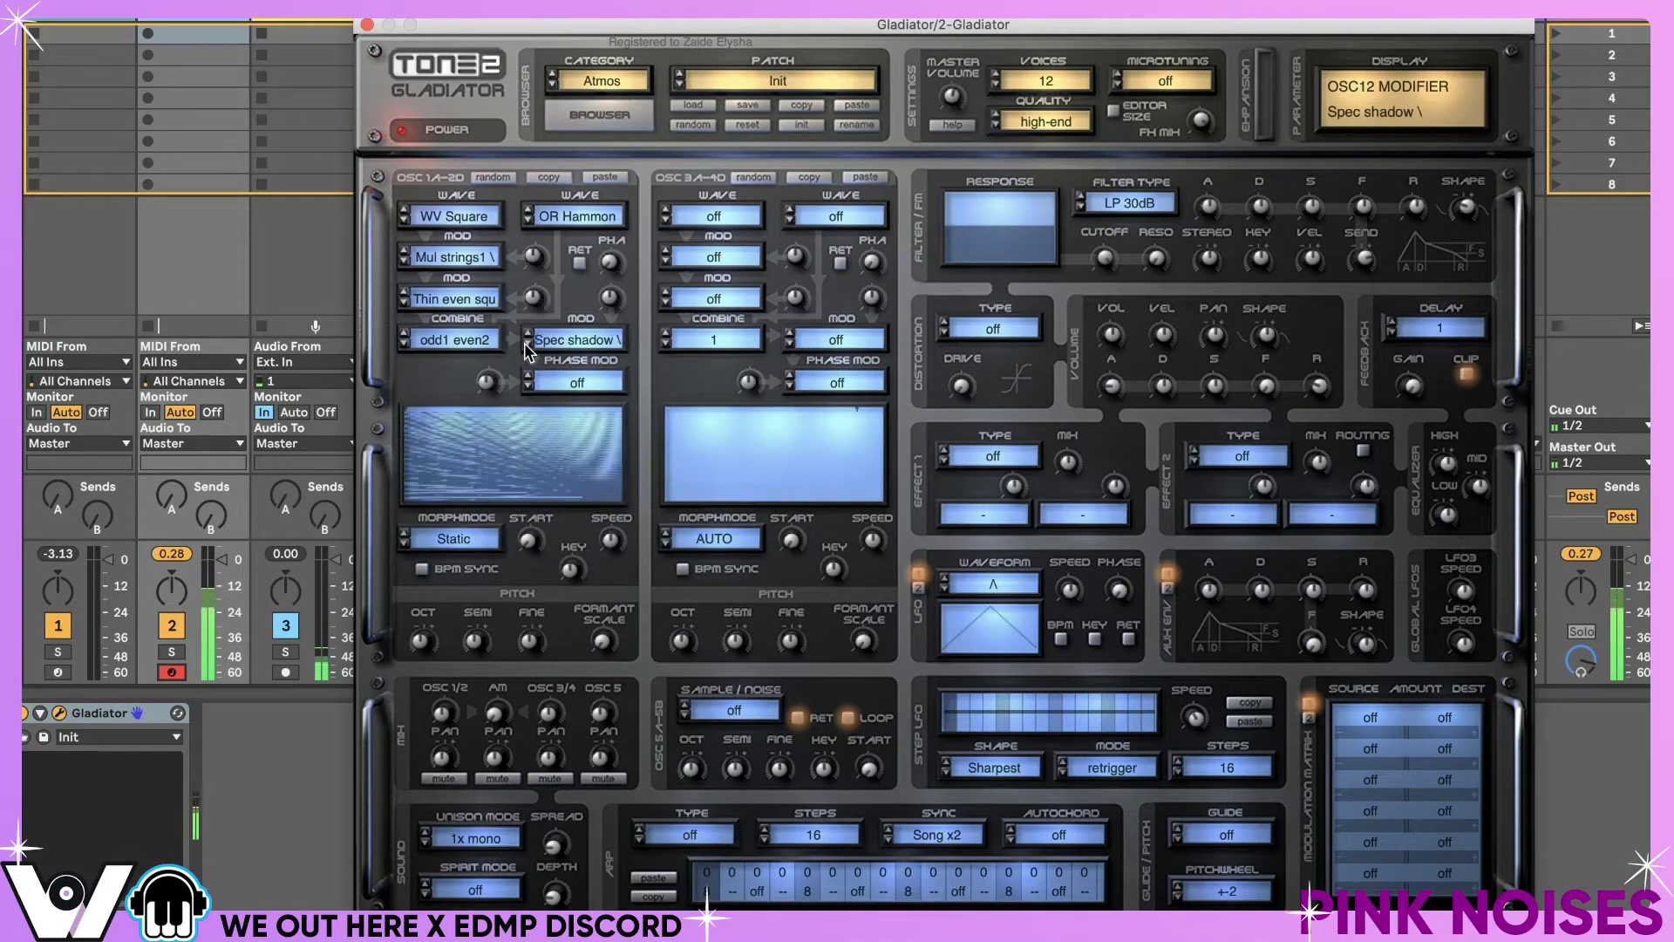
left_click(527, 347)
left_click(527, 347)
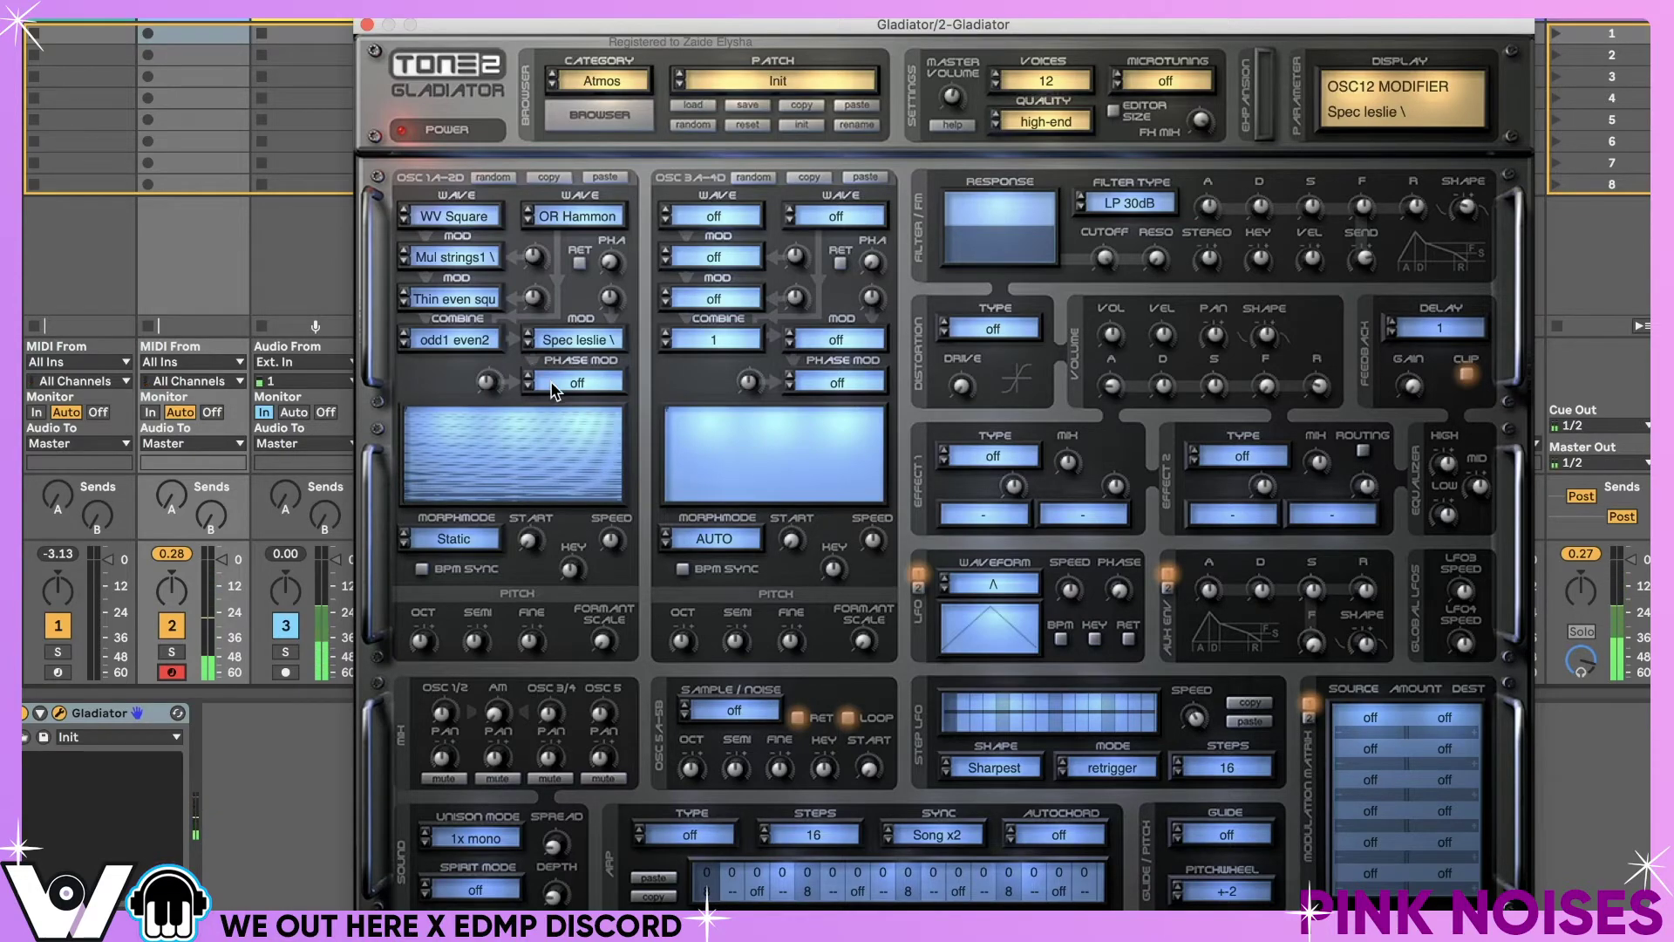
- Audition the first oscillator pair's phase modulation types from Odd/even fast onward and settle on Vibrato tri/saw
left_click(551, 380)
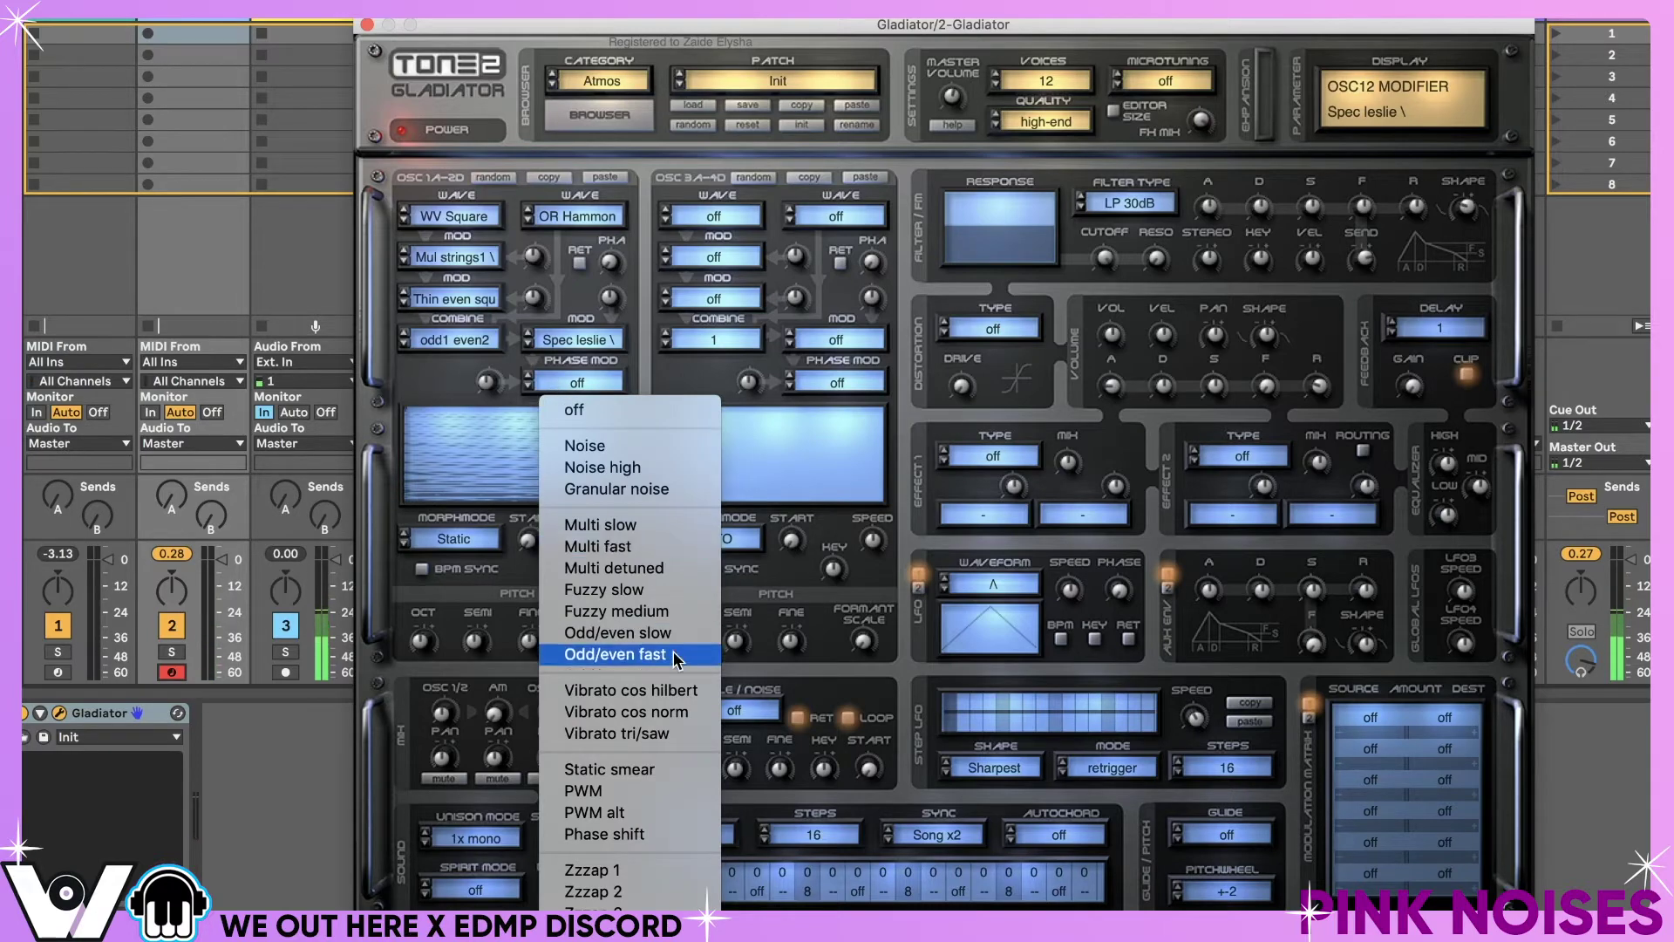
left_click(684, 654)
left_click(529, 386)
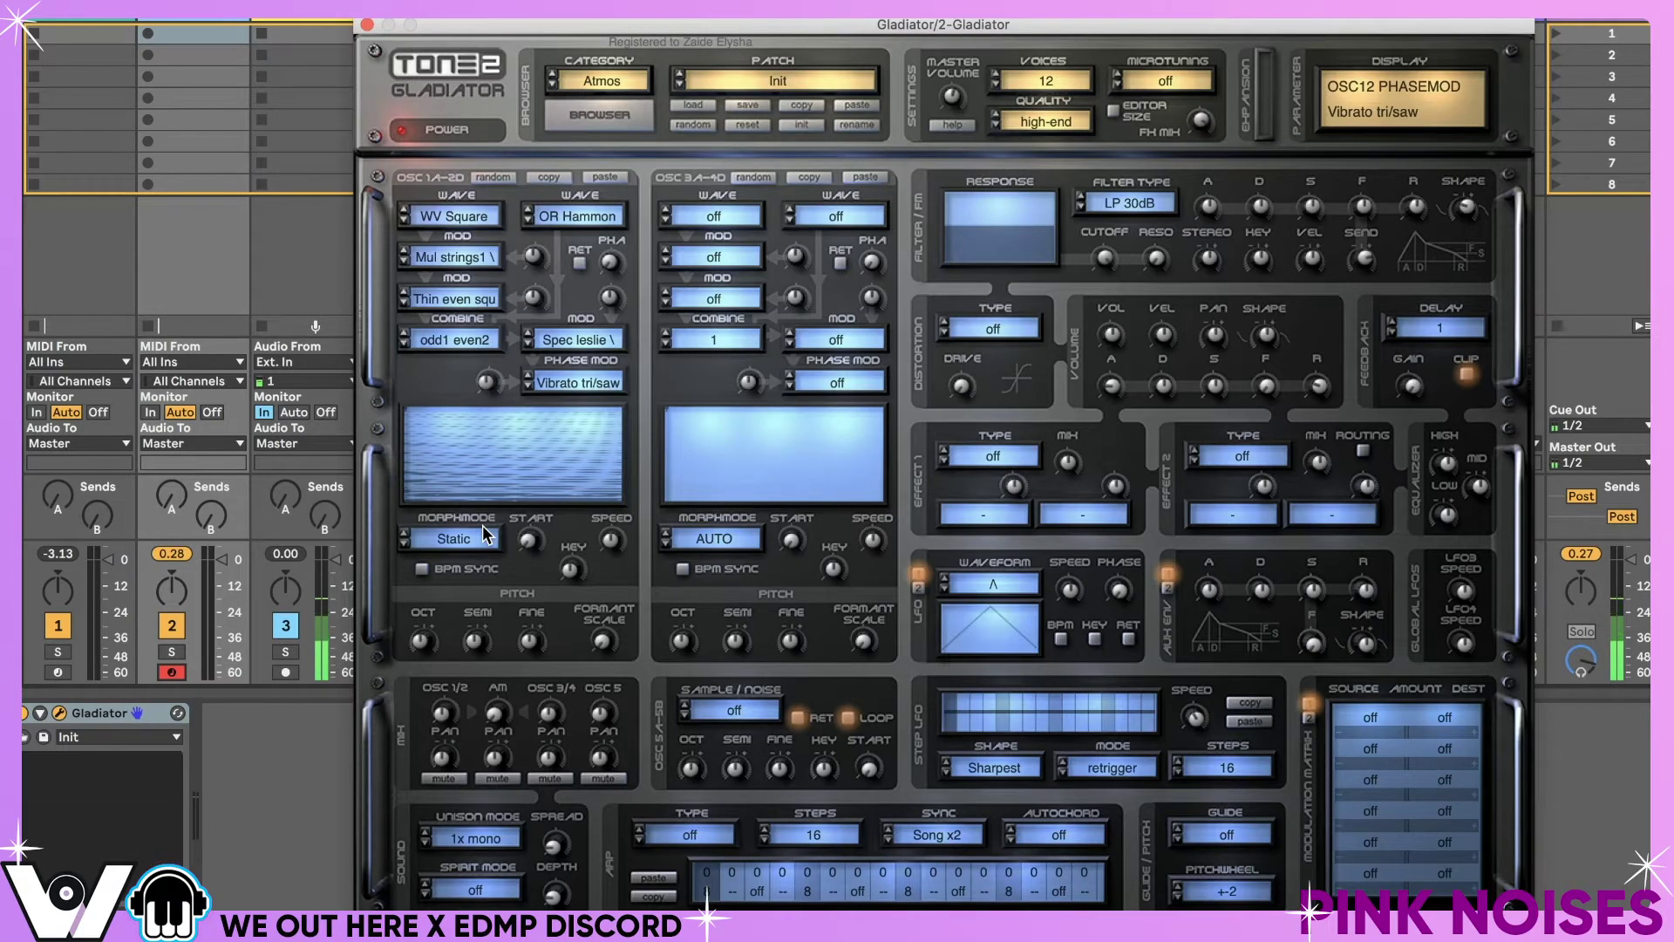
- Set the first oscillator pair's morph mode to the back-and-forth loop \/\/\/ and raise its morph start to about 0.575
left_click(485, 534)
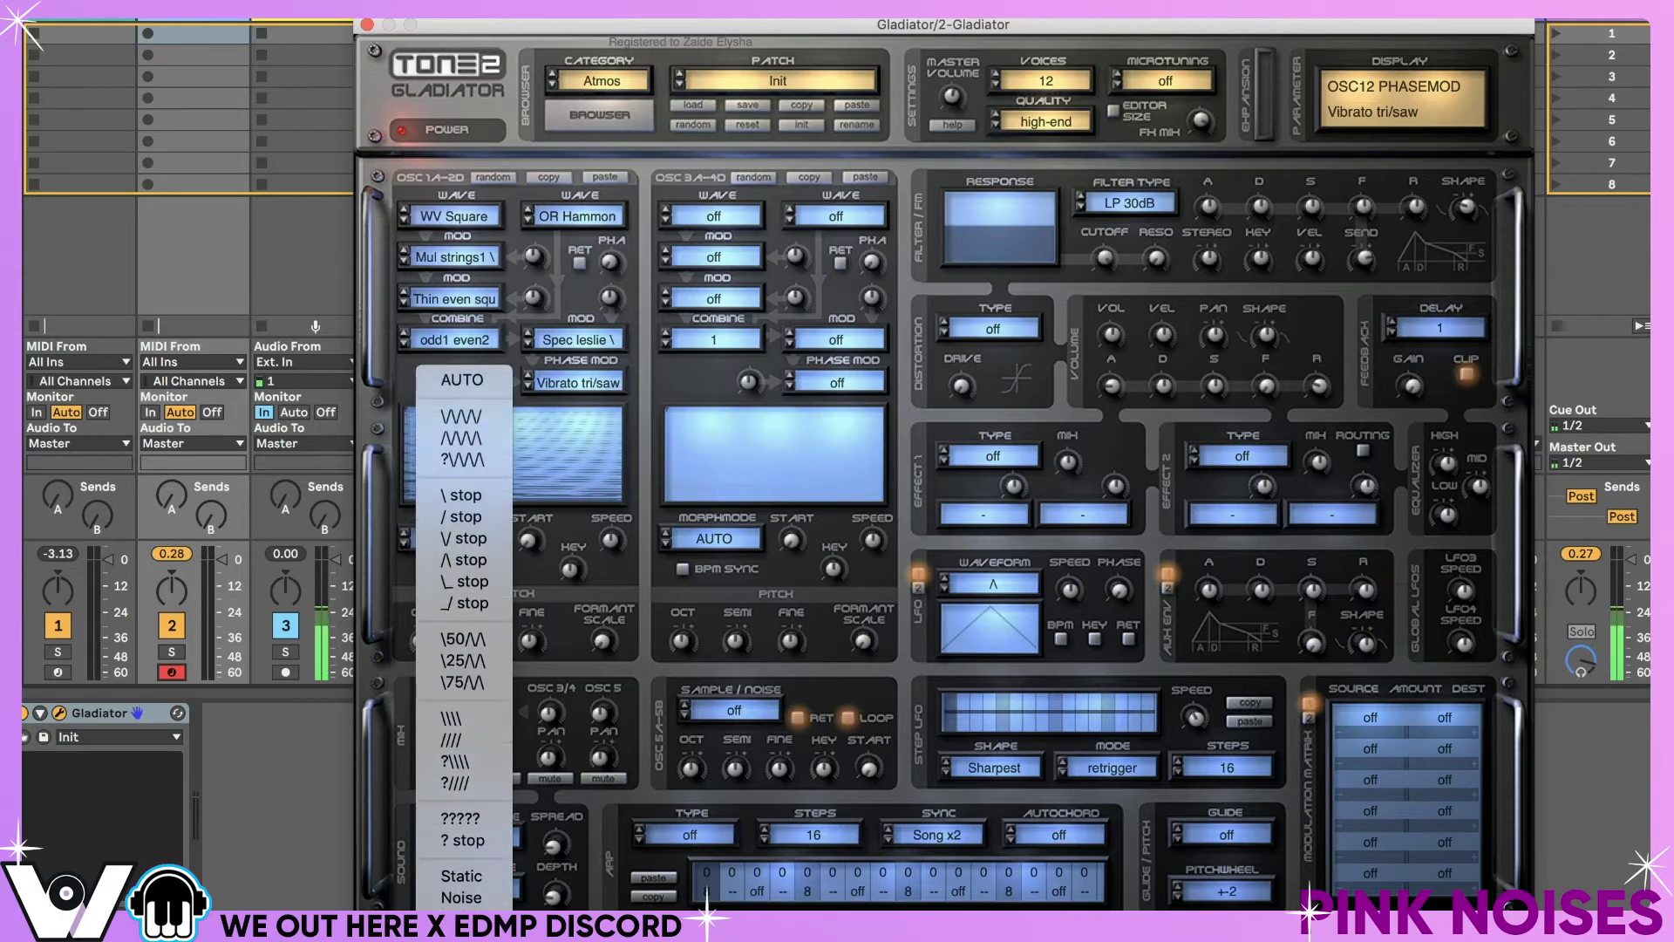
left_click(473, 416)
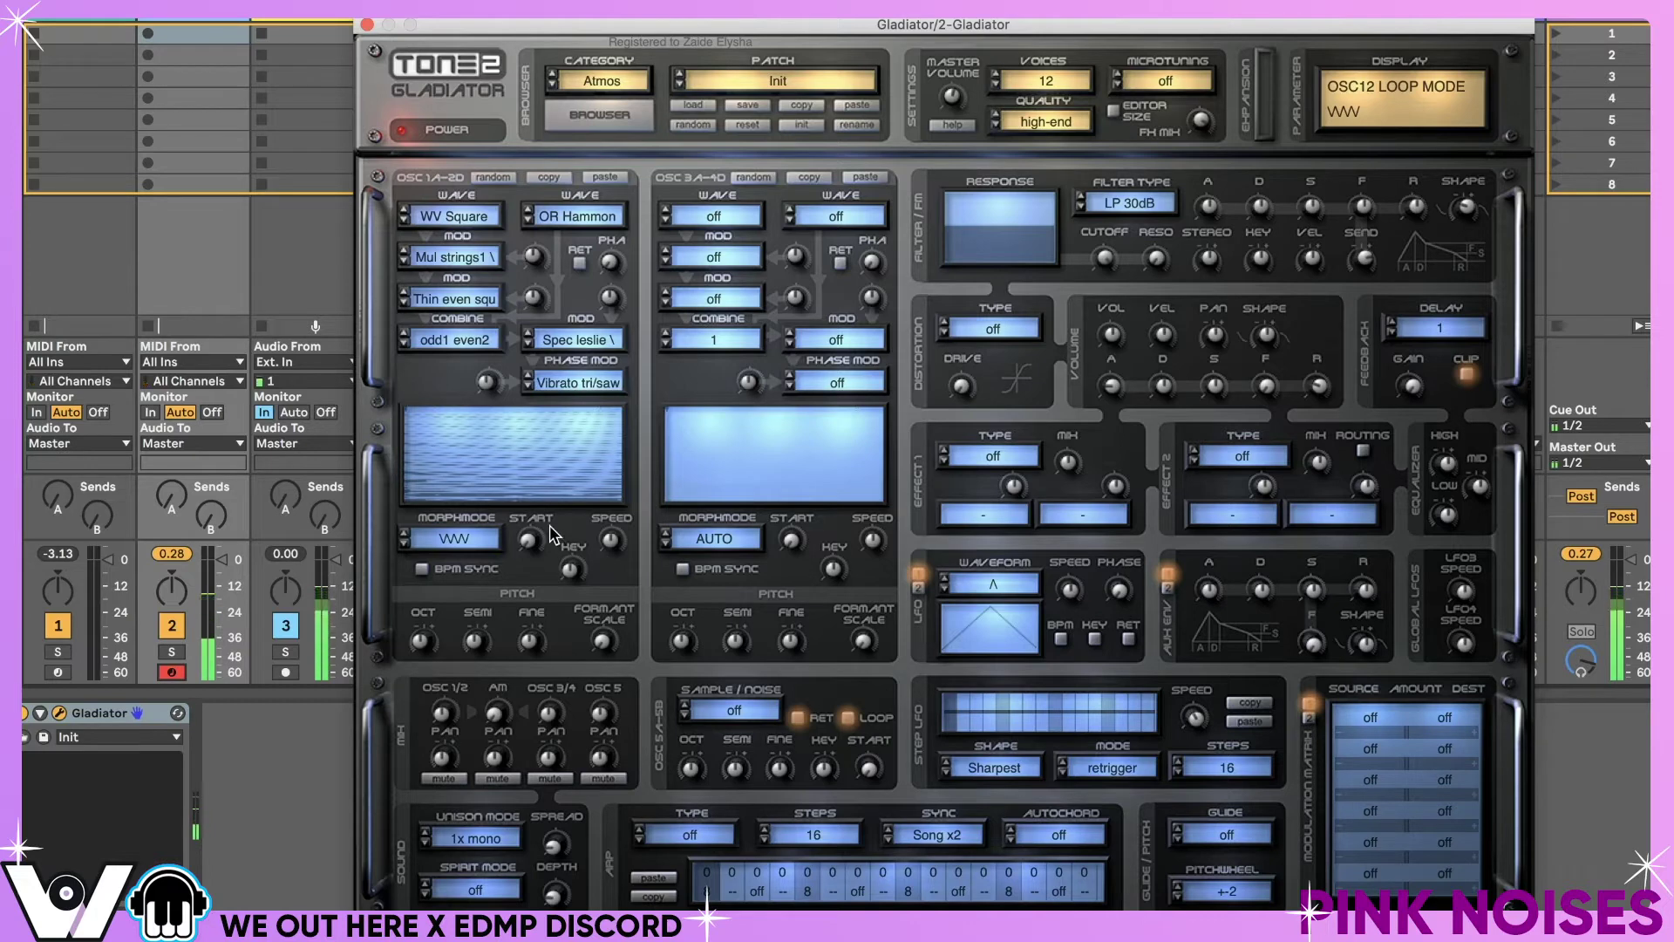
left_click(532, 544)
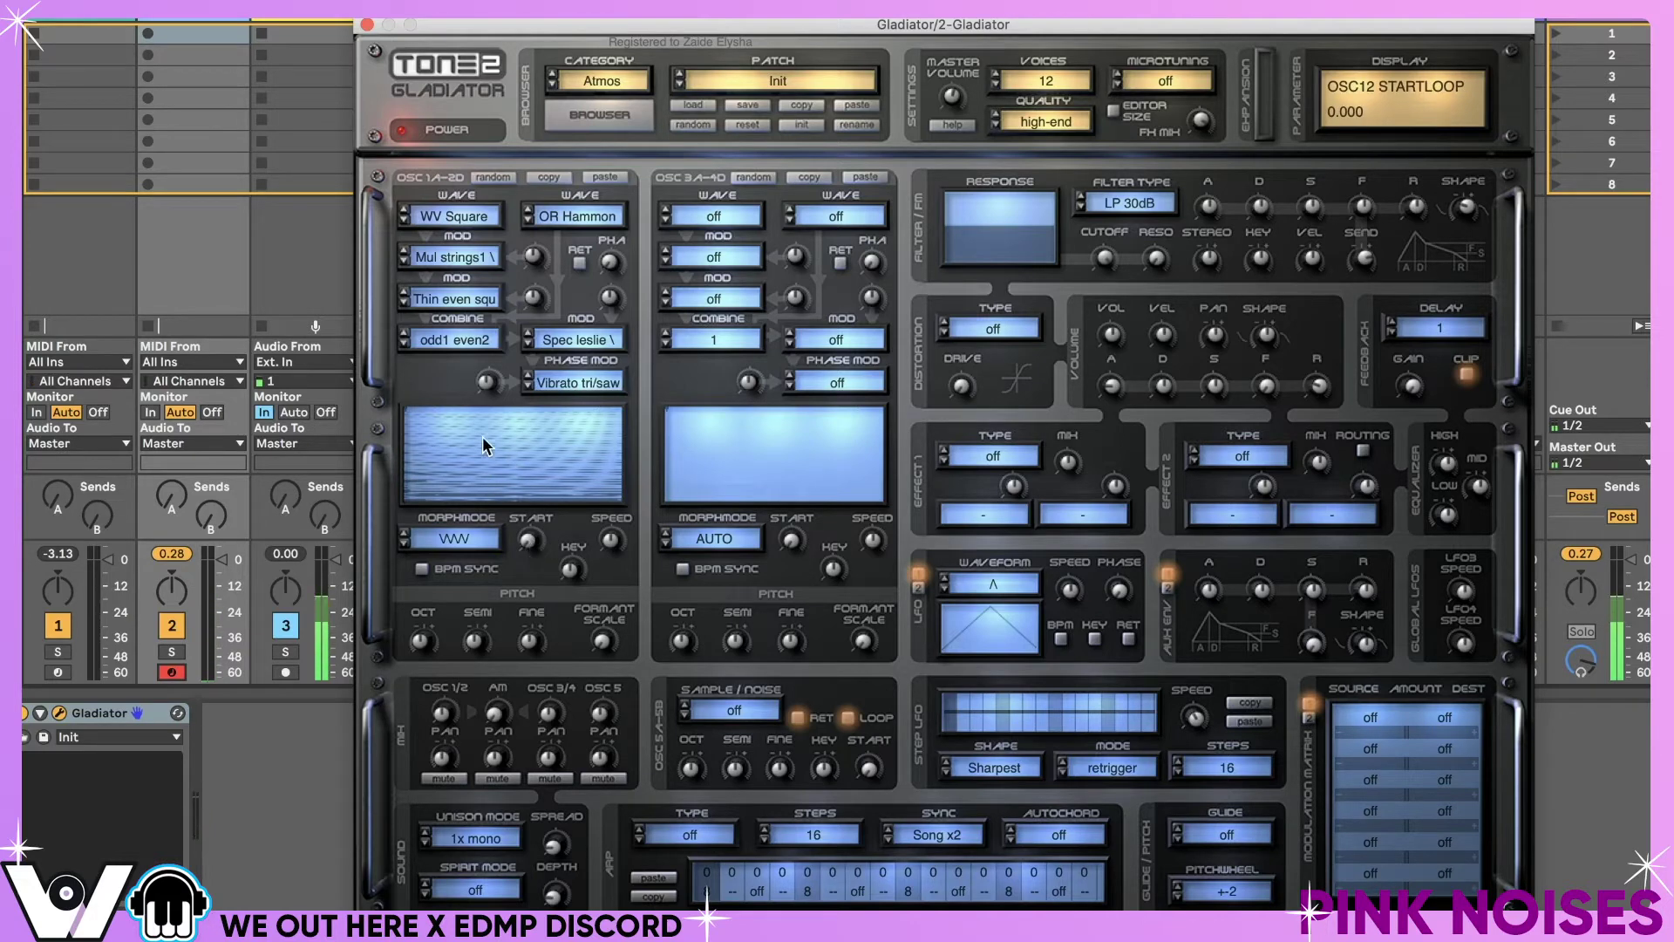
left_click_drag(531, 544, 556, 427)
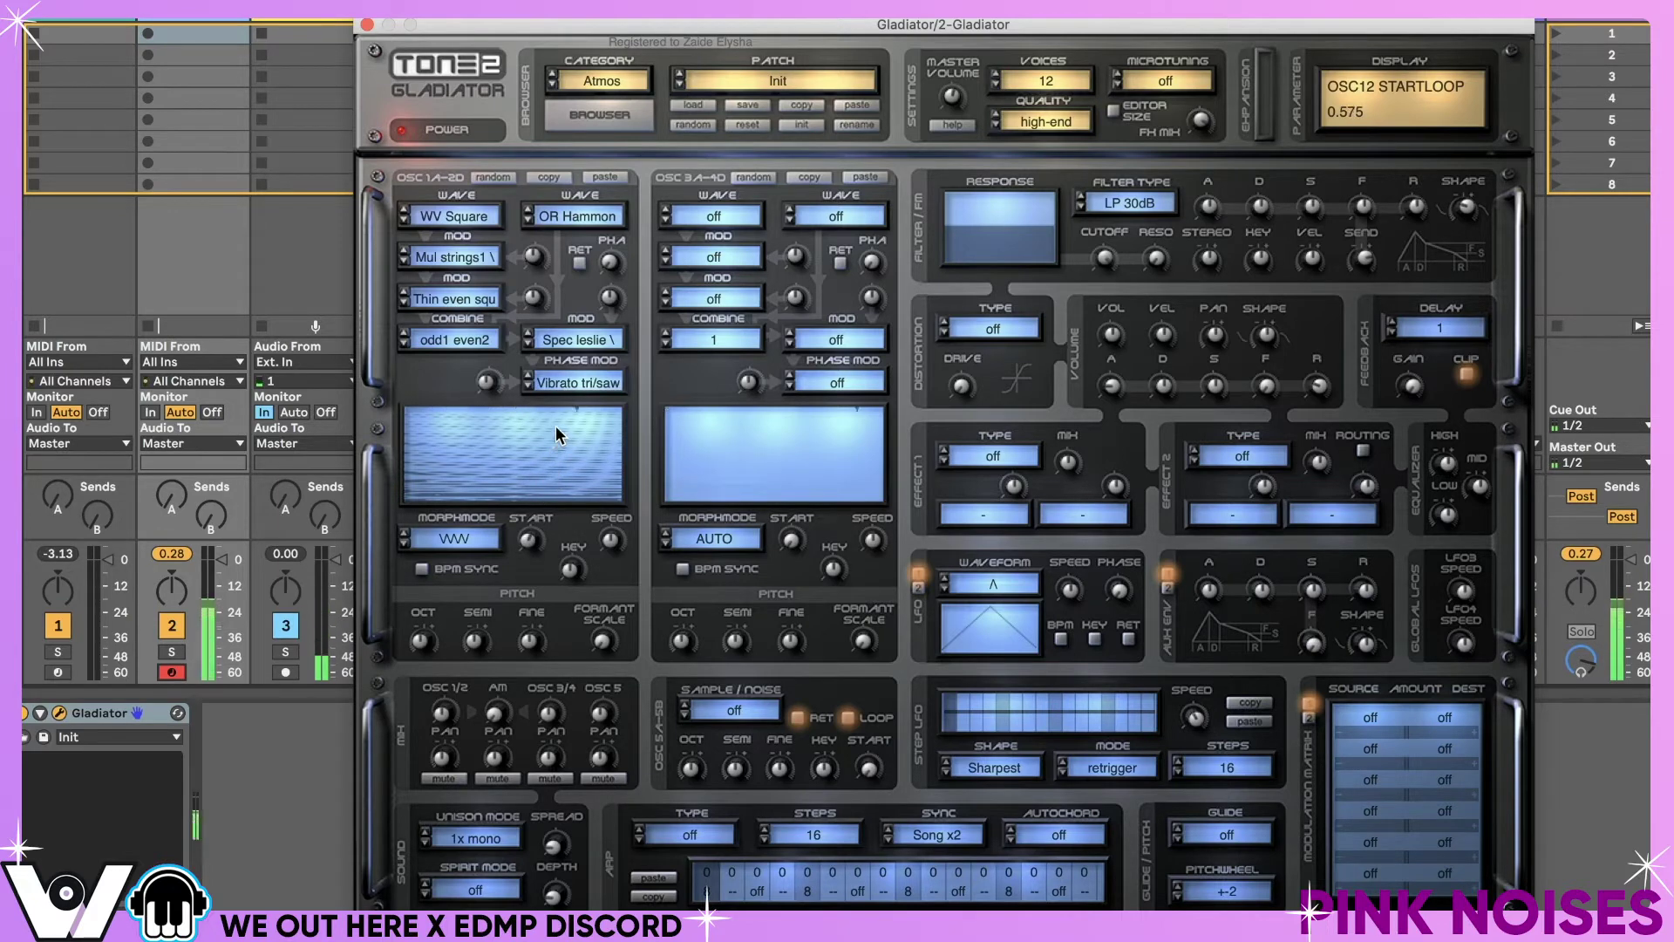
- Raise the first oscillator pair's morph speed to about 1.784 Hz and enable BPM sync for it
left_click(614, 539)
mouse_move(614, 539)
left_mouse_down()
mouse_move(623, 513)
mouse_move(626, 533)
left_mouse_up()
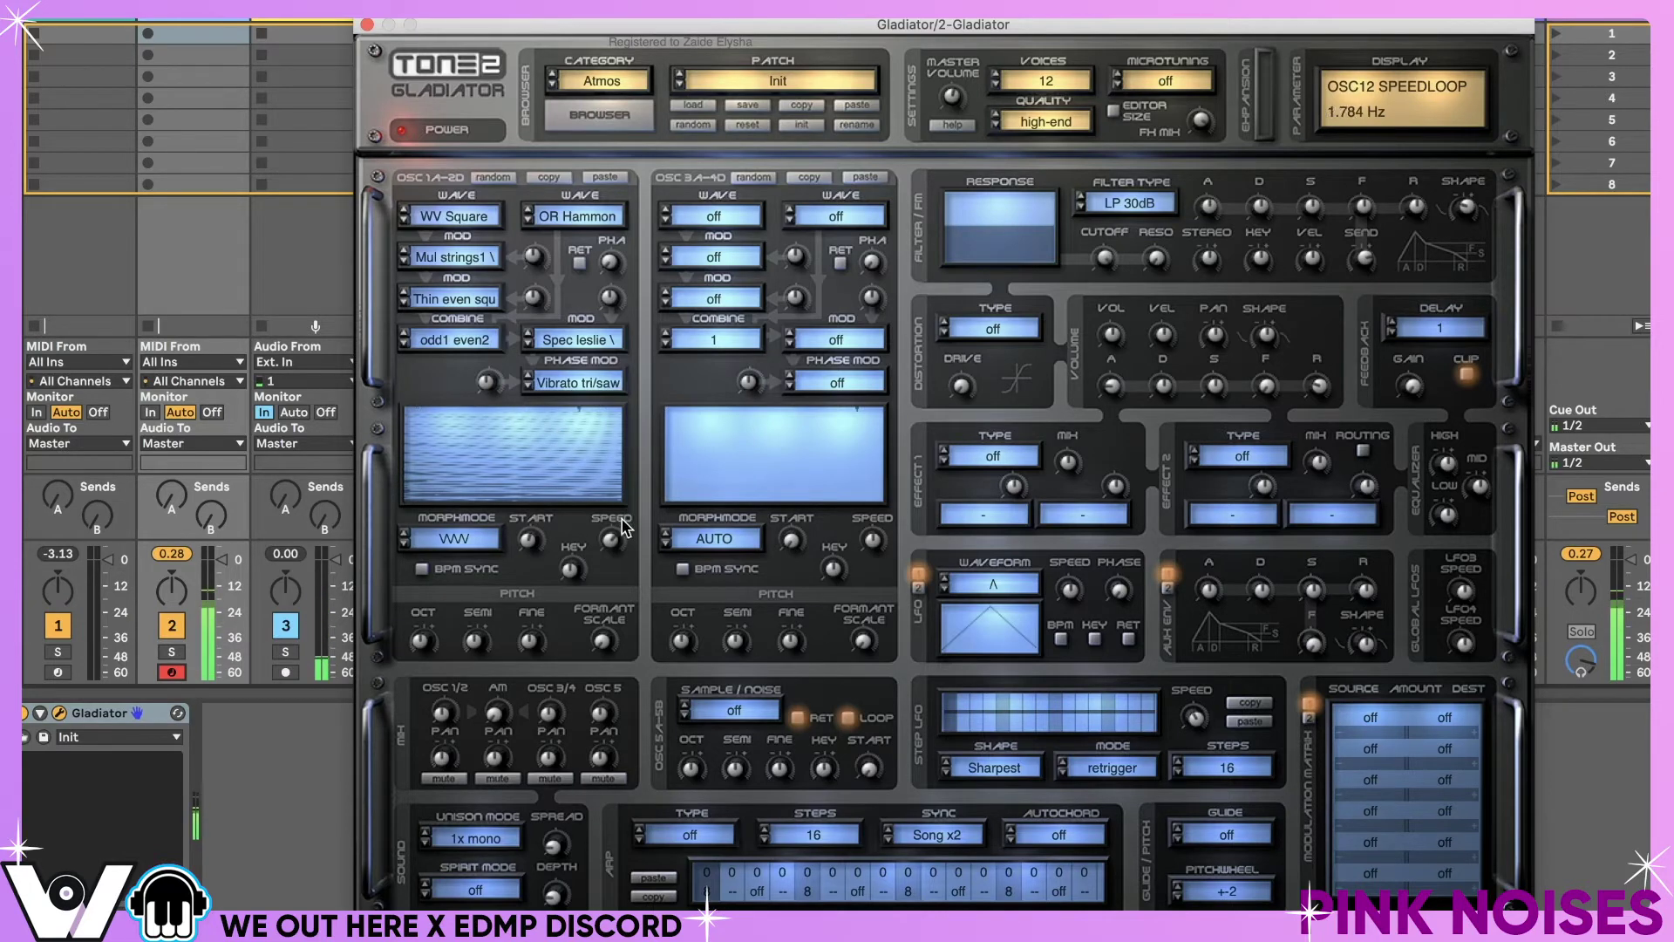
left_click(427, 569)
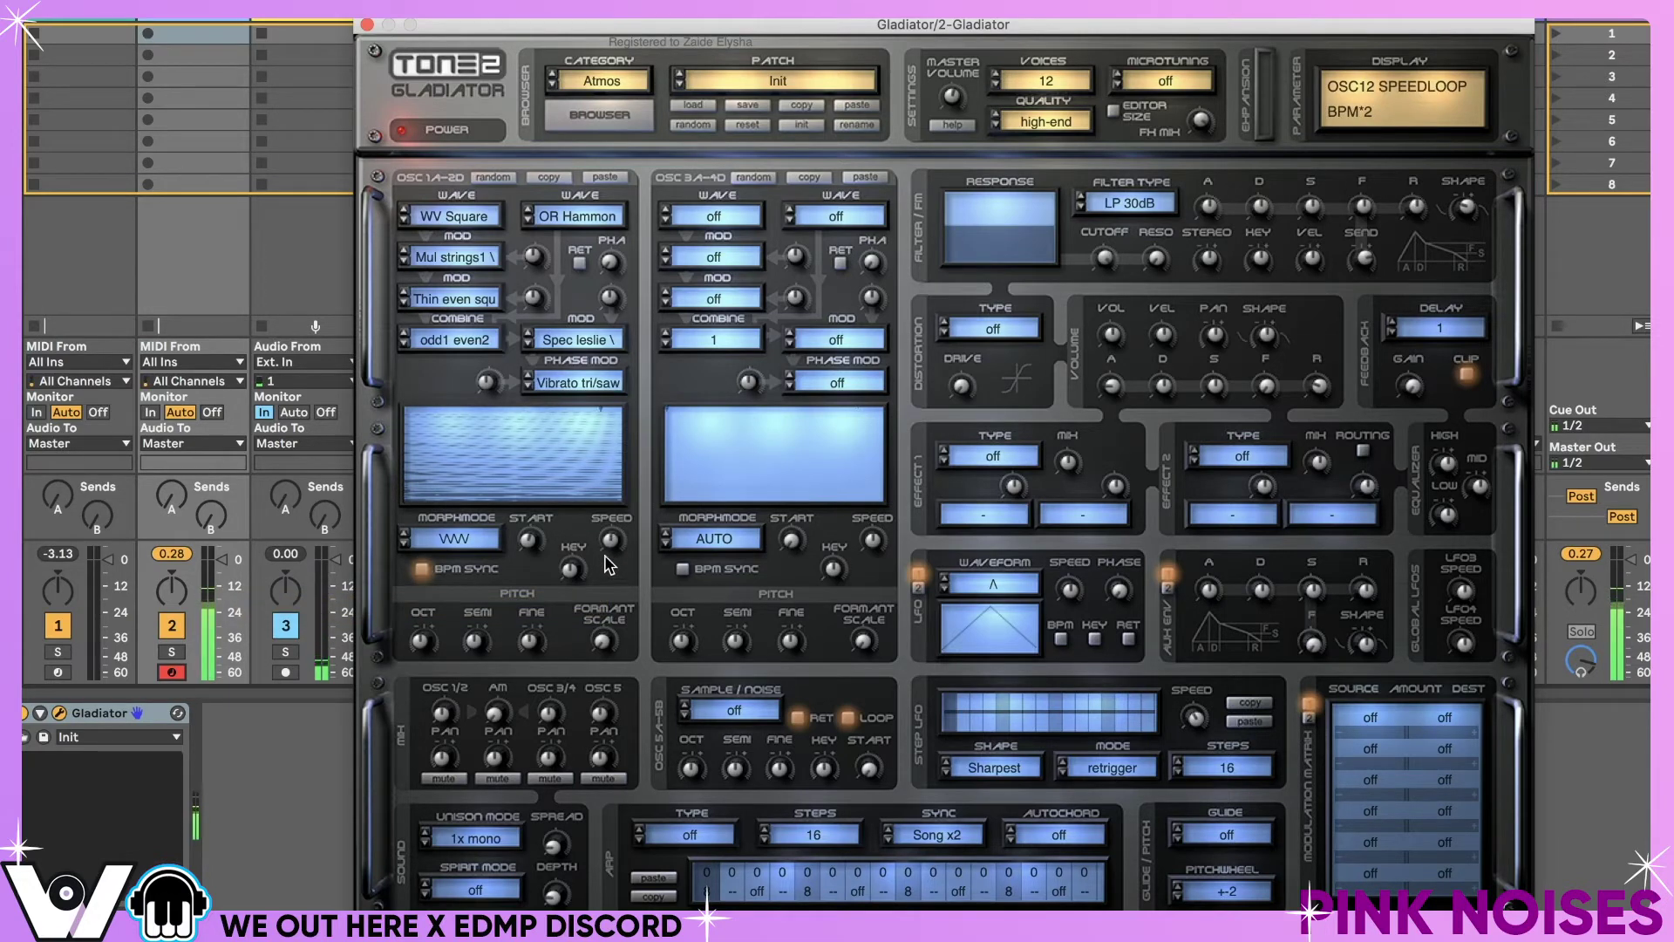
- Try the morph modes \50/\/\ and \\\\ on the first oscillator pair
left_click(446, 538)
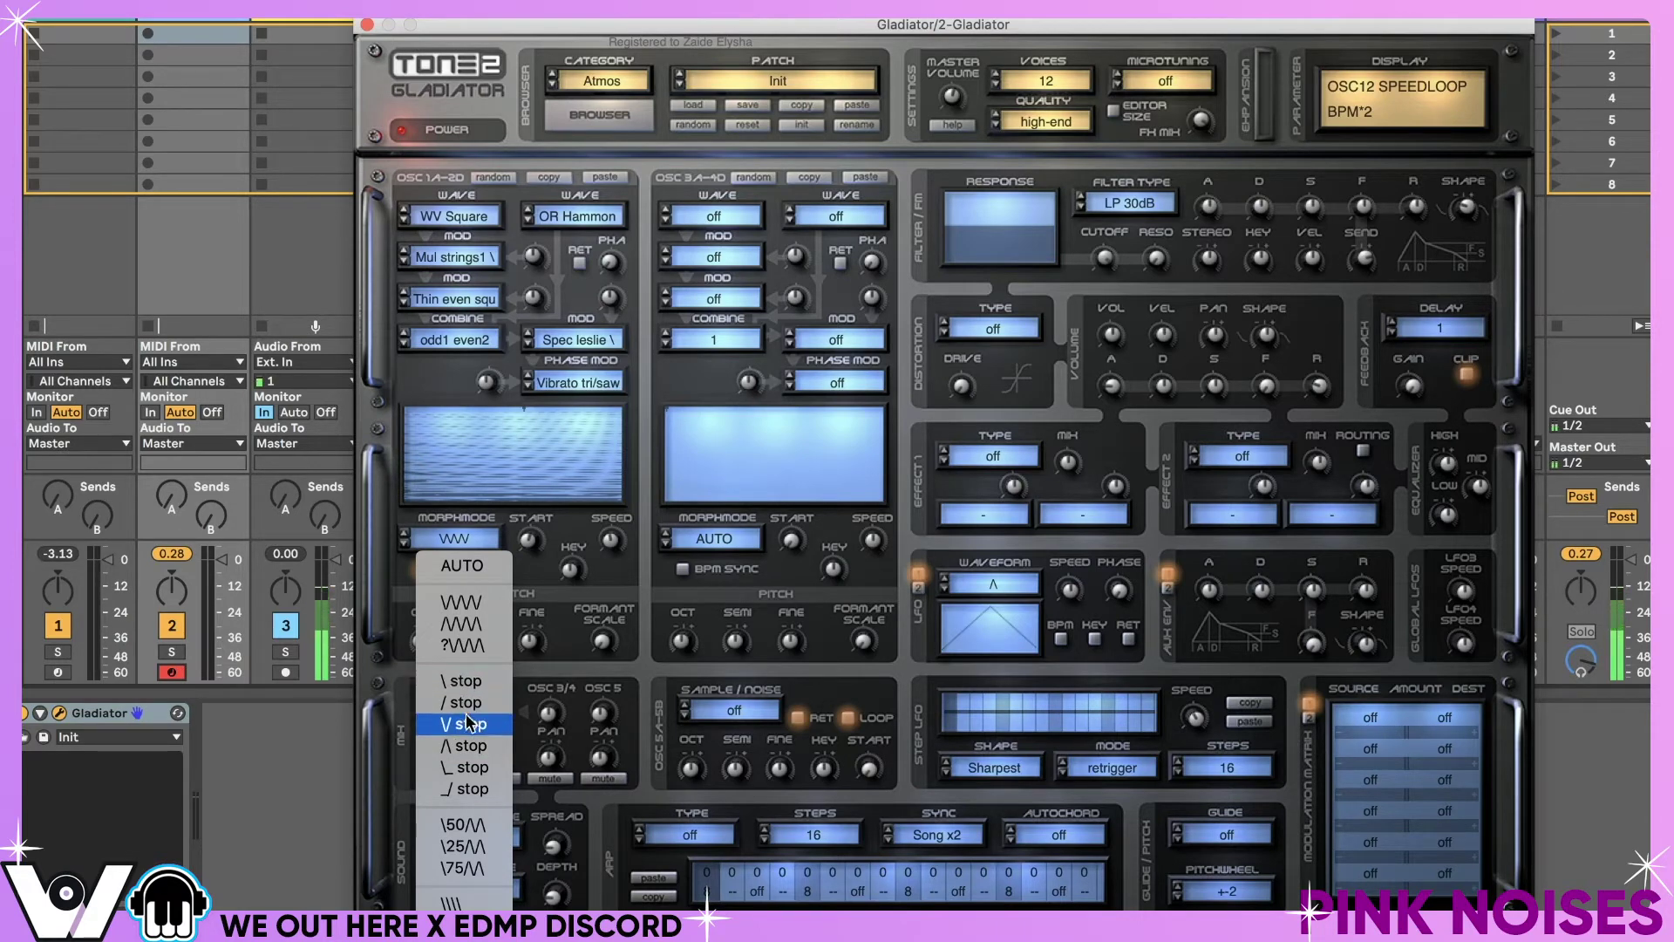
scroll(477, 837, "down", 2)
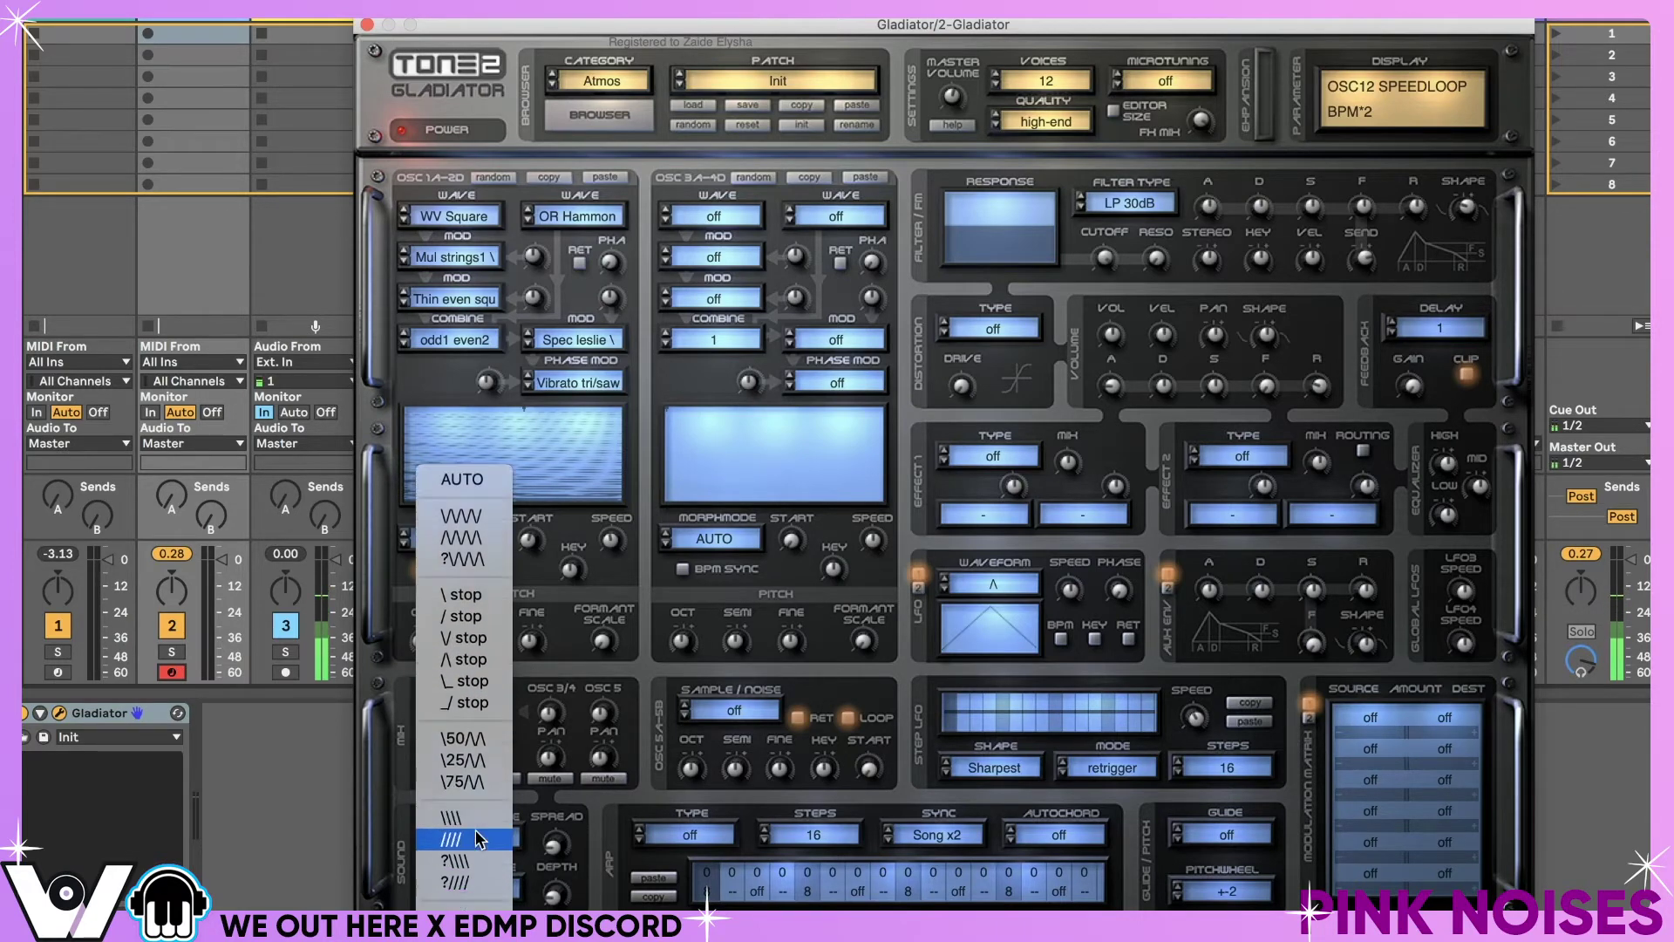
left_click(479, 742)
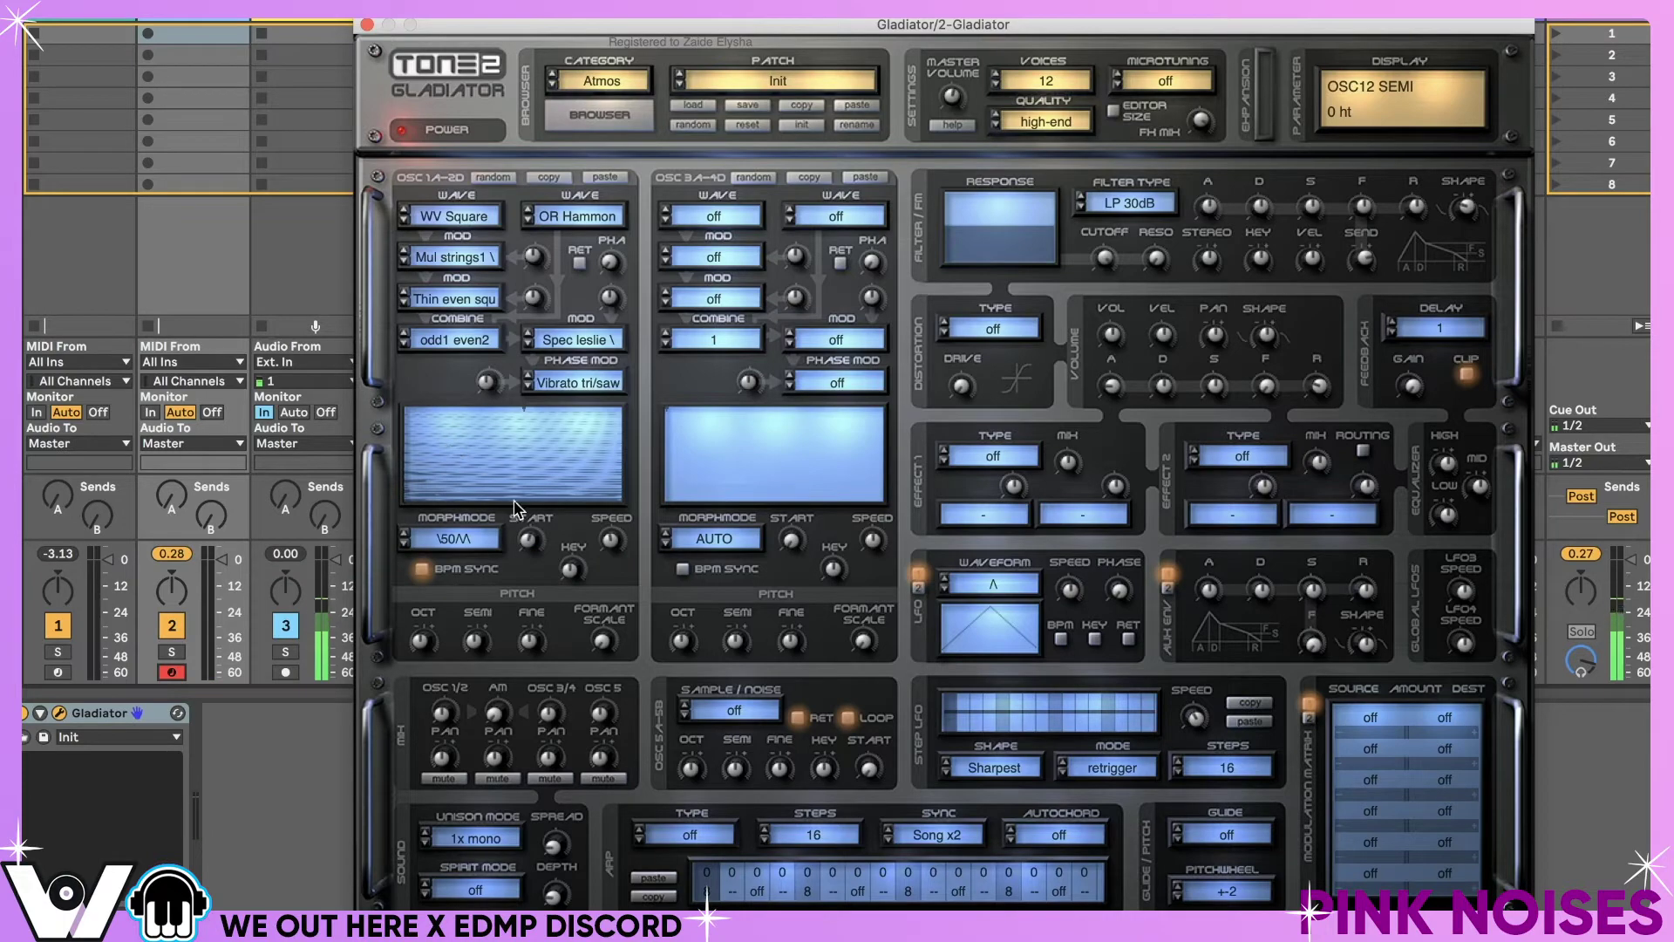
left_click(493, 535)
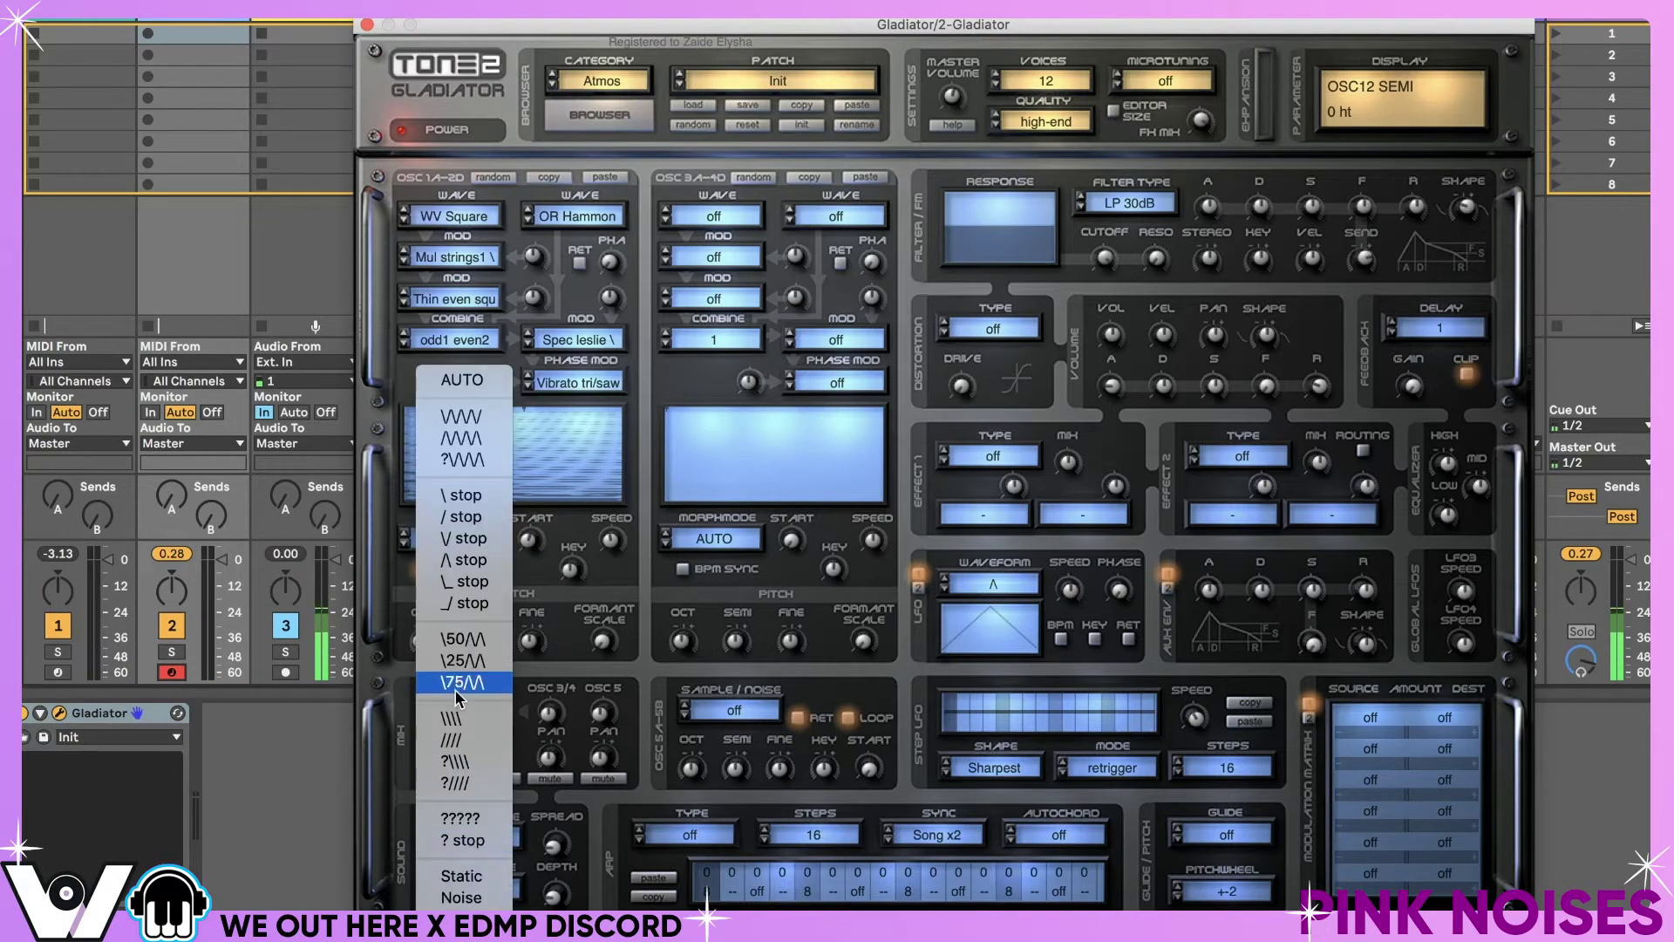
left_click(451, 718)
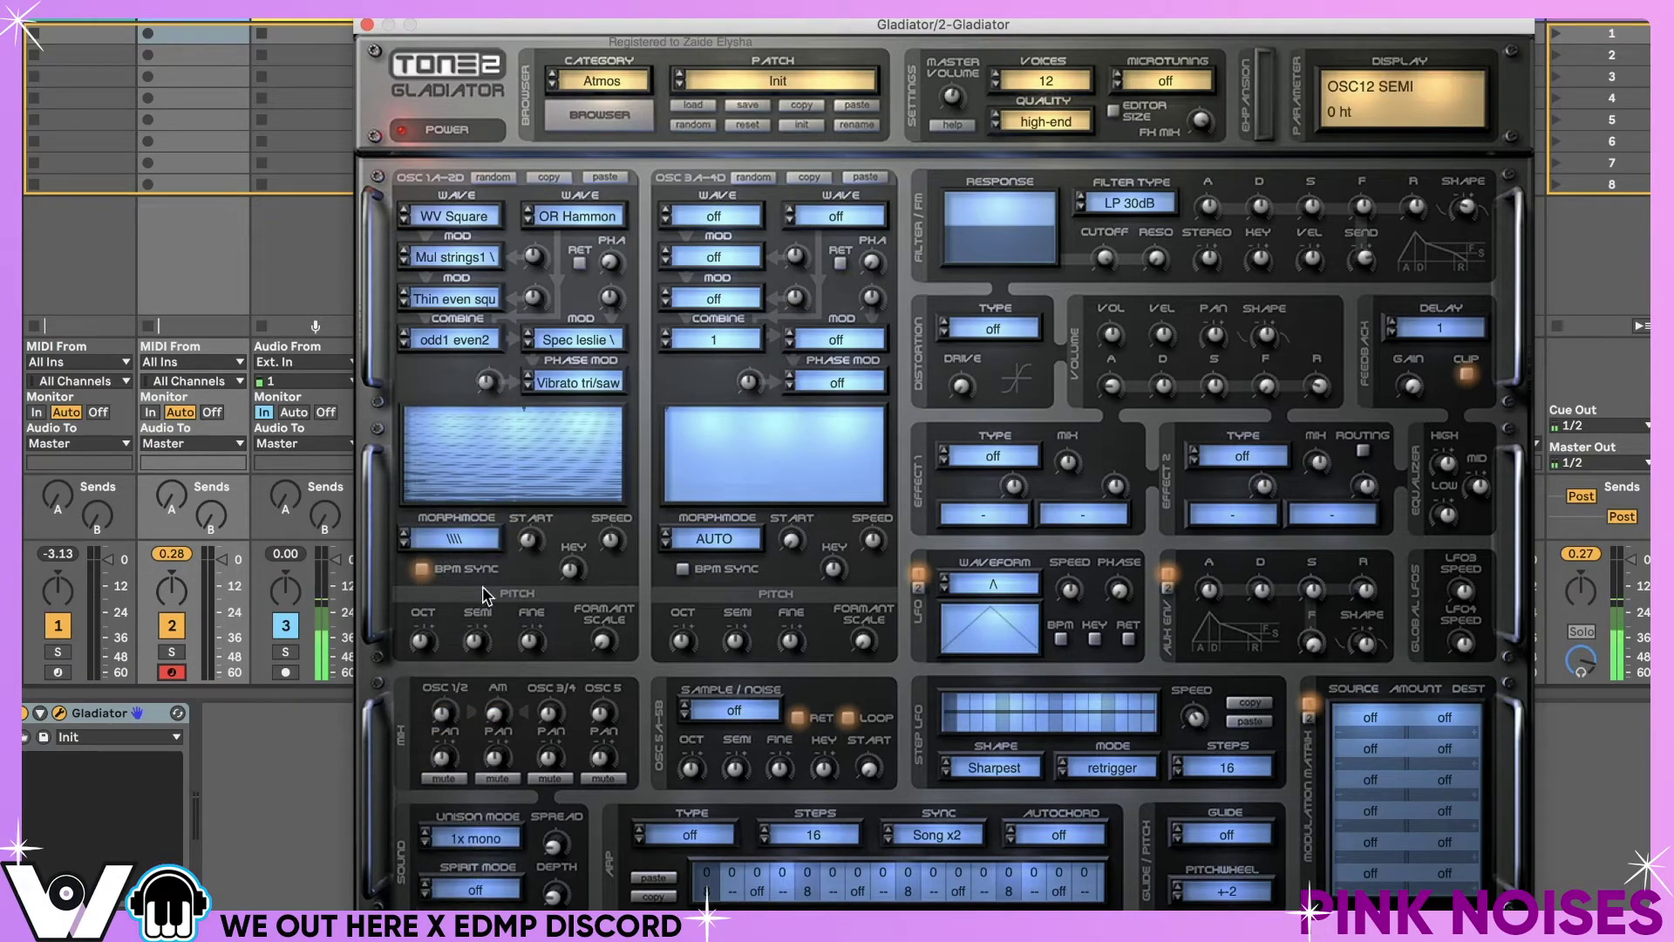
- Look over the remaining morph modes, set the first pair's morph speed to BPM, and return its morph mode to \/\/\/
left_click(489, 539)
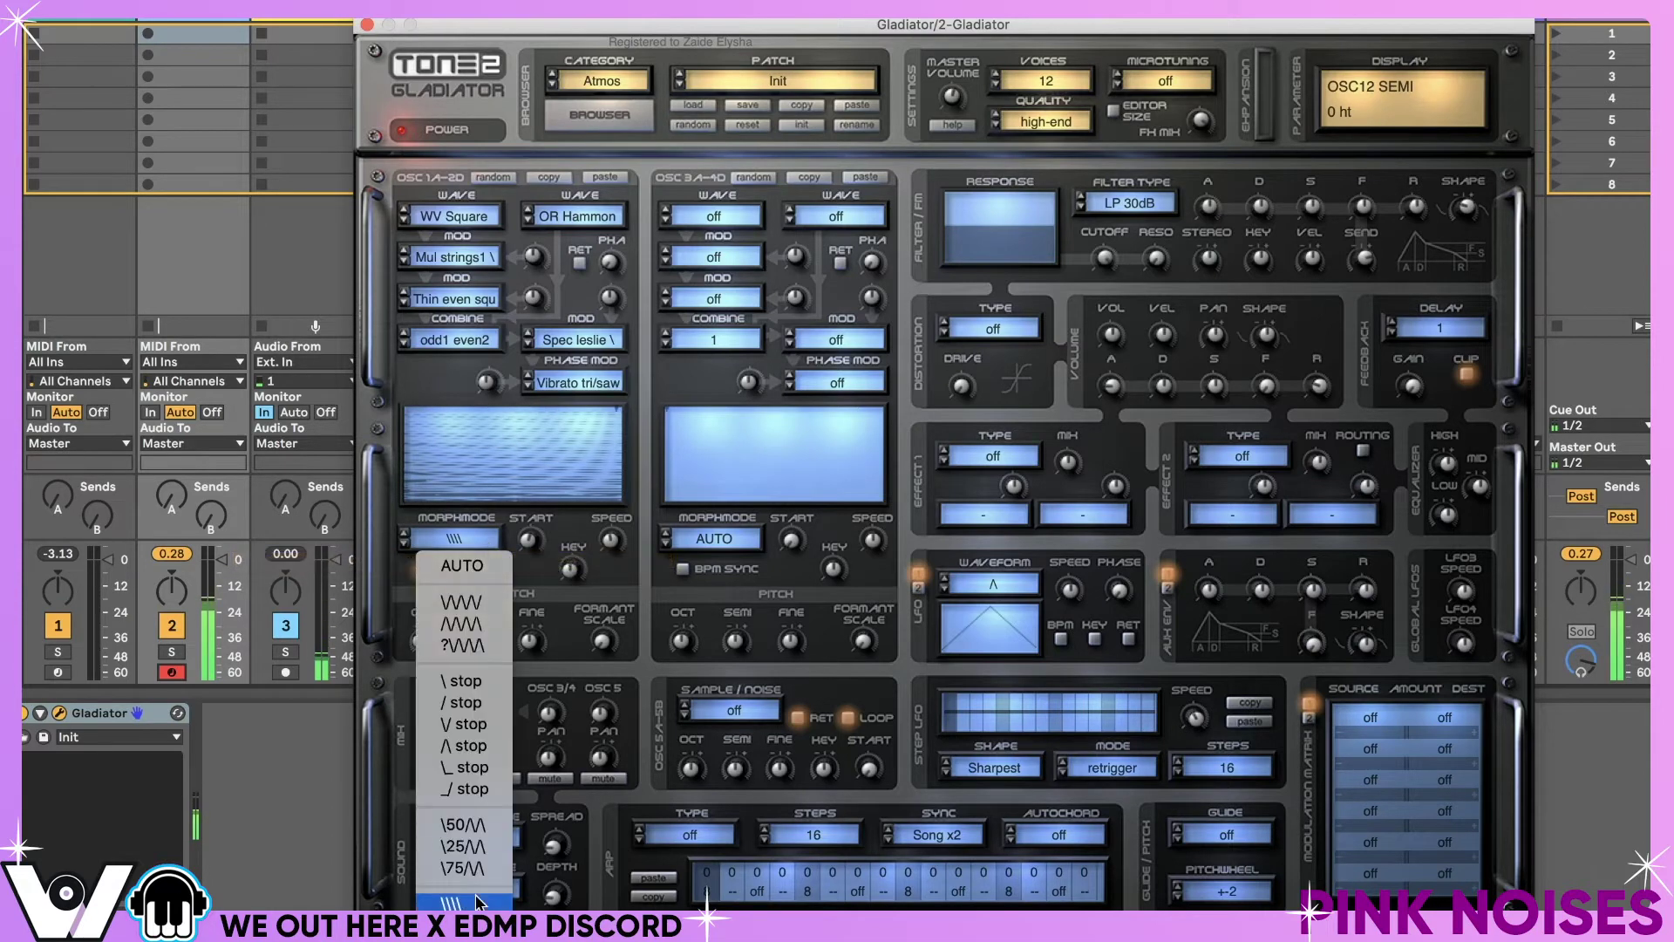
scroll(478, 901, "down", 3)
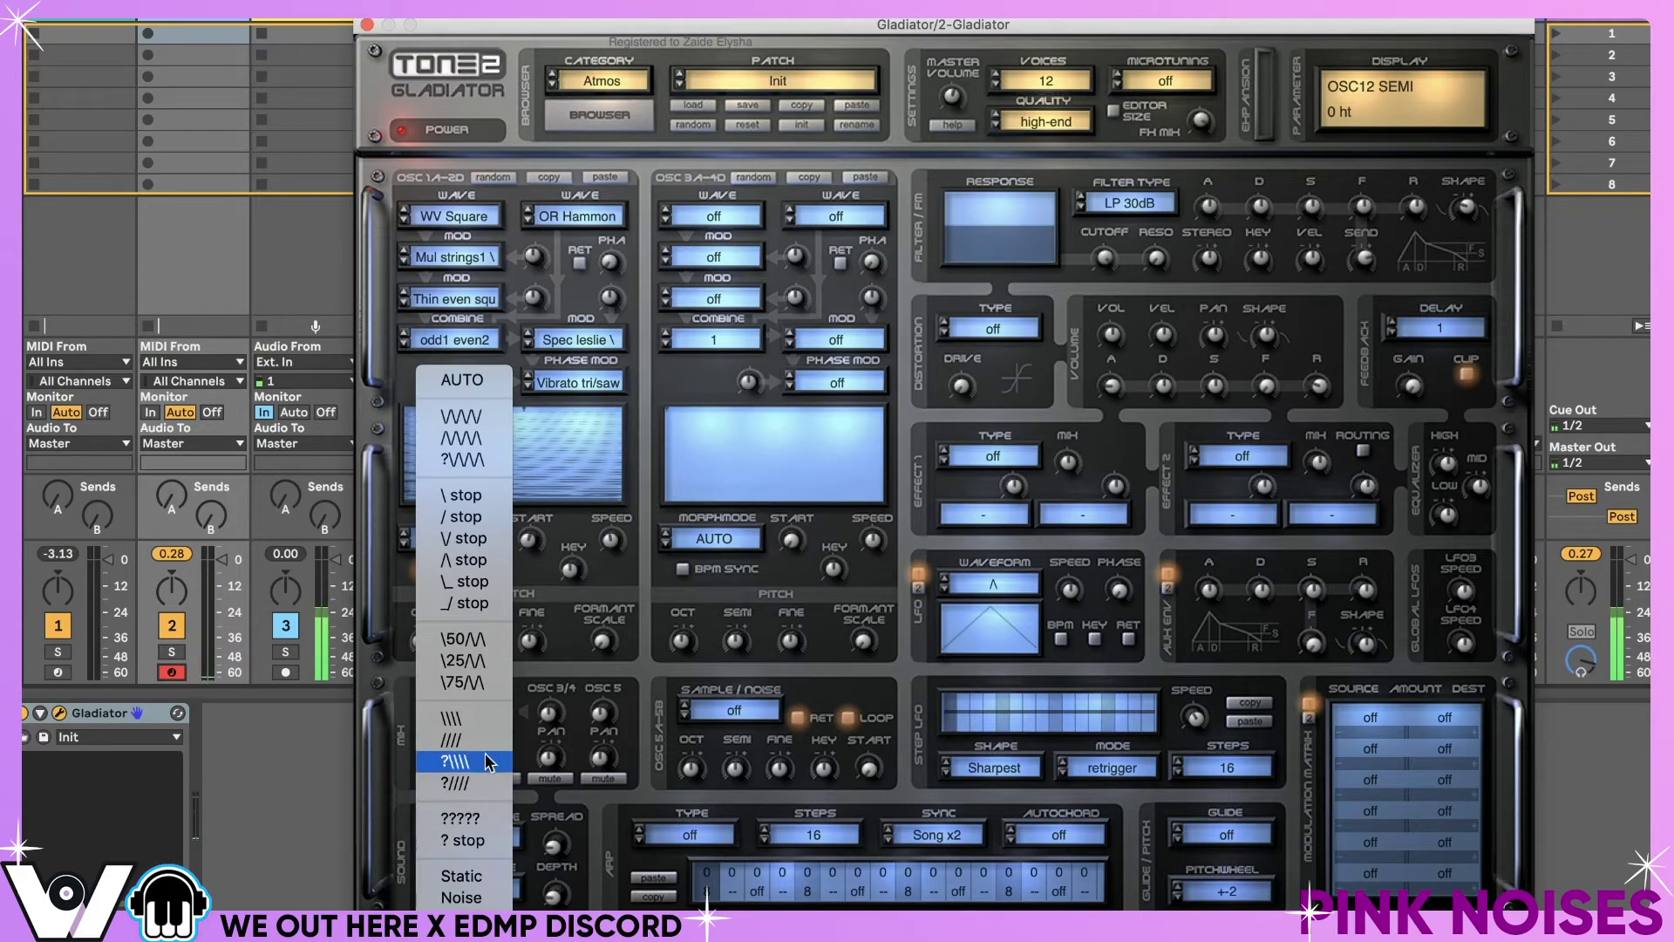
left_click(605, 572)
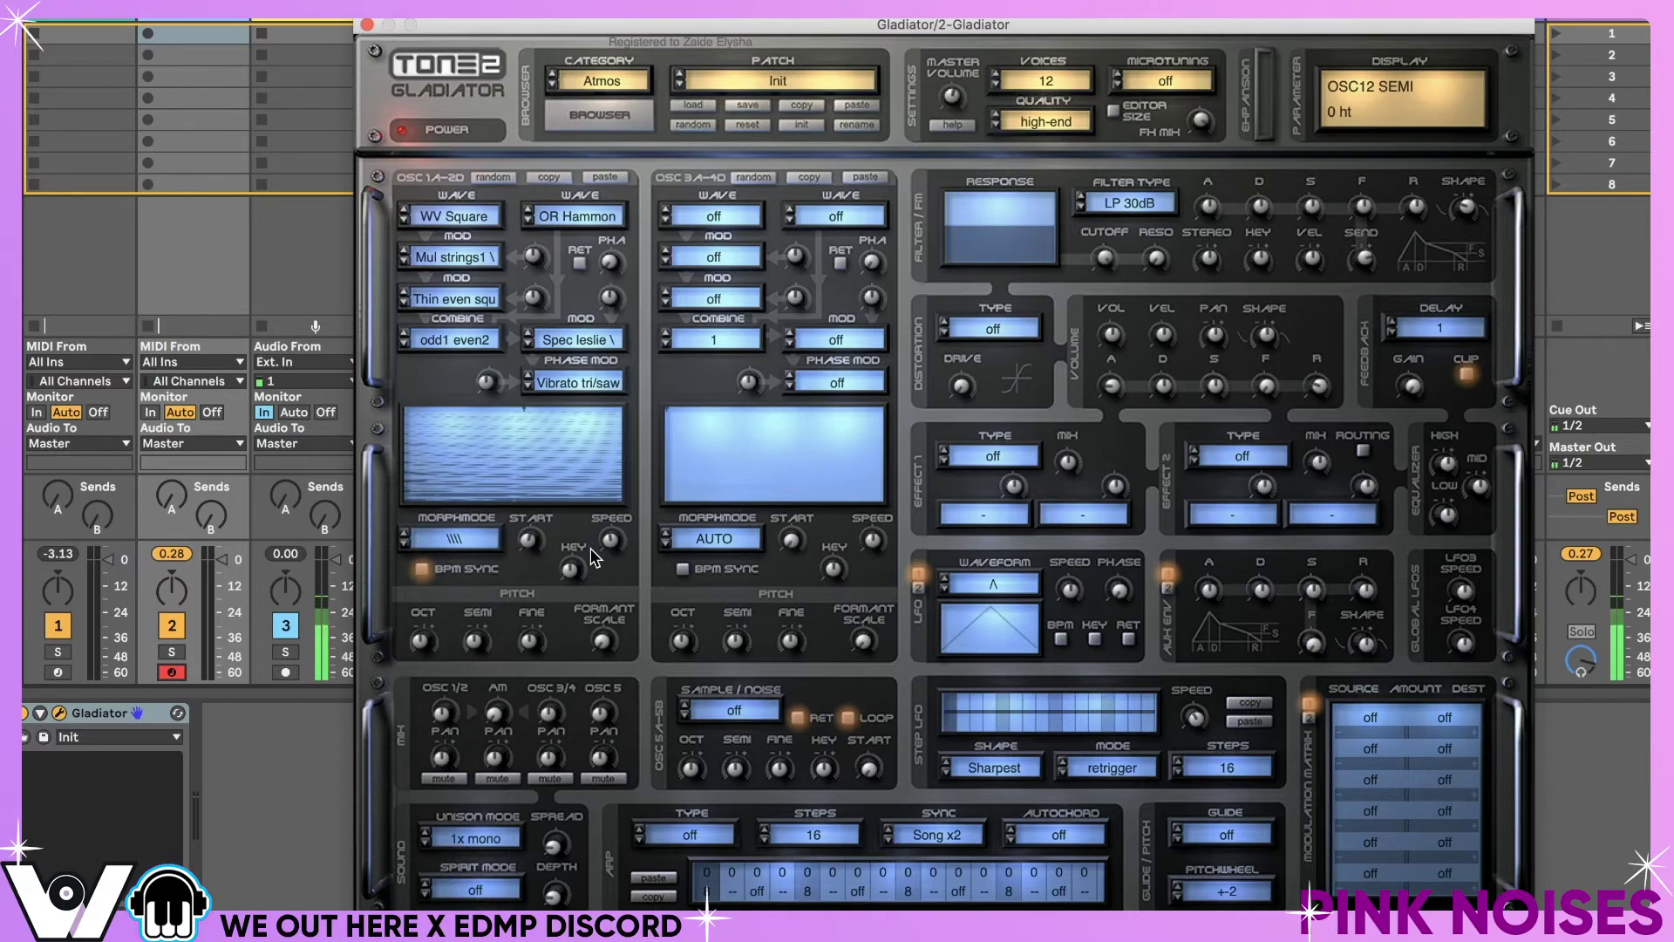
left_click(462, 539)
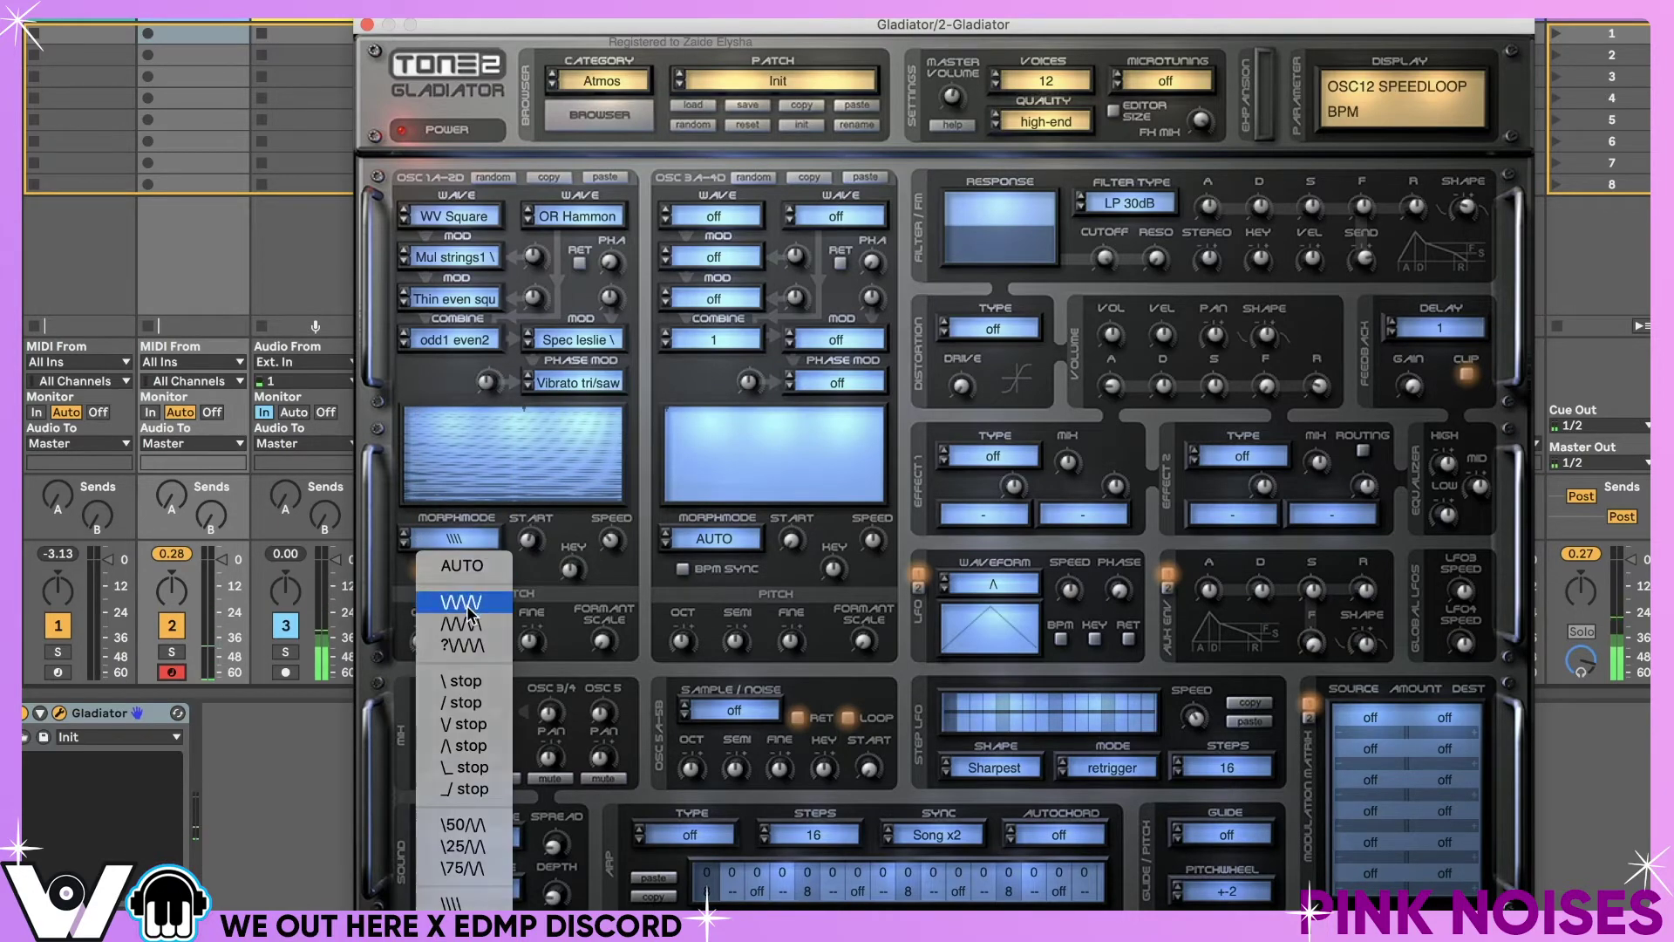
left_click(466, 600)
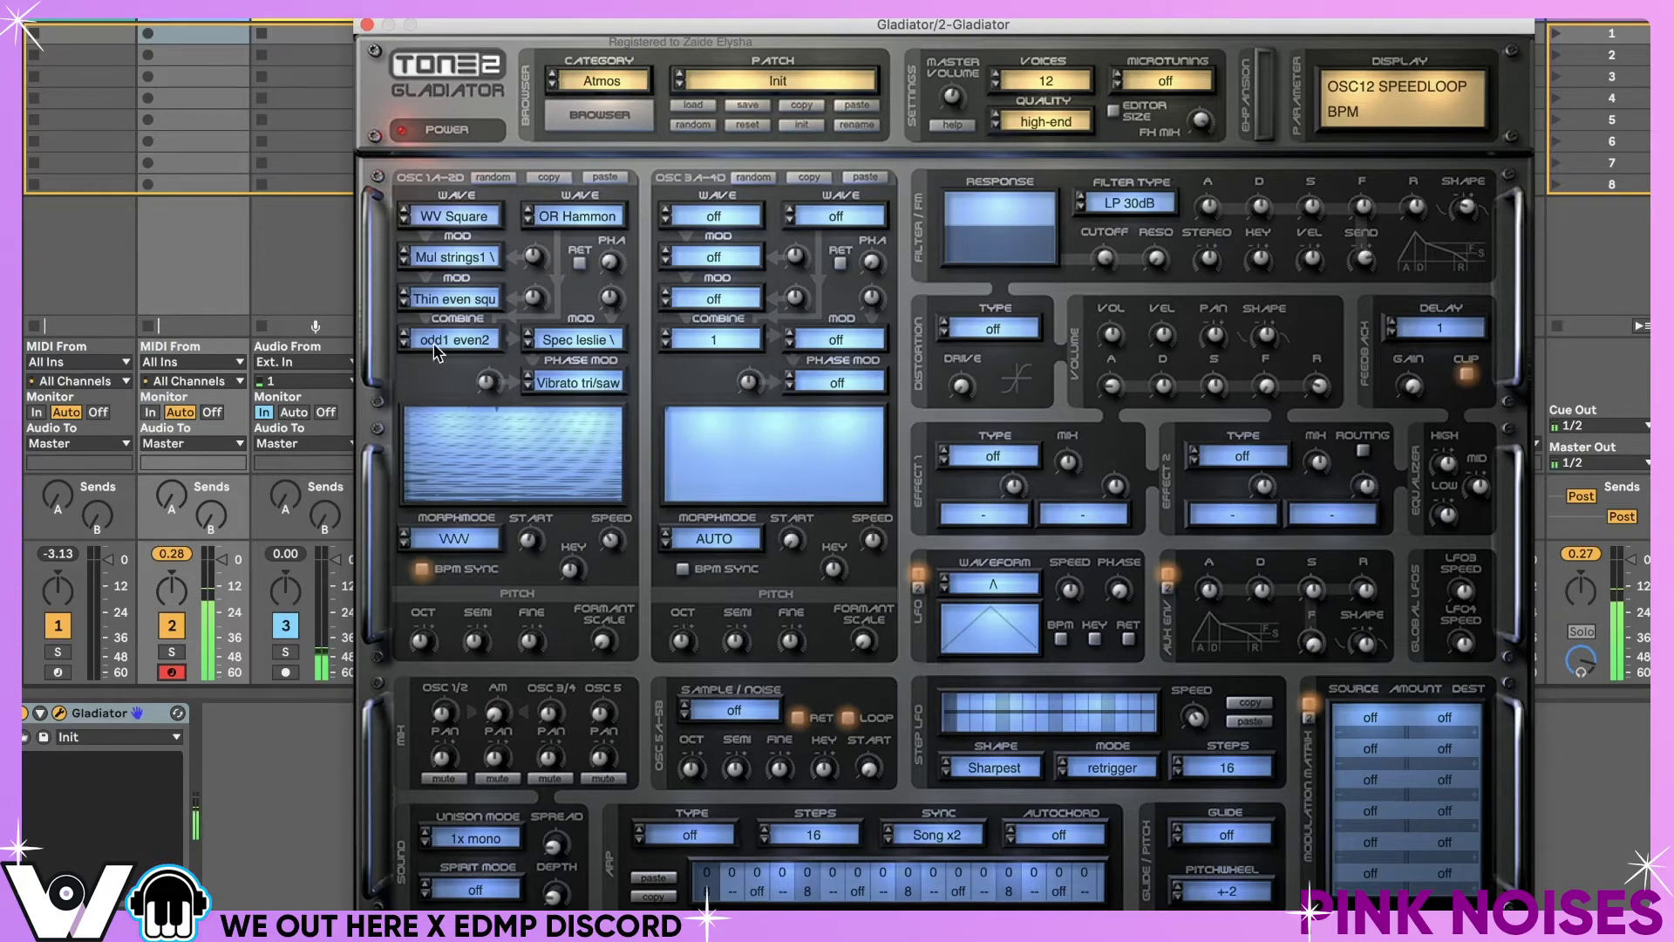
- Audition the first pair's phase modulation types from Fuzzy medium through Vibrato cos hilbert, Phase shift and Zzzap 2 to Even noise, and return to Vibrato tri/saw
left_click(583, 384)
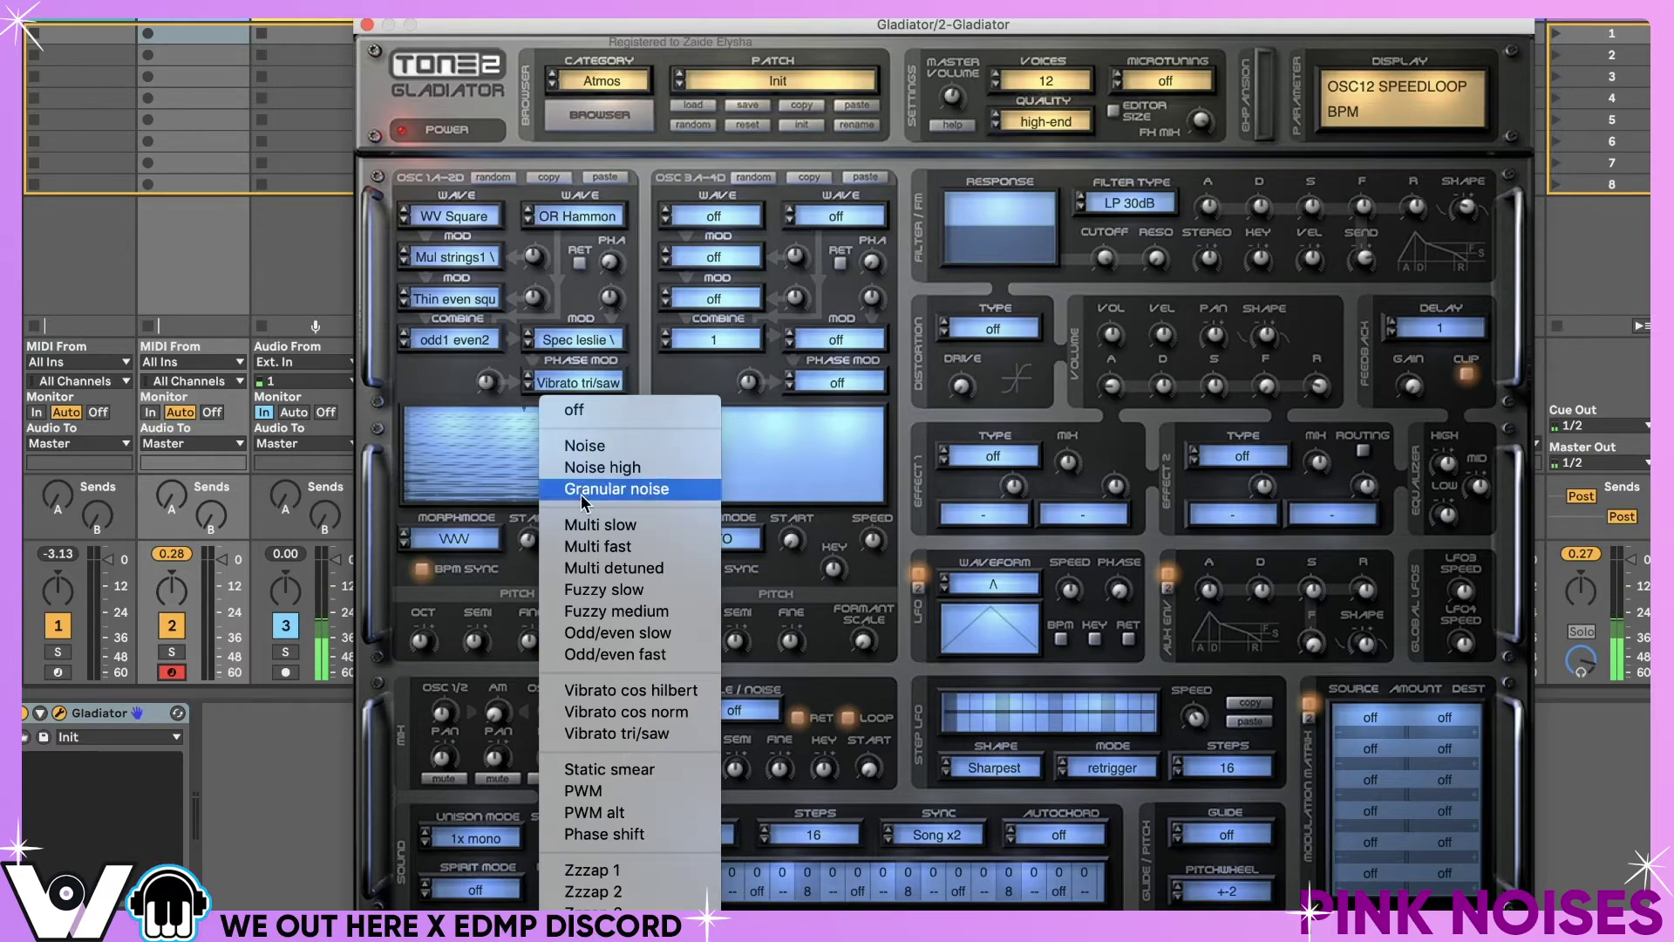
left_click(591, 612)
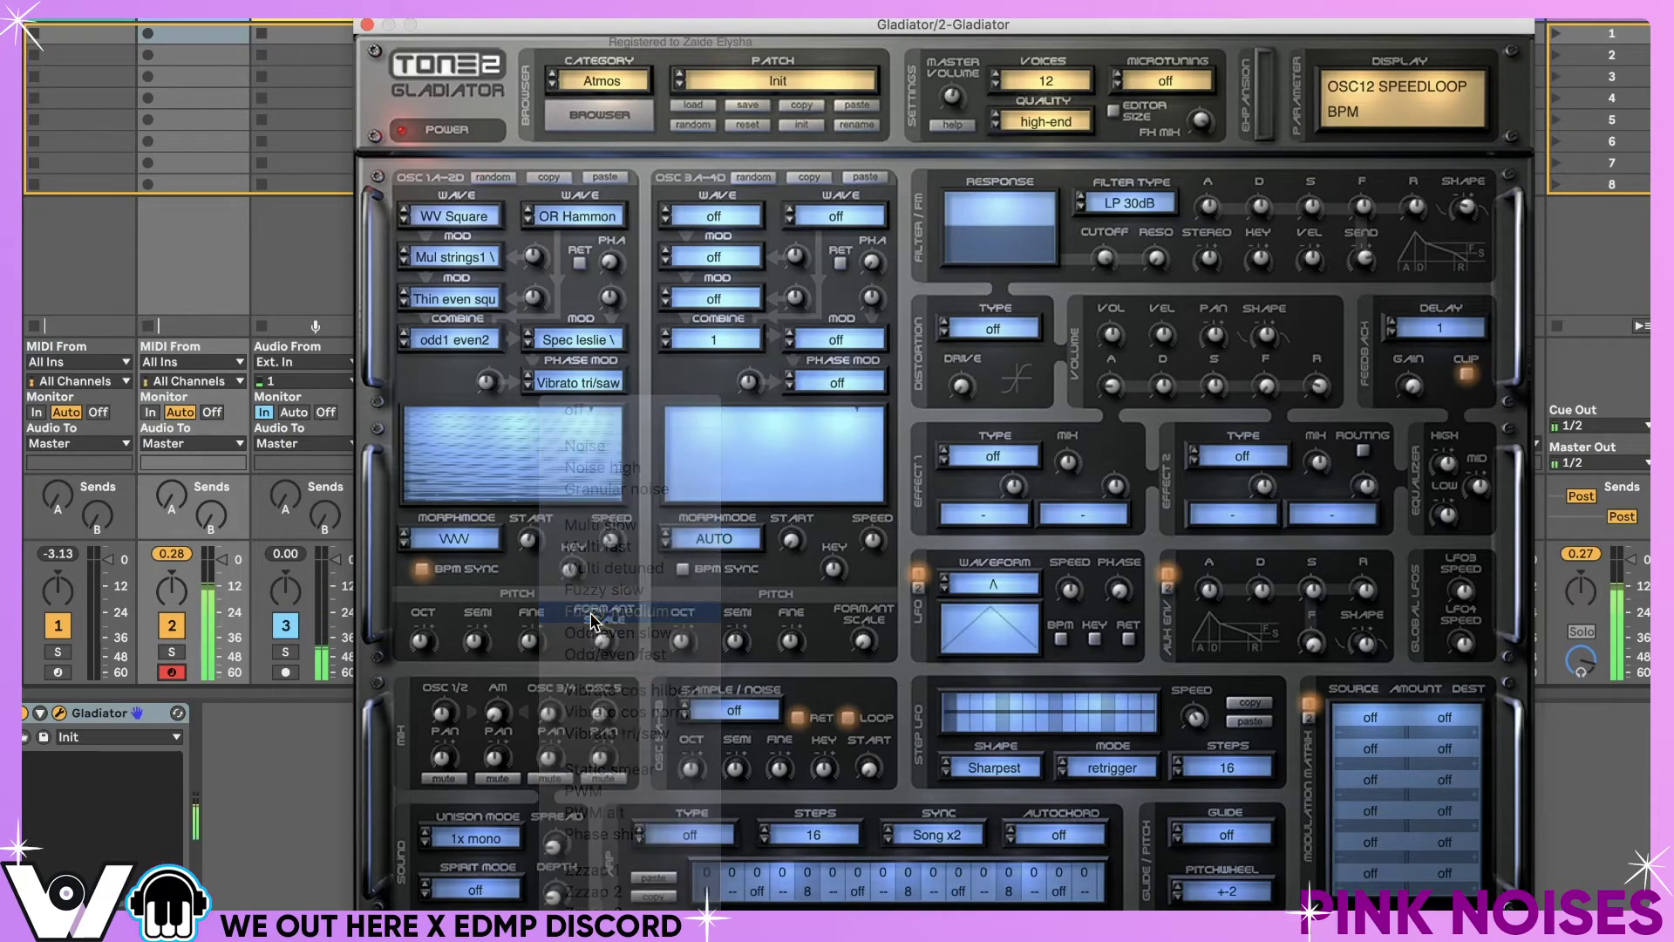
left_click(530, 385)
left_click(530, 384)
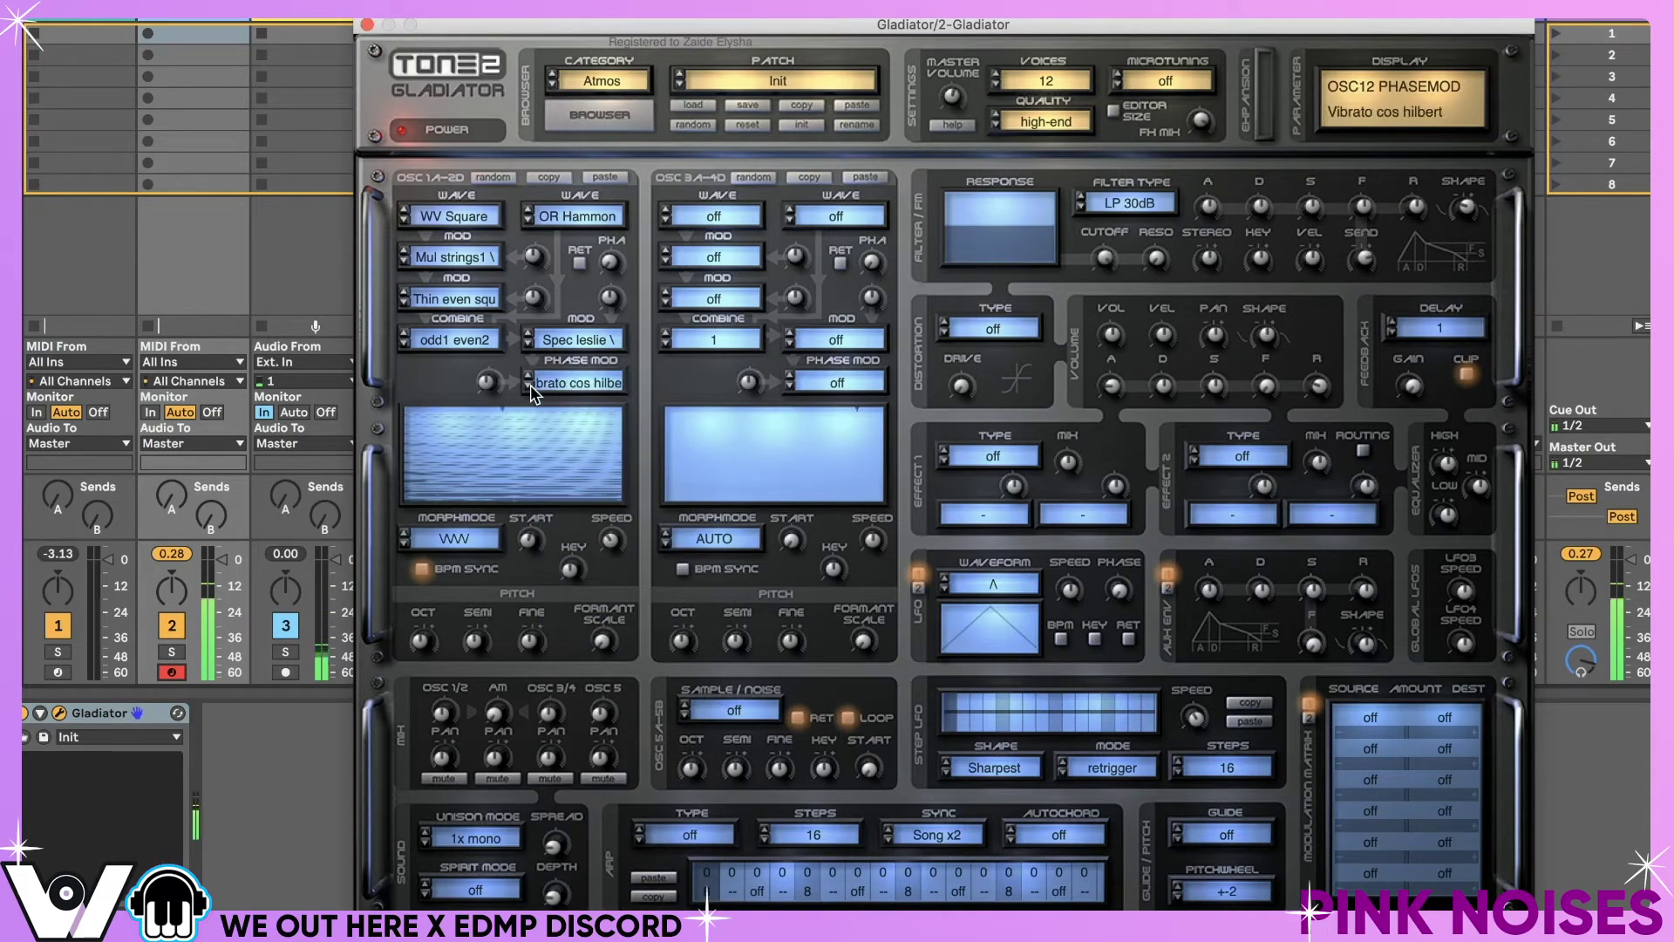
left_click(531, 385)
left_click(530, 385)
left_click(530, 385)
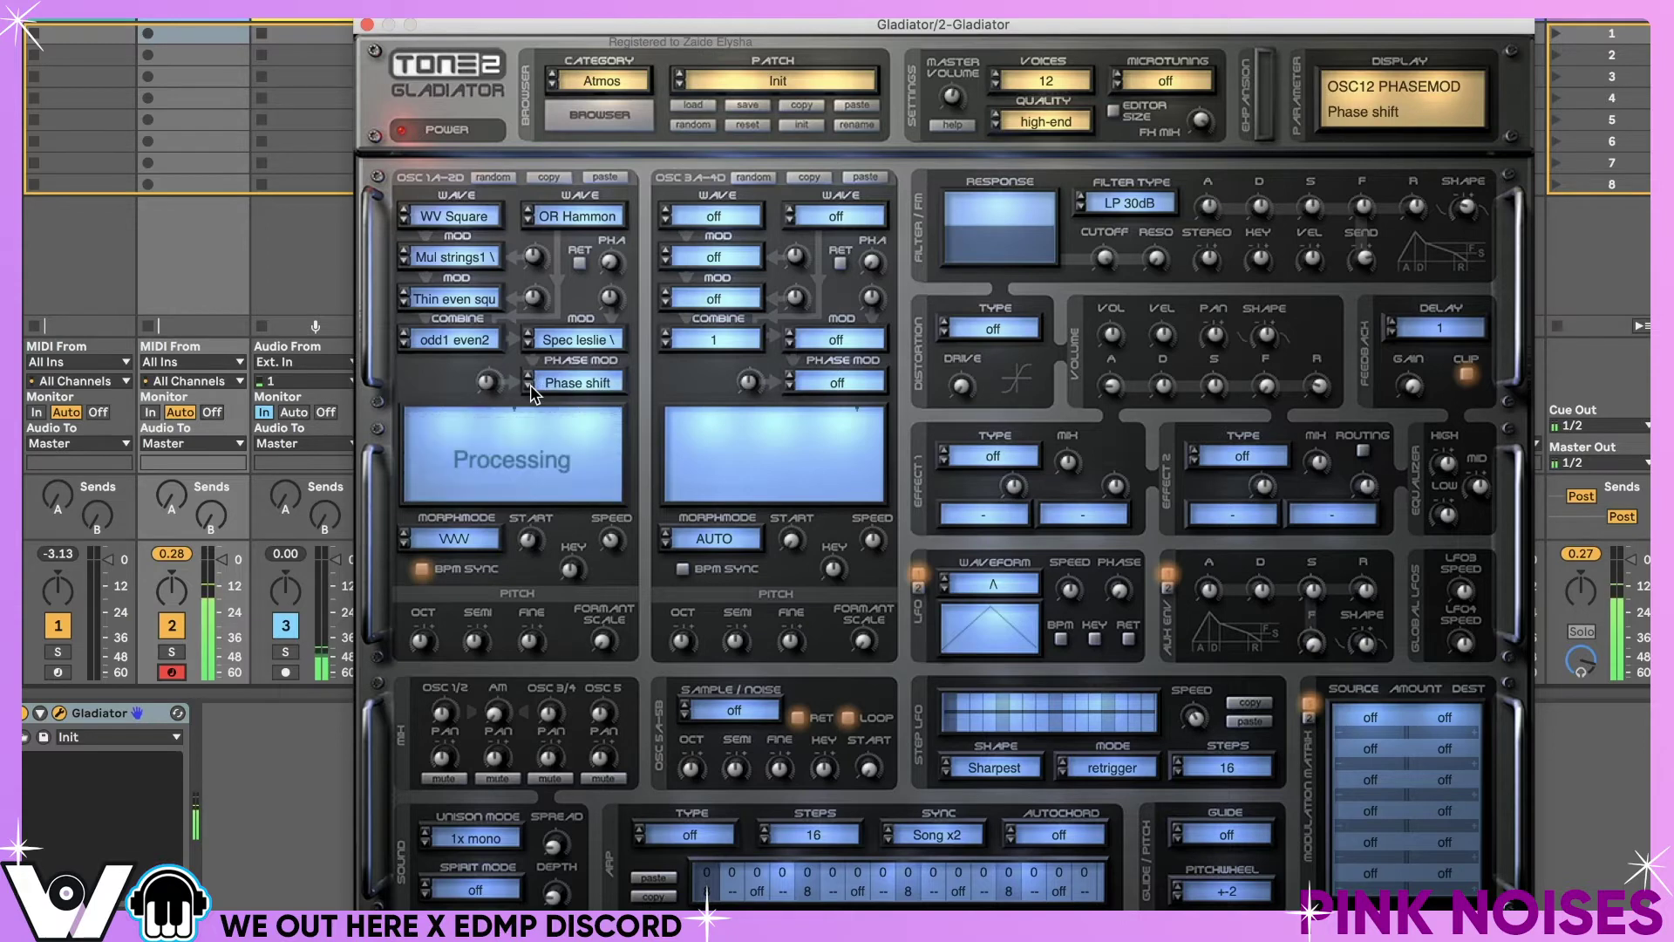
left_click(530, 384)
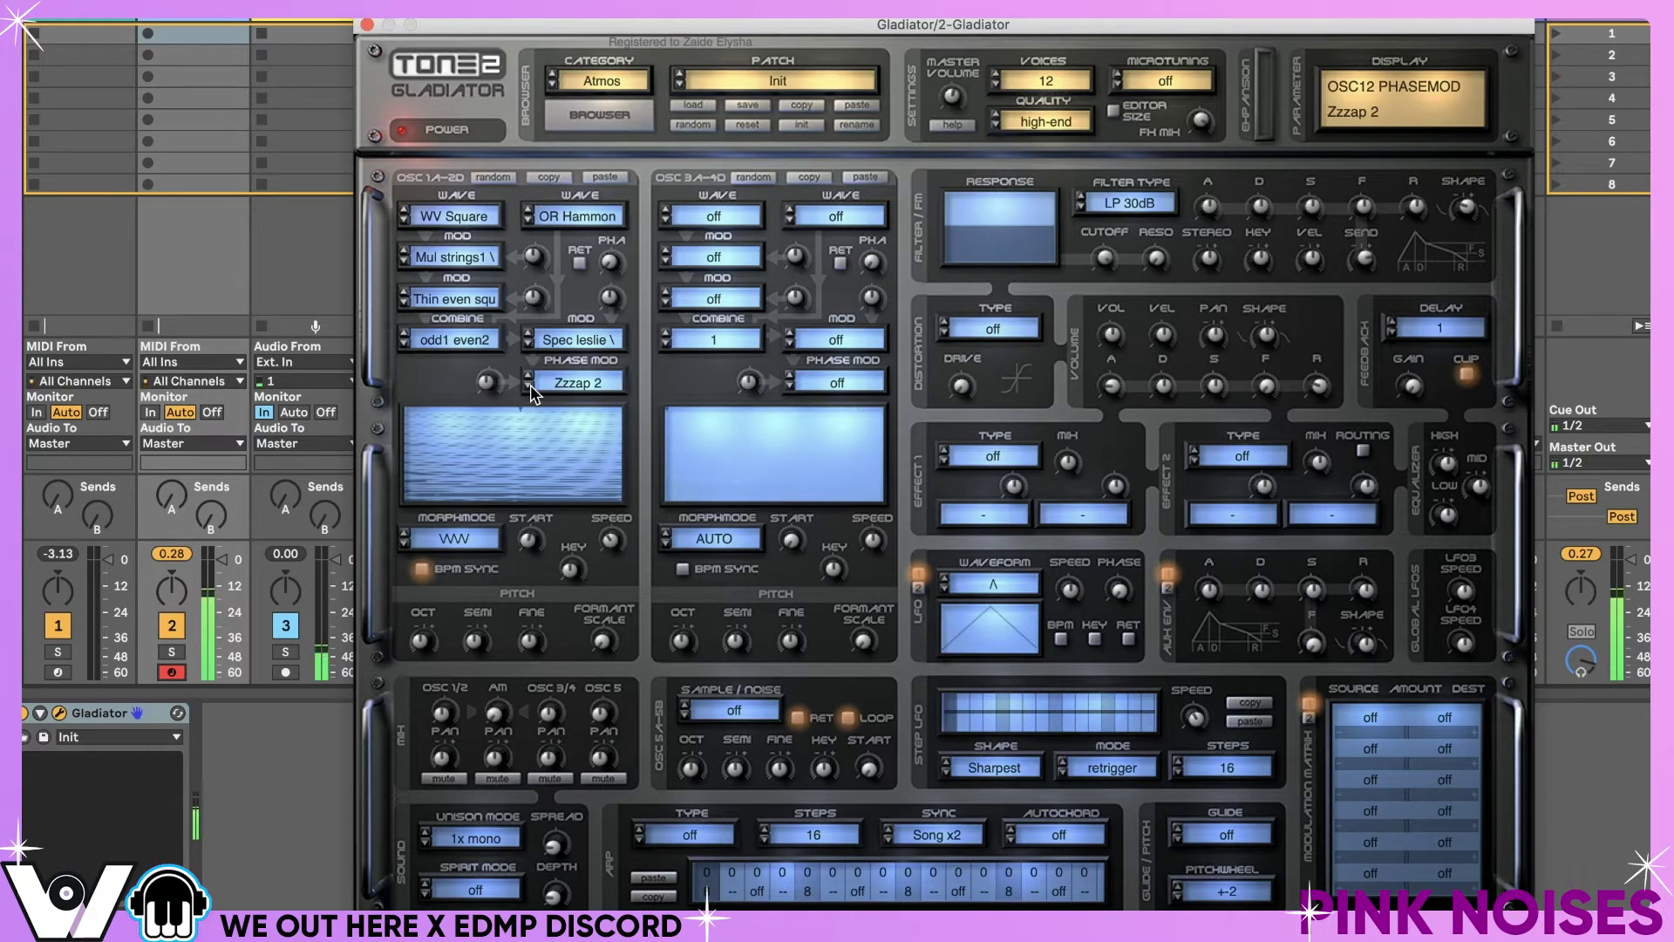
left_click(530, 385)
left_click(530, 385)
left_click(567, 383)
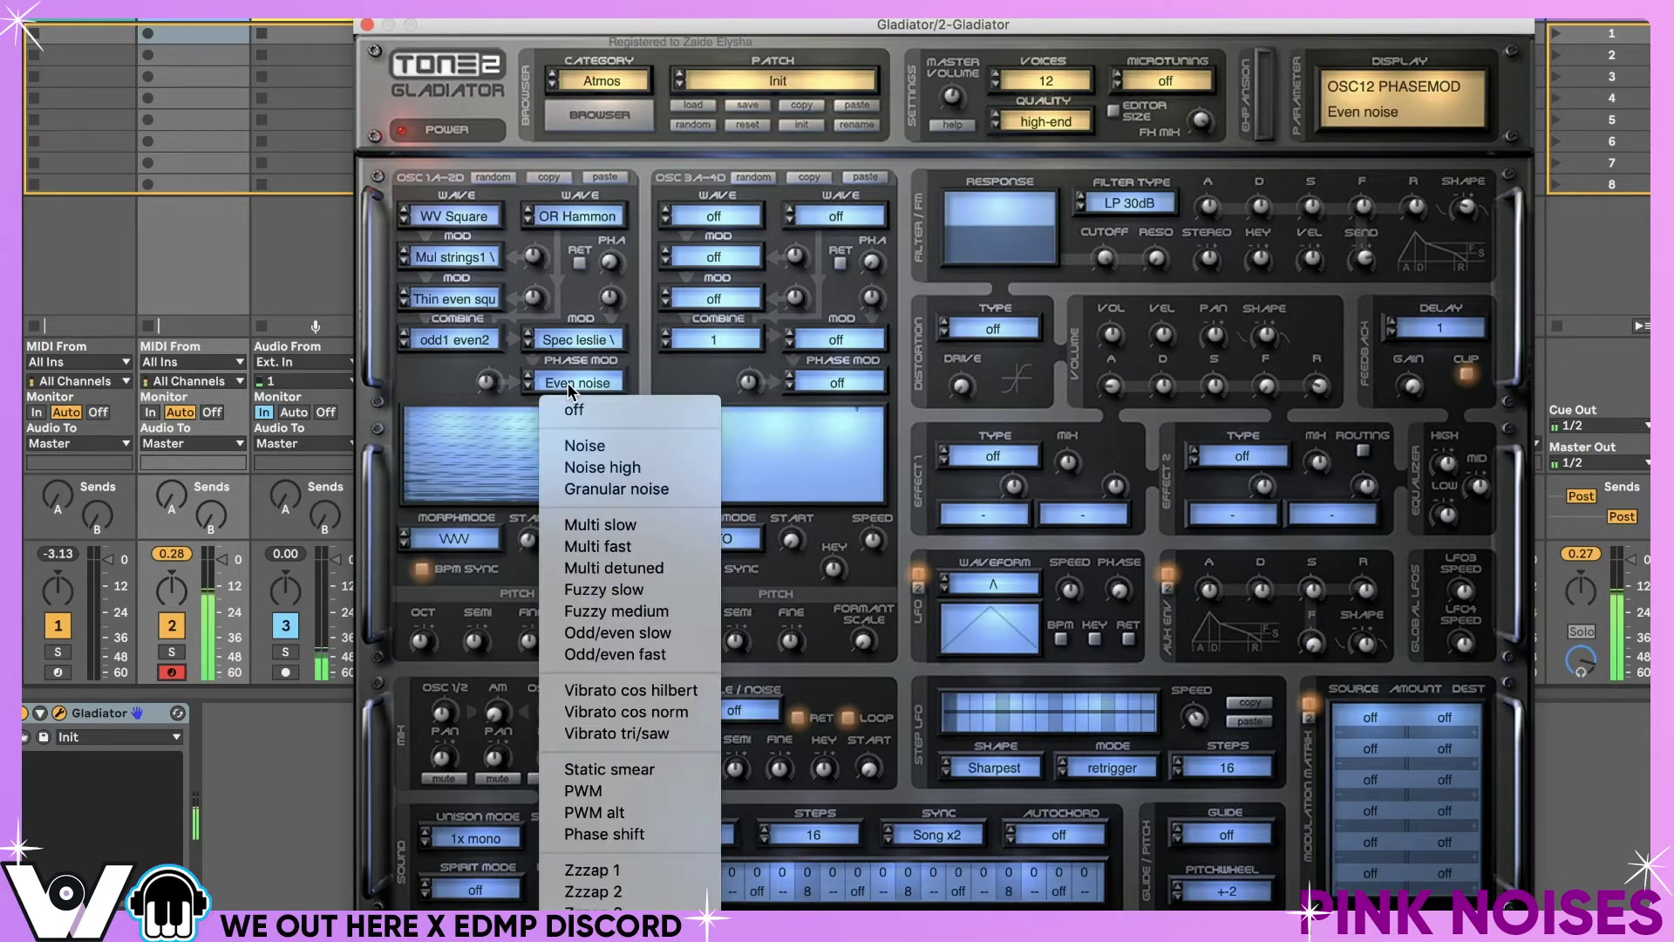
left_click(625, 735)
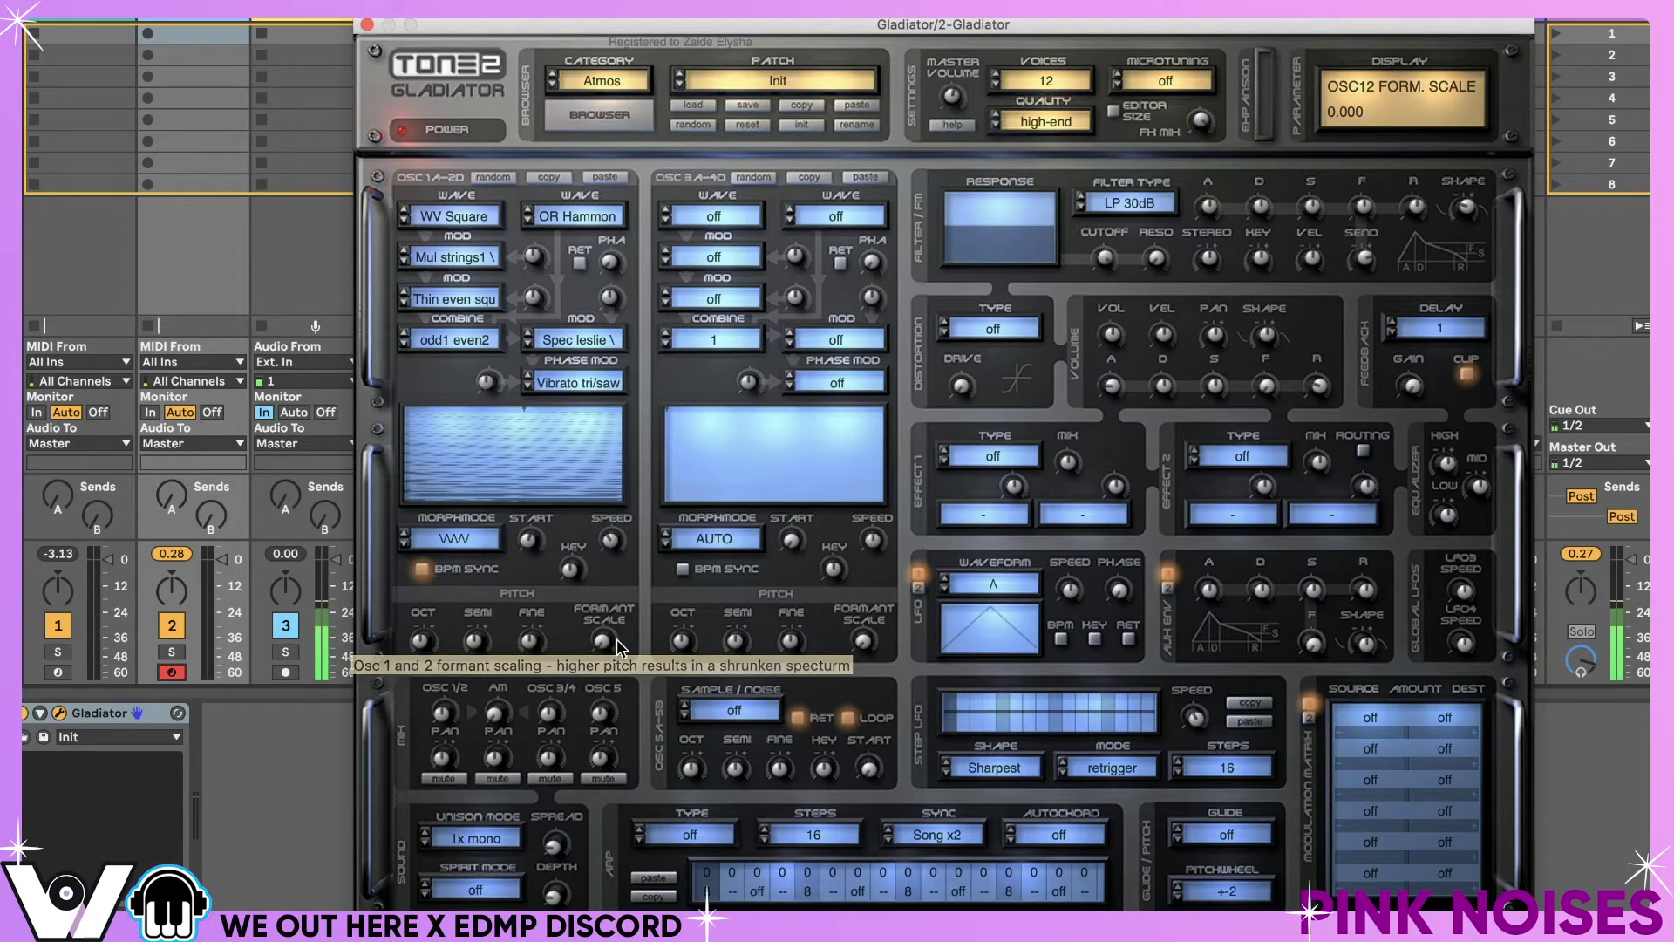
- Raise the formant scale of the first oscillator pair to about 0.275
mouse_move(619, 647)
left_mouse_down()
mouse_move(610, 602)
mouse_move(610, 642)
mouse_move(613, 625)
left_mouse_up()
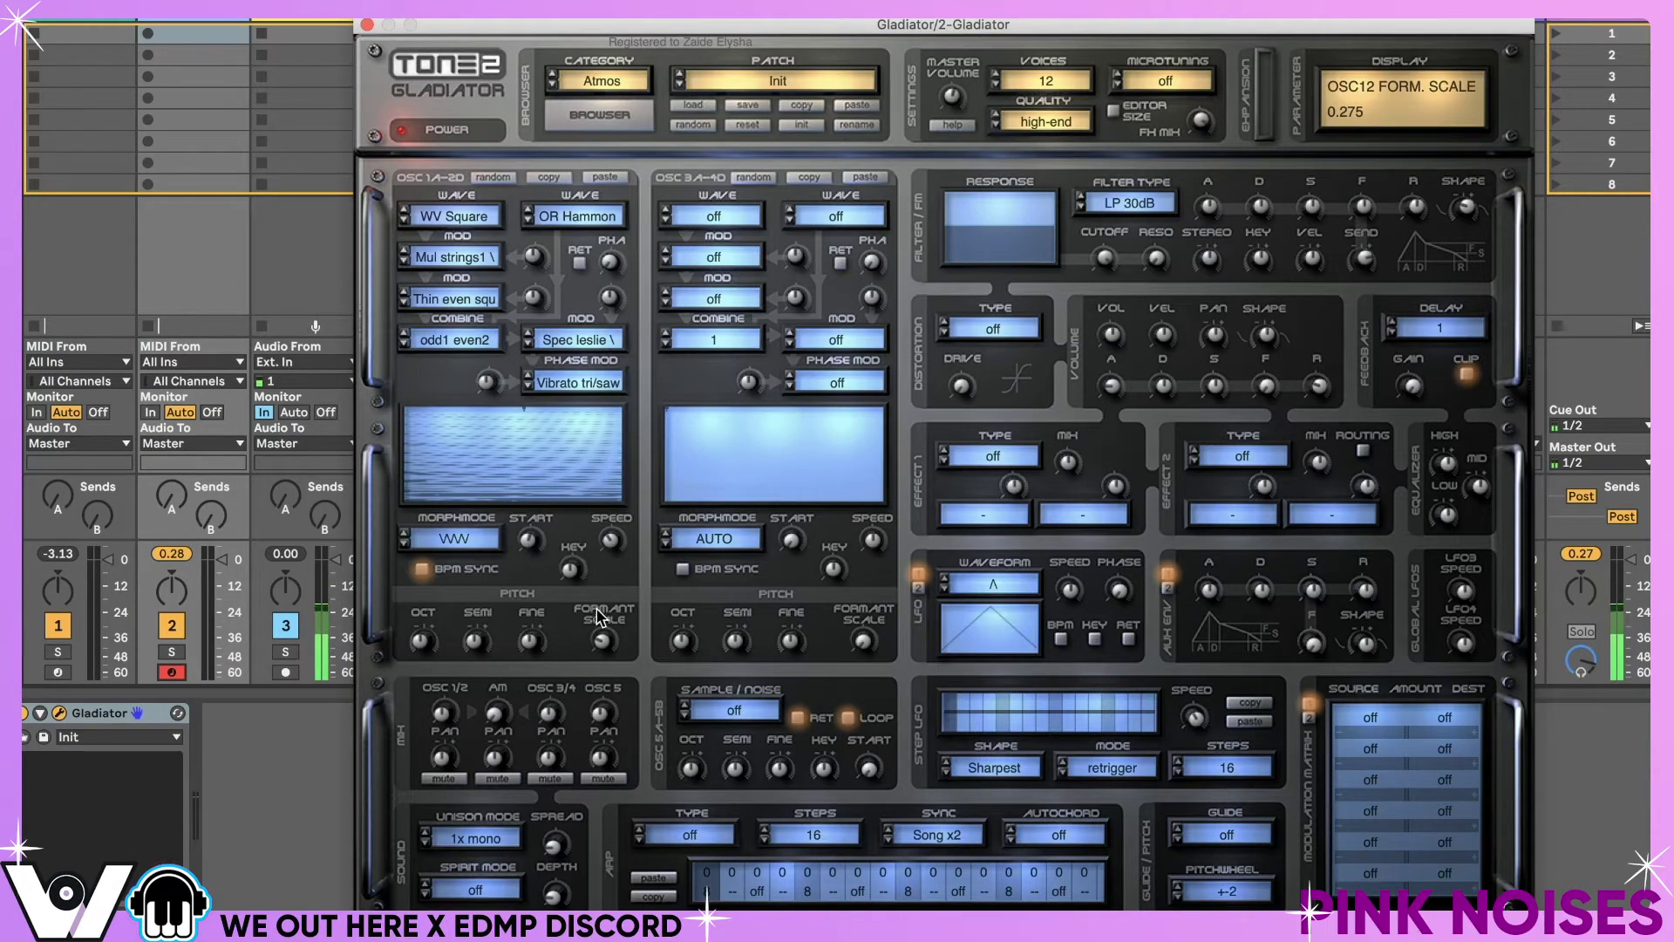
- Adjust the first oscillator pair's formant scale, then set its lower modifier to Mix subosc, phase modulation to Phase shift and combined modifier to Thin random
left_click_drag(609, 633, 588, 602)
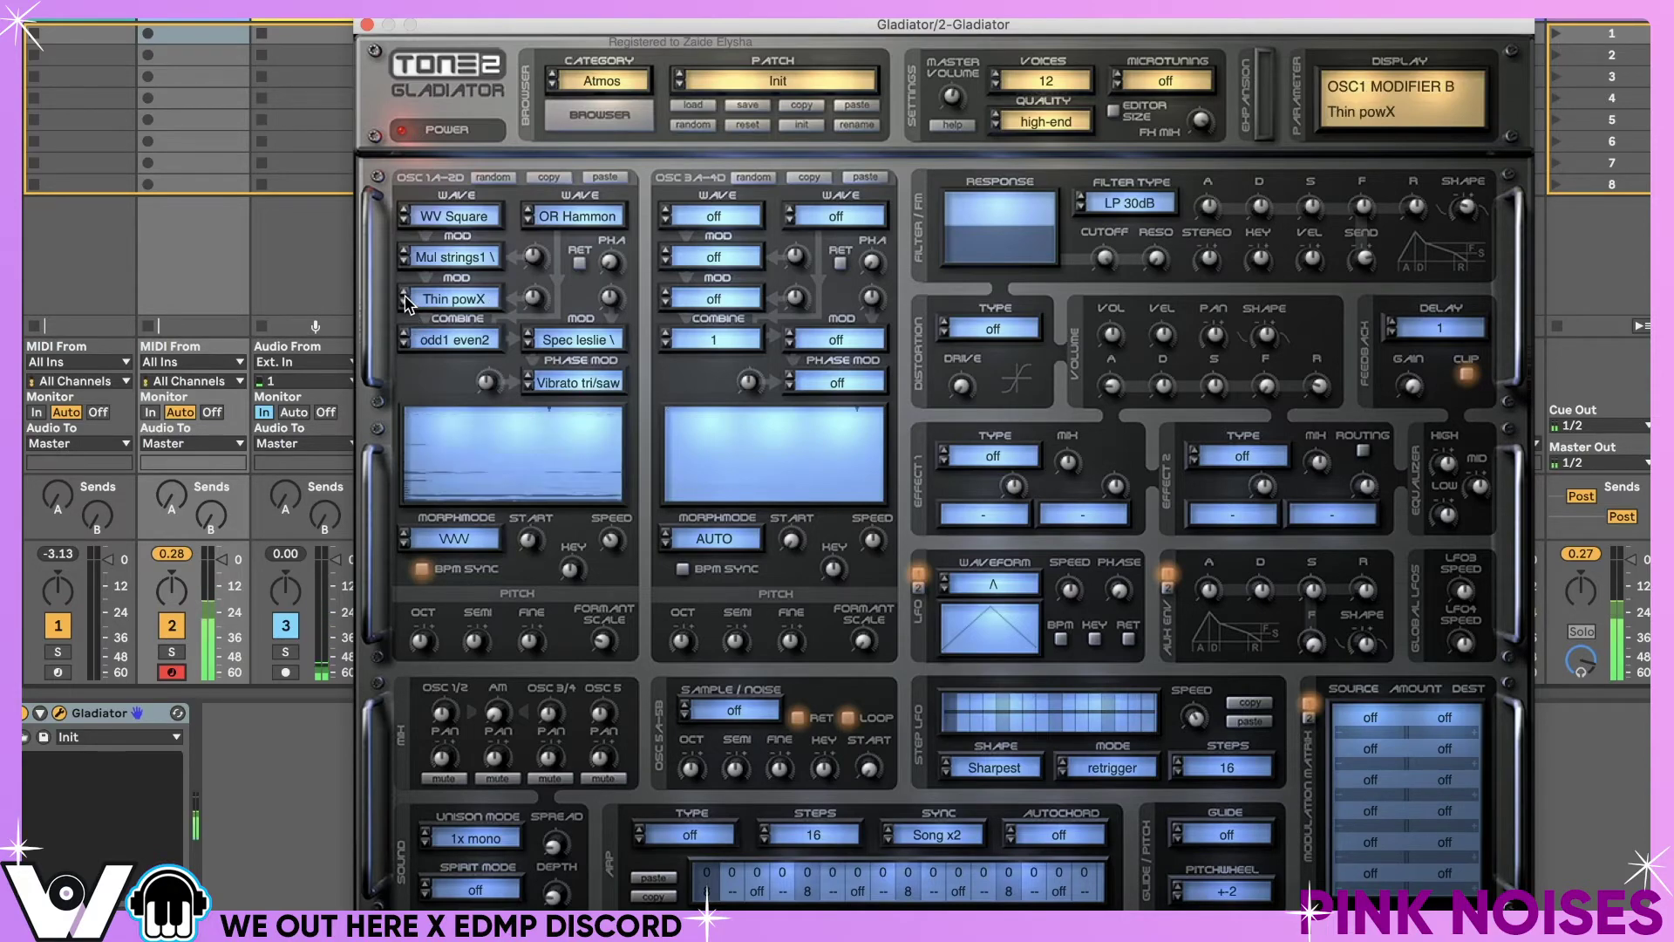
left_click(435, 296)
left_click(545, 386)
left_click(449, 300)
left_click(501, 379)
left_click(530, 384)
left_click(545, 341)
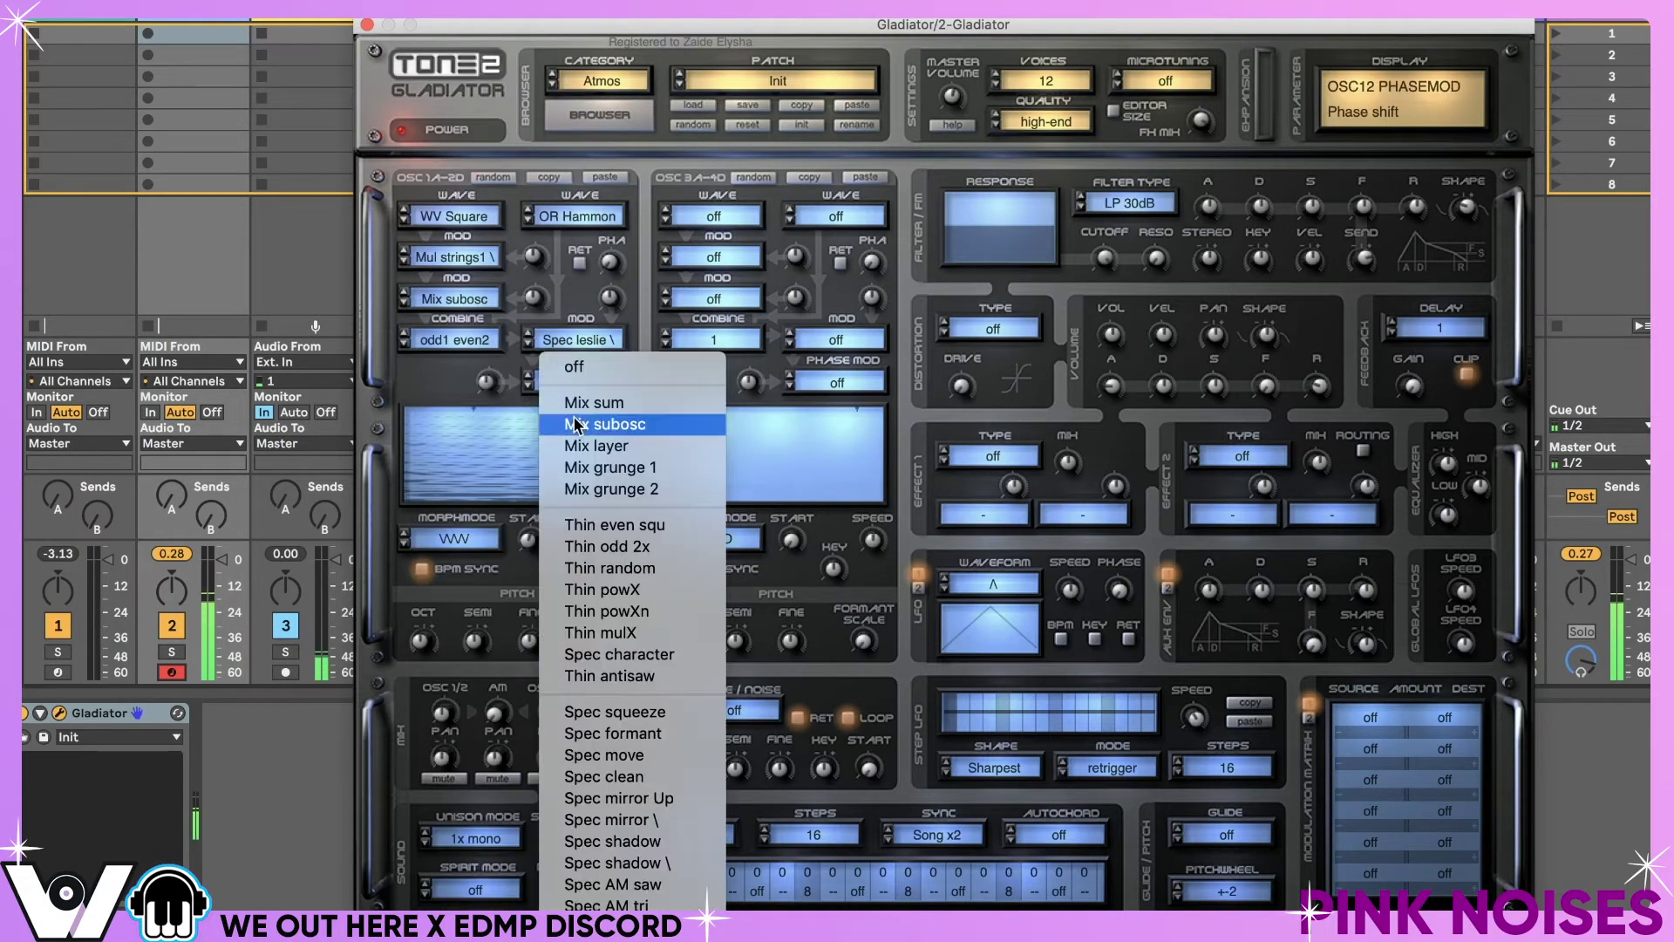
left_click(571, 569)
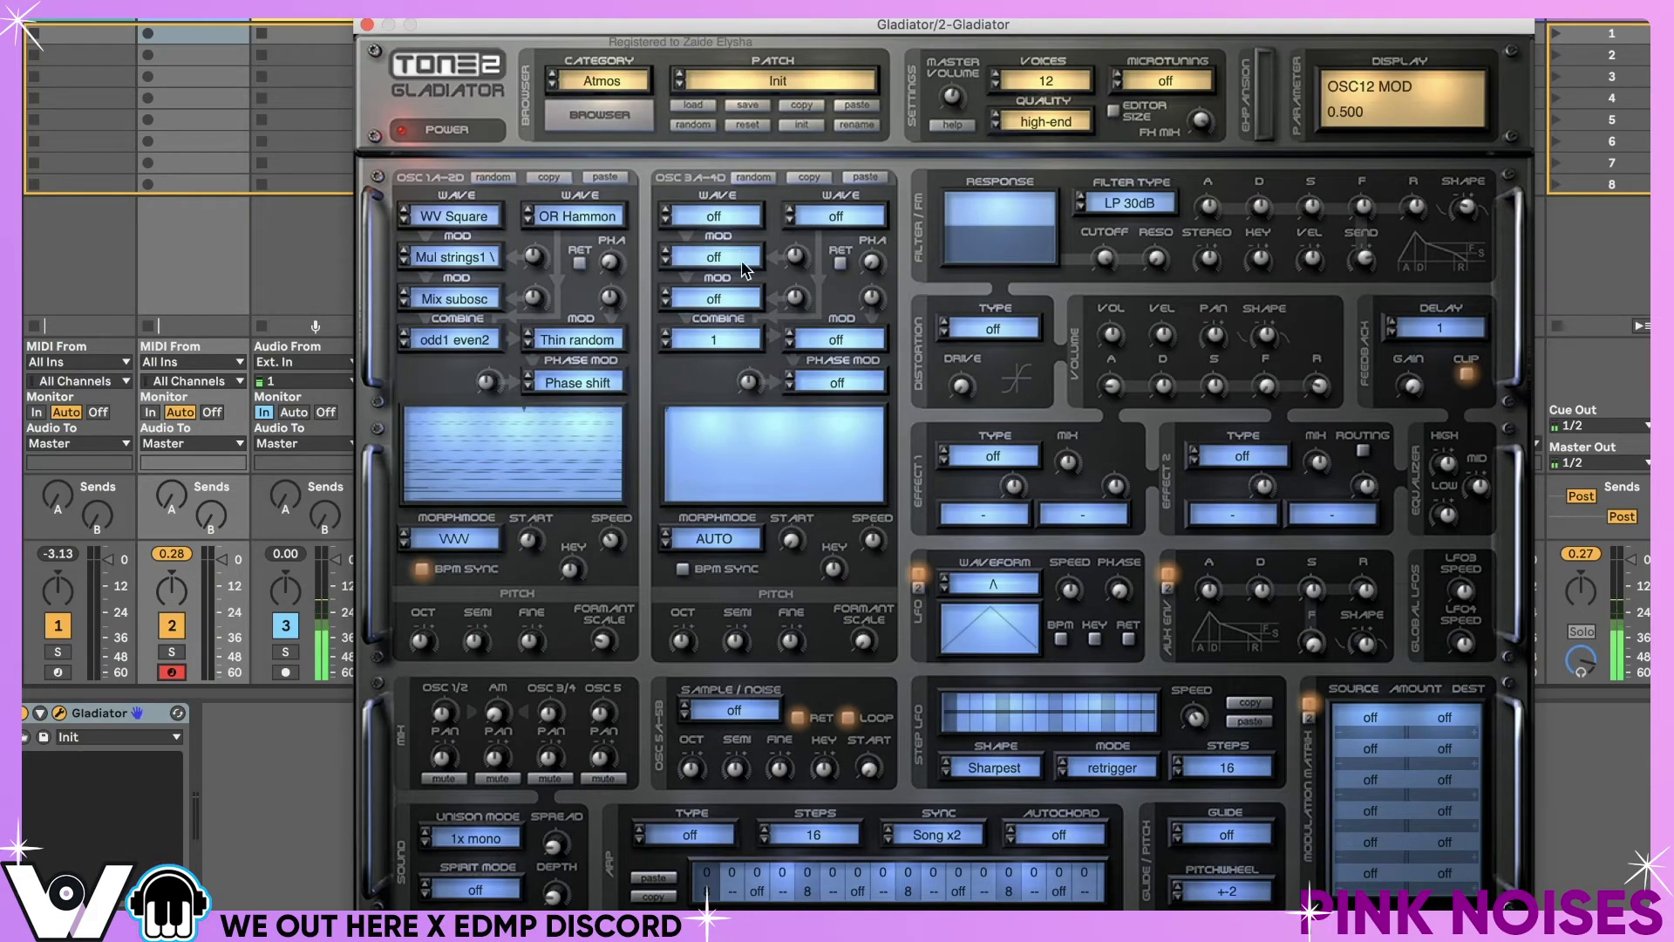
- Set oscillator 3's waveform to WV Square3x and the second pair's combine mode to 1+2
left_click(681, 217)
left_click(742, 526)
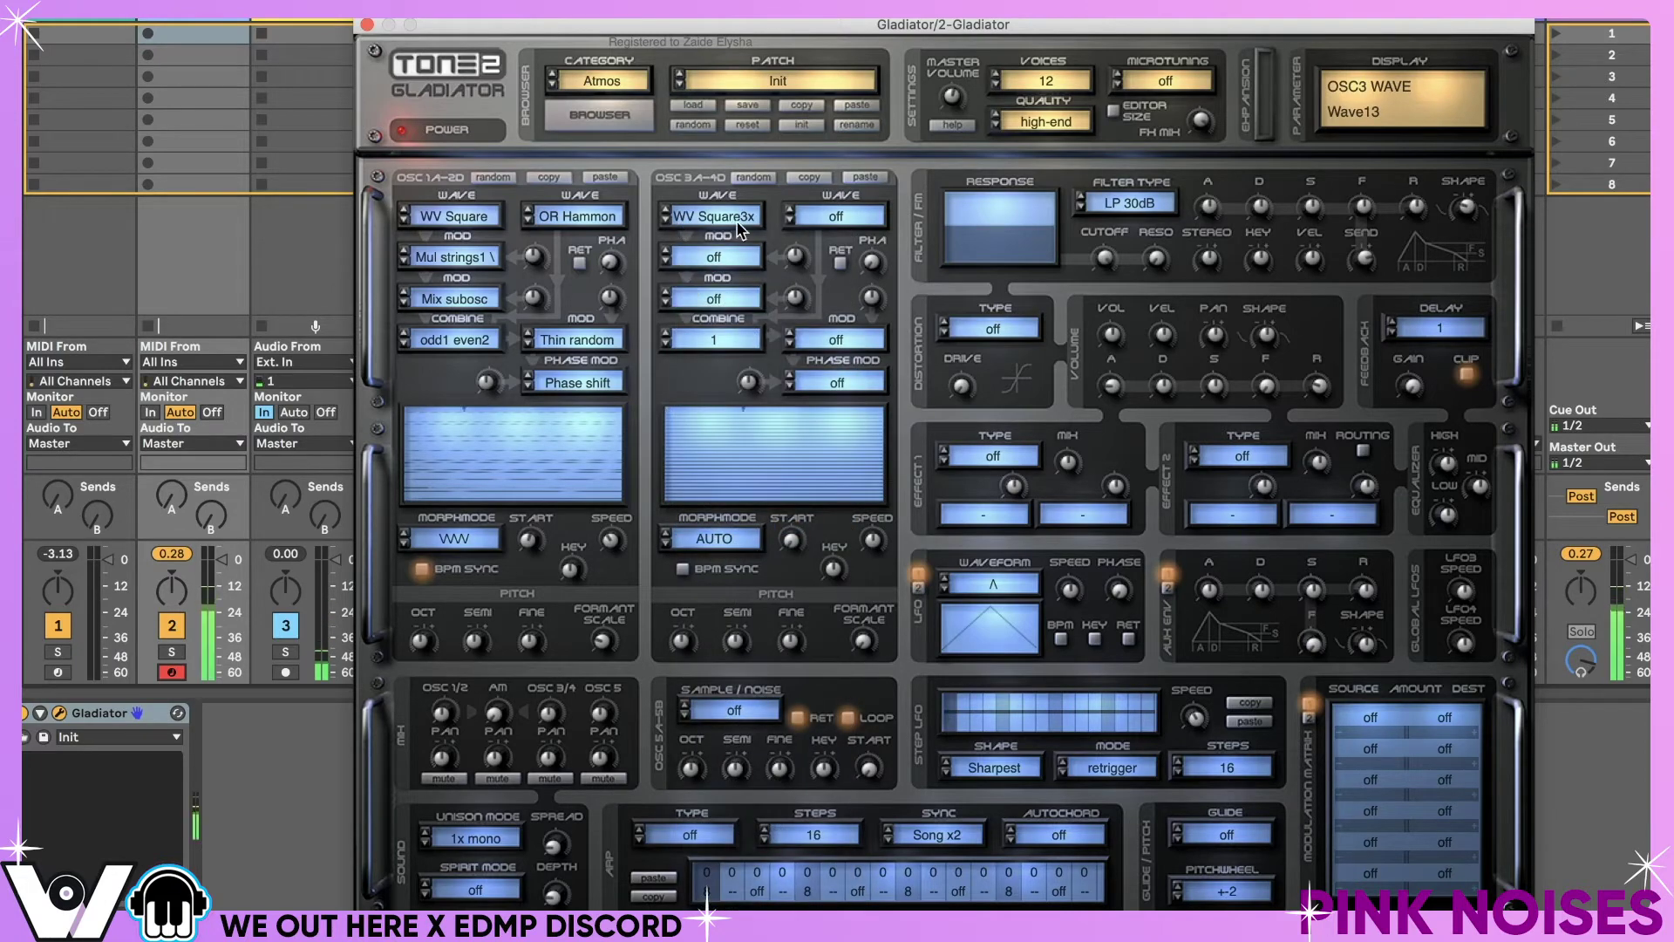
left_click(664, 344)
left_click(666, 346)
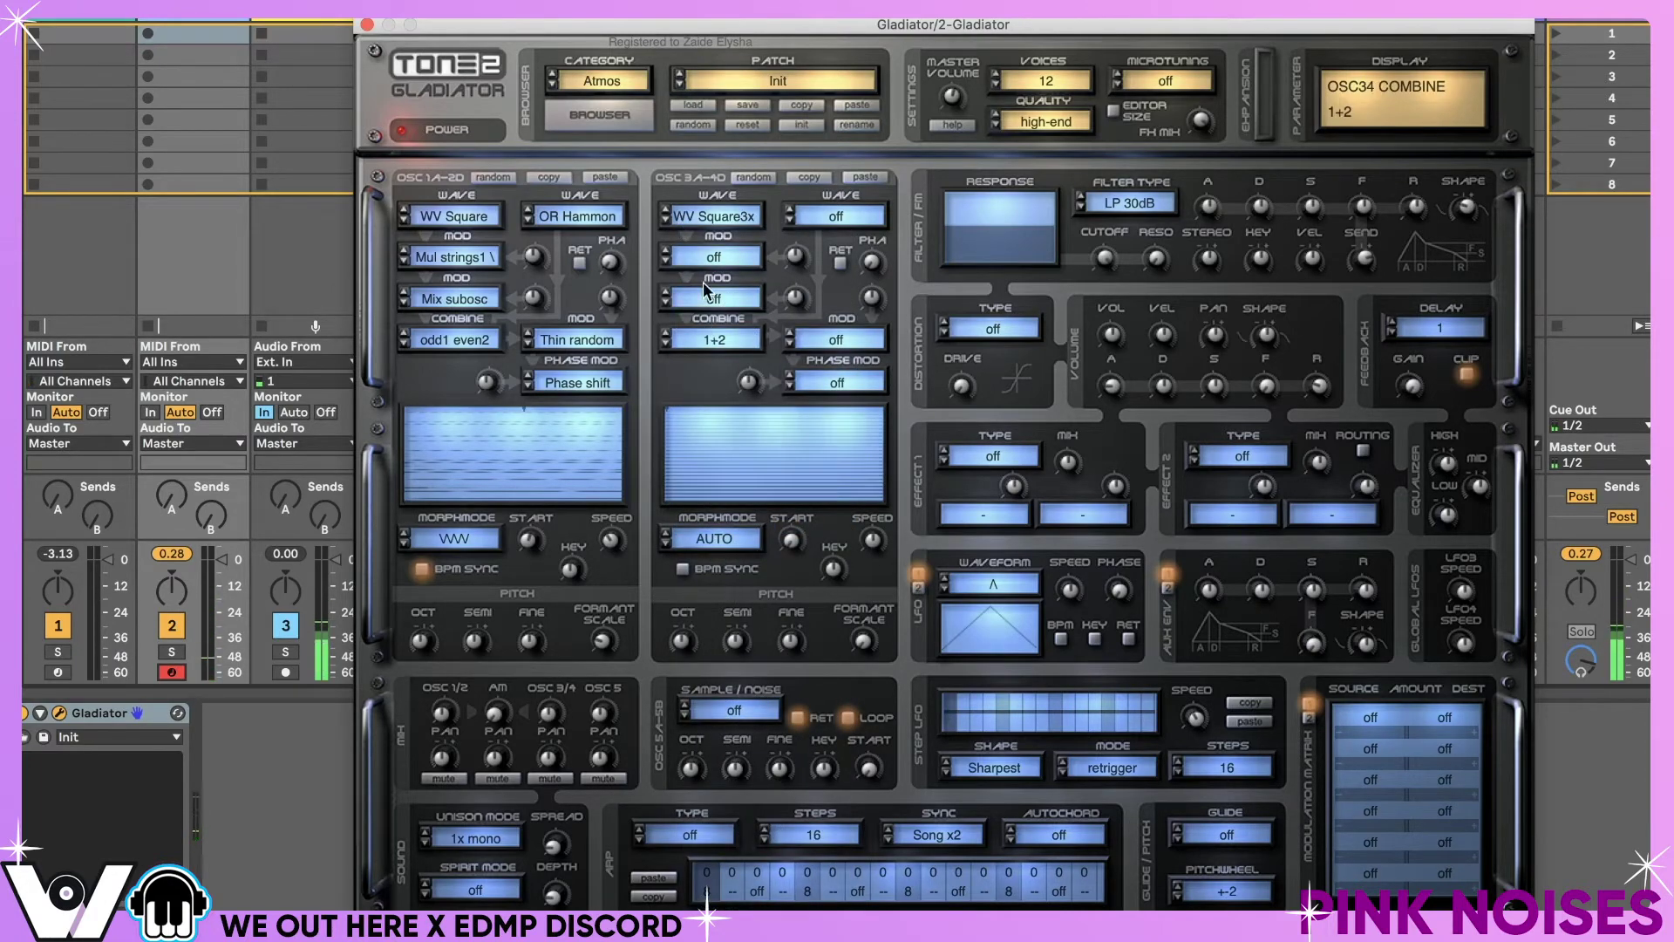
- Audition oscillator 4's waveforms one by one from WV Saw through WV Square and WV Pulse 12, ending on WV Comb
left_click(797, 218)
left_click(795, 218)
left_click(791, 219)
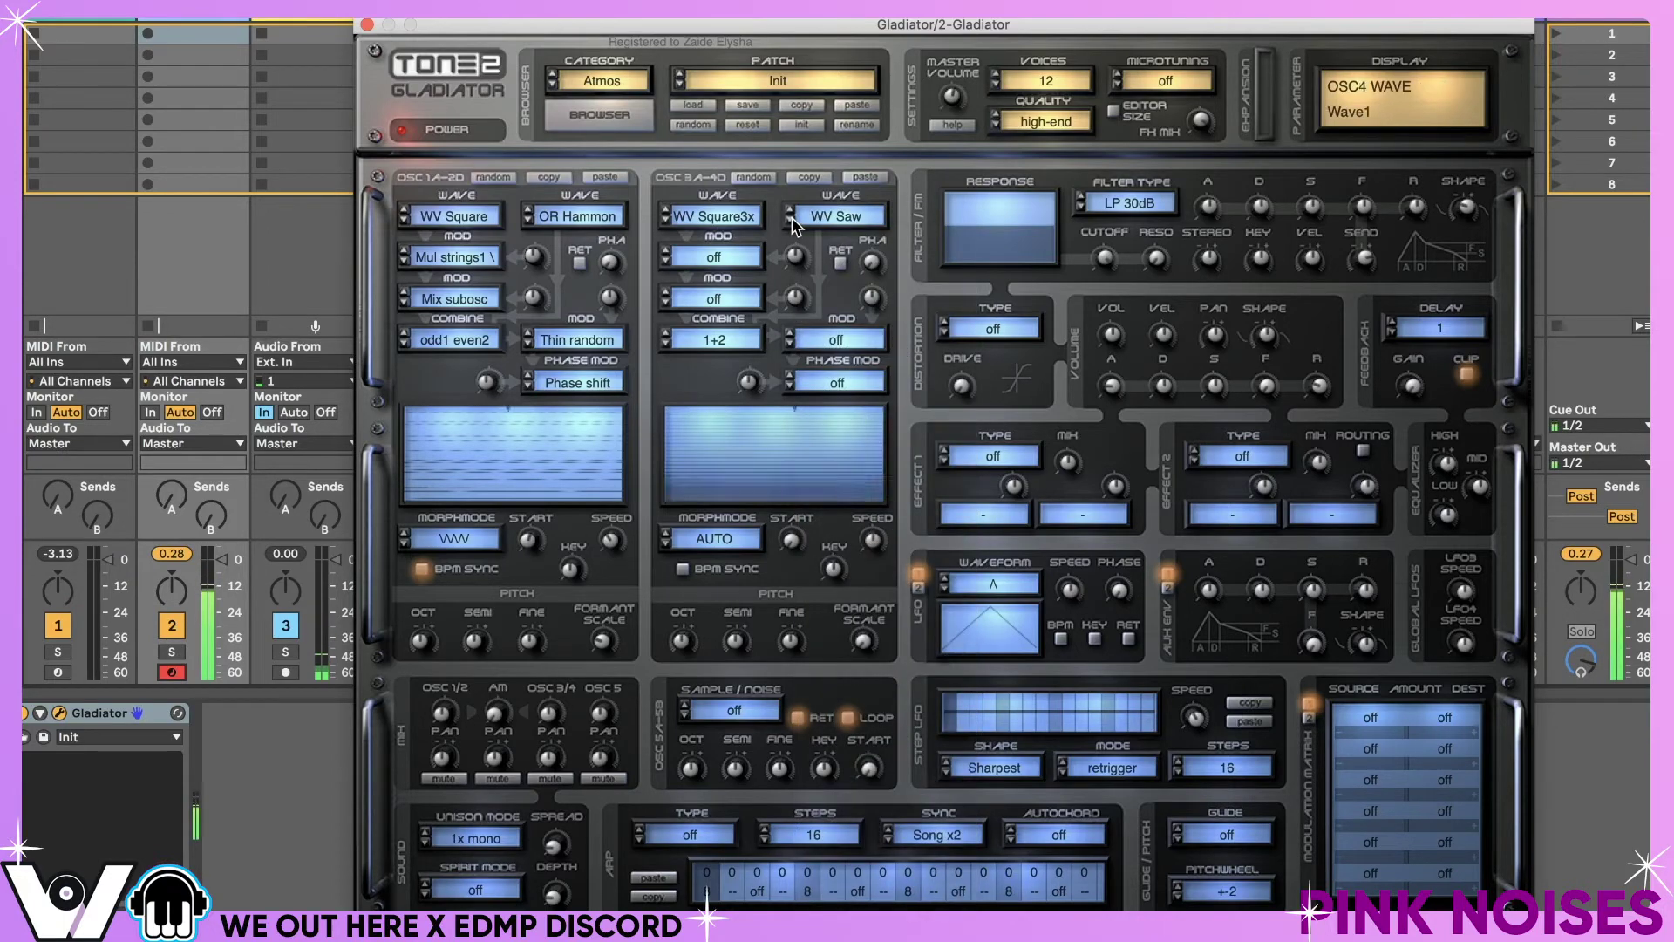
left_click(792, 218)
left_click(792, 219)
left_click(791, 219)
left_click(791, 219)
left_click(792, 221)
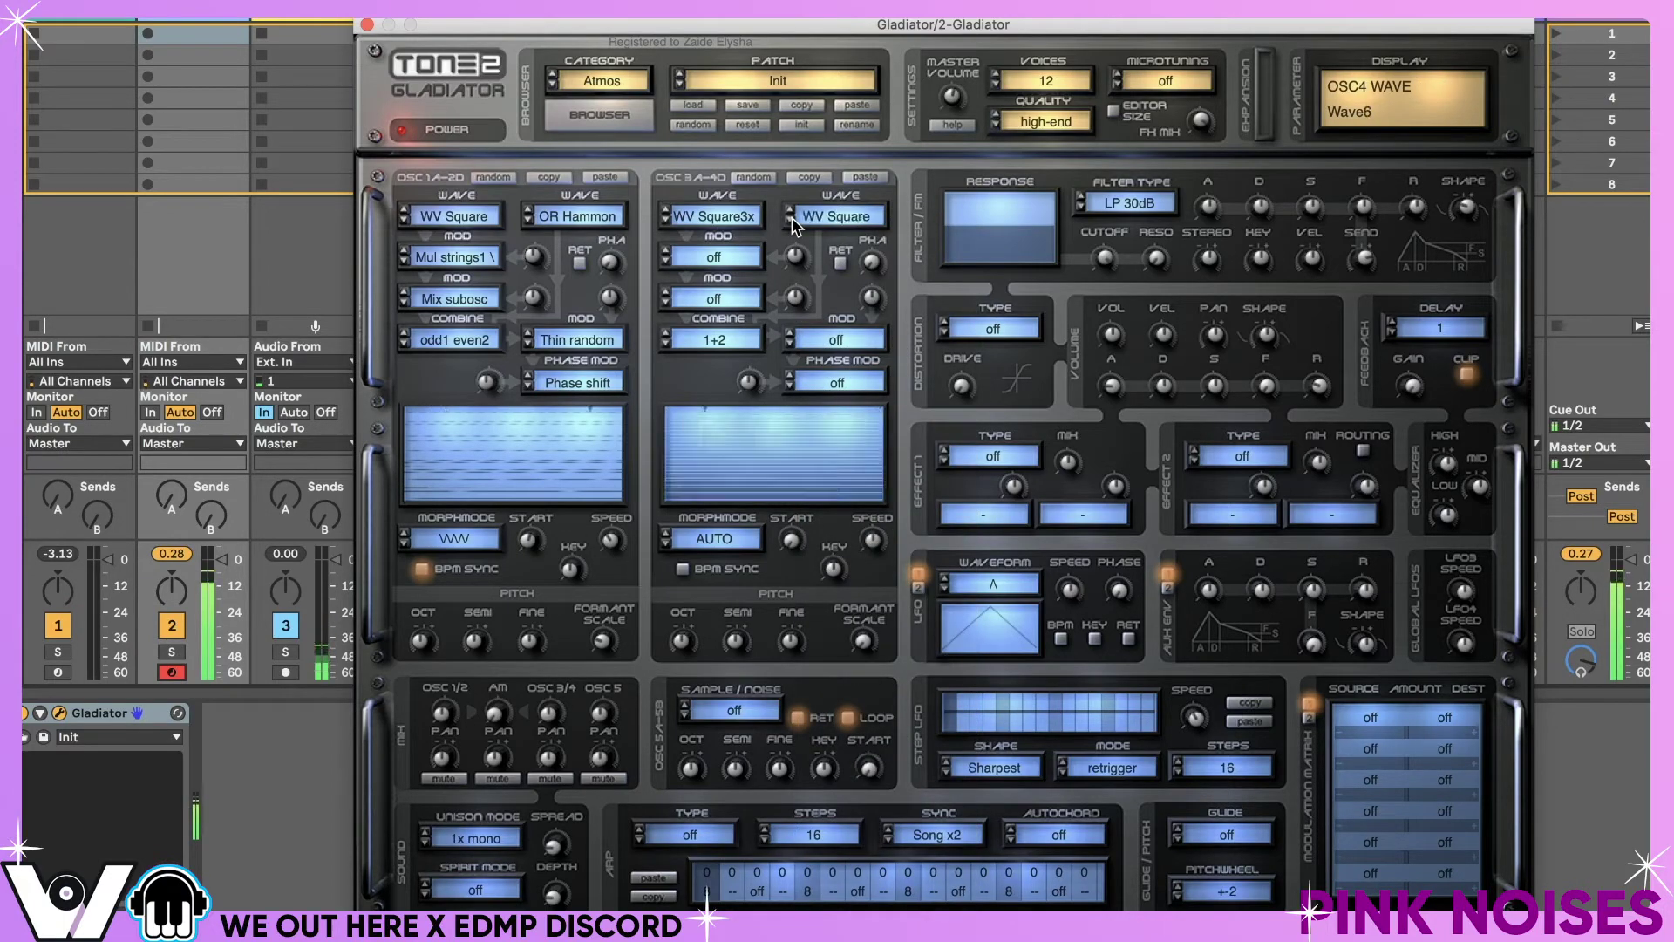
left_click(792, 221)
left_click(792, 221)
left_click(791, 221)
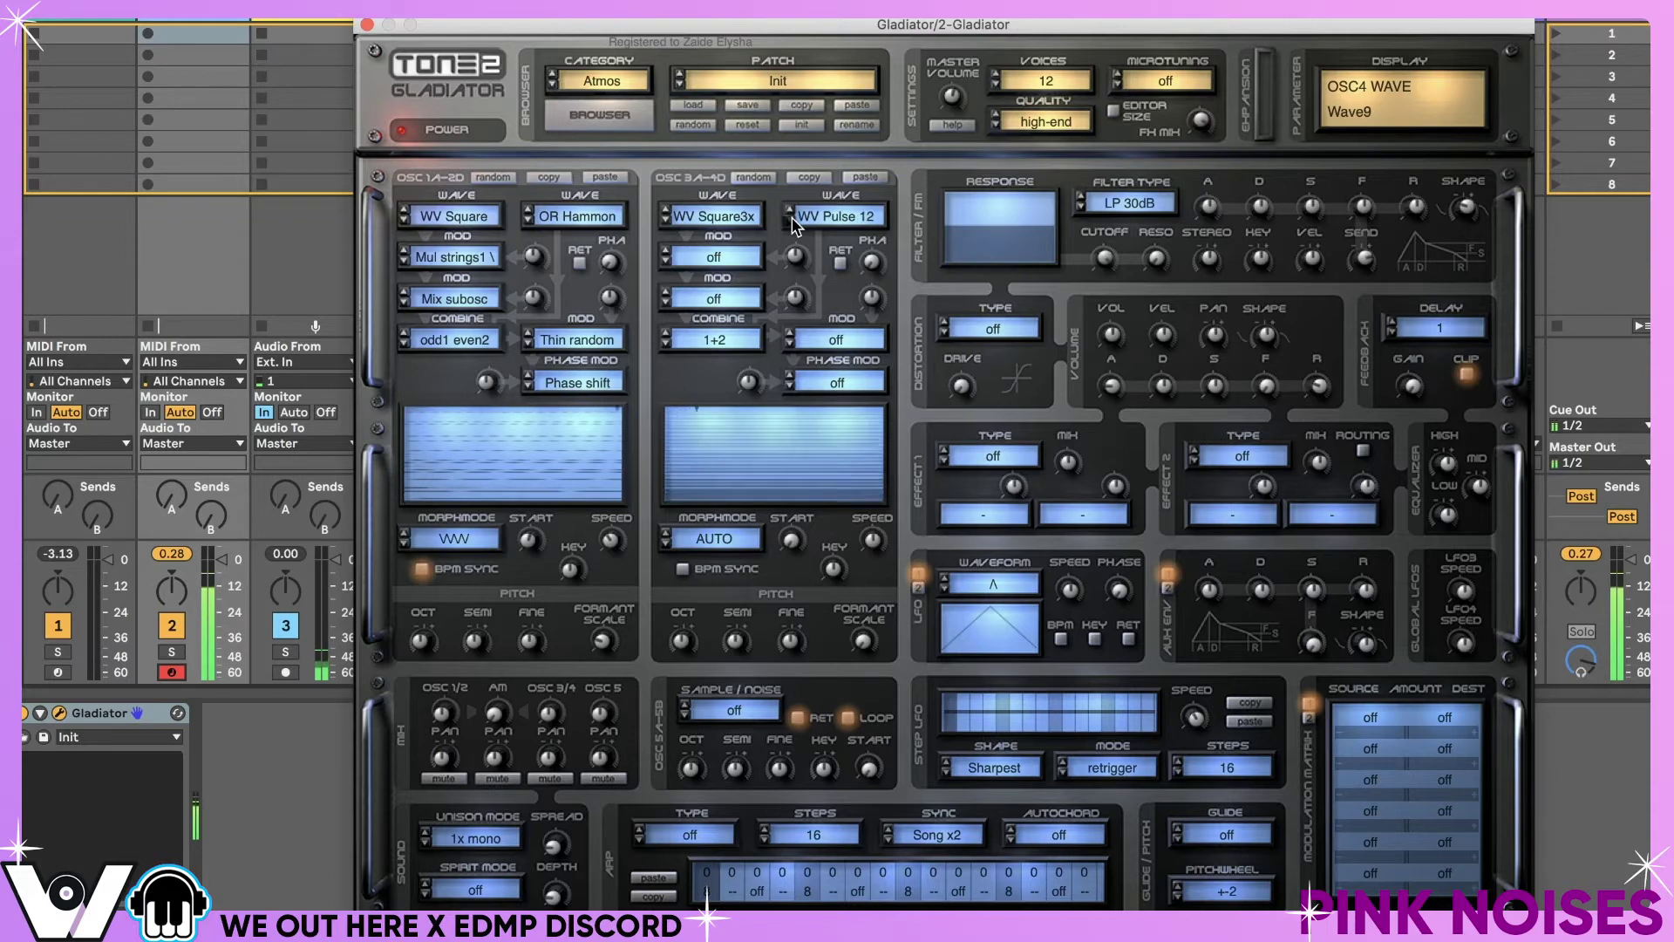
left_click(791, 221)
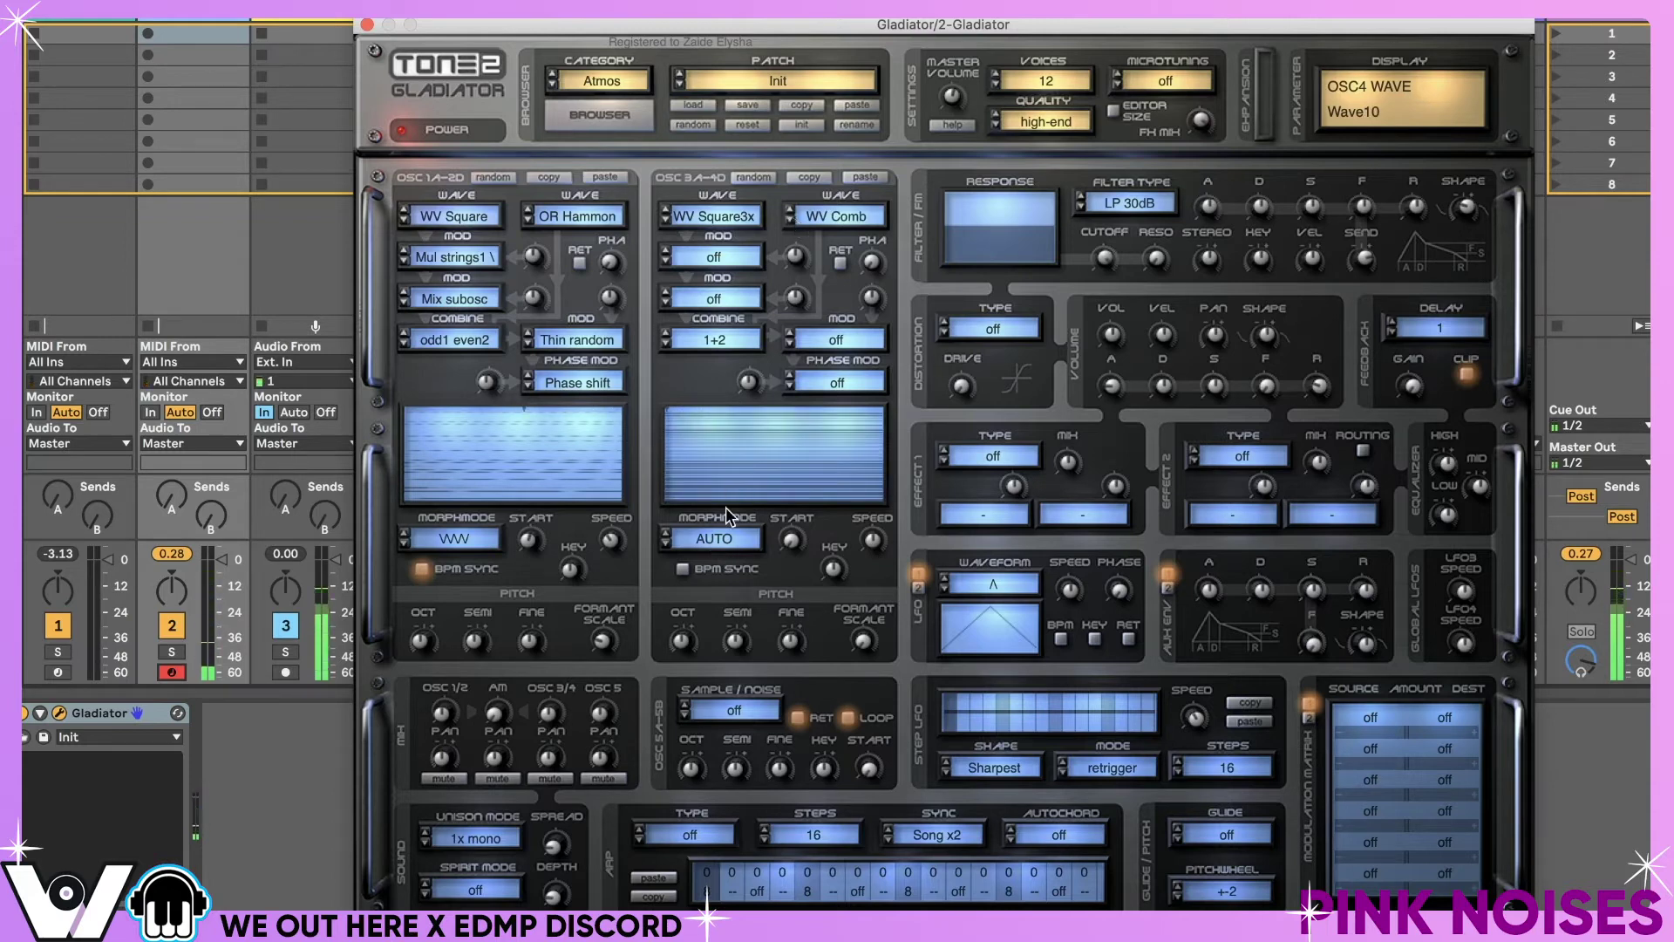
- Change the second oscillator pair's morph mode from automatic to \/\/\/
left_click(732, 544)
left_click(732, 545)
left_click(735, 539)
left_click(743, 599)
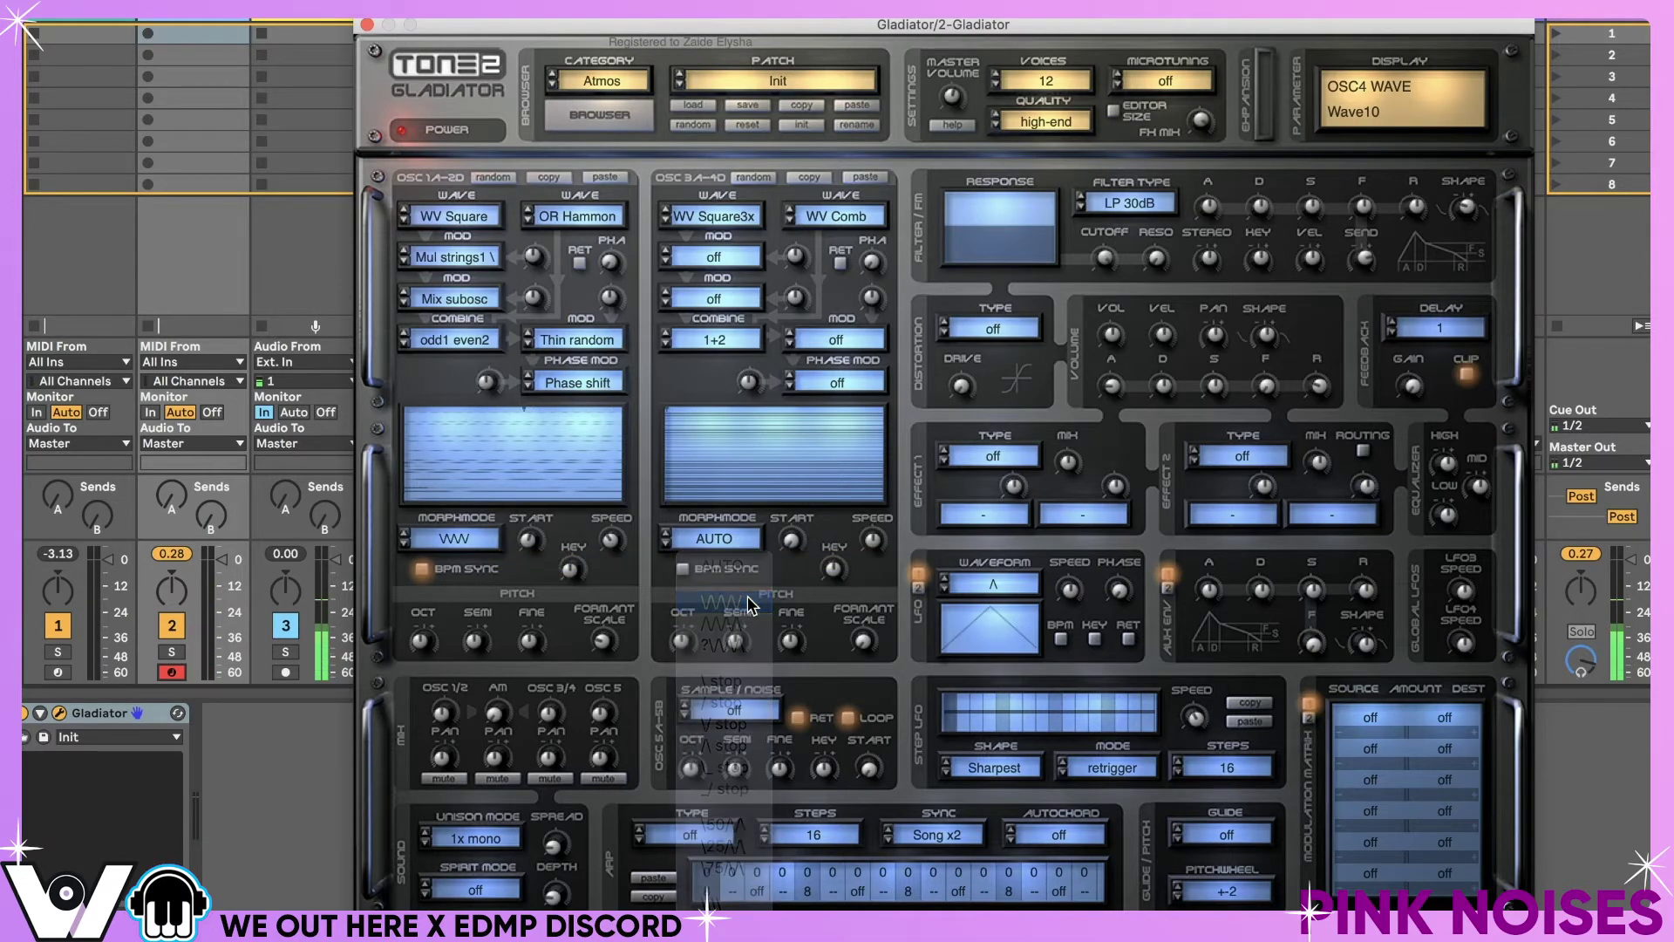
- Set oscillator 3's modifiers to Spec formant and Spec clean, and the second pair's combined modifier to Spec mirror \
left_click(666, 260)
left_click(666, 260)
left_click(666, 259)
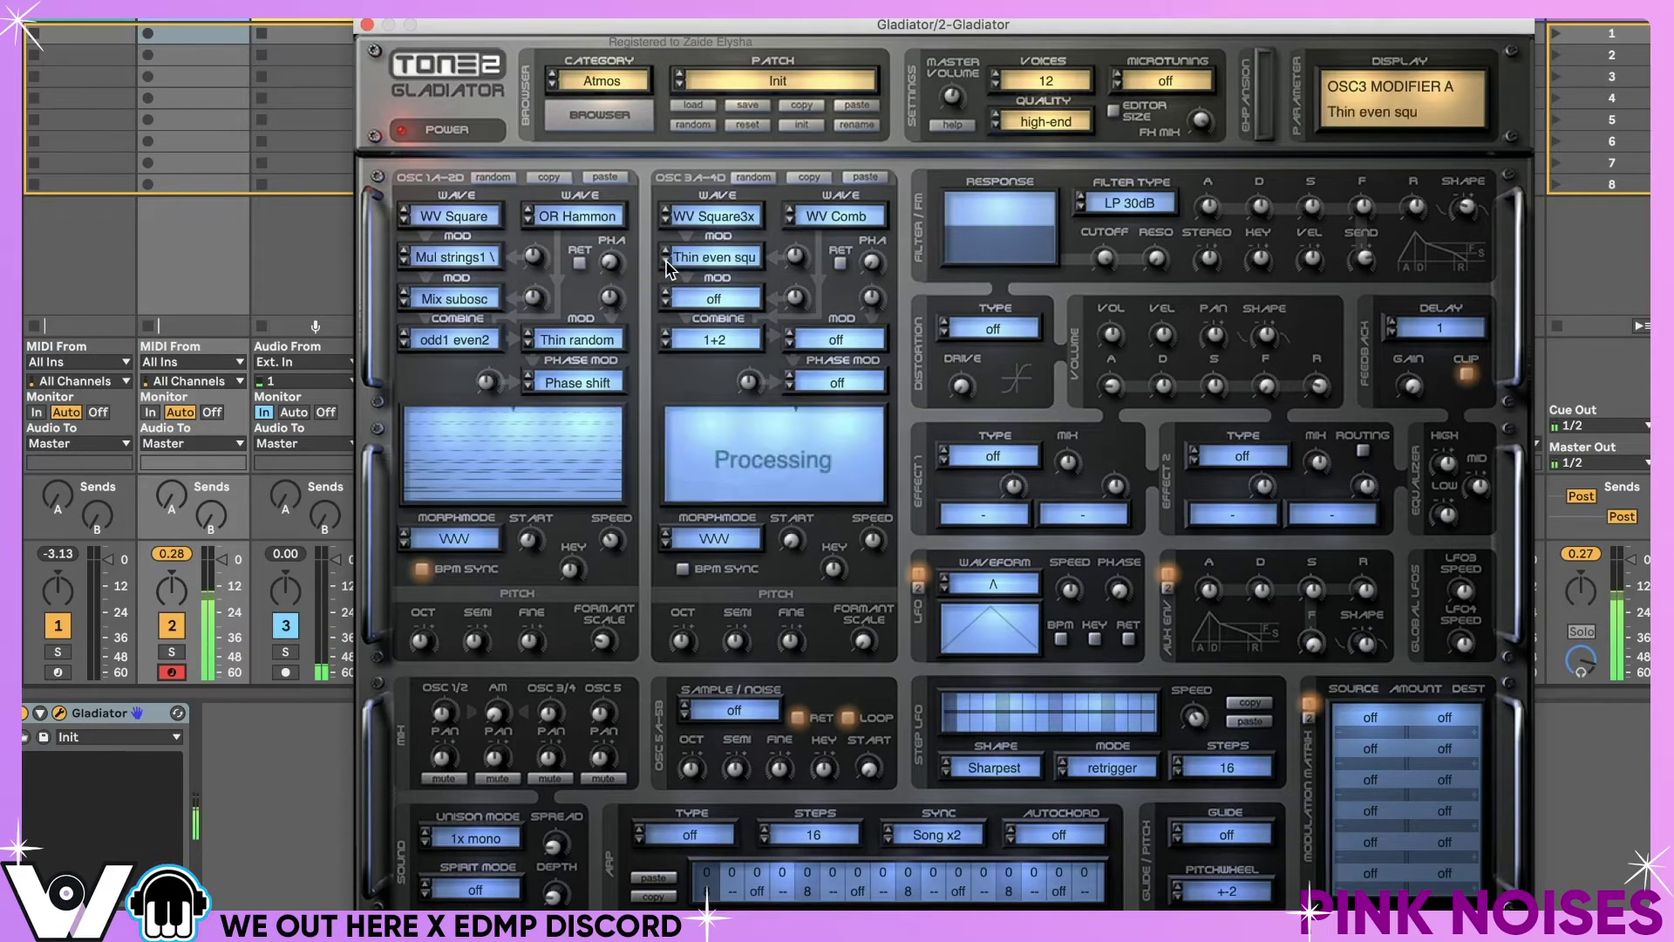
left_click(666, 259)
left_click(666, 260)
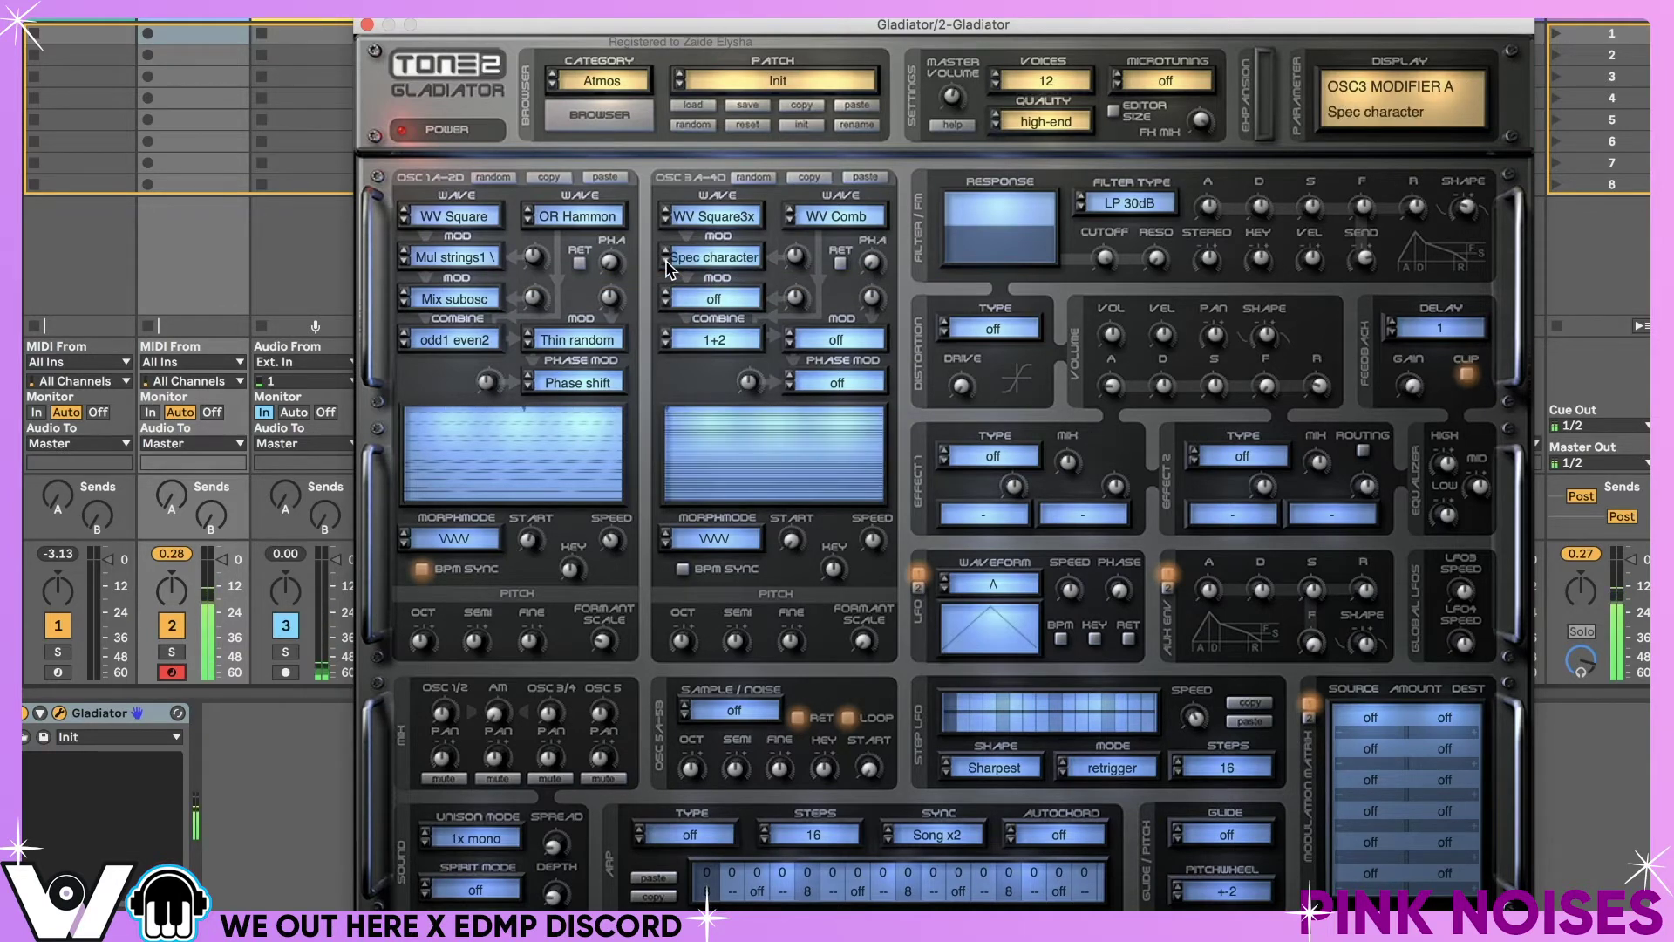
left_click(664, 301)
left_click(798, 339)
left_click(860, 796)
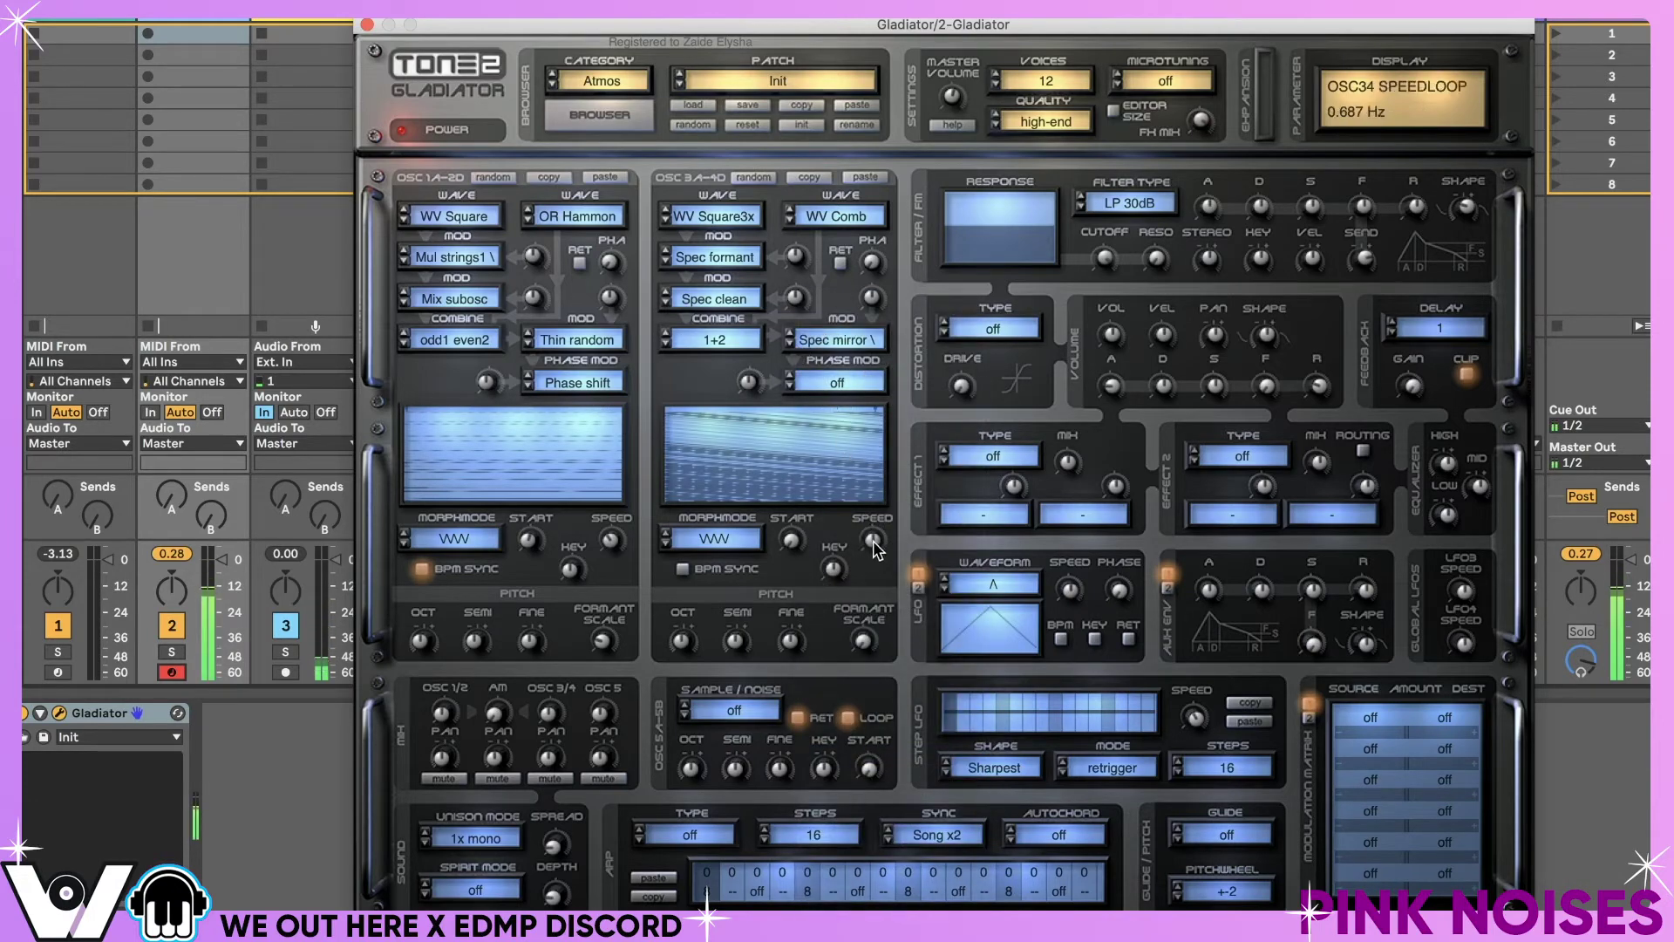
- Set the second pair's morph speed to about 0.612 Hz and its combined modifier to Time skew
mouse_move(872, 541)
left_mouse_down()
mouse_move(876, 524)
mouse_move(874, 576)
mouse_move(875, 532)
mouse_move(877, 546)
left_mouse_up()
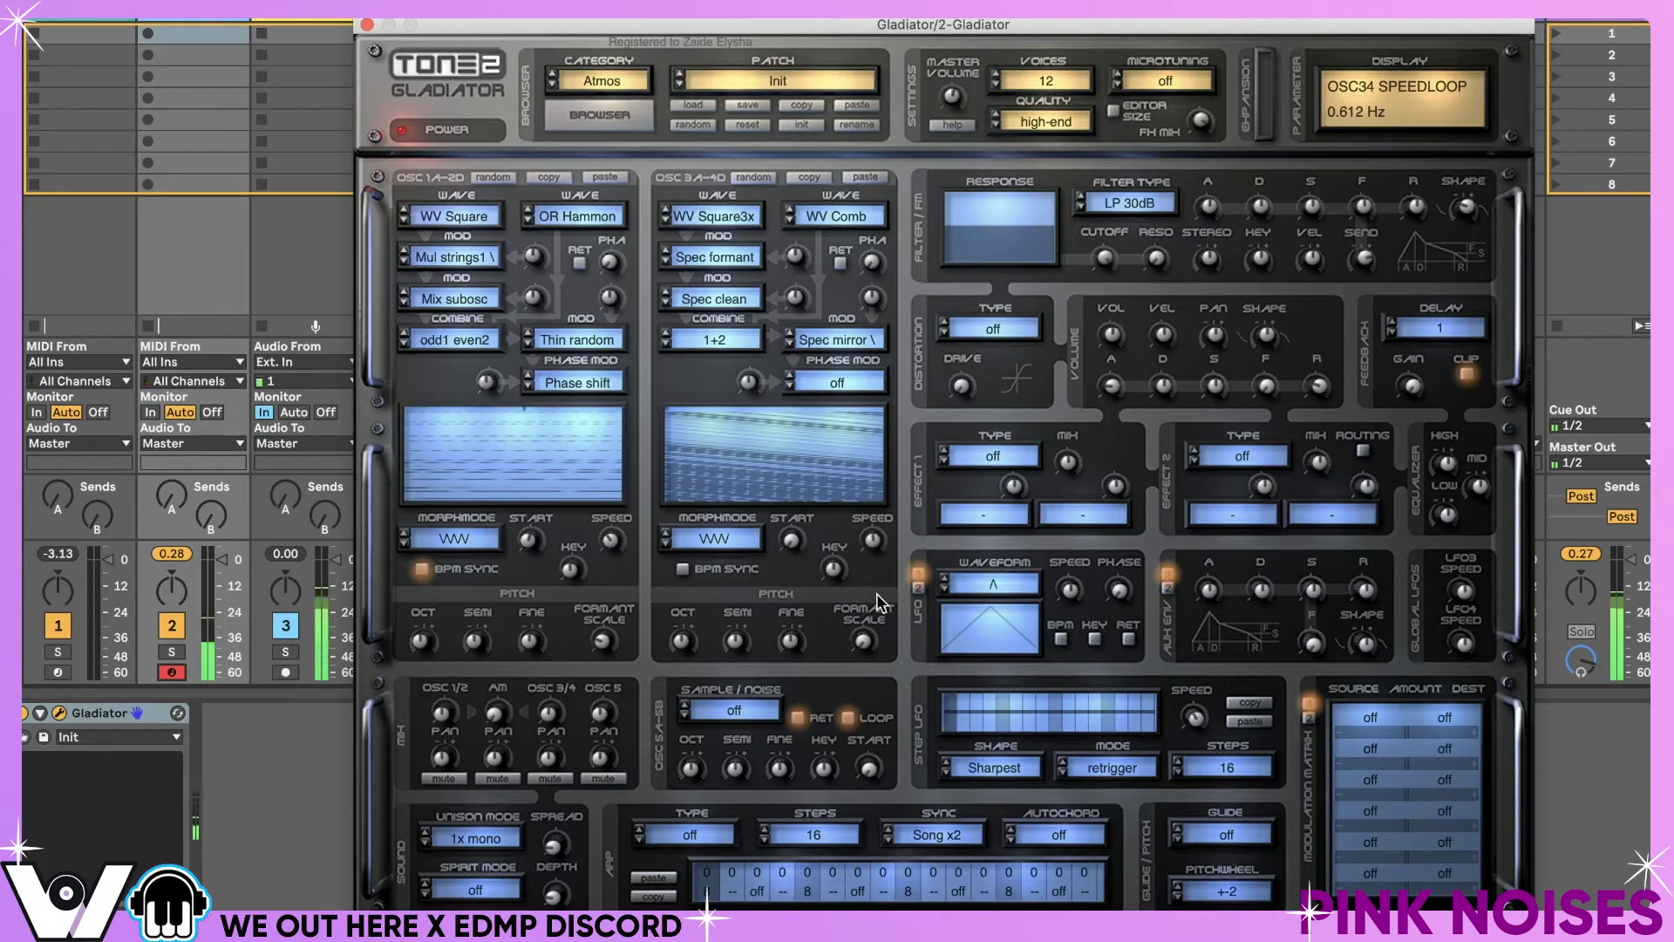
left_click(835, 556)
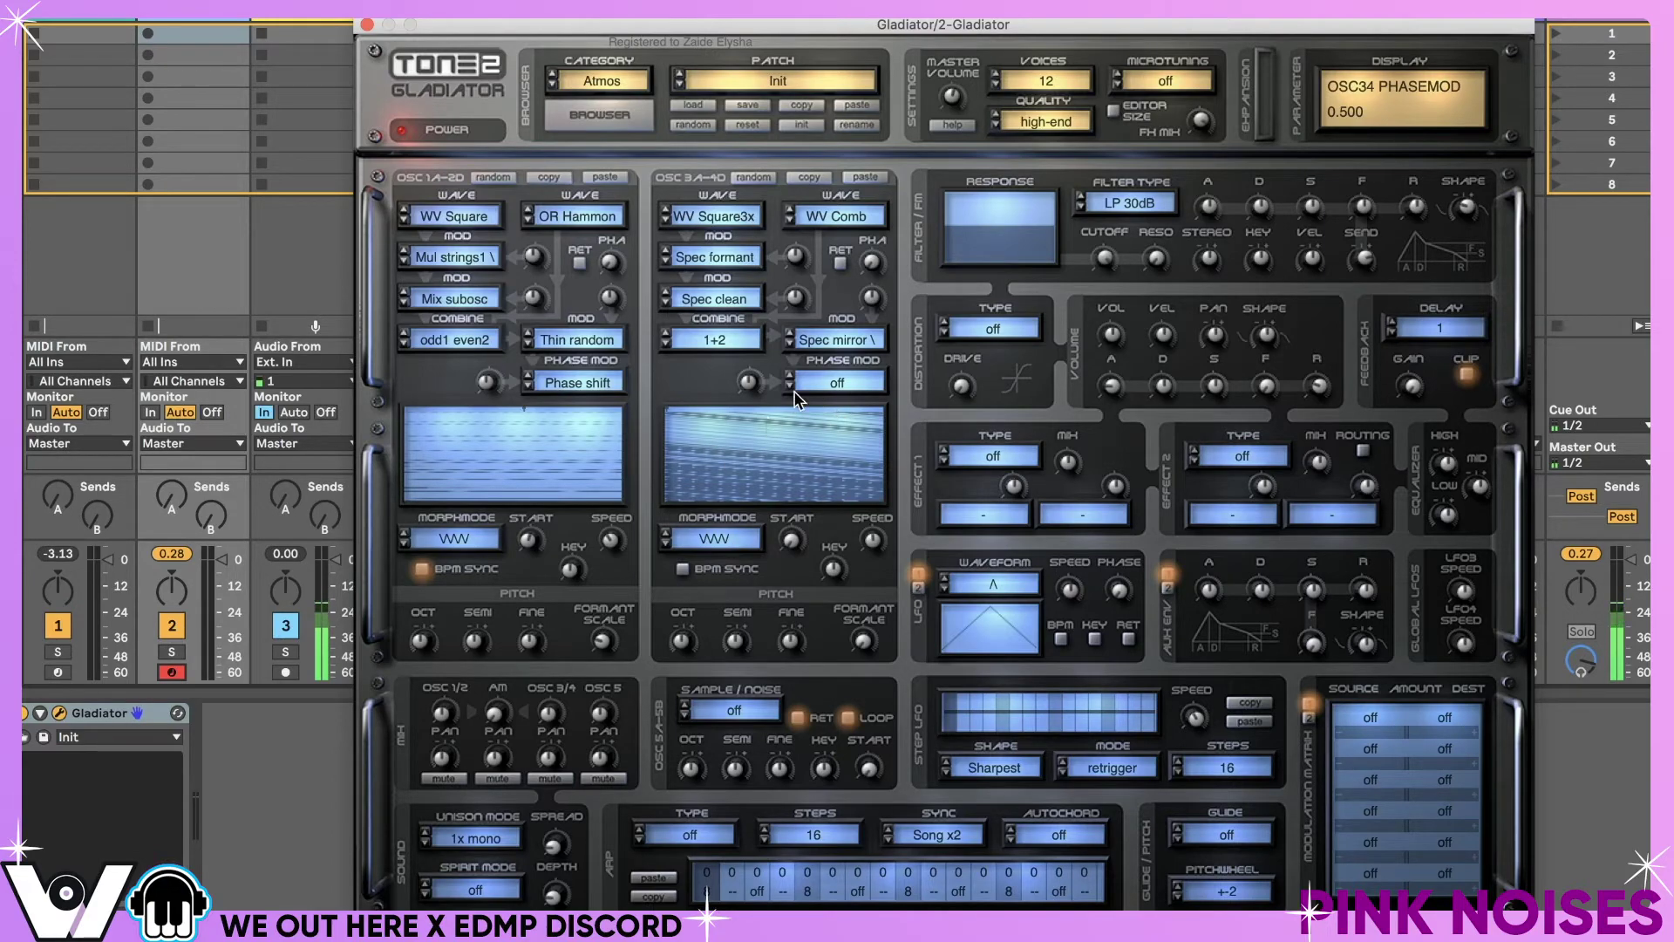
left_click(859, 341)
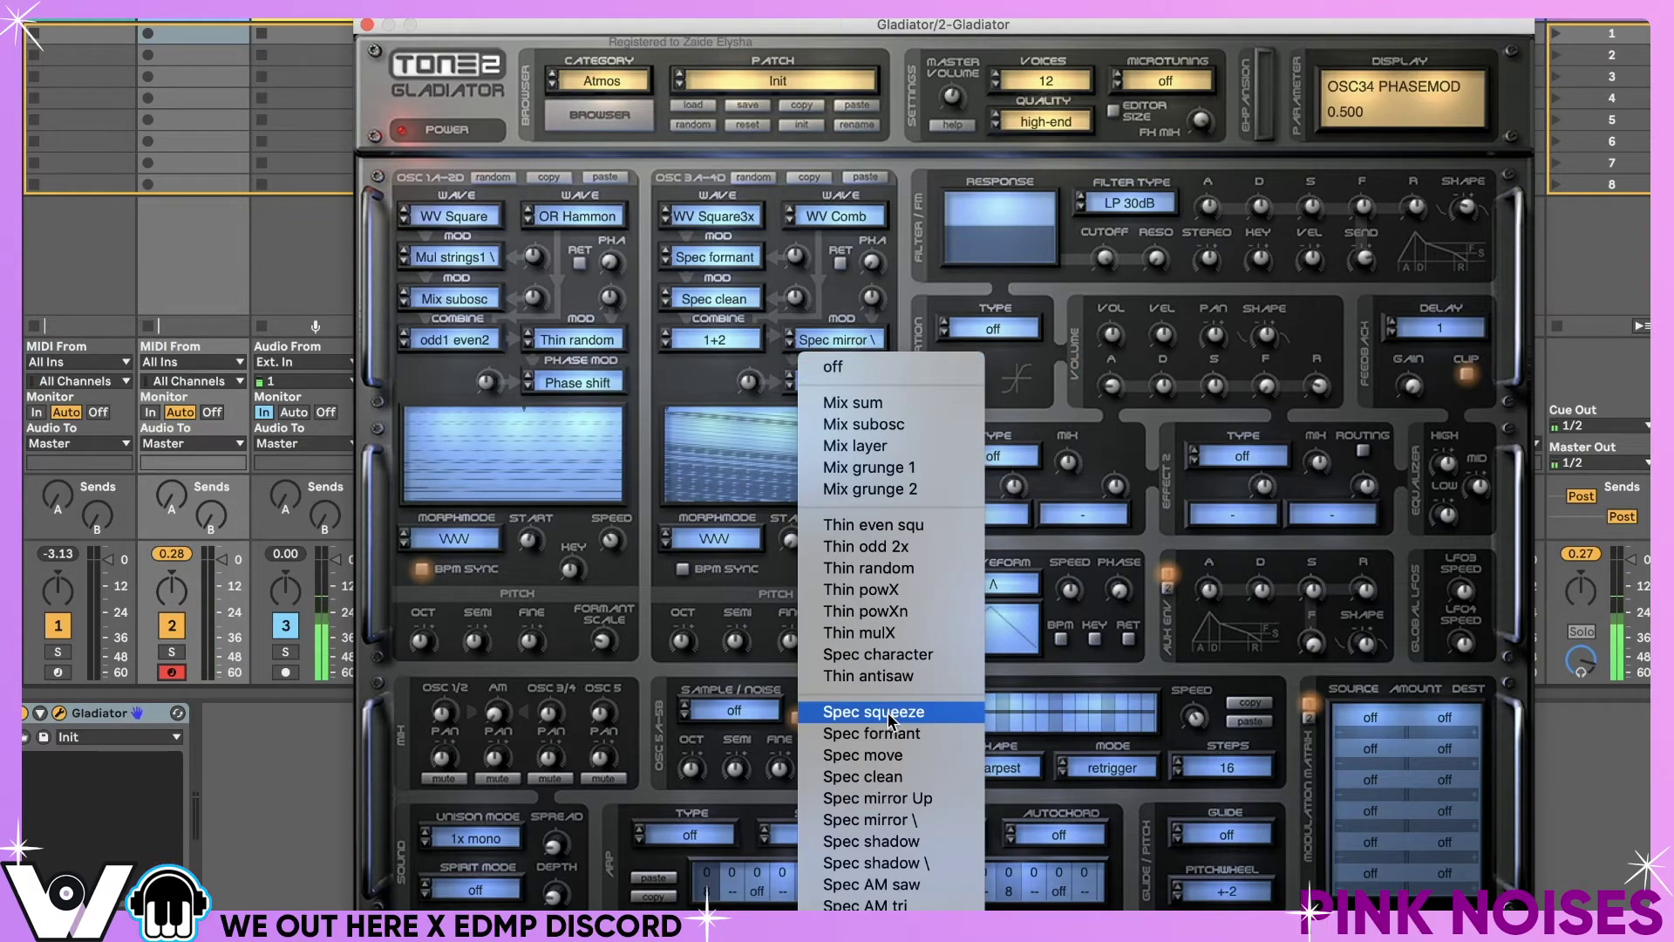
scroll(889, 721, "down", 10)
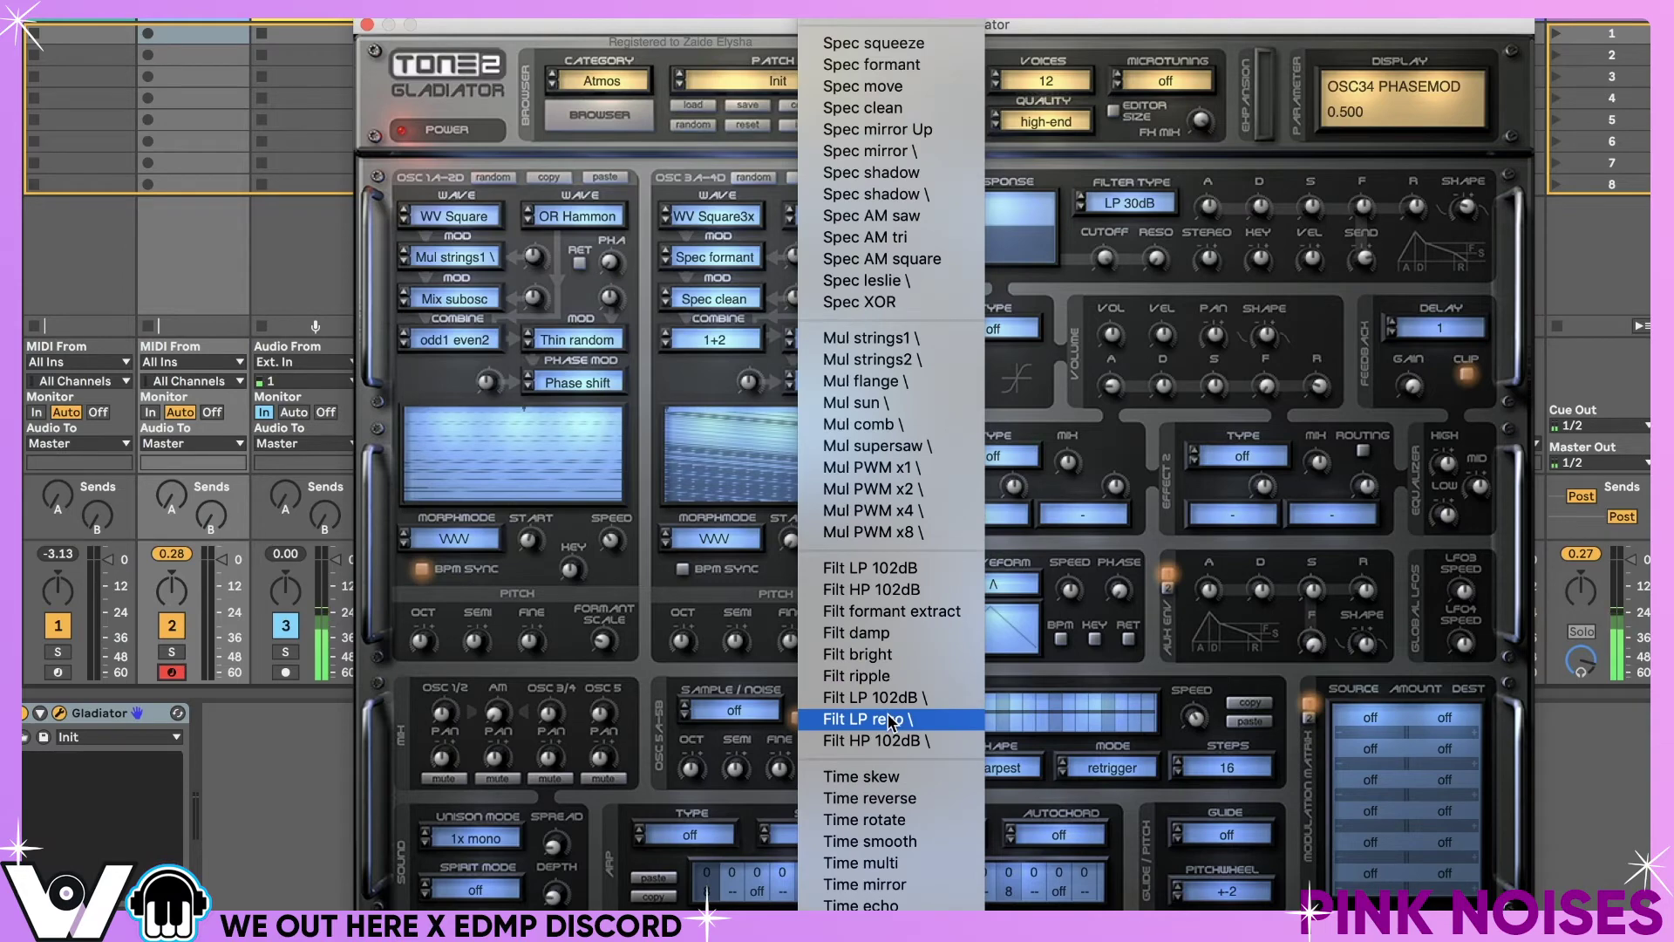
left_click(863, 776)
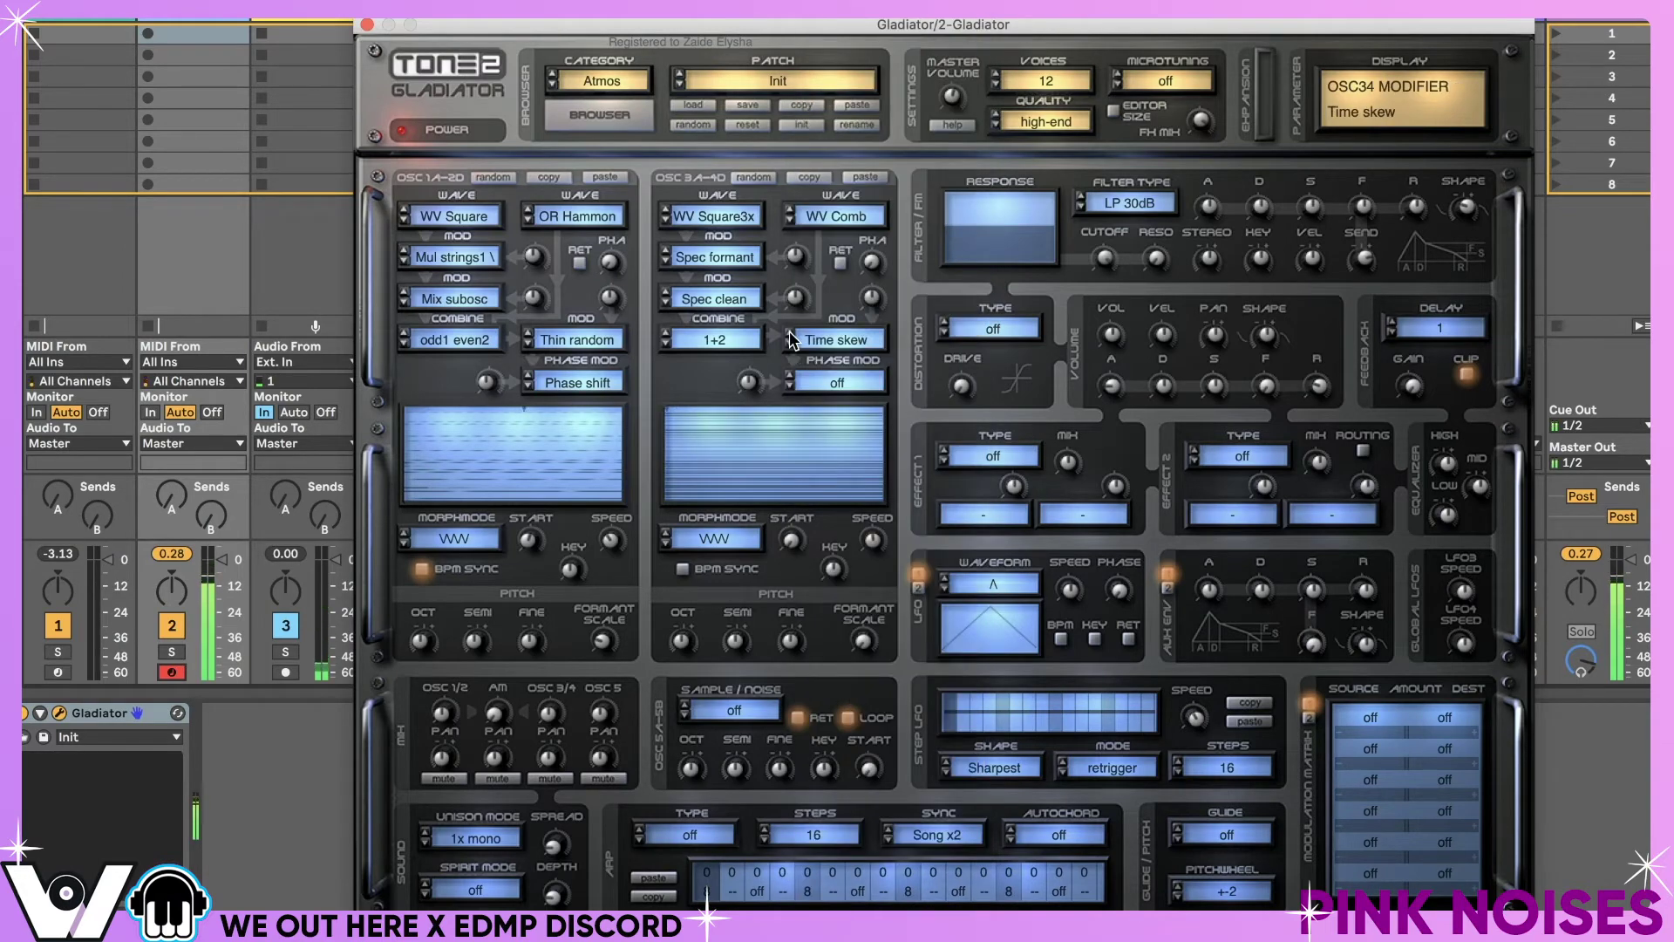
- Set the second pair's phase modulation to PWM alt with BPM-synced morphing, and sweep its formant scale up and back down
left_click(814, 375)
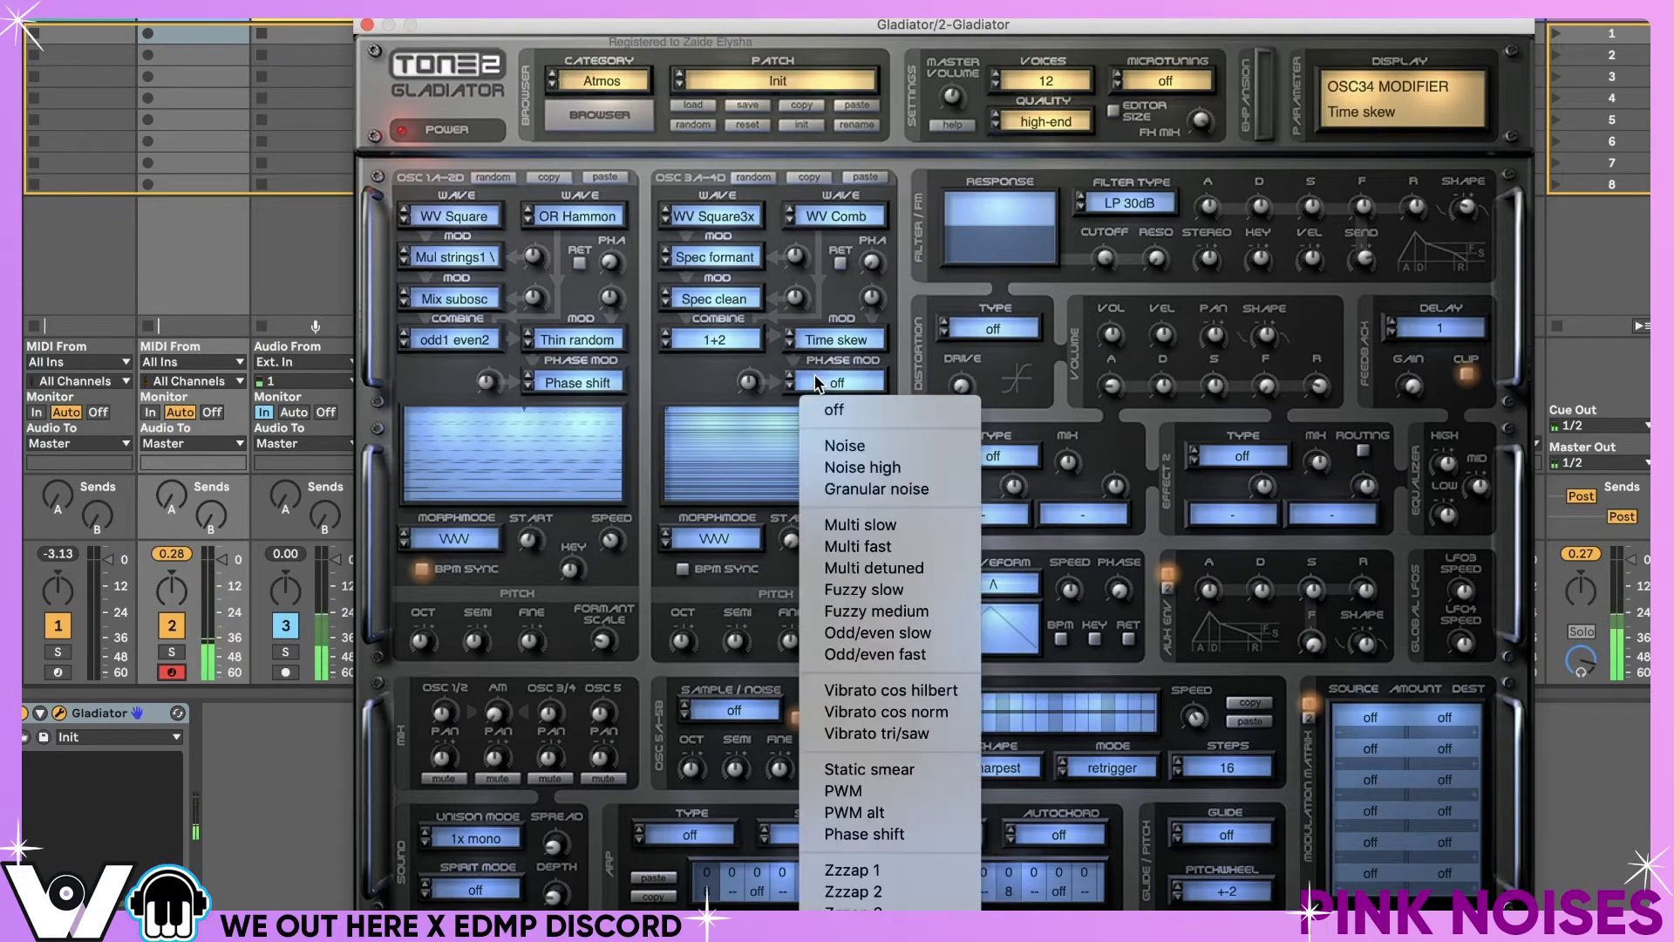
left_click(854, 492)
scroll(792, 384, "down", 11)
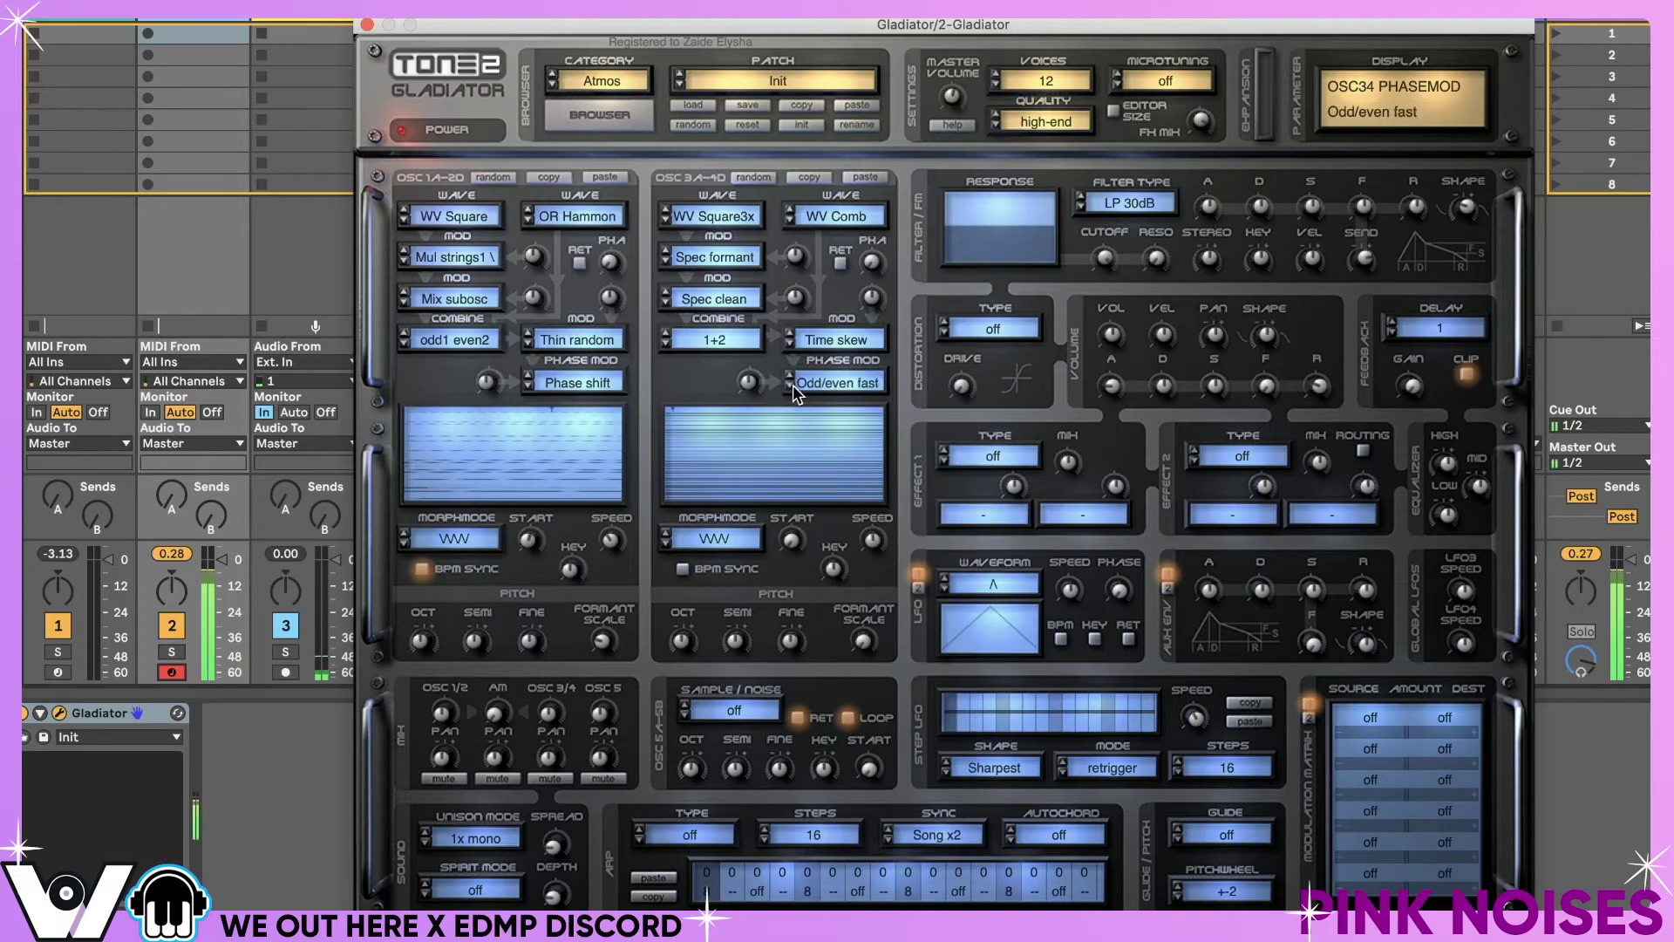
scroll(792, 384, "down", 2)
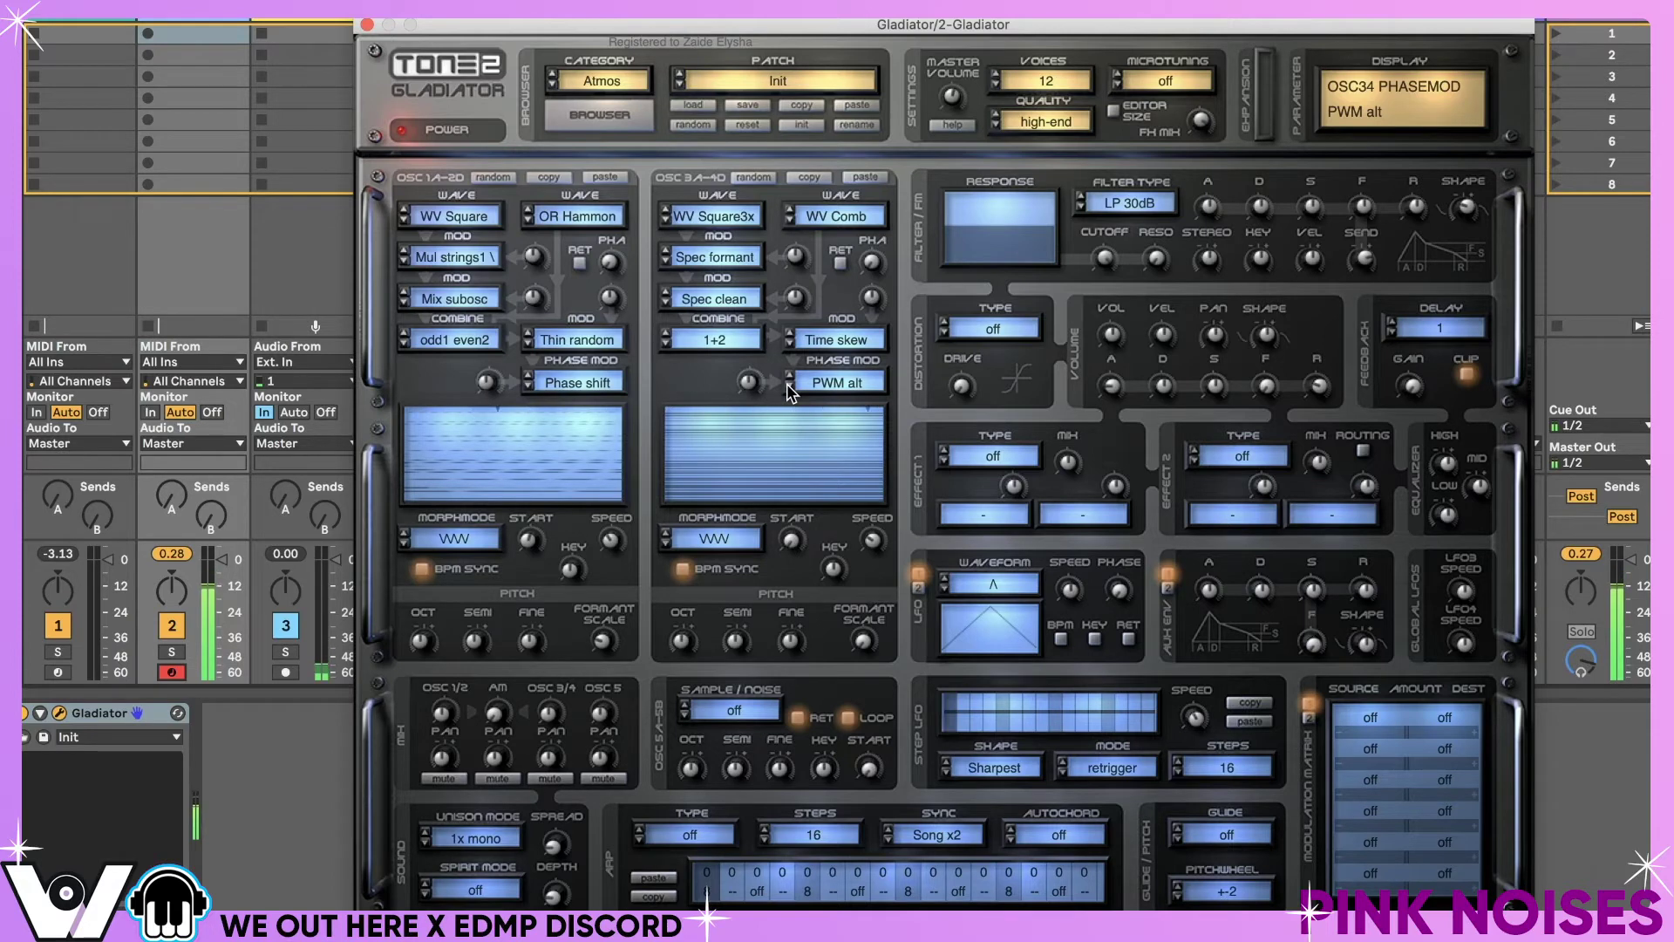
left_click_drag(856, 633, 917, 478)
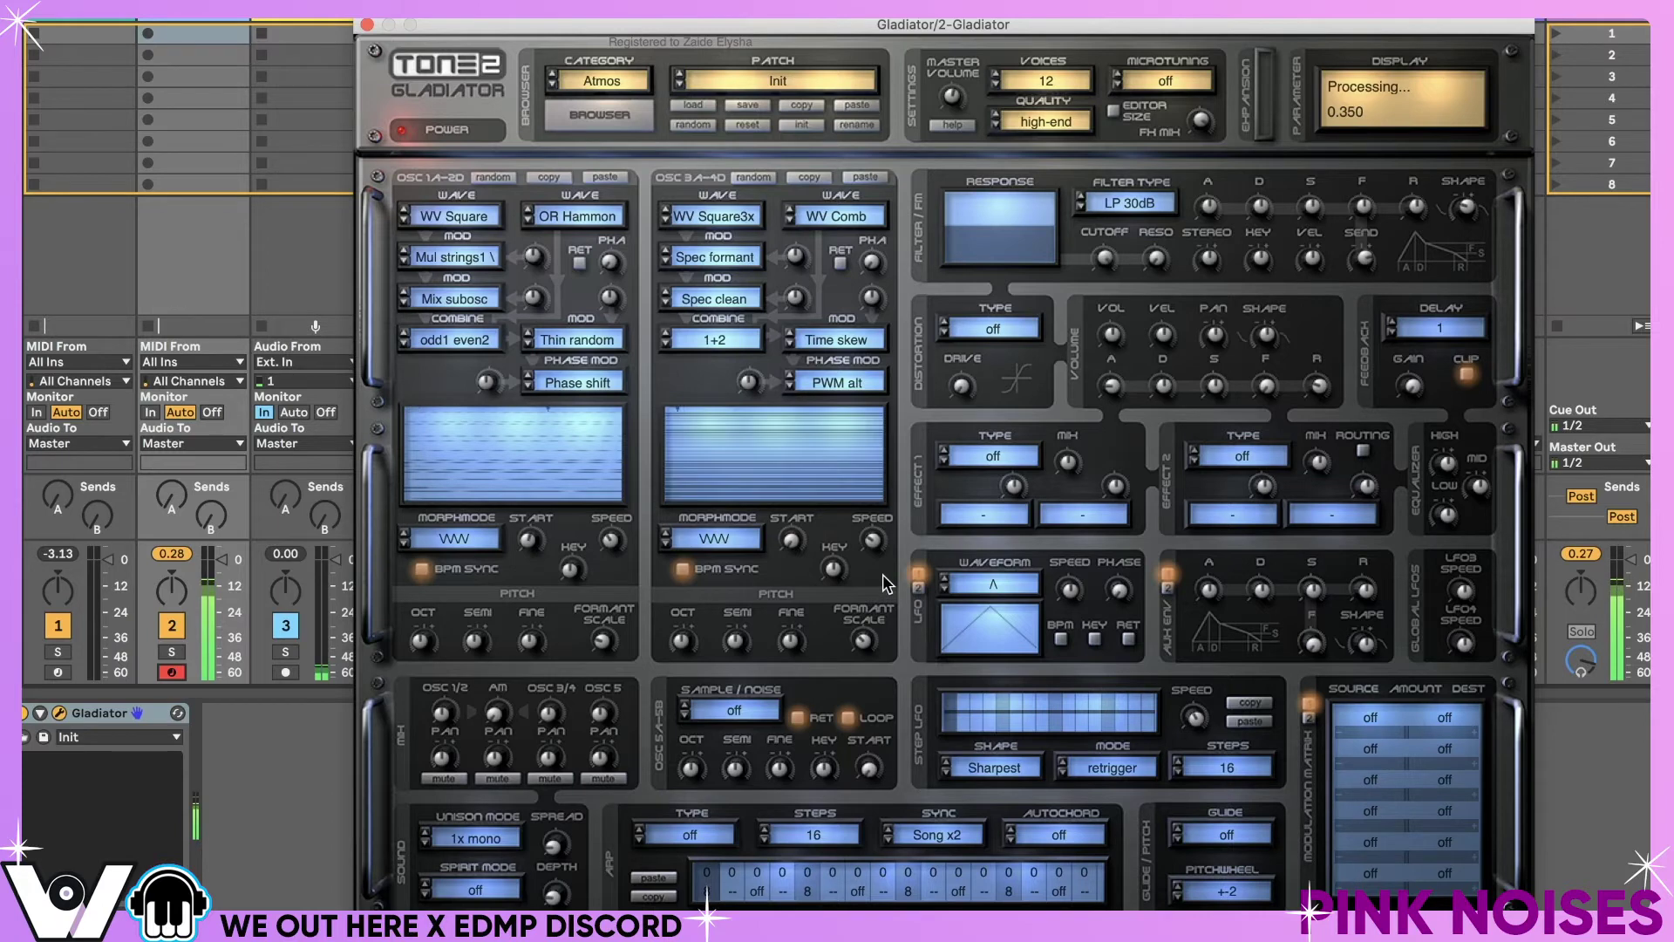
left_click_drag(888, 577, 865, 716)
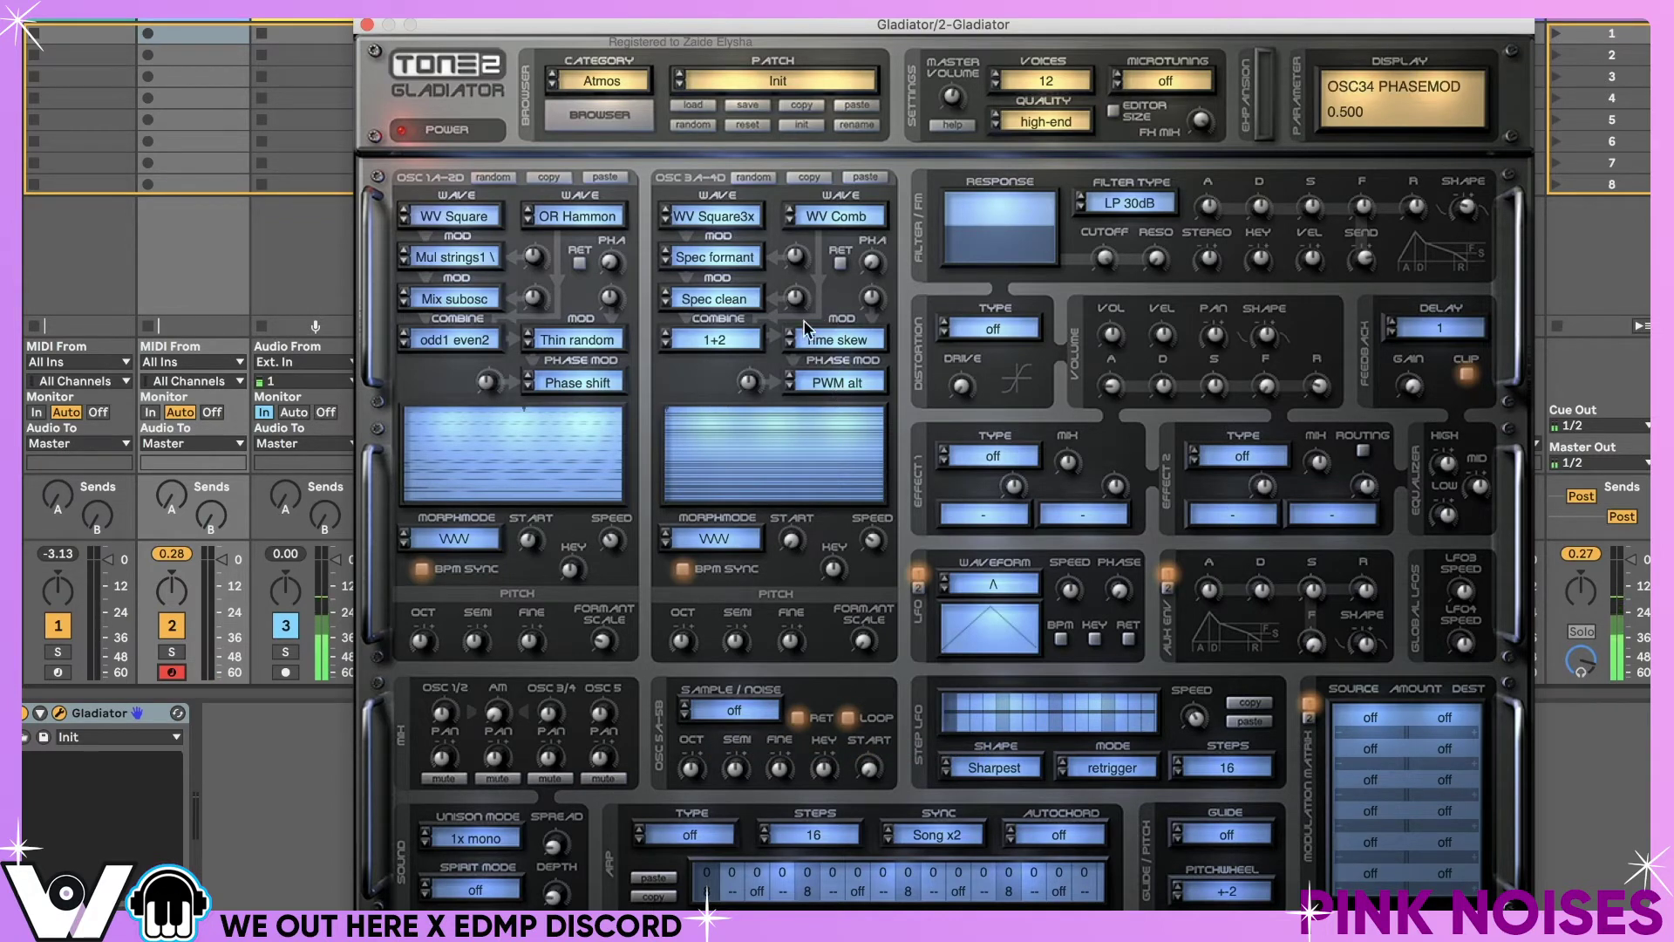
- Look through the pitch, sync, FM, distortion and volume modifiers available for oscillator 3's second modifier slot
left_click(729, 290)
scroll(737, 736, "down", 15)
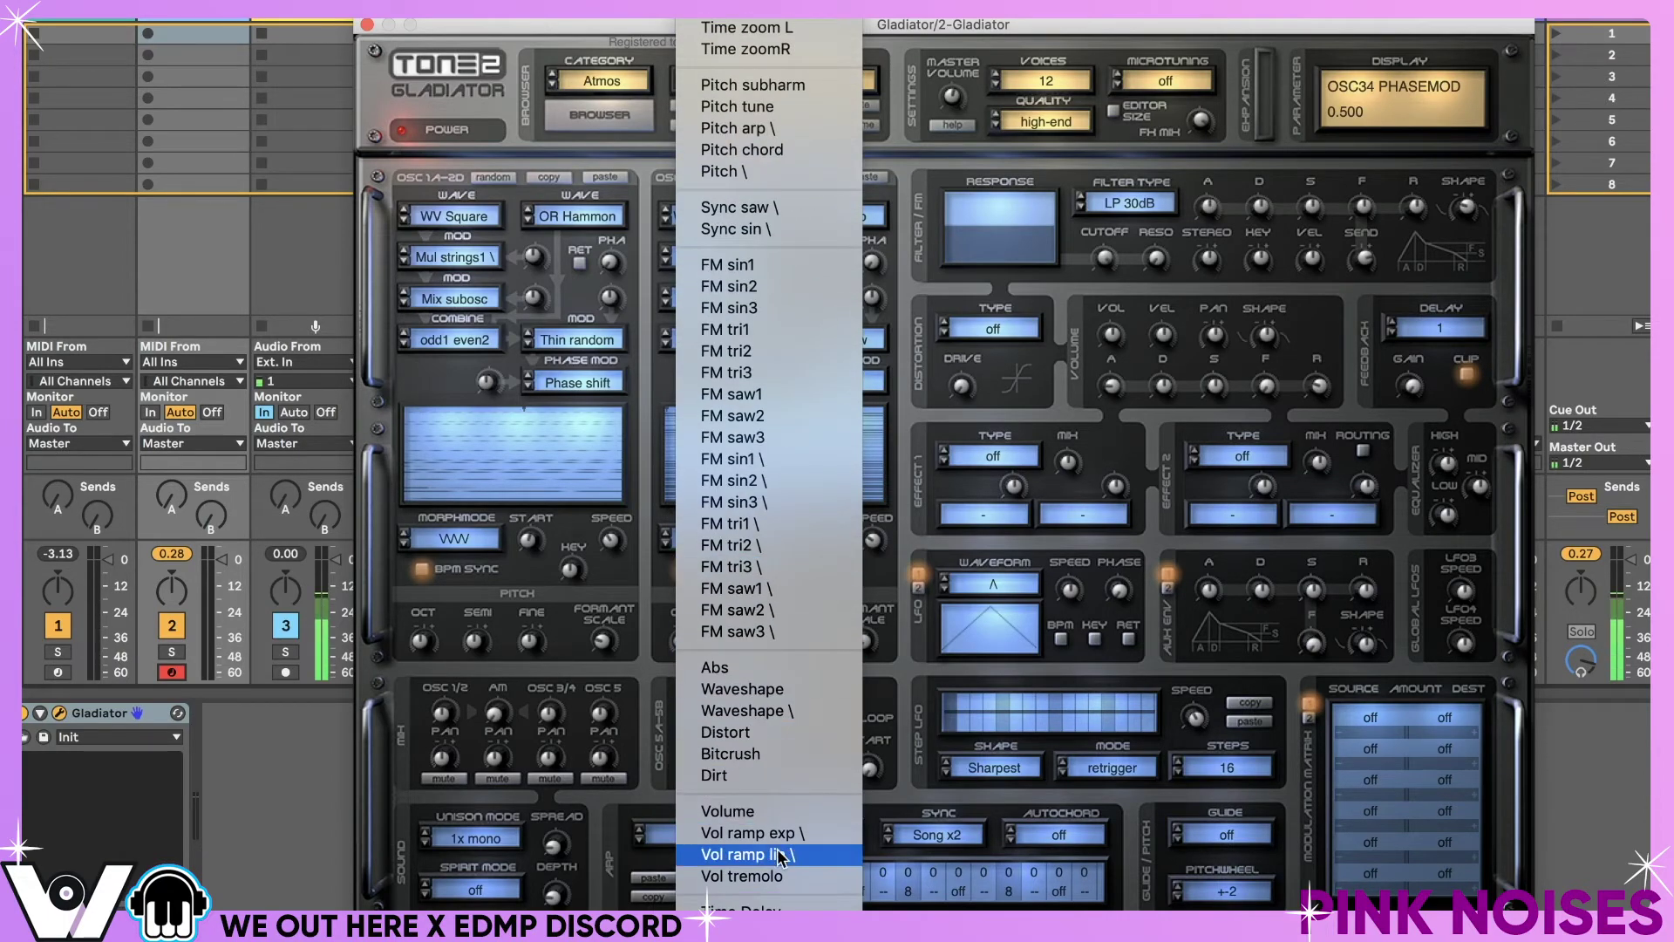
scroll(773, 811, "up", 5)
scroll(773, 806, "down", 5)
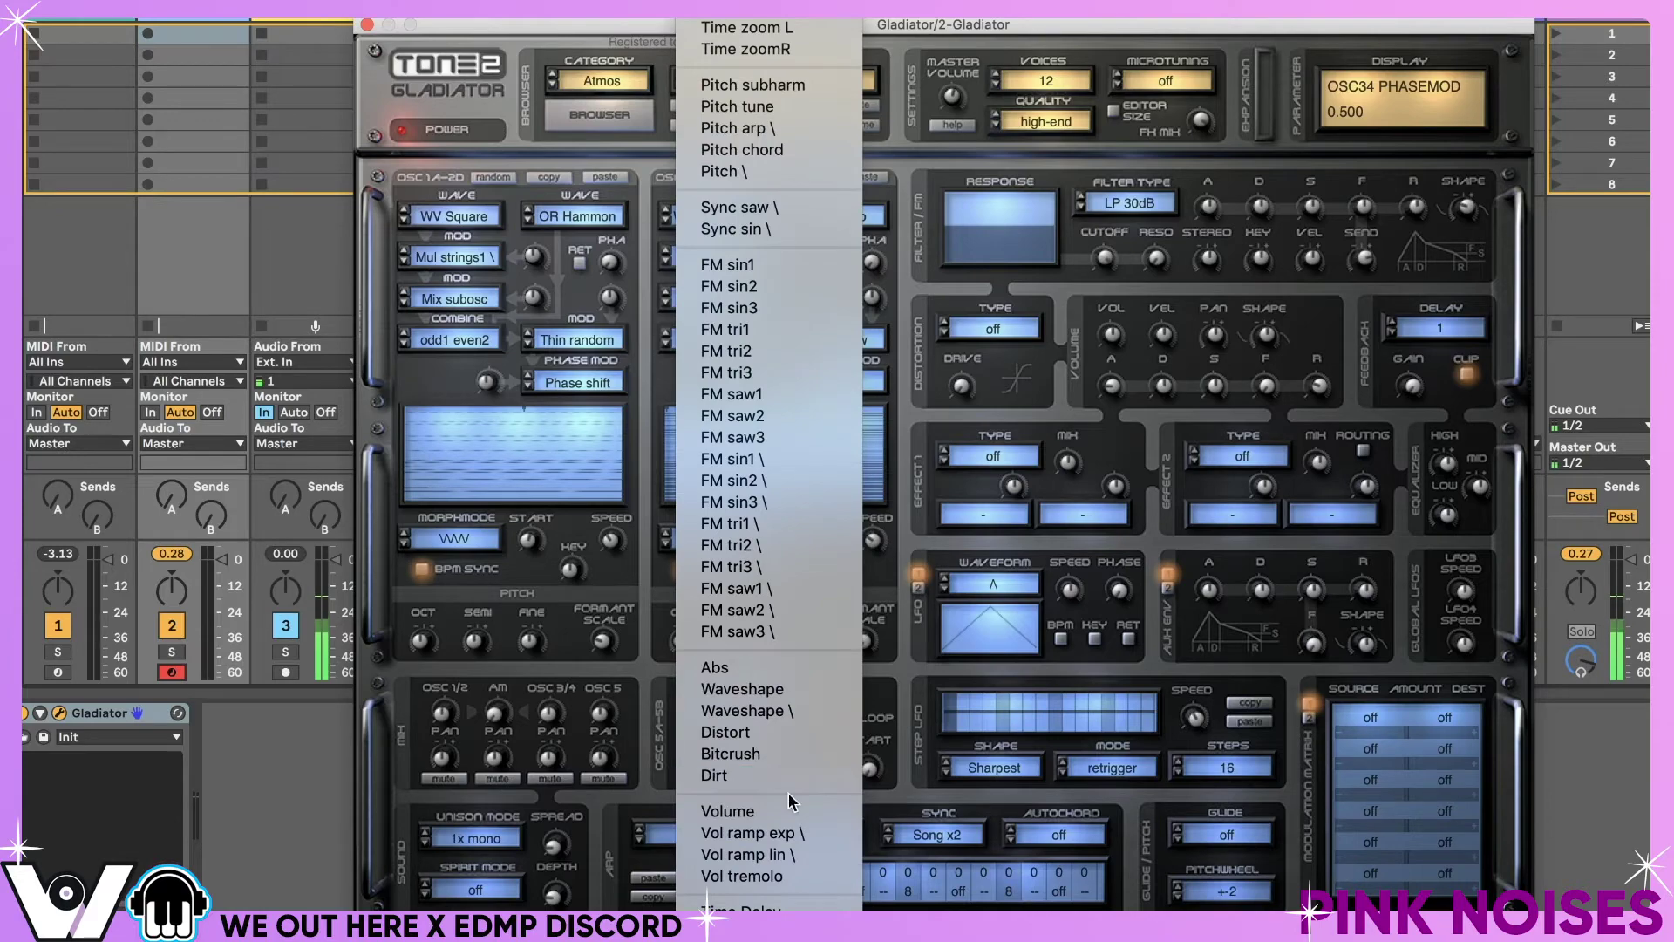
left_click(620, 525)
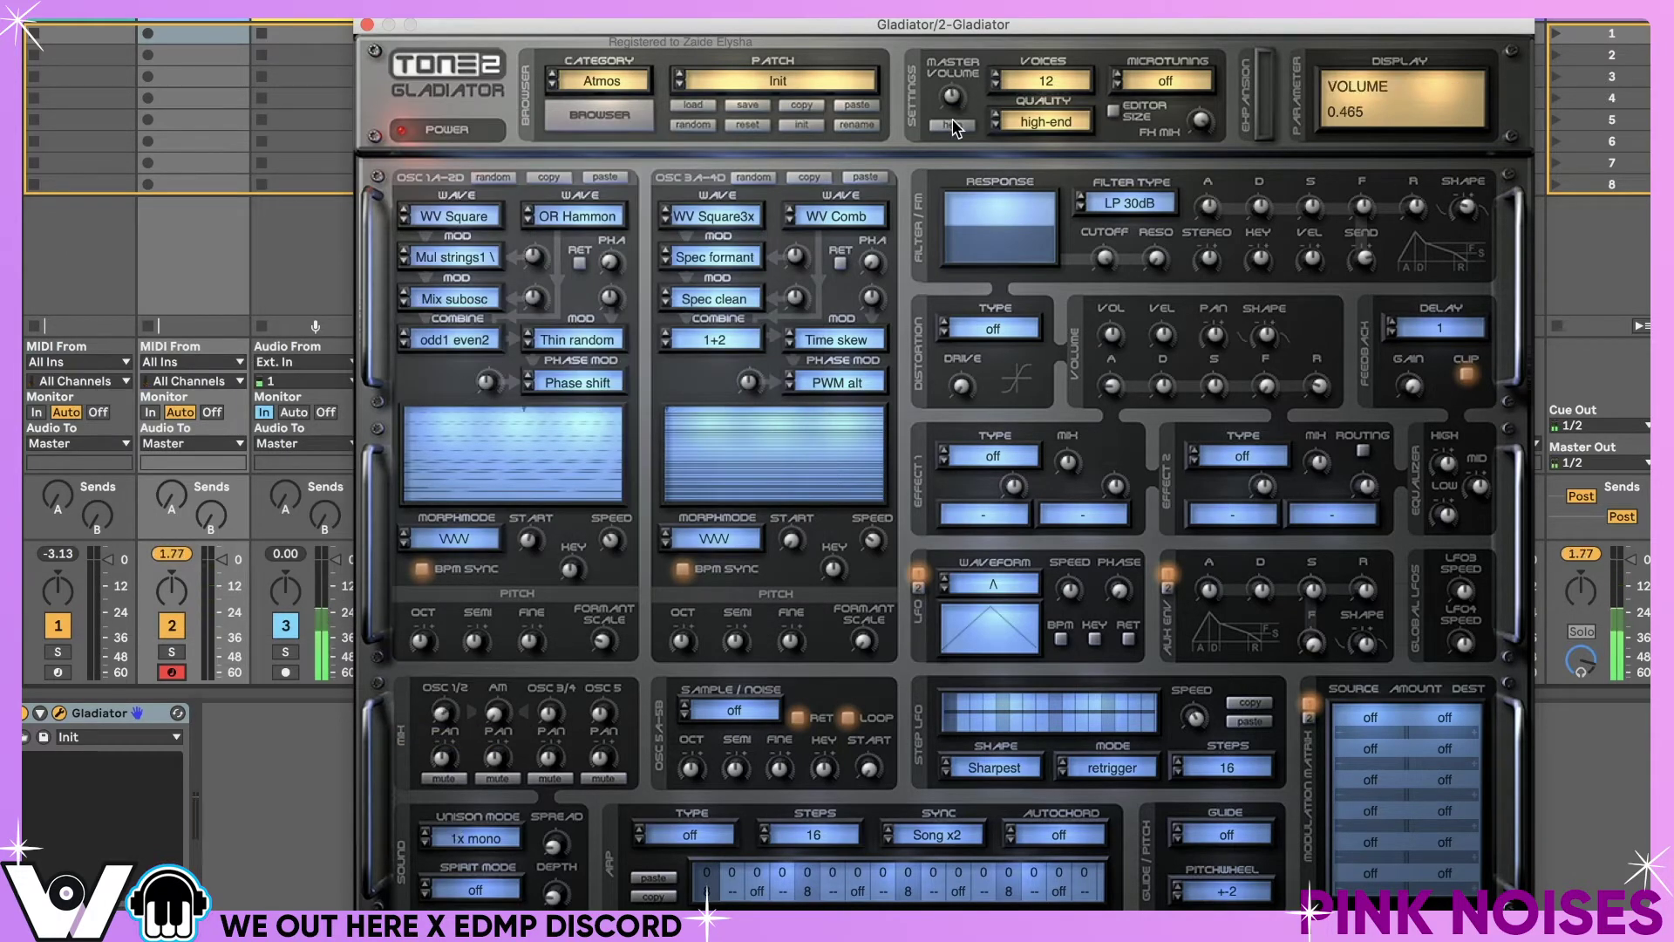
- Load the Piano hammer3 sample into oscillator 5 after trying Piano hammer1, with looping off and its mix at about 0.46
left_click(728, 710)
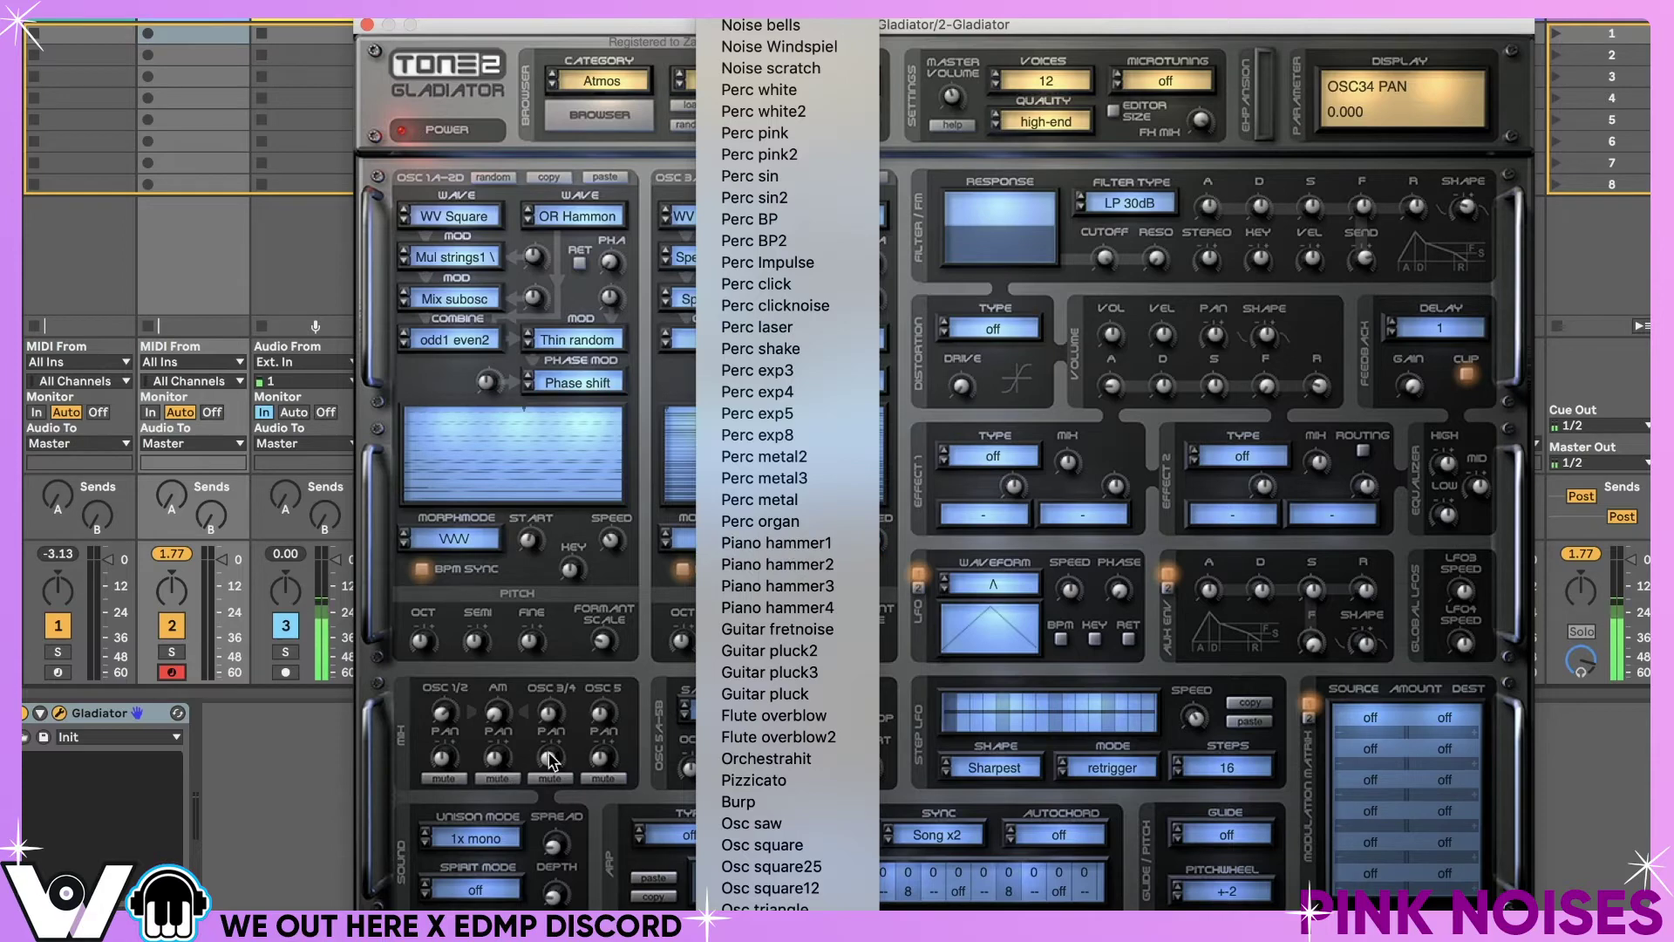
left_click(772, 546)
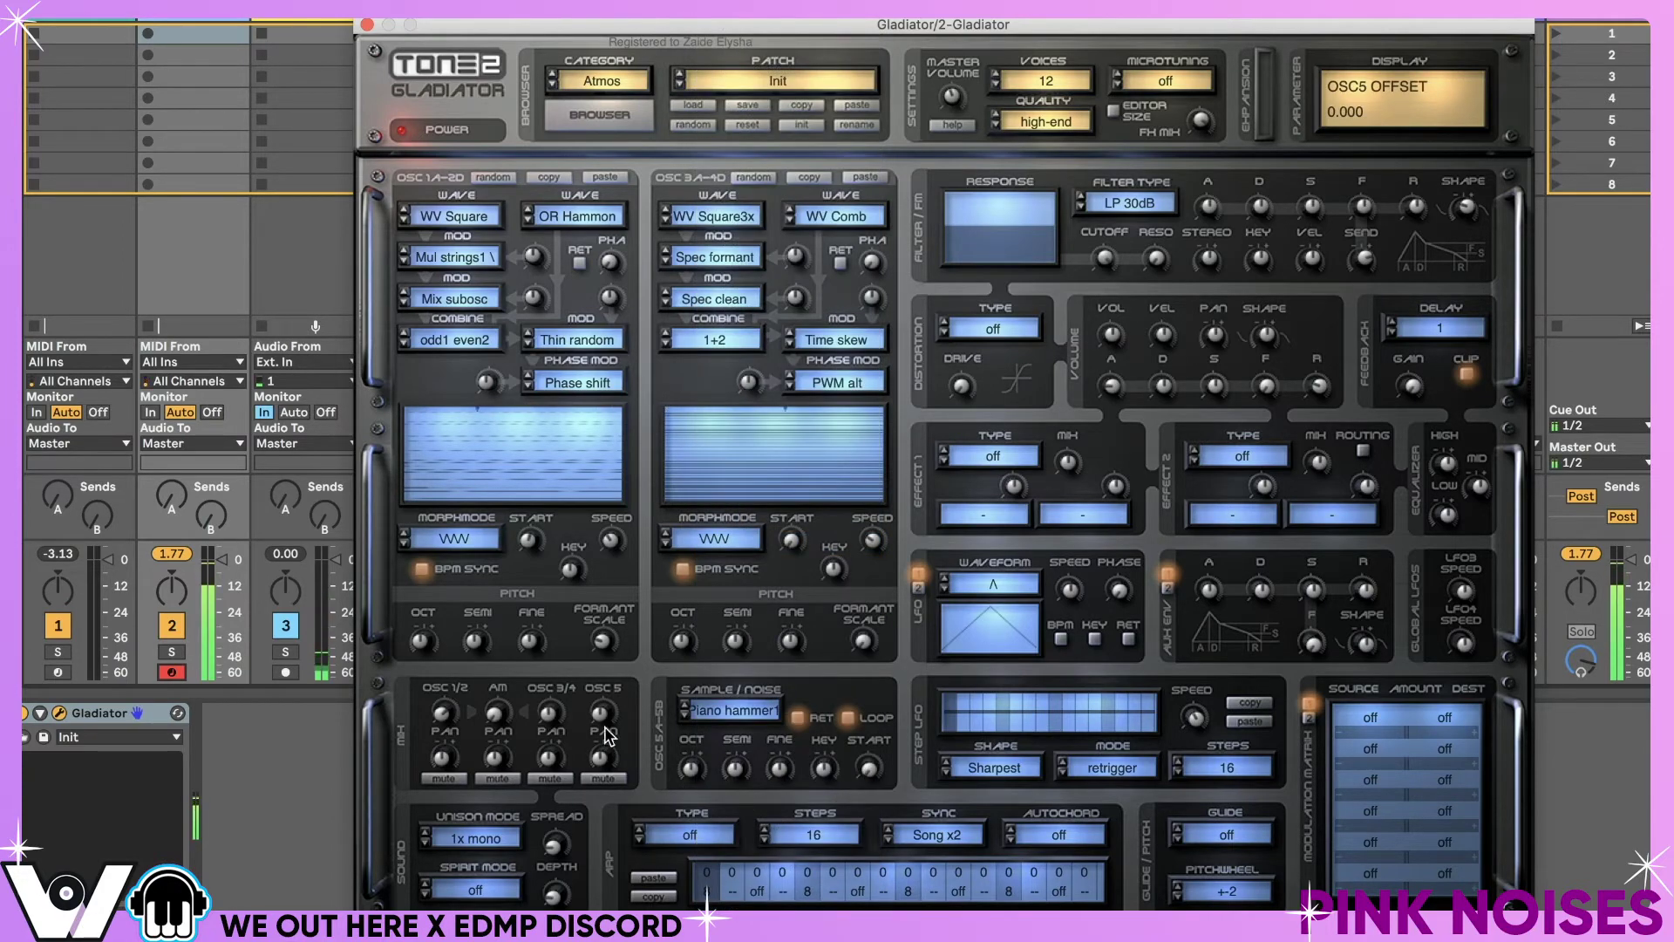
left_click_drag(603, 708, 608, 743)
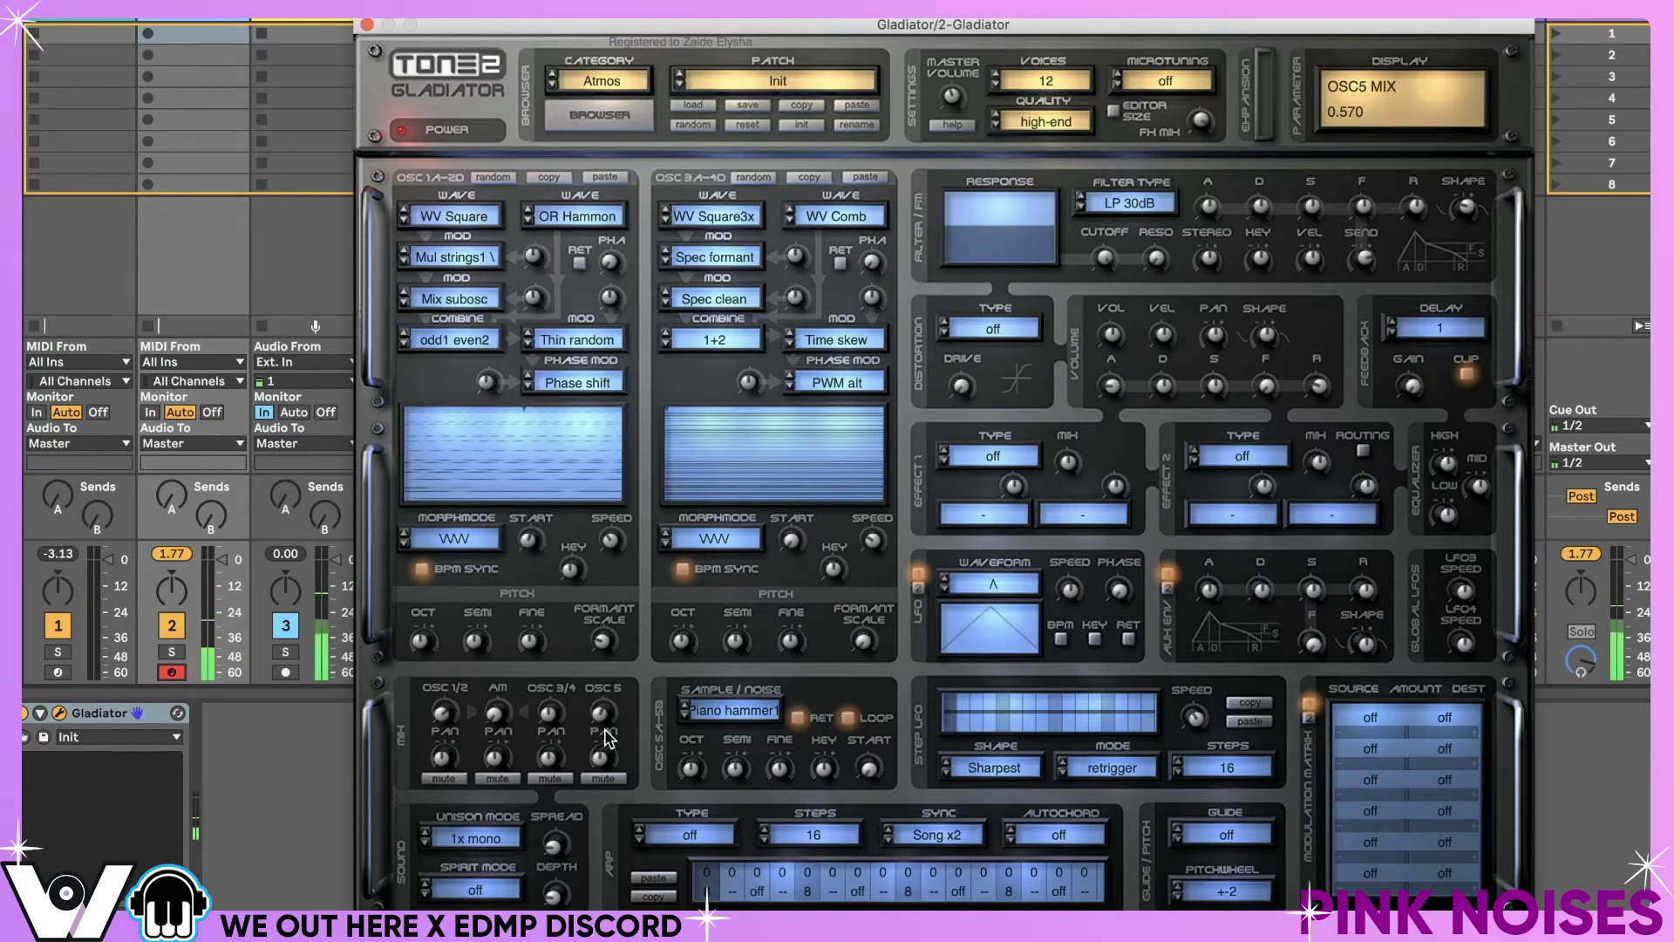
left_click(849, 718)
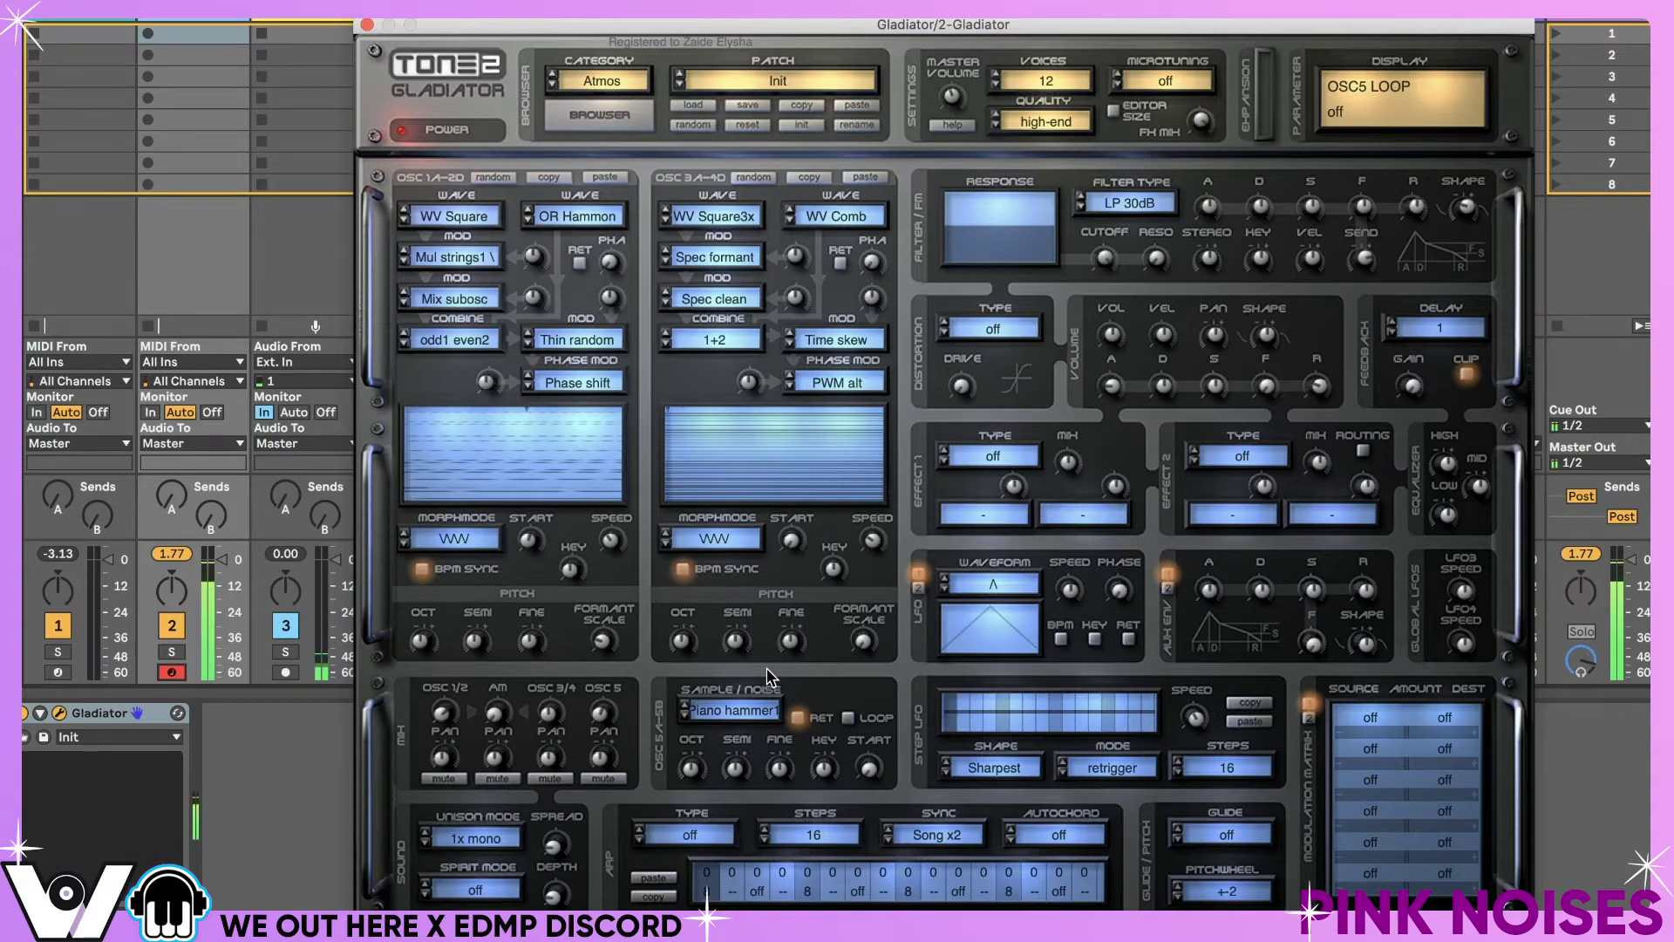
left_click(686, 716)
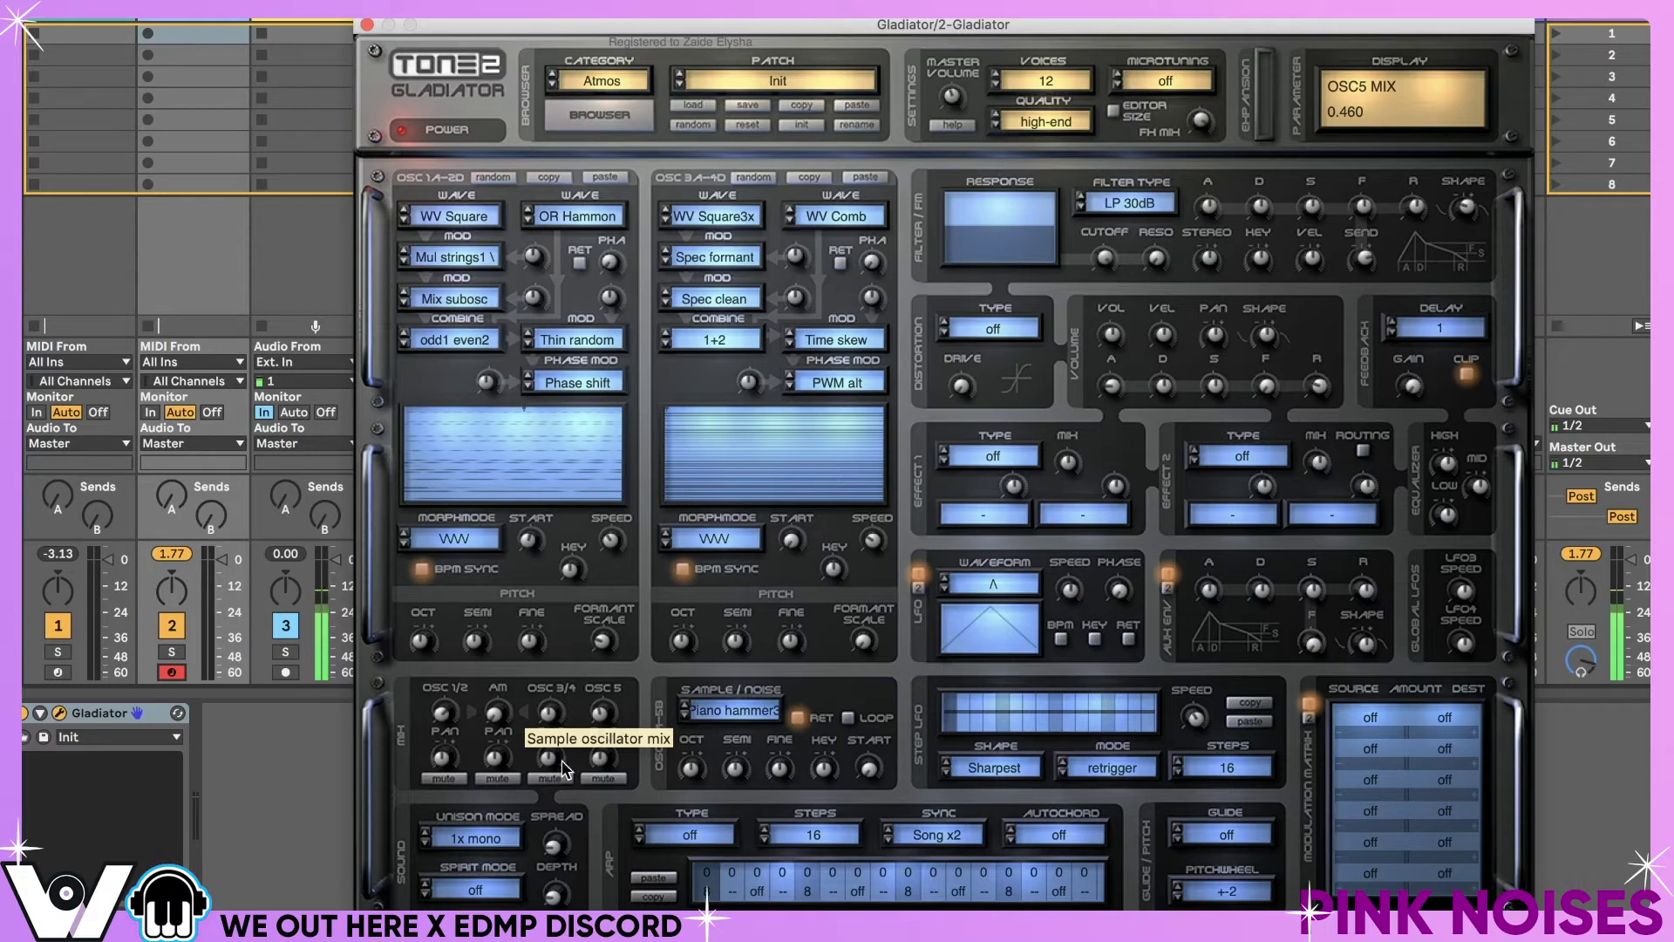
- Look through the available unison modes, including the mono, stereo, octave and stacked variants
left_click(495, 842)
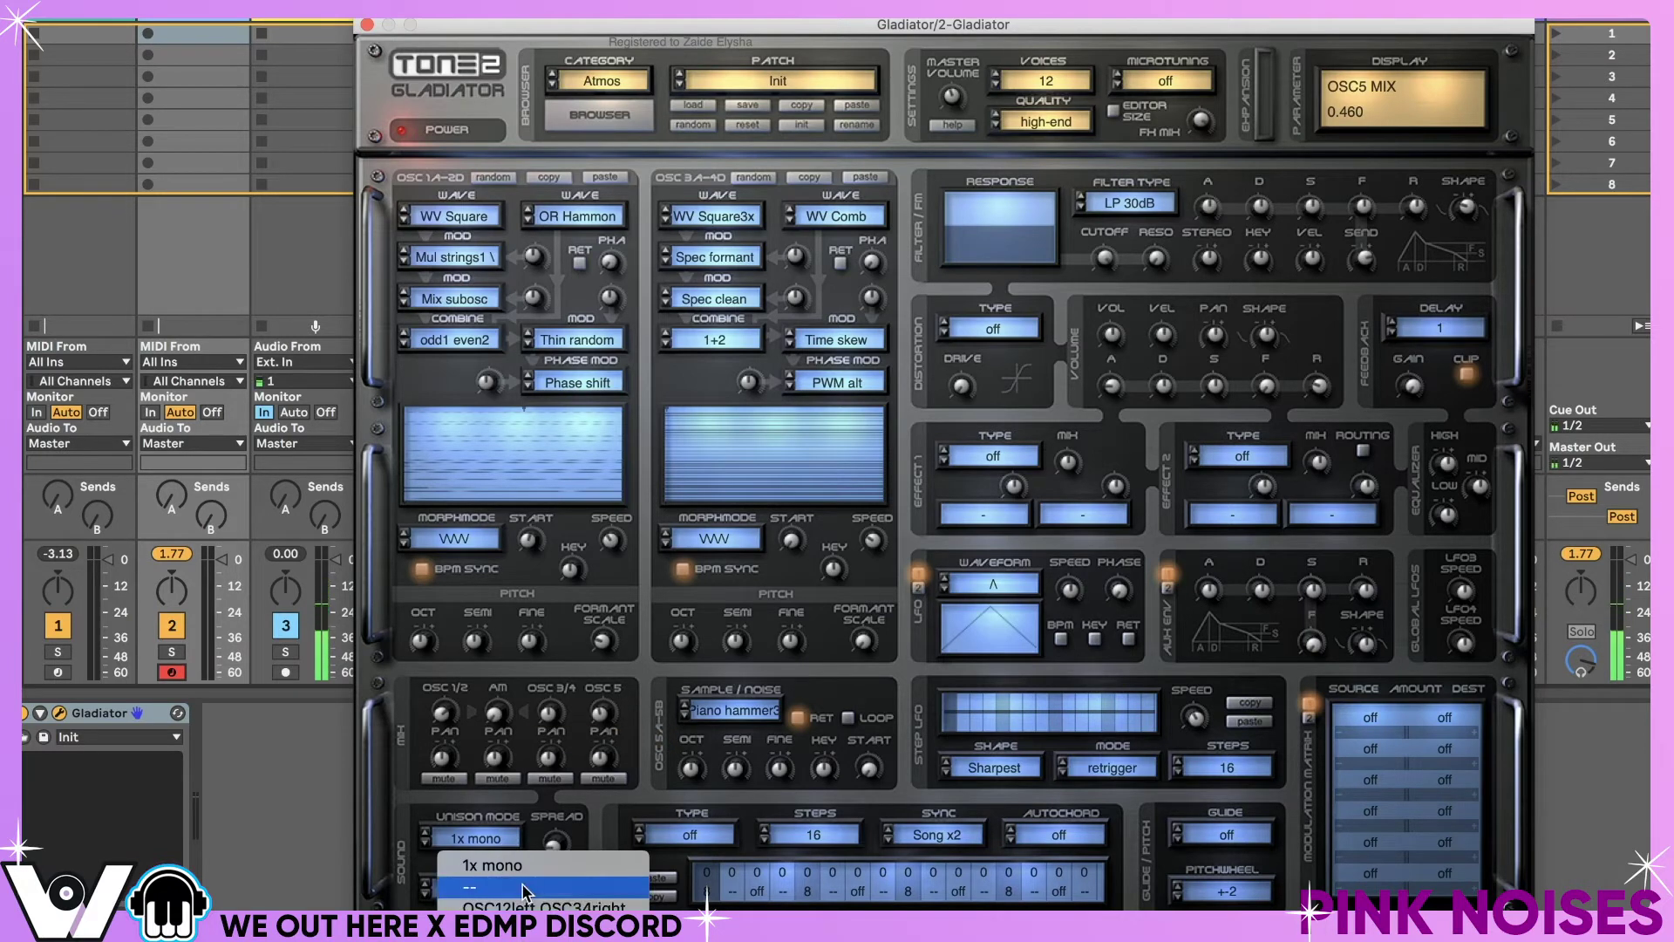
scroll(533, 881, "down", 4)
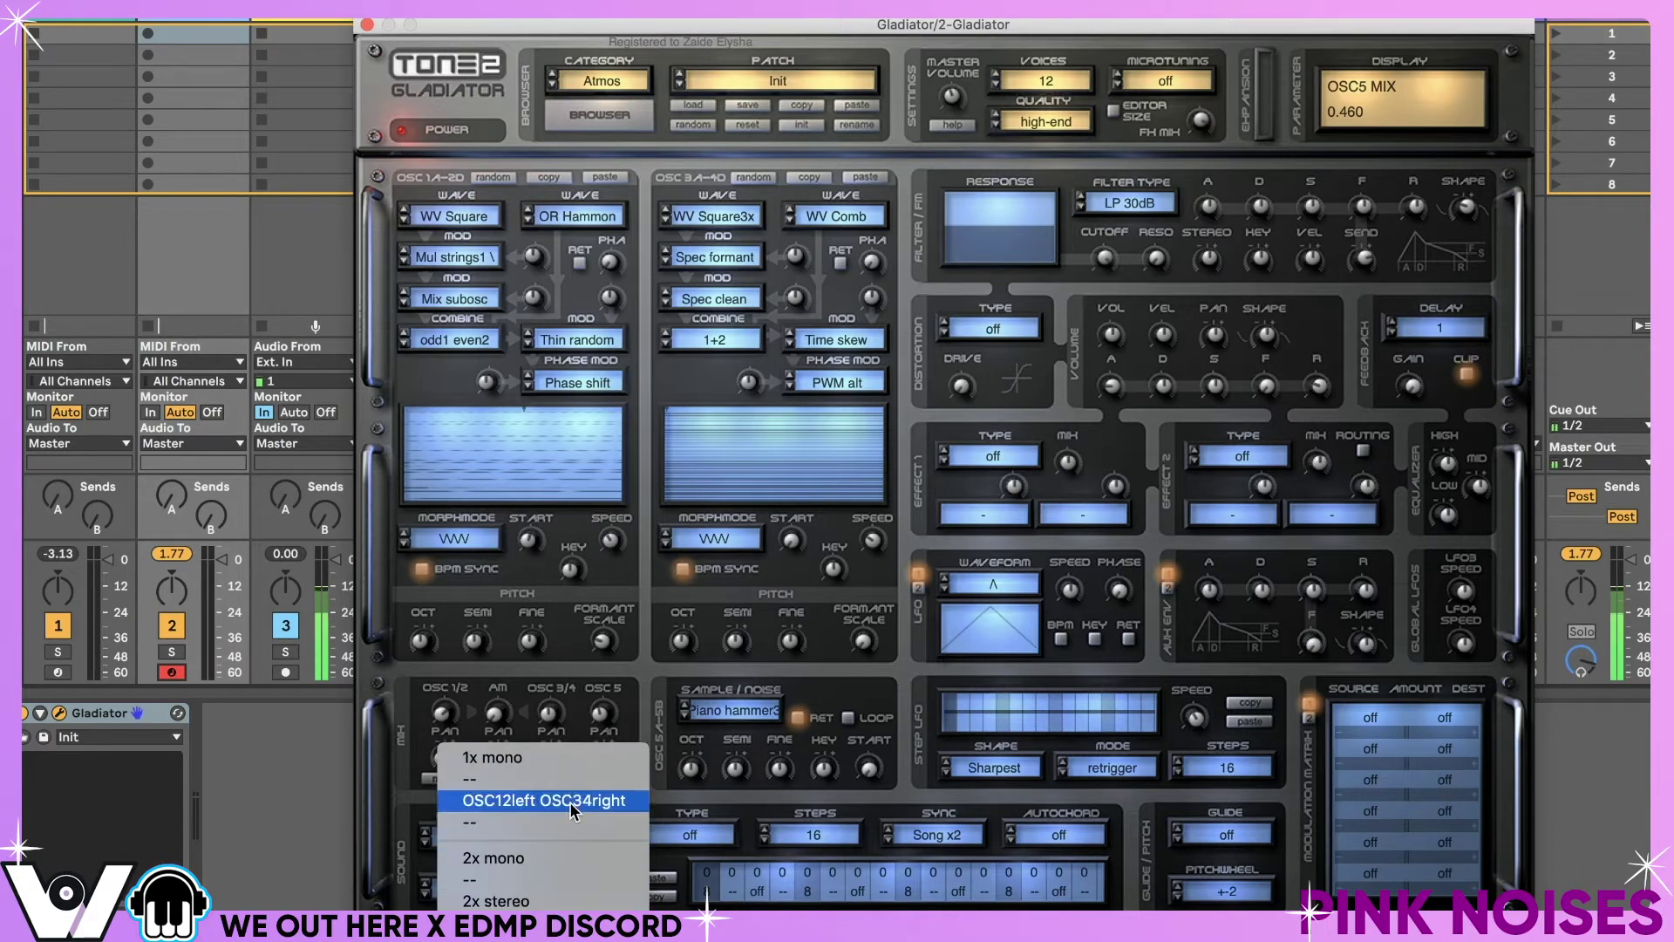
scroll(568, 860, "down", 5)
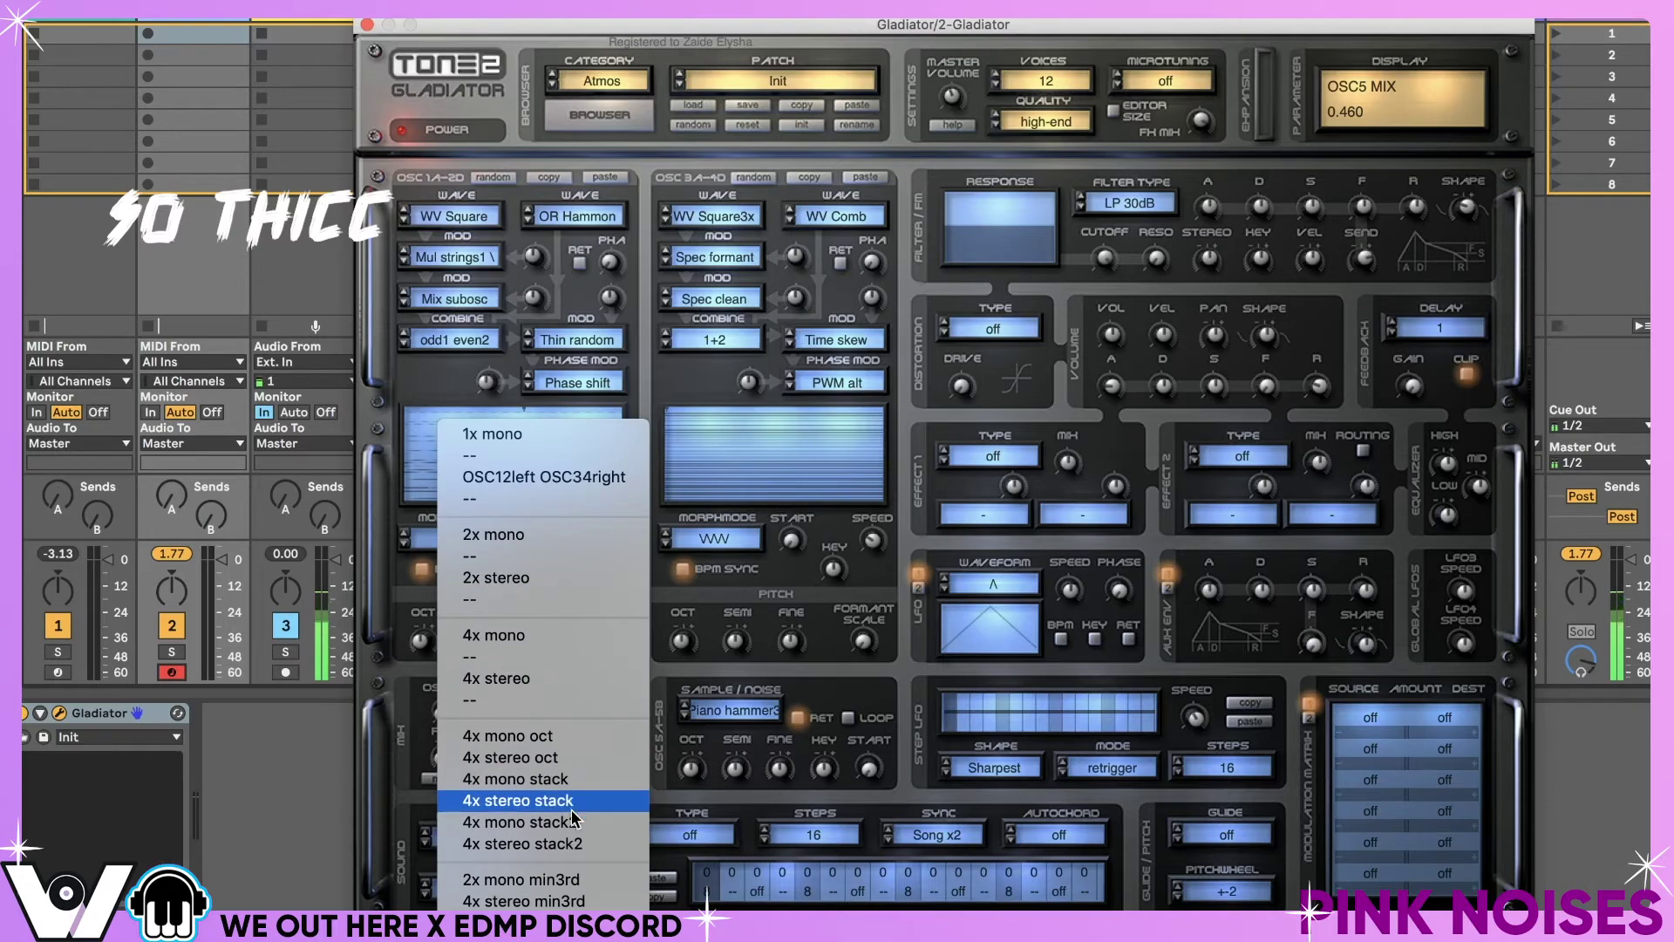
scroll(571, 871, "down", 5)
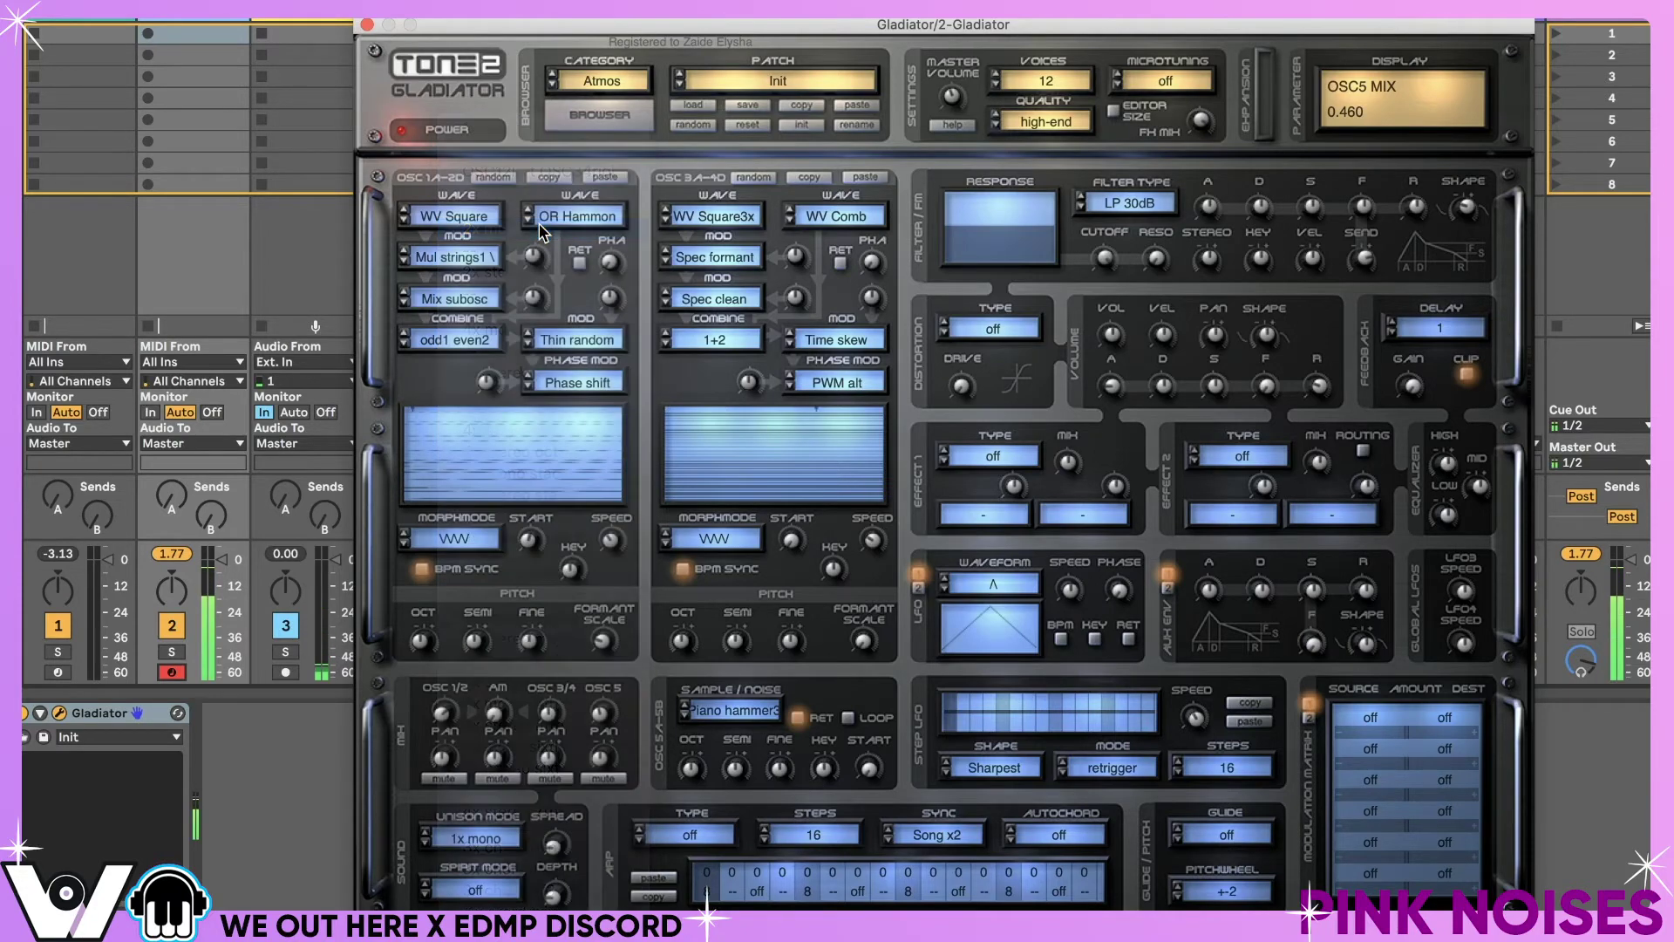
- Audition successive unison modes, including 4x stereo, 4x stereo oct and 4x mono stack2, up to 2x mono forth
left_click(545, 271)
left_click(426, 844)
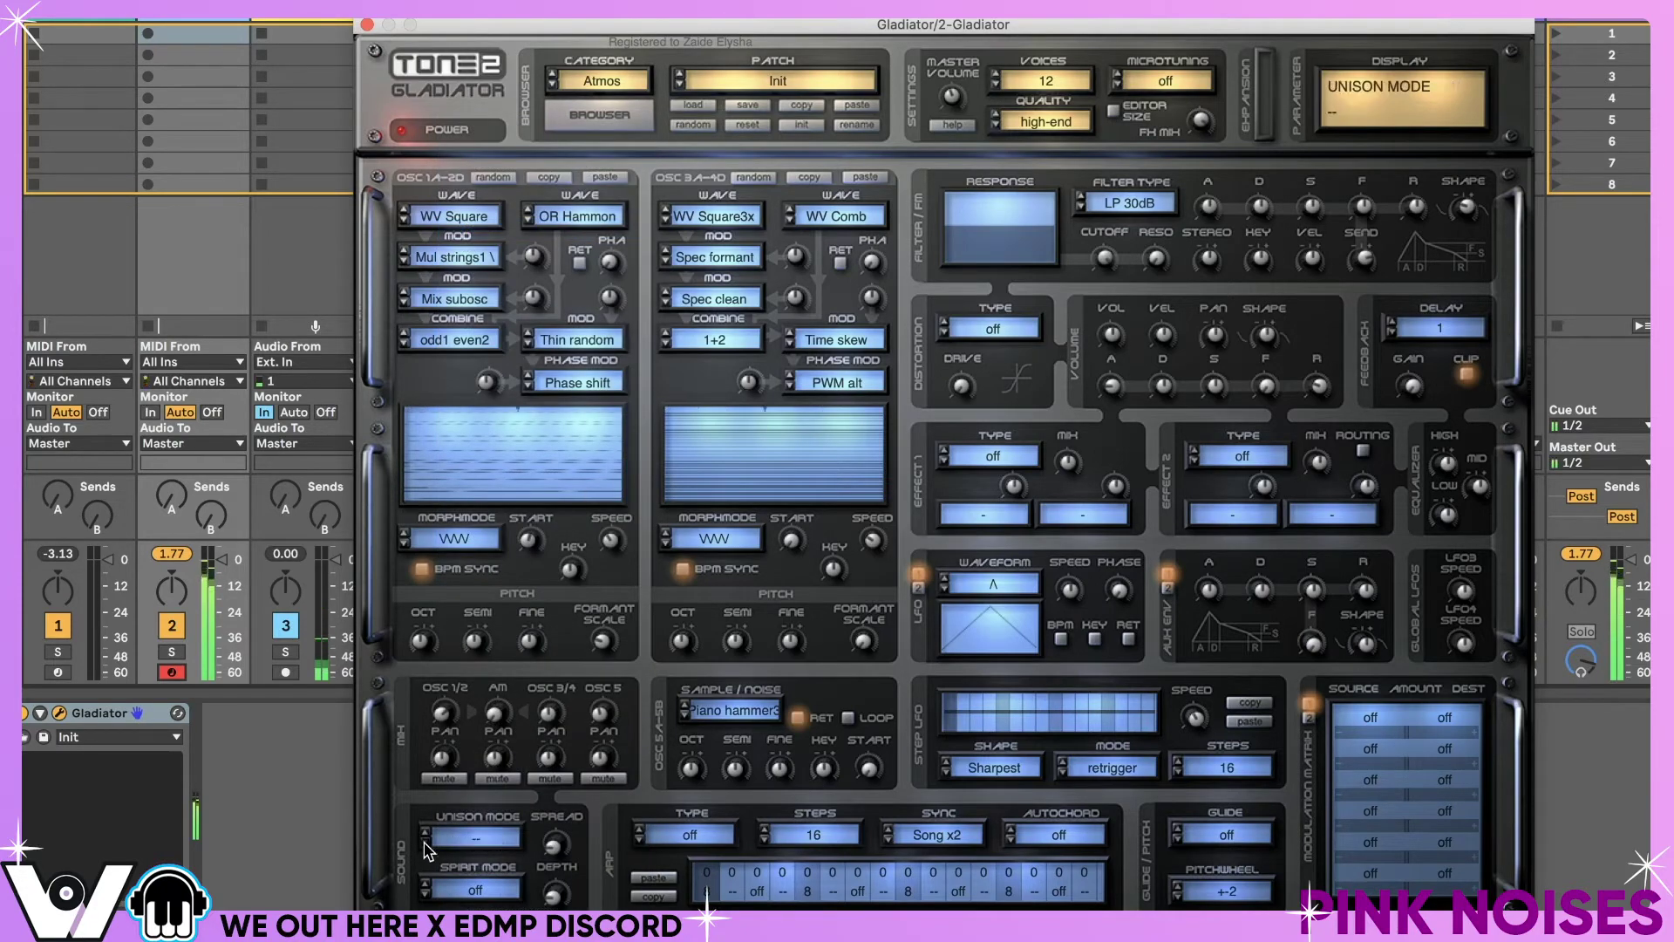
left_click(426, 844)
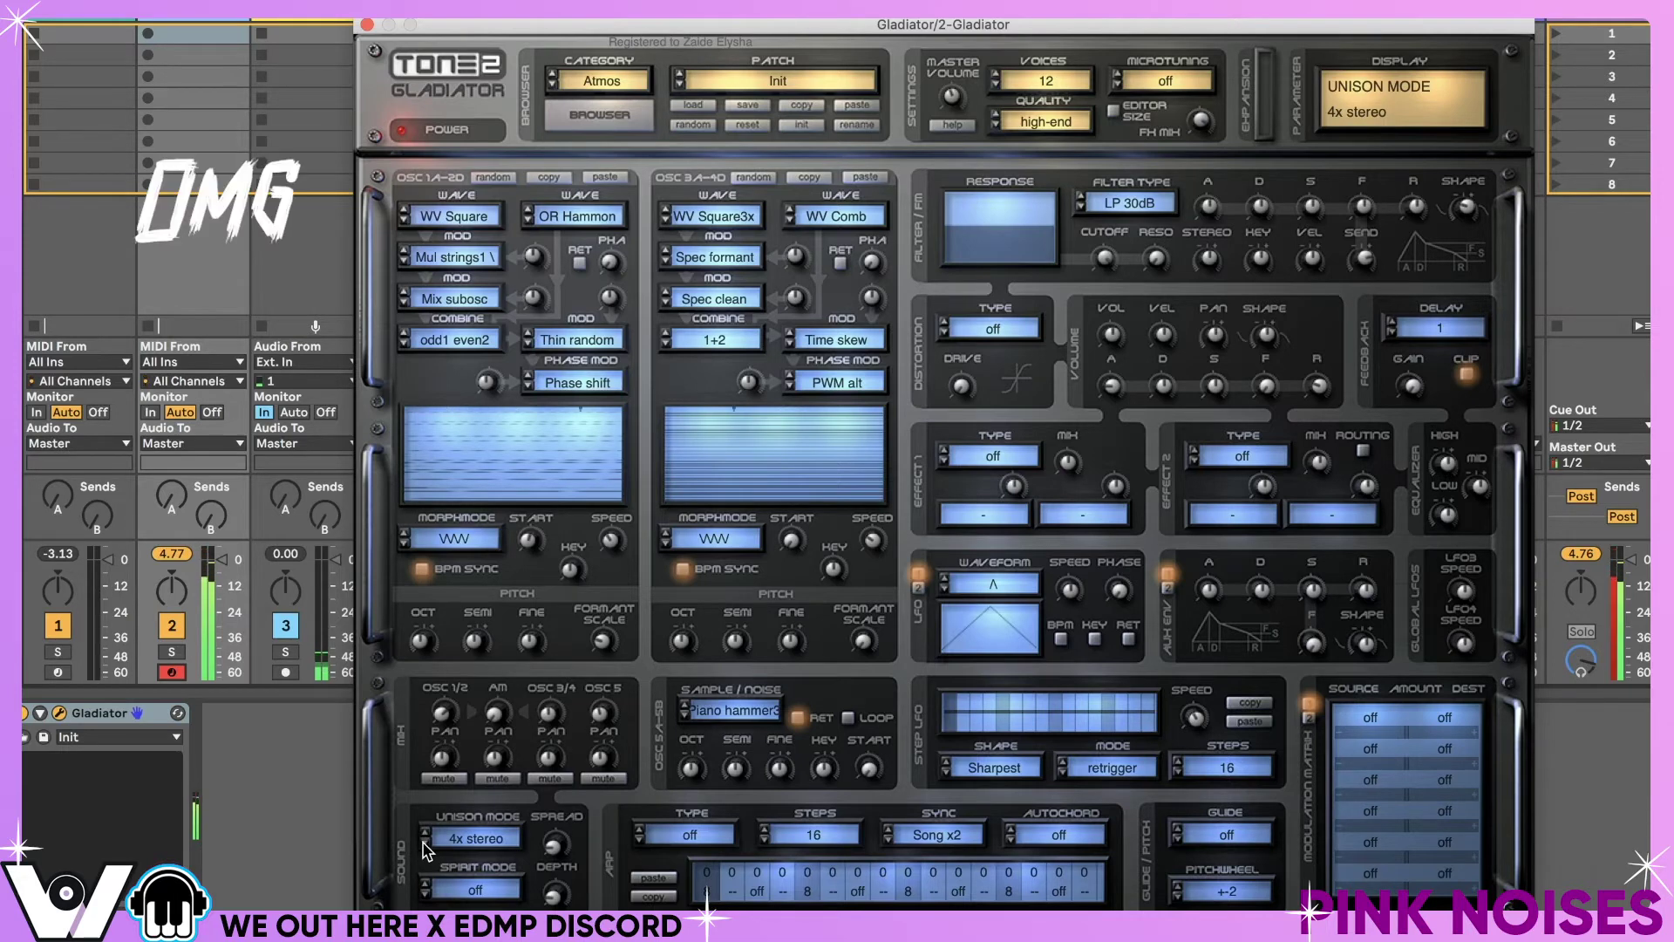
left_click(426, 844)
left_click(425, 844)
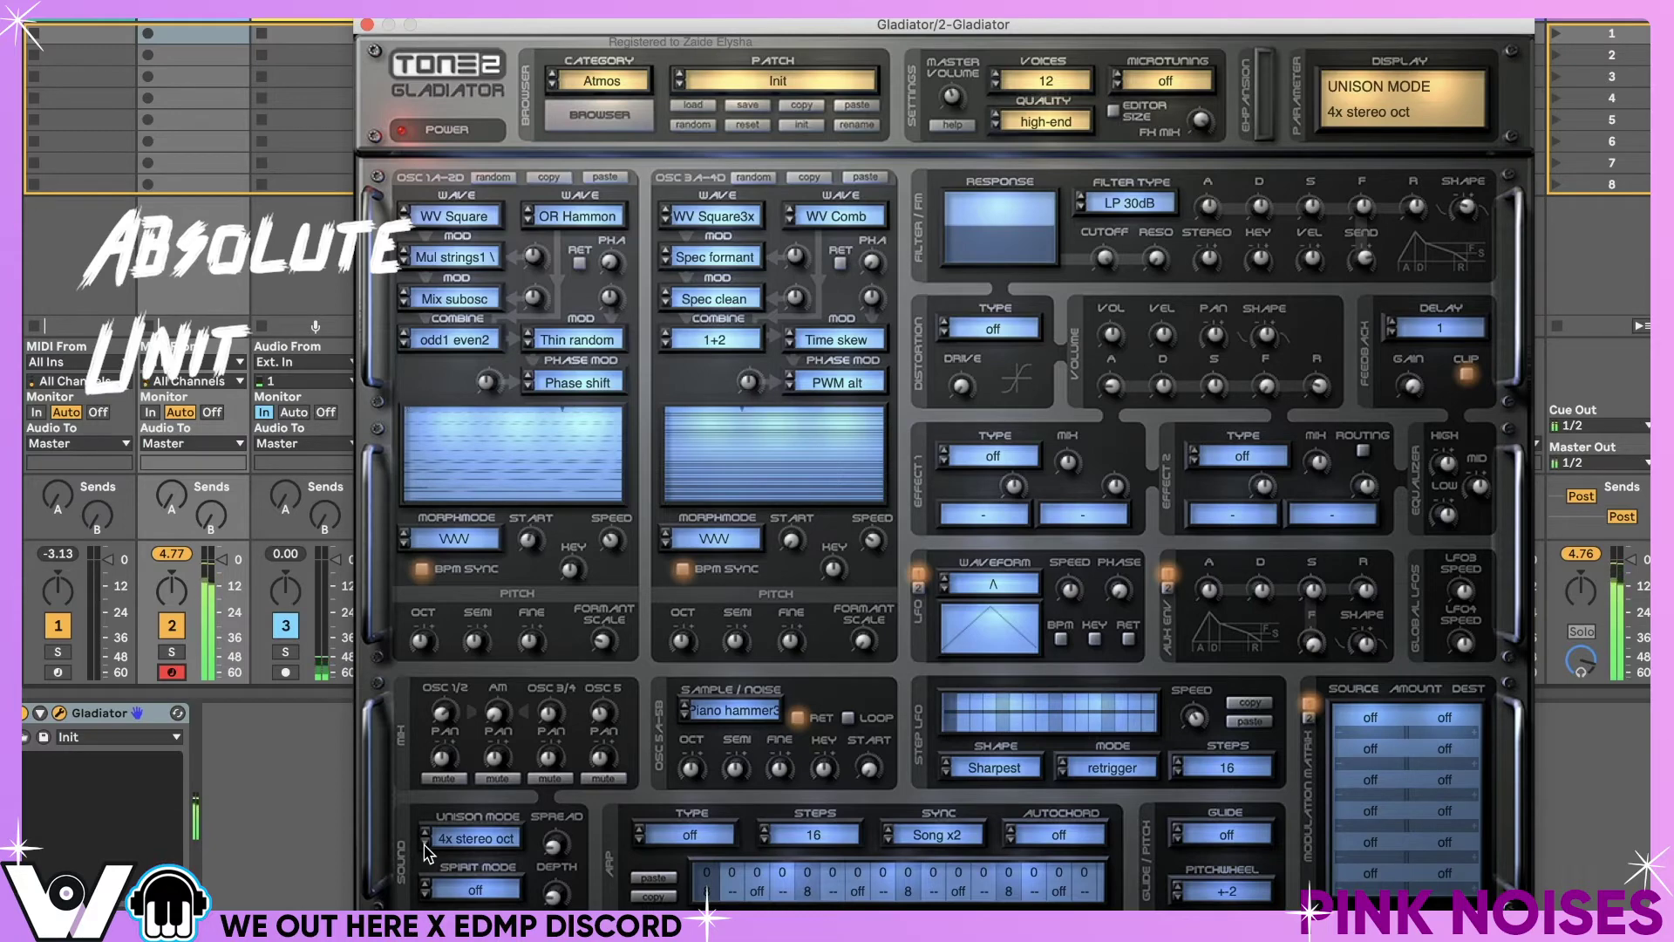
left_click(426, 844)
left_click(425, 844)
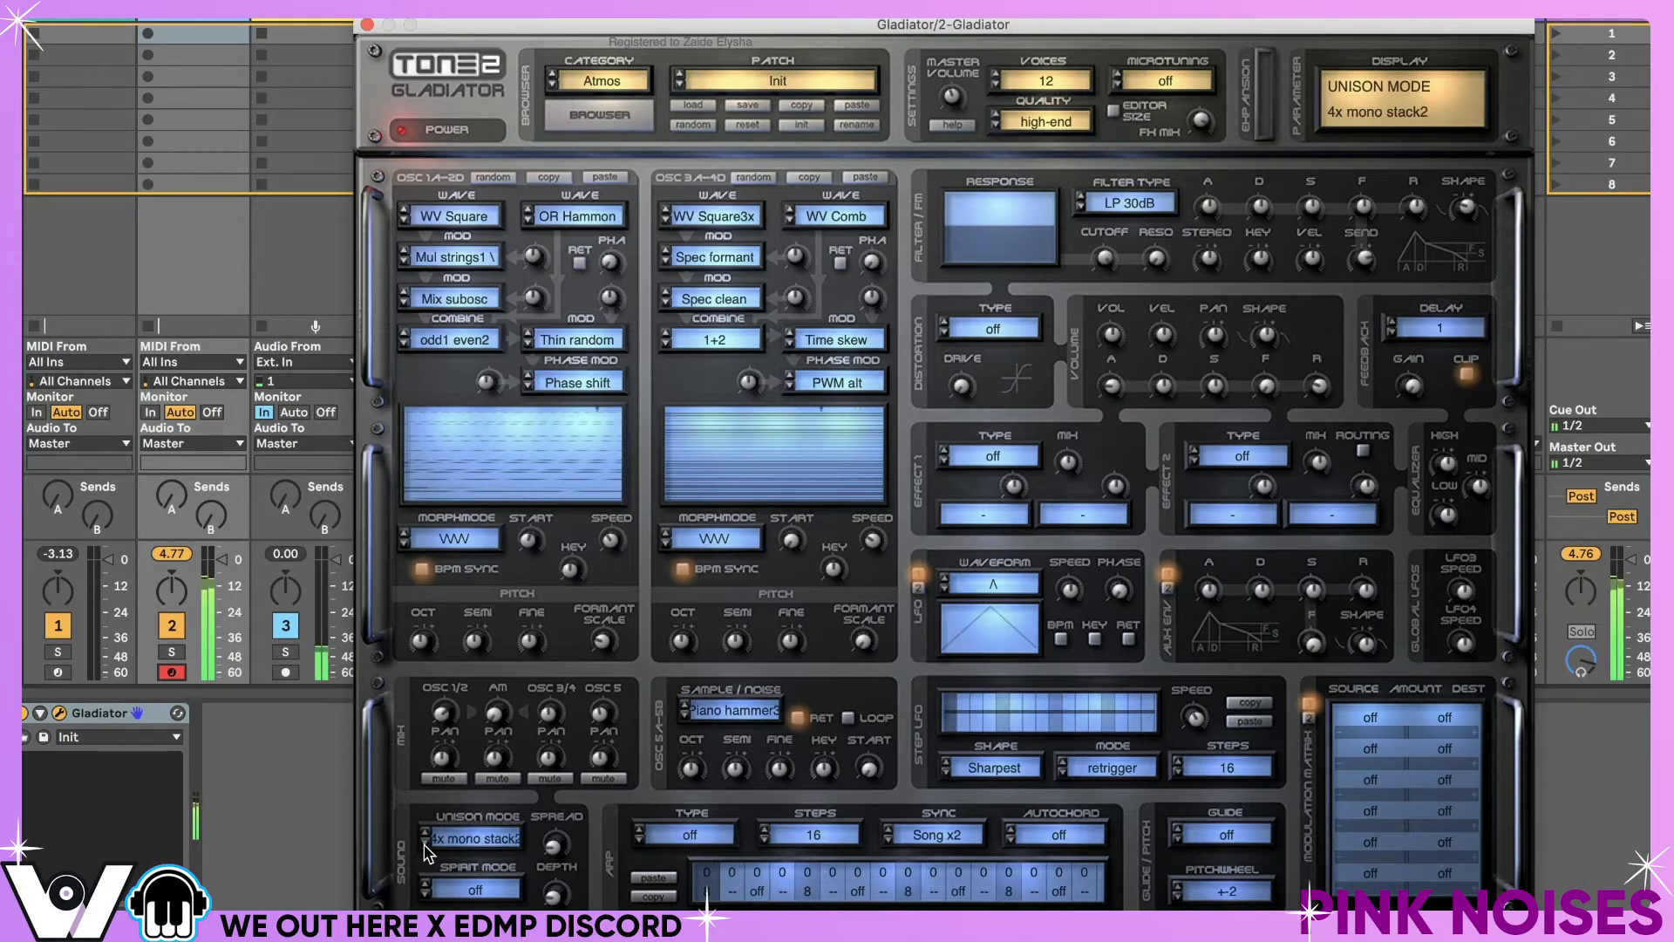
left_click(425, 844)
left_click(426, 844)
left_click(425, 844)
left_click(426, 844)
left_click(426, 844)
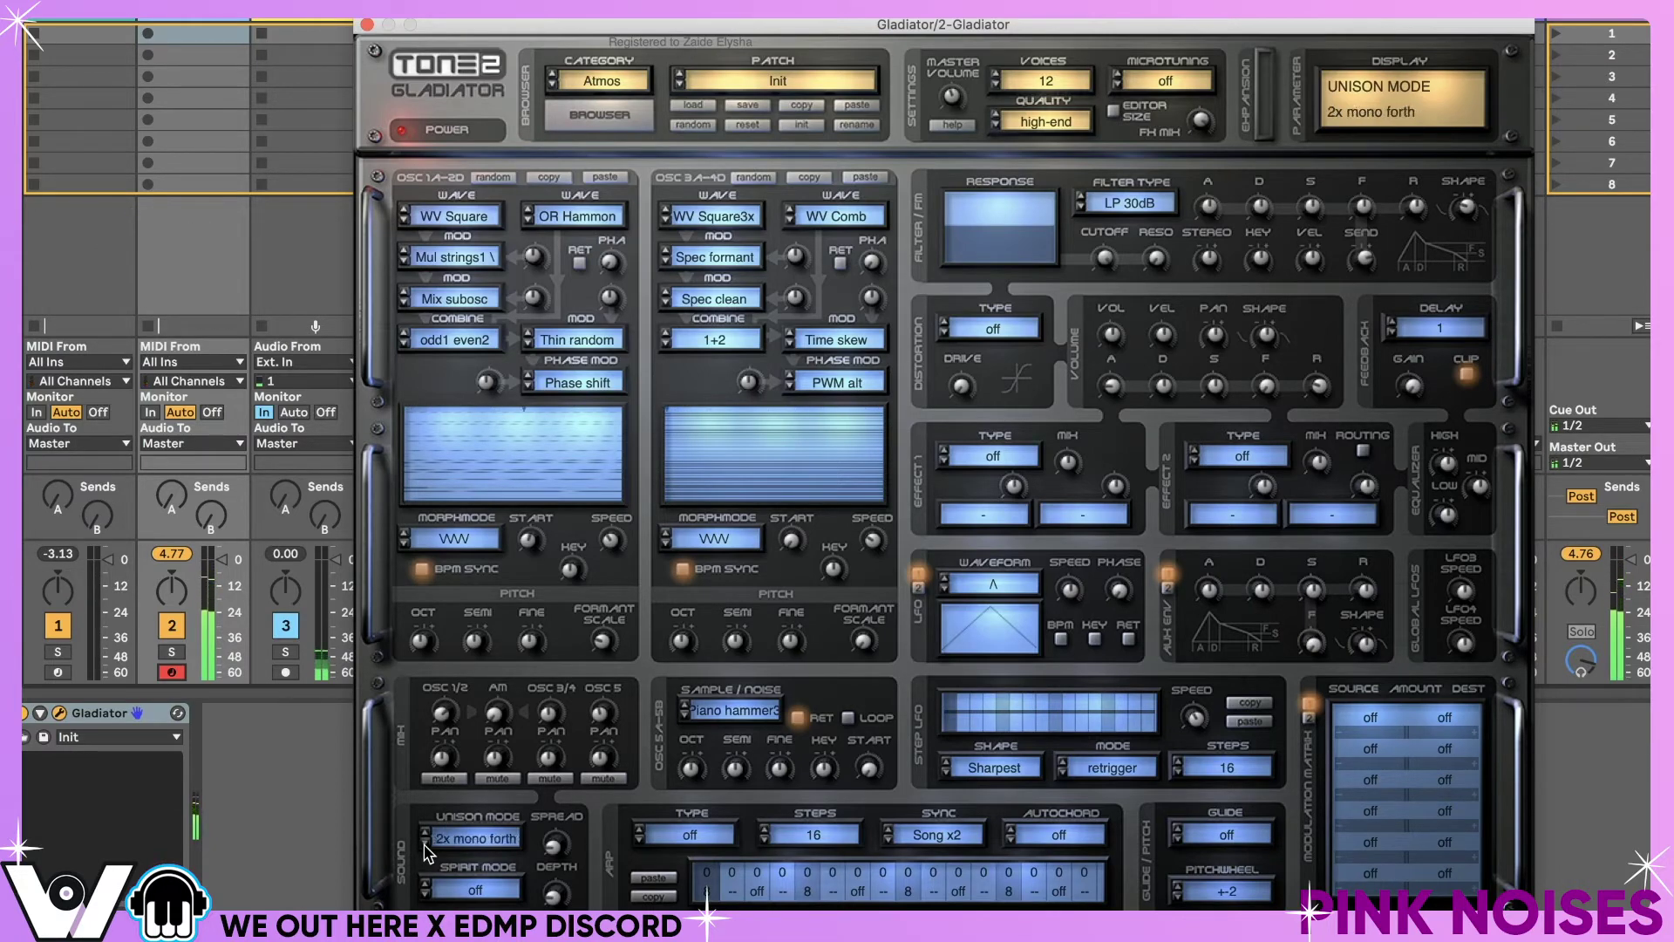
- Try the 4x chord jazz unison mode while lowering the spread to about 0.16, and set the mode to 4x stereo oct
left_click(476, 839)
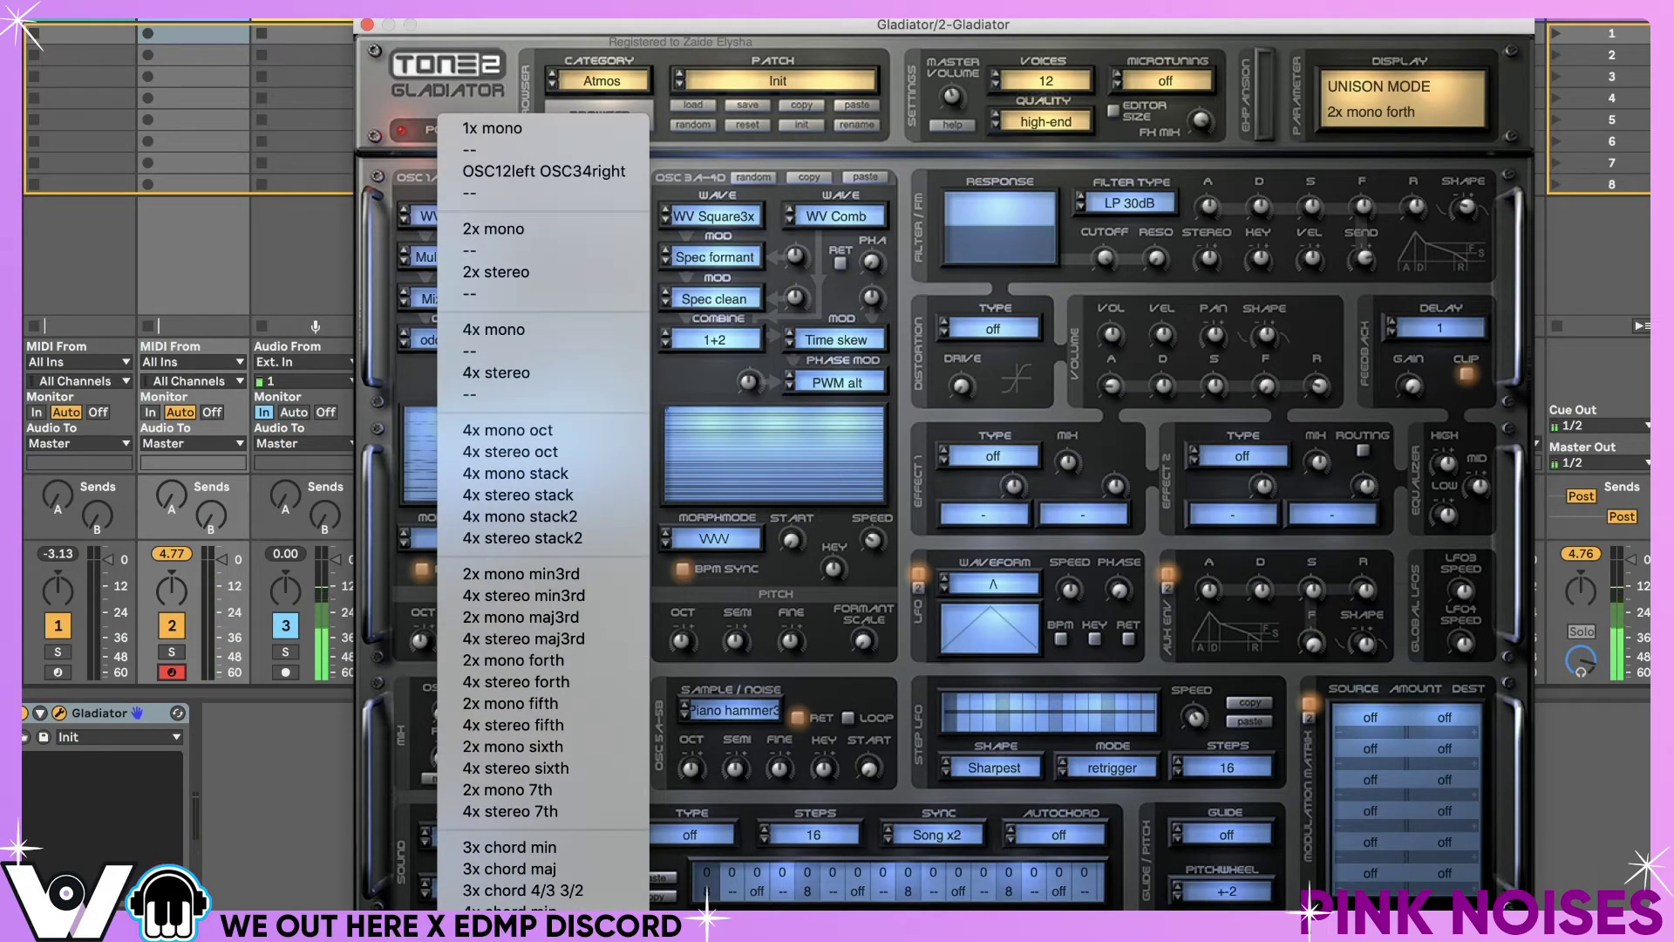
left_click(510, 933)
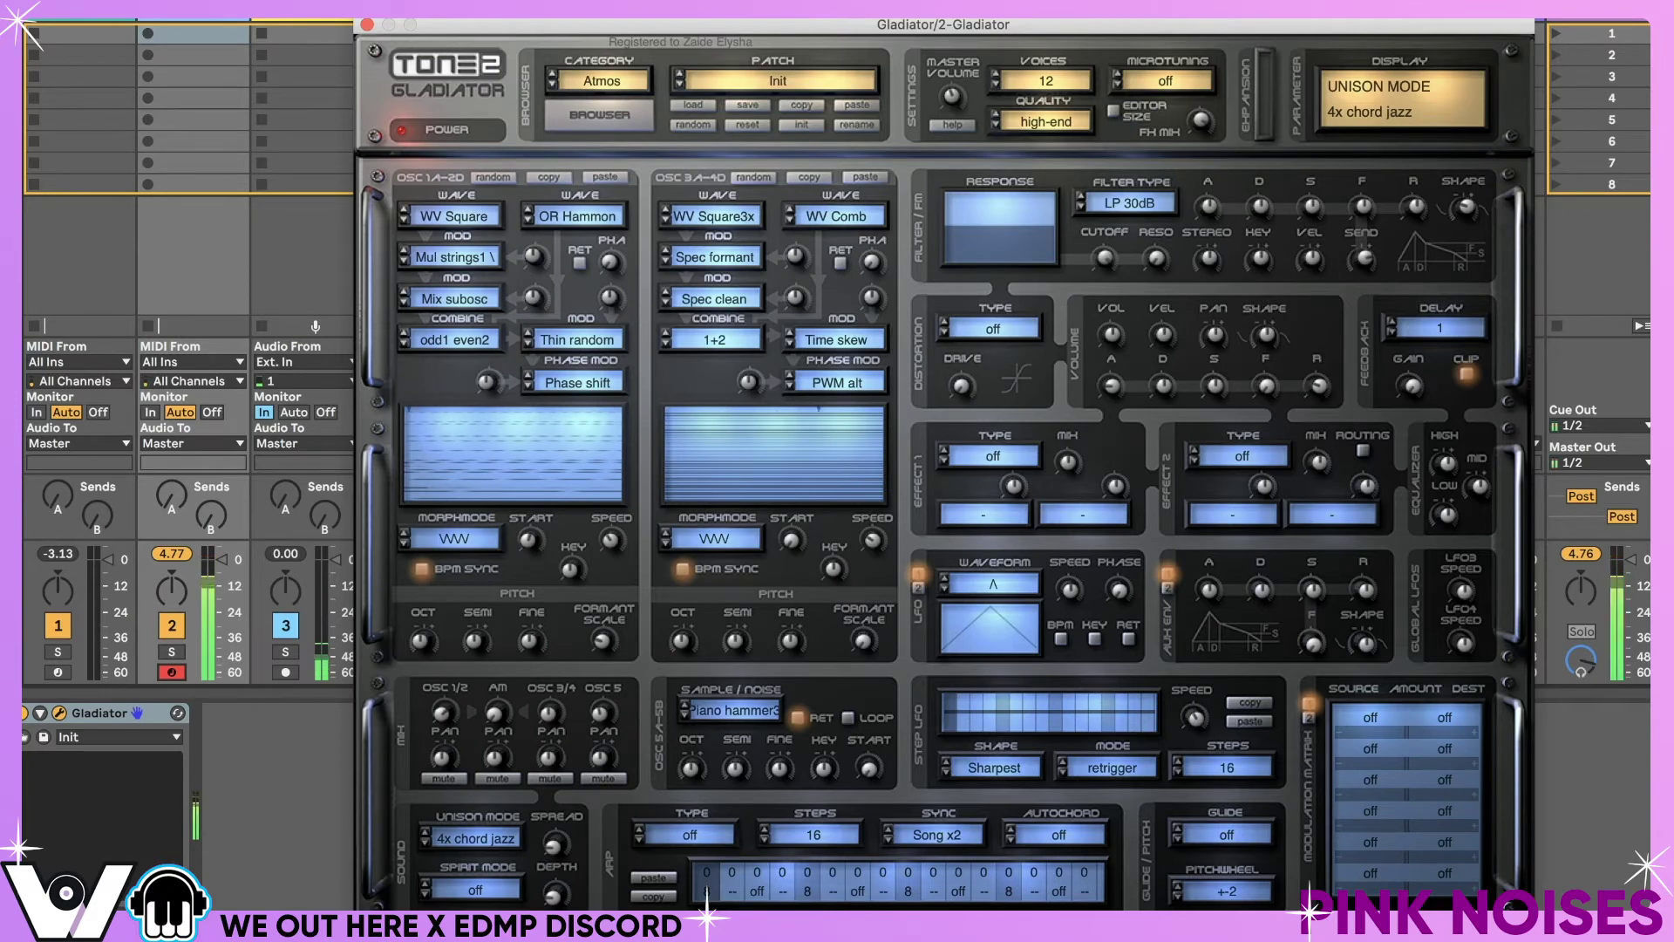
mouse_move(556, 844)
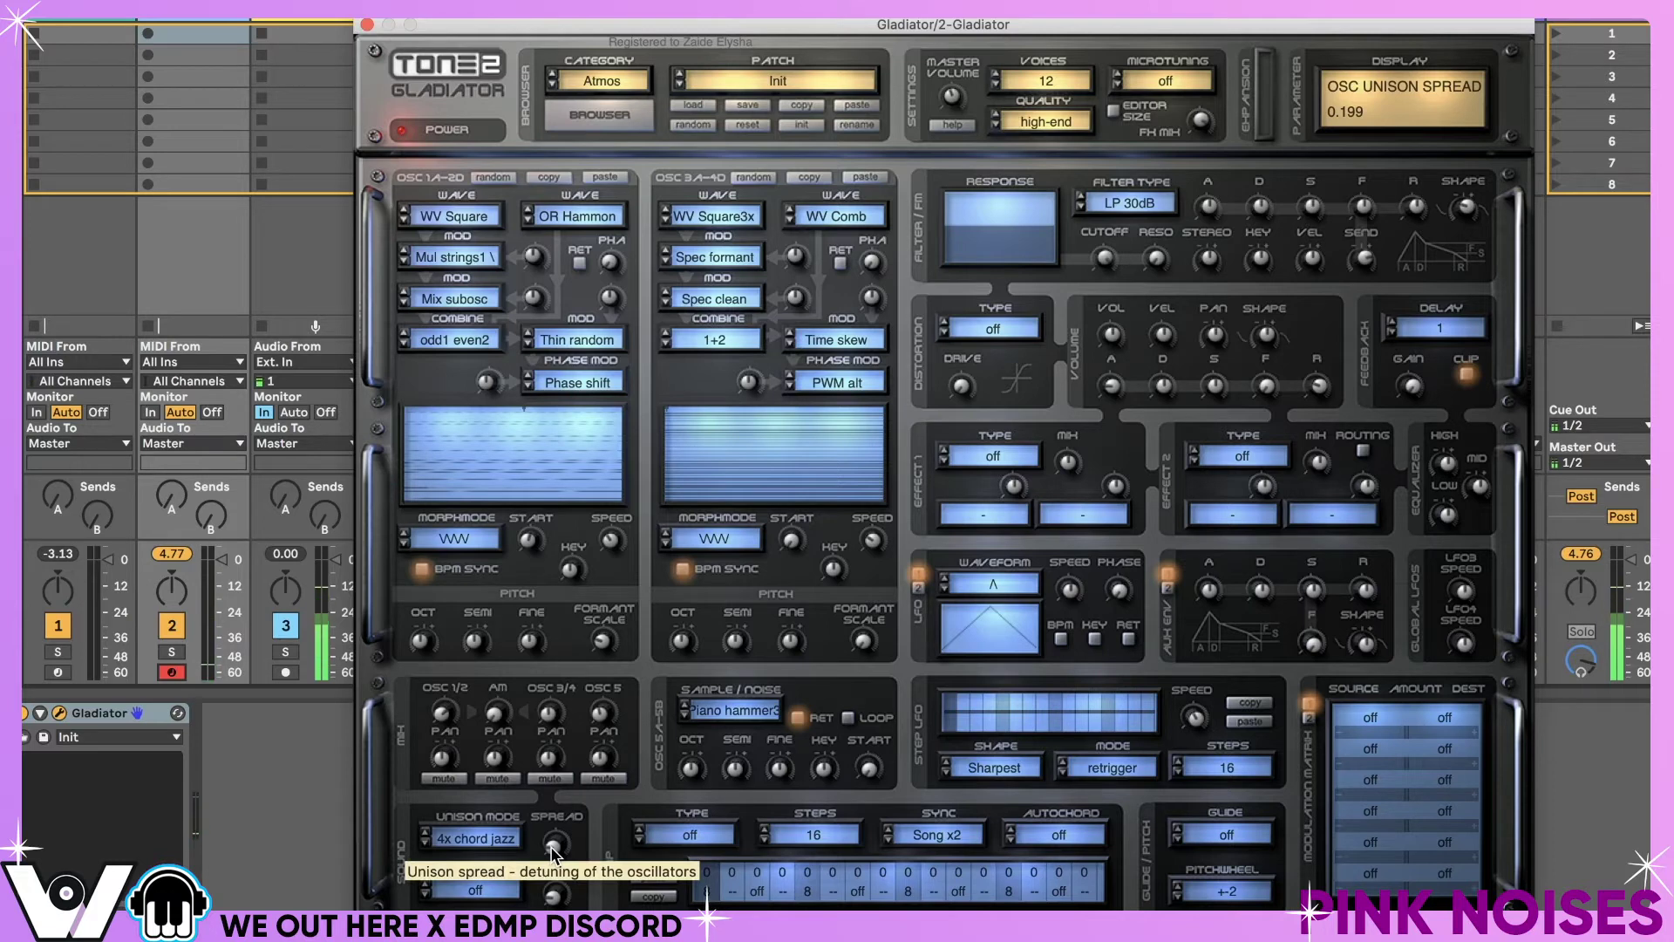
left_click_drag(551, 846, 575, 870)
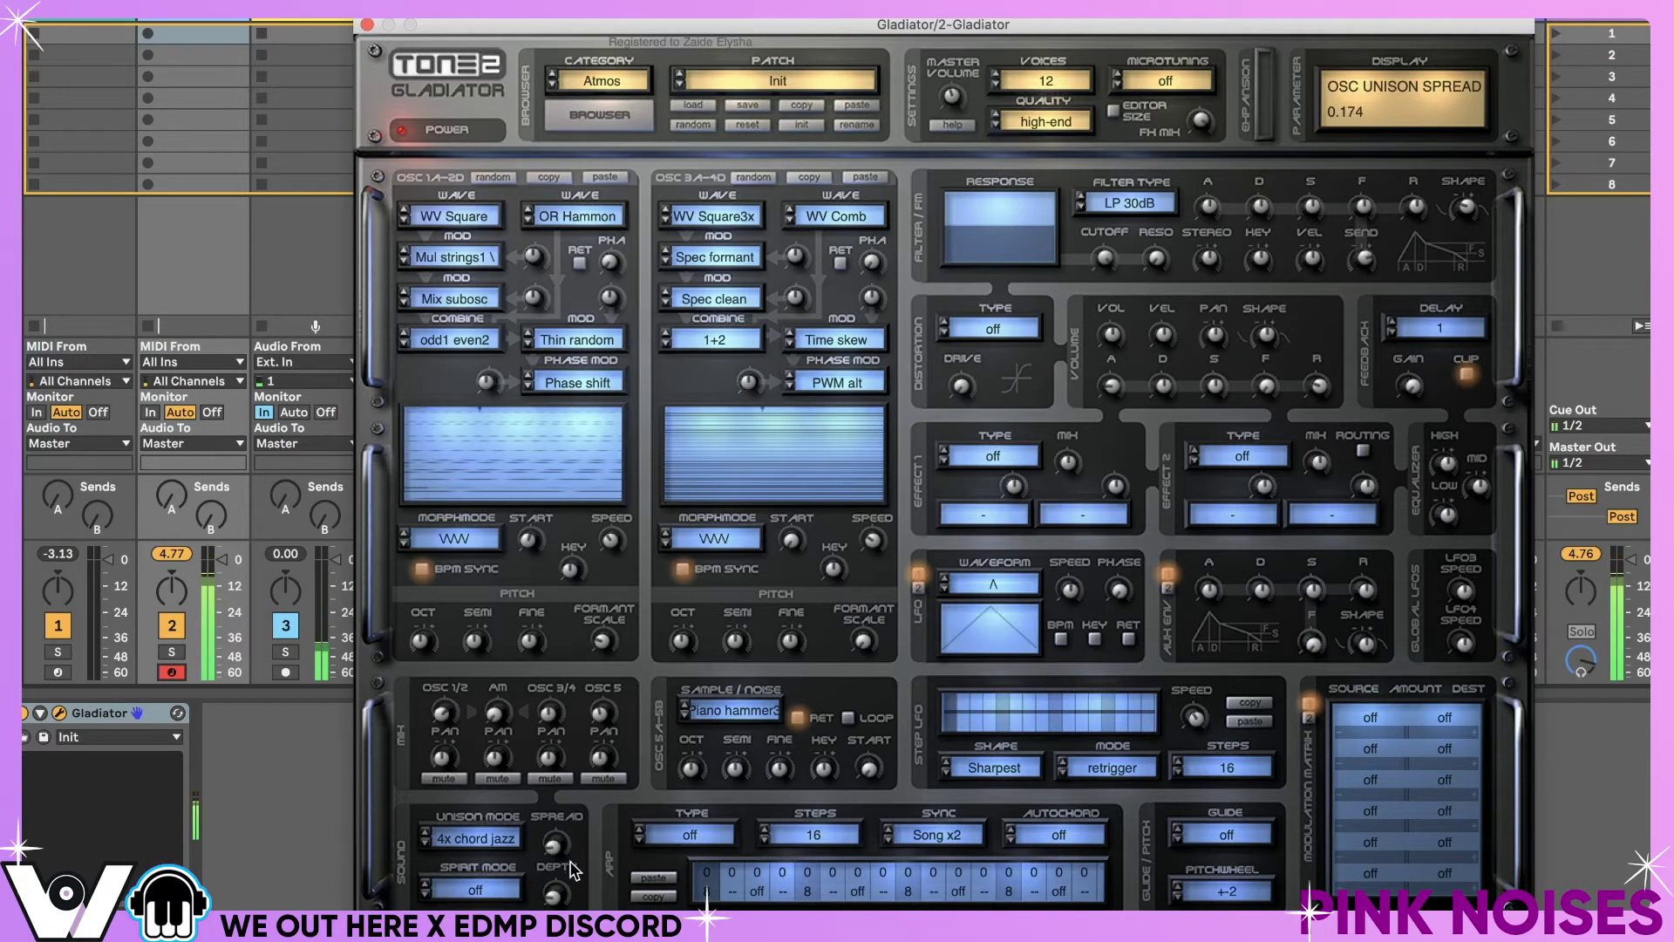
left_click(499, 835)
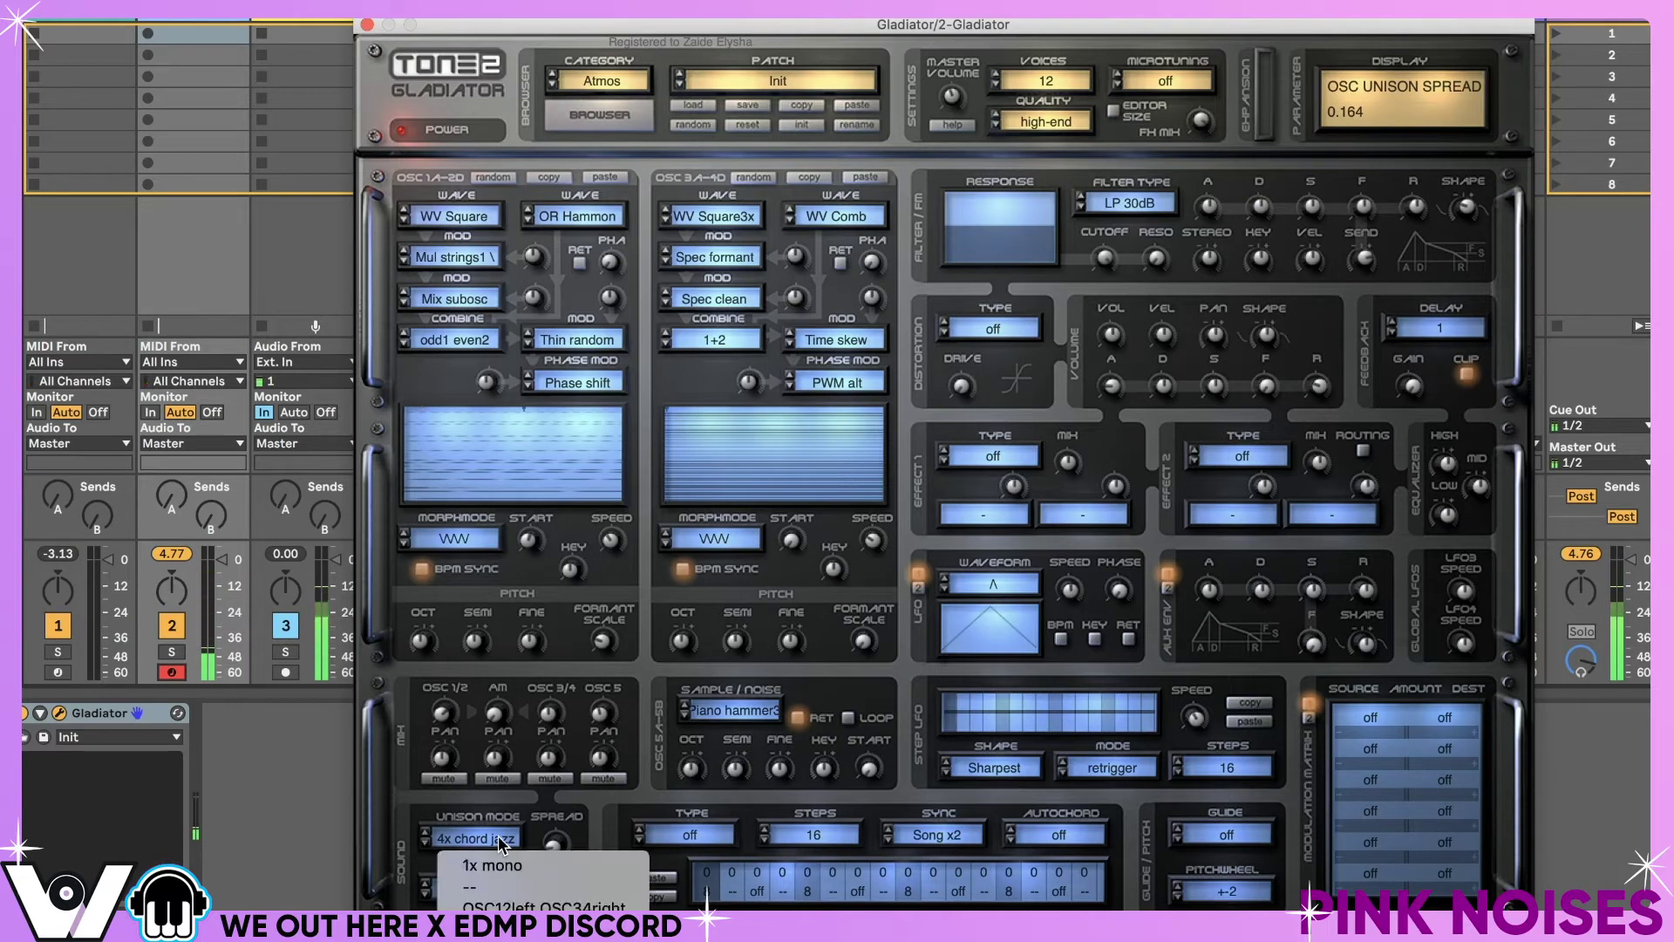
left_click(514, 779)
- Set the spirit mode to Analog 1 and sweep its depth, leaving it at about 0.11
left_click(471, 896)
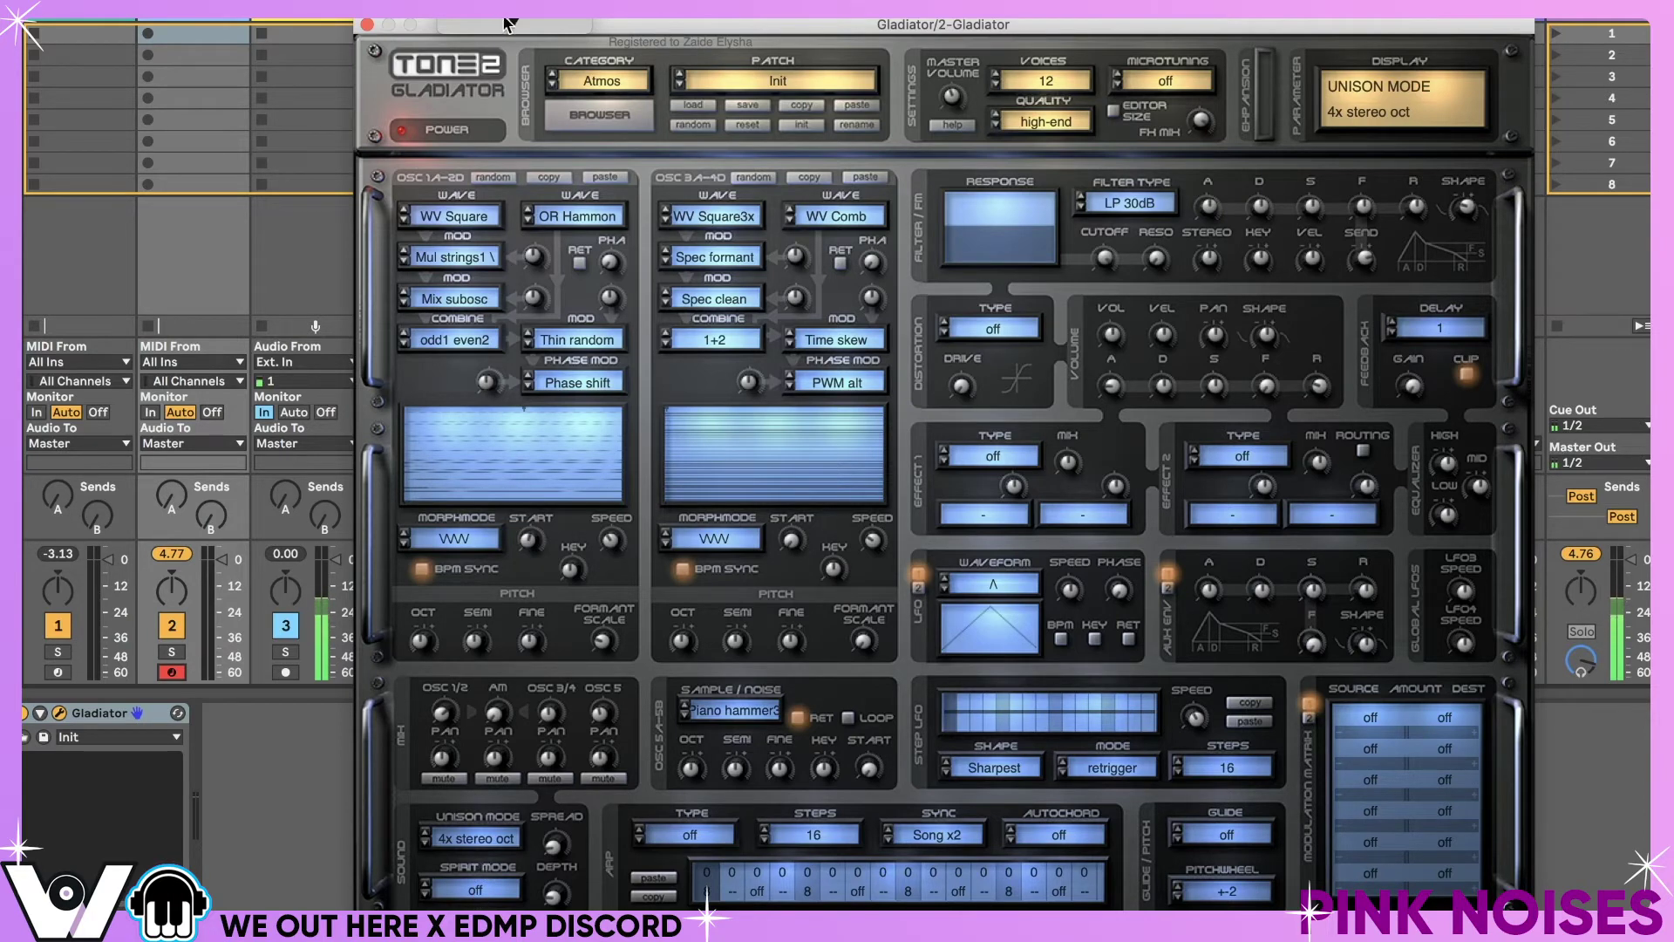
scroll(514, 25, "up", 5)
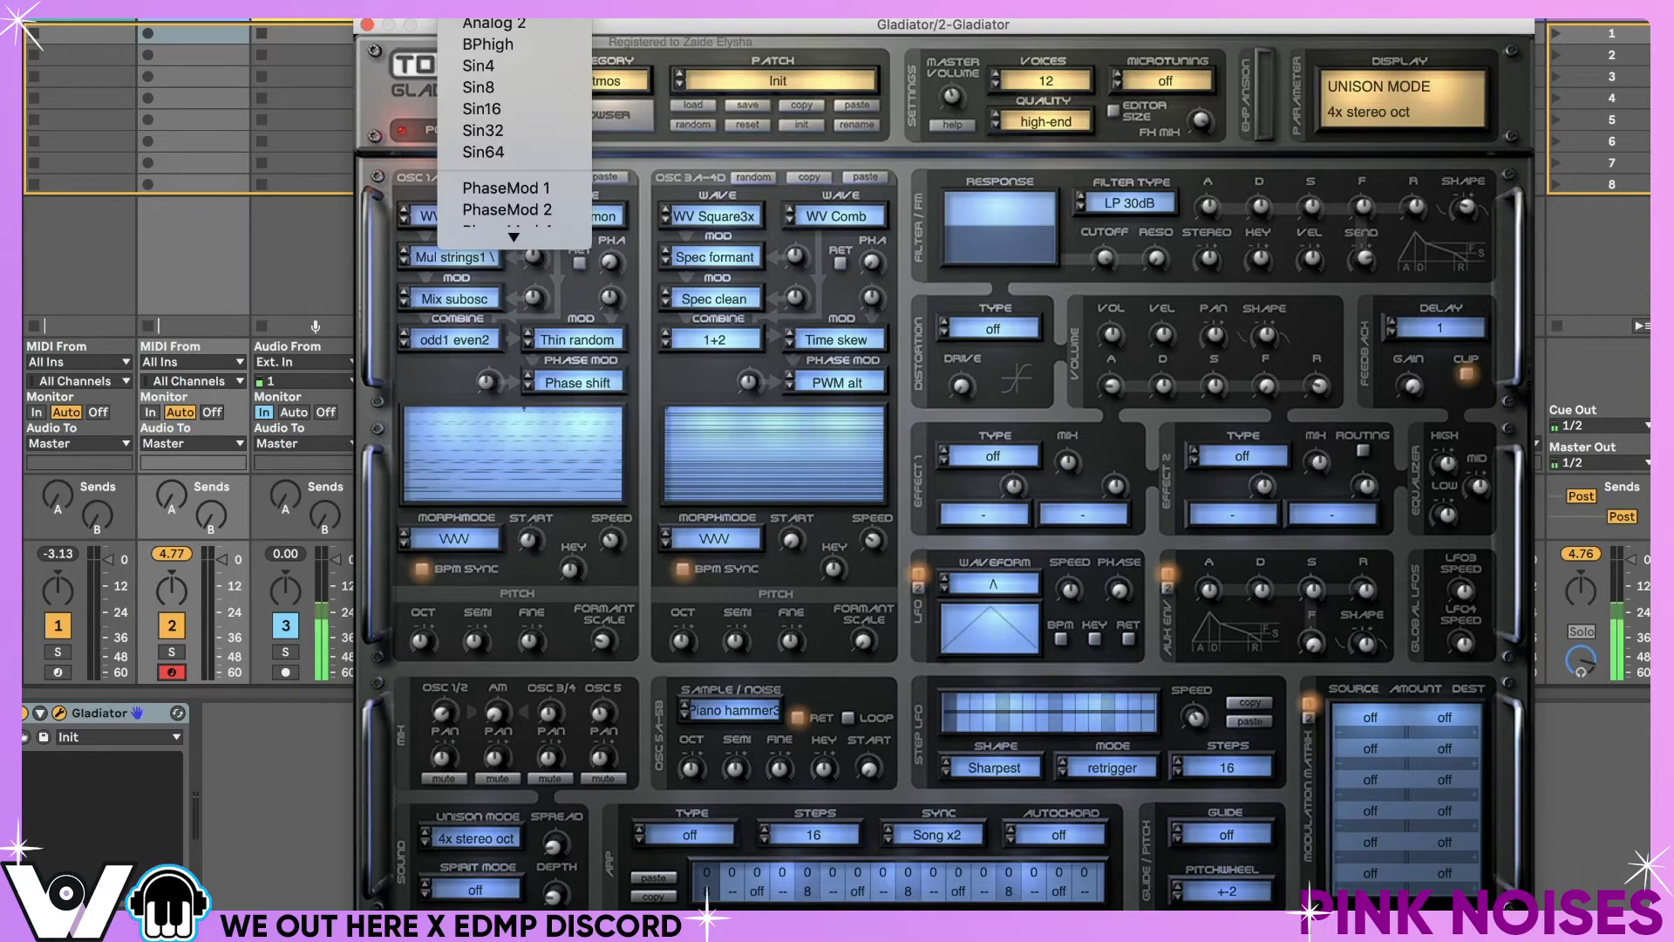
left_click(494, 2)
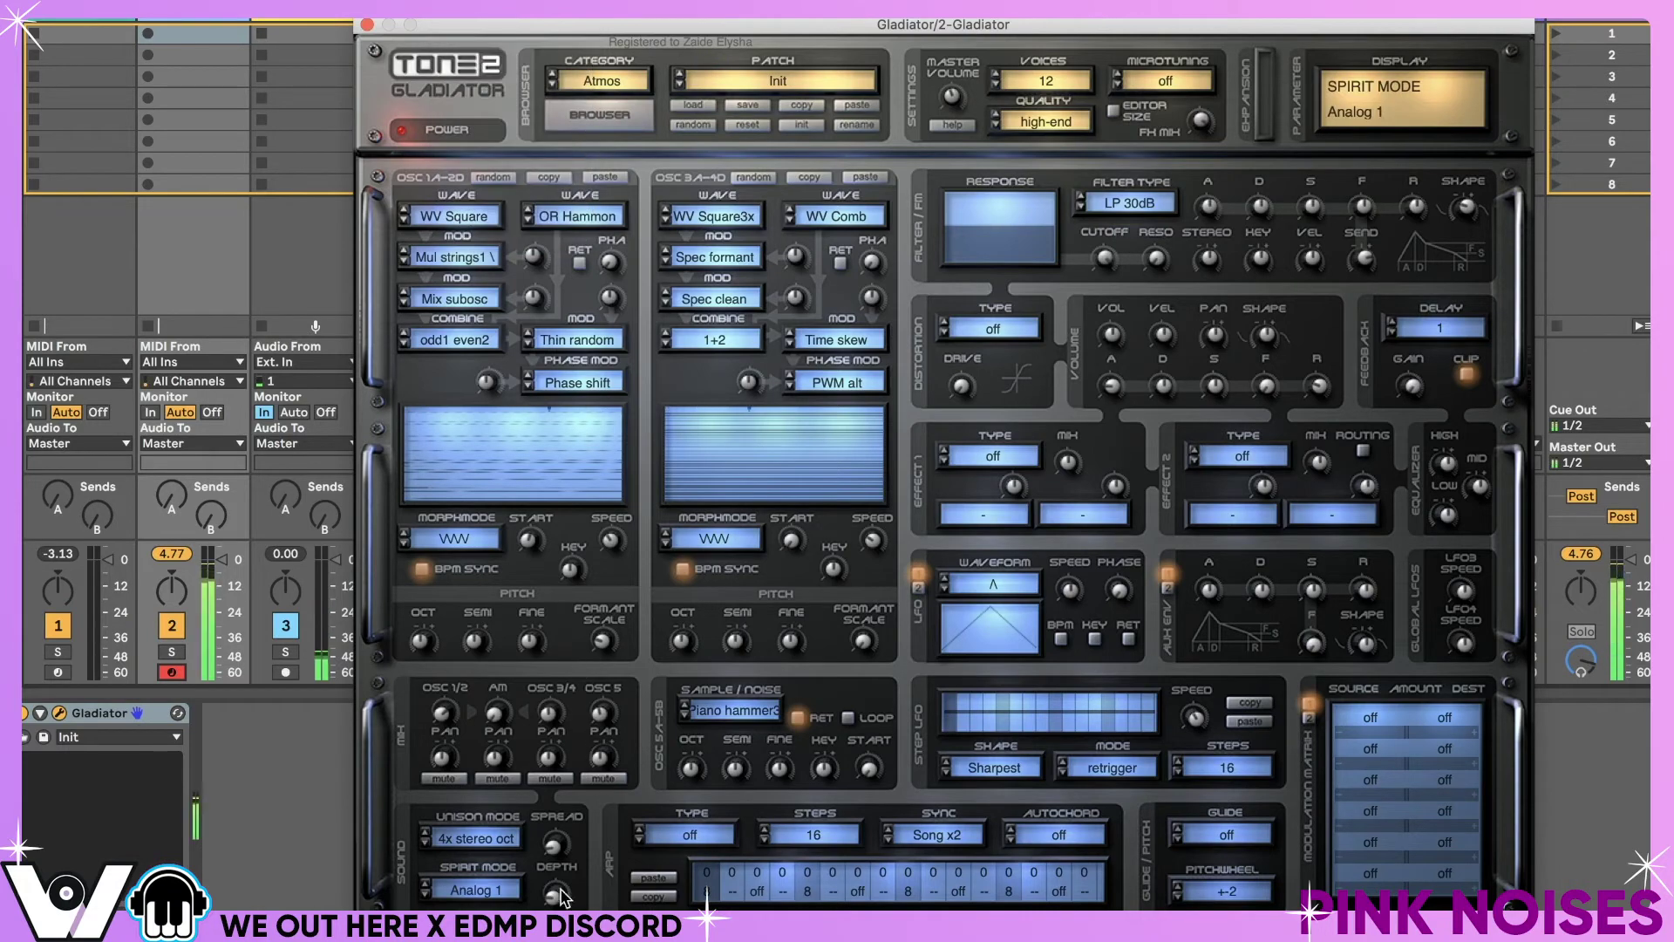
mouse_move(558, 891)
left_mouse_down()
mouse_move(572, 830)
mouse_move(559, 906)
left_mouse_up()
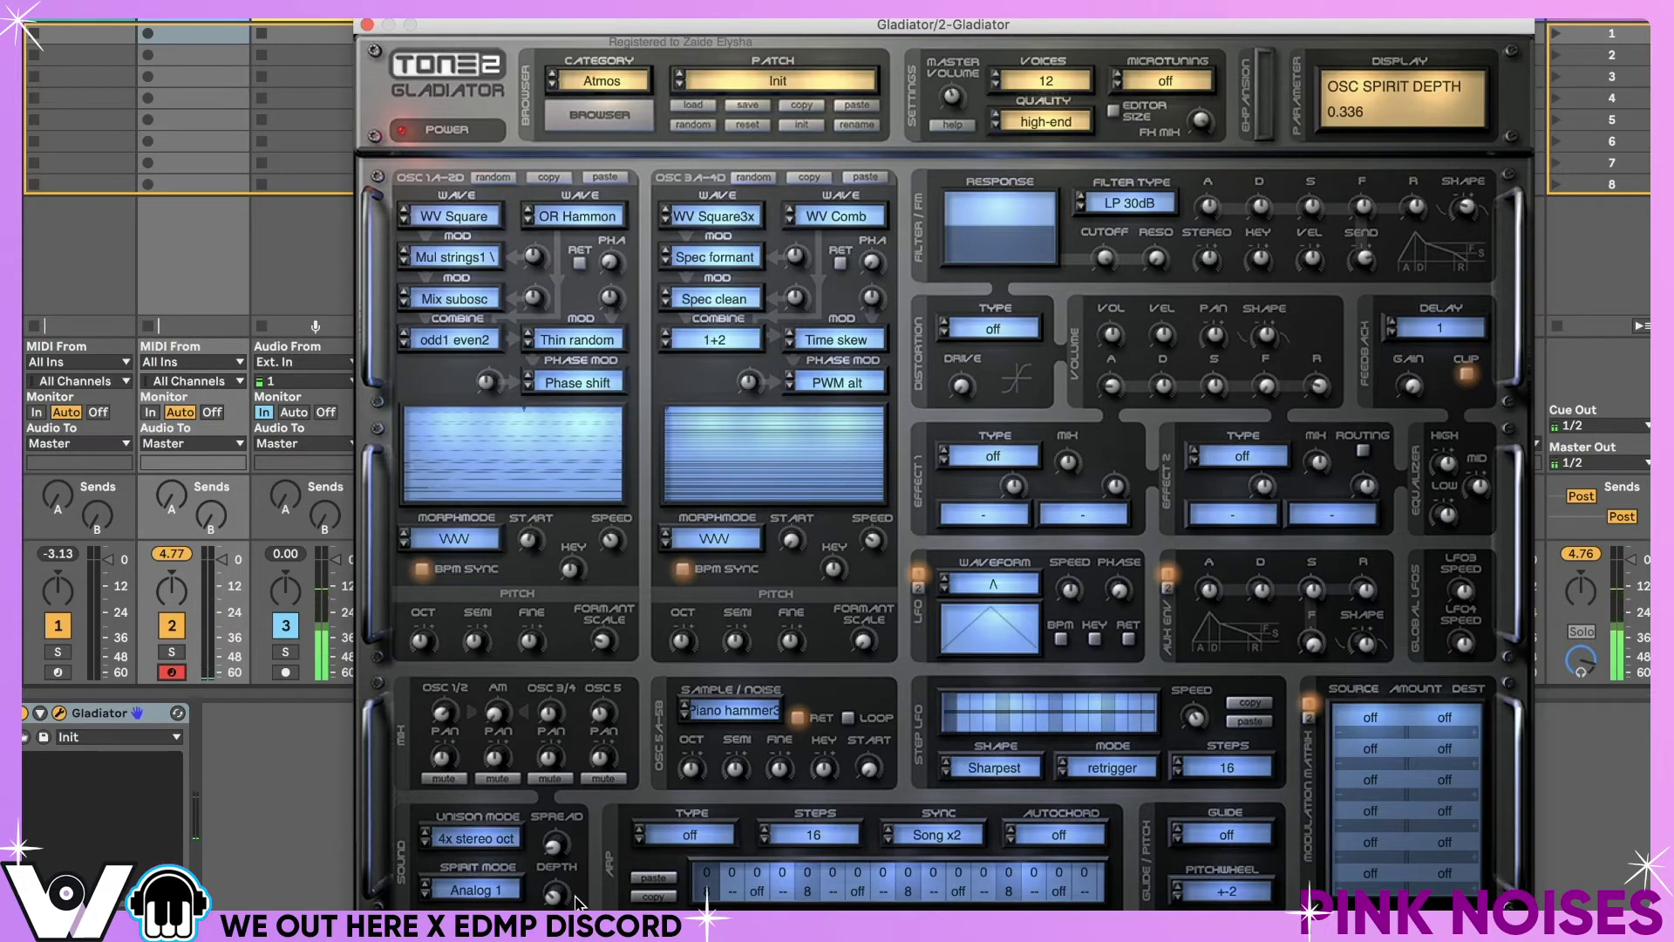
left_click_drag(559, 898, 560, 920)
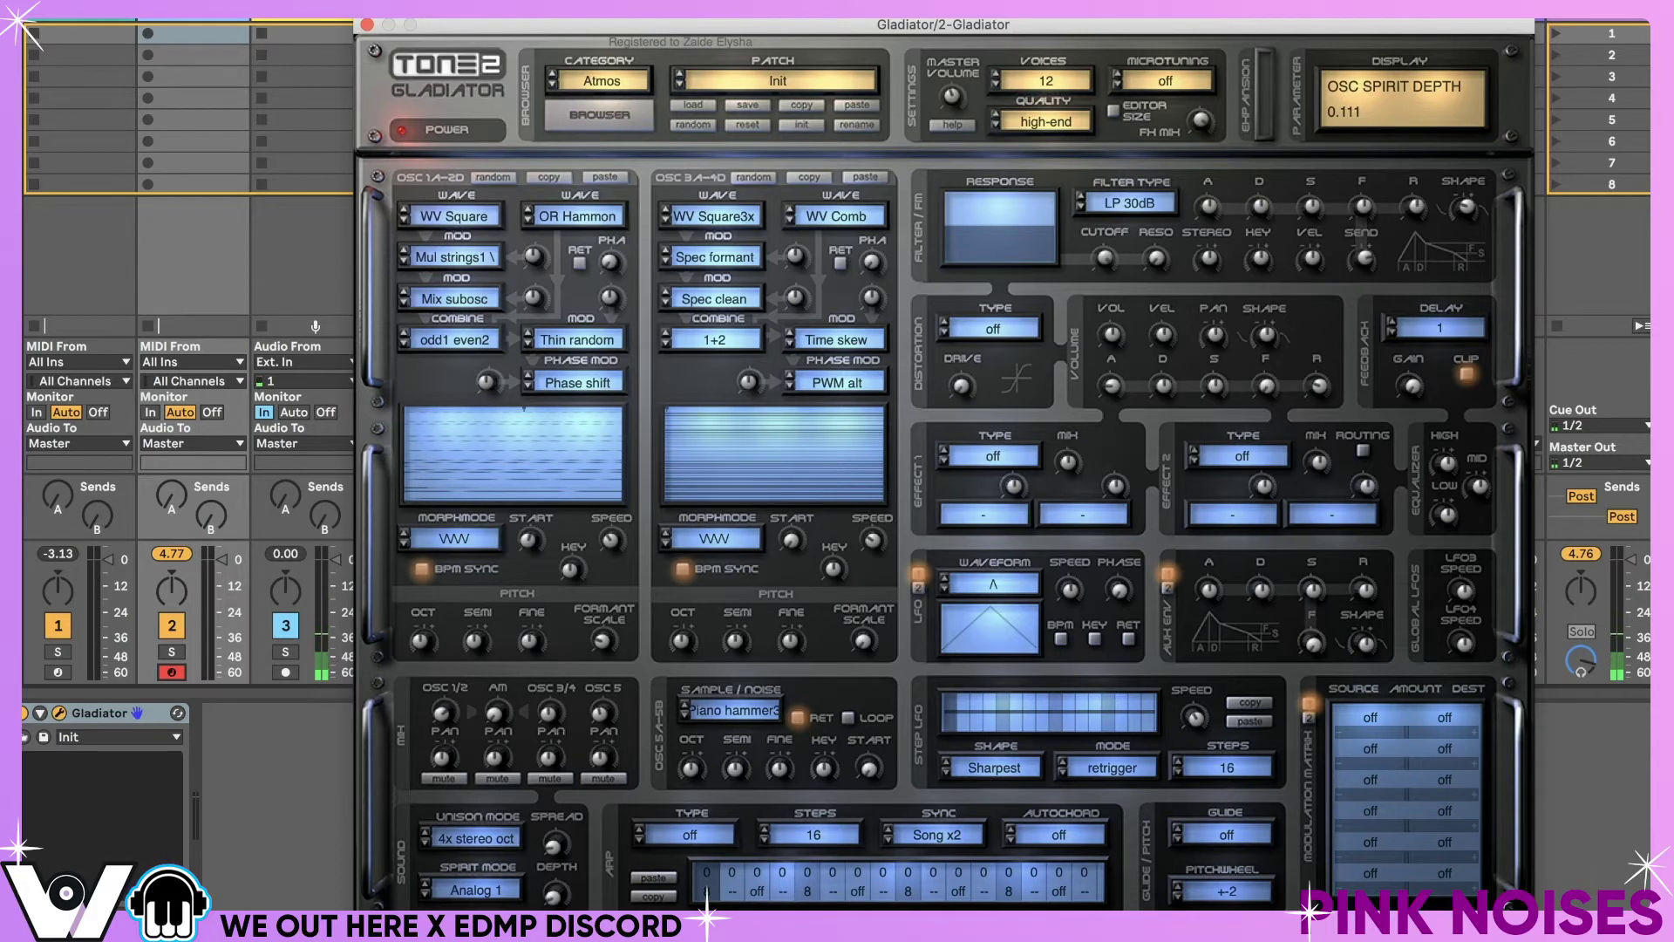
- Look through the arpeggiator's type, steps, sync and autochord options without changing them
left_click(704, 837)
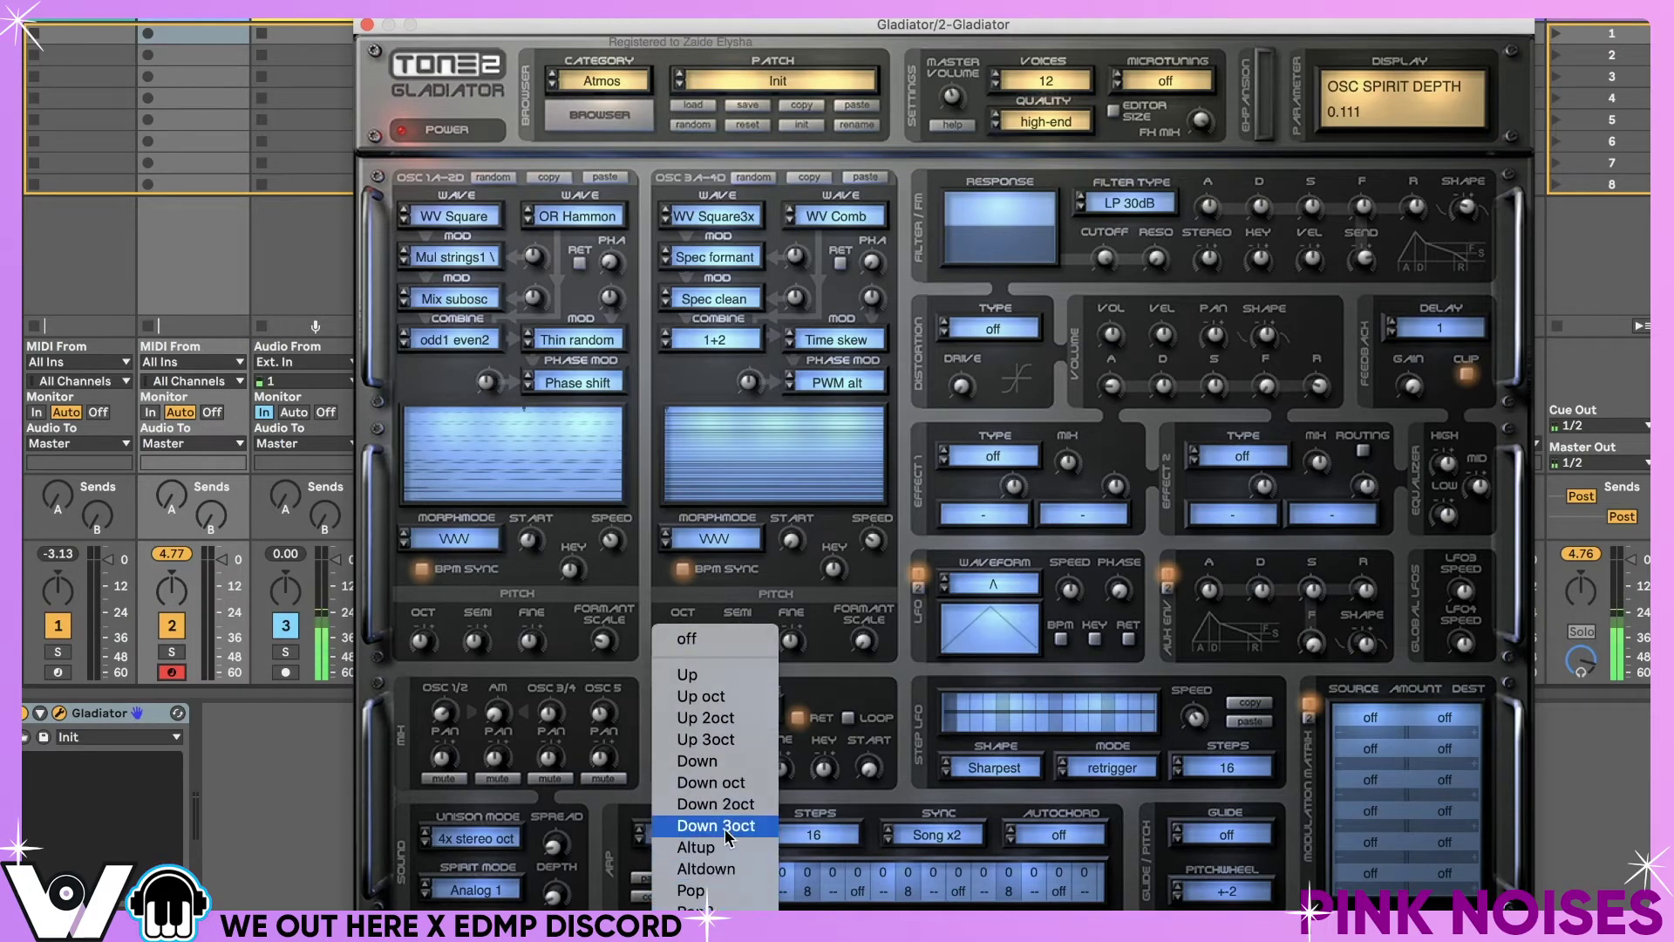
left_click(826, 825)
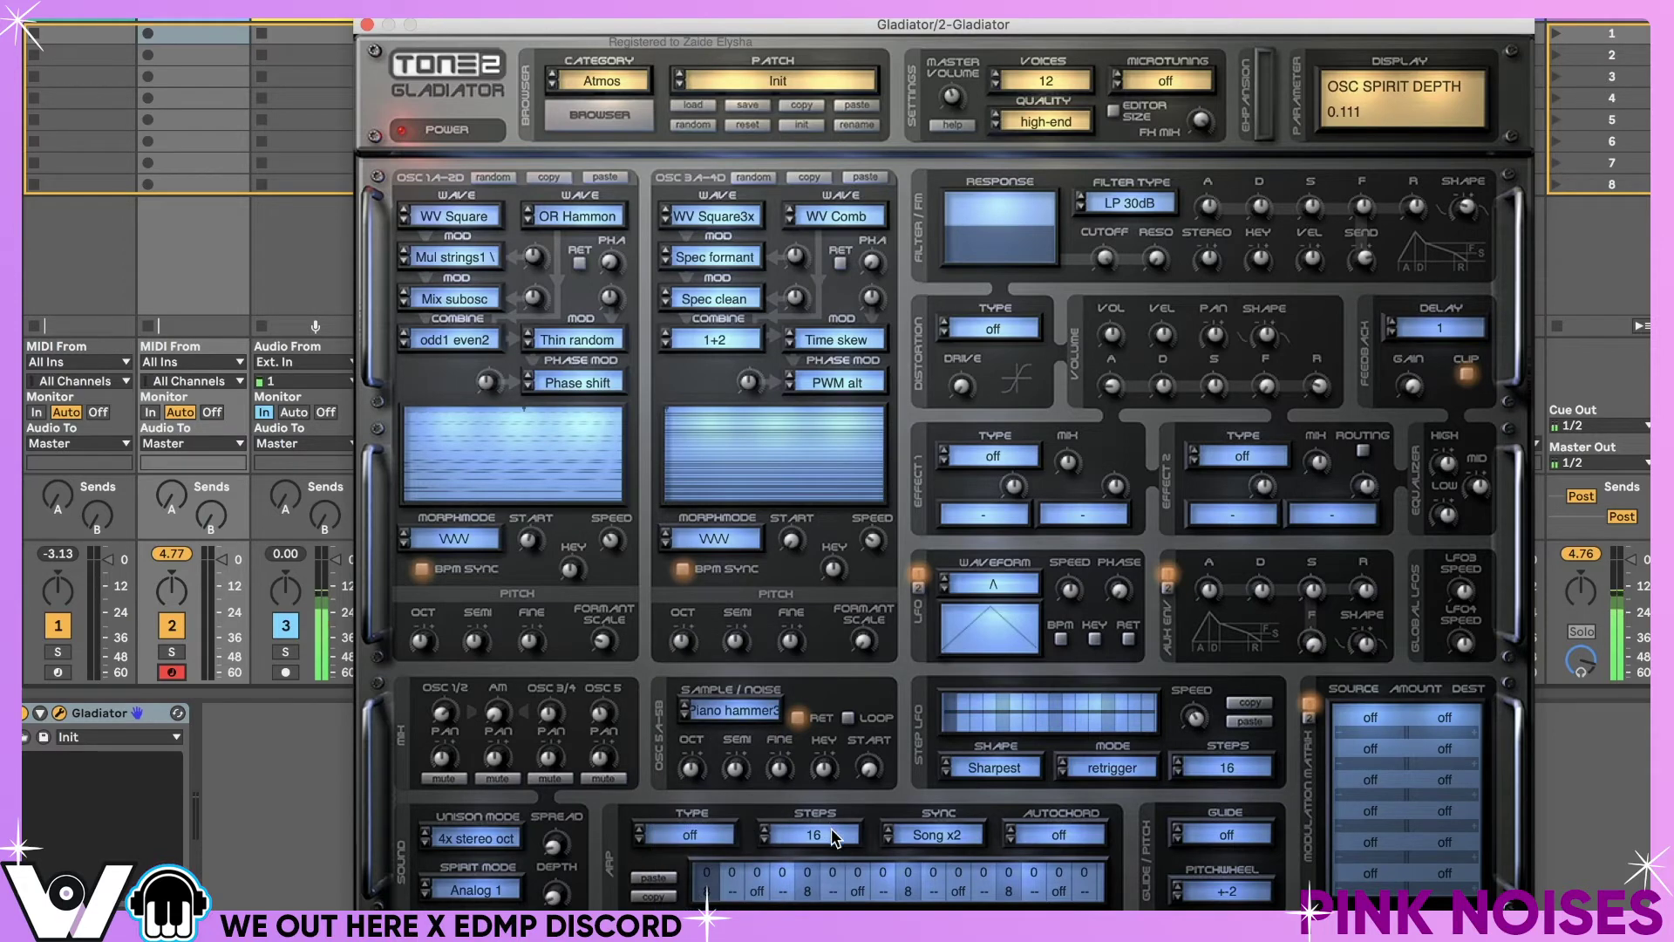
left_click(909, 833)
left_click(909, 825)
left_click(1031, 830)
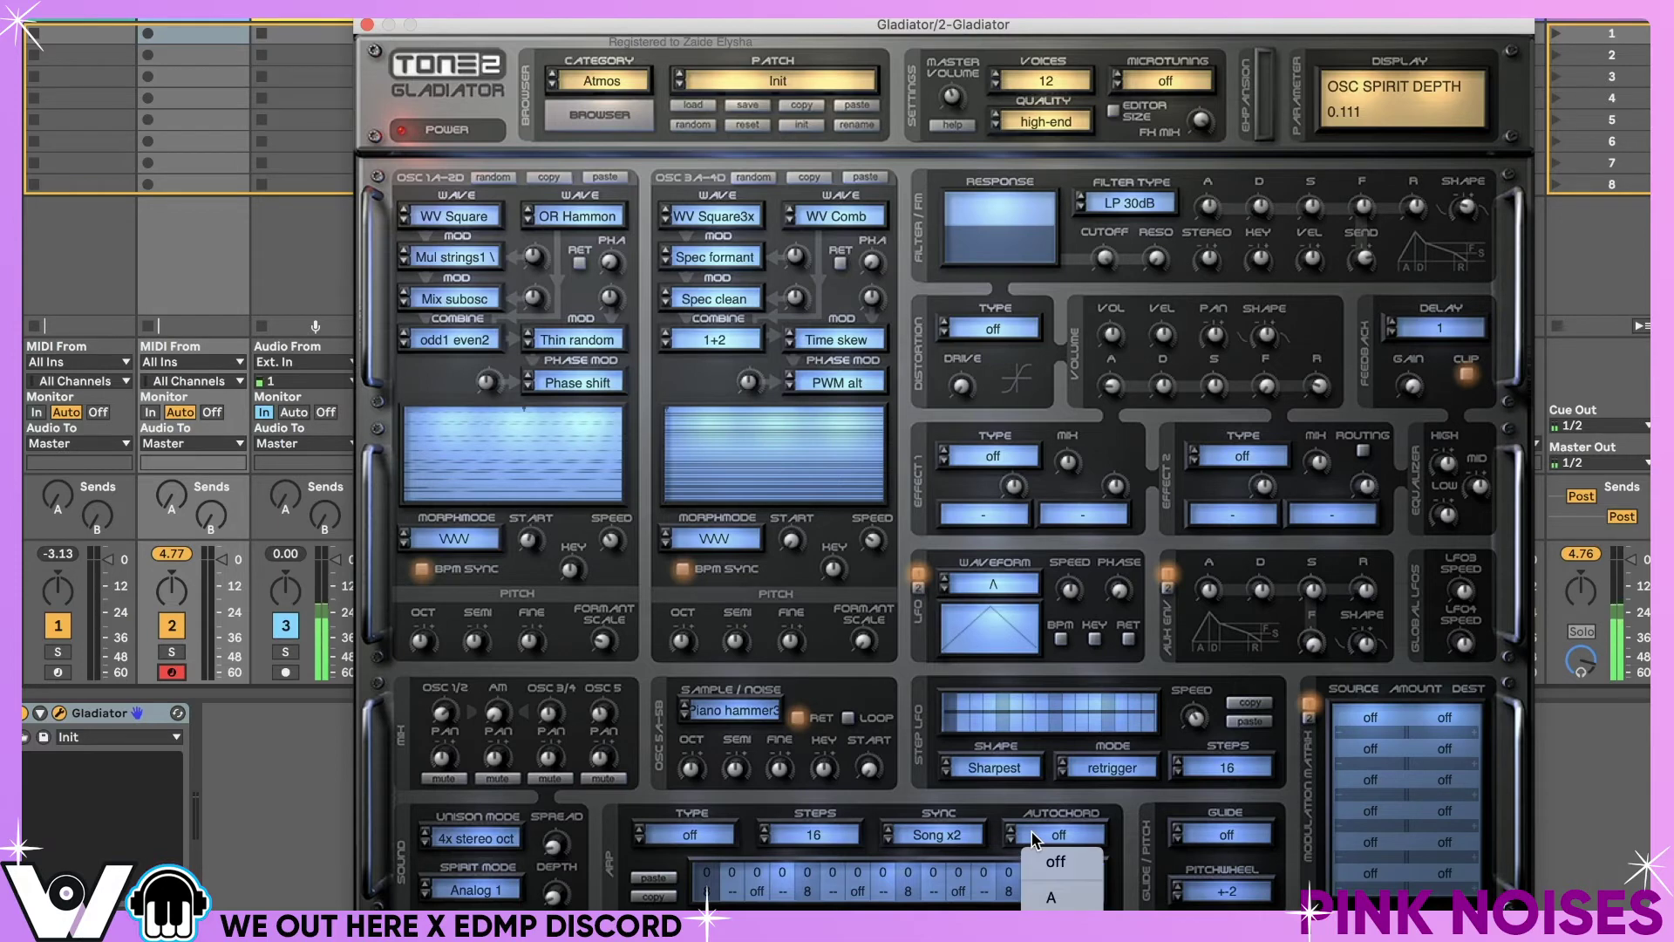
left_click(1021, 804)
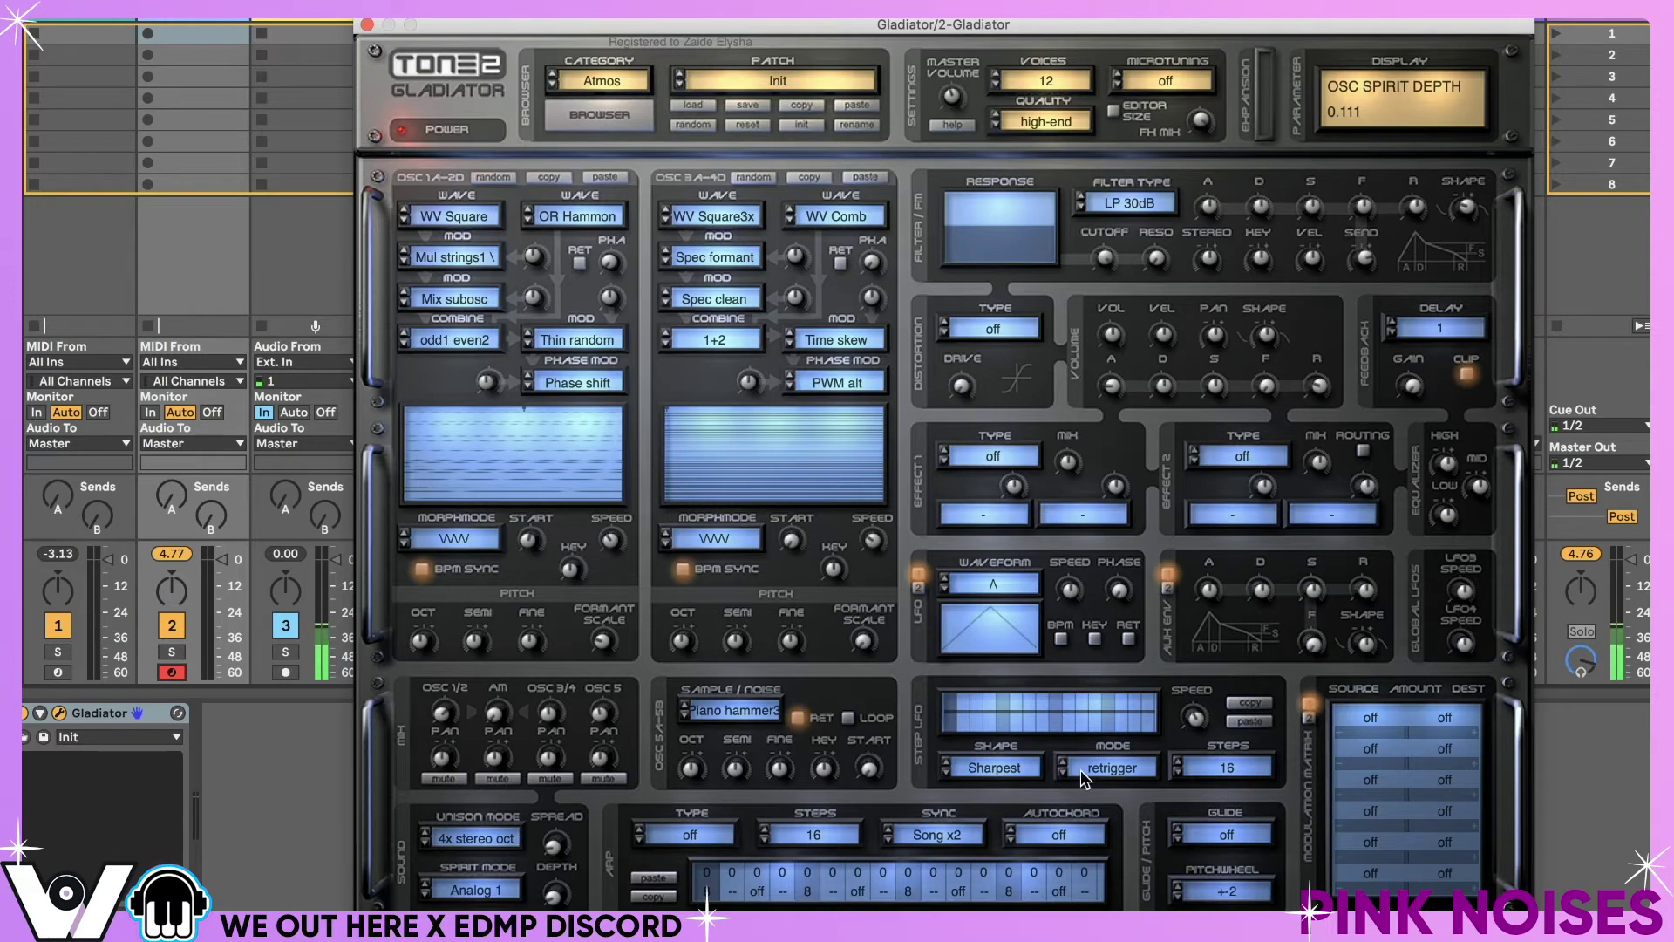
- Set the glide to BPM*8 after trying BPM*2 and BPM/2
left_click(1203, 833)
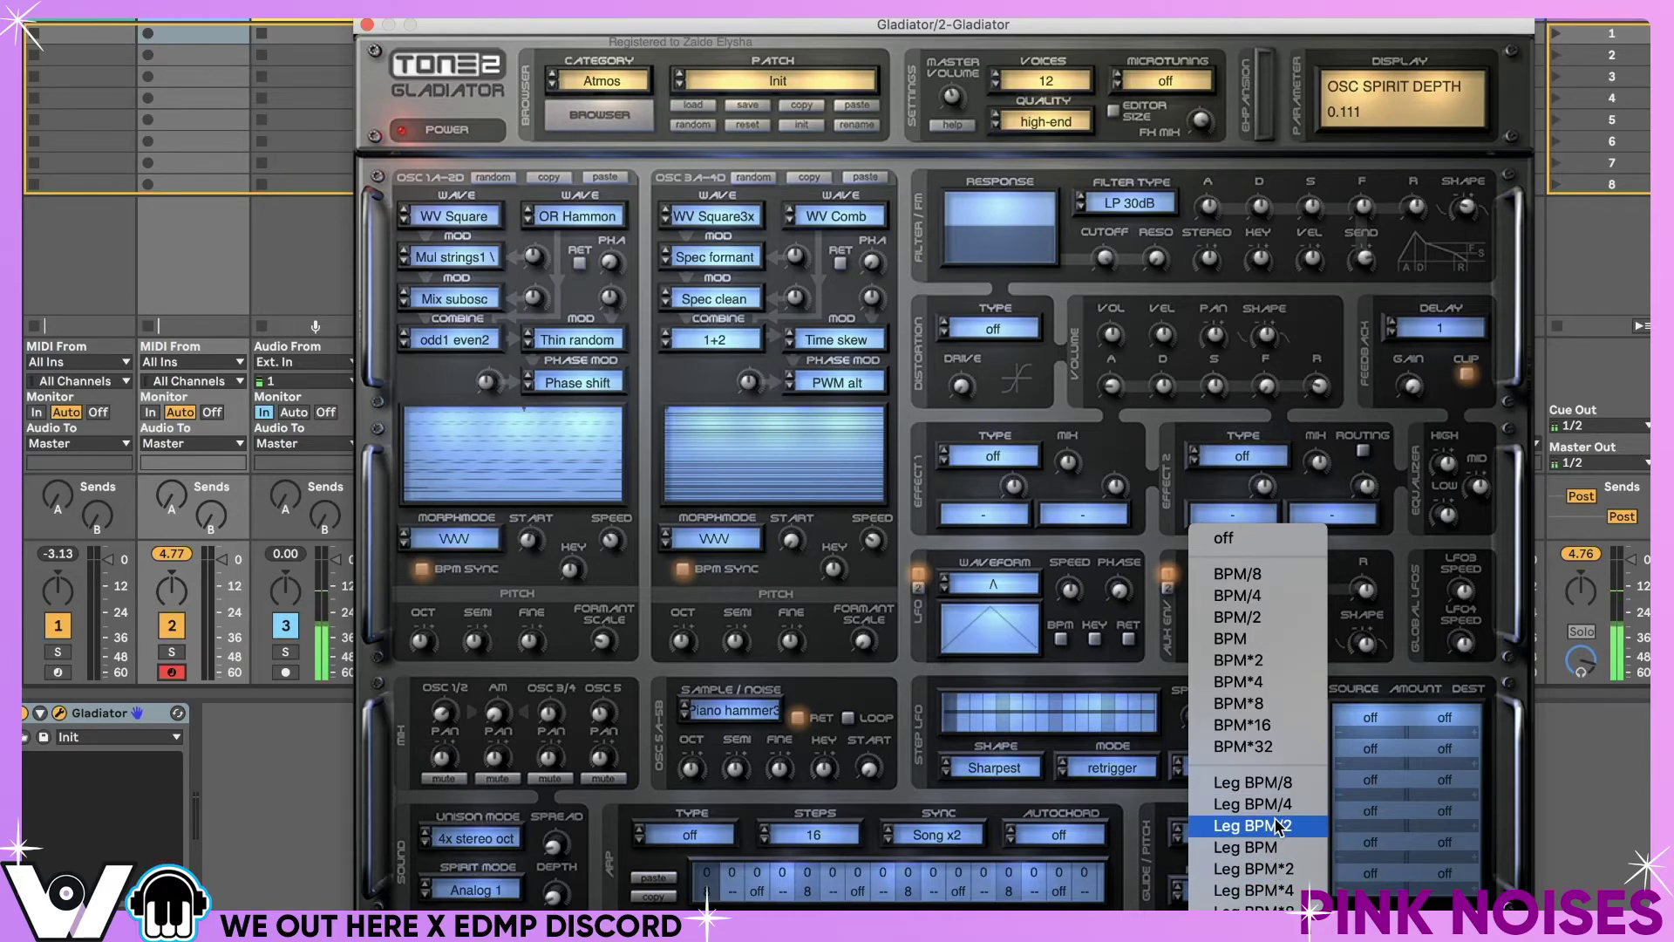
left_click(1164, 809)
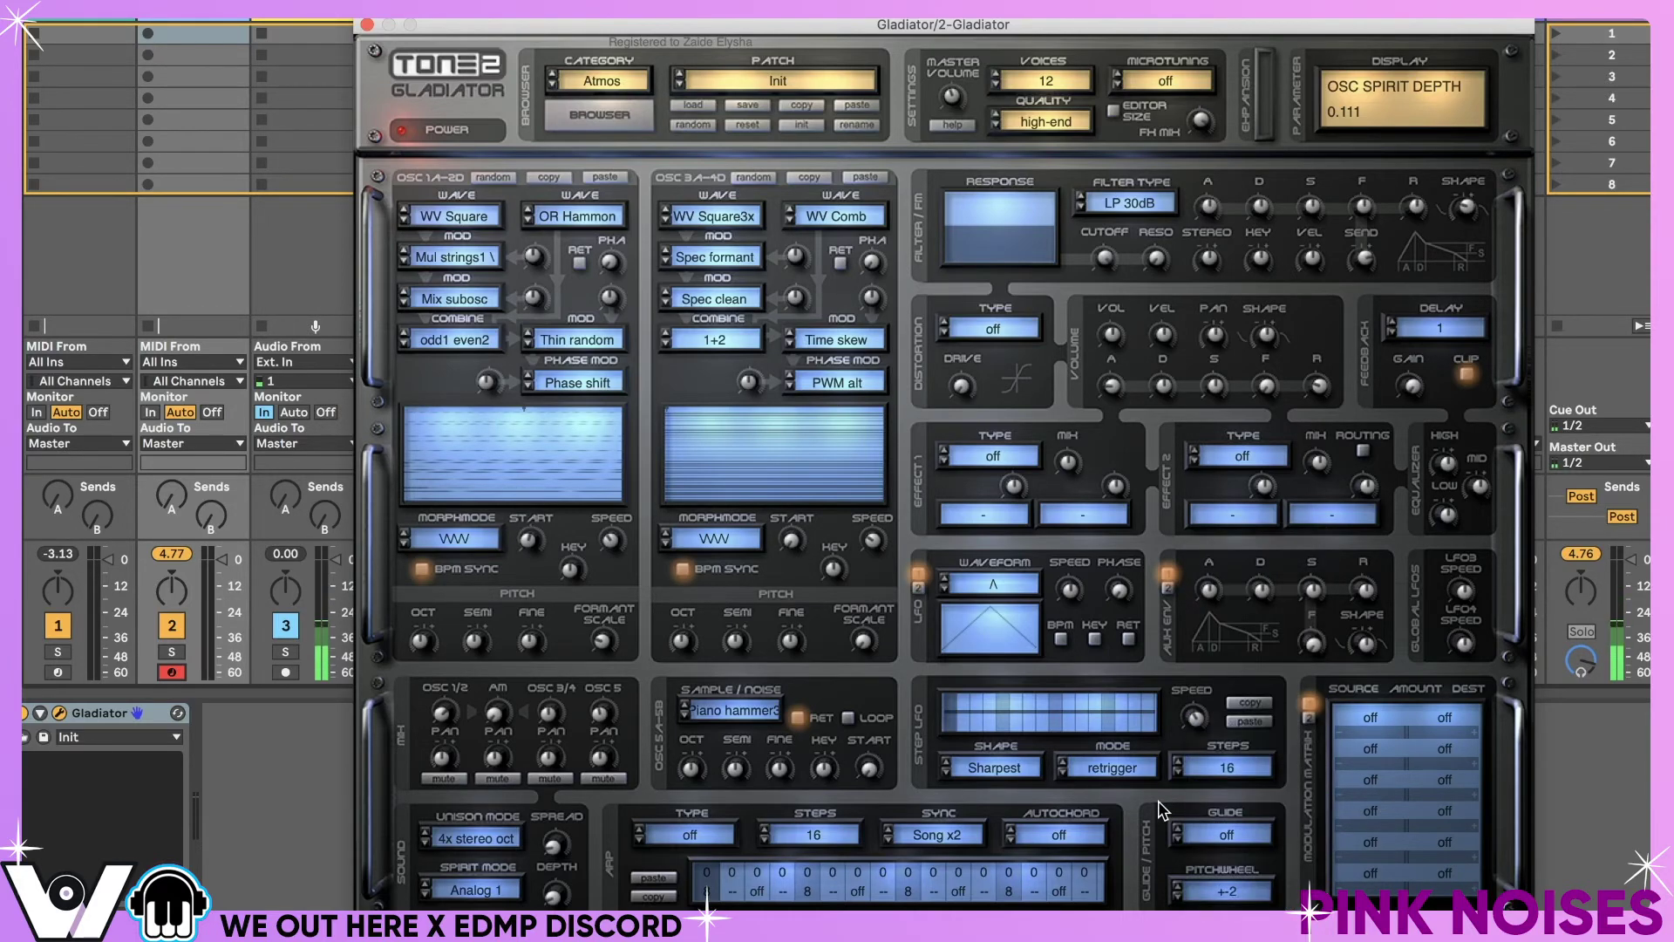
left_click(1214, 829)
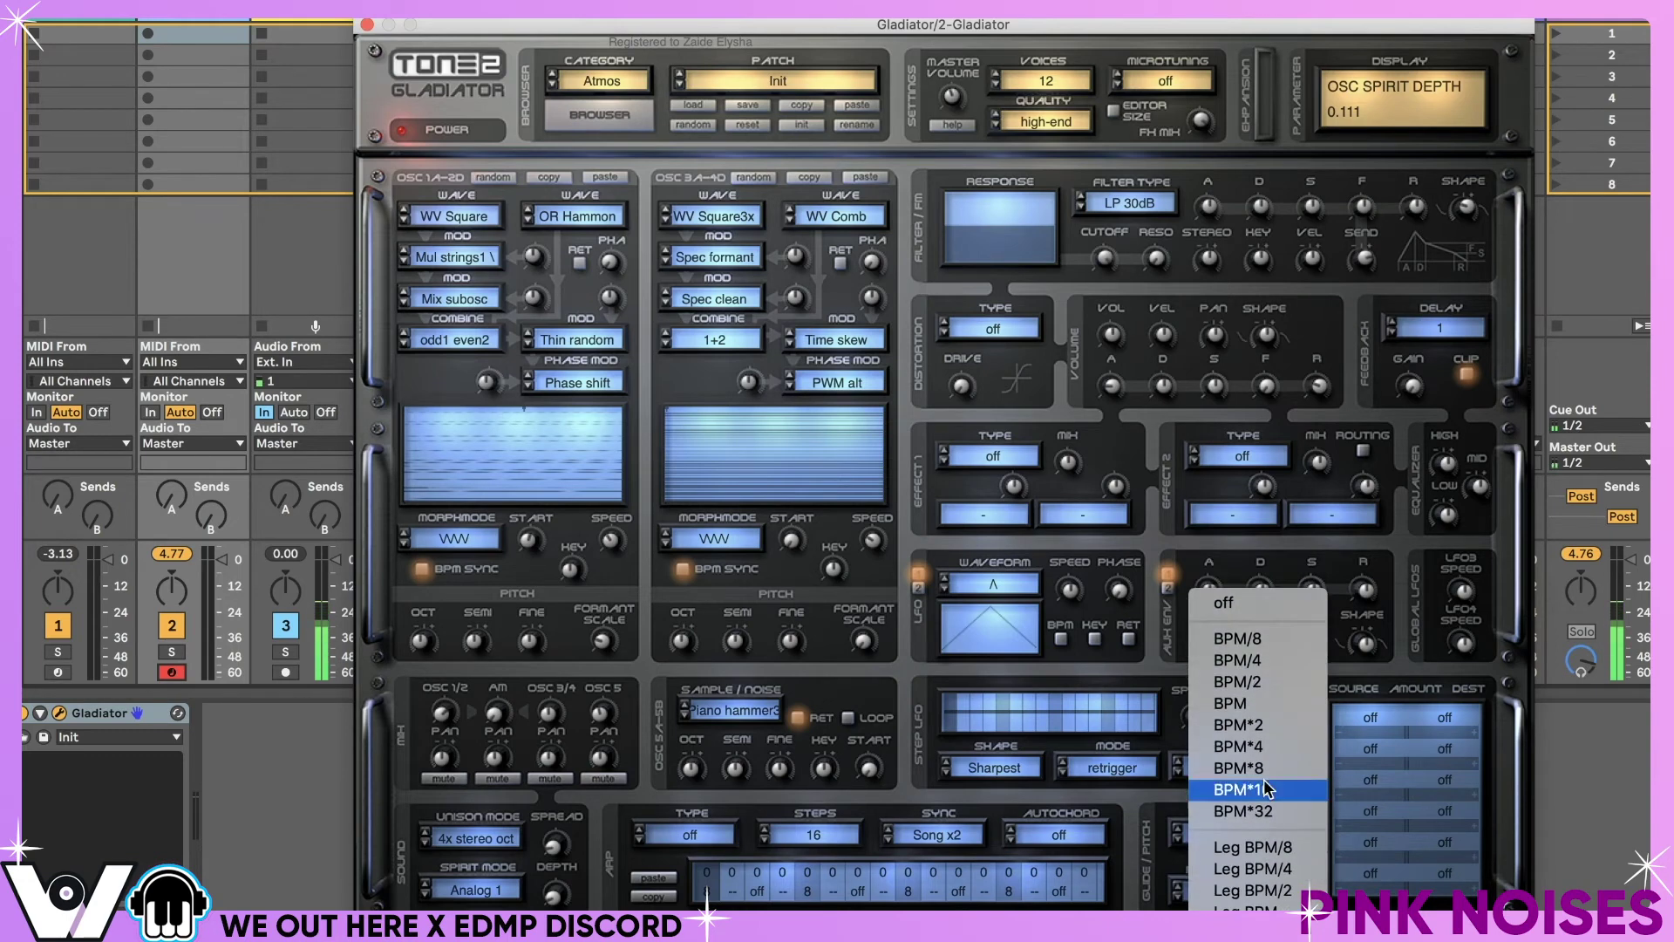
left_click(1259, 724)
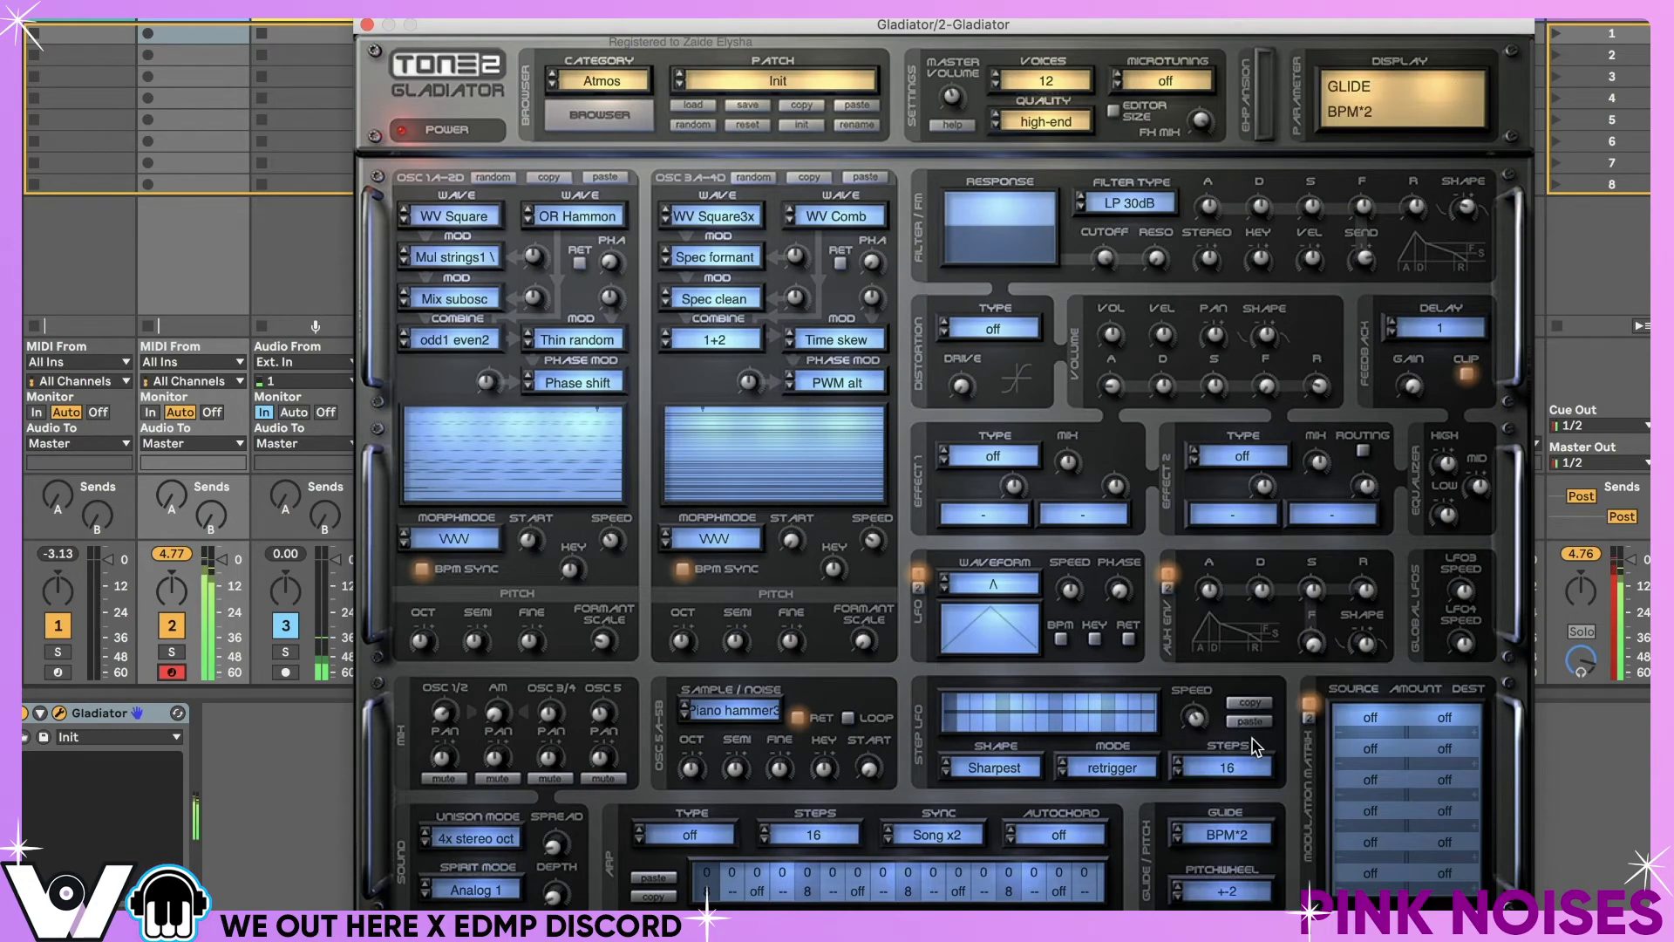
left_click(1231, 835)
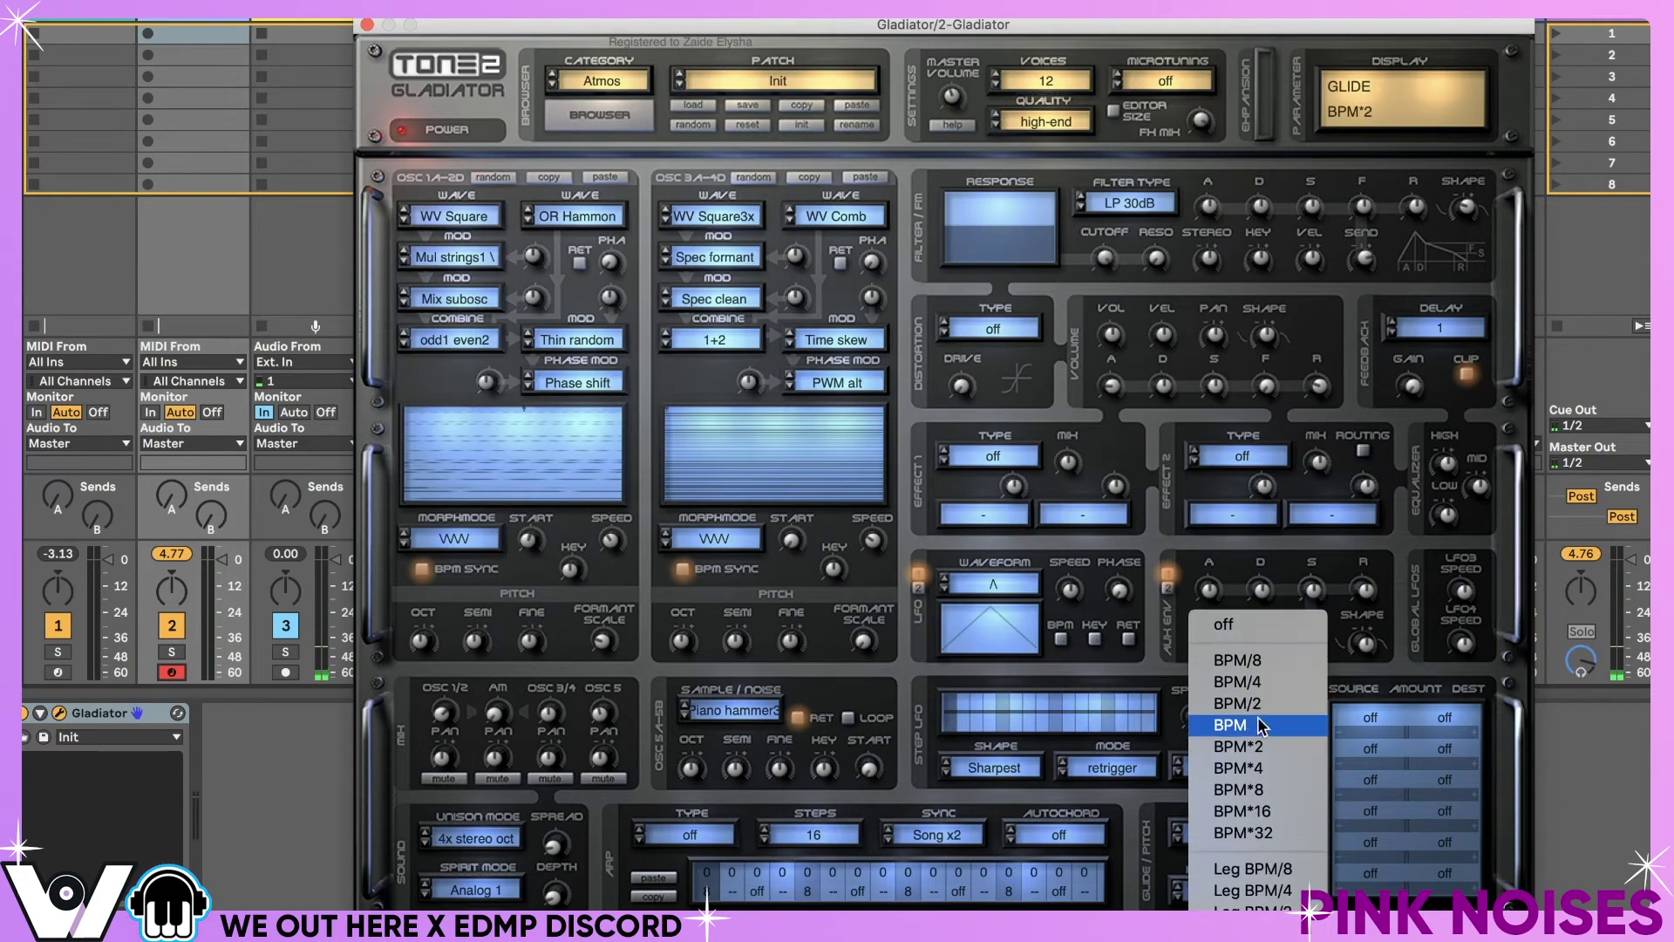
left_click(1259, 712)
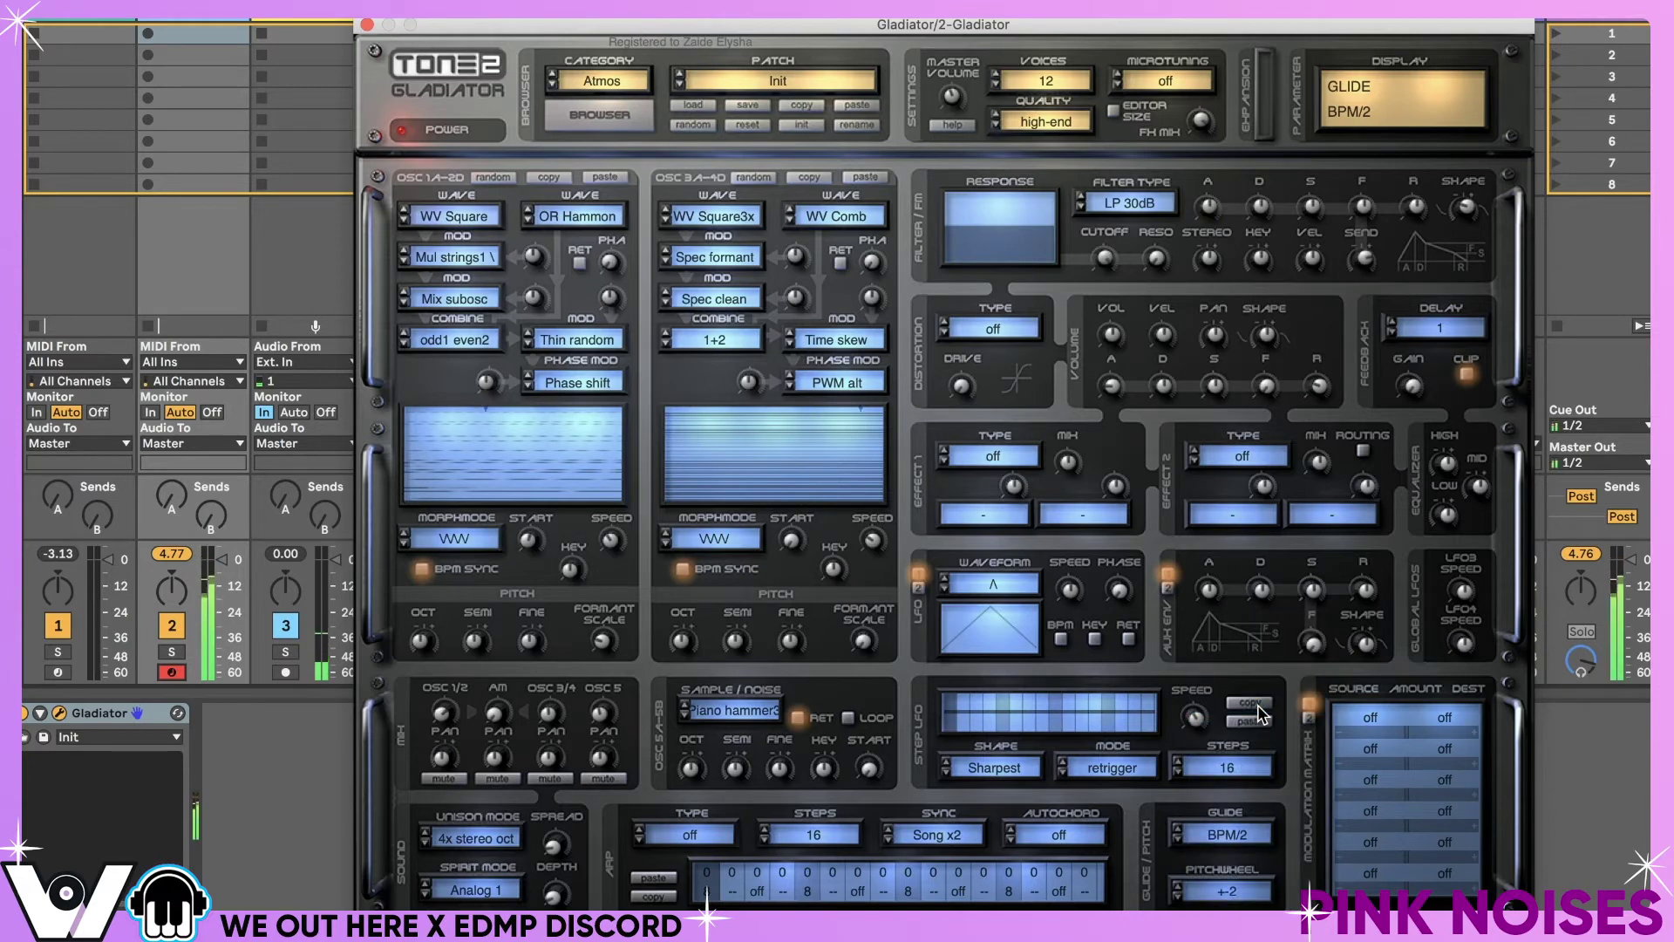
left_click(1236, 834)
left_click(1231, 870)
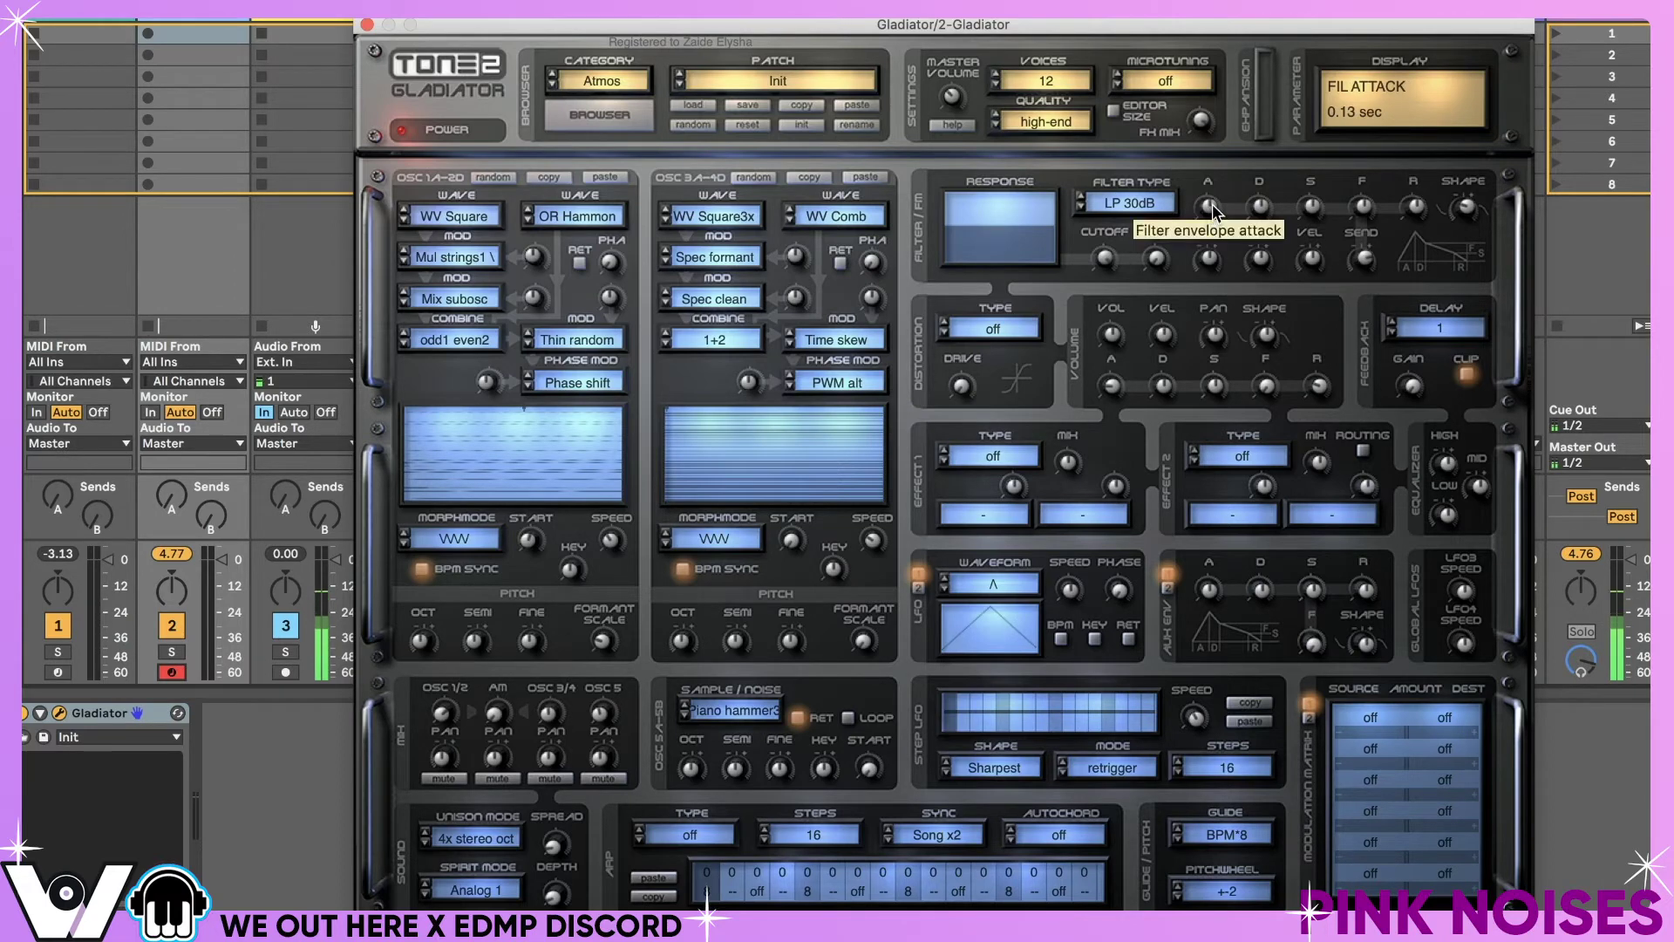
- Set the filter envelope's attack to about 0.05 sec and its sustain to about 0.37
left_click_drag(1212, 204, 1217, 245)
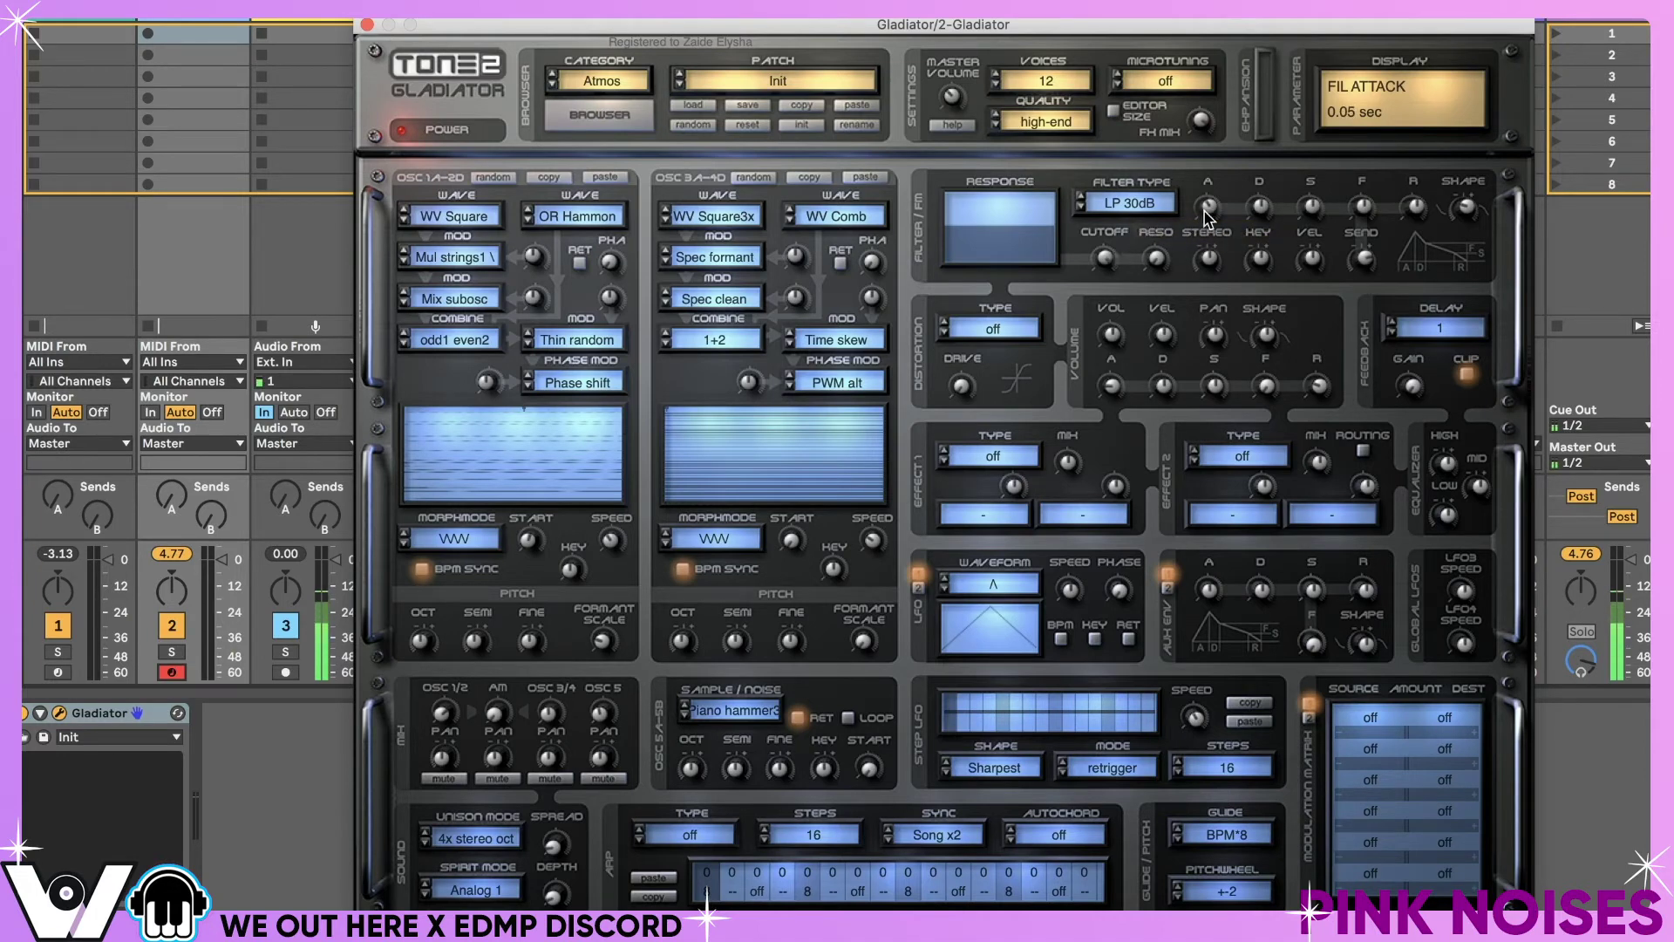
left_click(1207, 257)
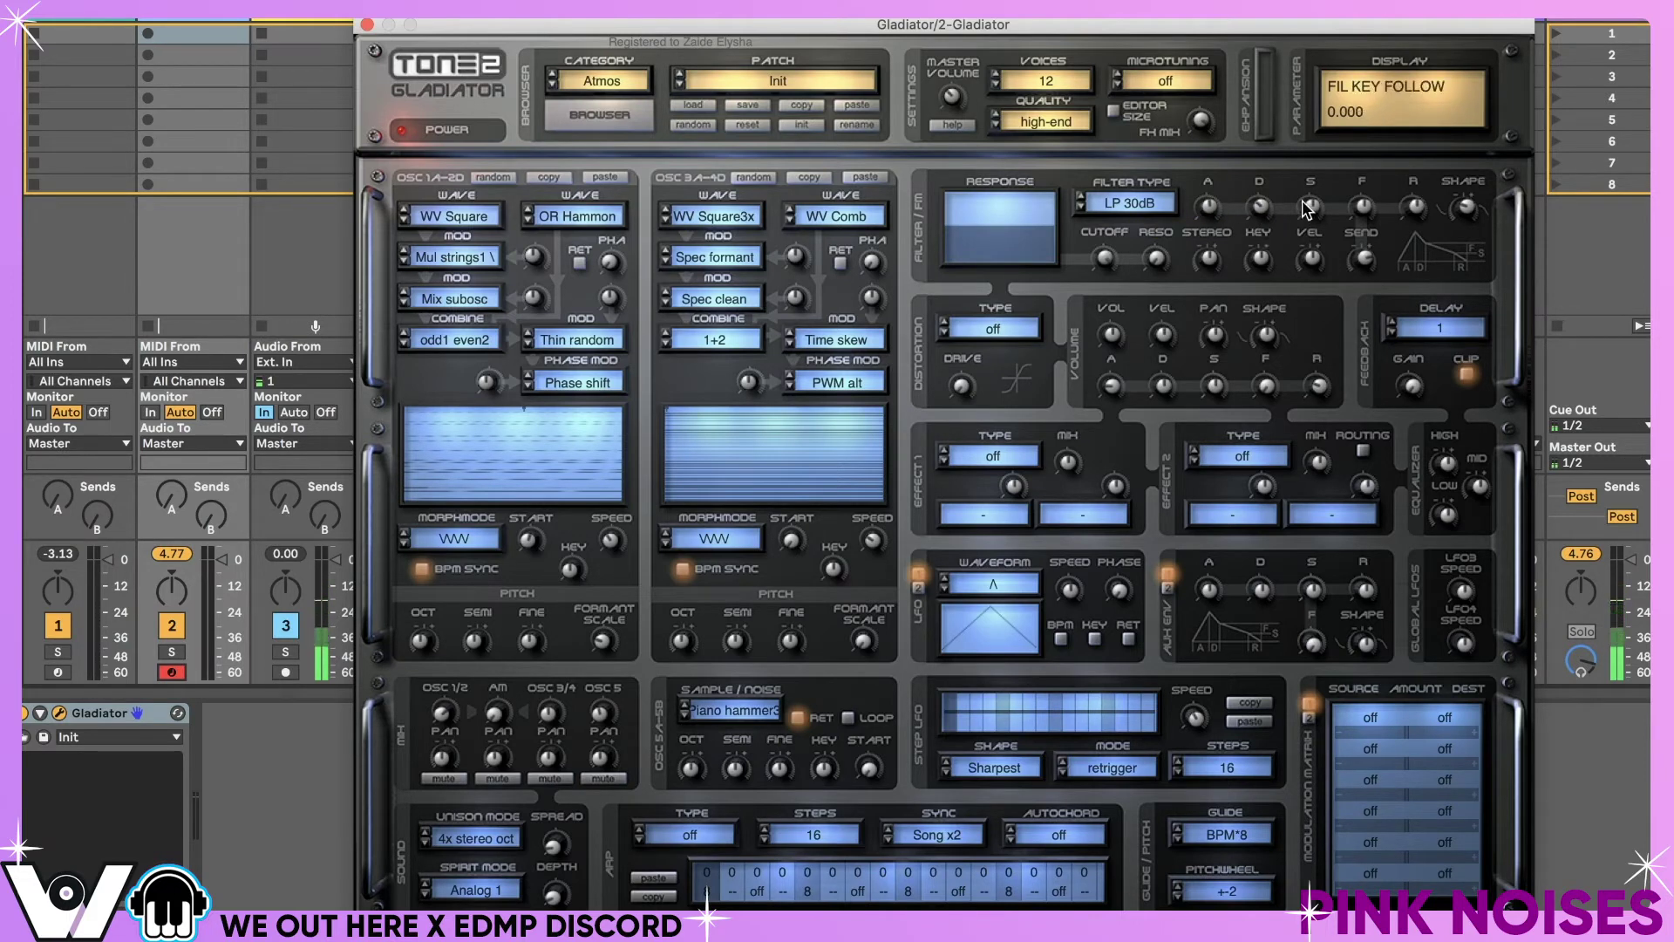
left_click_drag(1305, 208, 1310, 247)
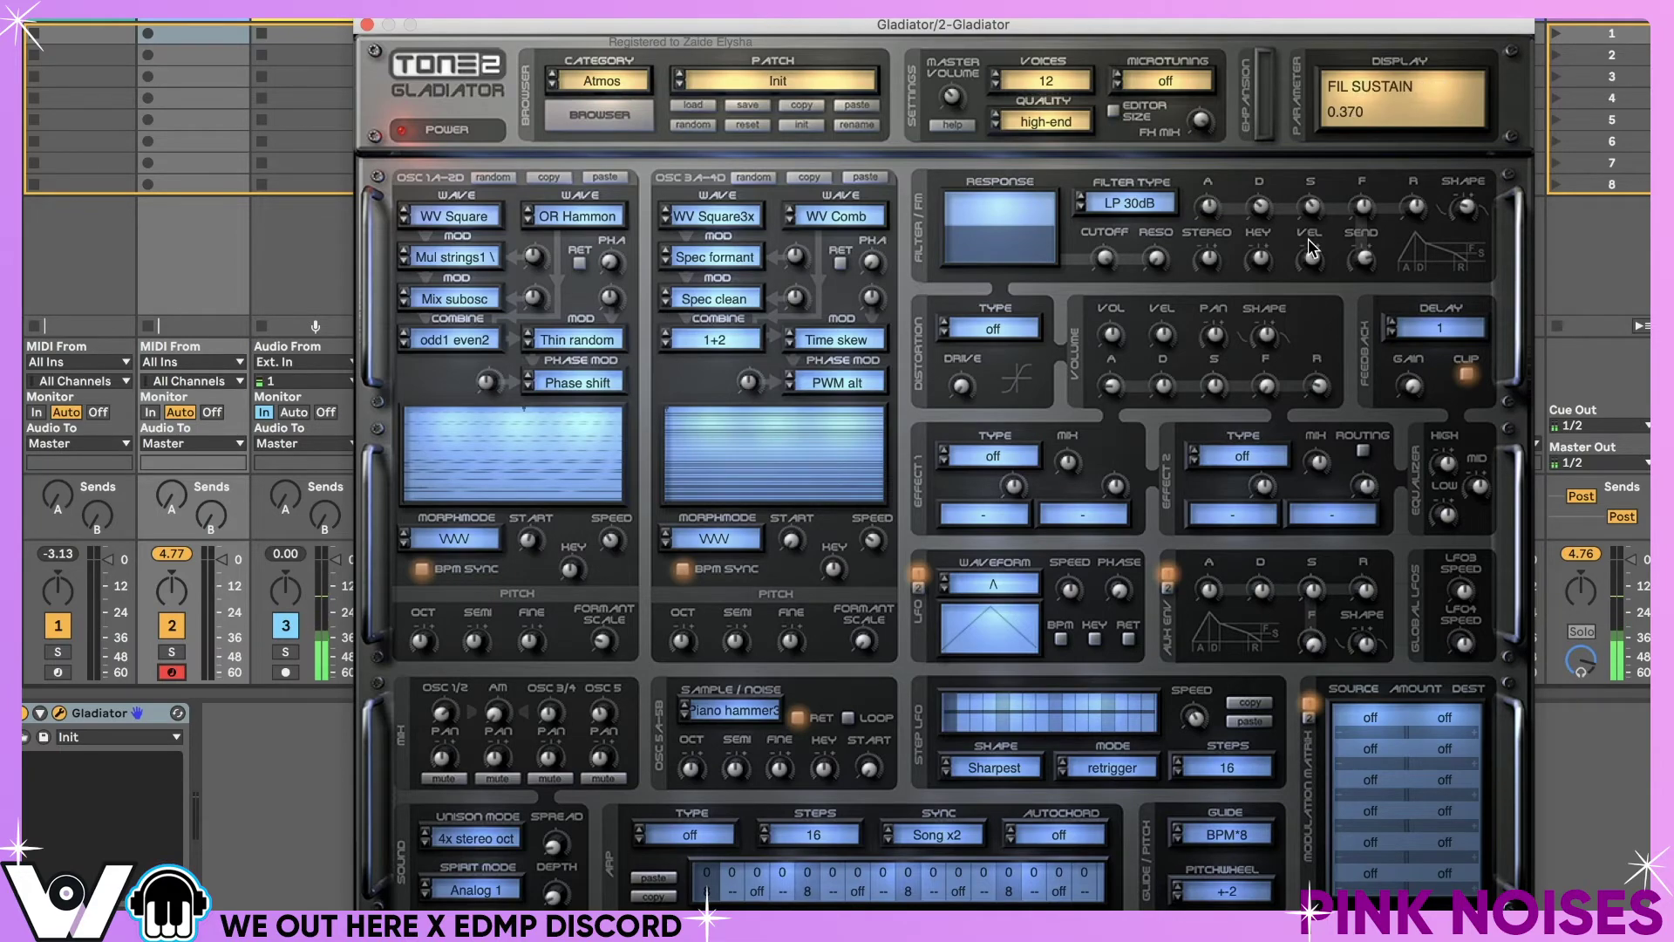
- Change the filter type to LP Superfat and lower the filter cutoff
left_click(1134, 202)
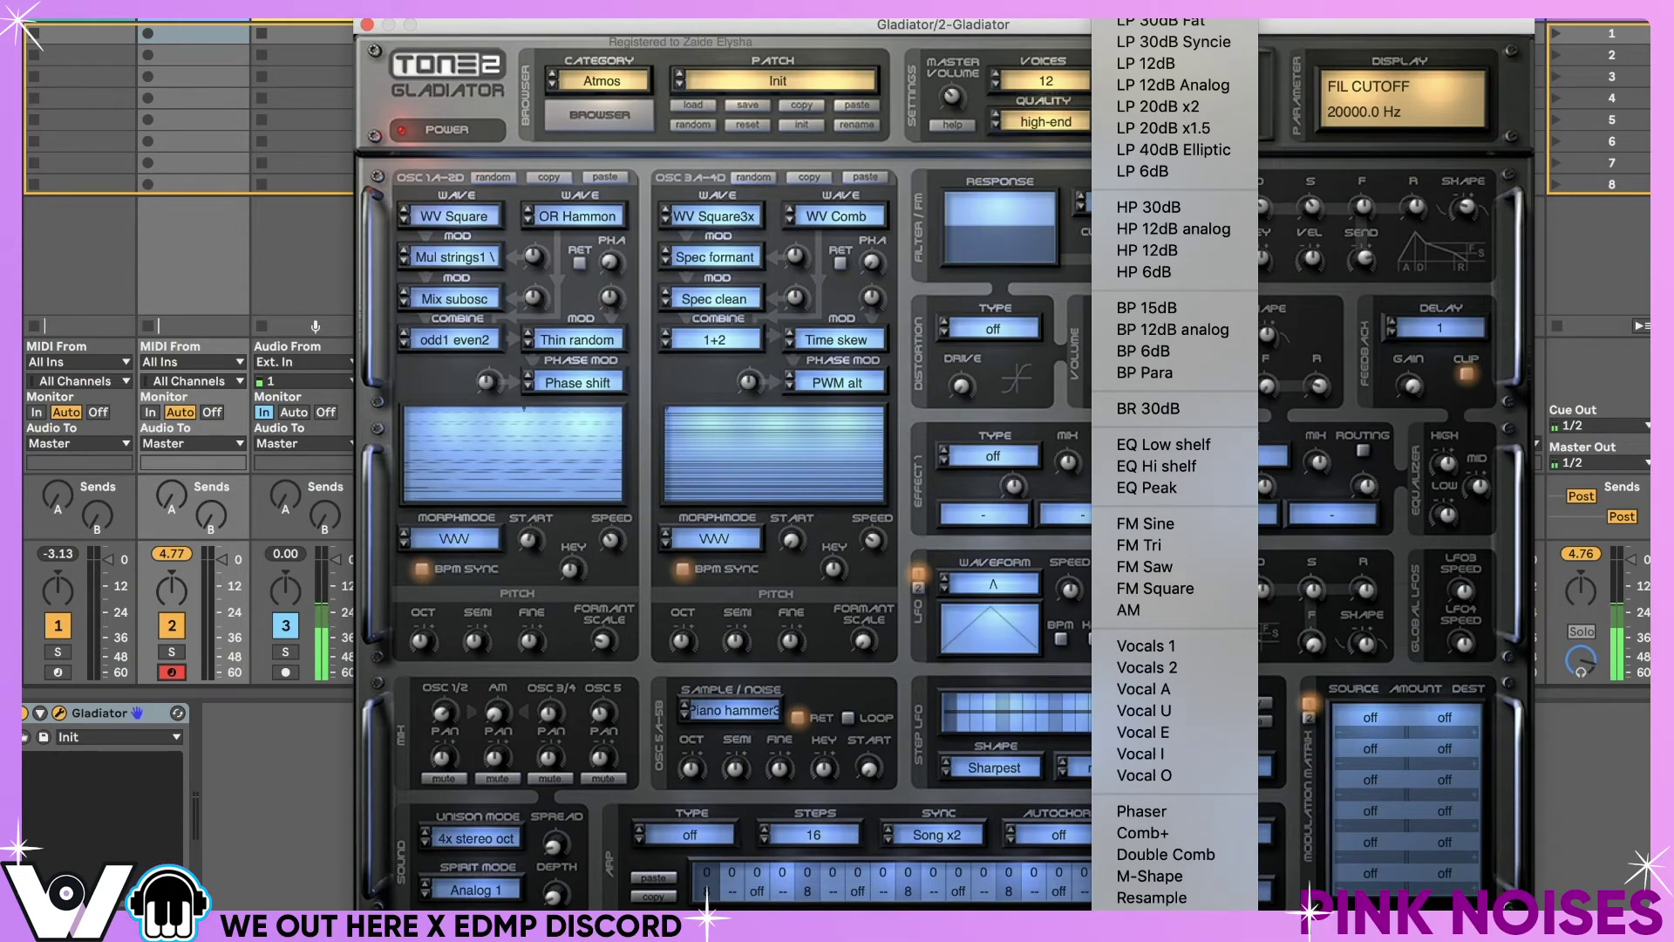
left_click(1150, 3)
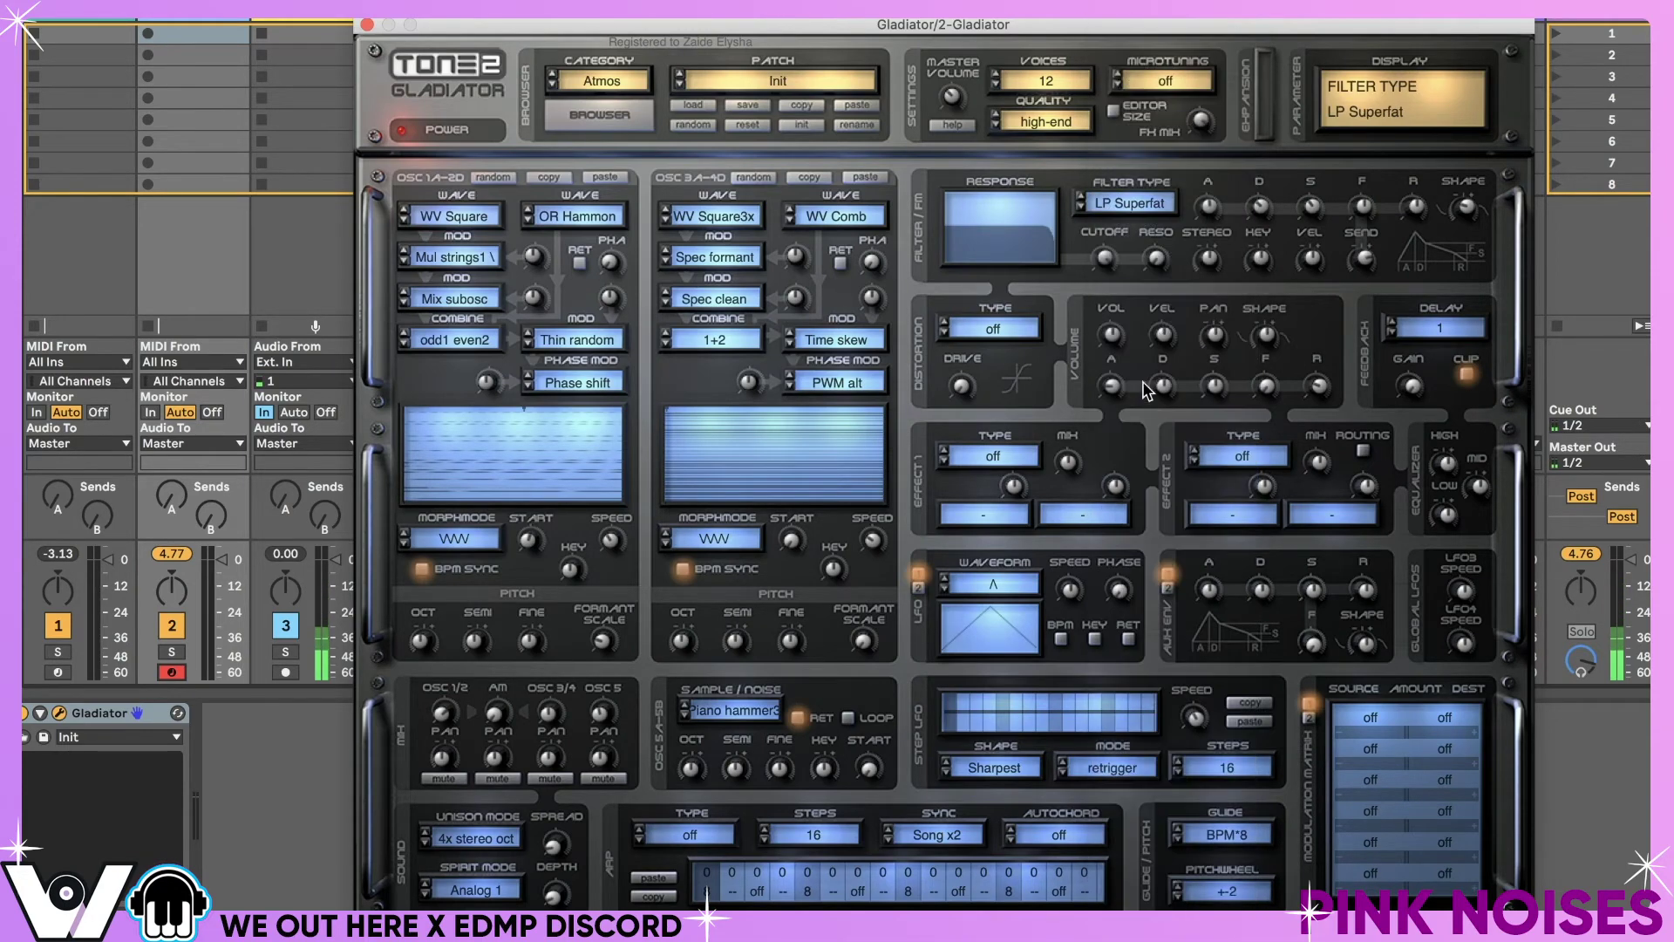
left_click_drag(1106, 257, 1143, 418)
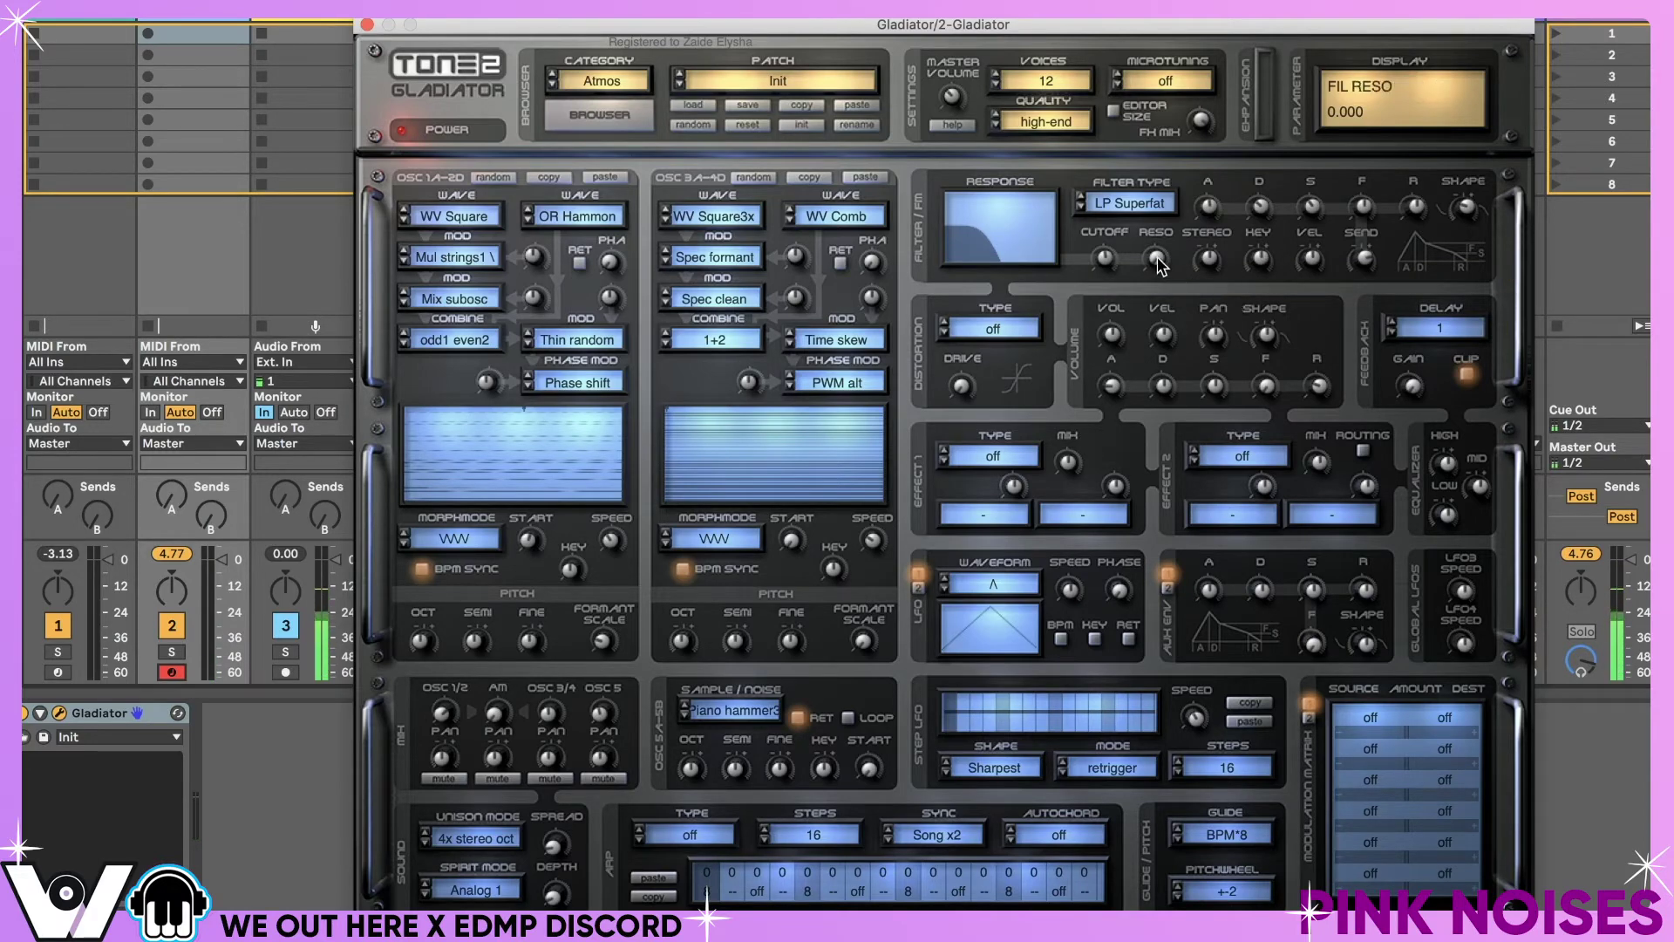
- Raise the filter resonance, and sweep the filter send down to about 0.12 and back up
left_click_drag(1158, 259, 1163, 245)
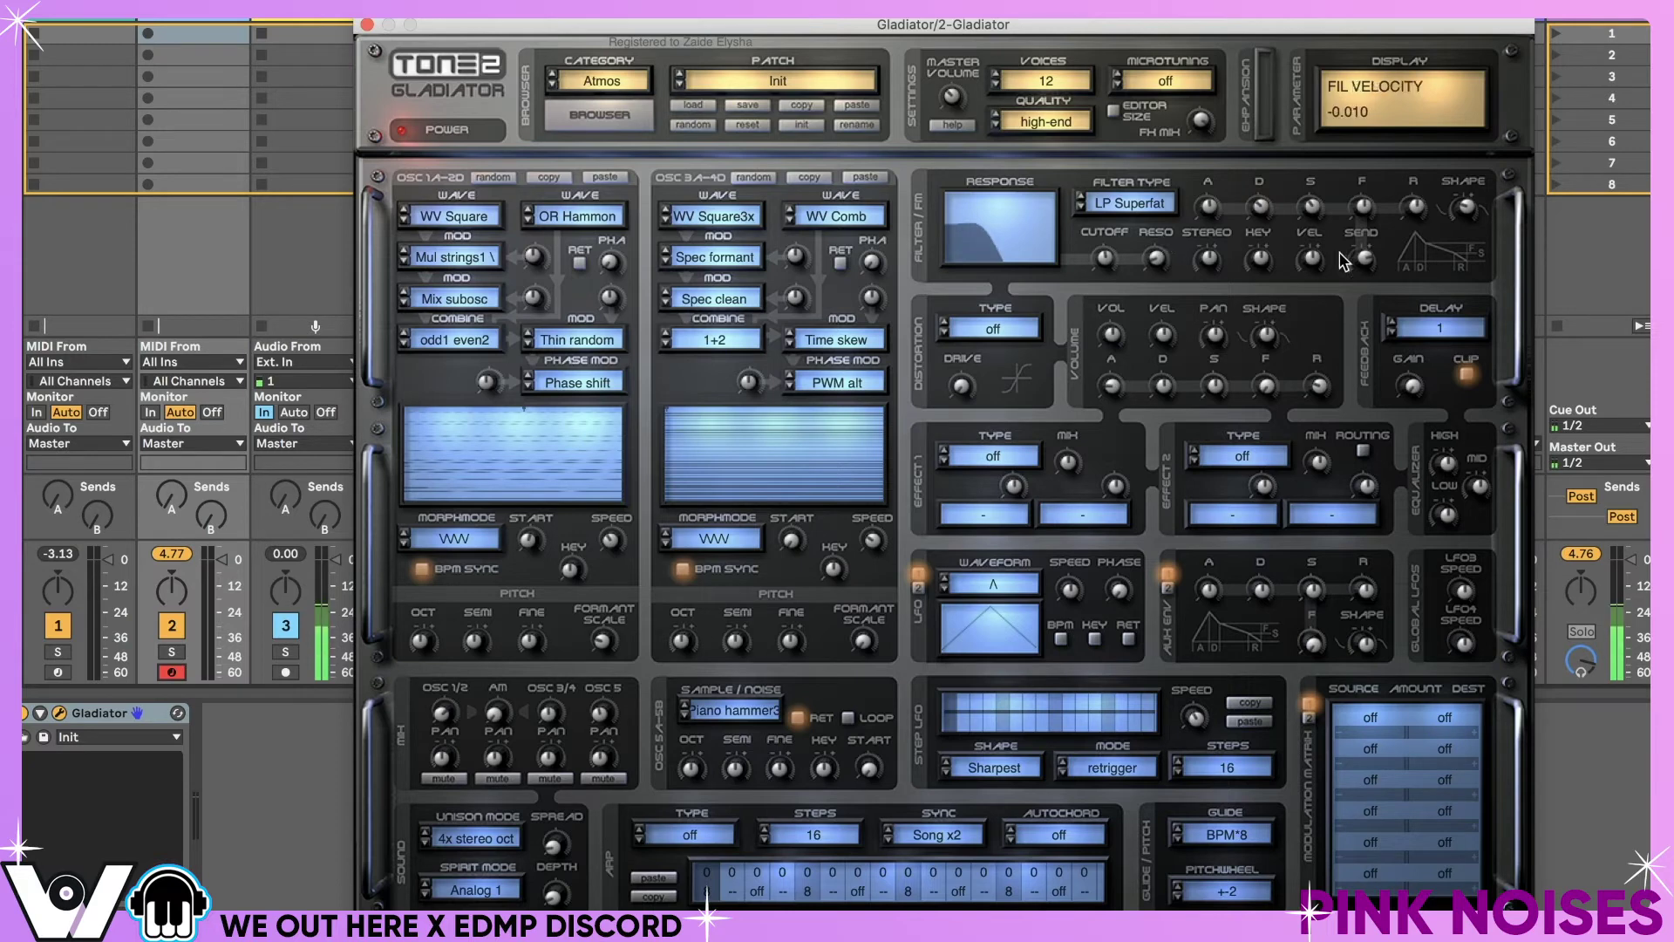
left_click_drag(1361, 253, 1367, 312)
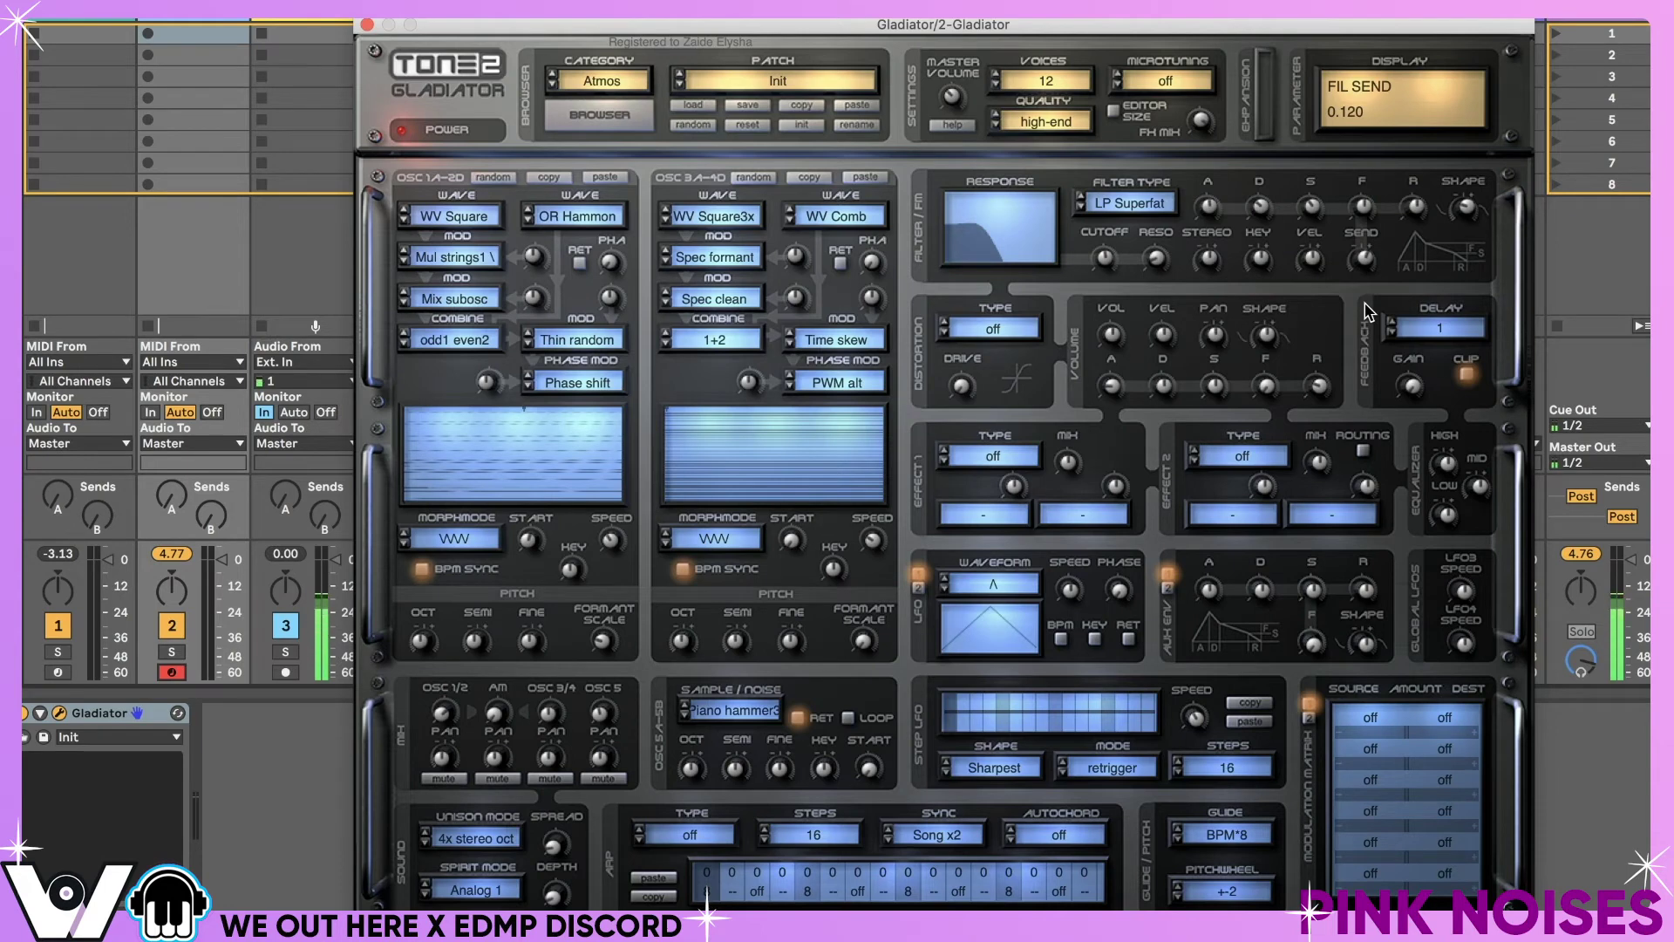
left_click_drag(1366, 312, 1366, 259)
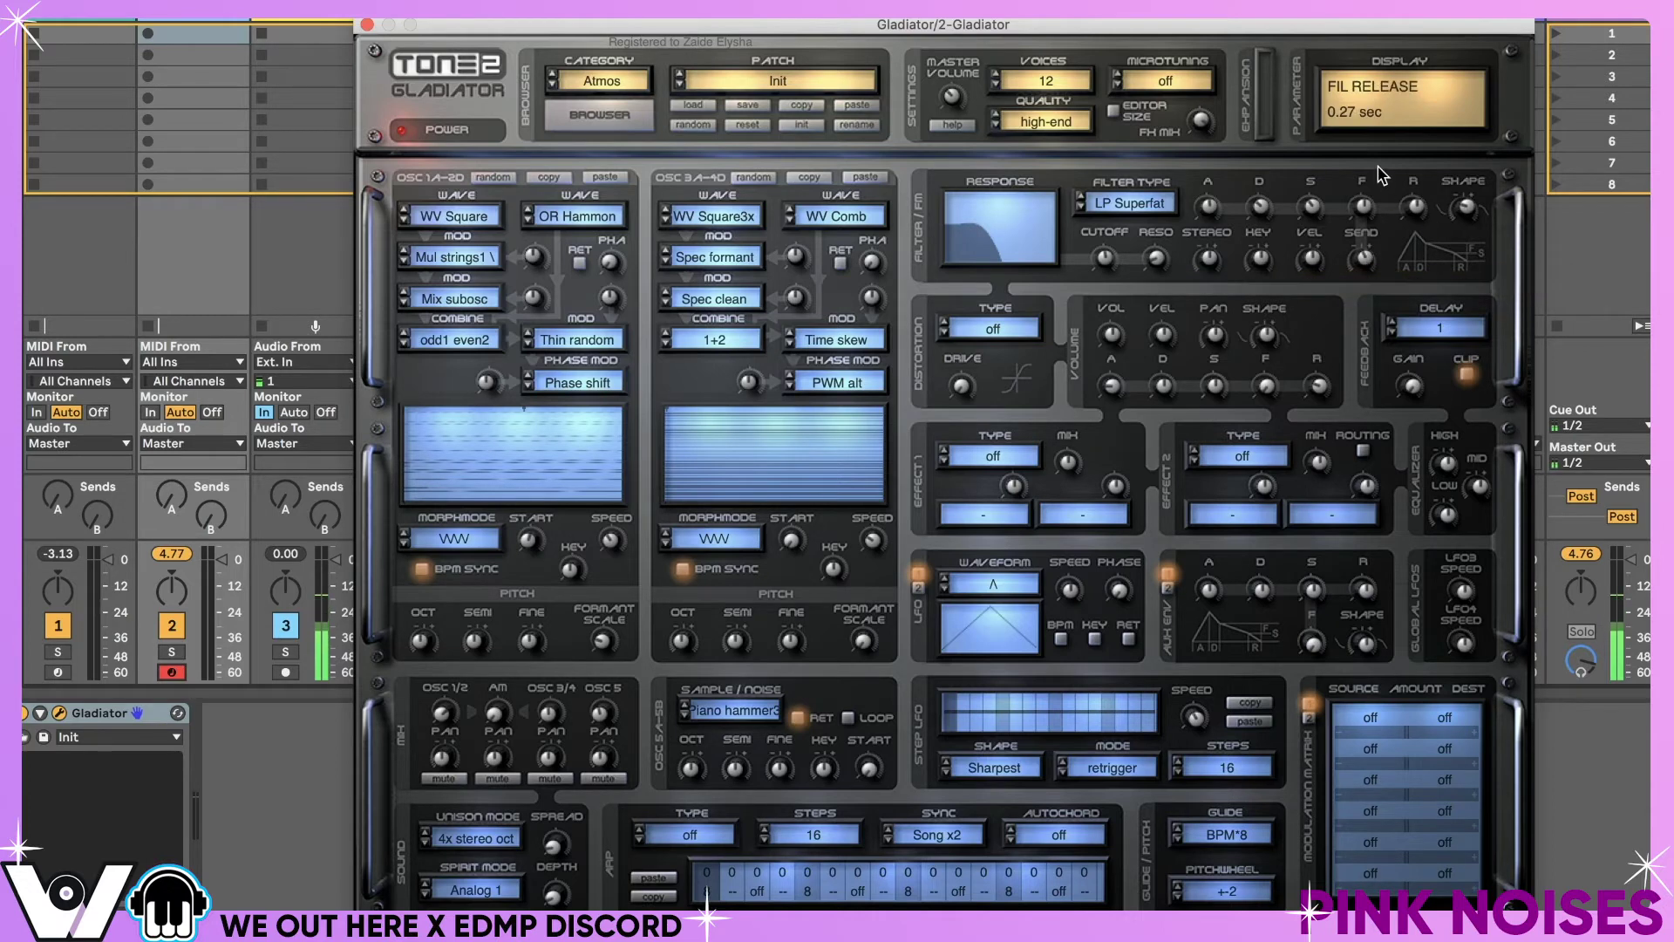
- Sweep the filter envelope send down to -1.000, up to about 0.24, and back down close to zero
left_click_drag(1367, 261, 1338, 360)
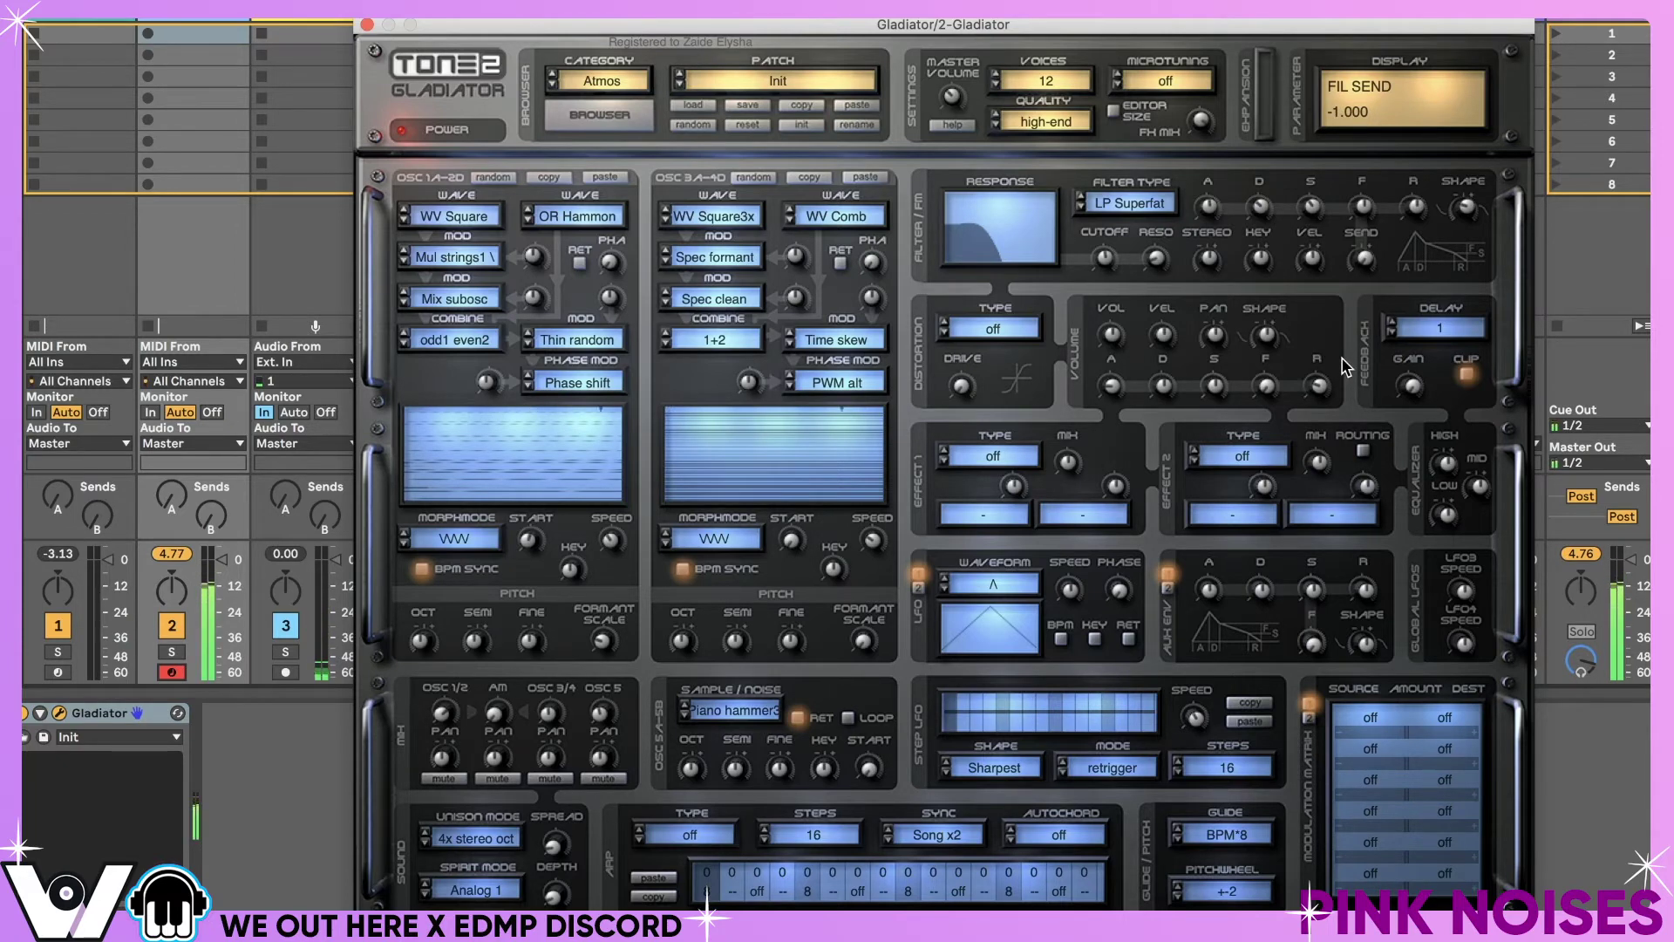
left_click_drag(1350, 364, 1383, 251)
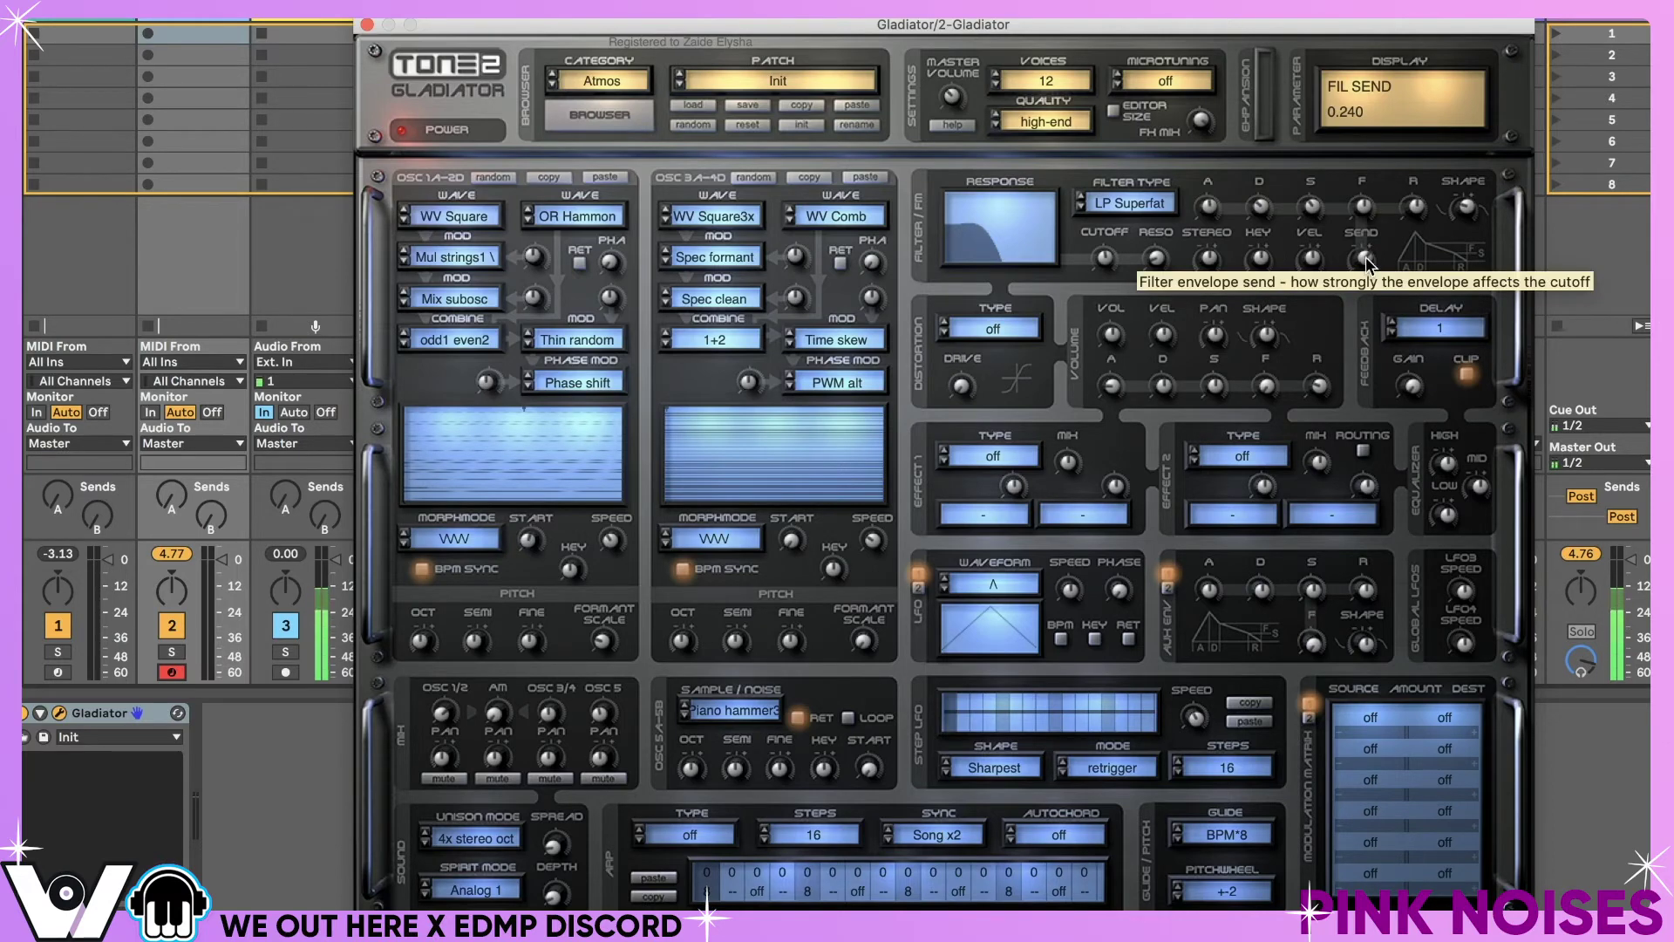
left_click_drag(1364, 261, 1366, 300)
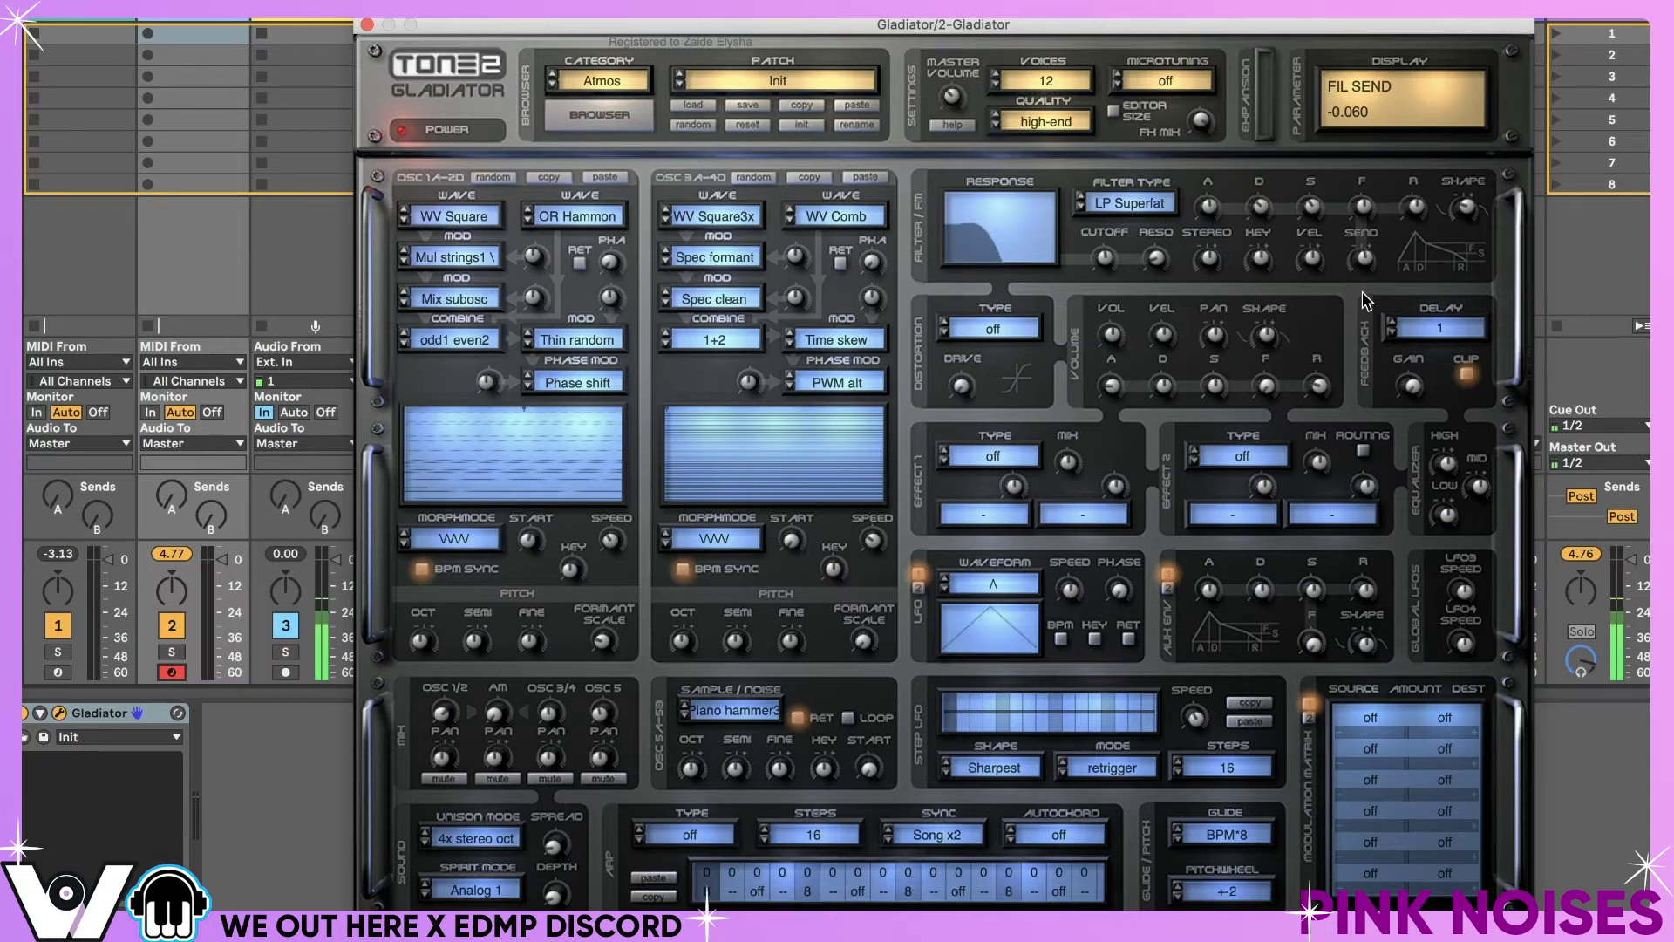
mouse_move(1362, 291)
left_mouse_down()
mouse_move(1361, 315)
mouse_move(1373, 216)
mouse_move(1372, 271)
mouse_move(1402, 167)
mouse_move(1381, 316)
mouse_move(1382, 174)
mouse_move(1369, 335)
mouse_move(1391, 168)
mouse_move(1369, 315)
left_mouse_up()
- Sweep the filter envelope shape down and up to 1.000, and settle it at about 0.62
left_click_drag(1467, 207, 1465, 229)
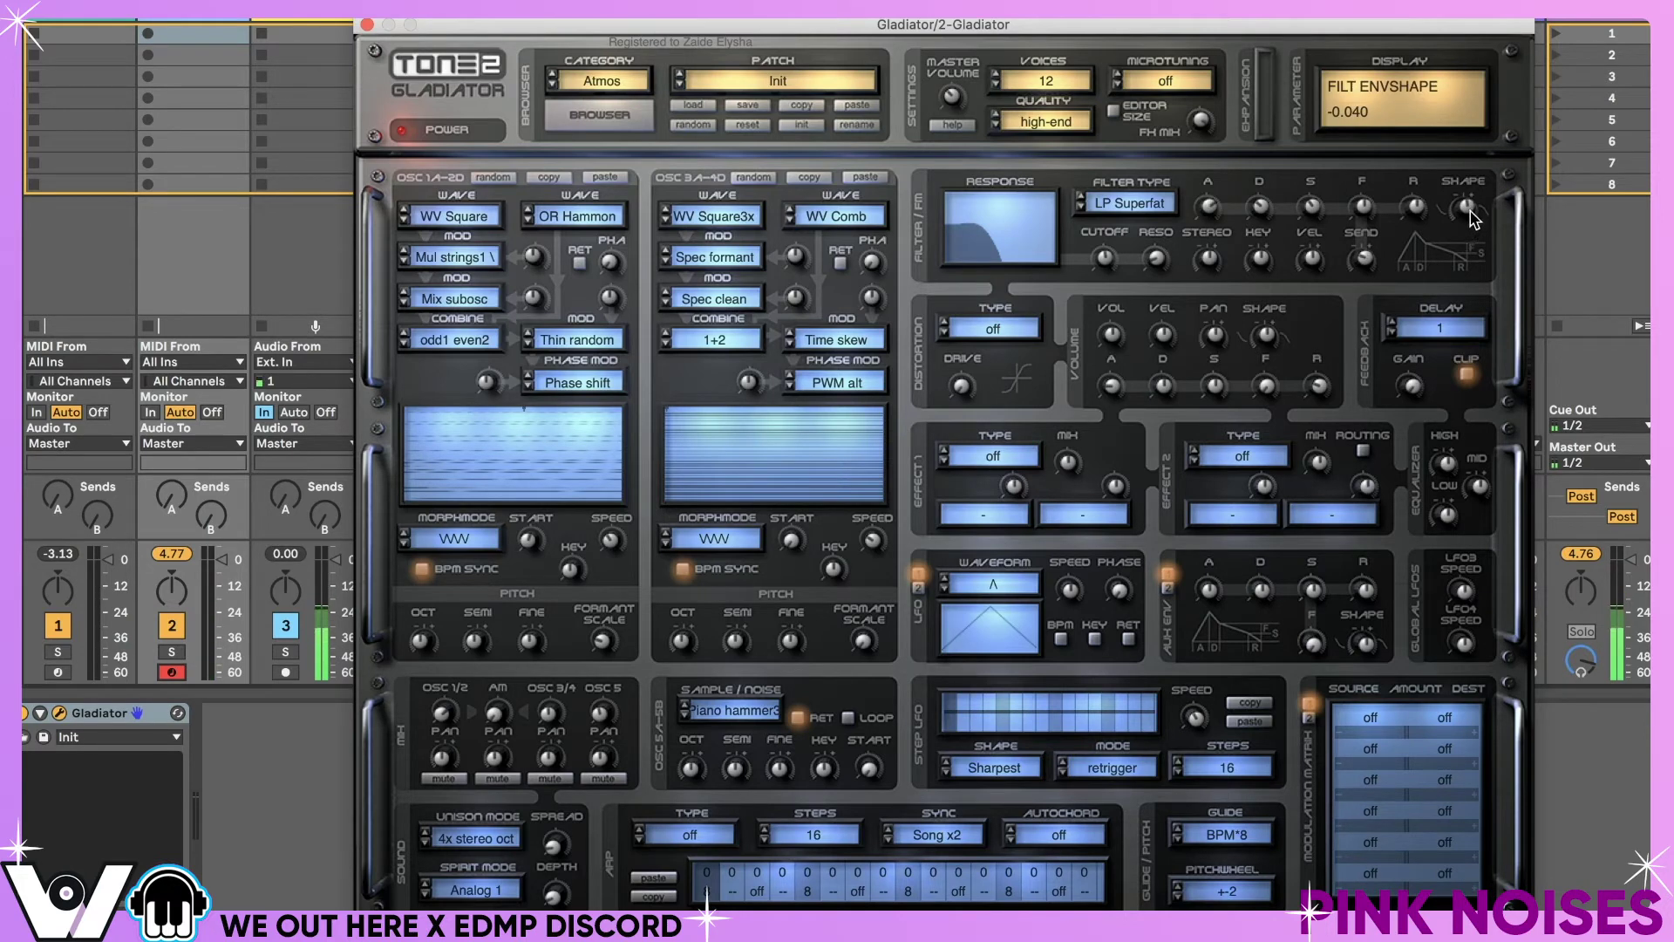
left_click_drag(1471, 210, 1454, 267)
left_click_drag(1469, 208, 1524, 25)
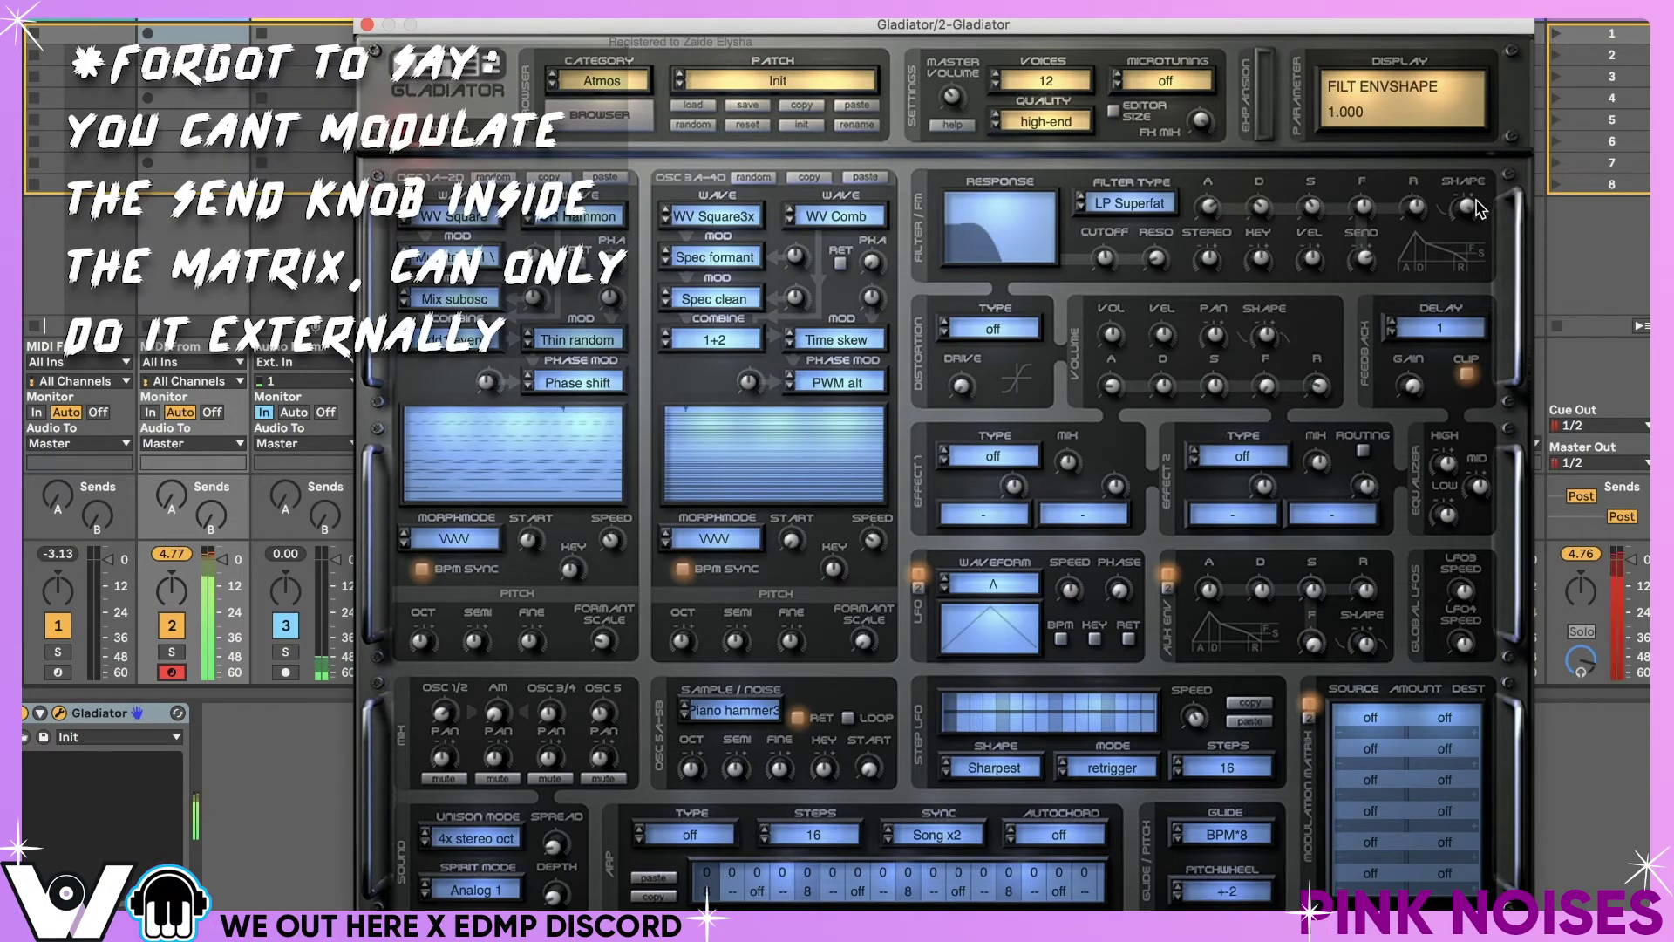
left_click_drag(1480, 210, 1517, 63)
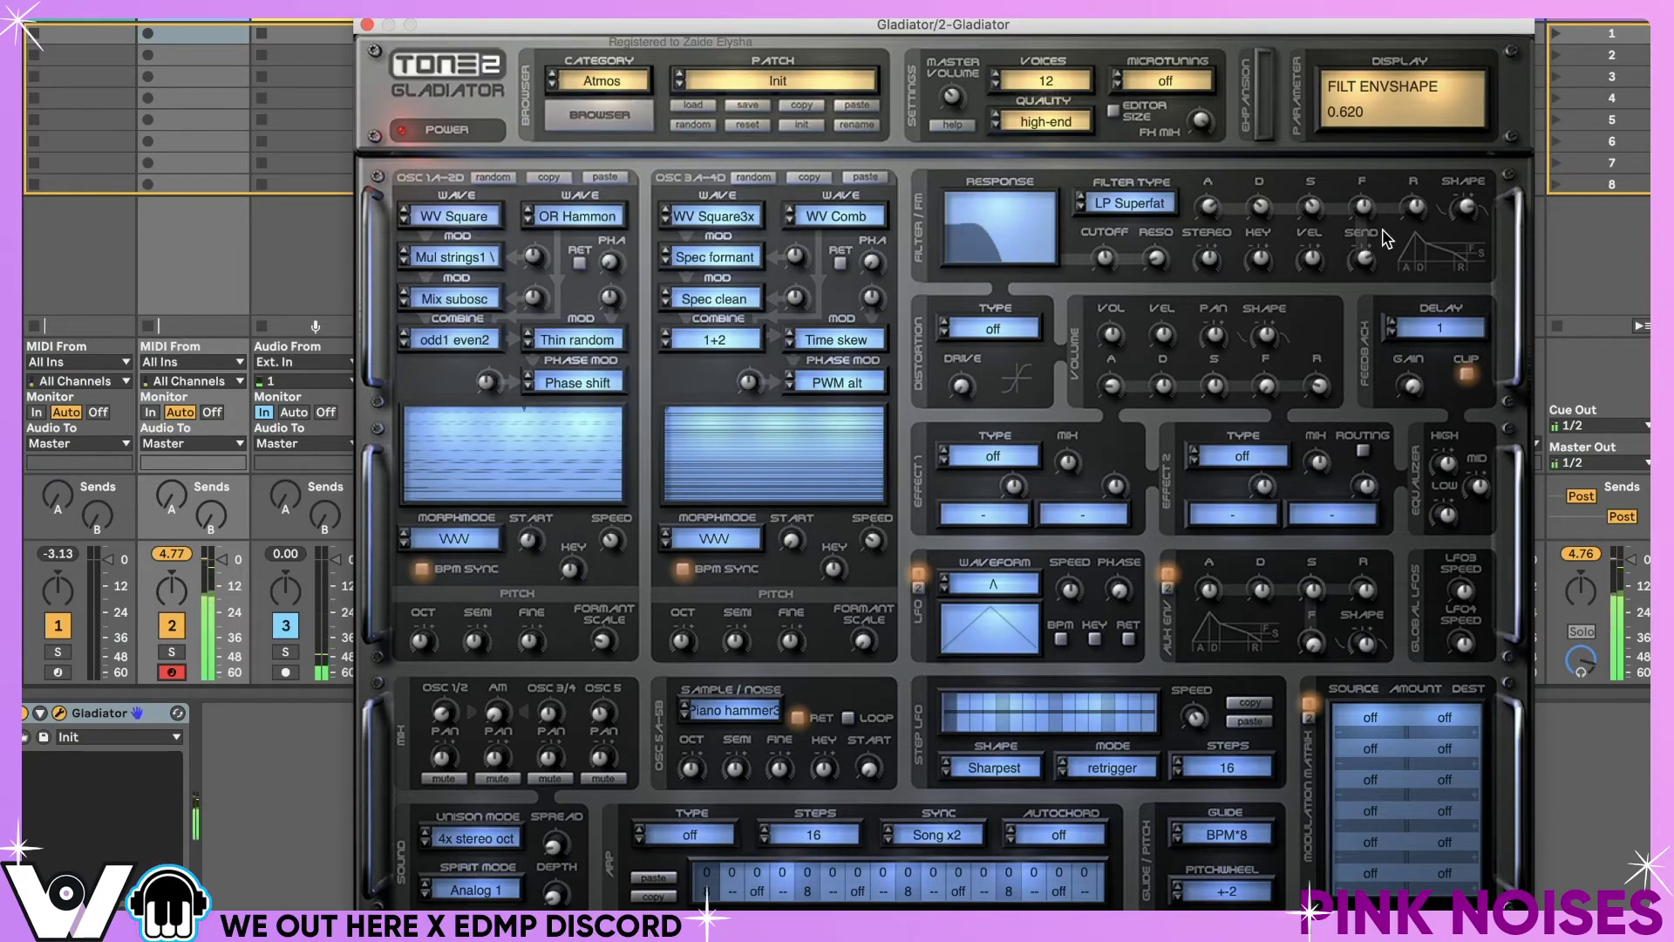
- Set the filter fade to about 0.345 and raise the filter cutoff
mouse_move(1362, 312)
left_mouse_down()
mouse_move(1368, 363)
mouse_move(1374, 311)
left_mouse_up()
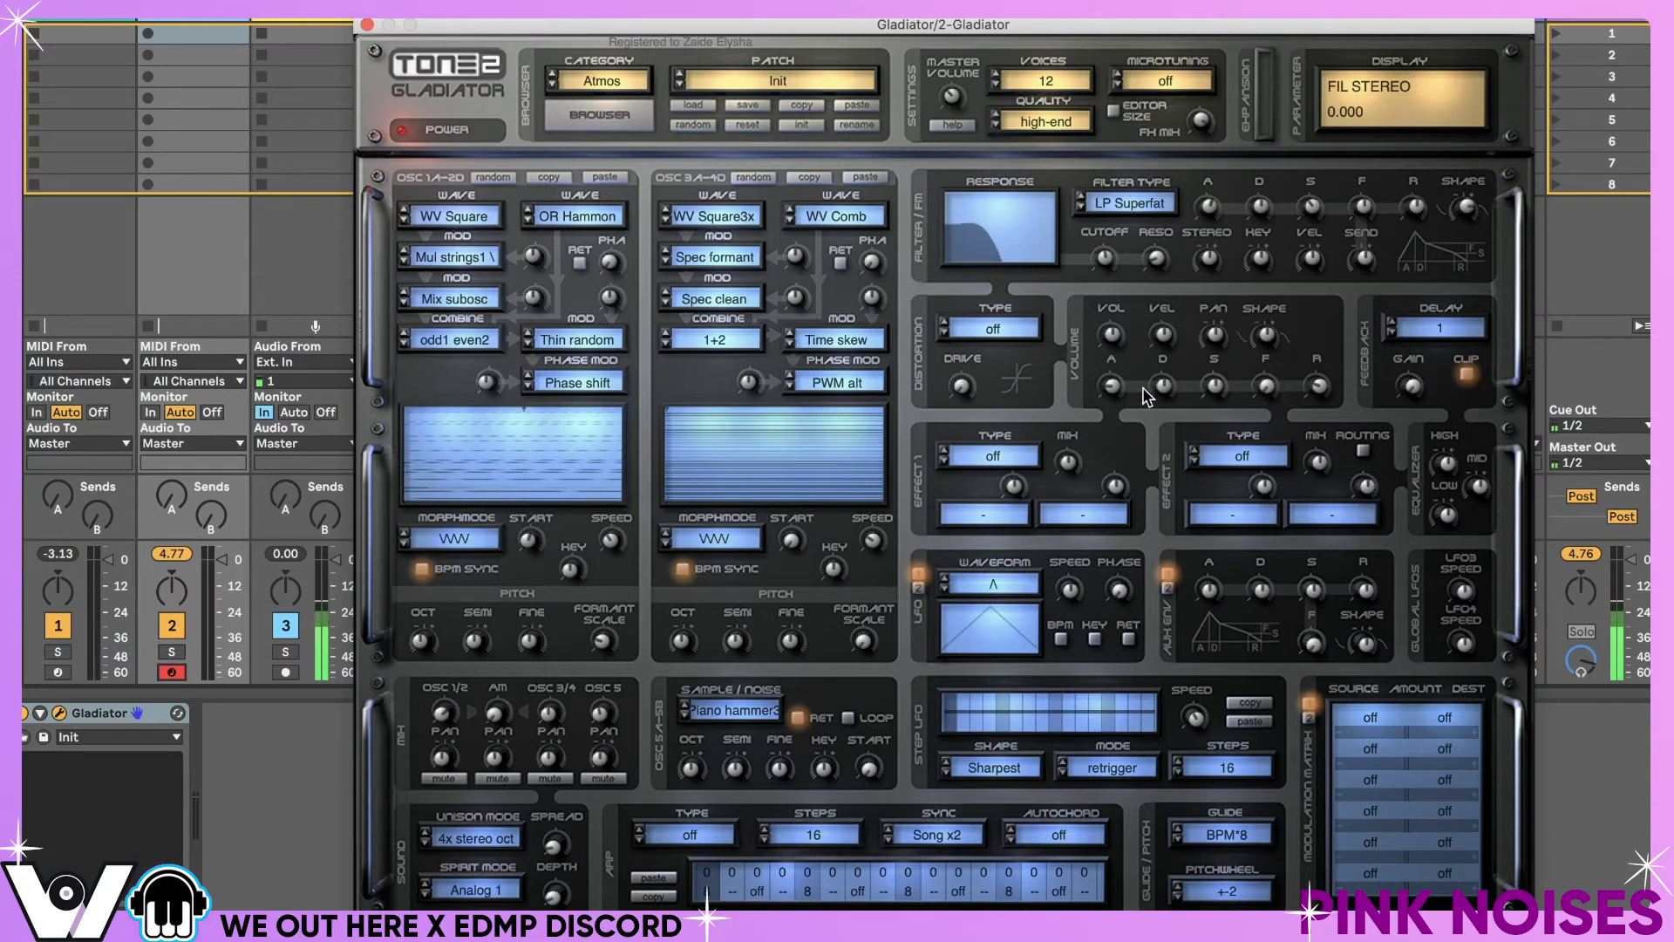
left_click_drag(1362, 204, 1316, 219)
left_click(1311, 205)
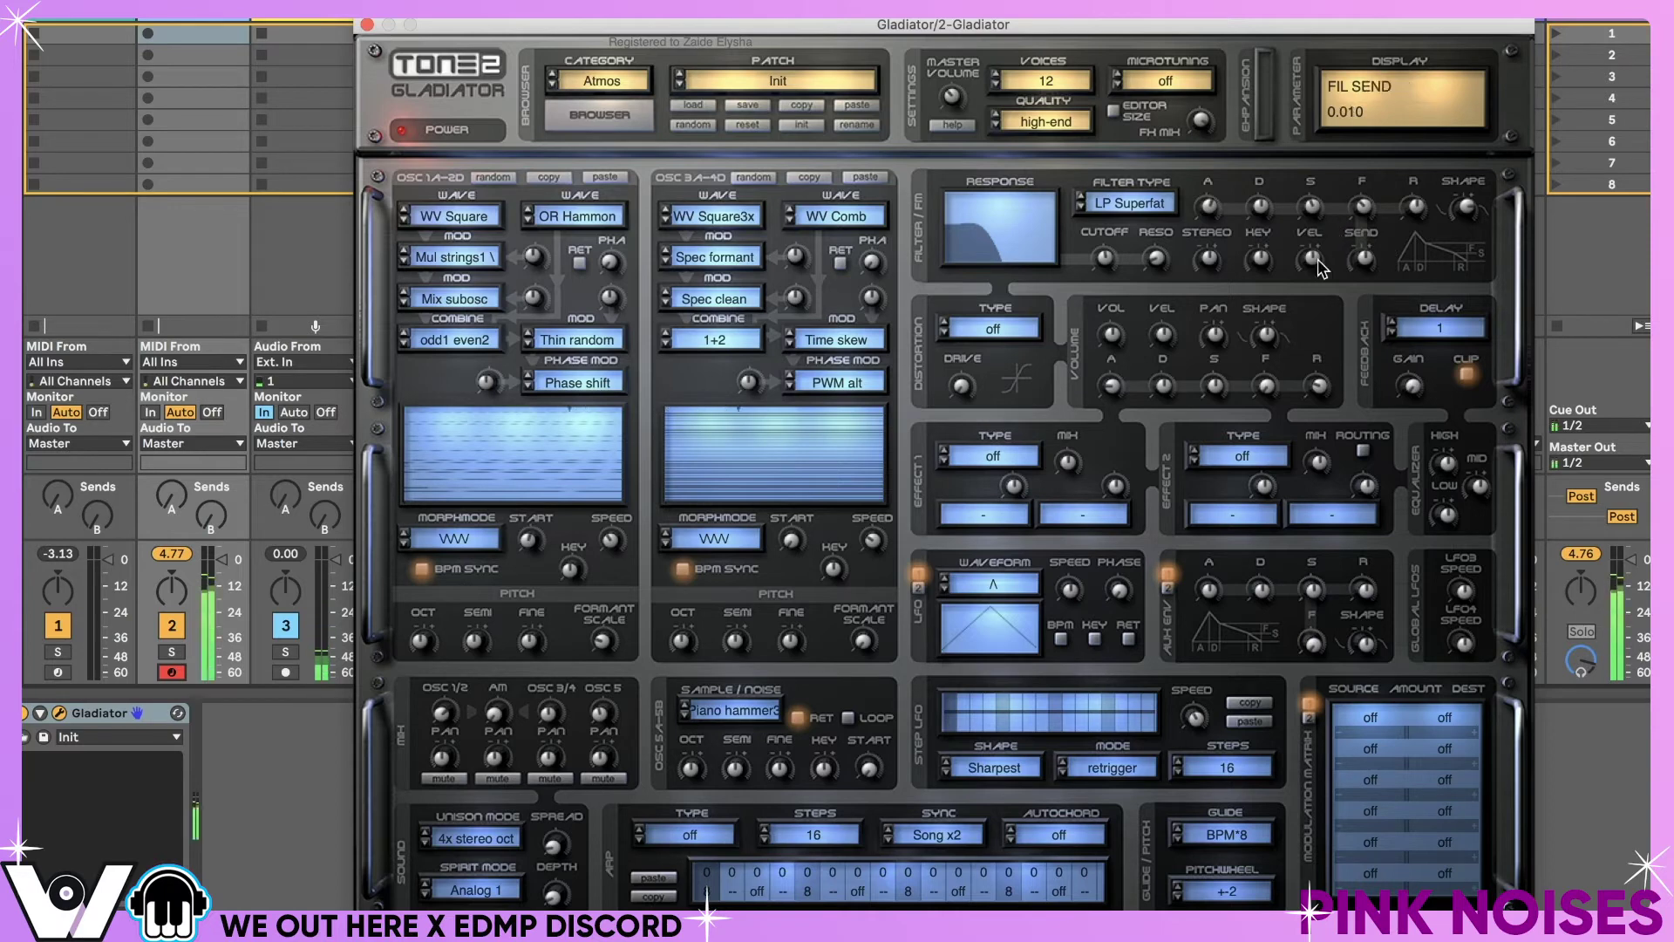
left_click_drag(1104, 256, 1112, 209)
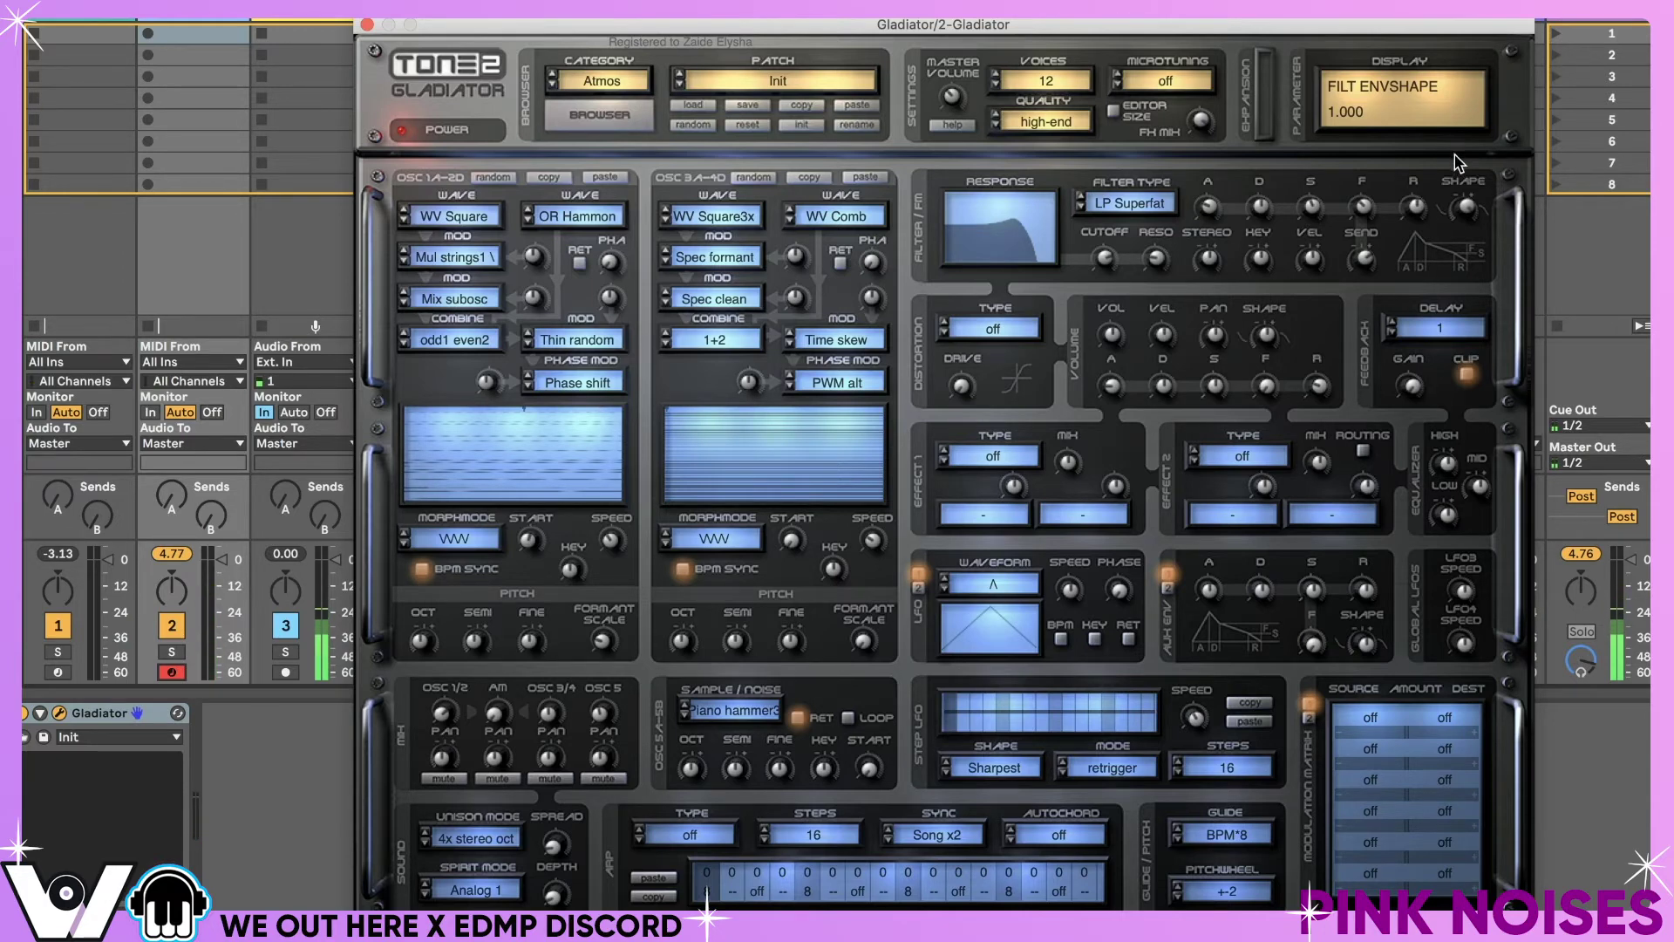
left_click(1106, 206)
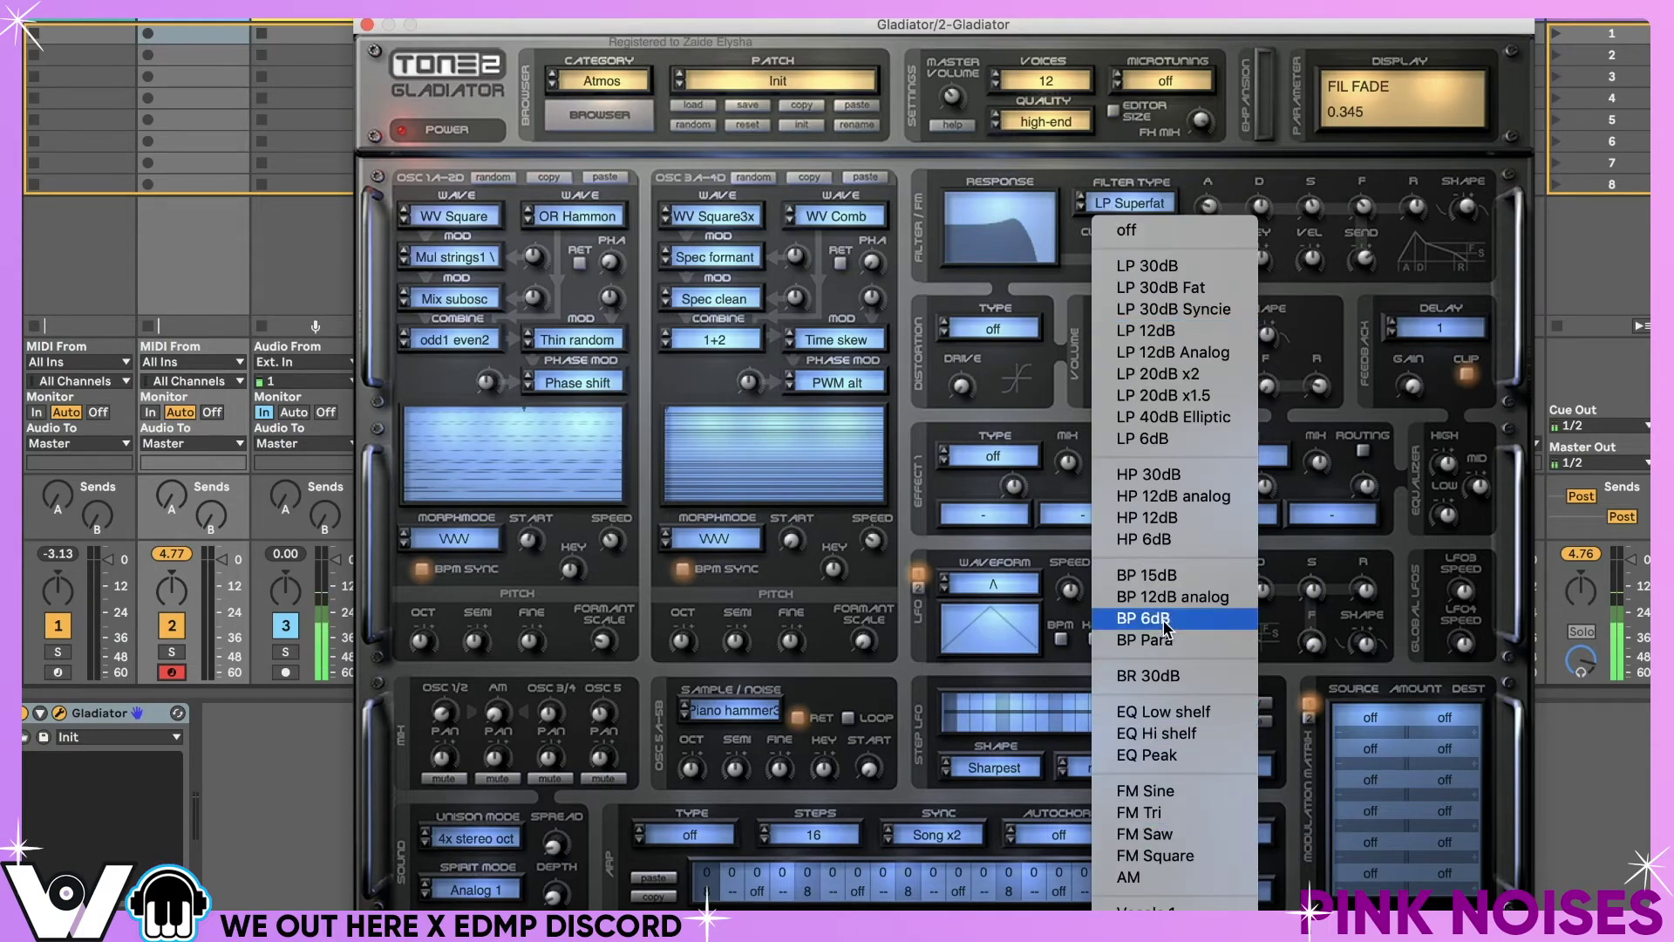
left_click(1164, 26)
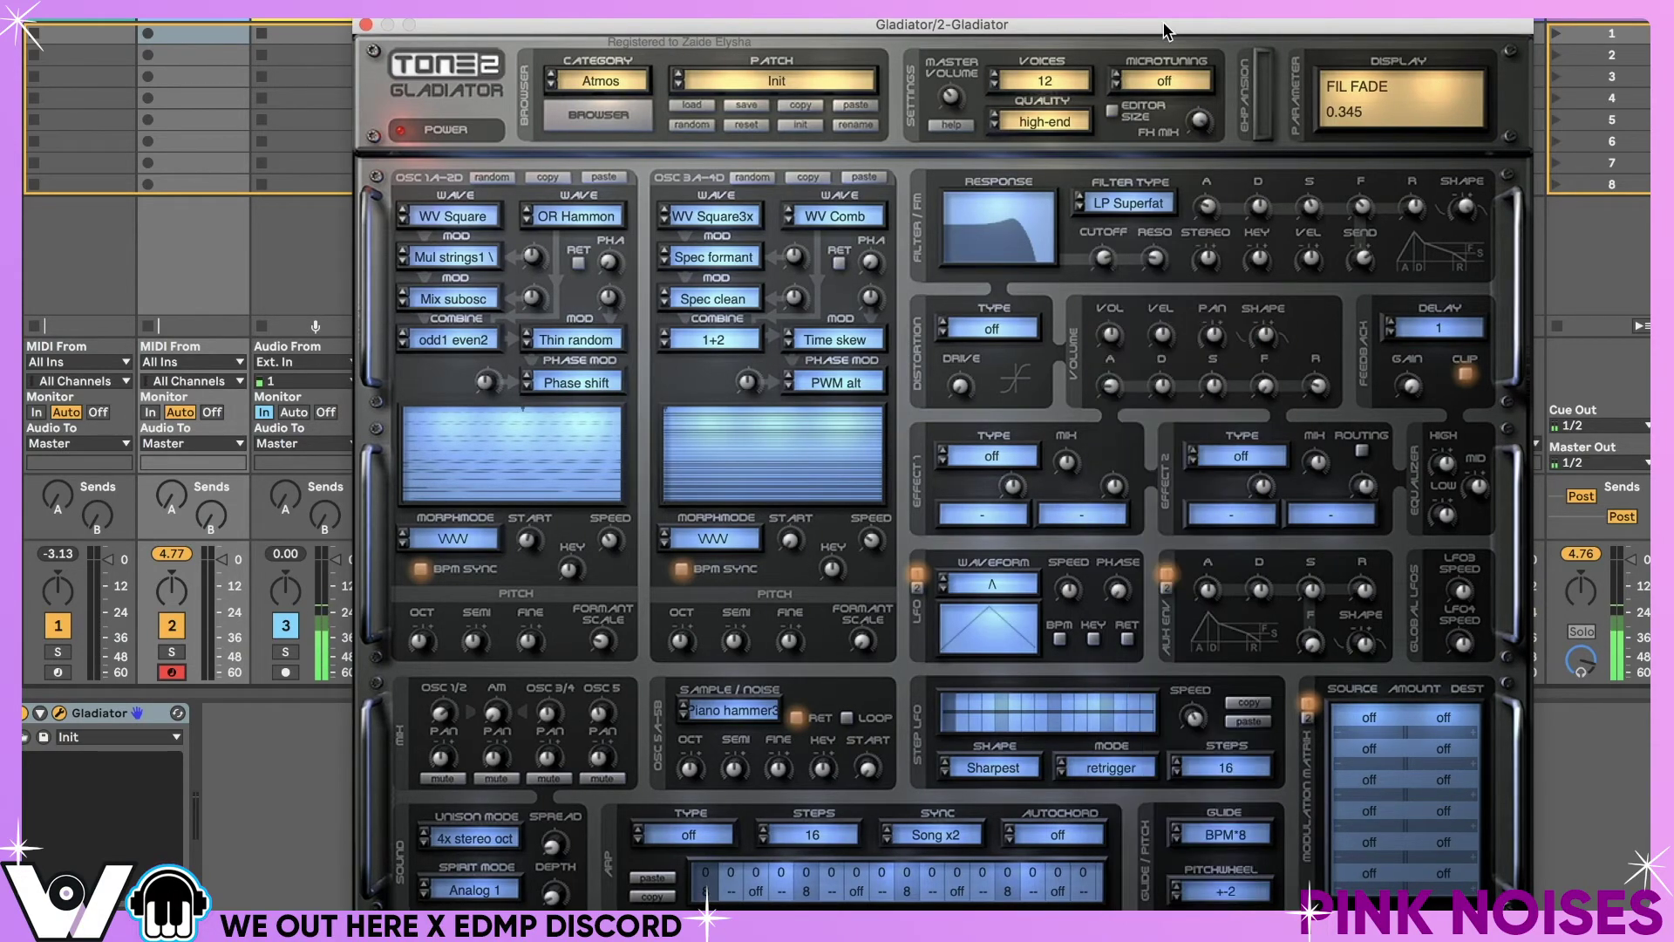
- Set the distortion type to Hard clip and raise its drive to about 0.61
left_click(1005, 331)
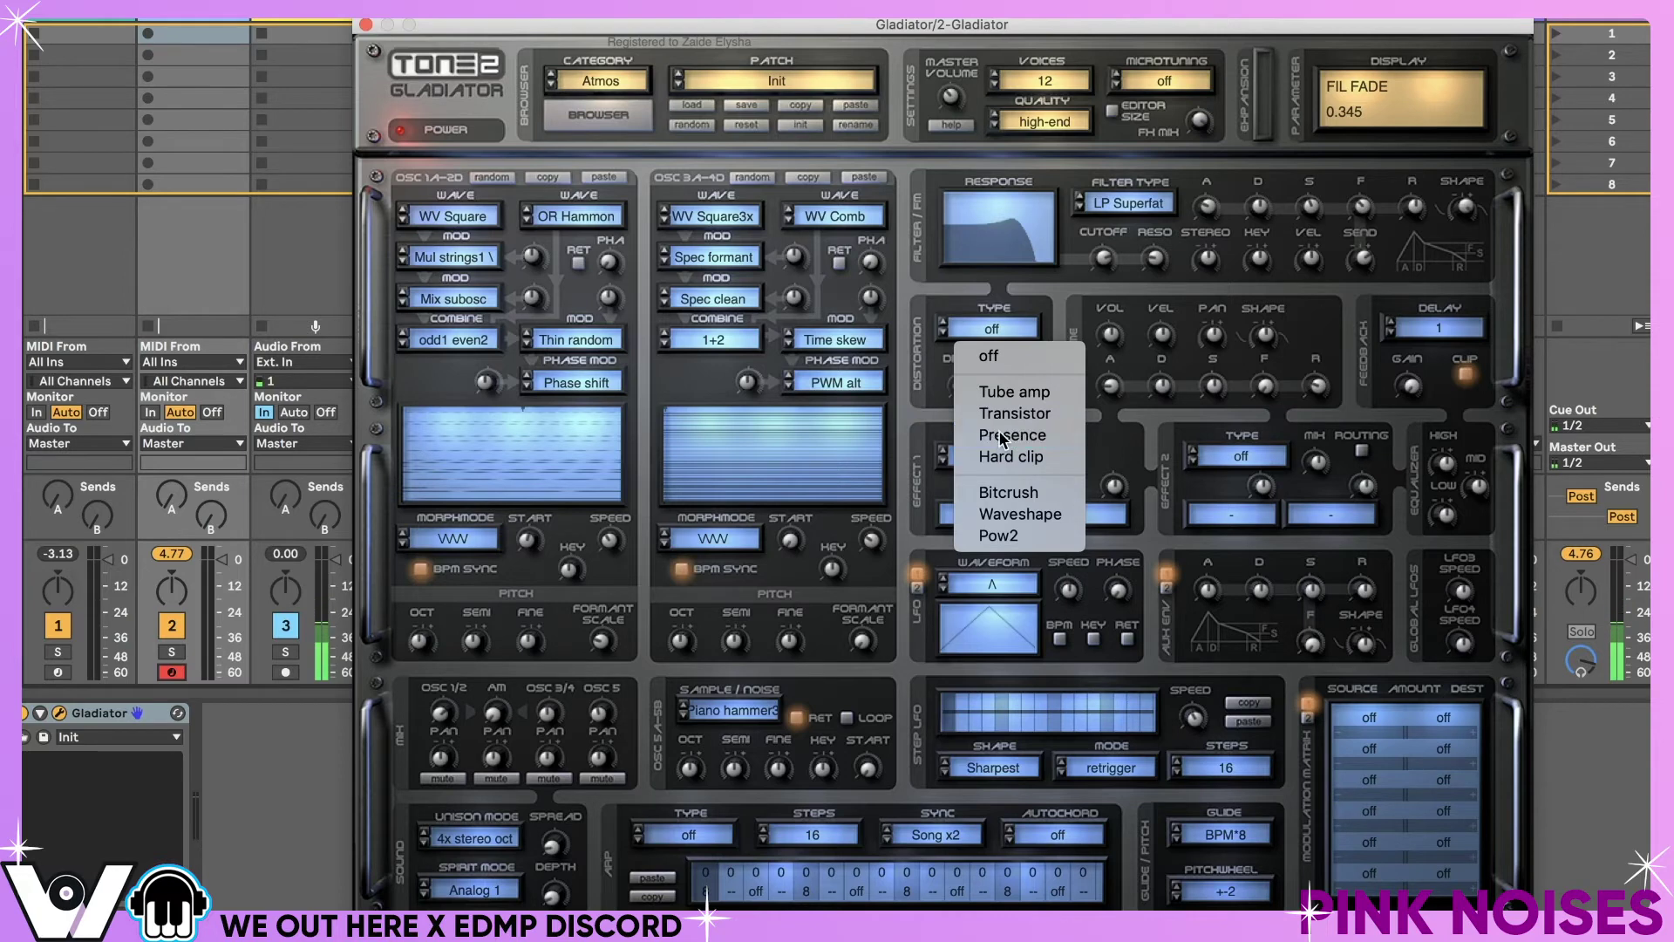
left_click(1008, 457)
left_click_drag(963, 393, 965, 321)
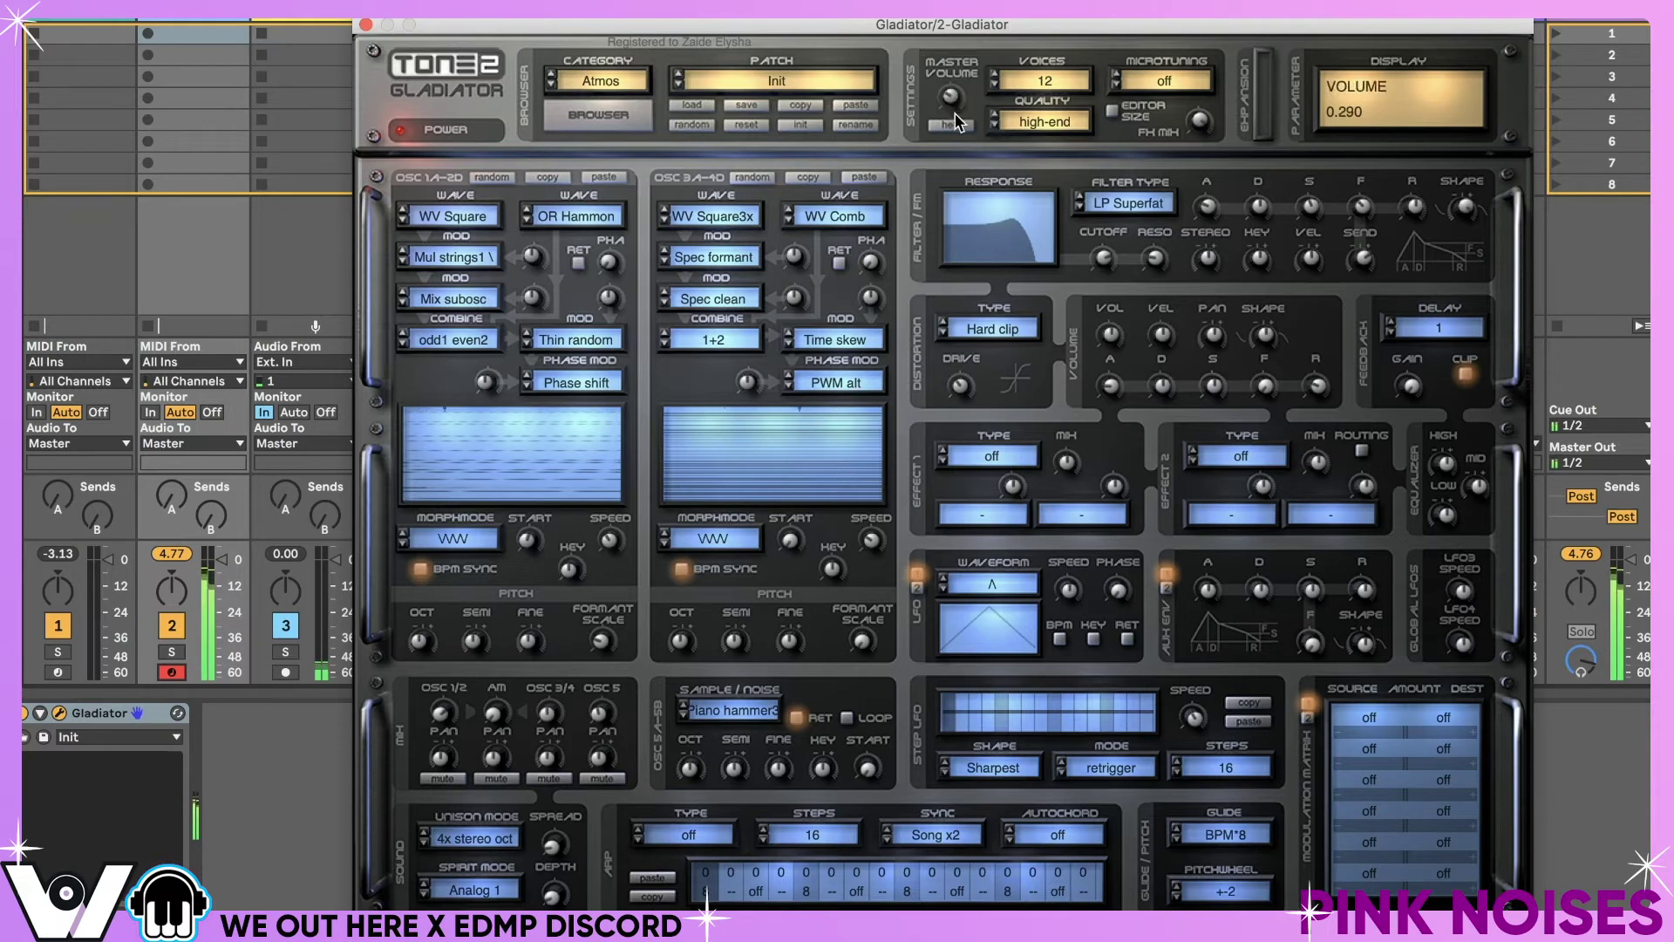
left_click_drag(969, 384, 982, 346)
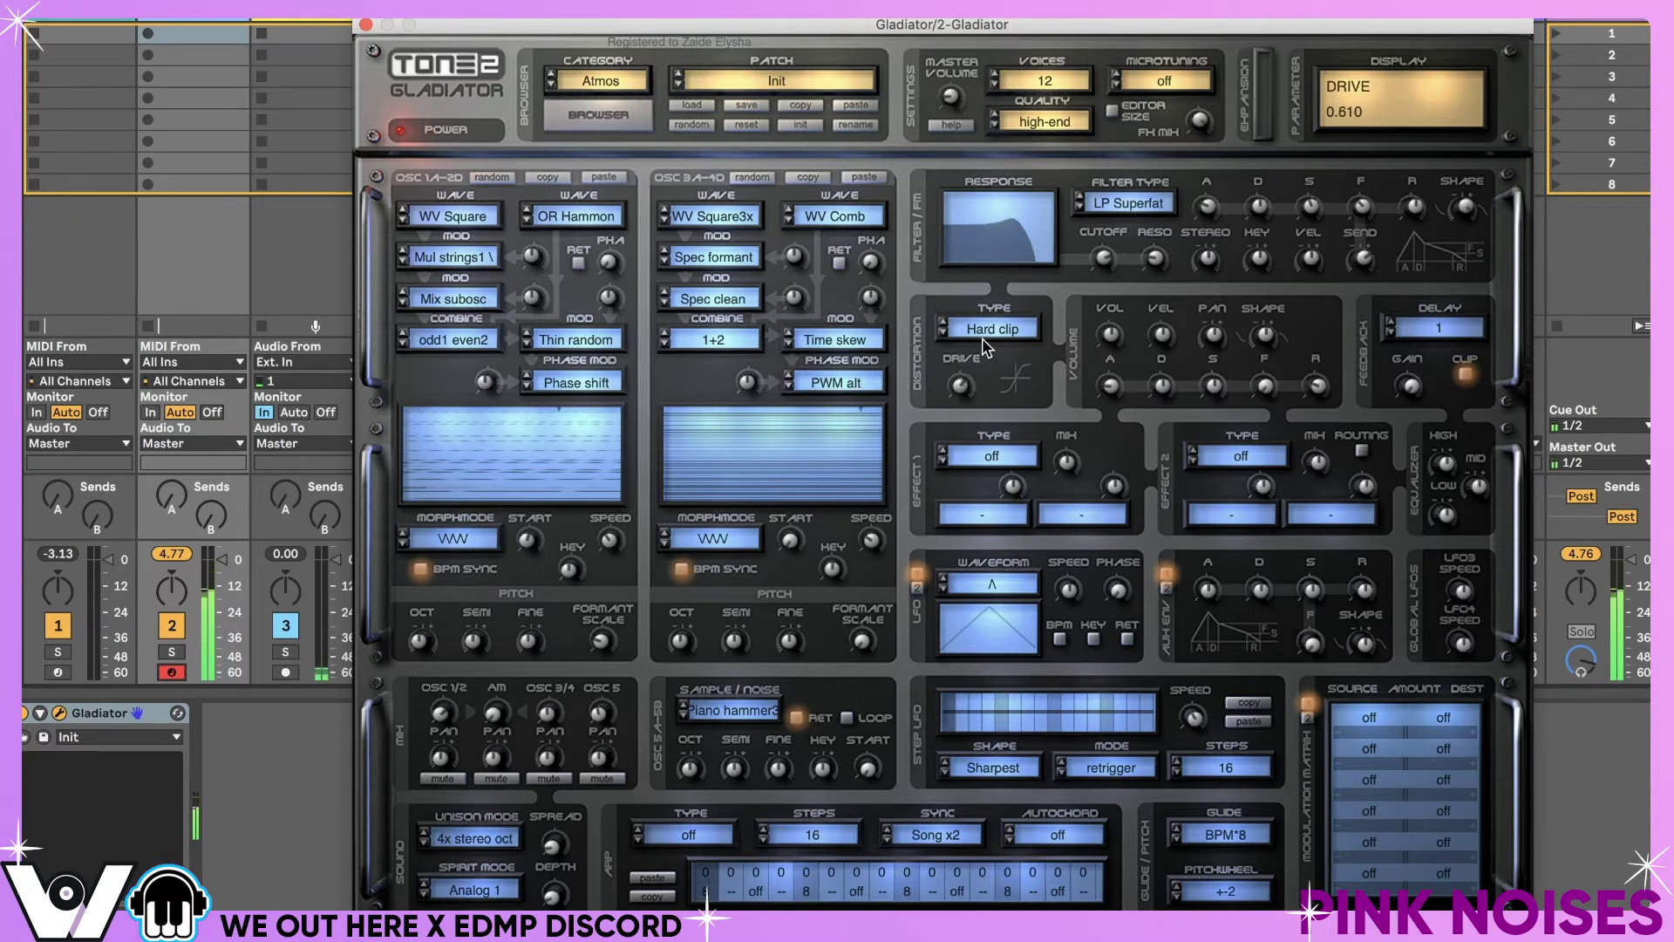
- Try other distortion types such as Waveshape, return to Hard clip, and set the drive to about 0.53
left_click(944, 335)
left_click(944, 335)
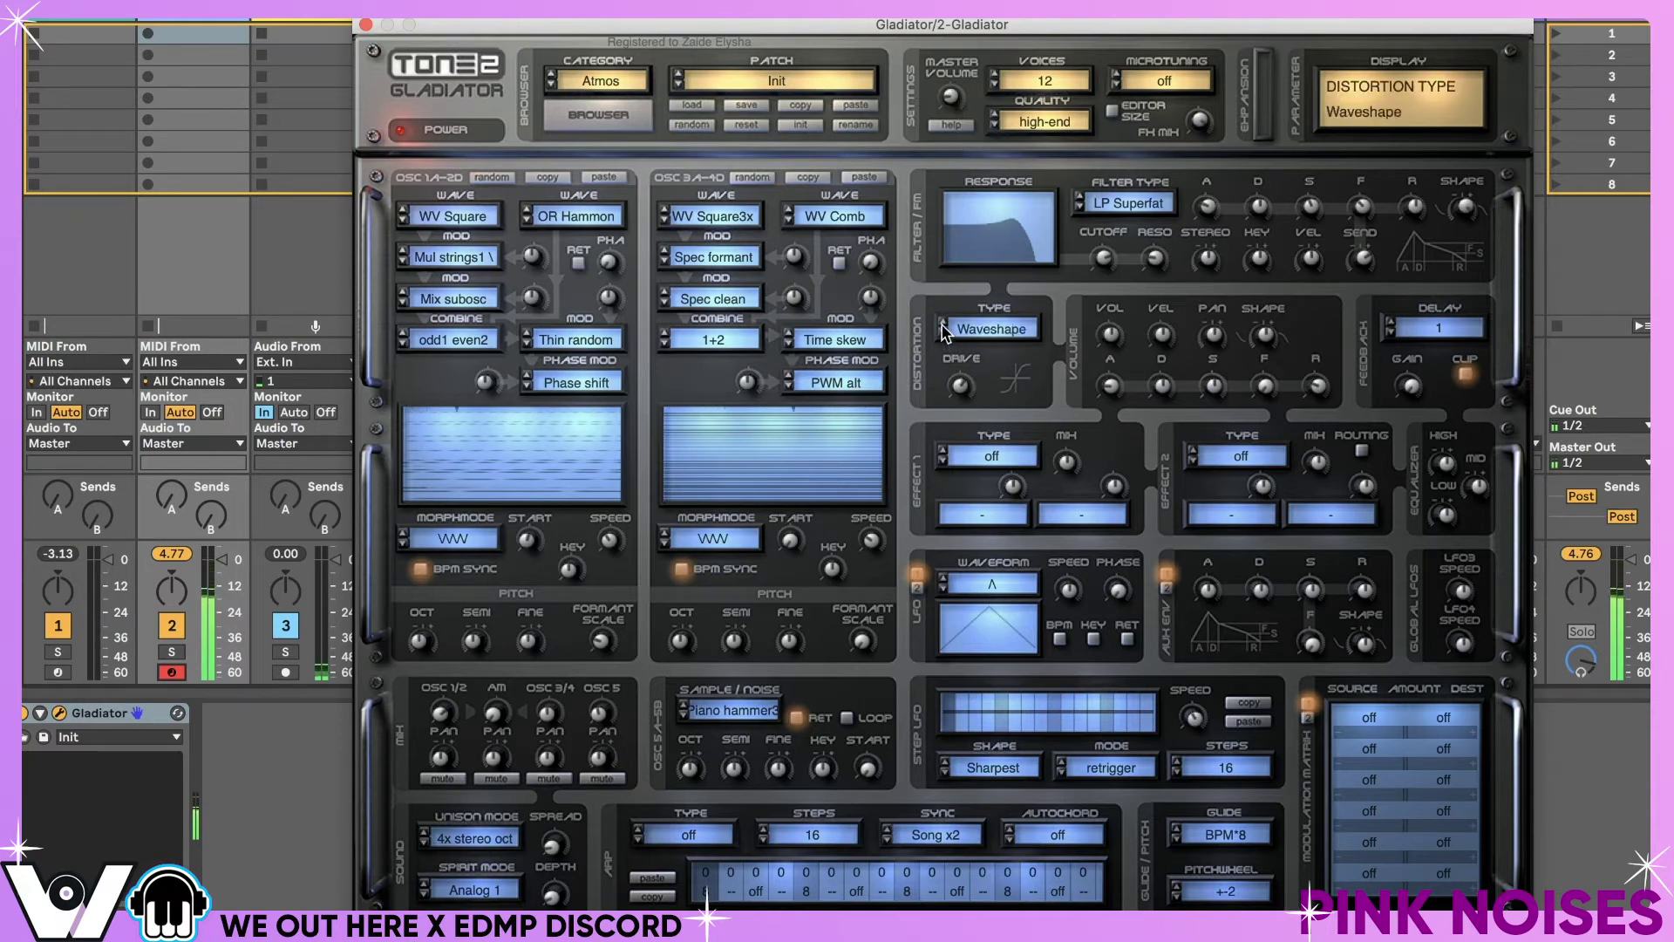
left_click(942, 324)
left_click(941, 323)
left_click(941, 324)
left_click(942, 324)
left_click(943, 335)
left_click(943, 335)
left_click_drag(961, 385, 970, 419)
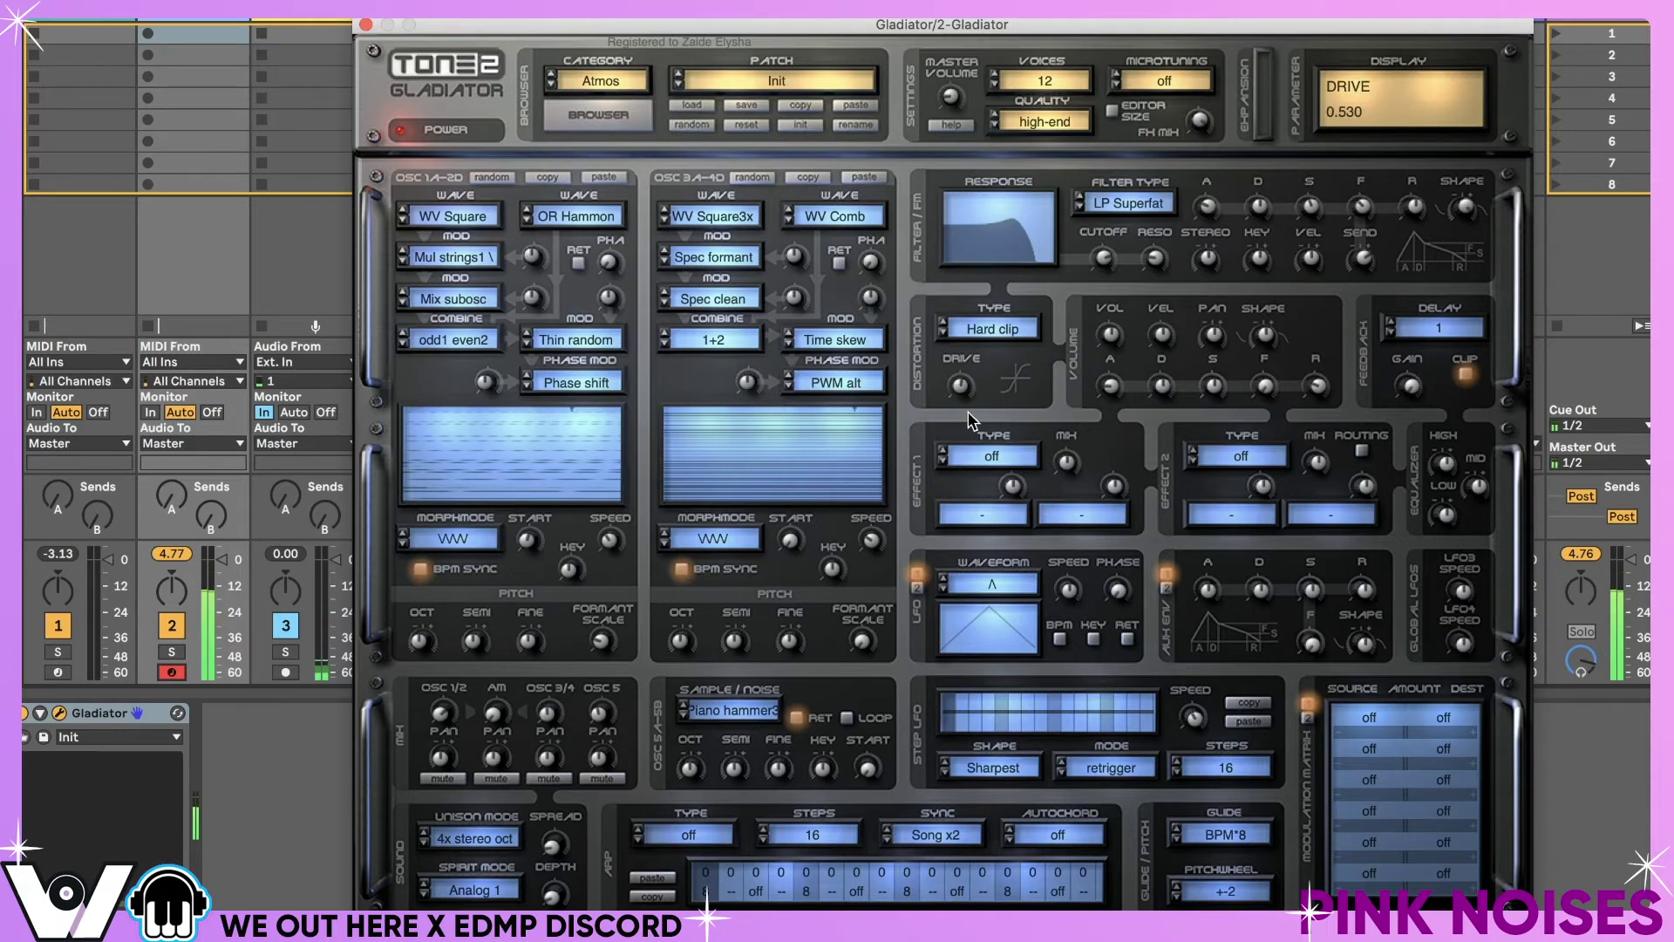
- Lower the filter resonance and raise the volume section's level to about 0.555
left_click_drag(1156, 259, 1158, 307)
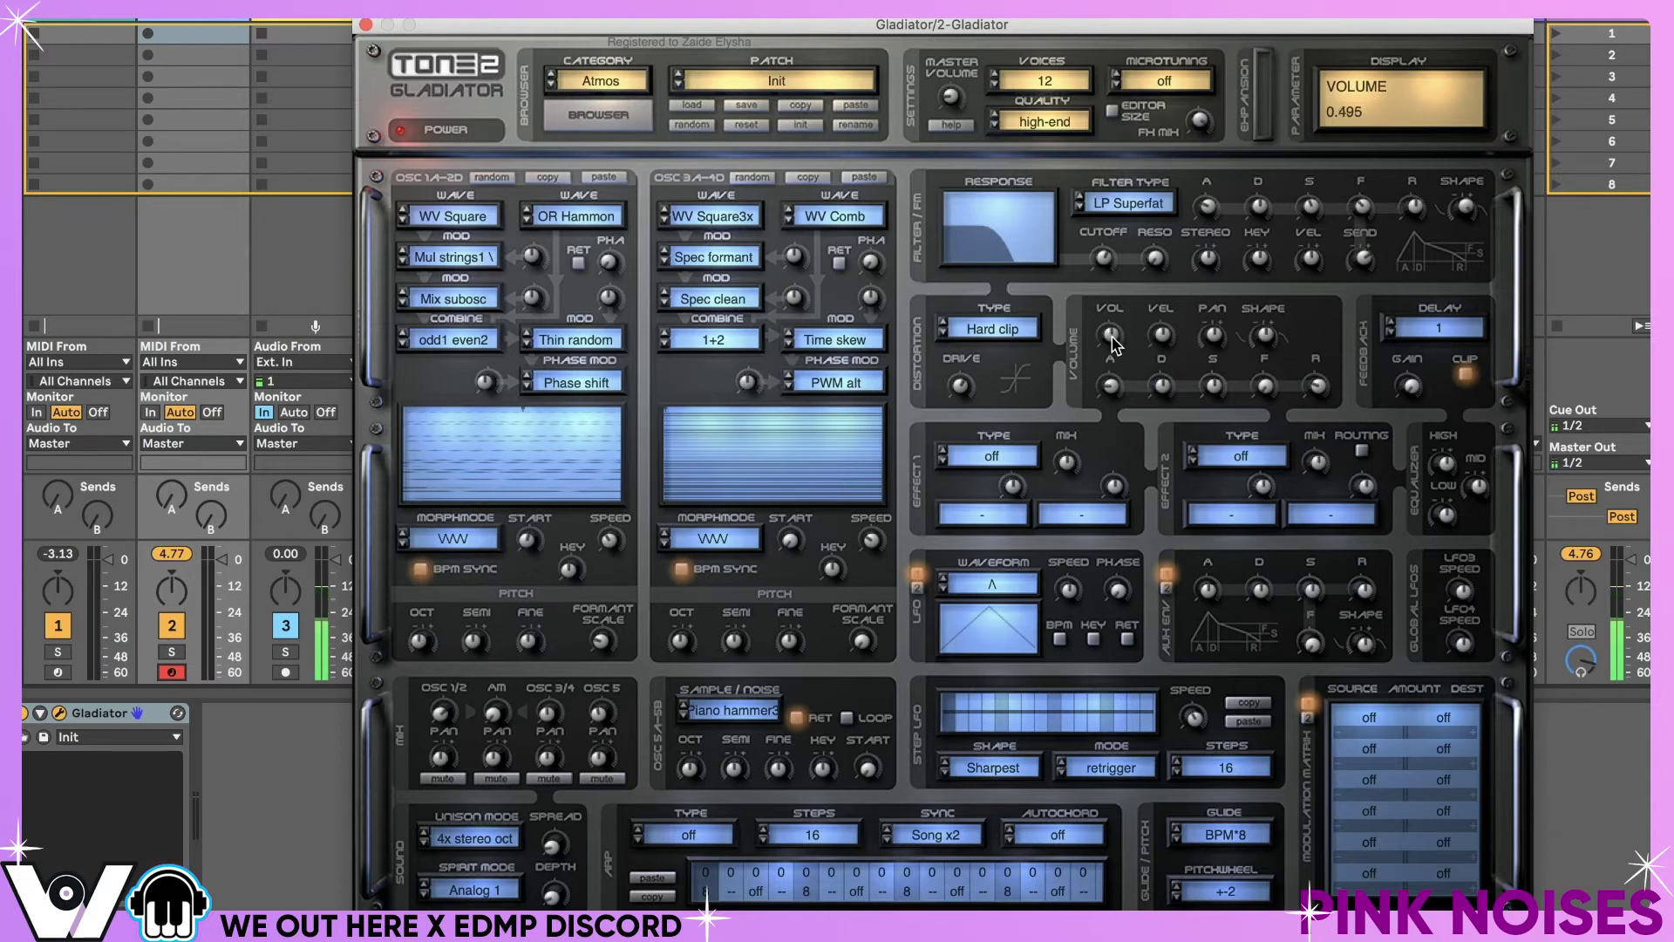
scroll(1112, 340, "up", 6)
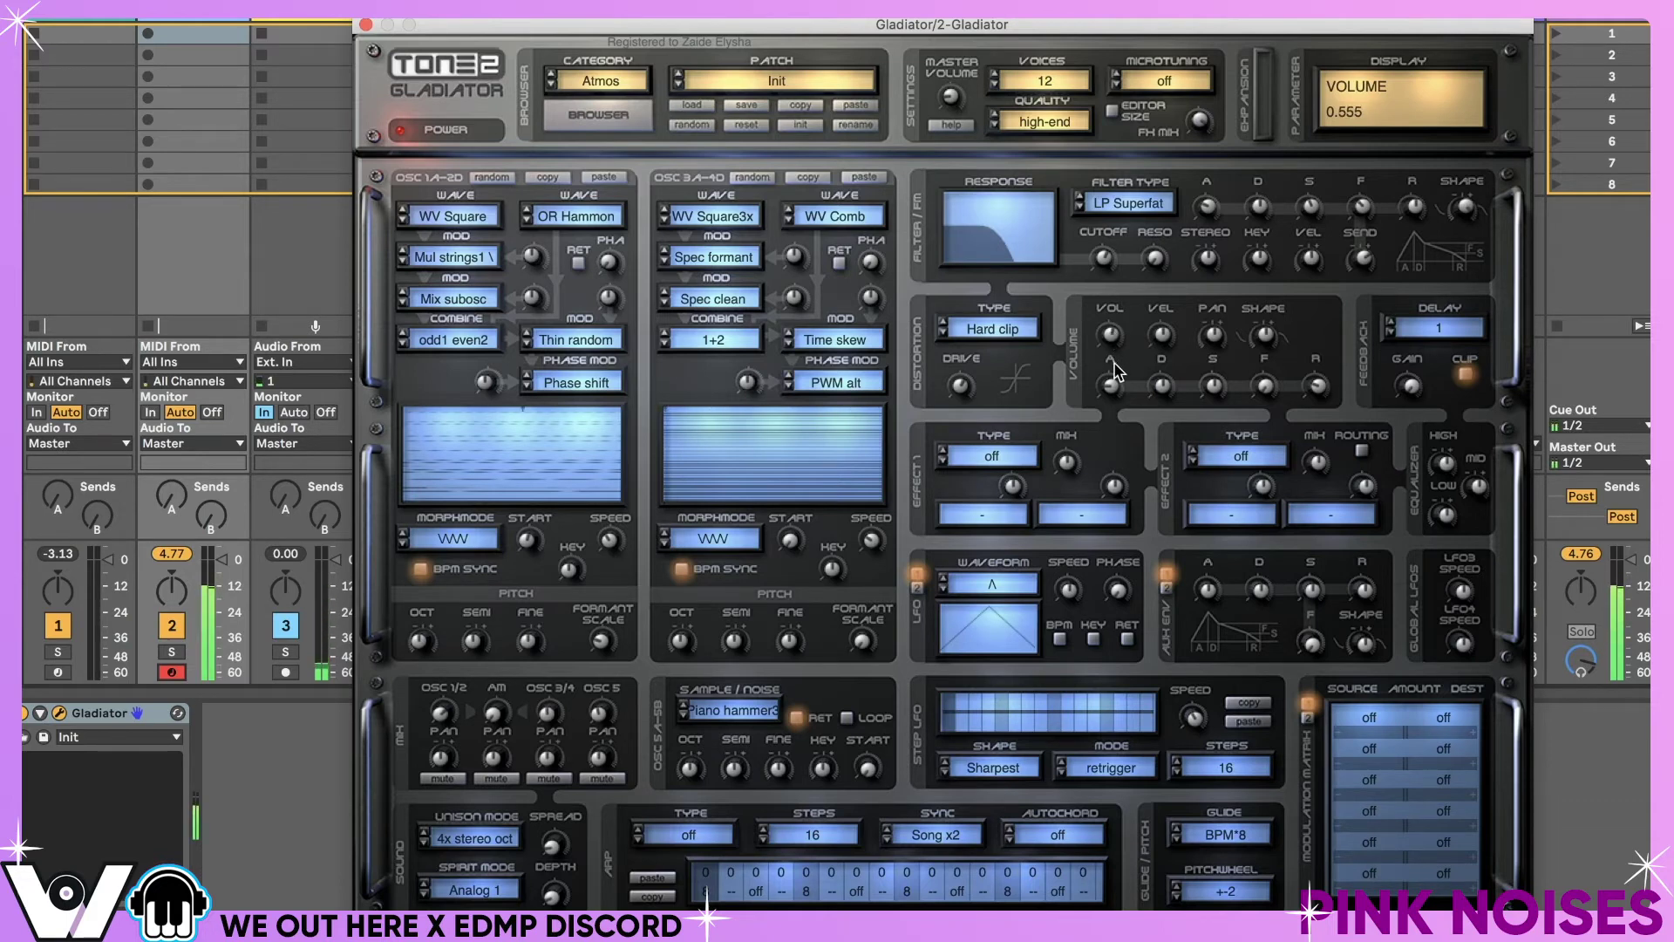
- Lengthen the volume envelope's release and set its sustain to about 0.385
scroll(1116, 372, "up", 5)
scroll(1128, 357, "down", 5)
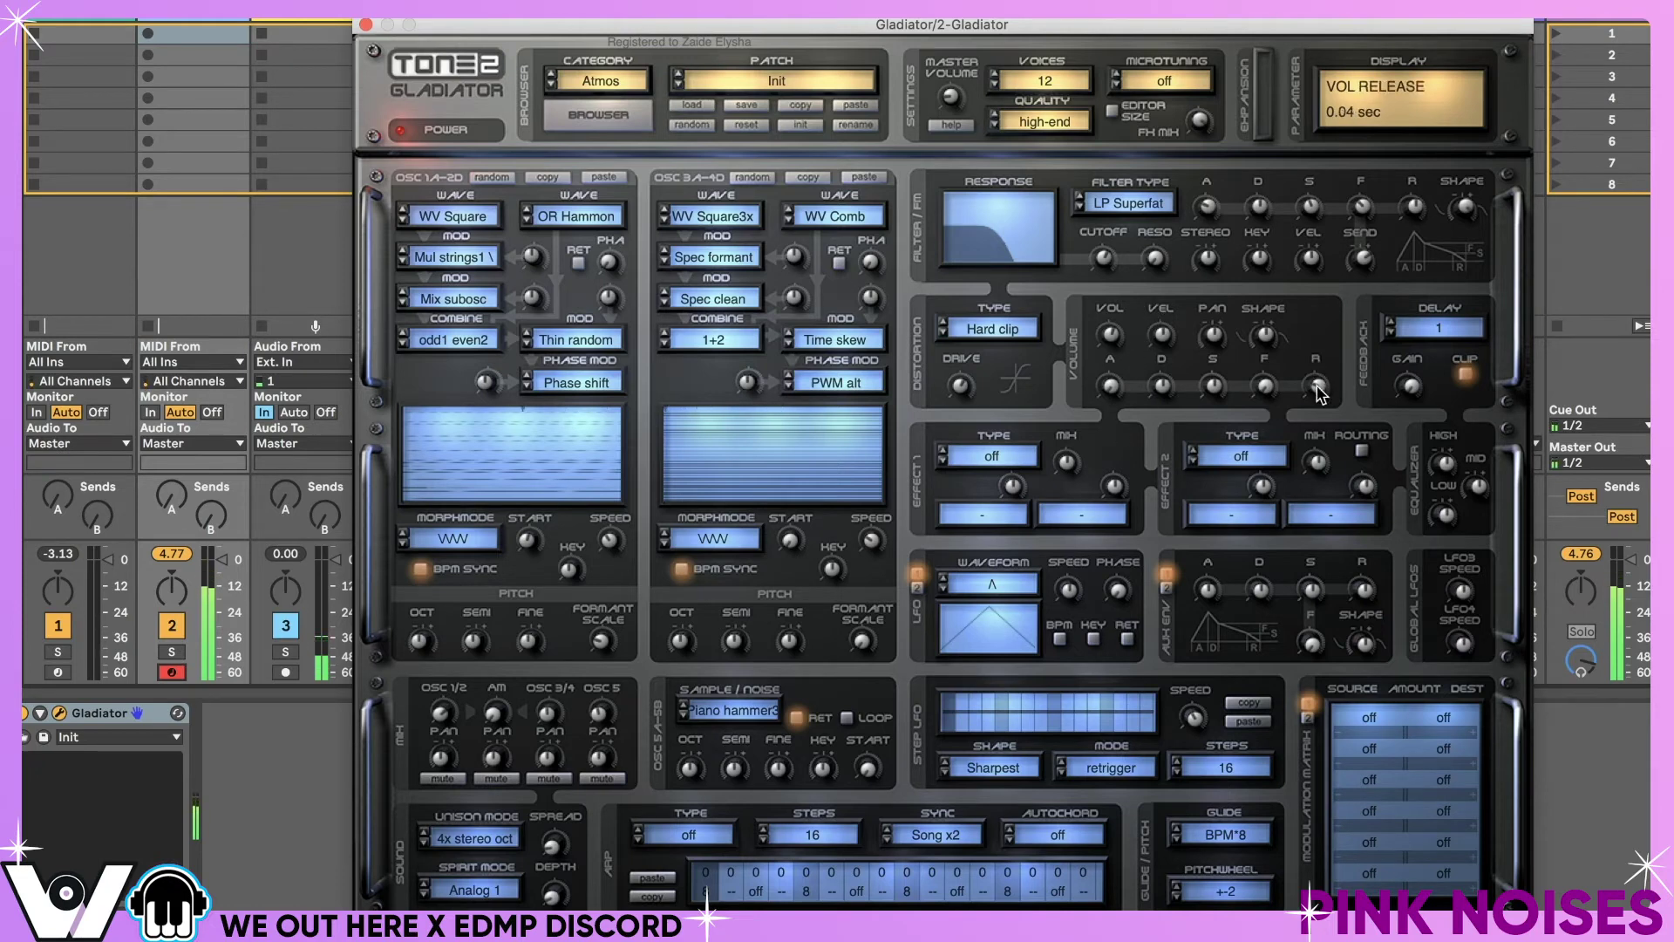
left_click_drag(1317, 386, 1307, 295)
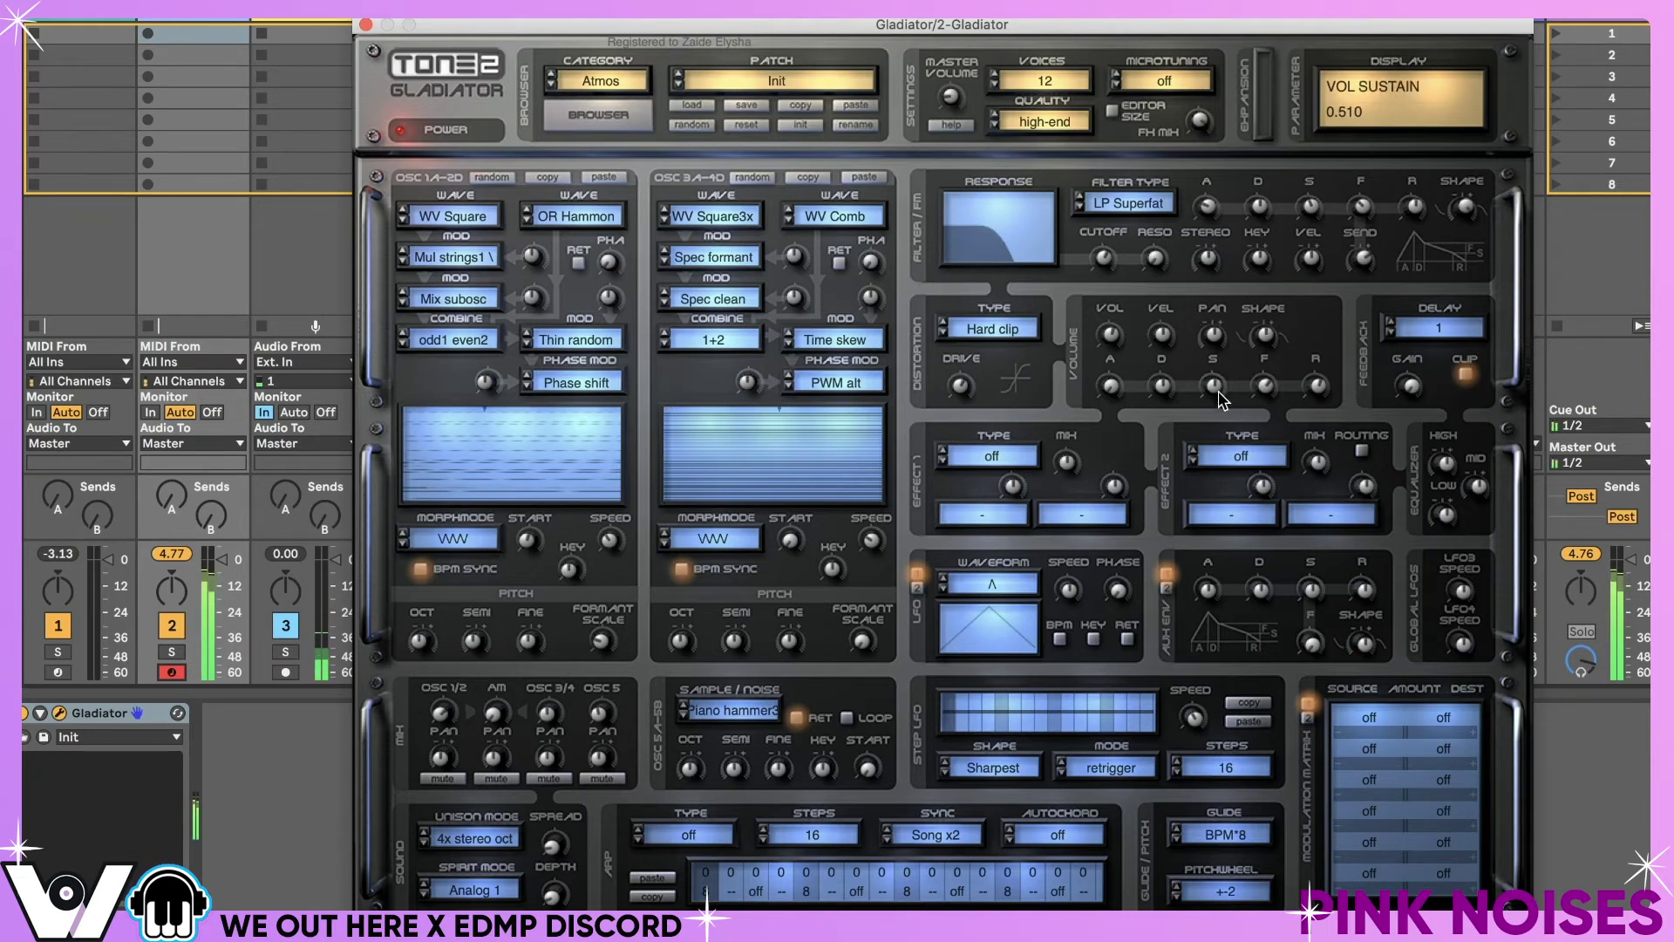
left_click_drag(1224, 400, 1269, 349)
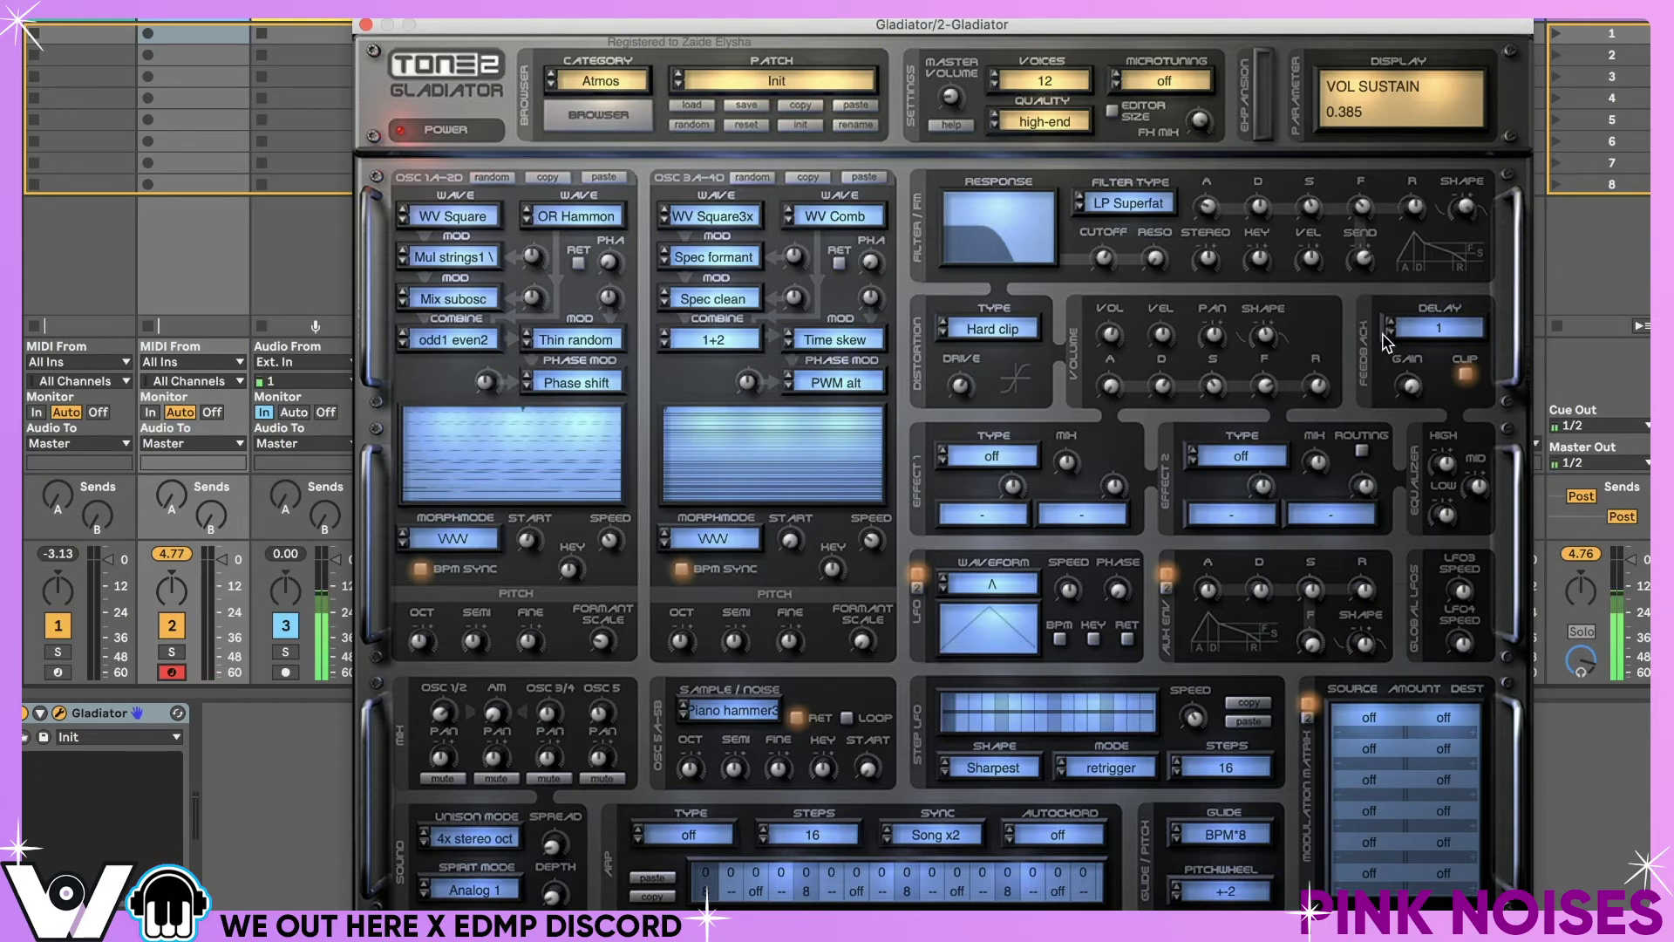
- Set the feedback delay to minimal and try out the feedback gain
left_click(1421, 321)
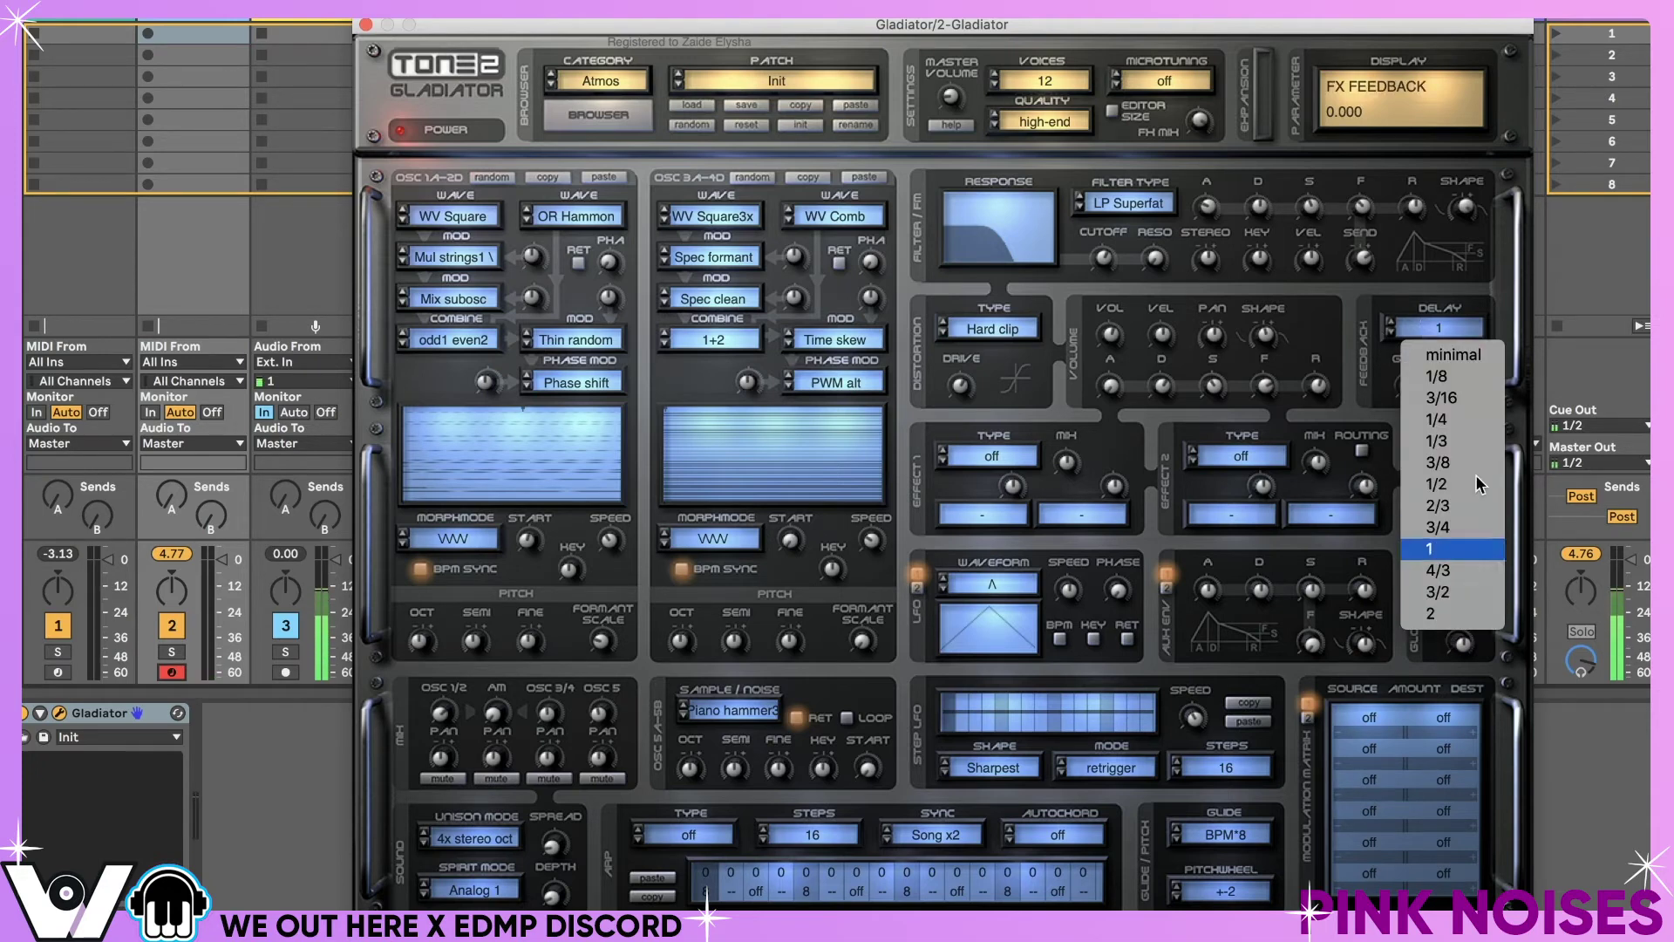
left_click(1394, 311)
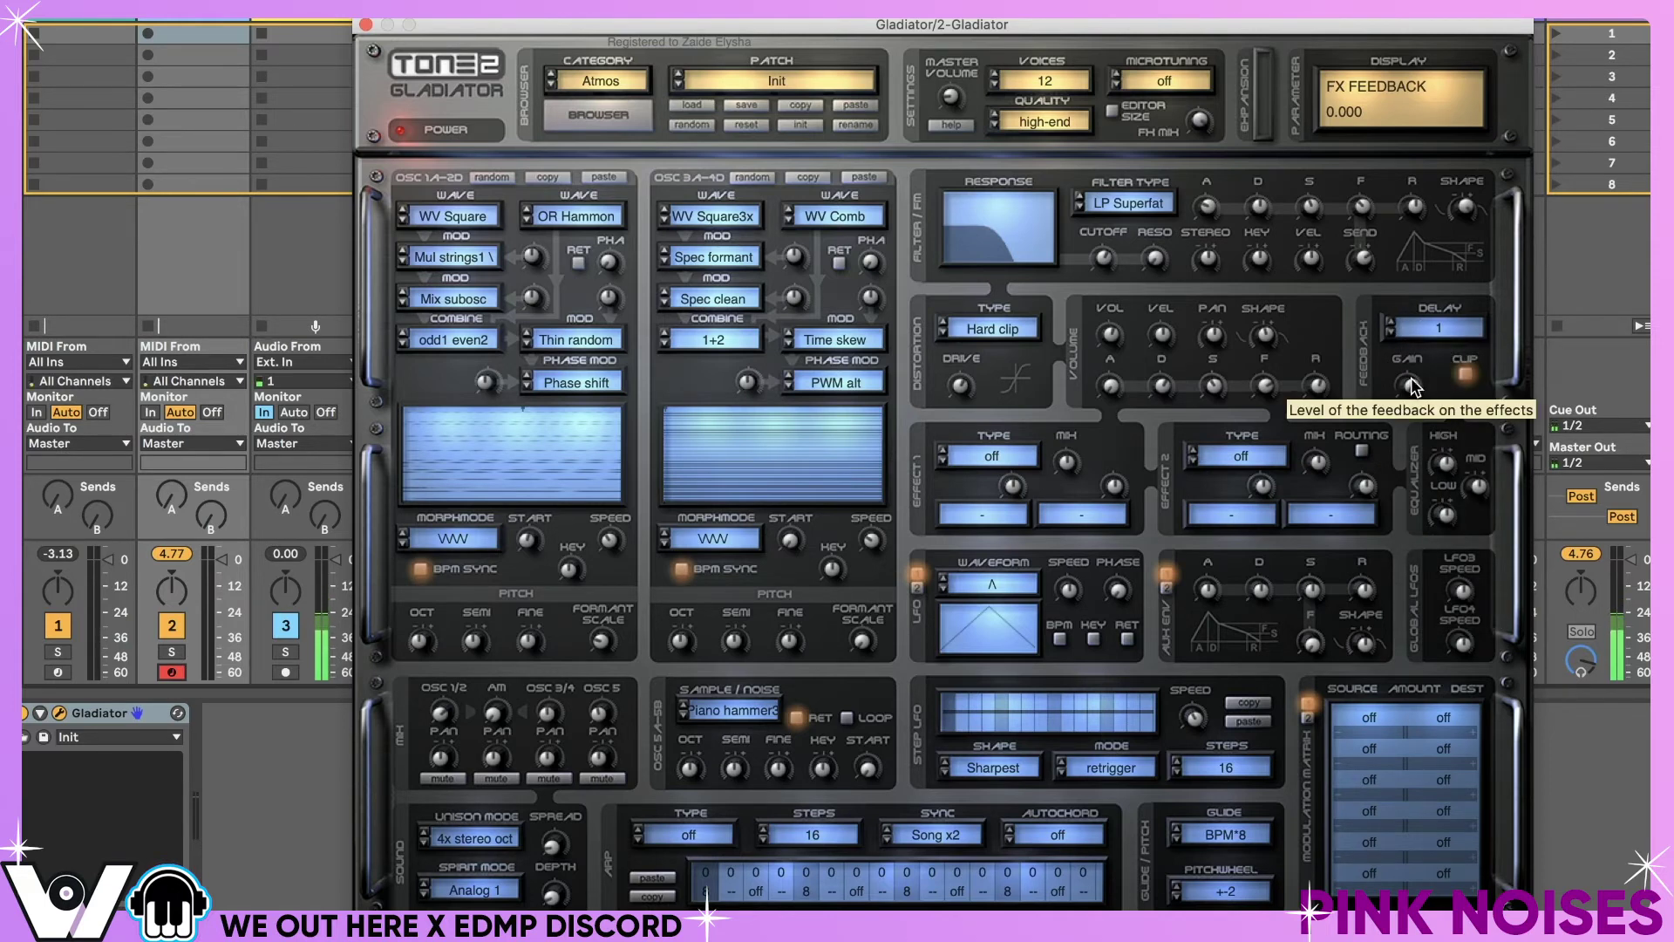
left_click_drag(1412, 385, 1327, 488)
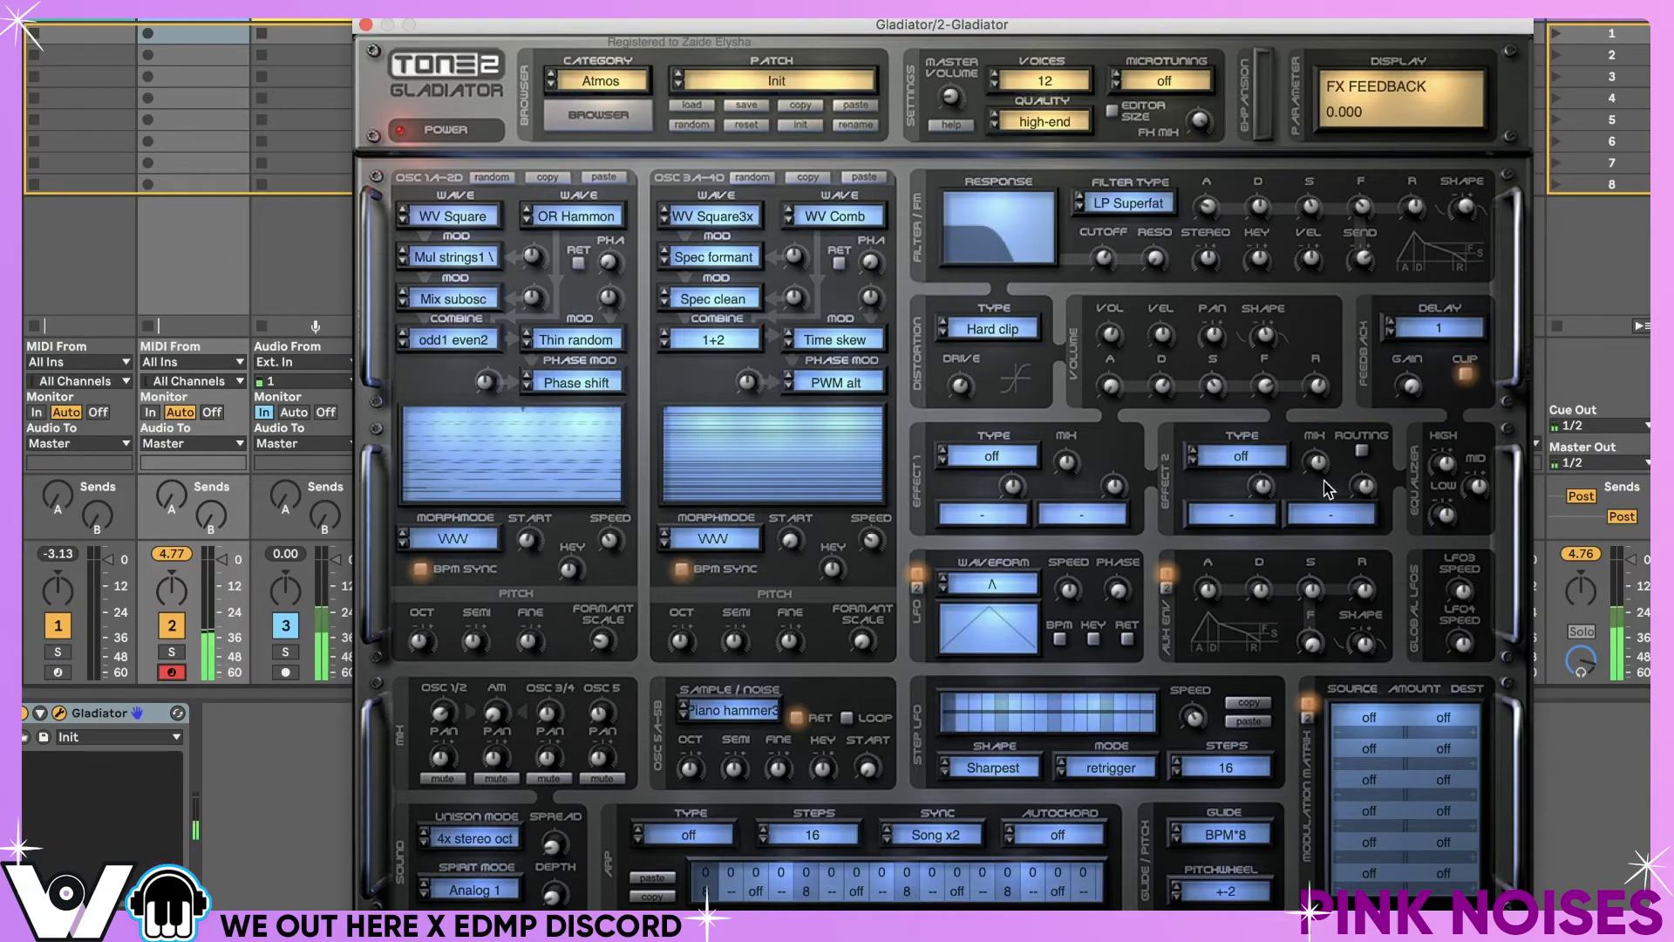
left_click(1435, 330)
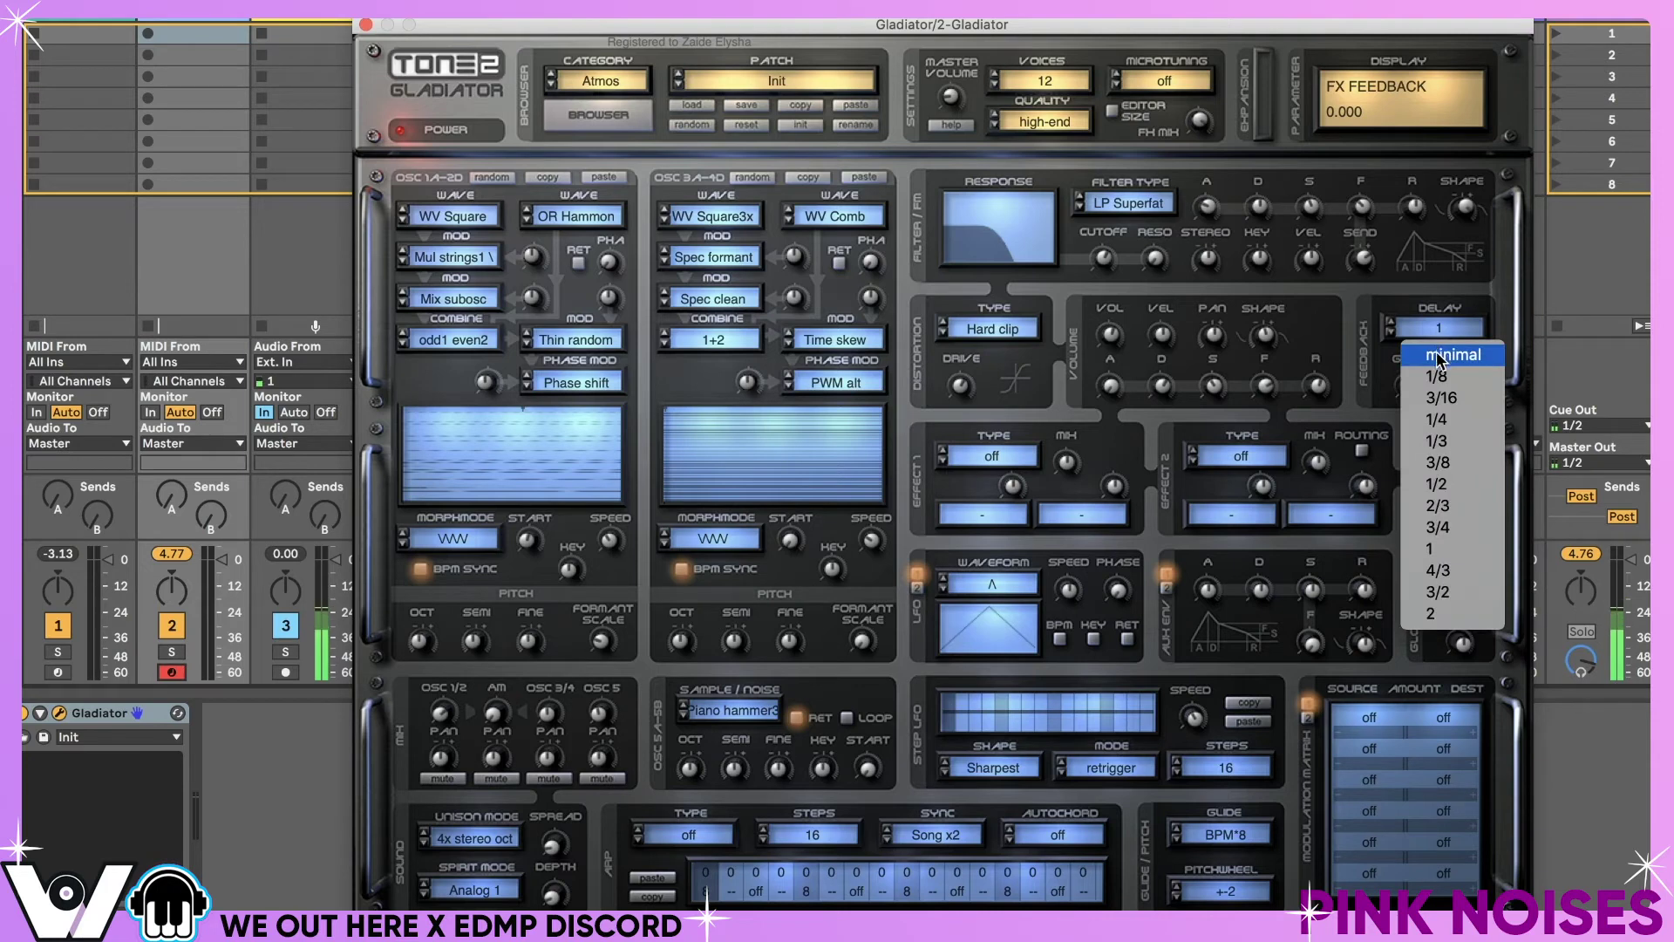
left_click(1440, 355)
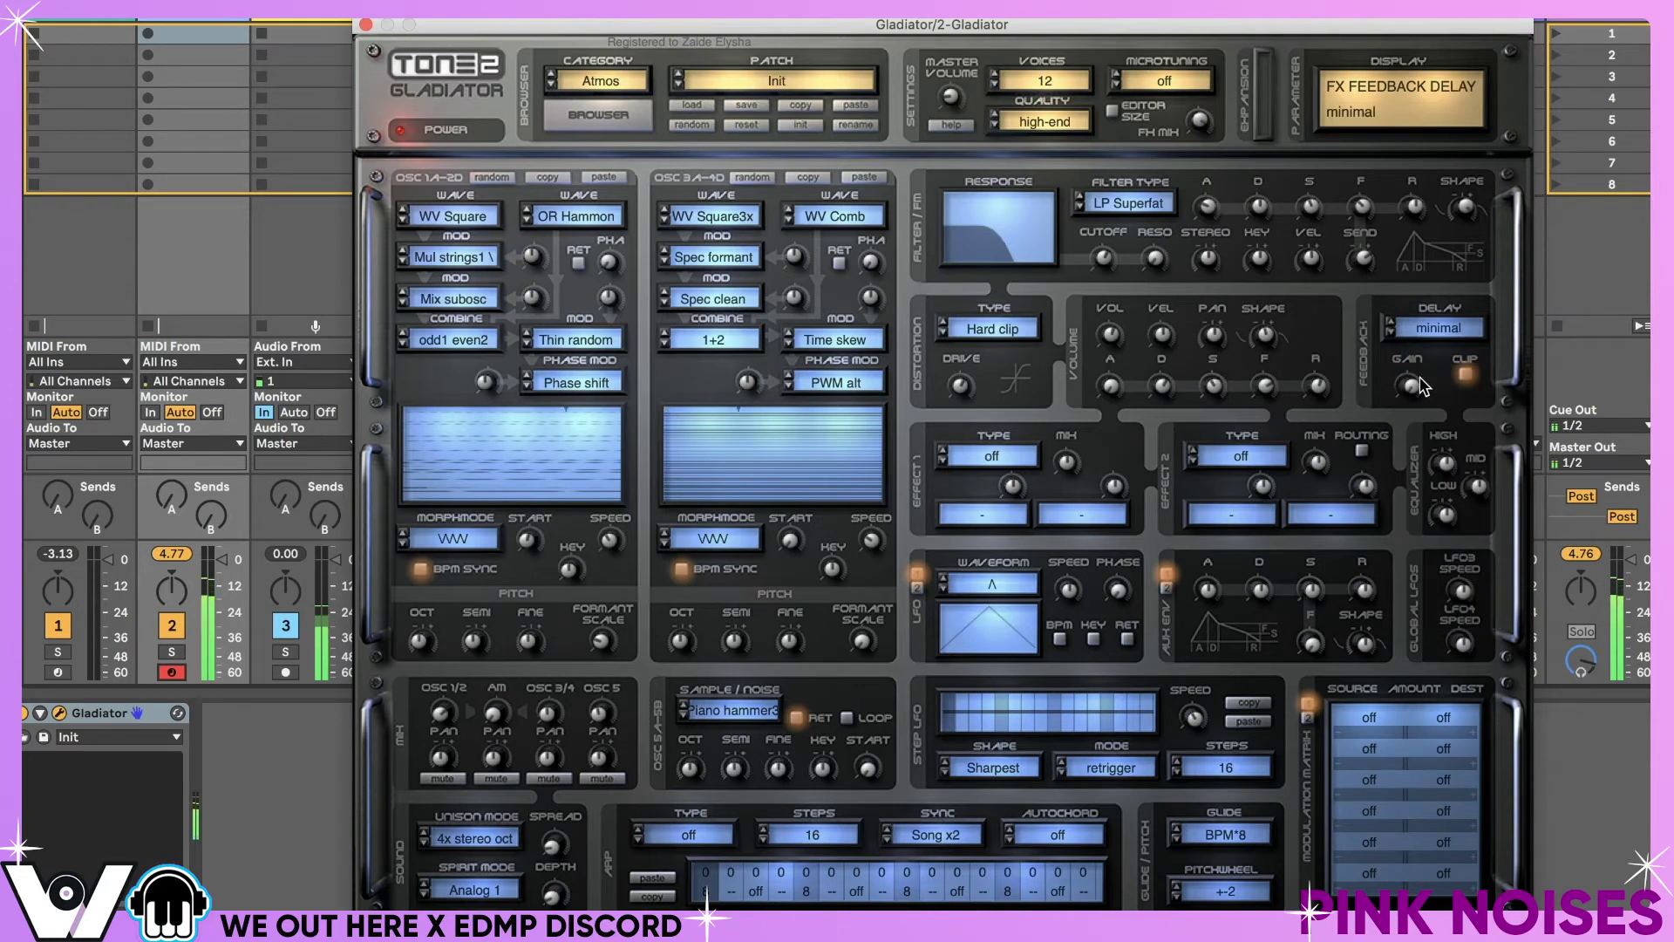
left_click_drag(1416, 385, 1410, 462)
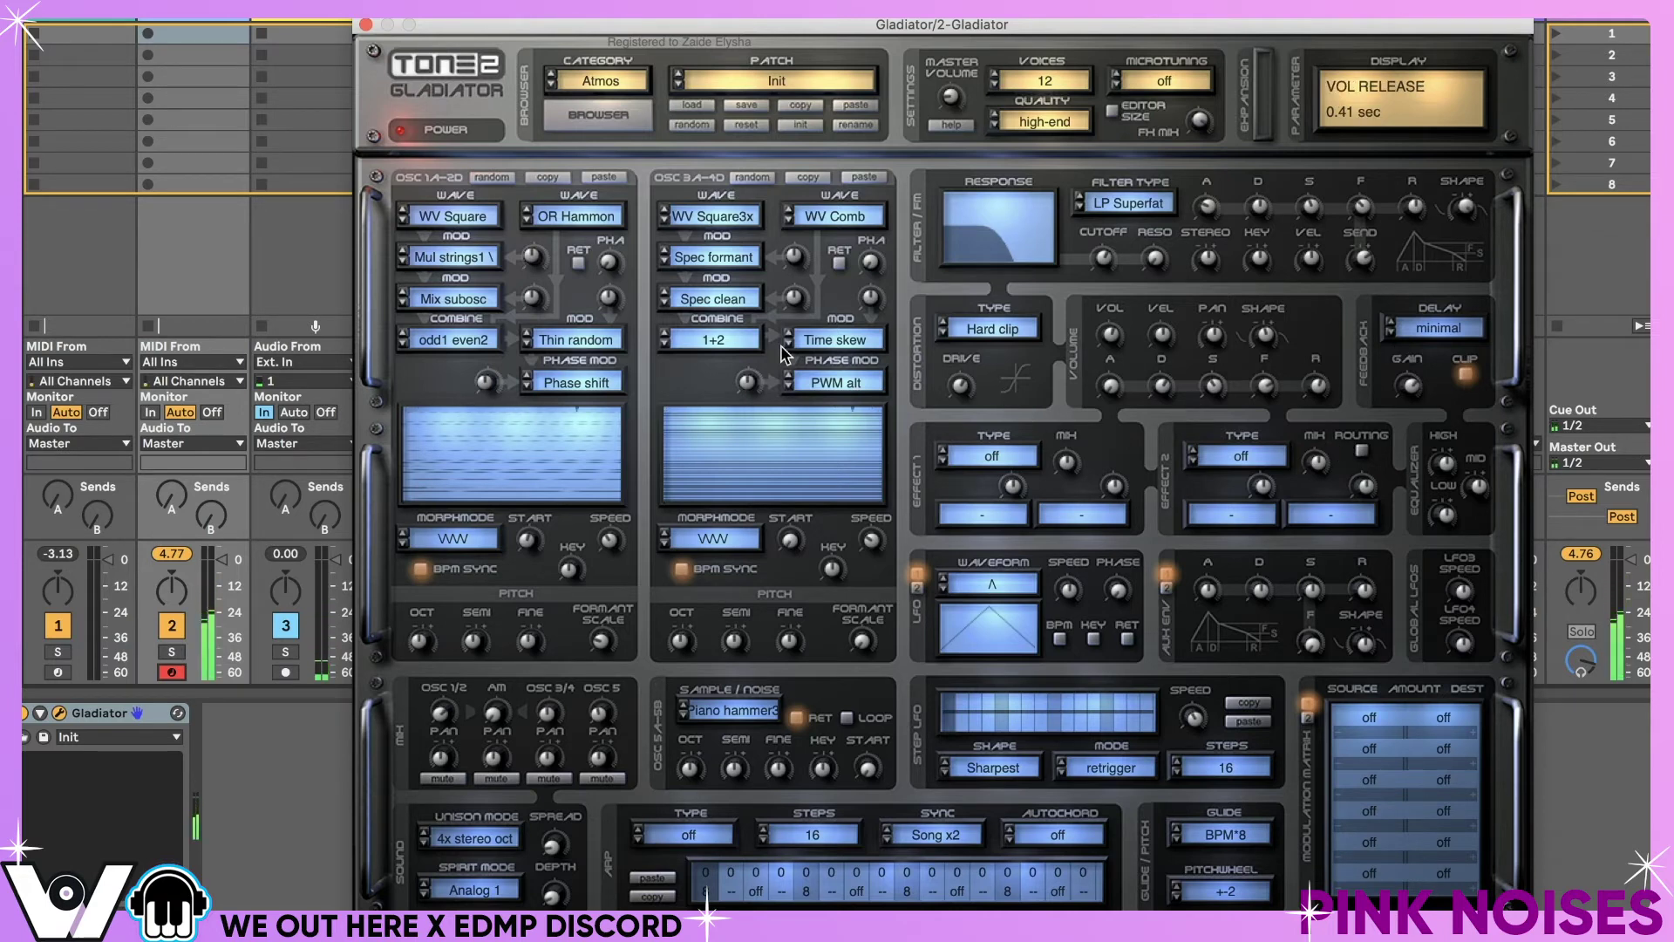
- Try the Rotary type in effect 2 with its speed at about 0.56
left_click(994, 457)
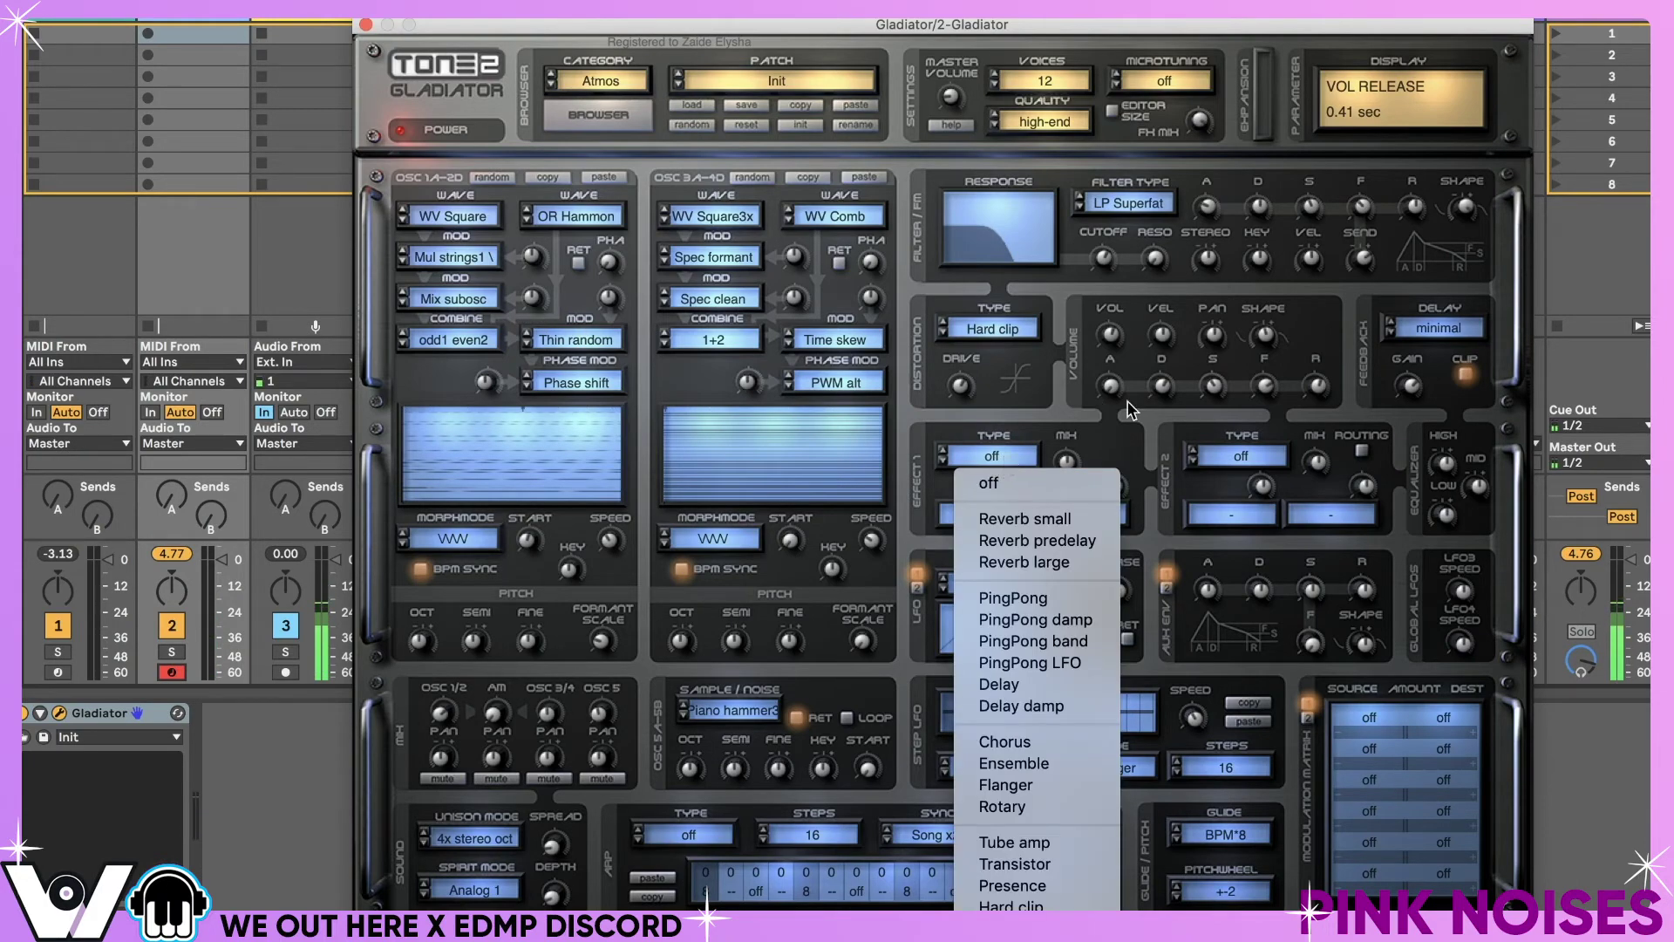
left_click(1223, 447)
left_click(1223, 446)
scroll(1292, 741, "down", 8)
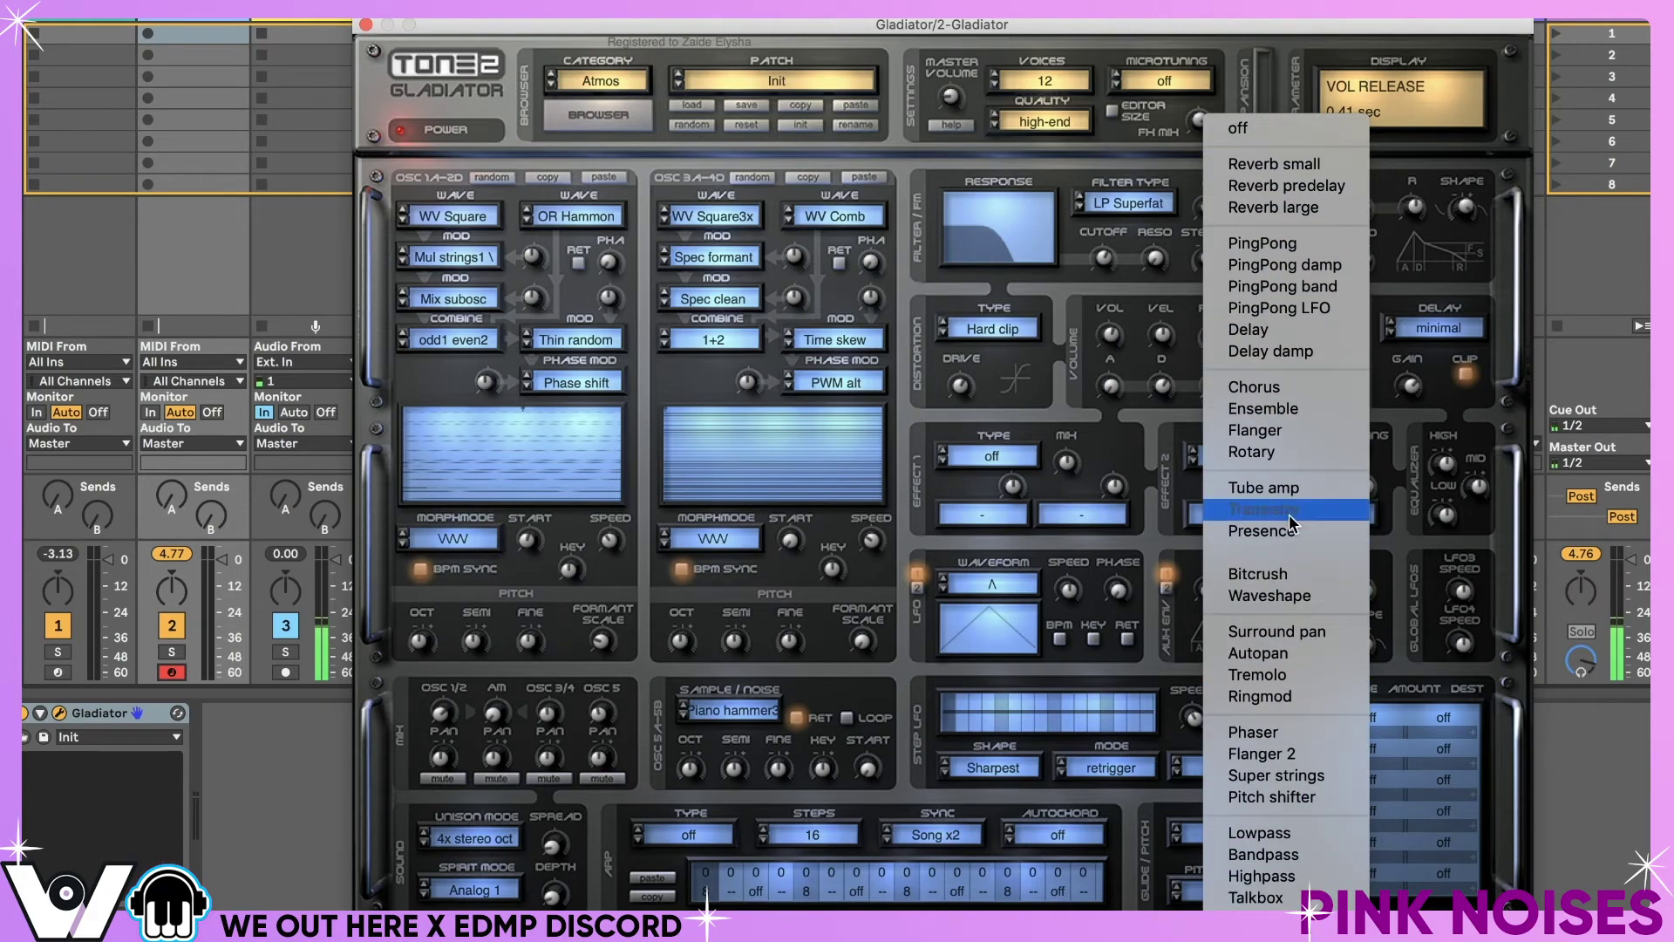
left_click(1267, 457)
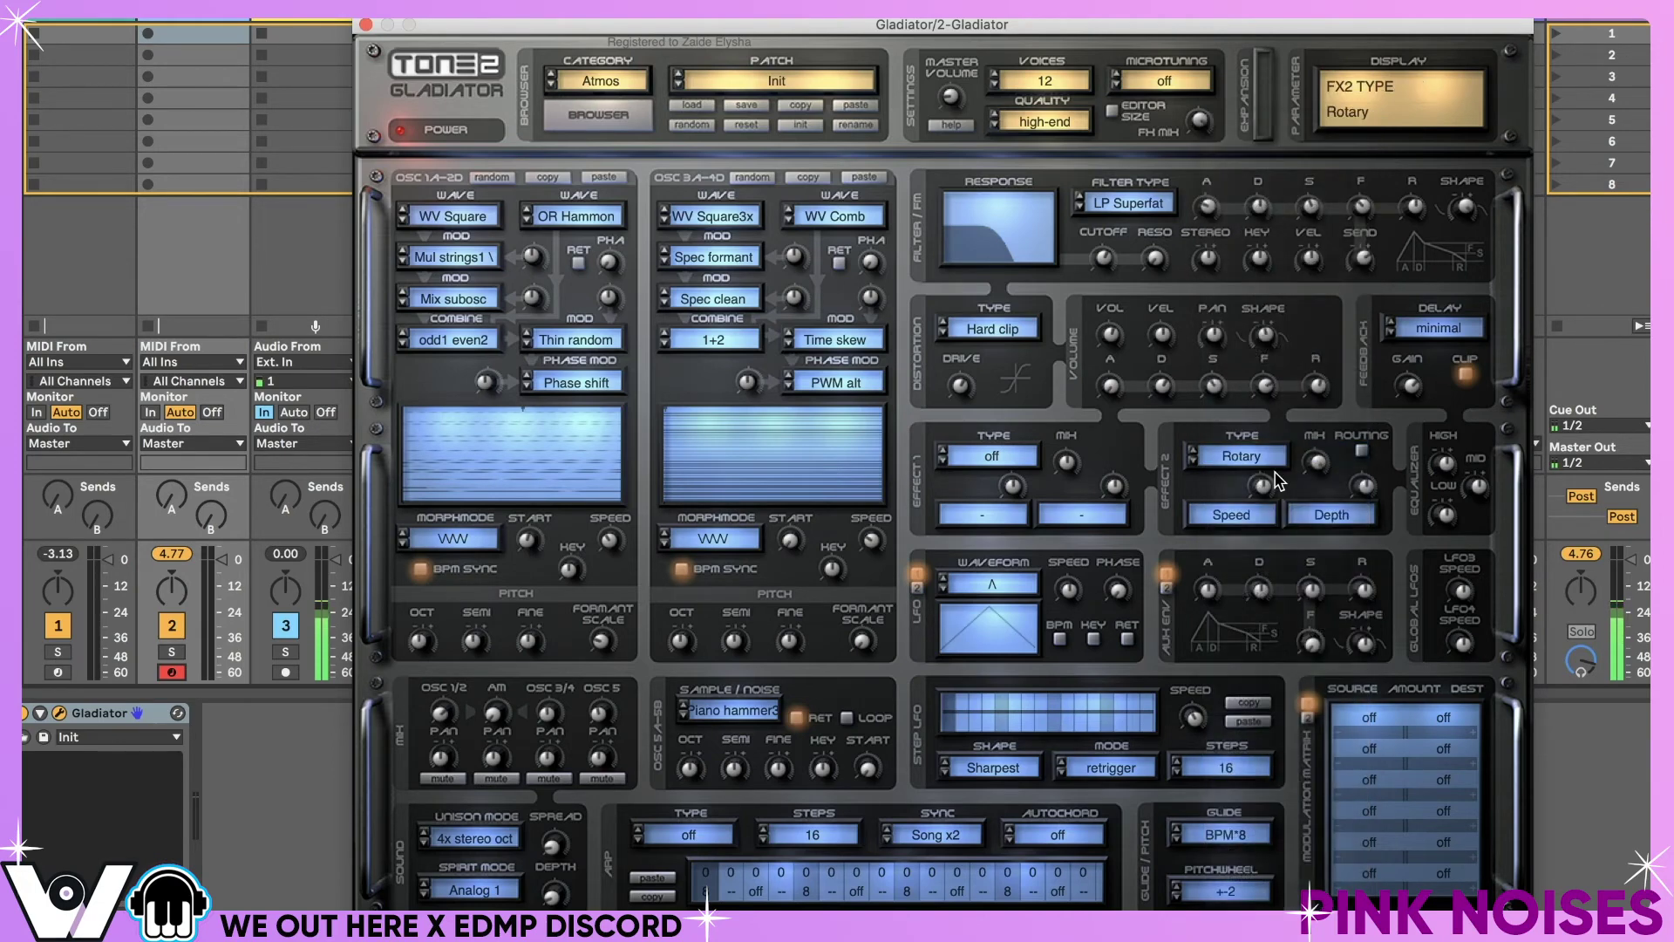
left_click_drag(1323, 581, 1325, 602)
left_click_drag(1261, 488, 1261, 475)
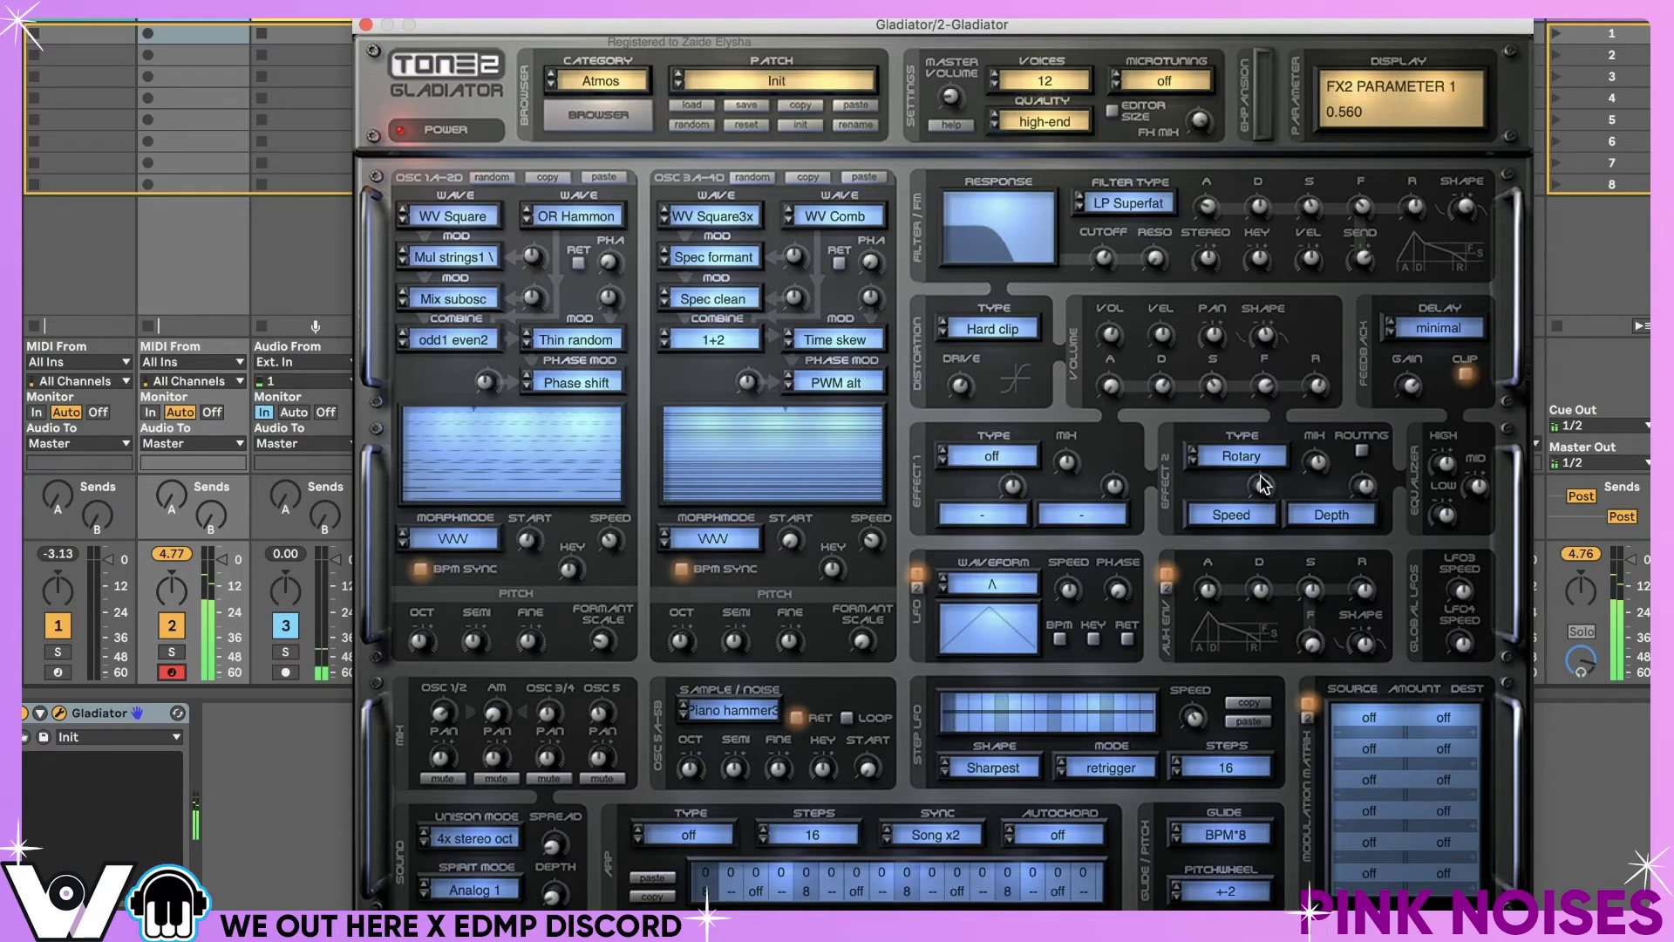
- Try the Lowpass type in effect 2 with its first parameter at about 0.705
left_click(1242, 456)
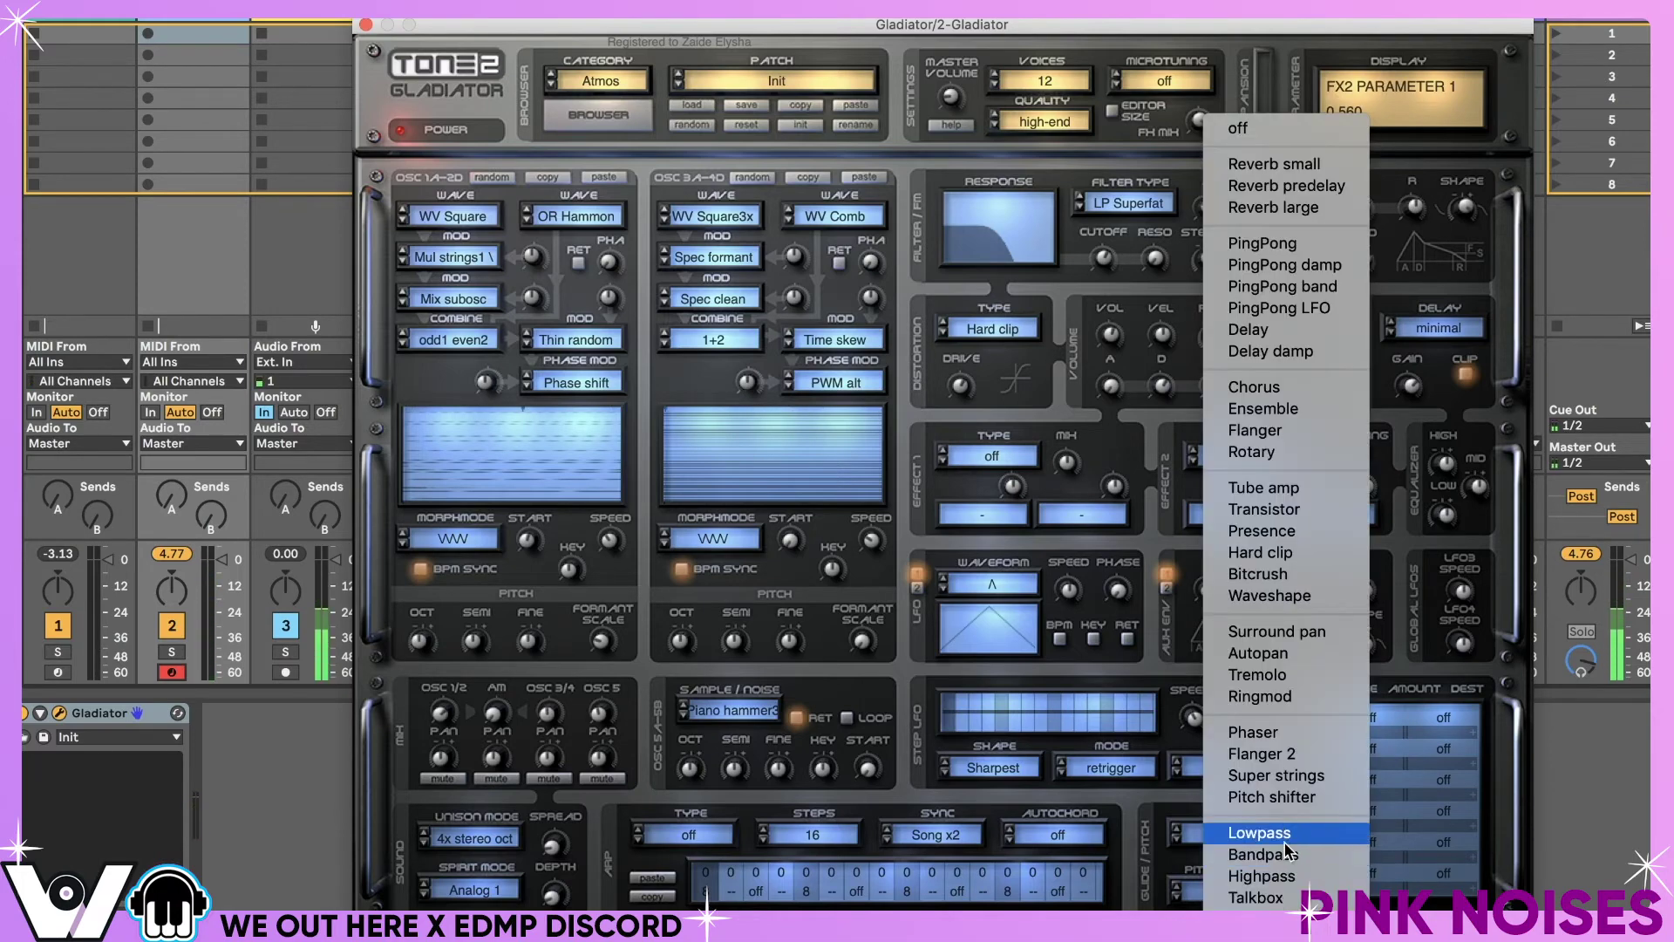
left_click(1238, 829)
mouse_move(1263, 482)
left_mouse_down()
mouse_move(1264, 547)
mouse_move(1282, 442)
mouse_move(1287, 571)
mouse_move(1288, 464)
left_mouse_up()
- Change effect 2 to Reverb trance and adjust its mix
left_click(1263, 458)
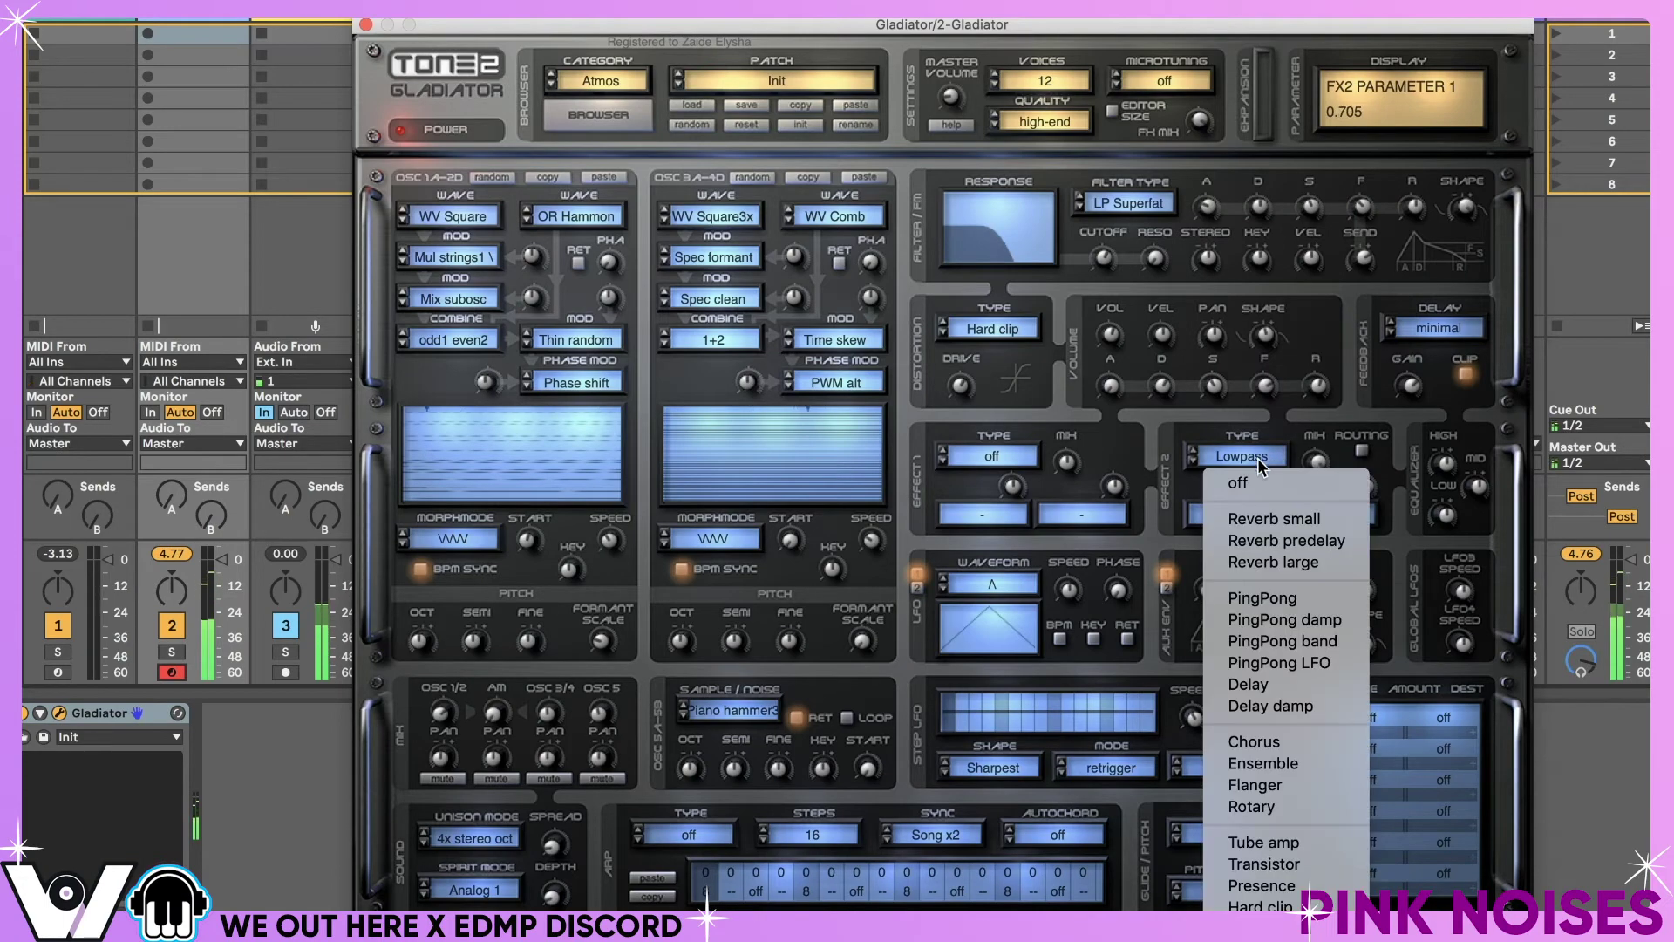
scroll(1236, 831, "down", 3)
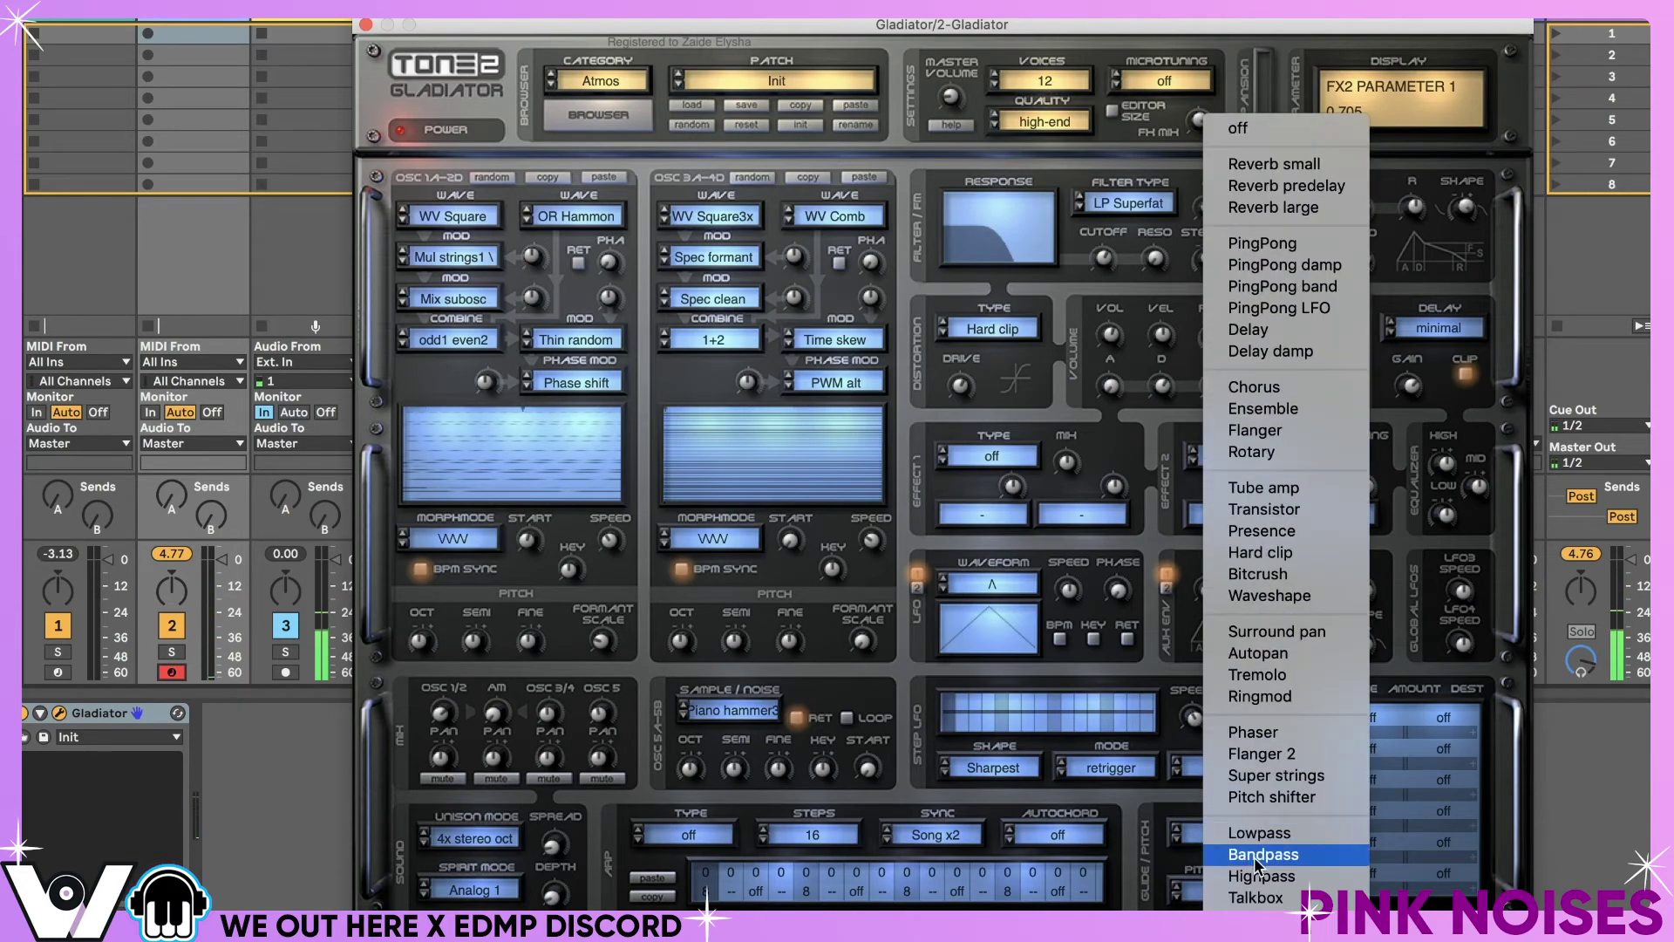
left_click(1236, 852)
mouse_move(1321, 454)
left_mouse_down()
mouse_move(1321, 435)
mouse_move(1317, 462)
left_mouse_up()
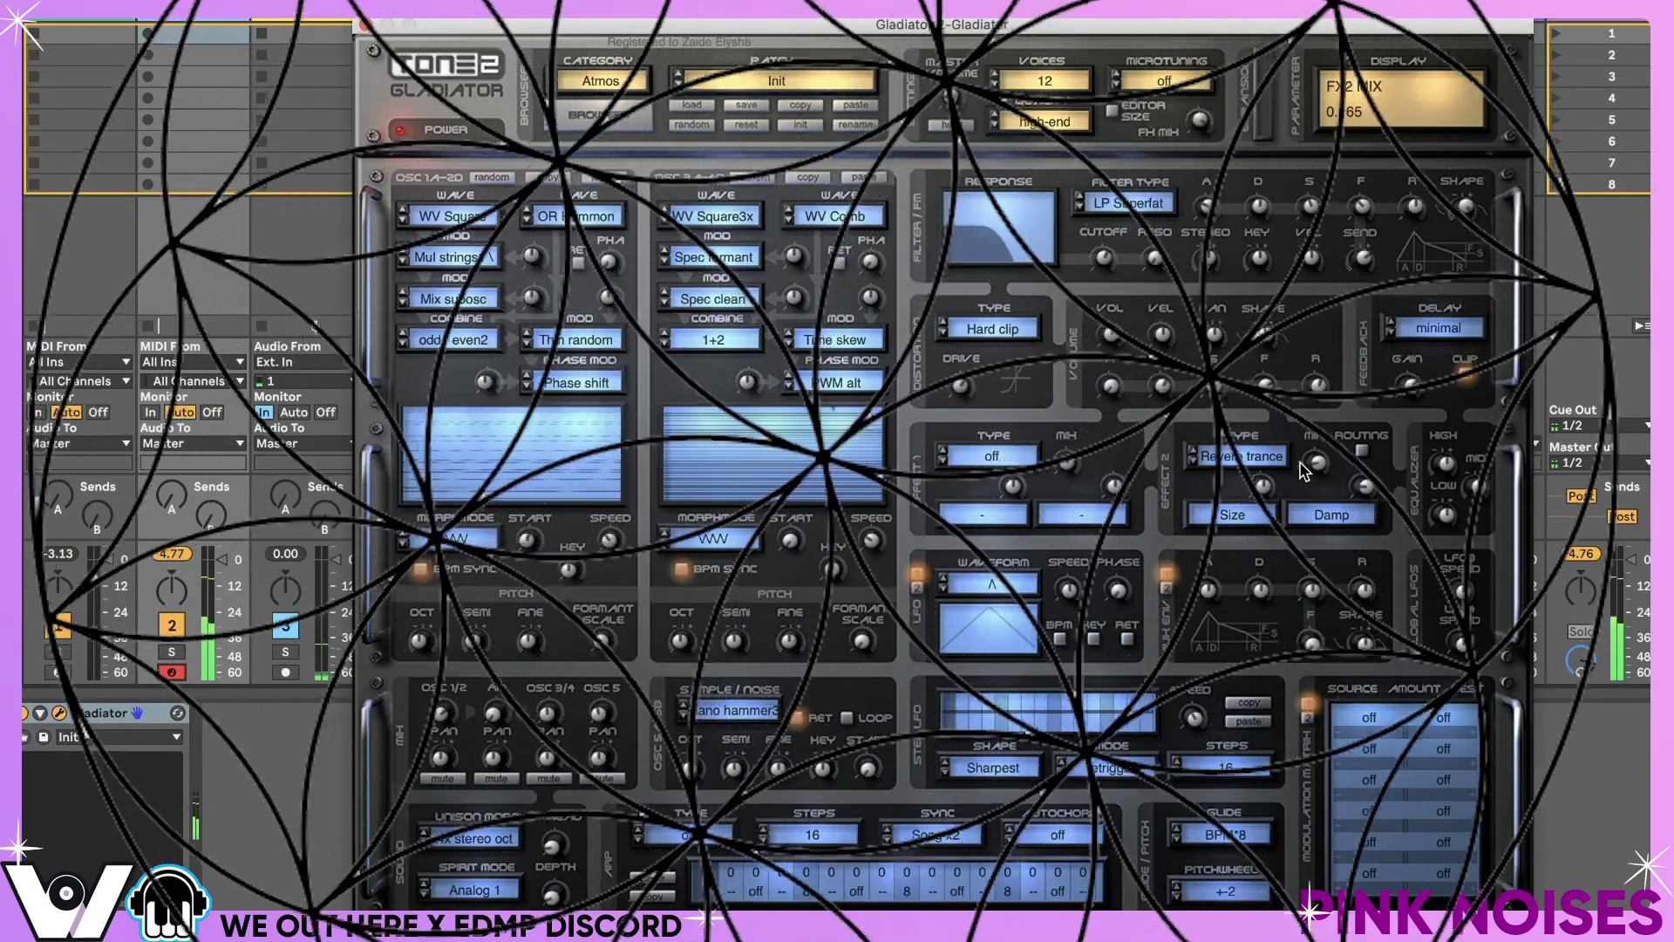
- Change effect 2 to Waveshape with its drive at about 0.245 and its mix at about 0.525
left_click(1261, 457)
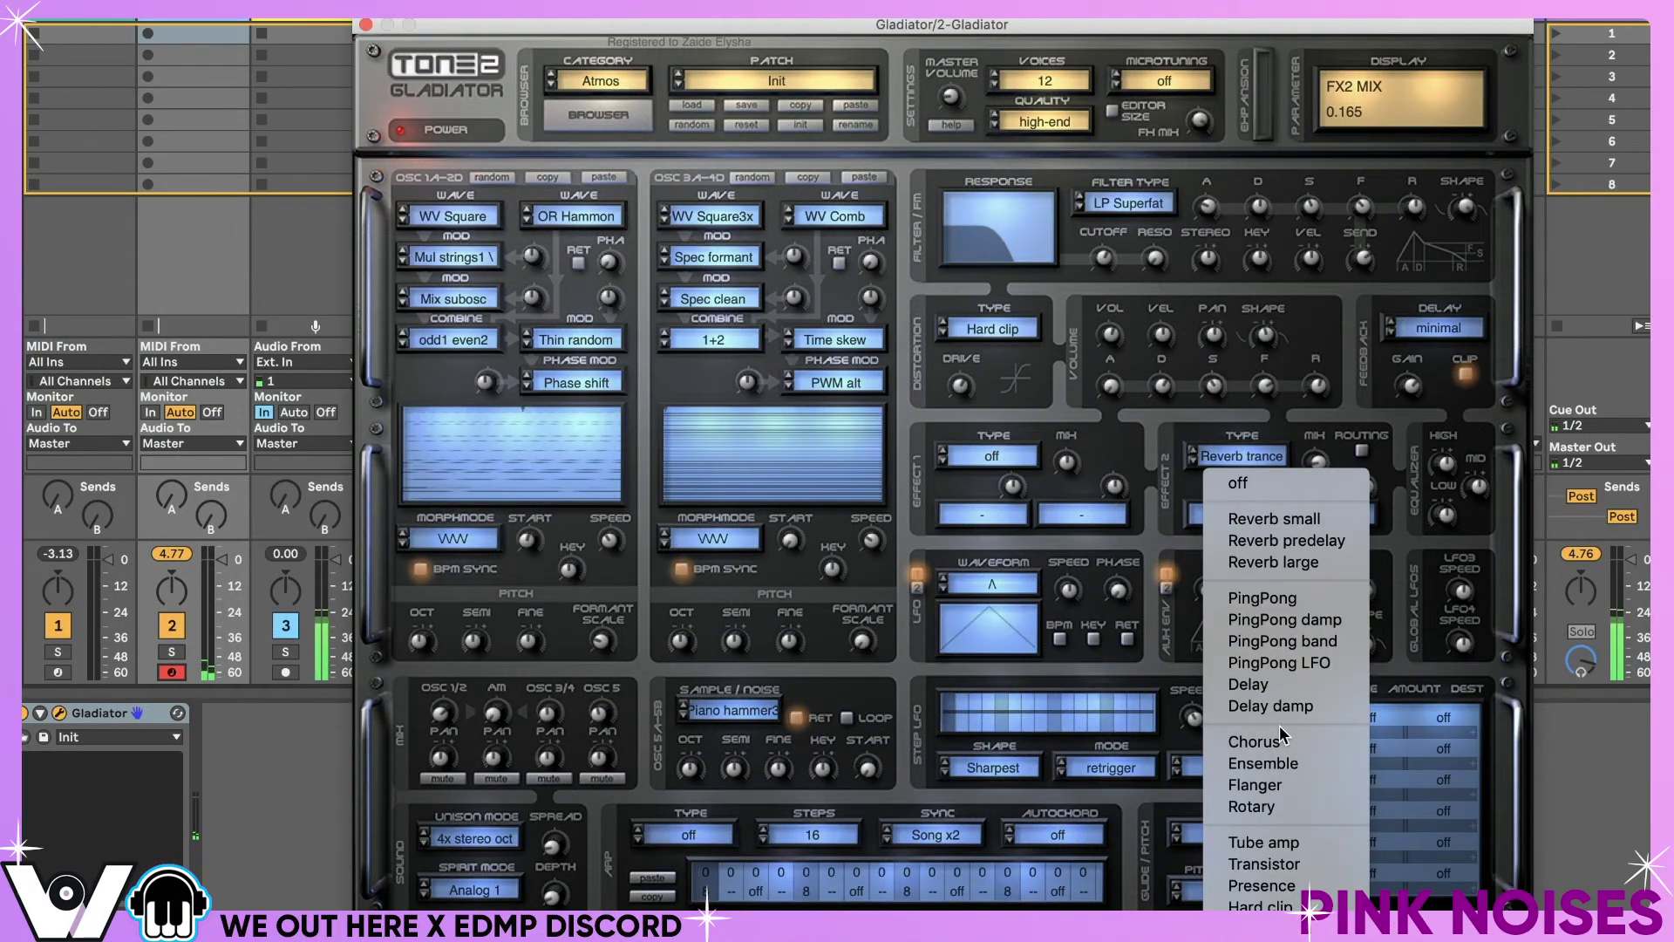
scroll(1308, 864, "down", 5)
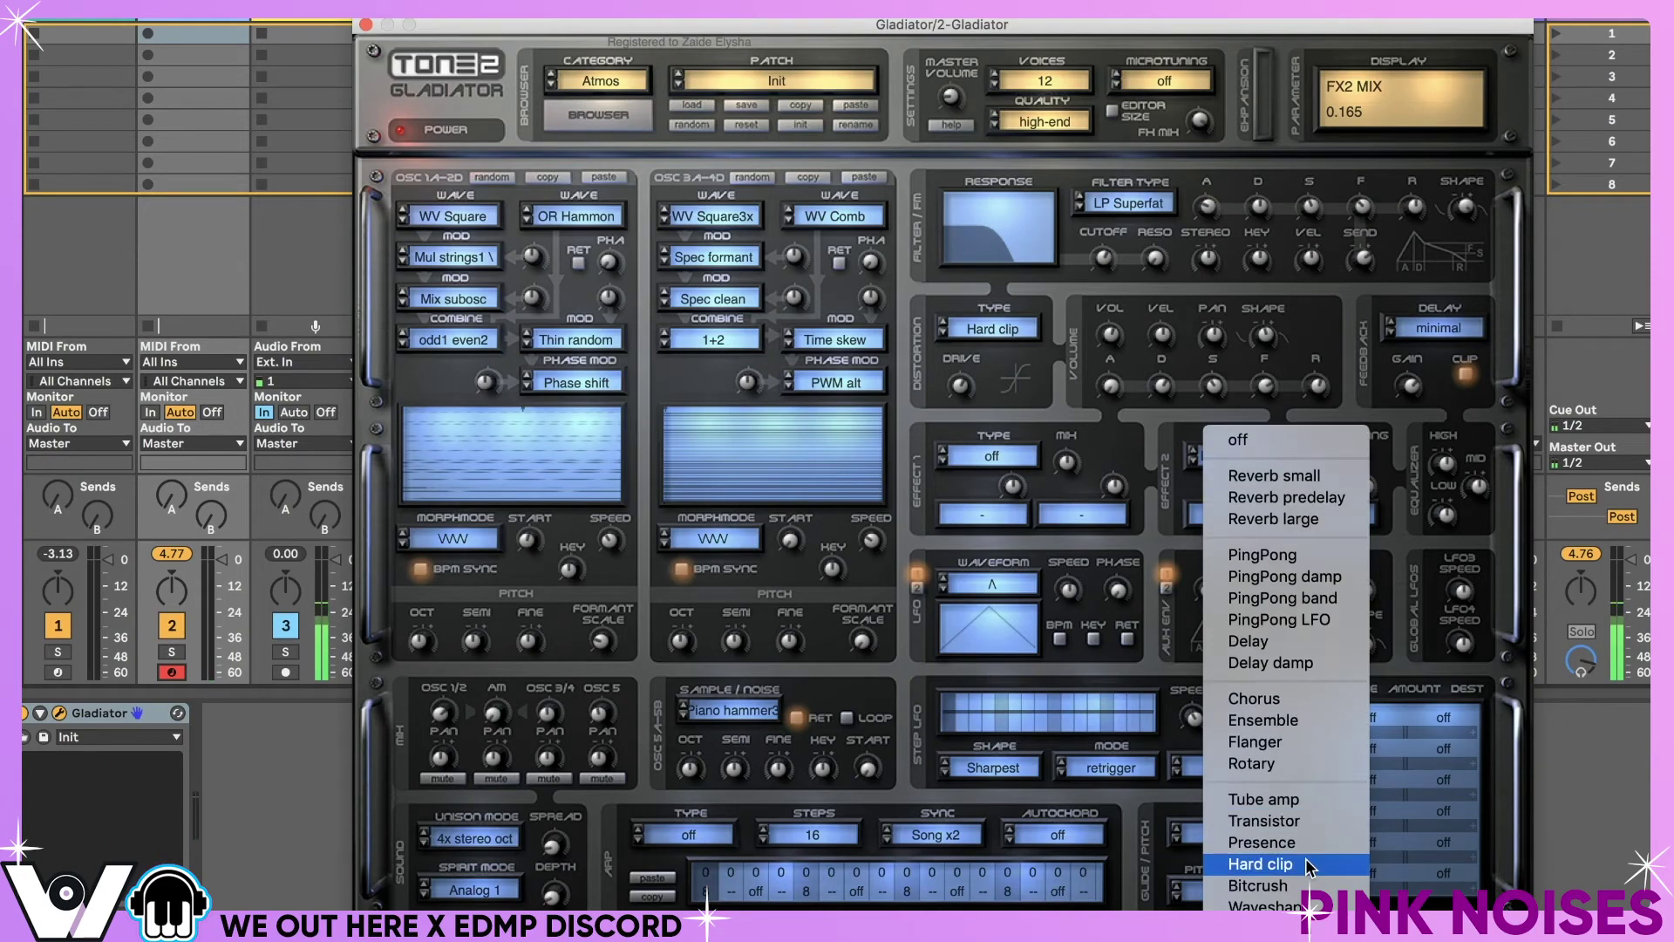
left_click(1282, 737)
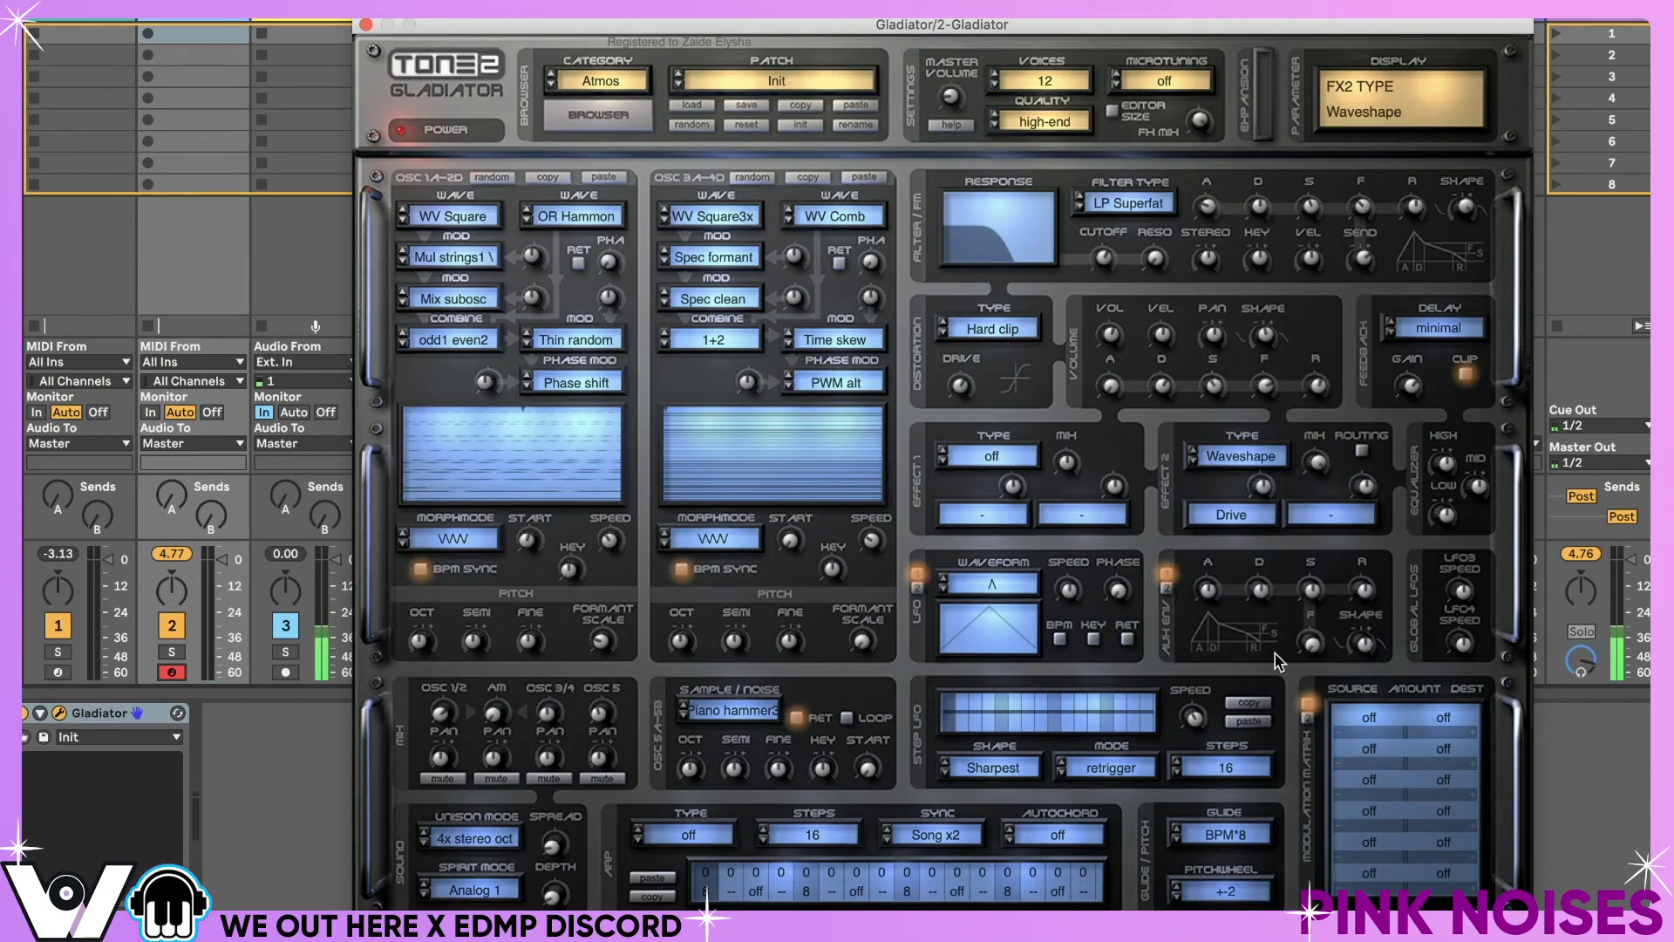
left_click_drag(1263, 490, 1268, 552)
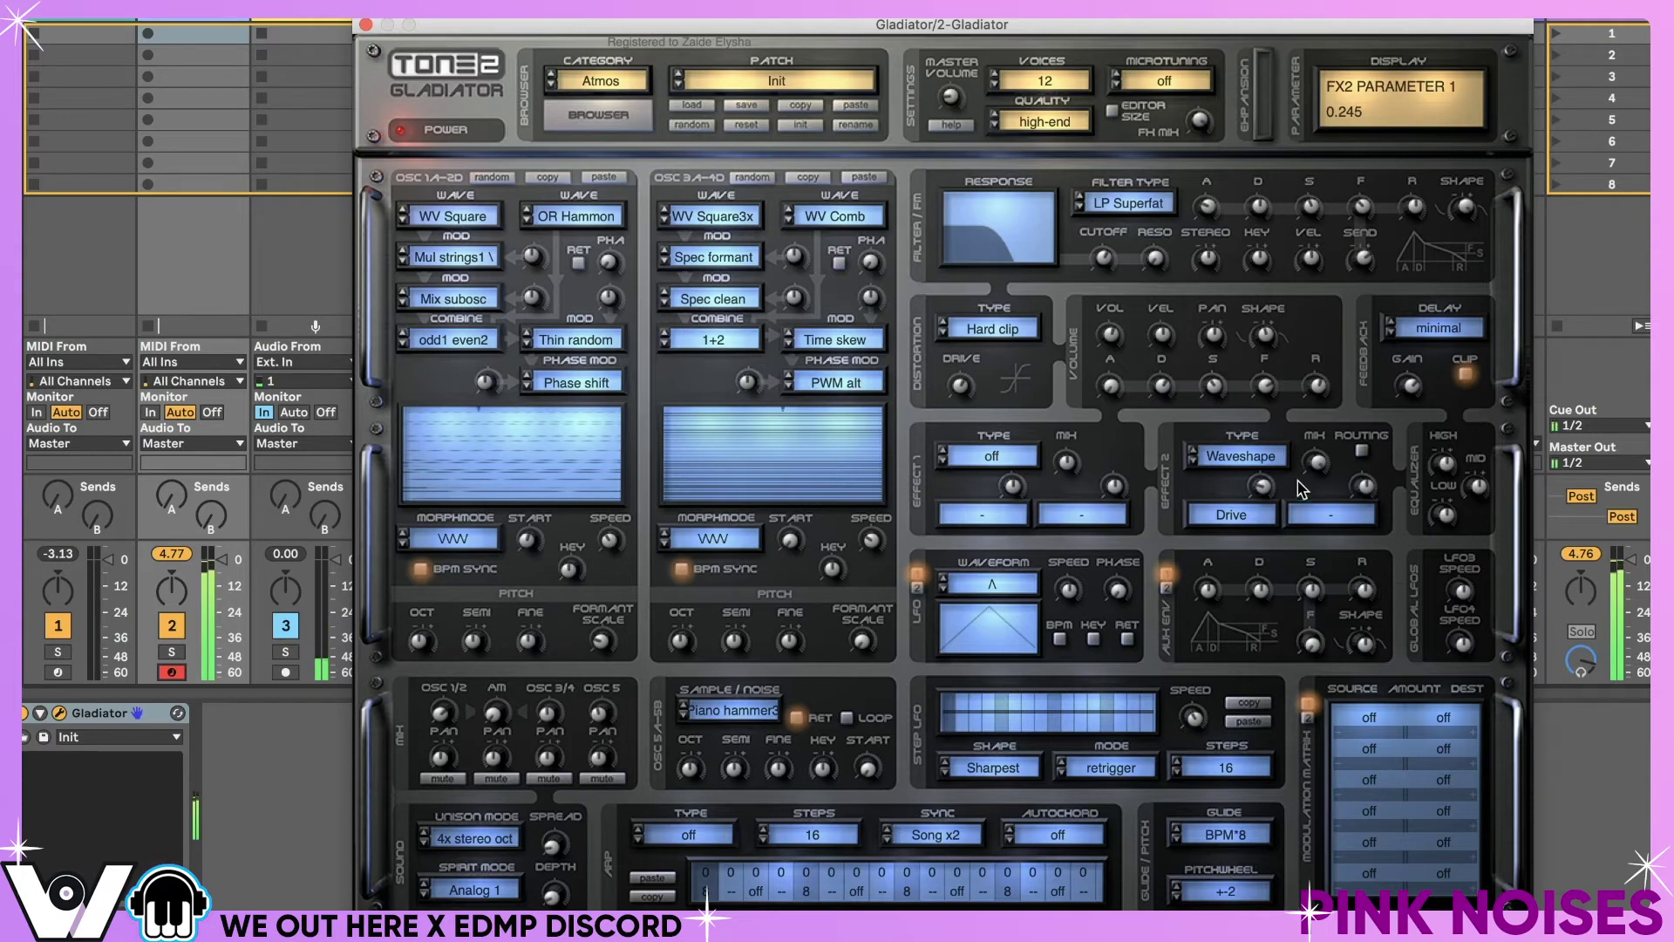
left_click_drag(1317, 463, 1333, 585)
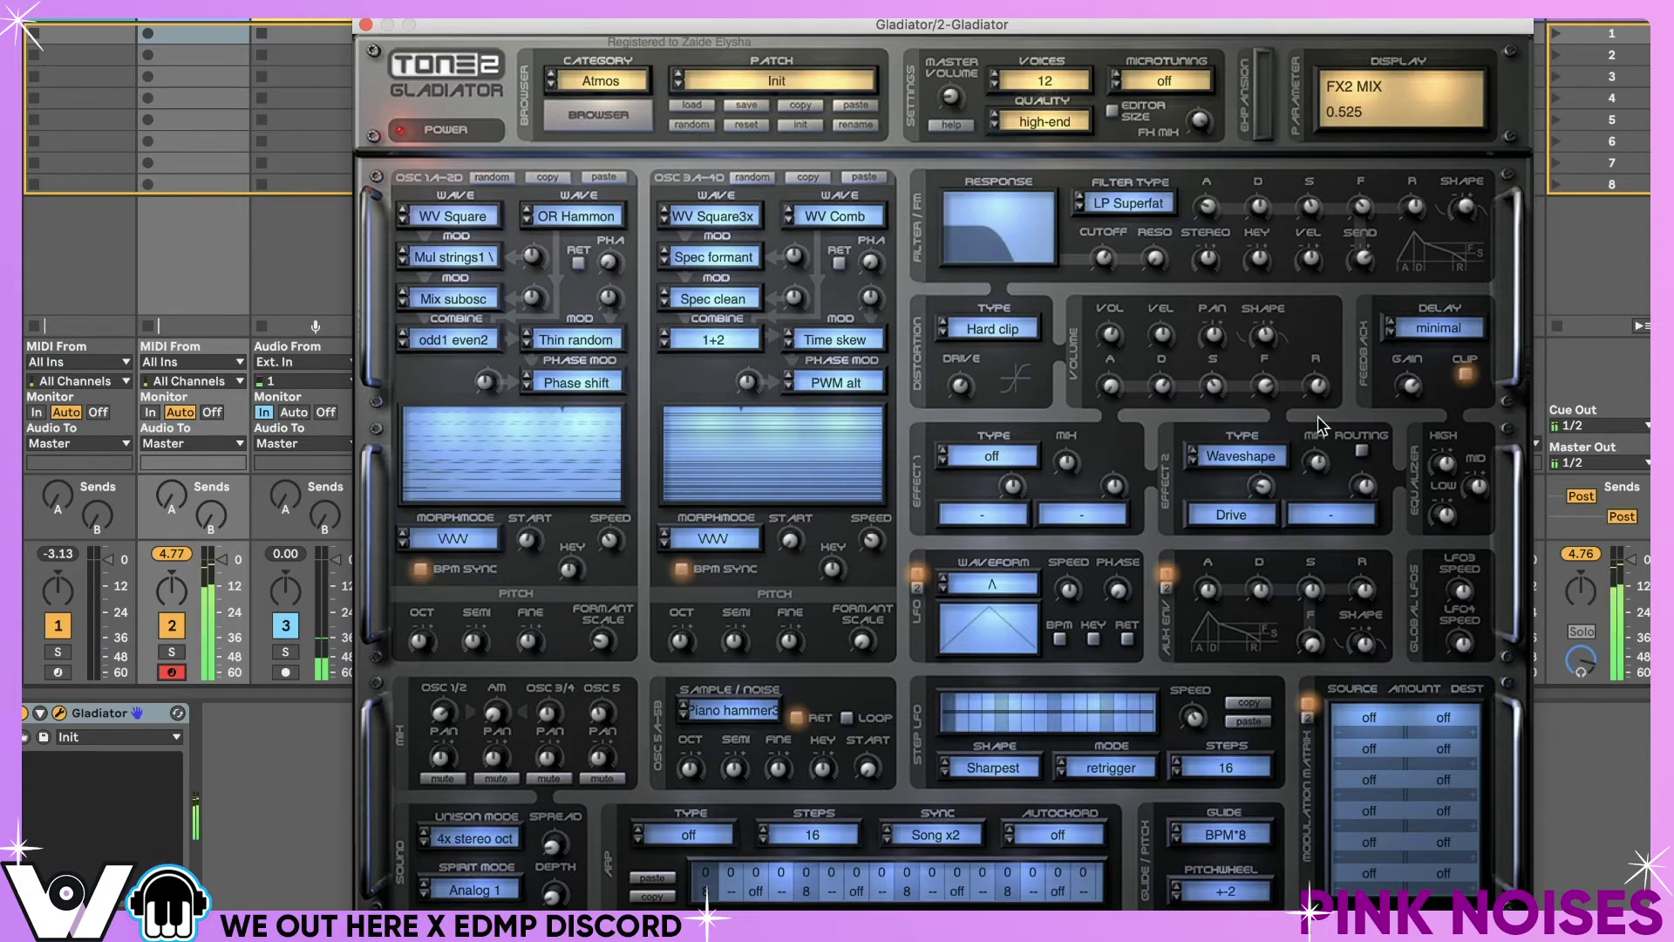
left_click_drag(1266, 490, 1270, 497)
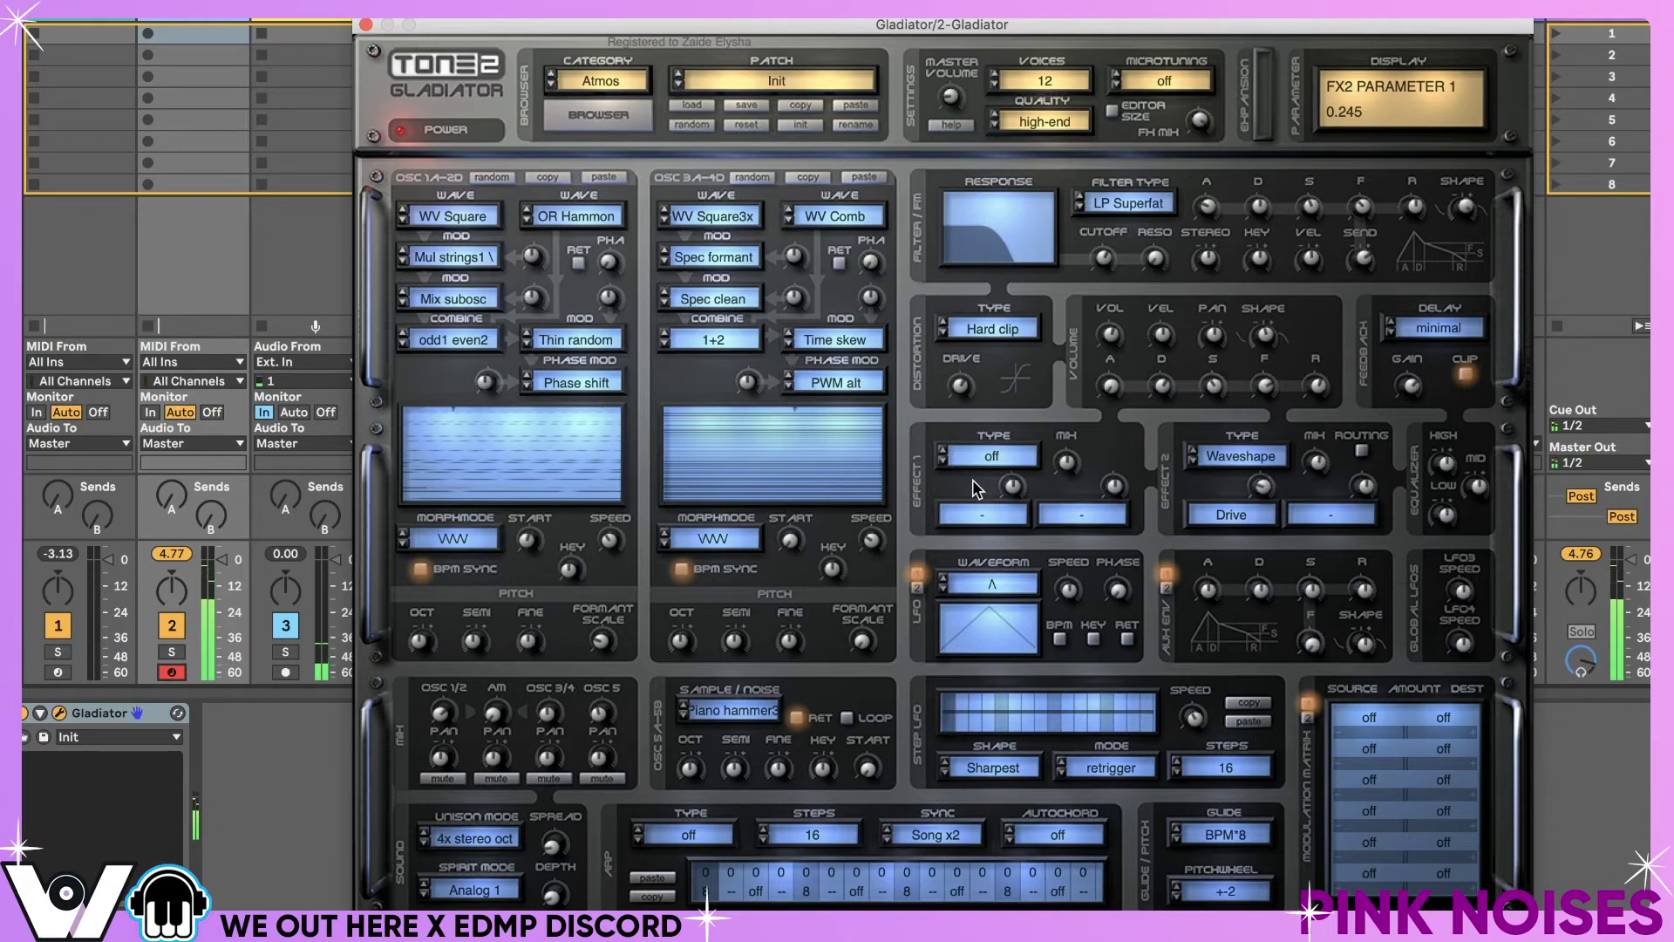
- Try the Tube amp type in effect 1 with its mix at about 0.495 and drive at about 0.645
left_click(985, 458)
left_click(1039, 655)
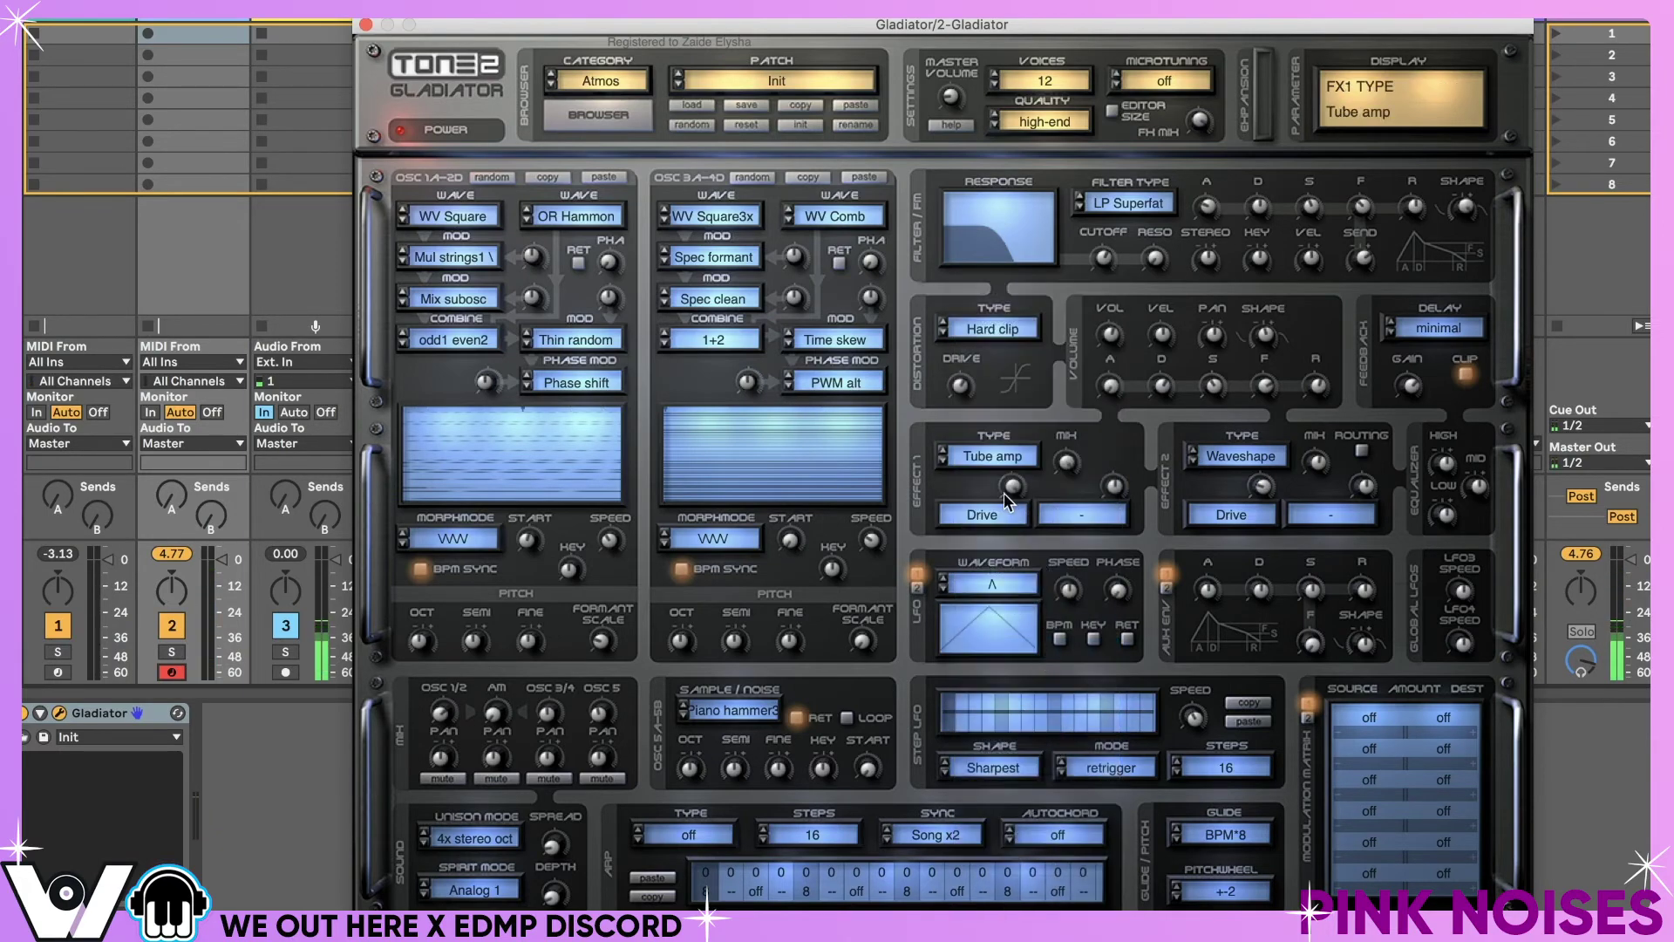
left_click(942, 461)
left_click(943, 450)
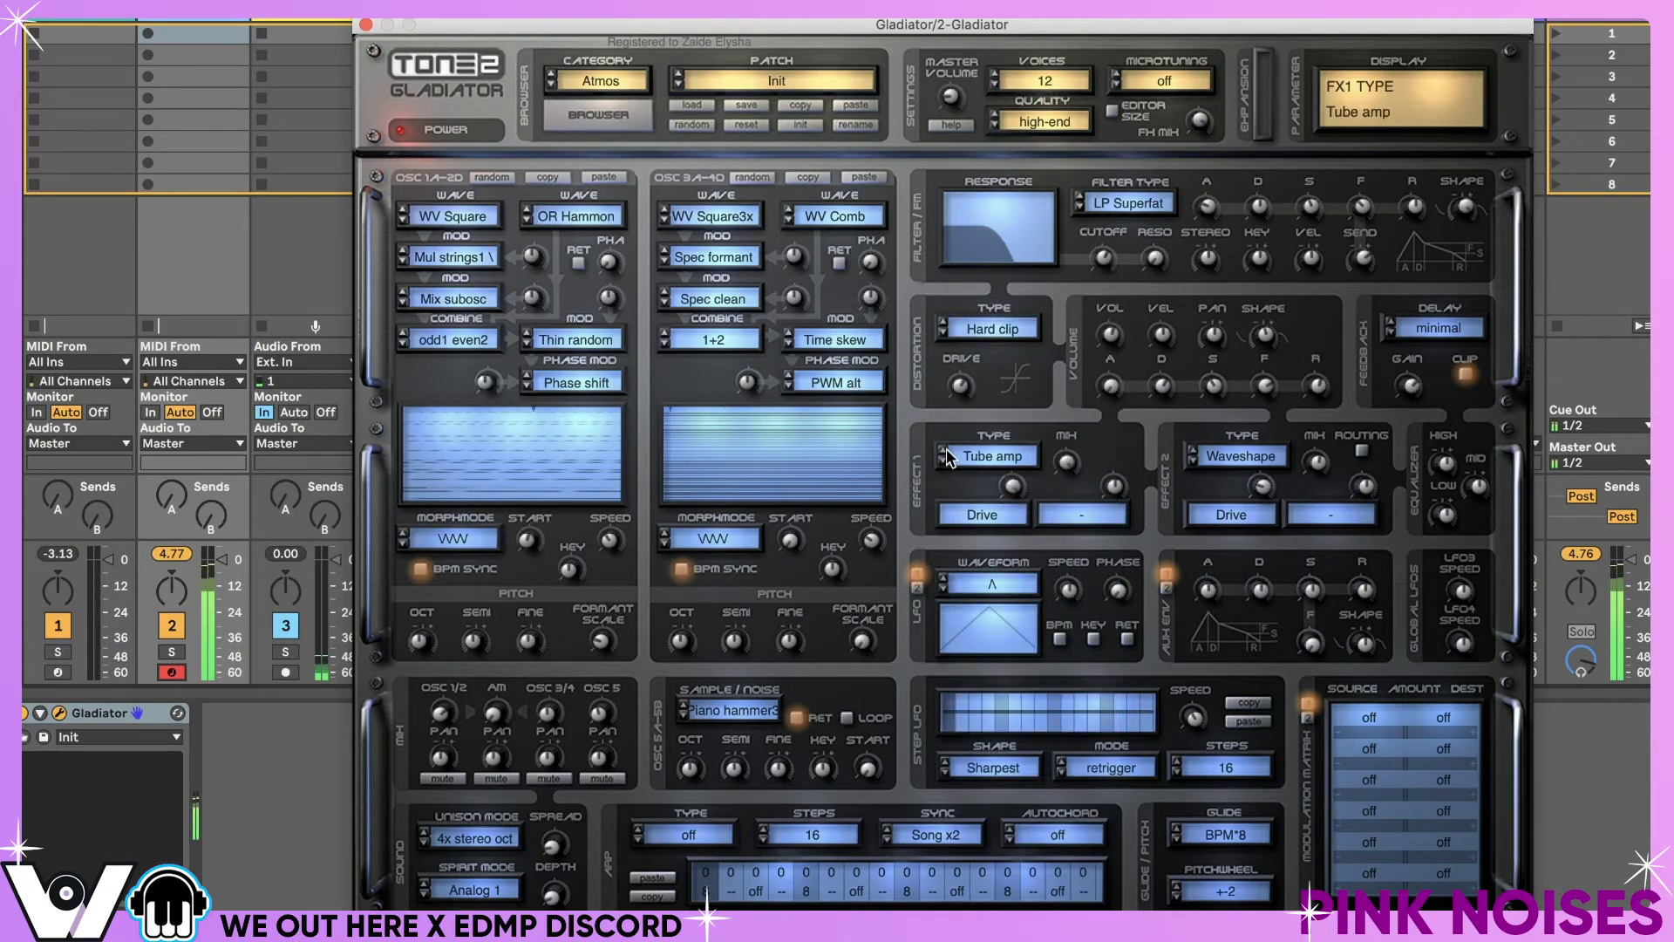
left_click(1065, 463)
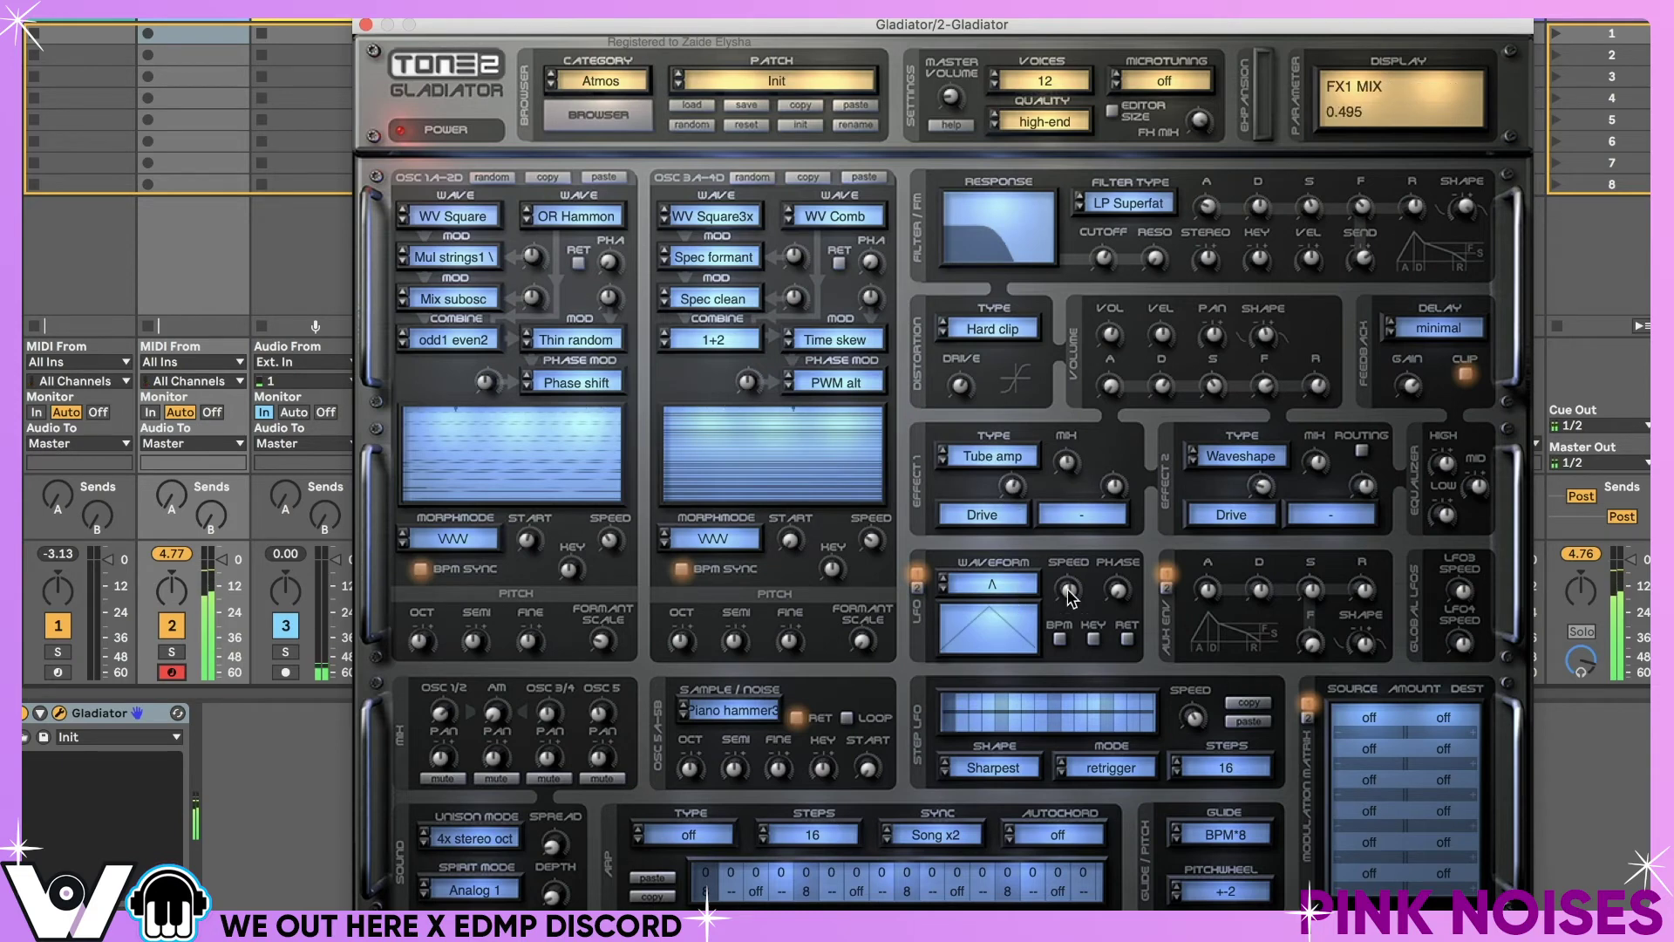
mouse_move(1069, 595)
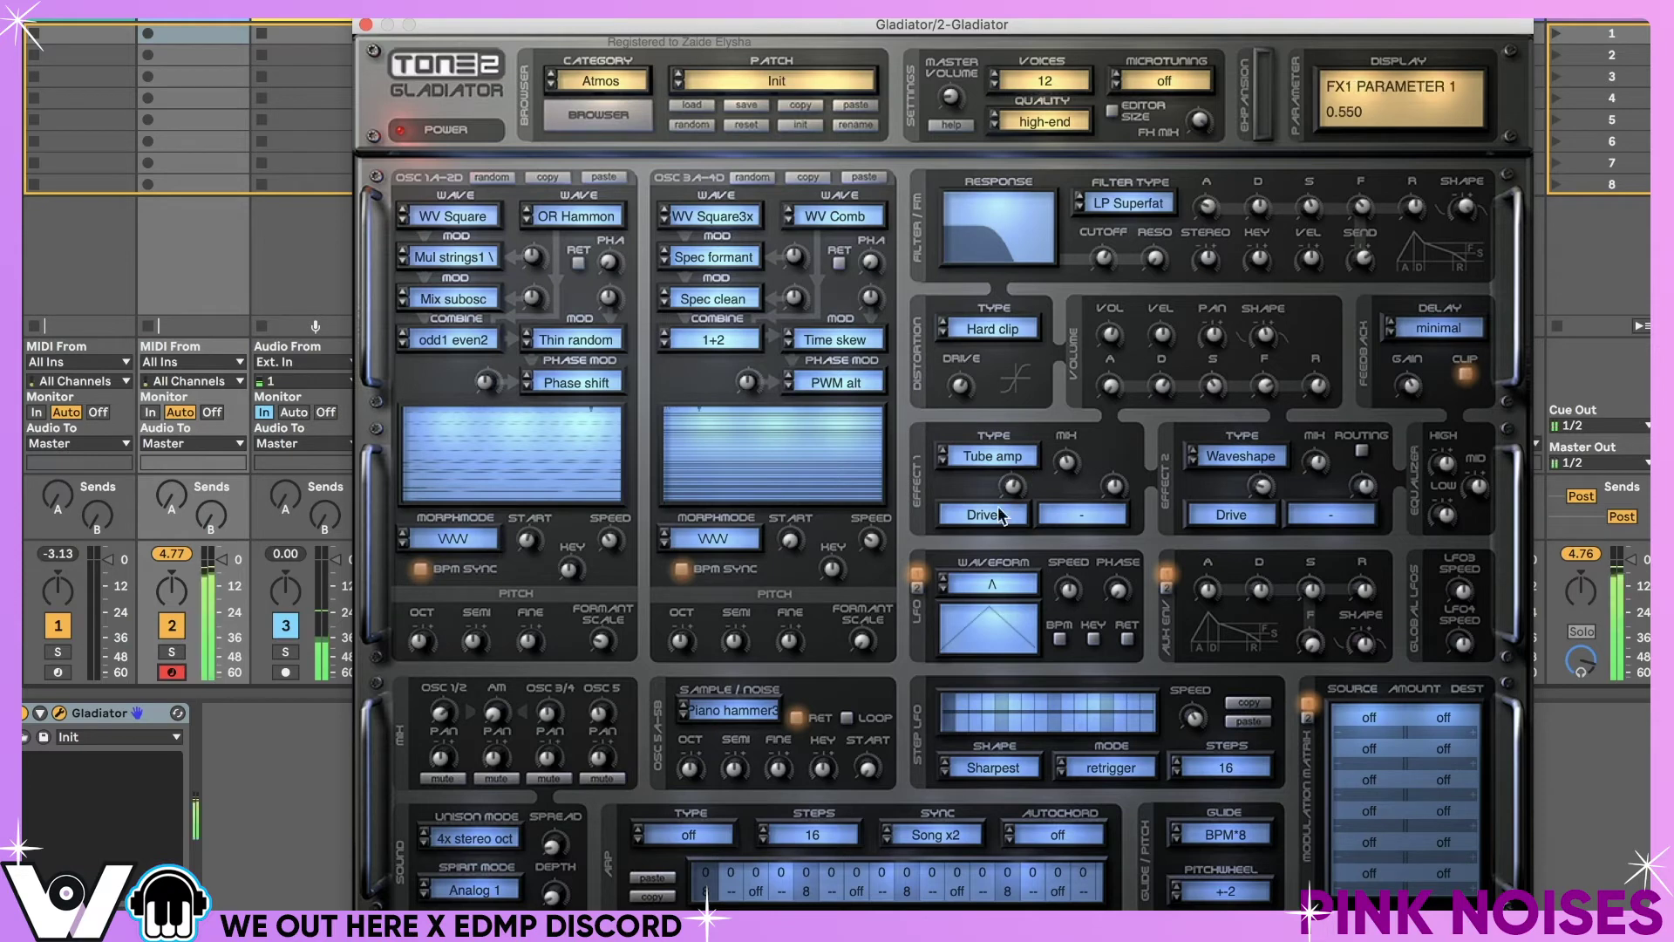
left_click_drag(1022, 486, 1060, 464)
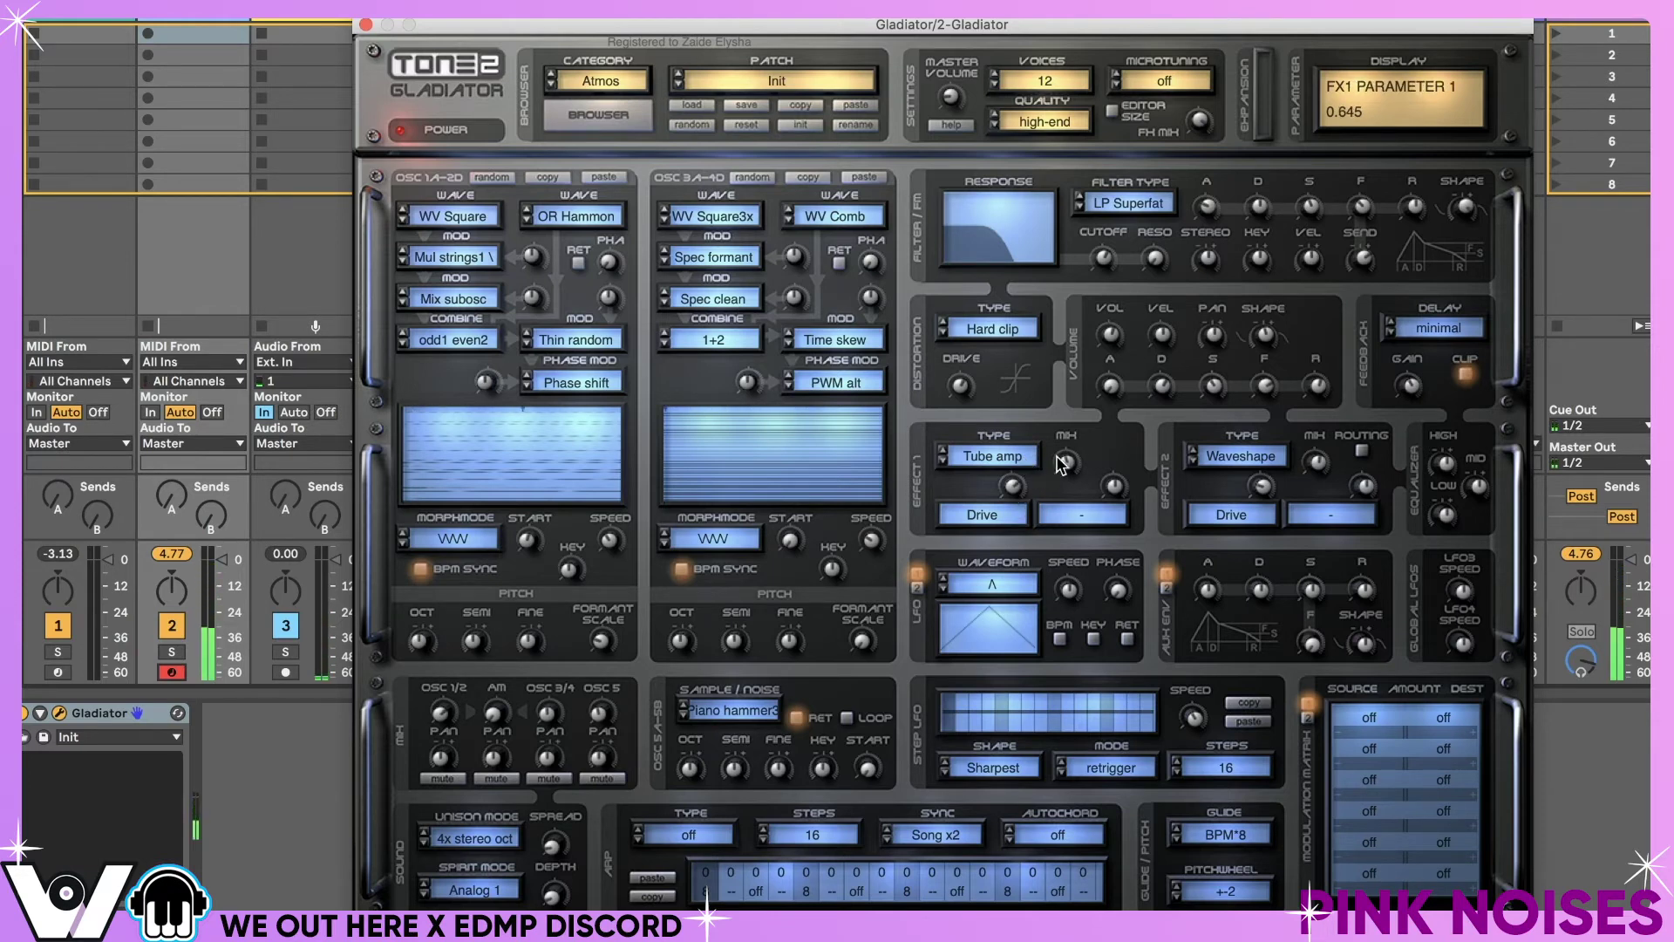
- Change effect 1 to Presence, adjust its drive and set its mix to about 0.435
left_click(943, 462)
left_click(943, 462)
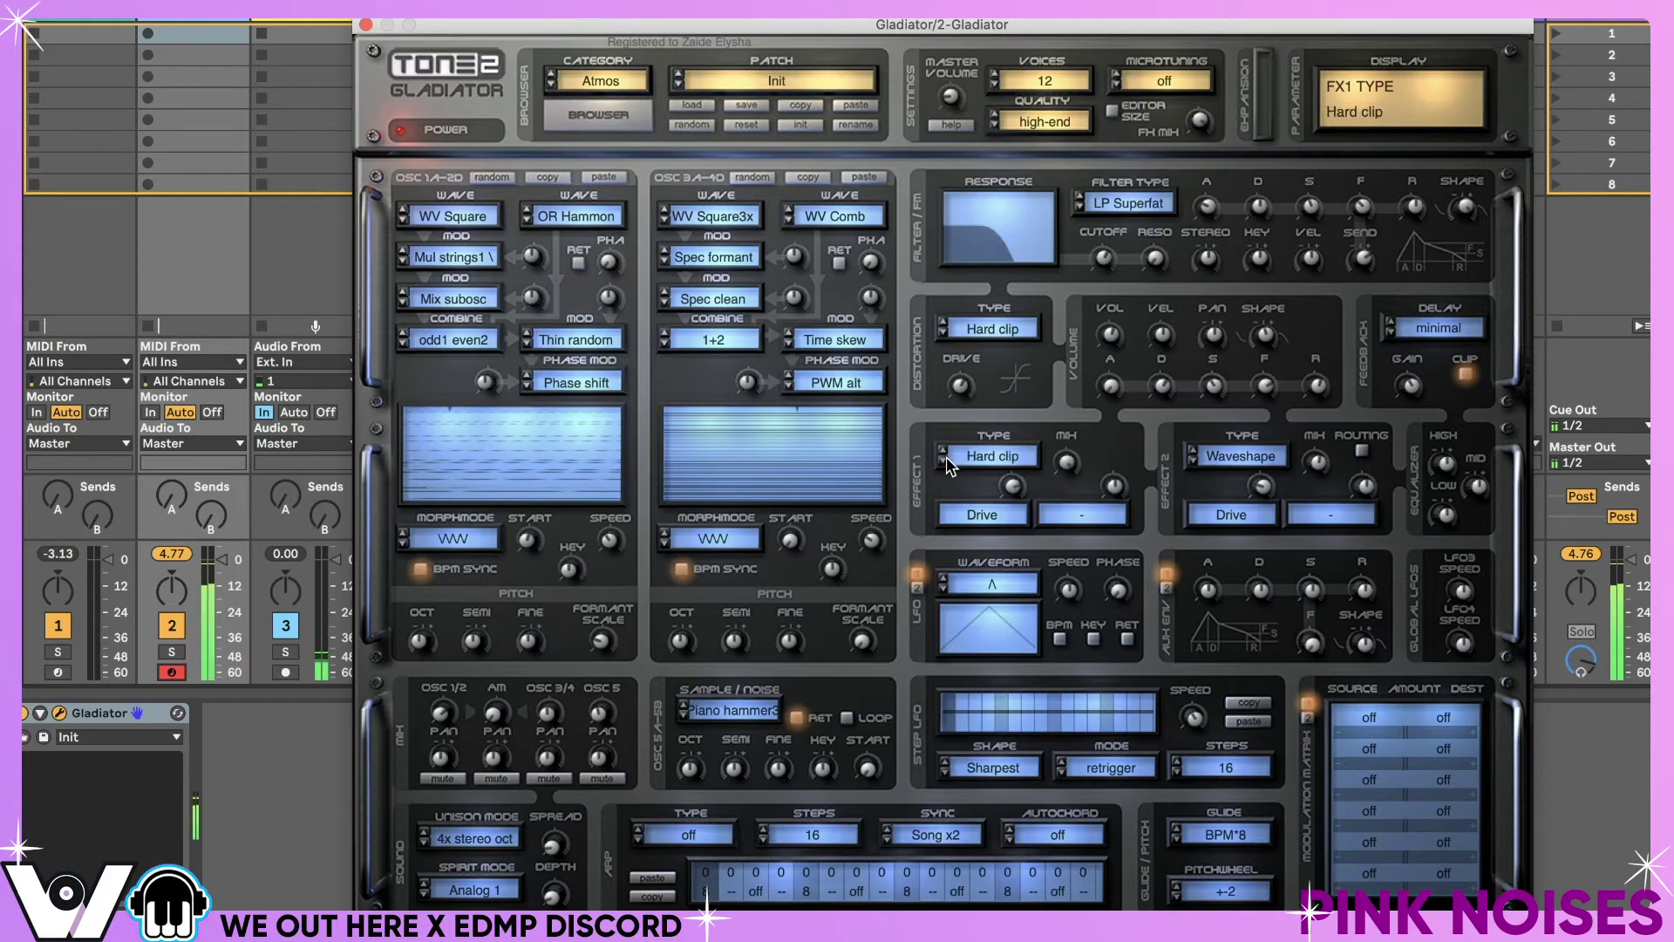
left_click(945, 452)
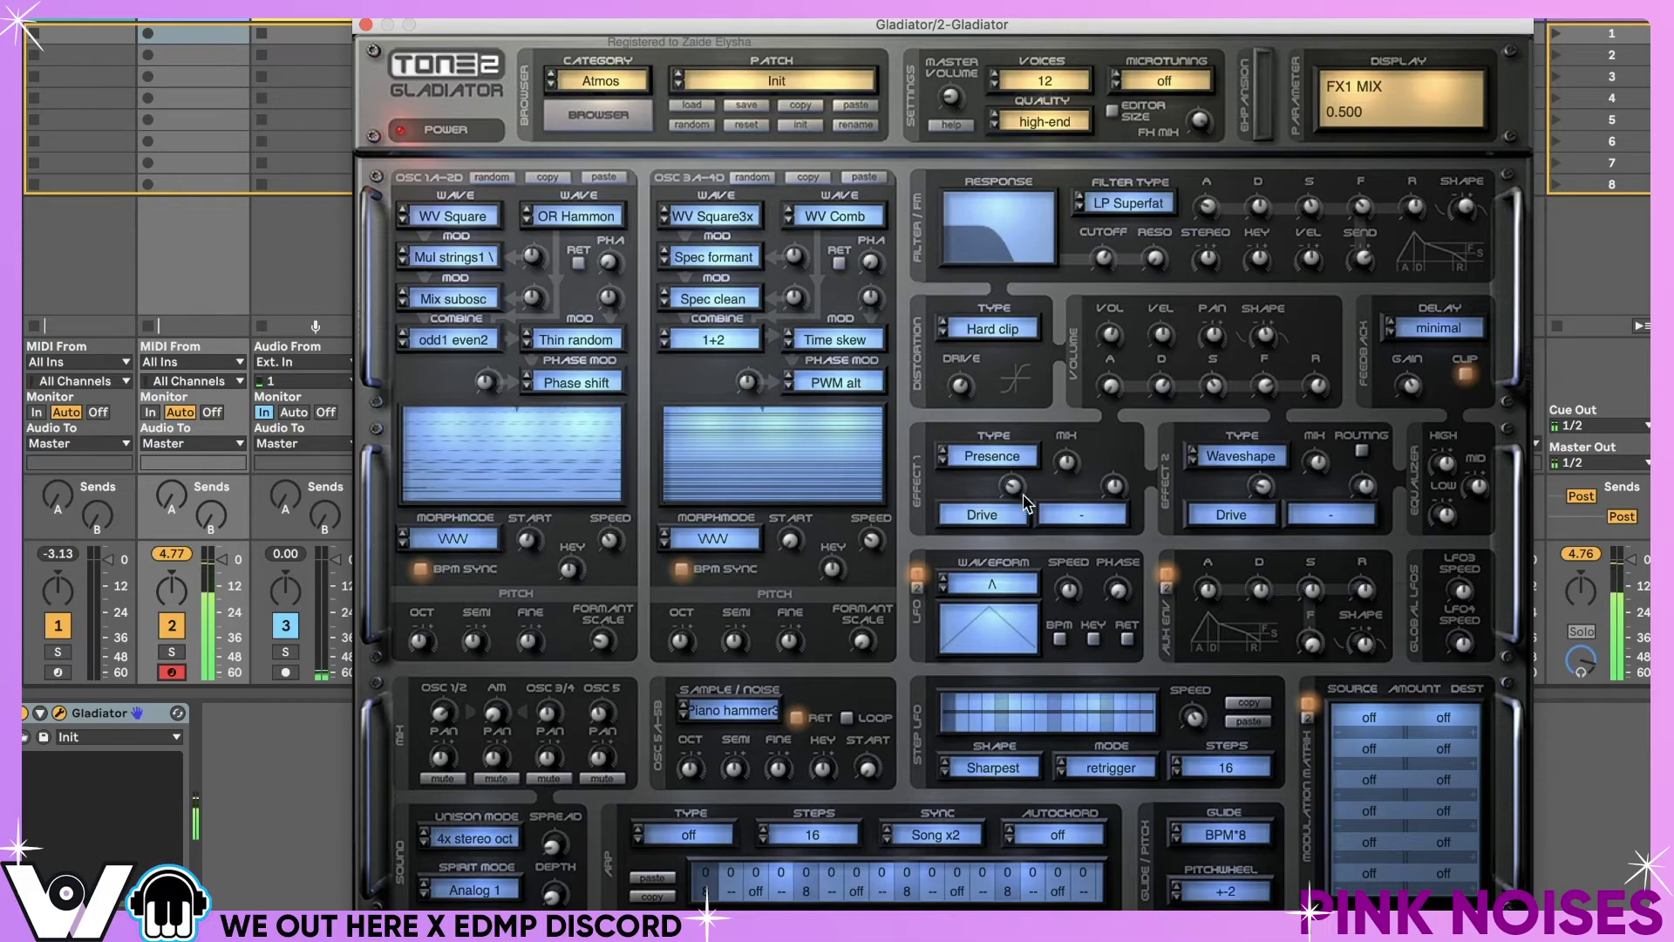
left_click_drag(1012, 487, 1012, 507)
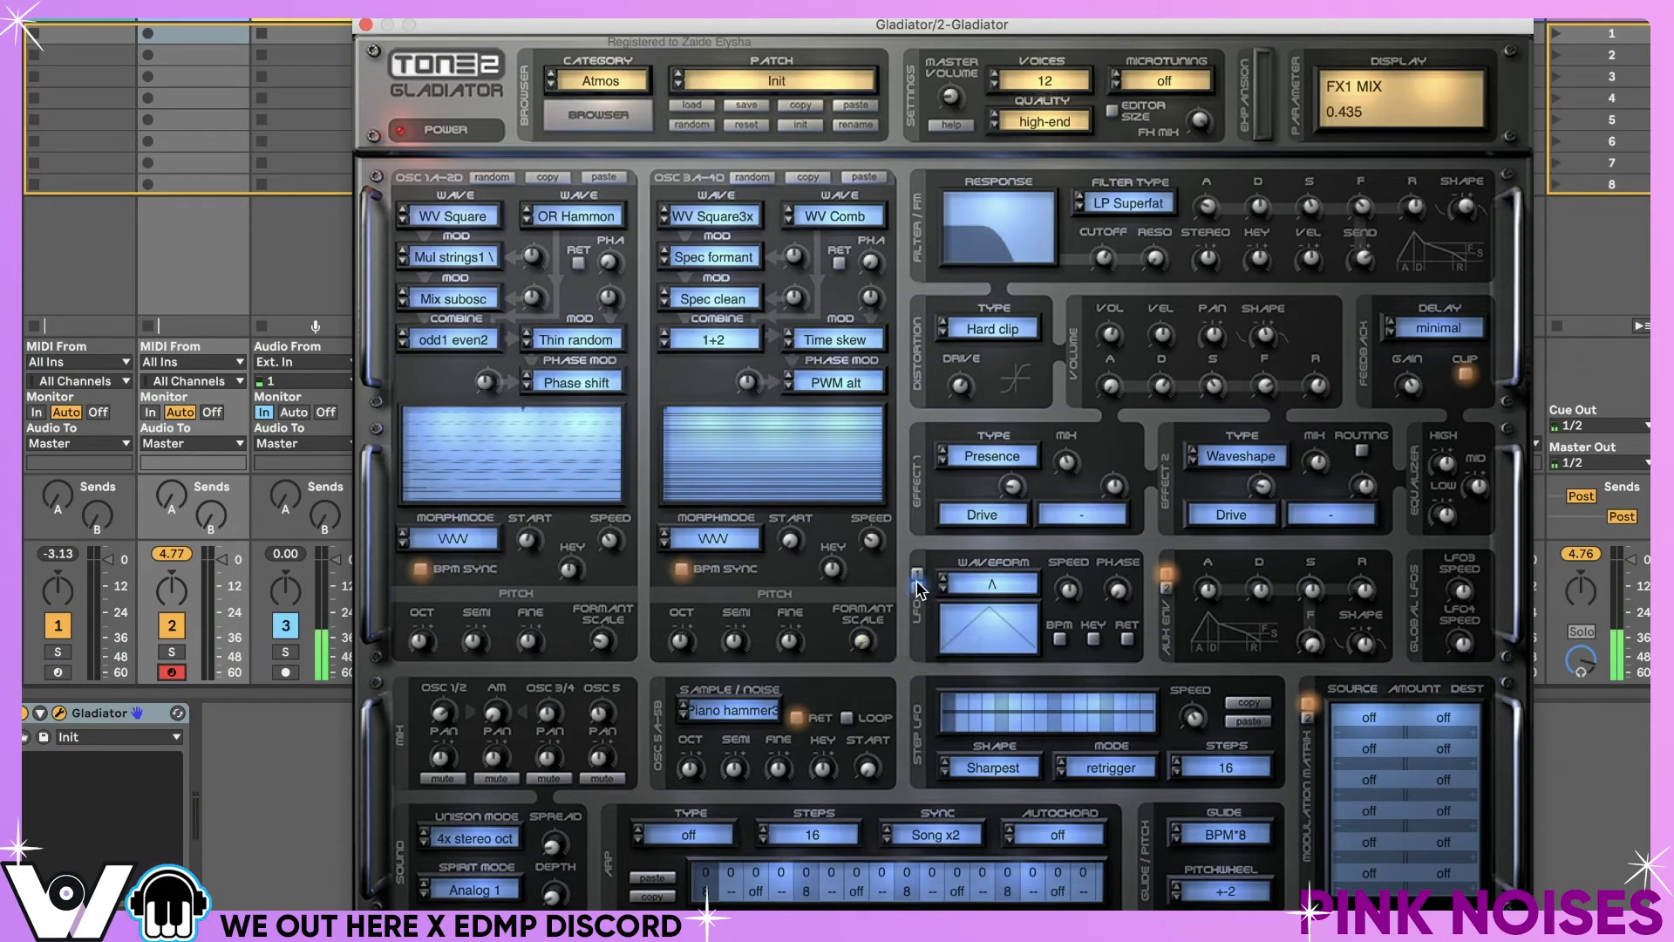
- Set the LFO 1 waveform to Fade in after trying Random, and try out its phase
left_click(918, 586)
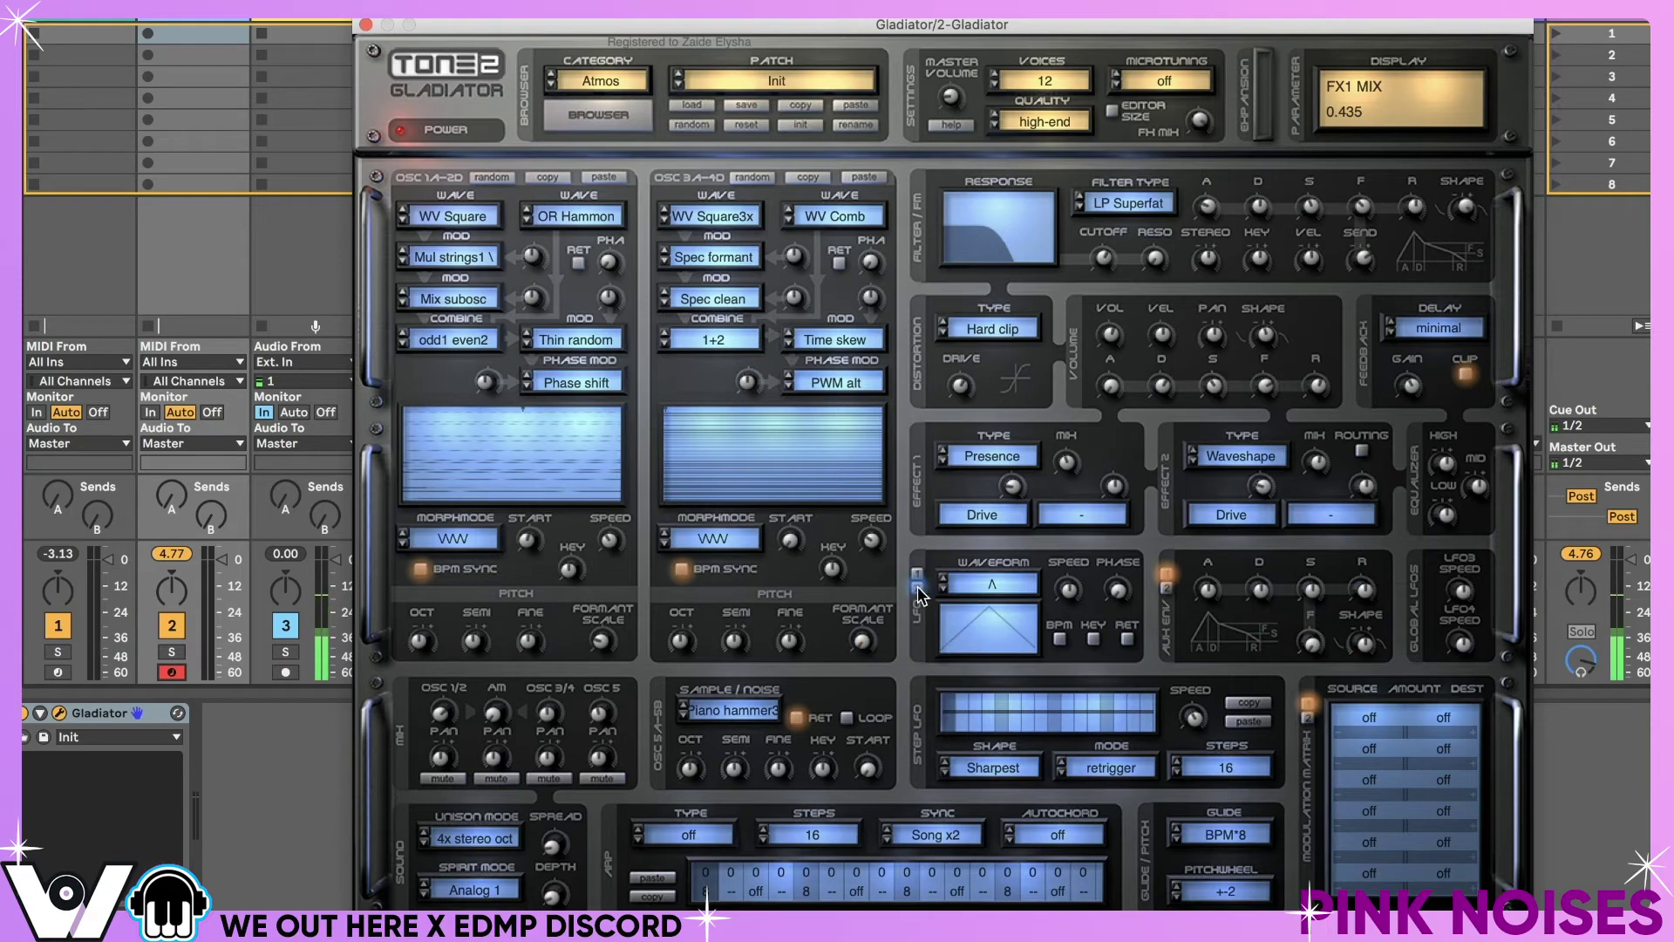
left_click(983, 584)
scroll(1083, 852, "down", 5)
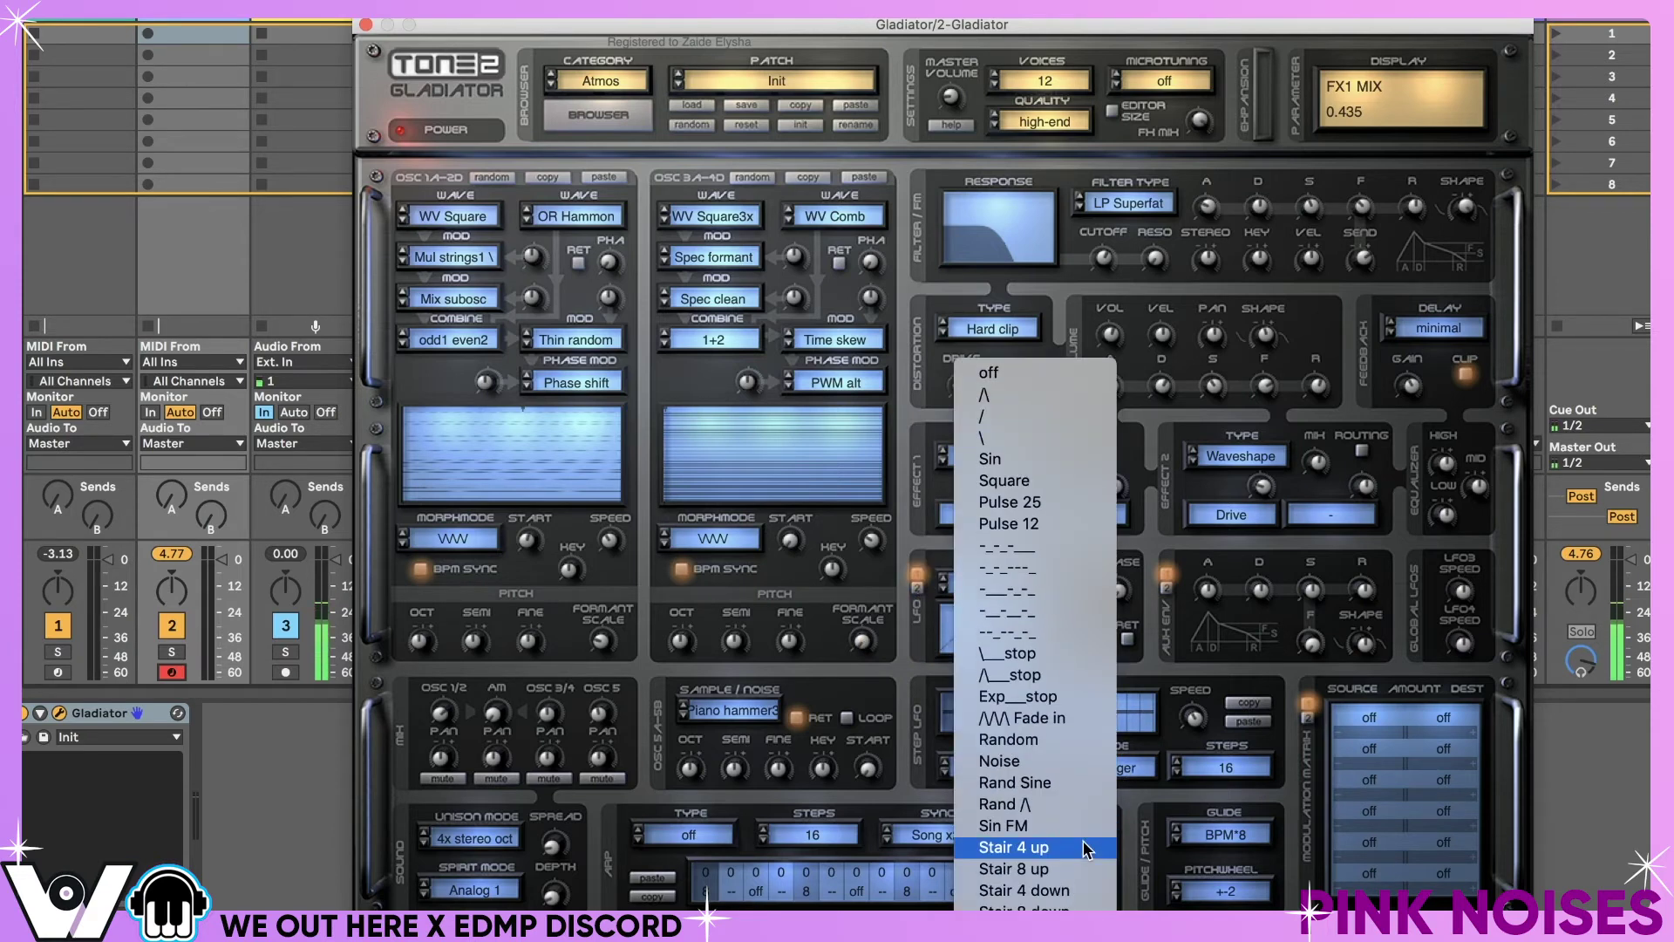
left_click(1059, 737)
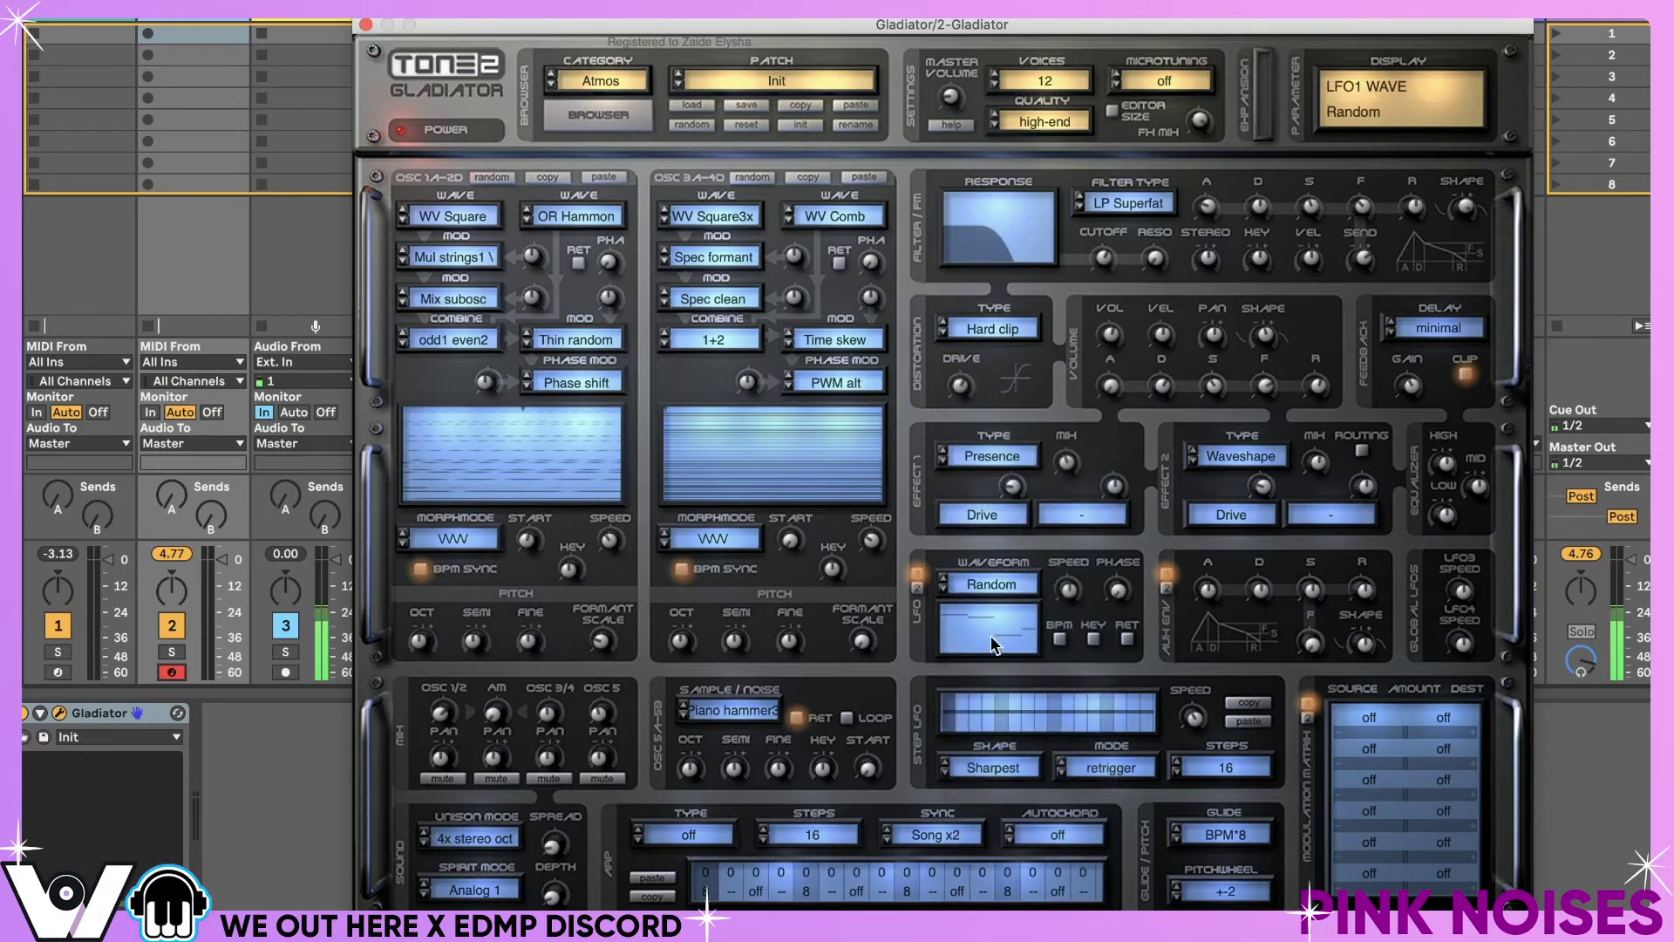
left_click(944, 577)
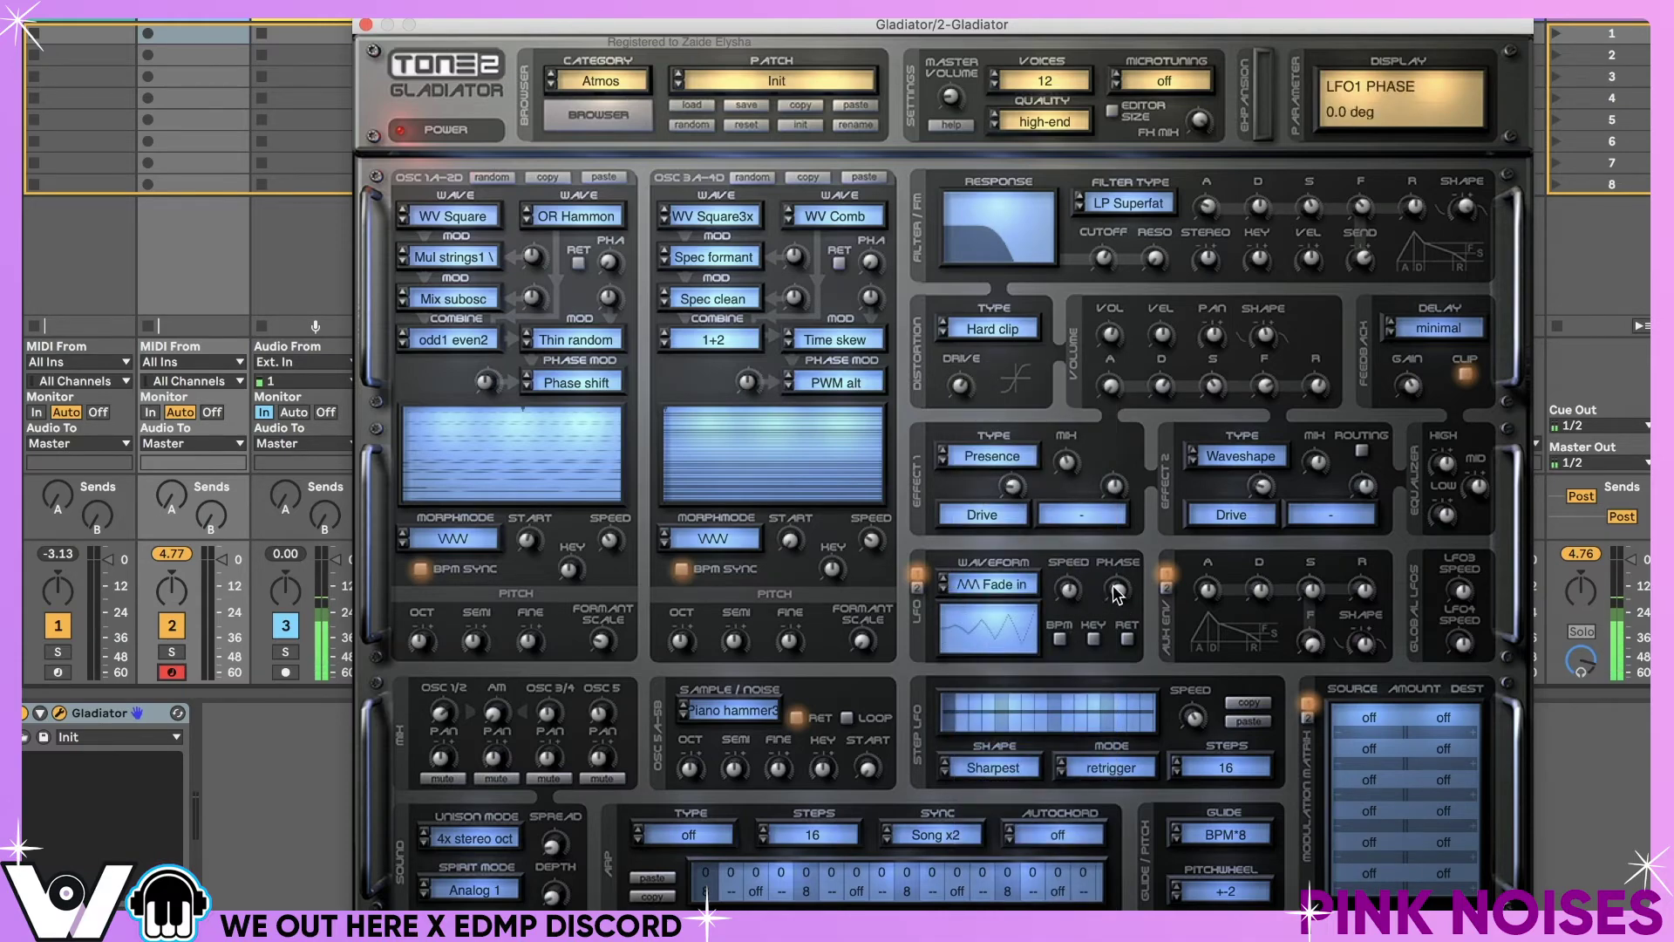
left_click_drag(1118, 590, 1116, 628)
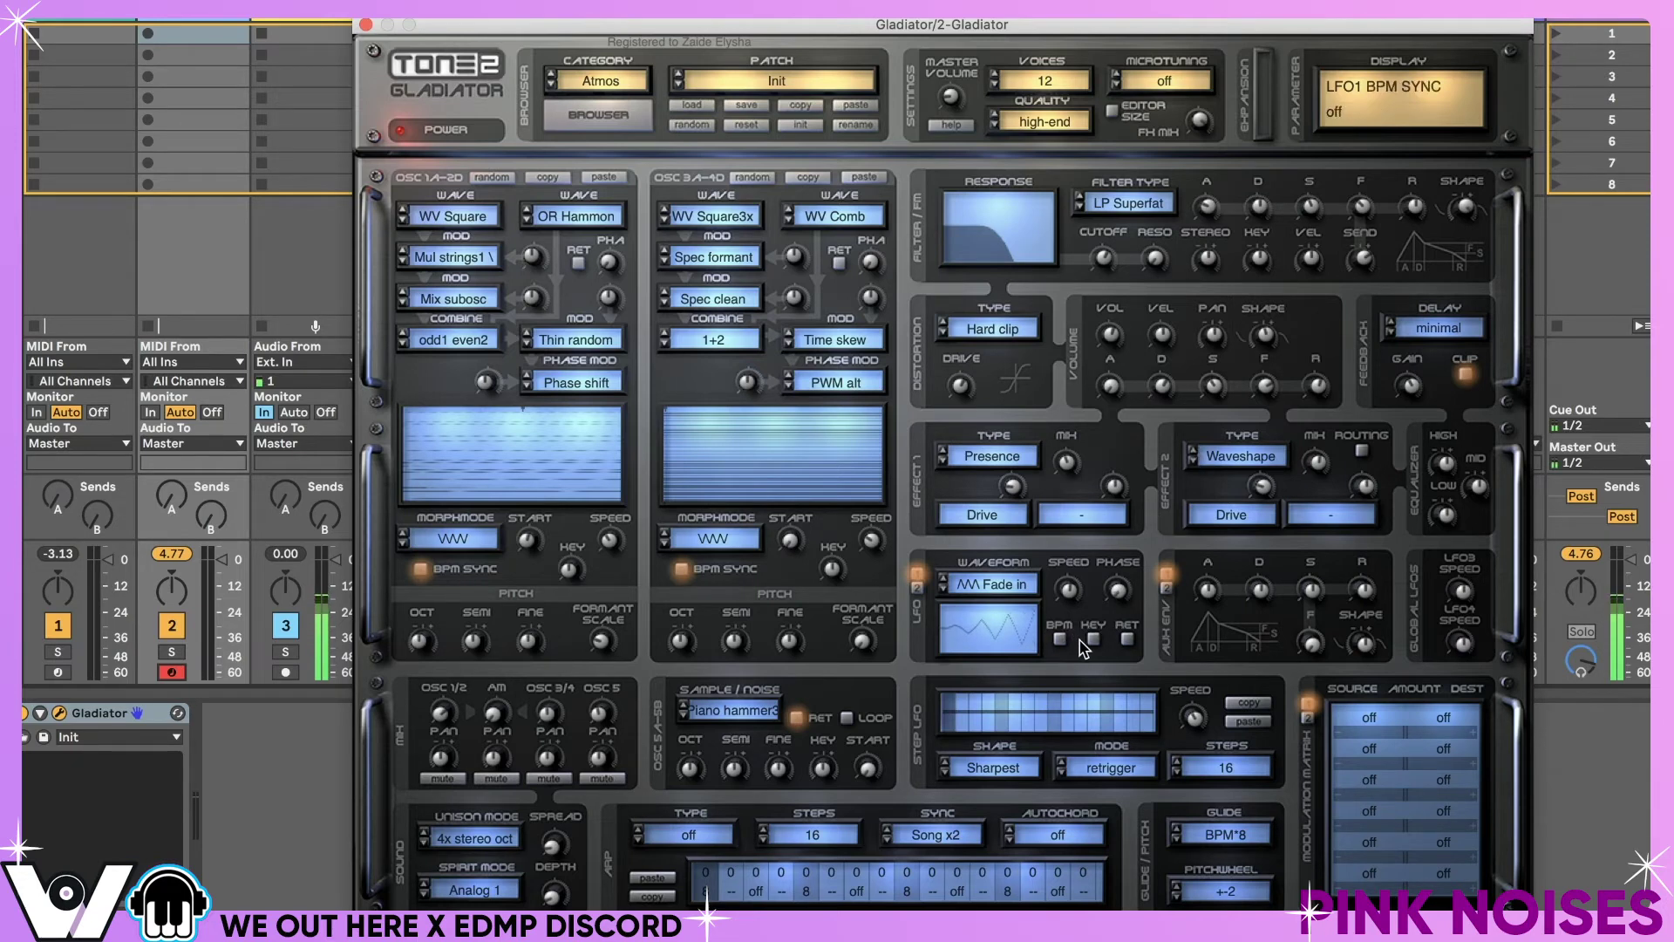
- Try LFO 1's key follow and turn it off, enable retrigger and BPM sync, and set the speed to BPM*3/2
left_click(1093, 640)
left_click(1094, 640)
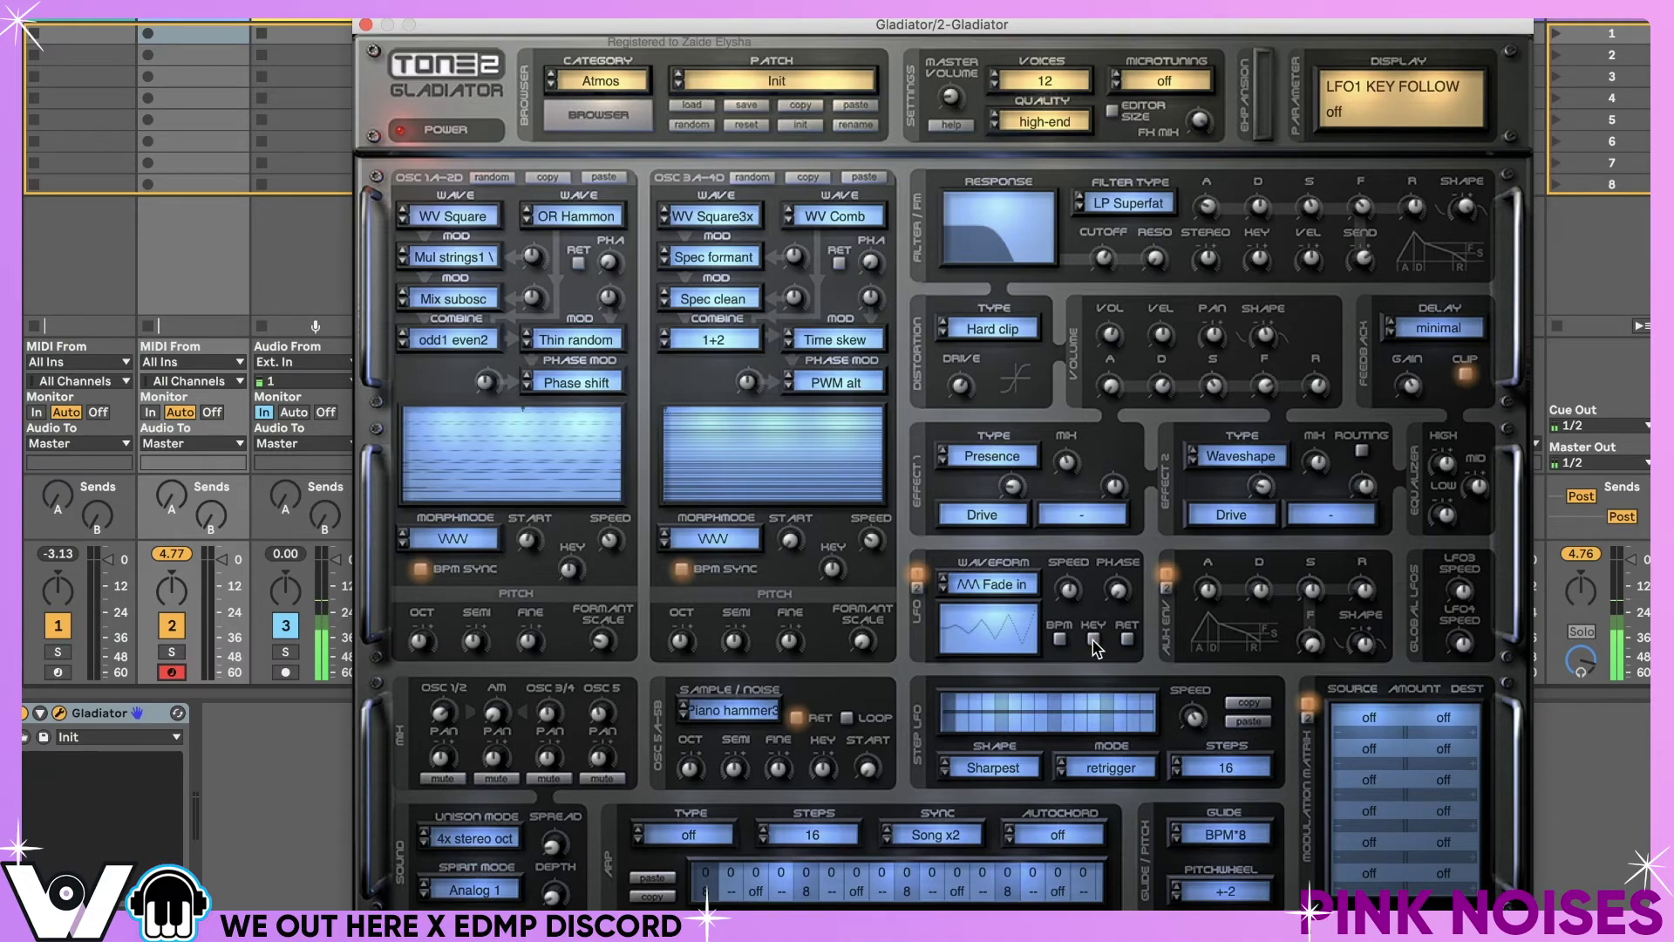
left_click(1093, 640)
left_click(1094, 642)
left_click(1127, 640)
left_click(1060, 639)
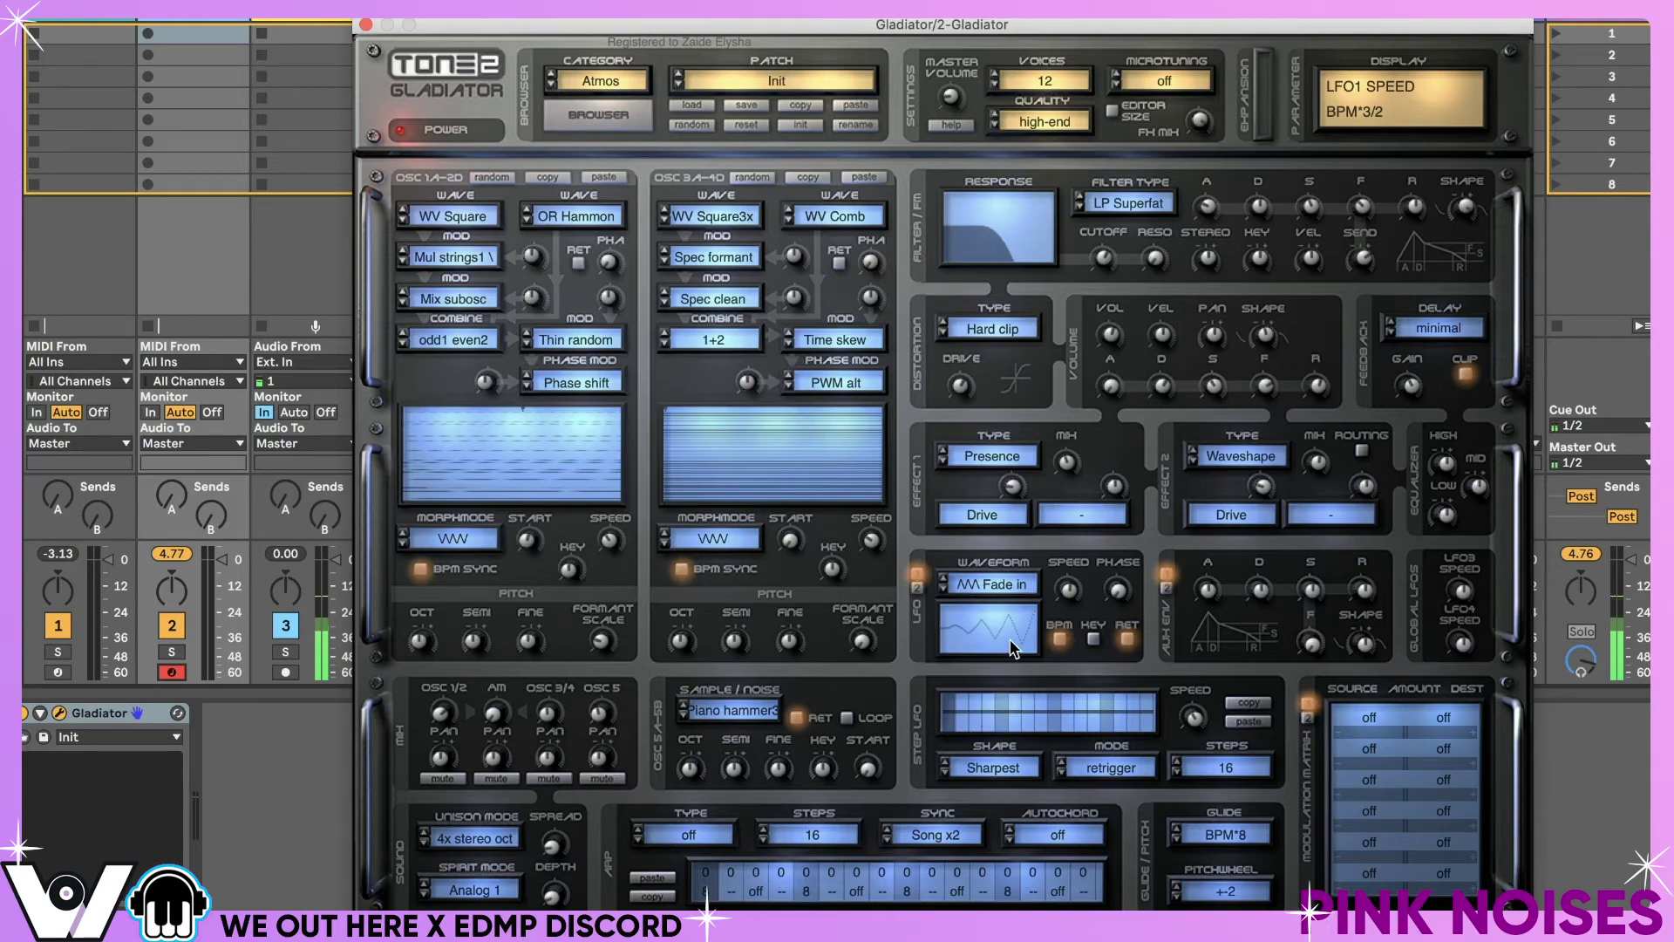
- Route LFO 1 to the filter cutoff in the first modulation matrix slot
left_click(1357, 720)
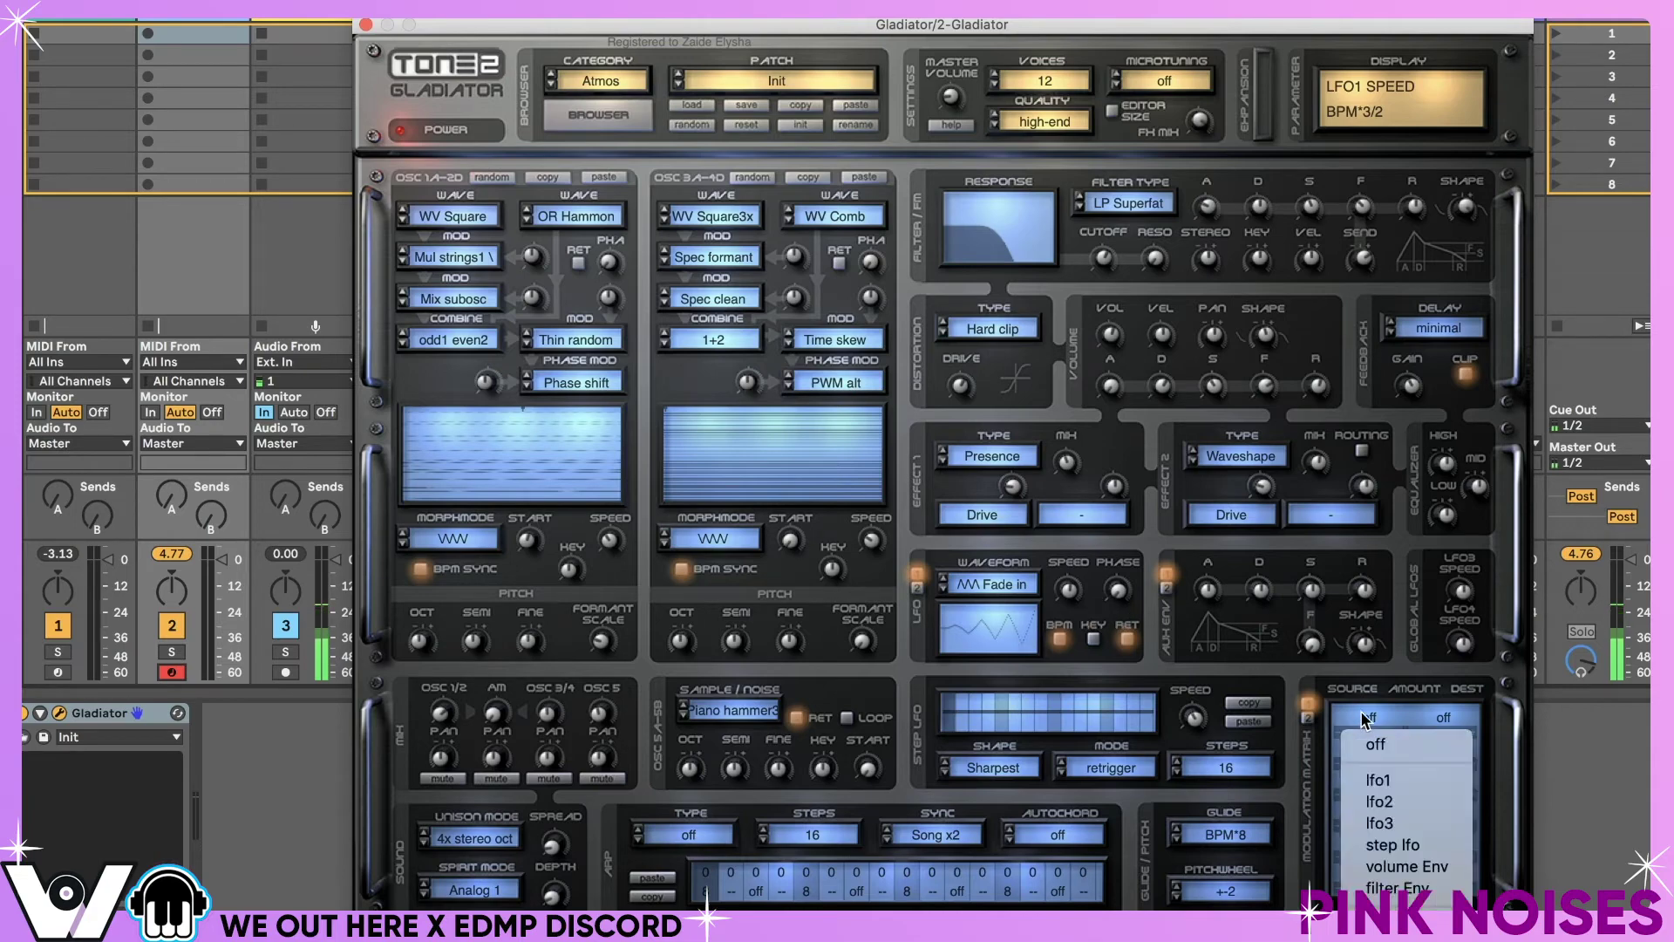
left_click(1377, 779)
left_click(1442, 720)
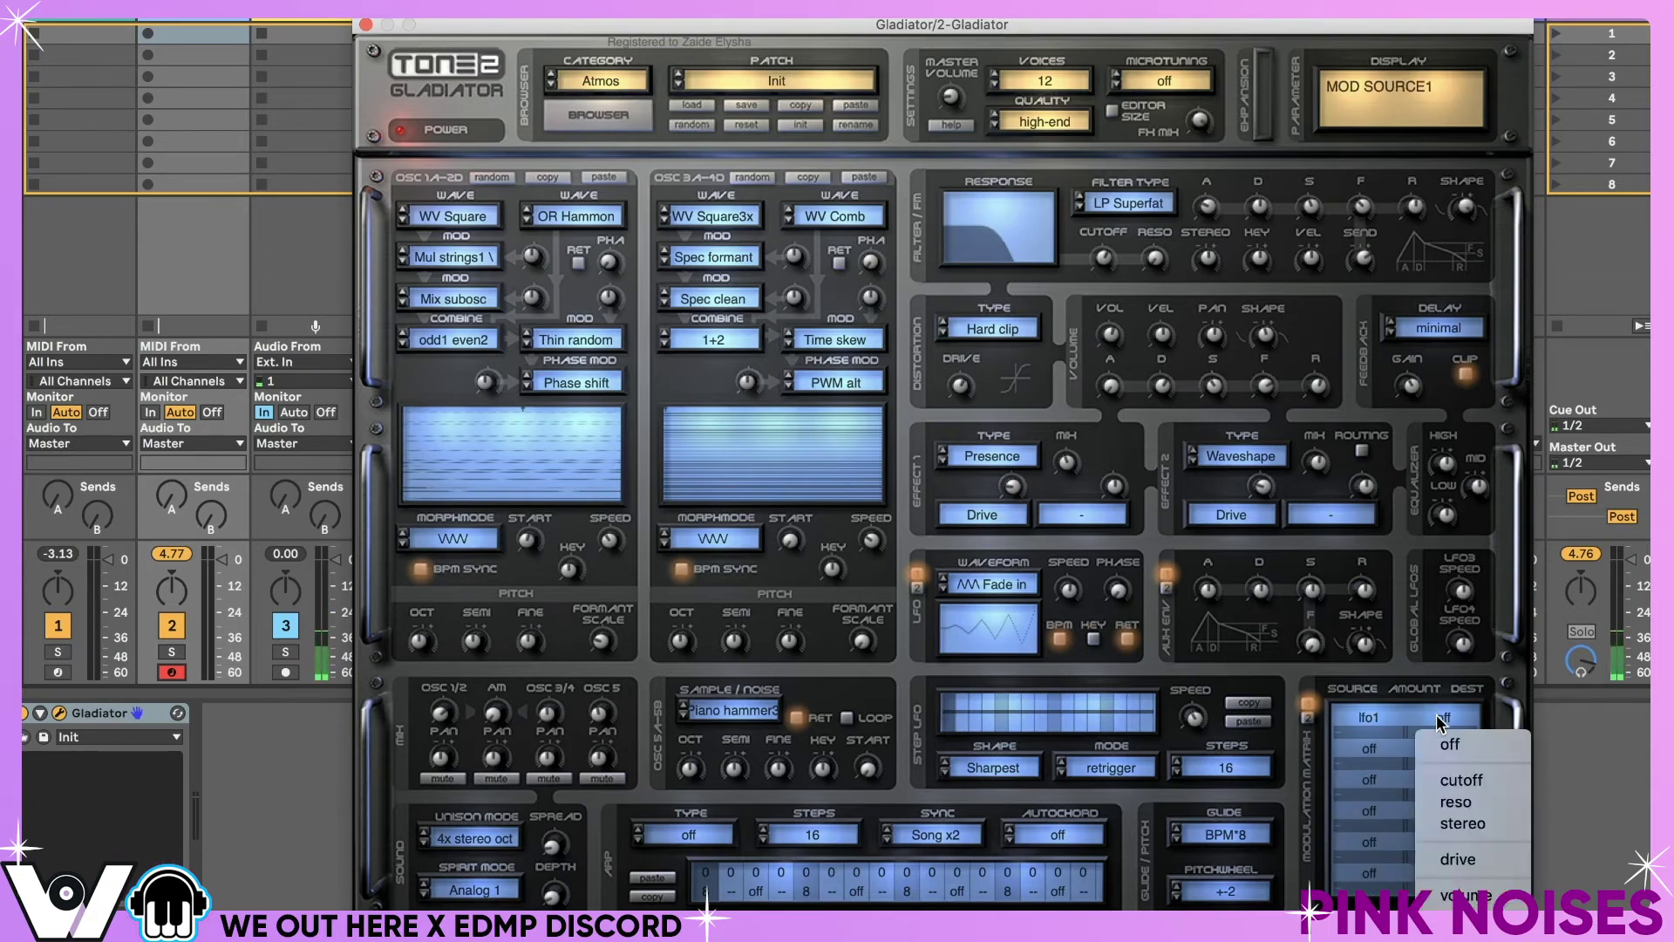
left_click(1462, 779)
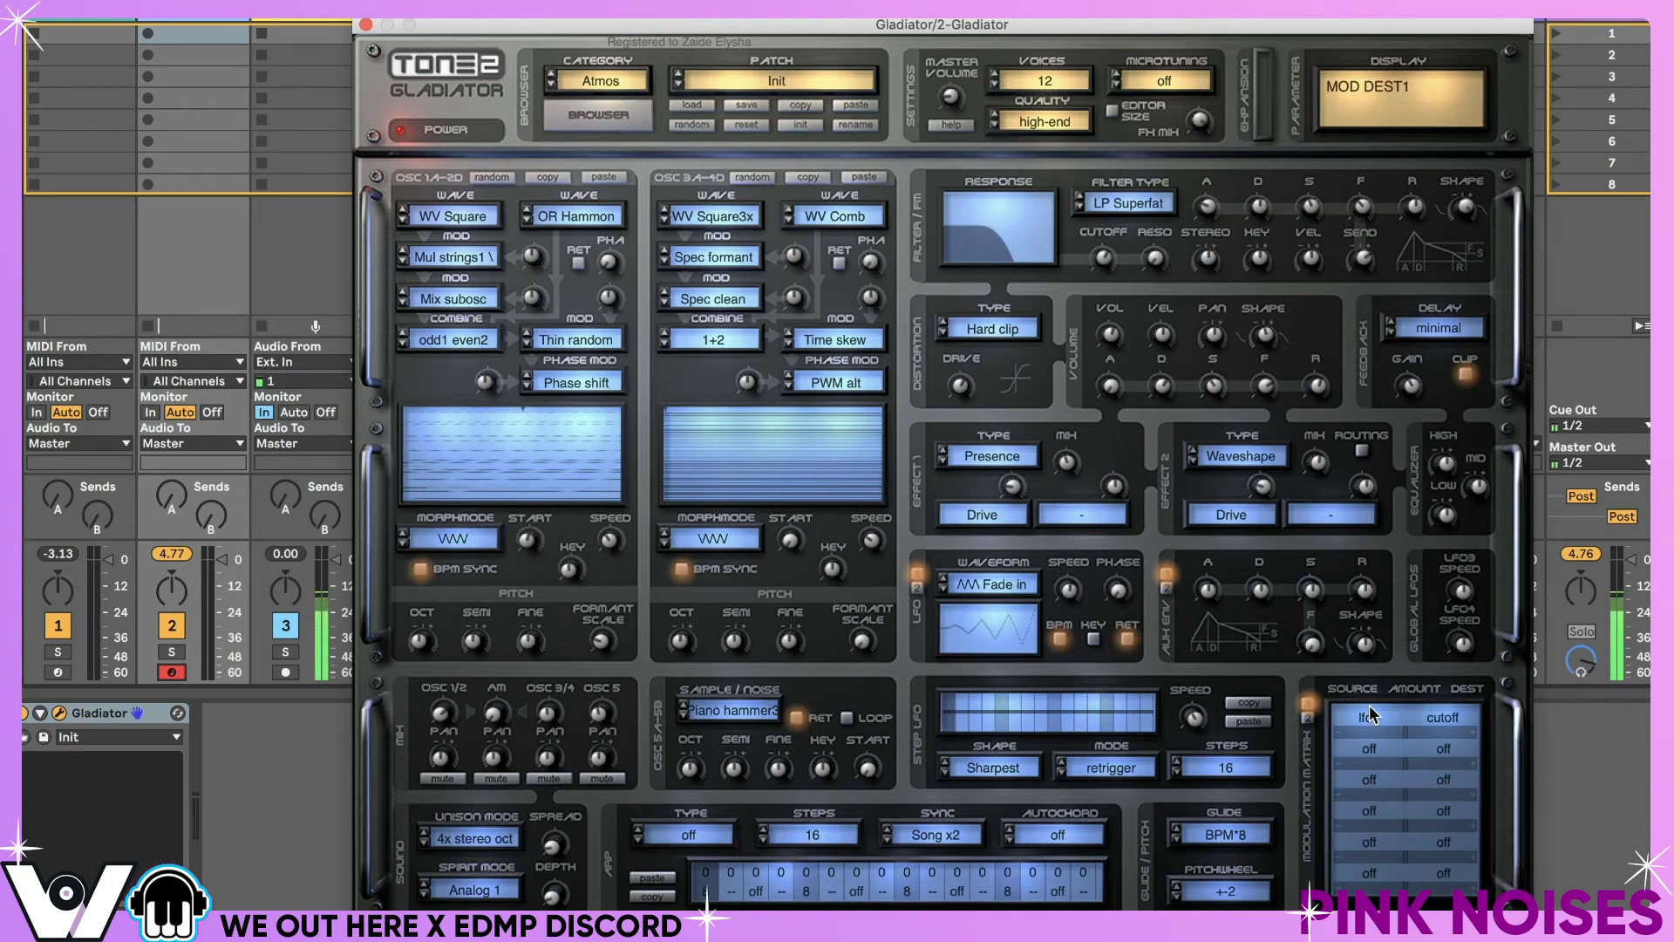
- Try out the amount of the LFO 1 to cutoff modulation, ending at about 0.207
left_click(1370, 716)
left_click(1367, 708)
left_click(1383, 715)
left_click(1383, 715)
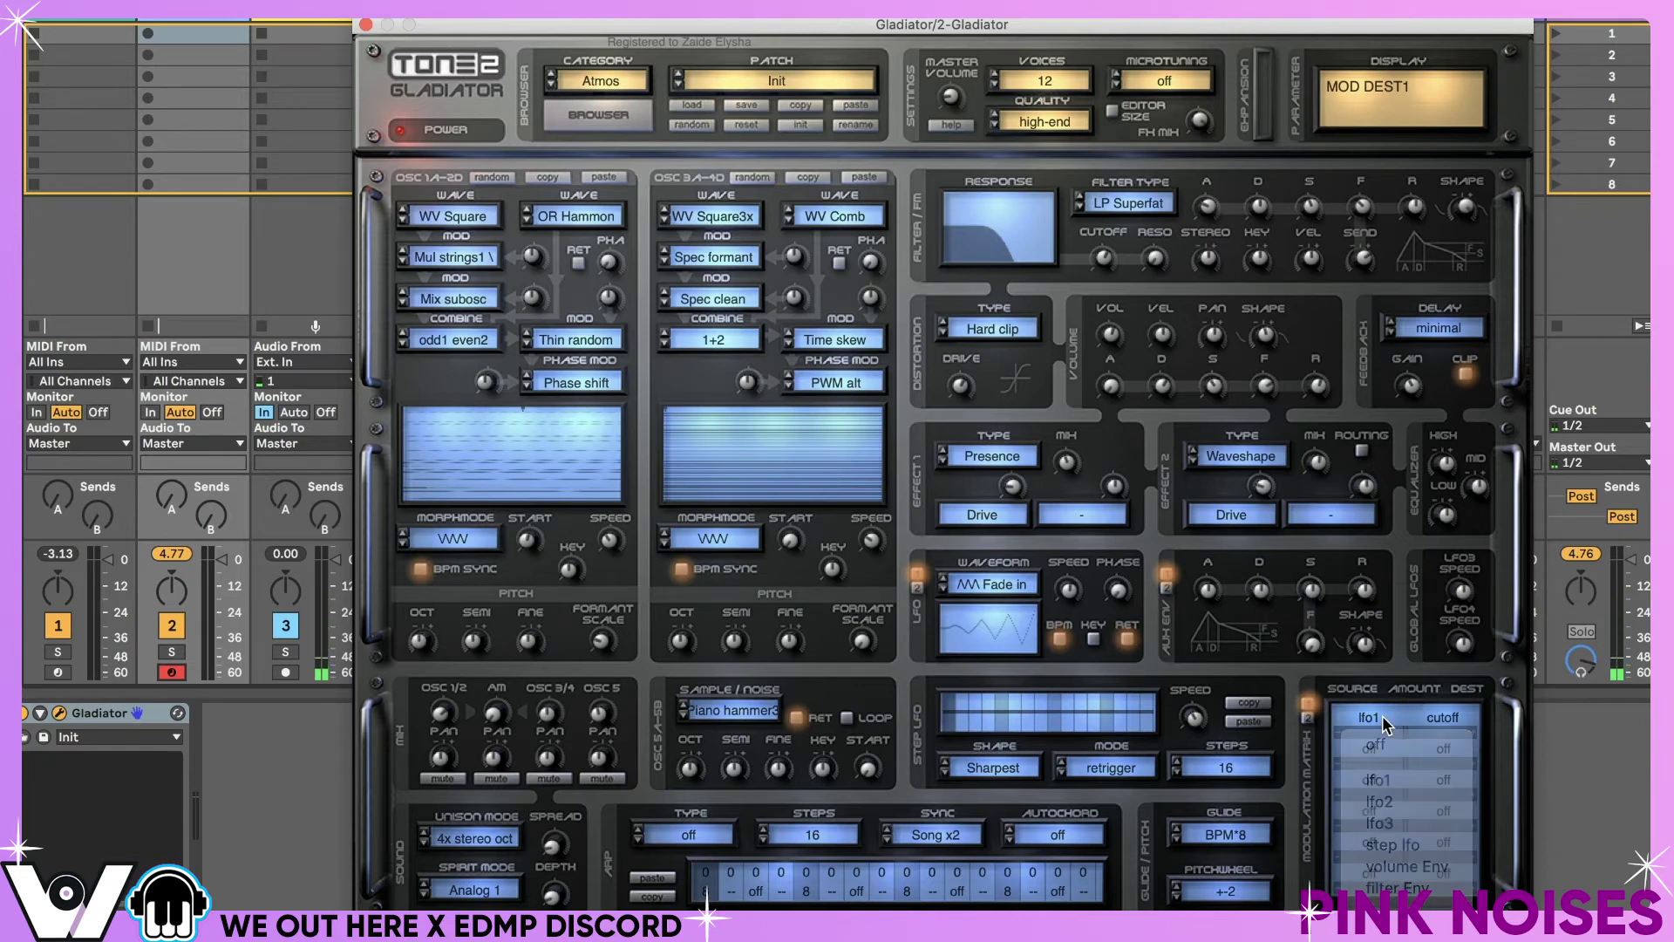
left_click(1416, 714)
left_click(1409, 720)
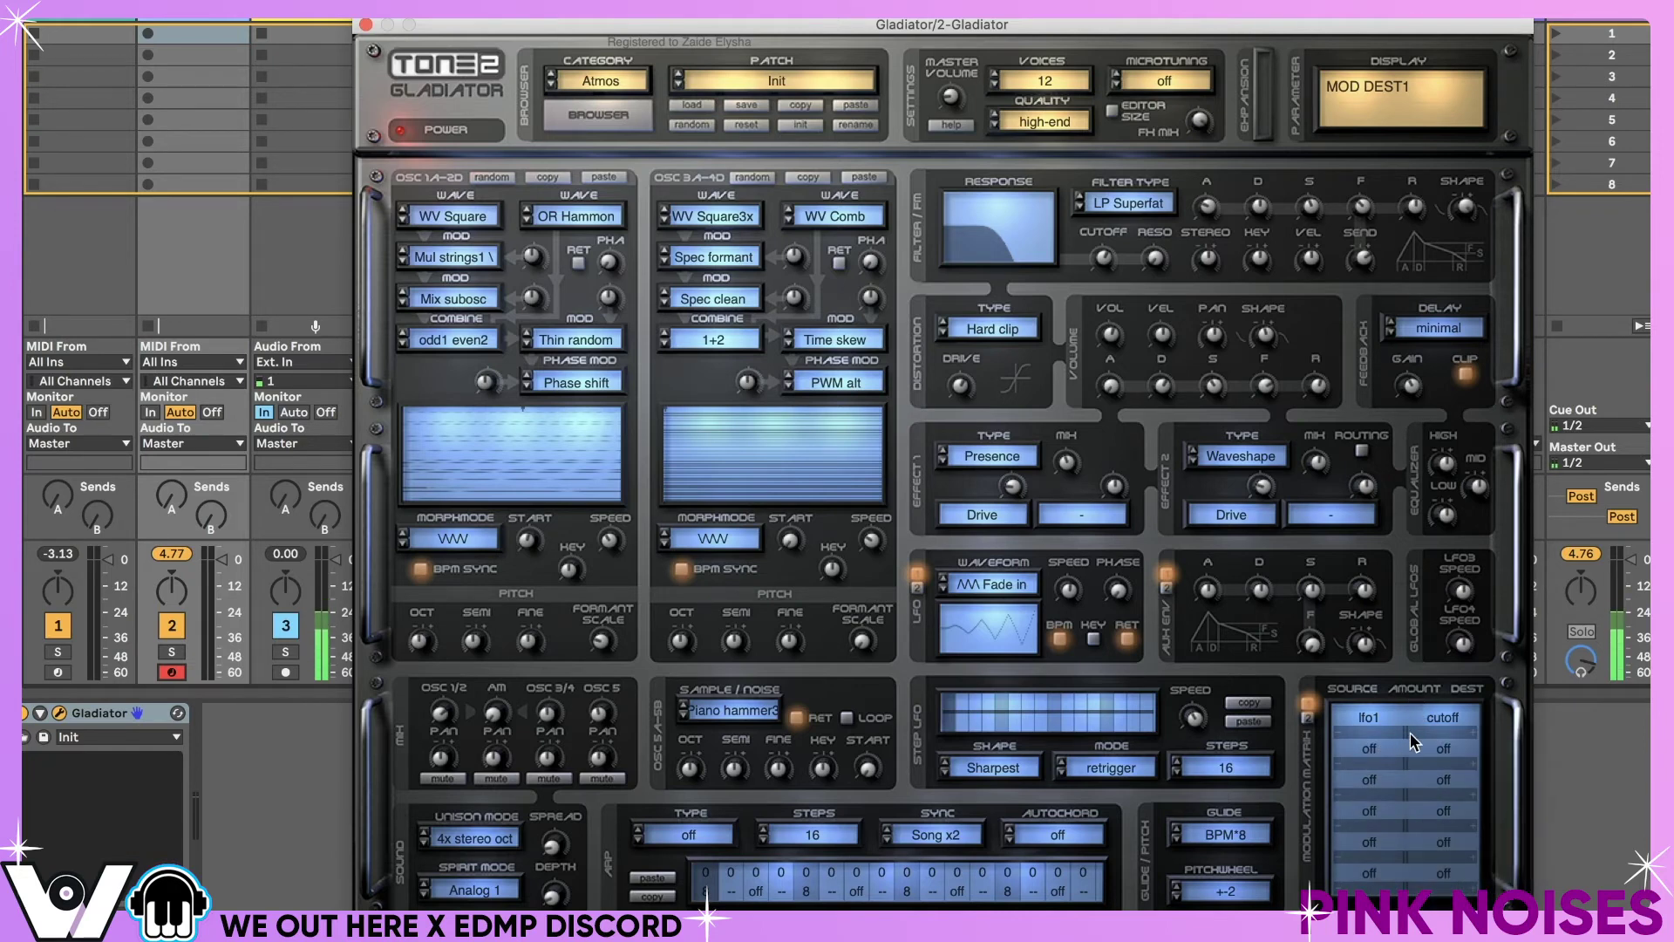
left_click_drag(1405, 730, 1446, 728)
mouse_move(1434, 750)
left_mouse_down()
mouse_move(1405, 739)
mouse_move(1463, 744)
mouse_move(1332, 739)
mouse_move(1418, 740)
left_mouse_up()
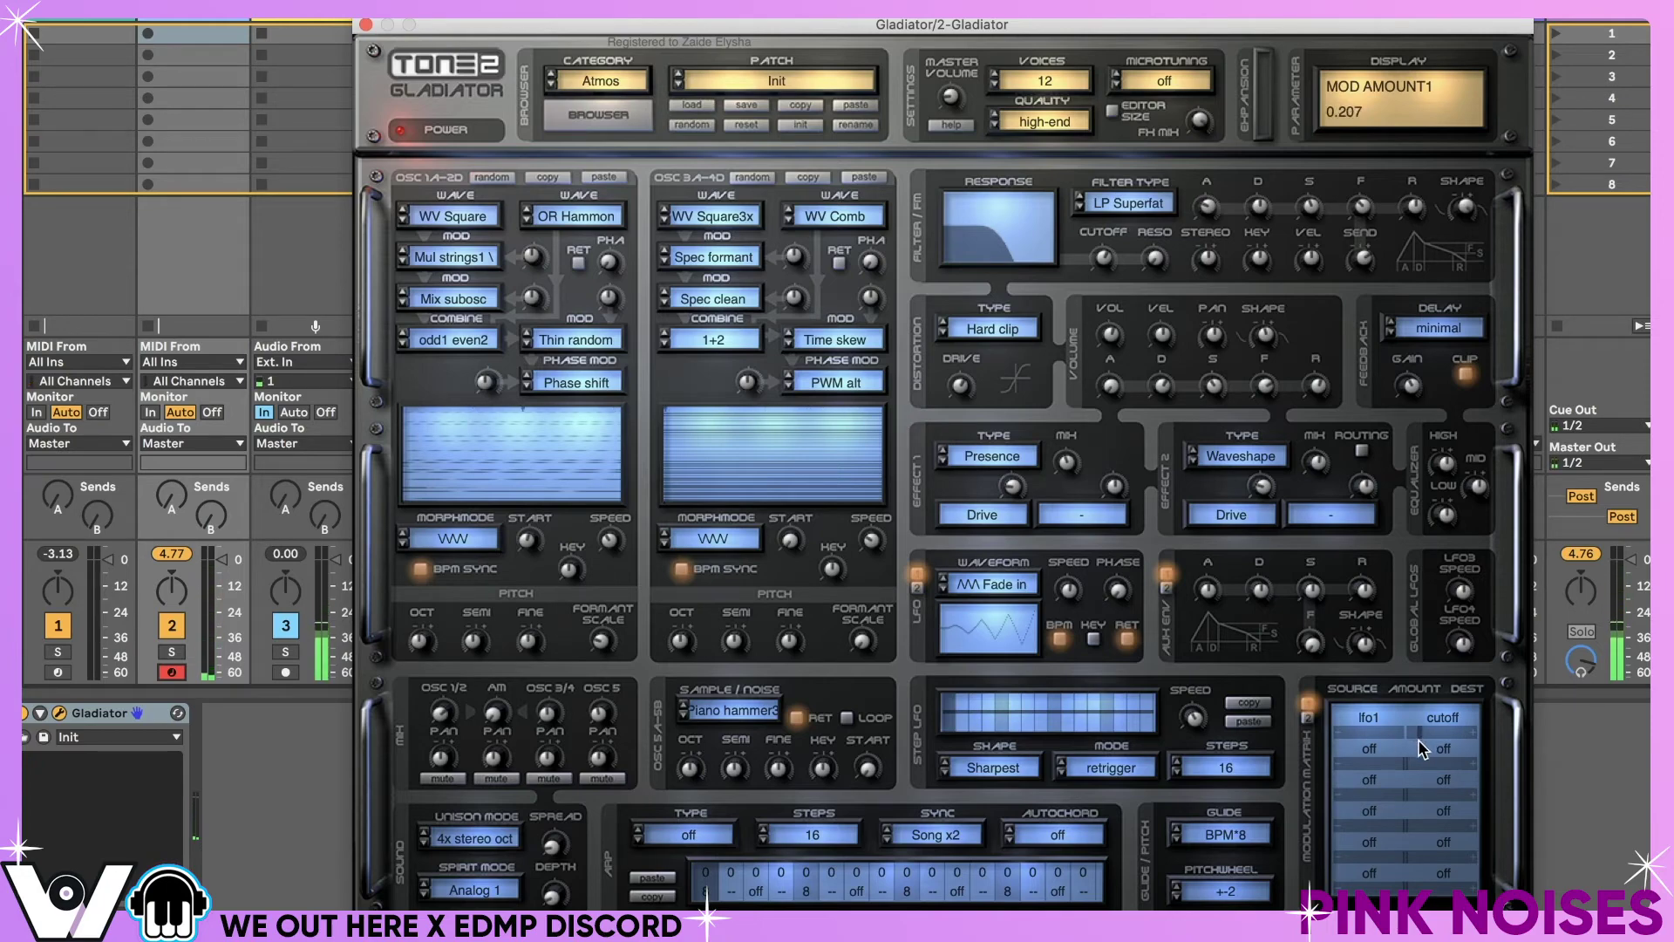
- Change the first modulation slot's destination to FX2 mix and set its amount to about 0.707
left_click(1426, 717)
scroll(1448, 817, "down", 10)
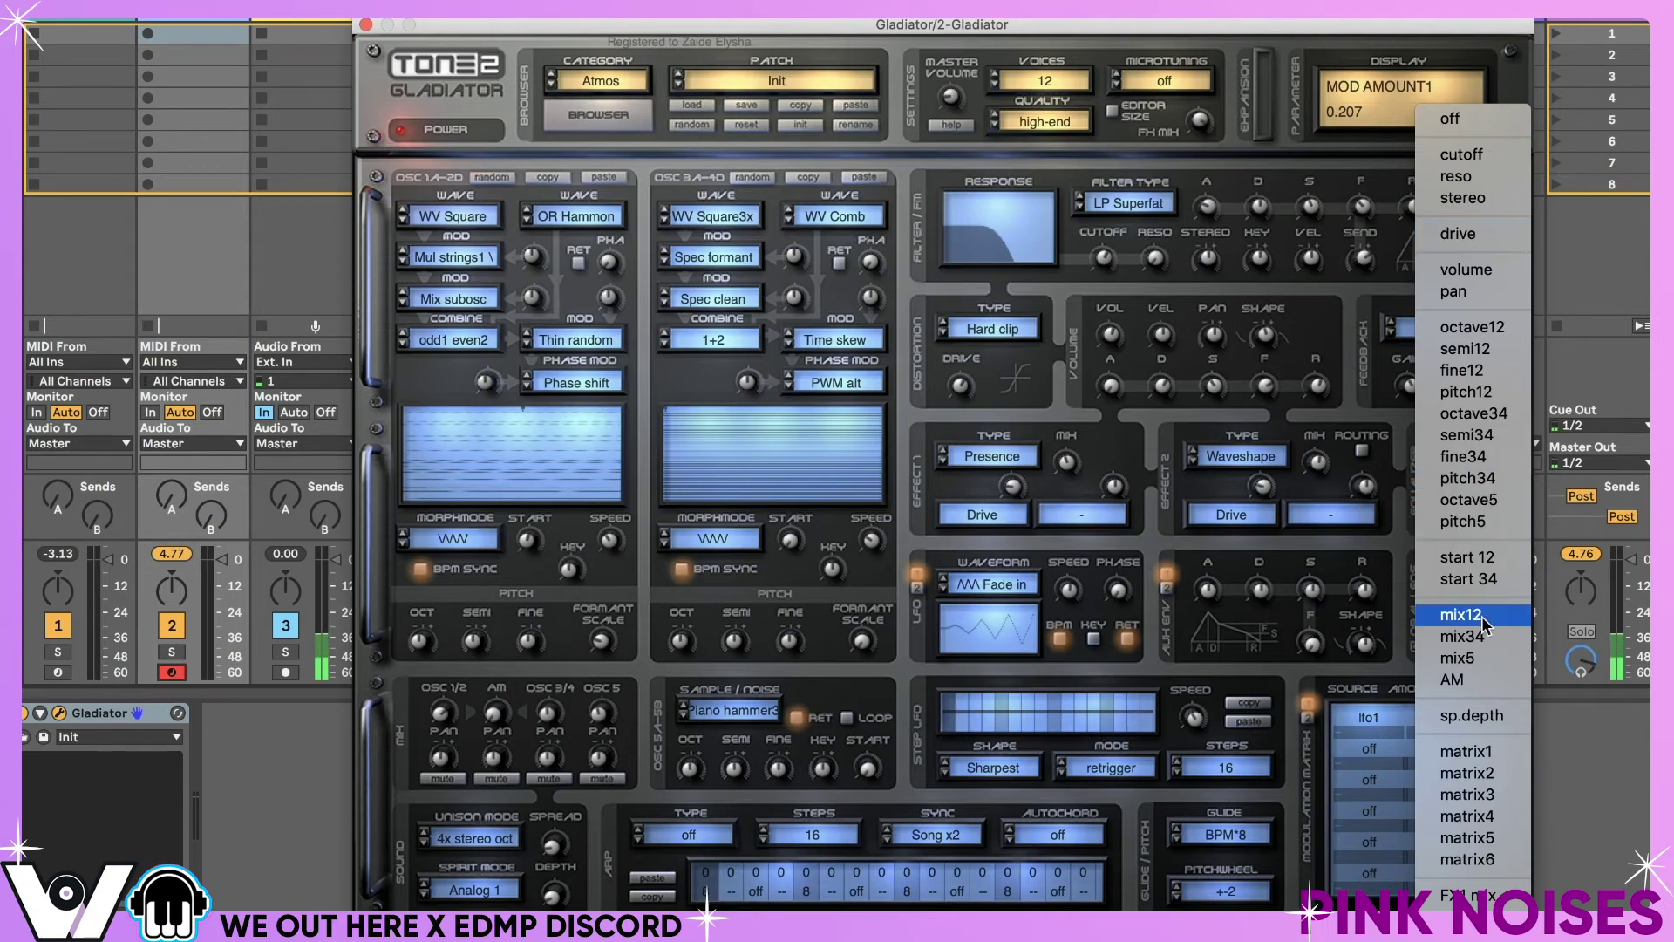
scroll(1485, 624, "down", 4)
scroll(1486, 624, "down", 3)
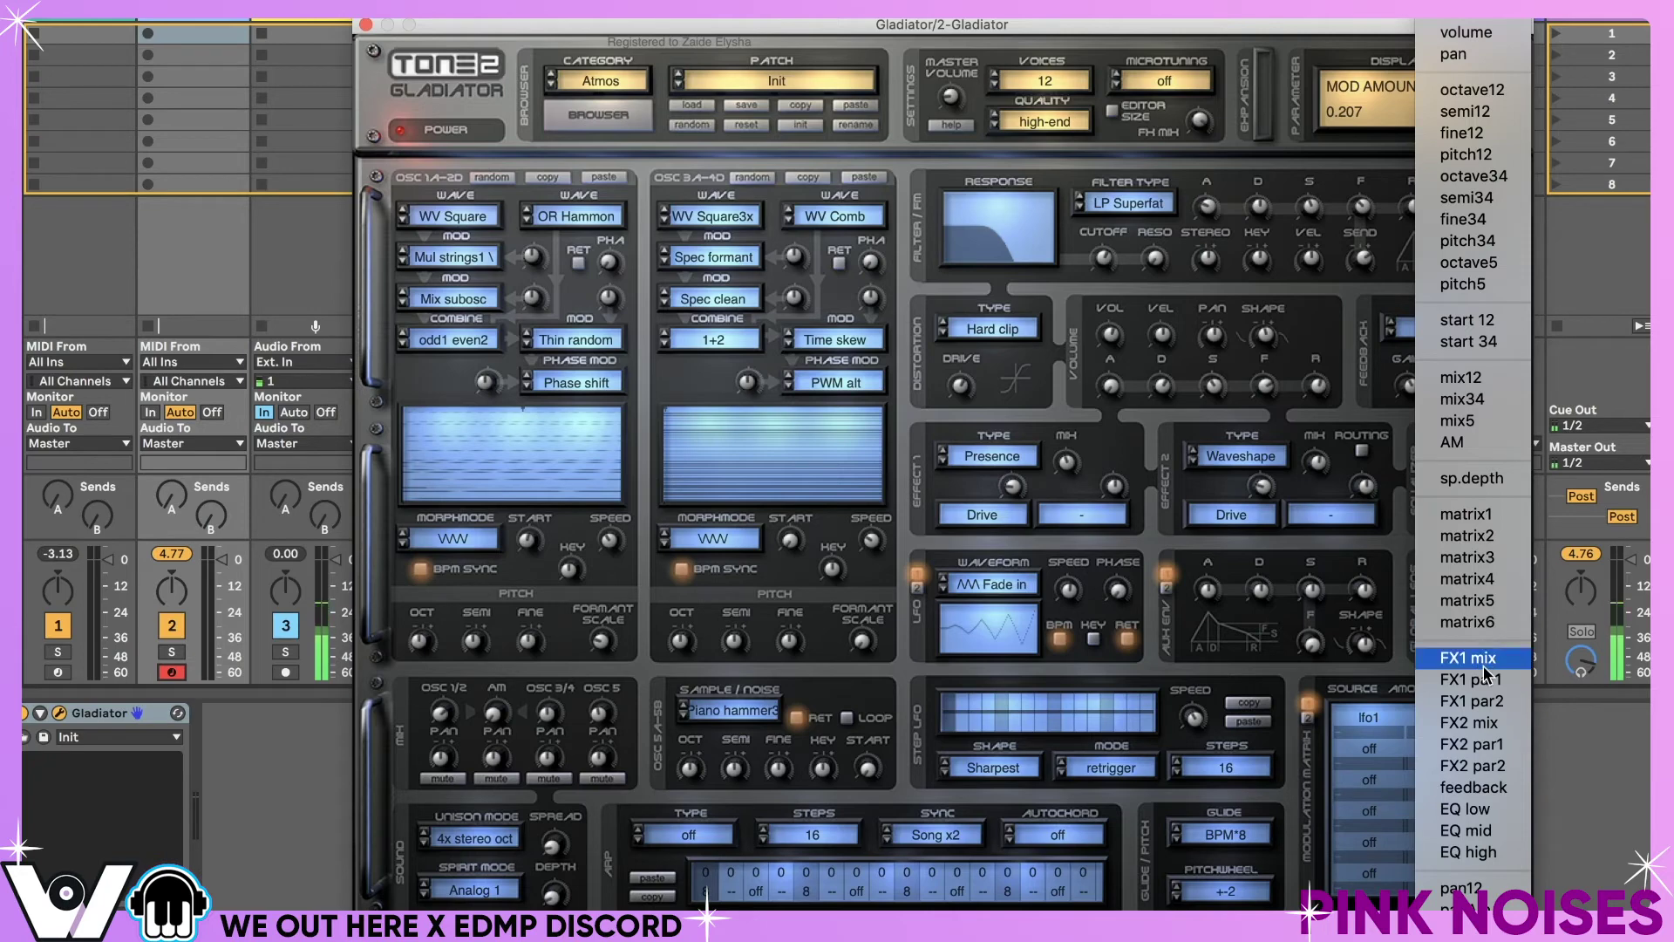
scroll(1487, 279, "up", 2)
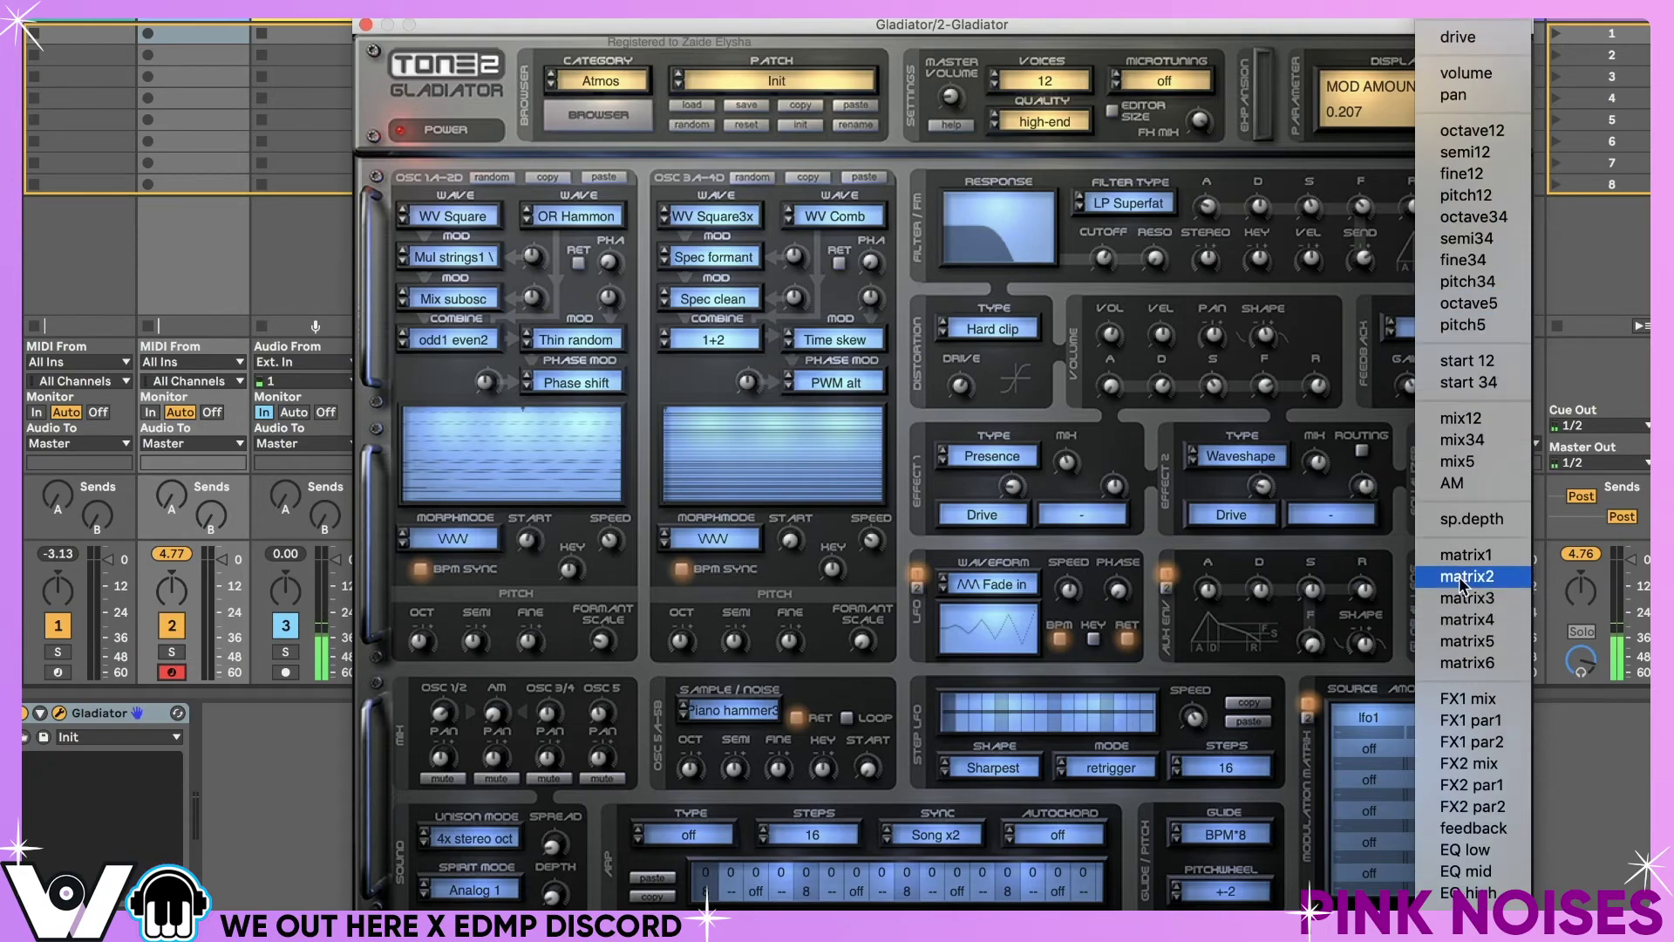
left_click(1469, 762)
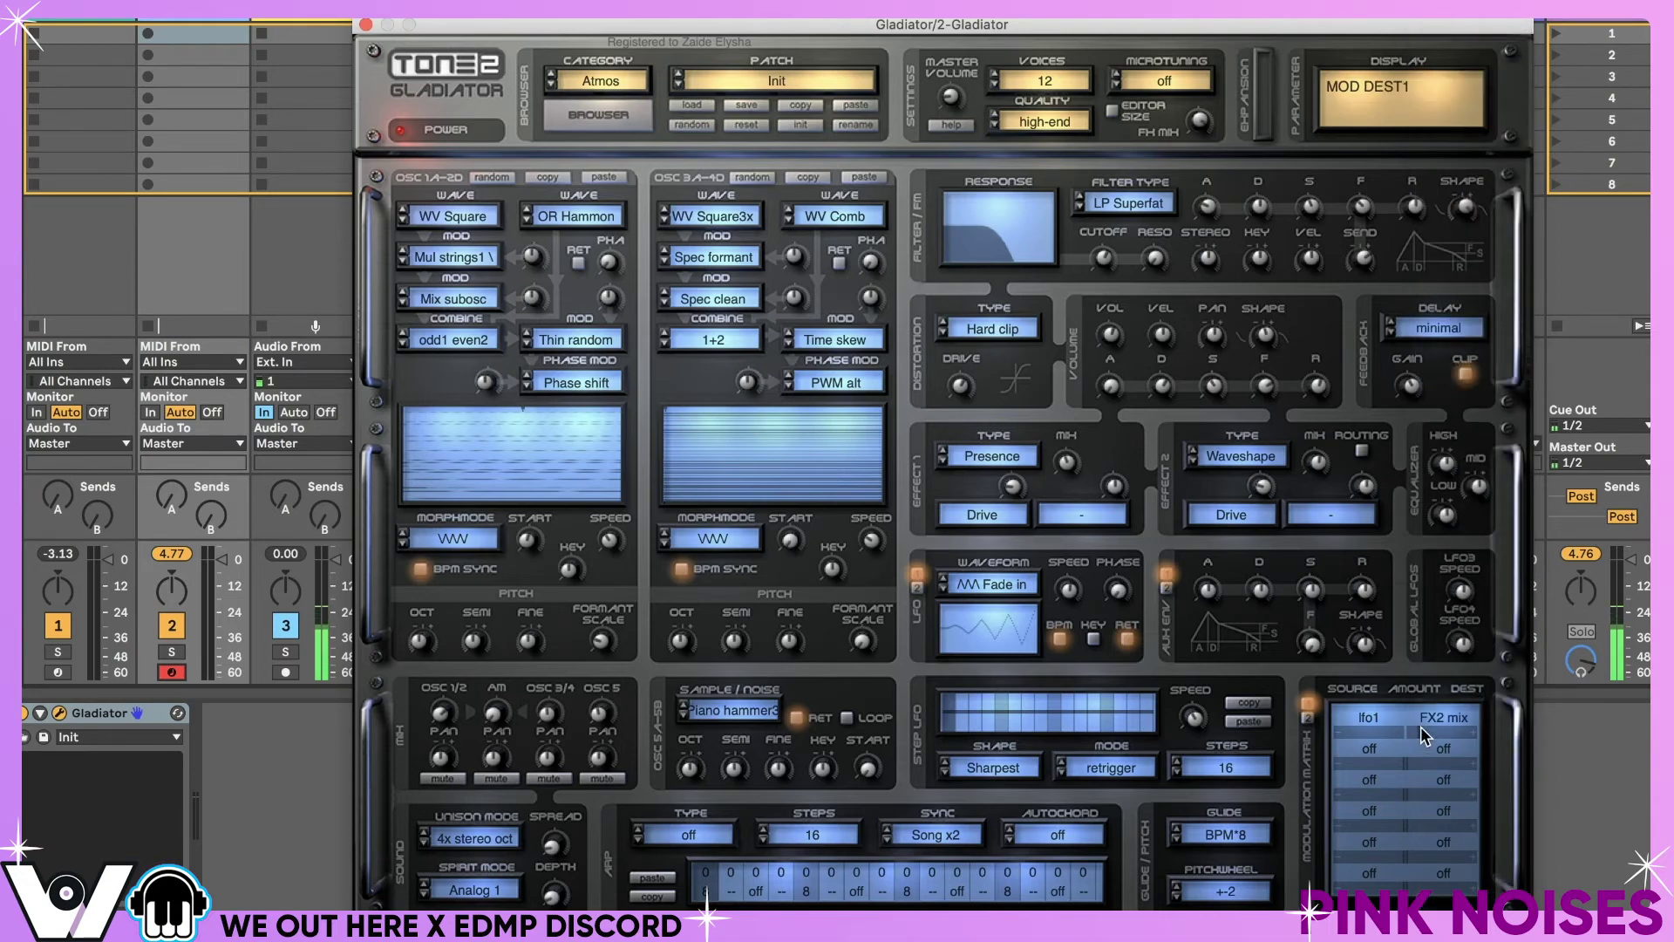
left_click_drag(1420, 725, 1453, 724)
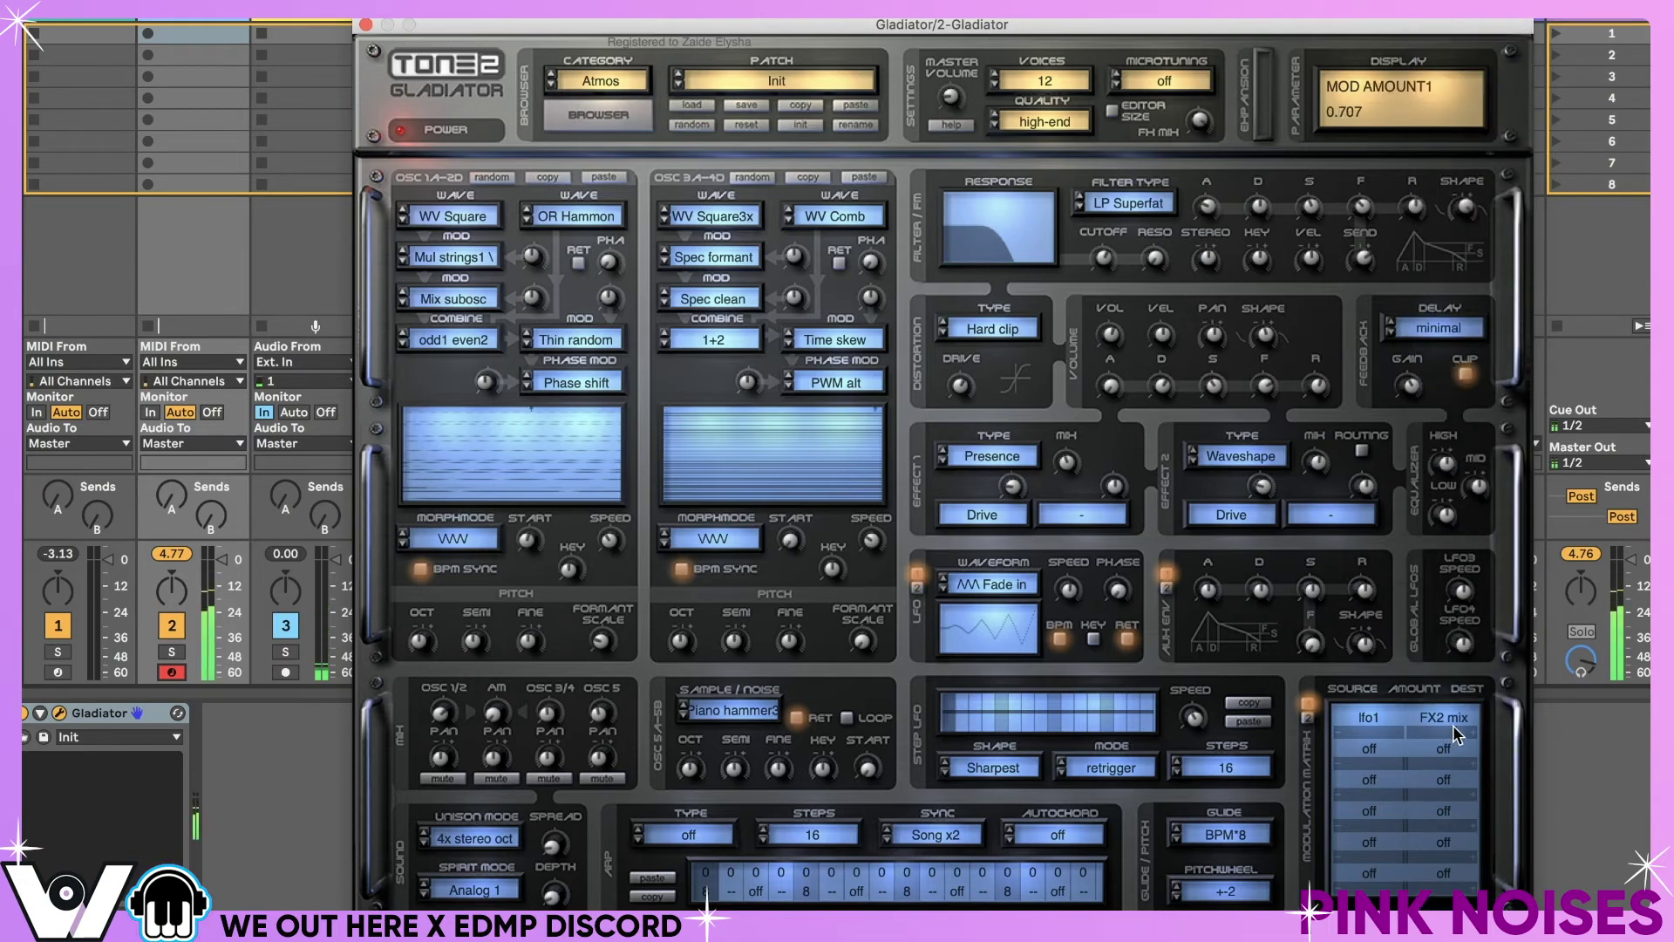
- Set effect 2's Waveshape drive to about 0.385 and the LFO 1 speed to BPM*2
left_click_drag(1262, 485, 1273, 454)
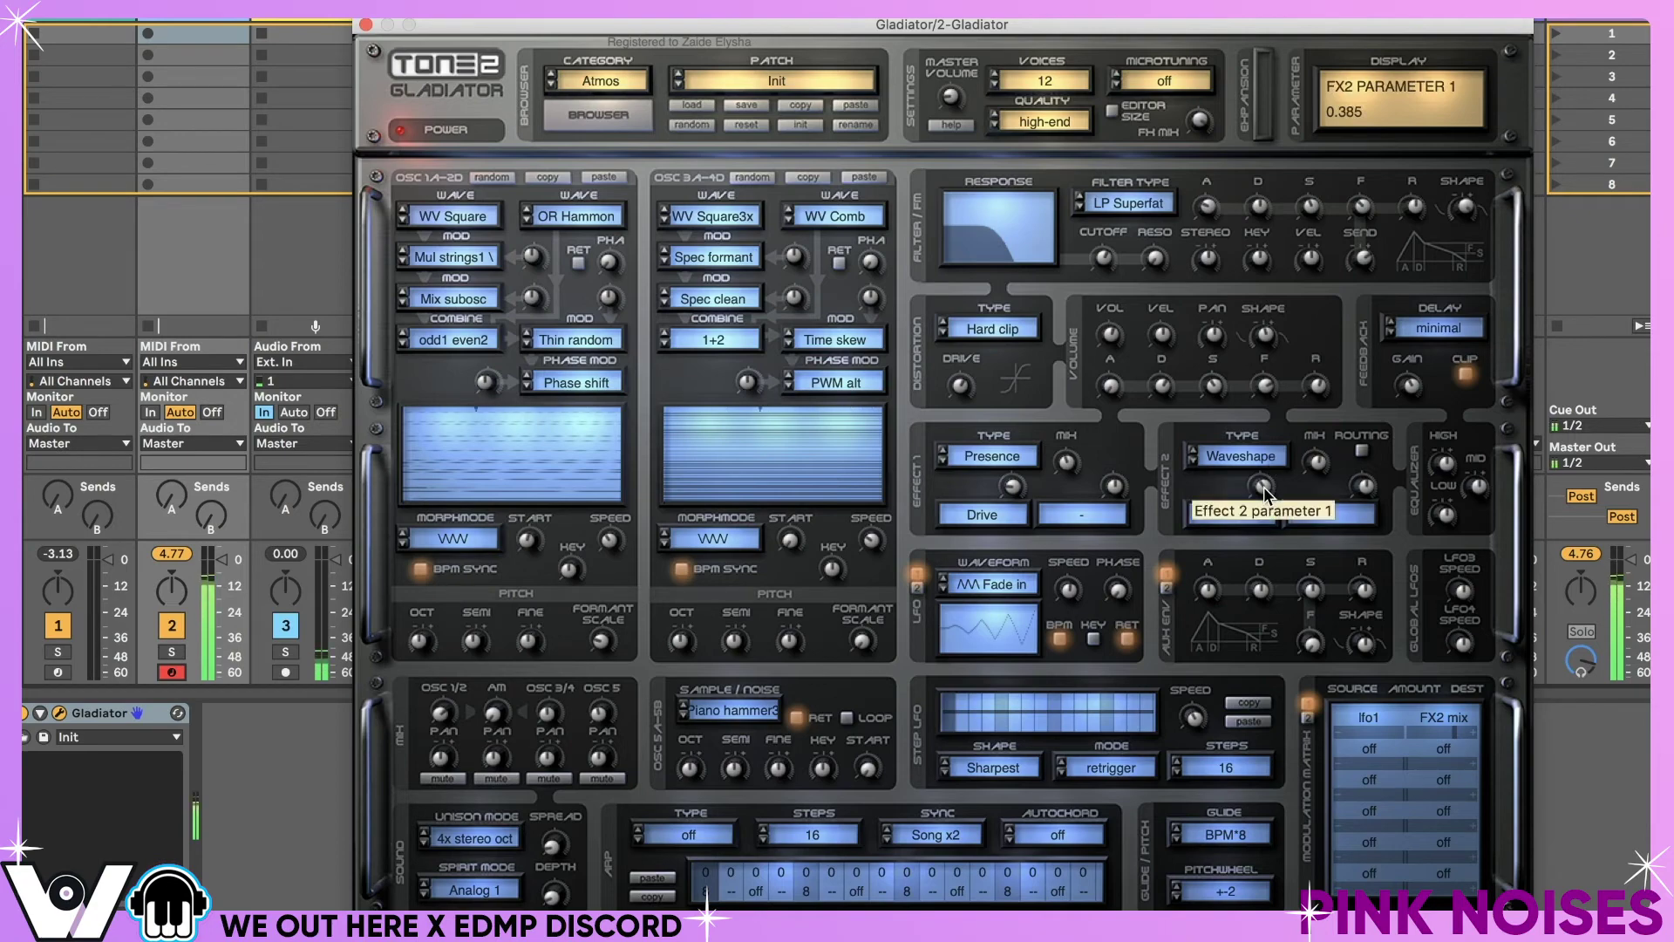
mouse_move(1071, 588)
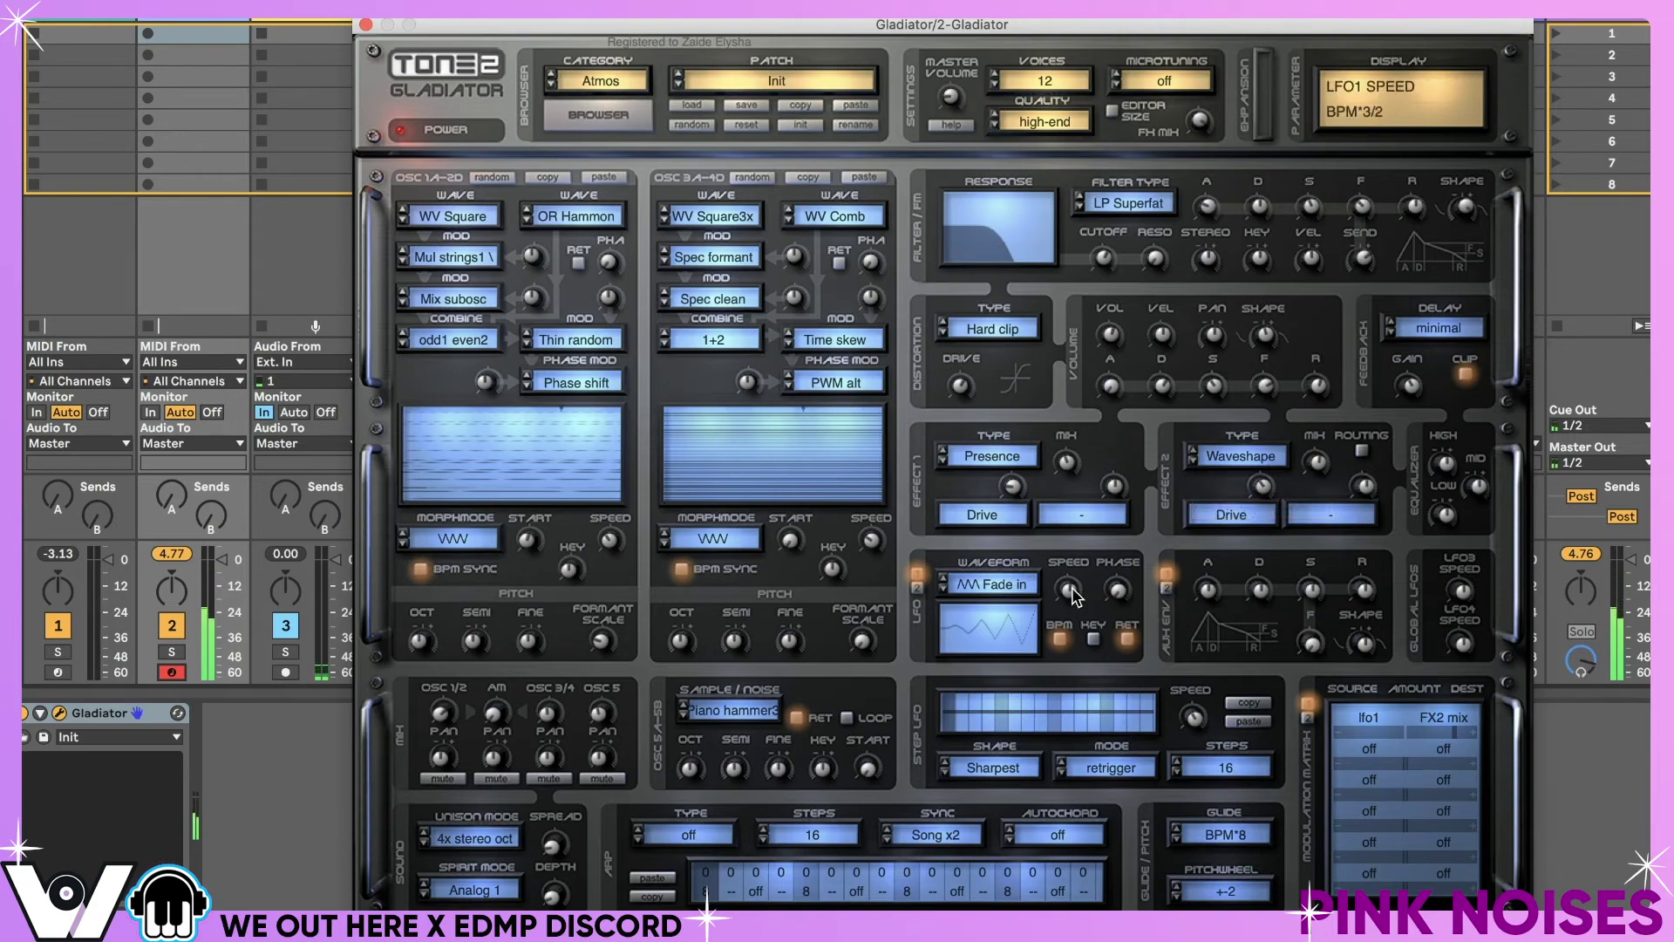
left_click_drag(1071, 588, 1090, 583)
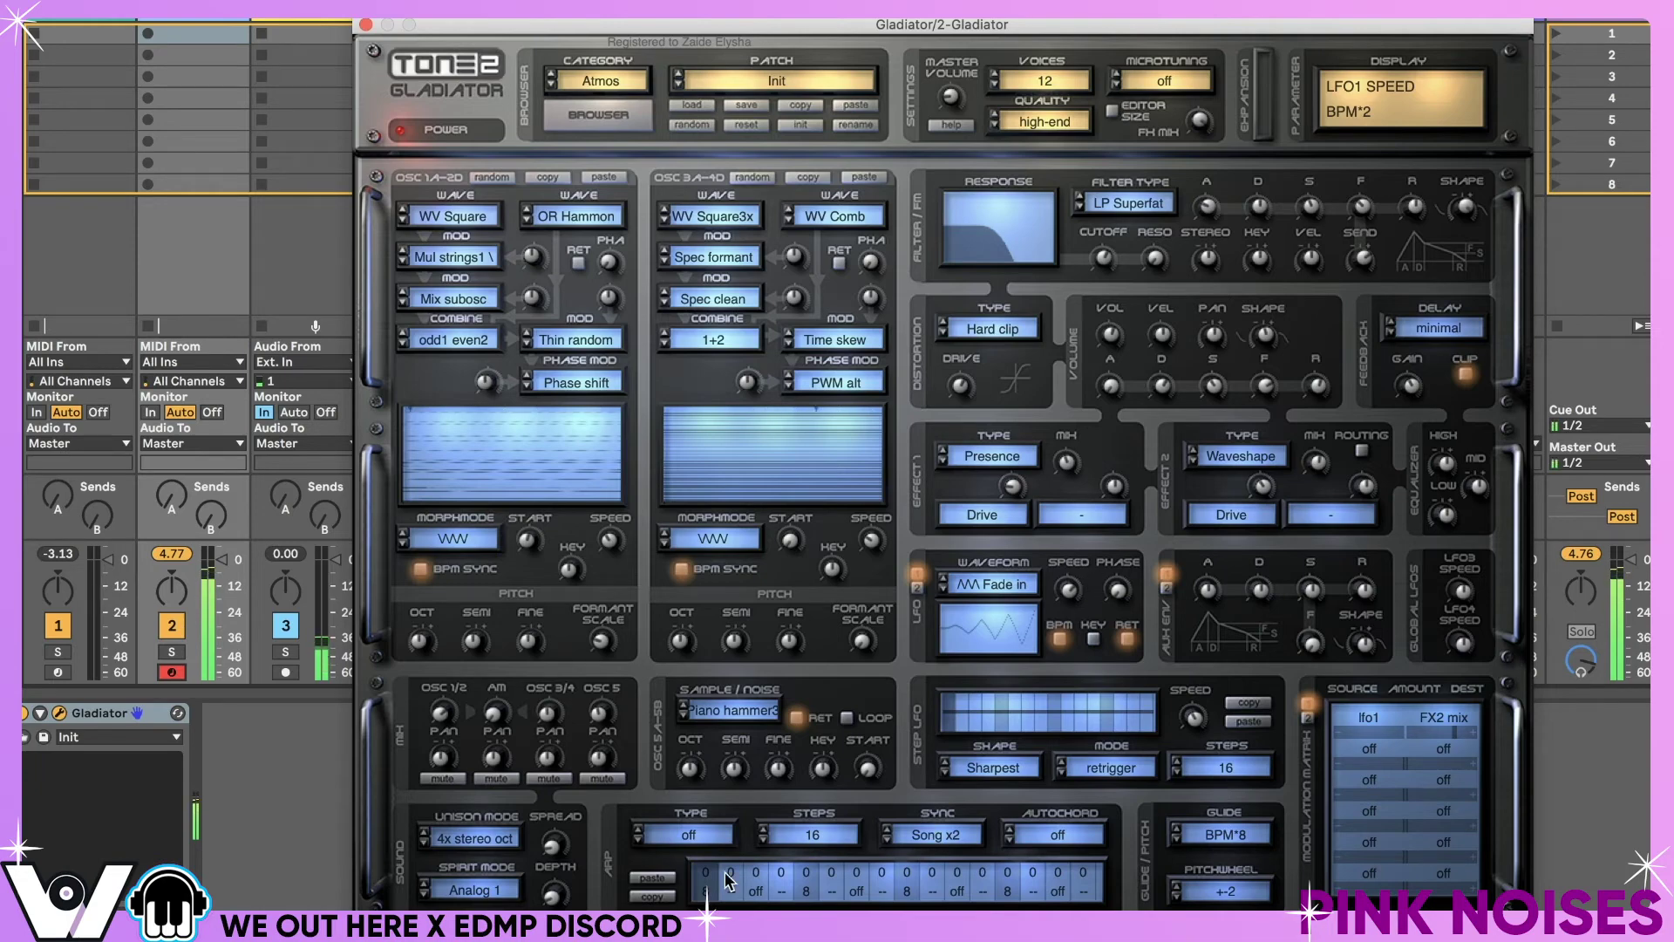
- Check the global LFO 3 speed and browse the modulation sources available for the second matrix slot
left_click_drag(559, 887, 560, 839)
left_click(557, 848)
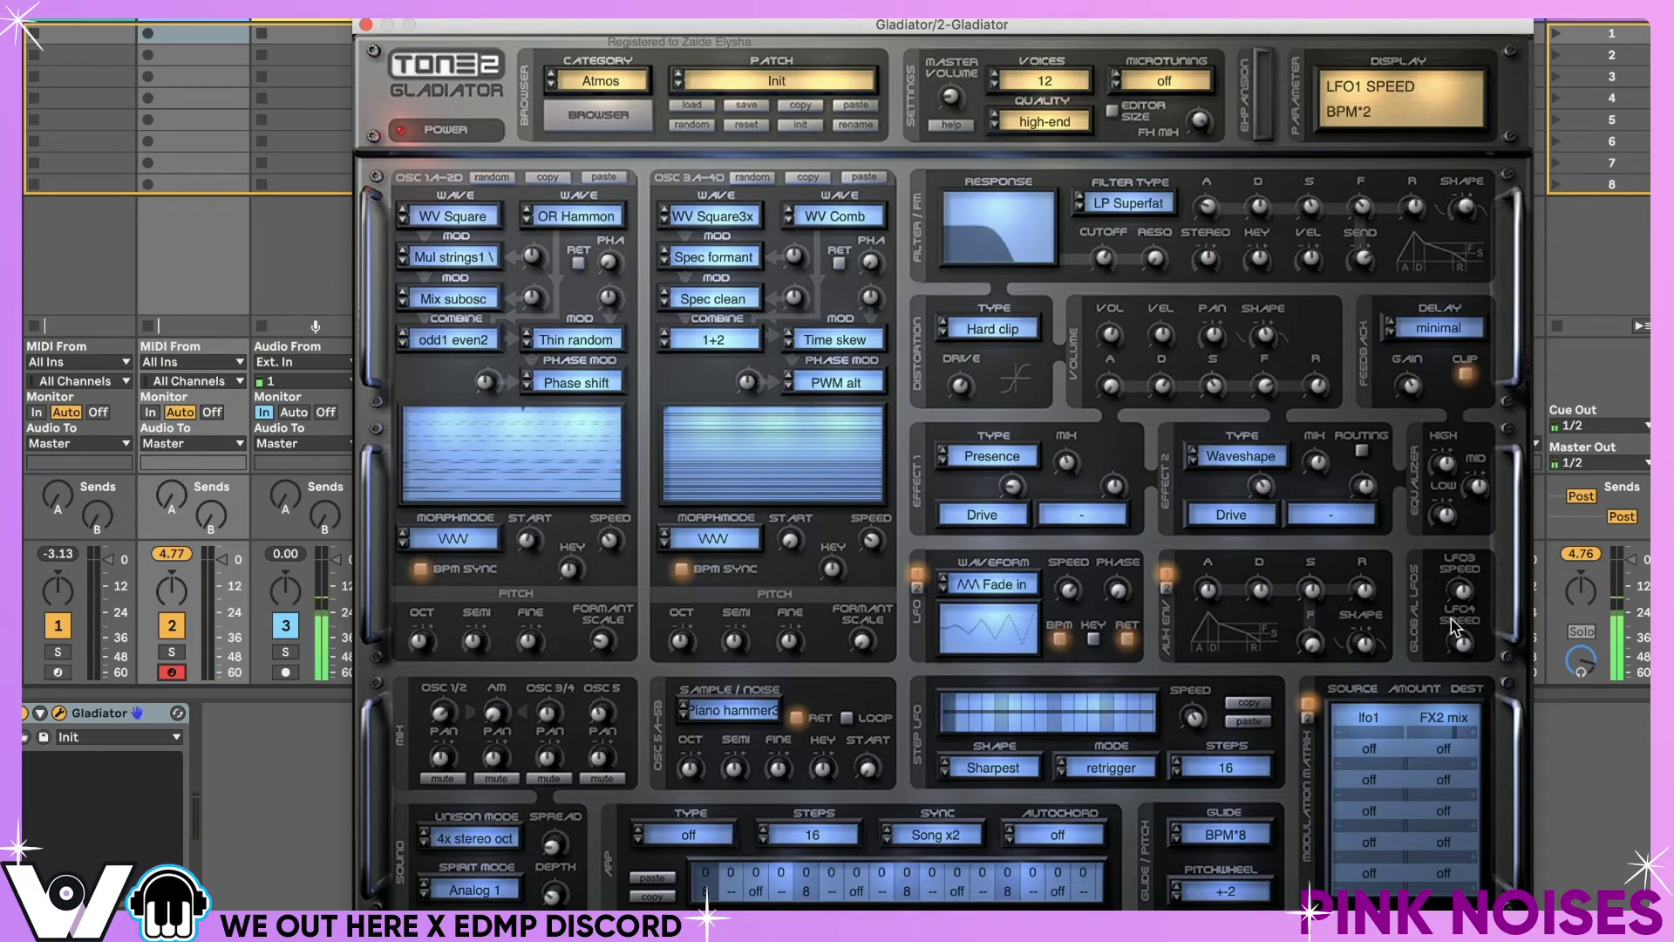
left_click_drag(1462, 595, 1465, 603)
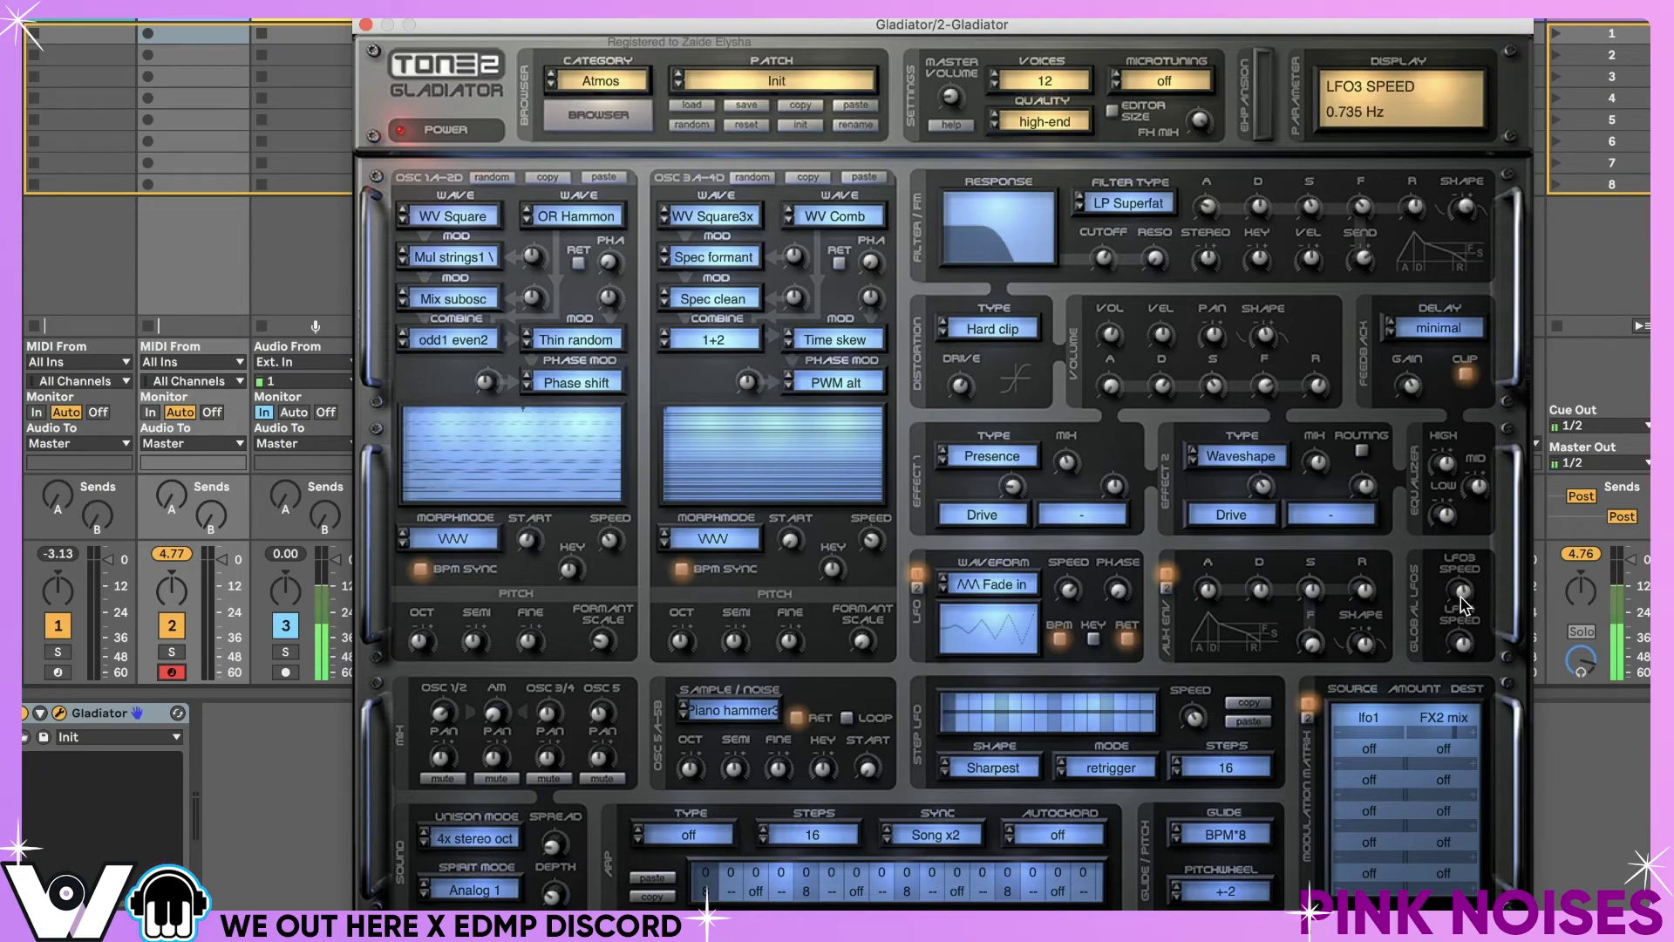
left_click(1373, 746)
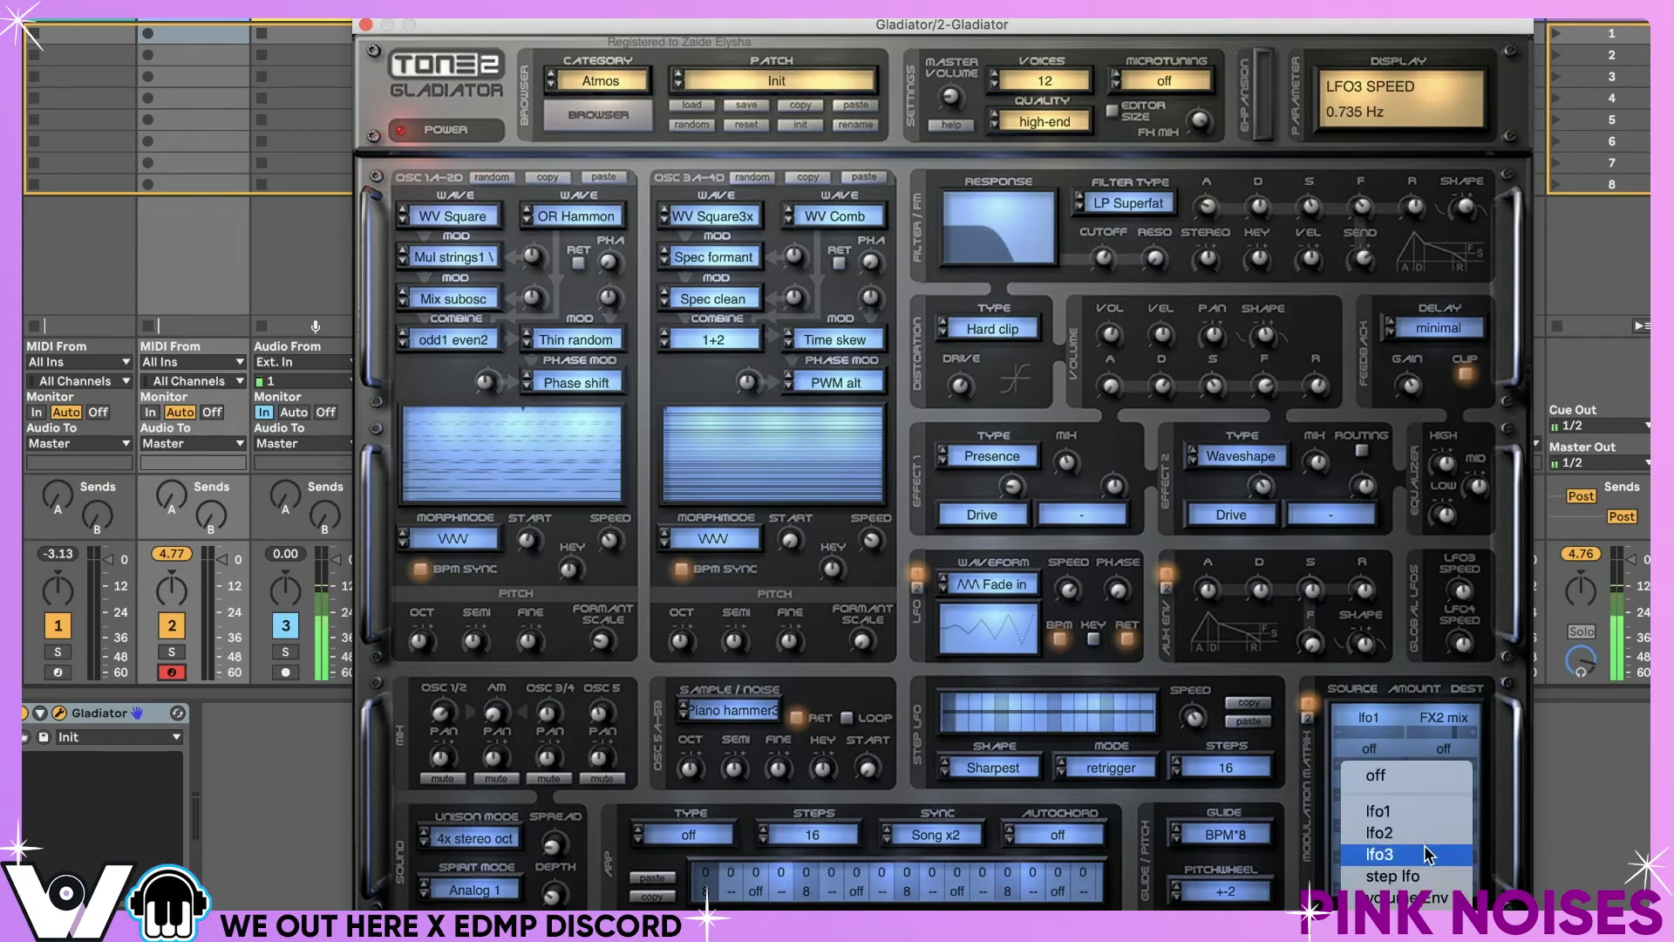
scroll(1427, 850, "down", 10)
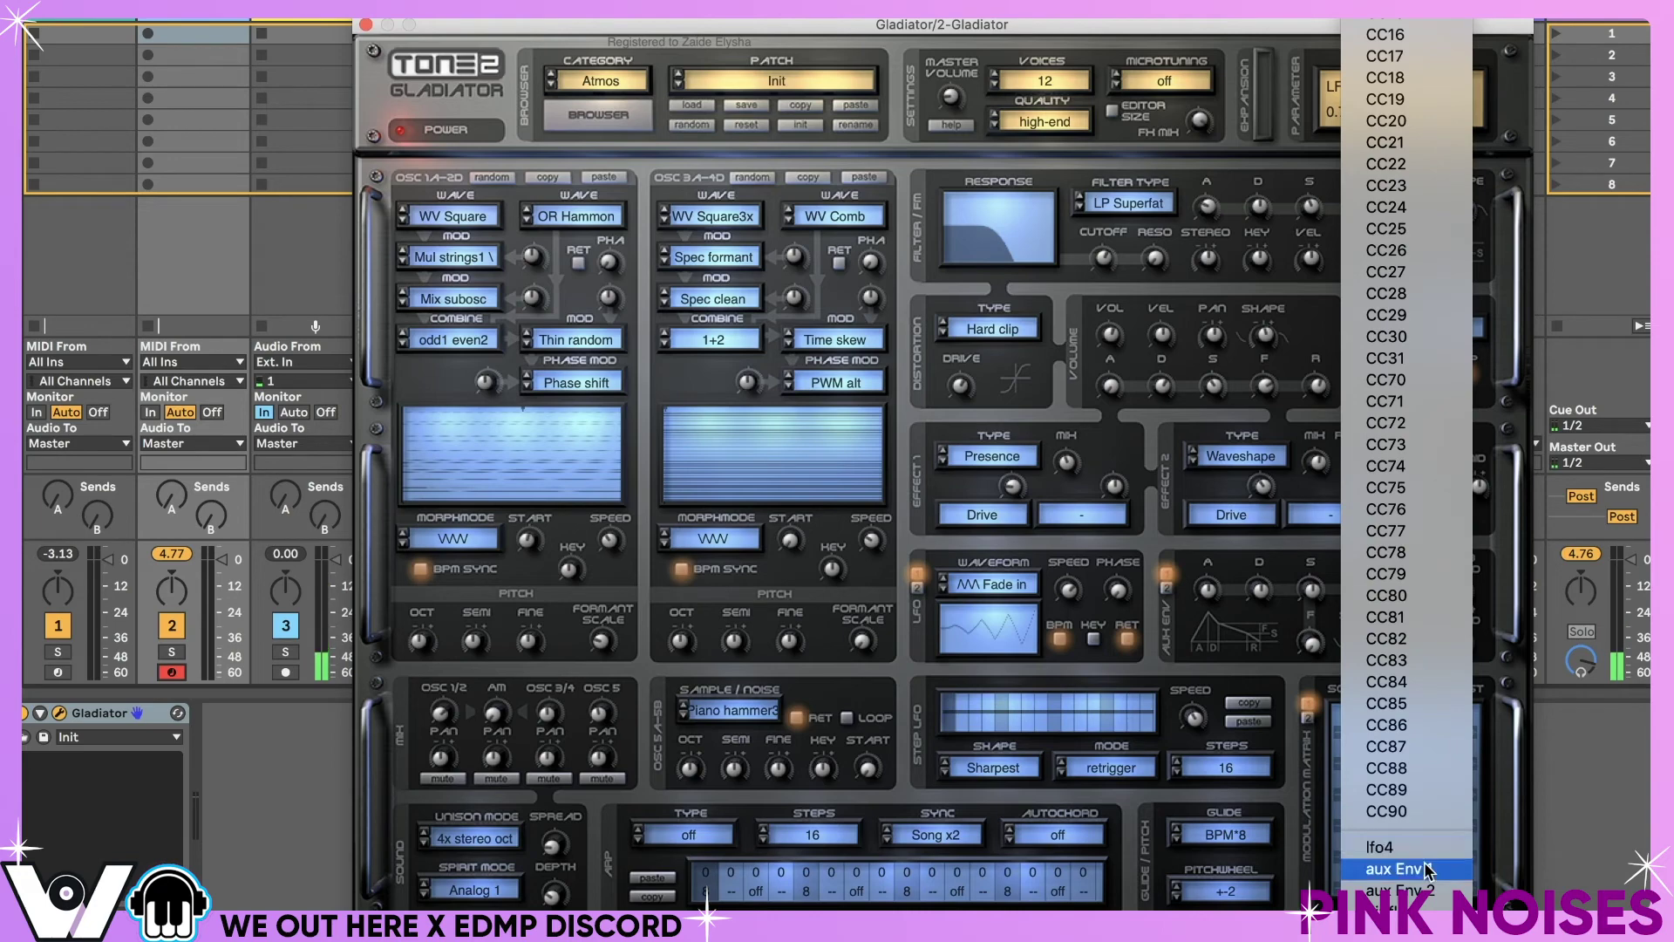
scroll(1424, 646, "up", 10)
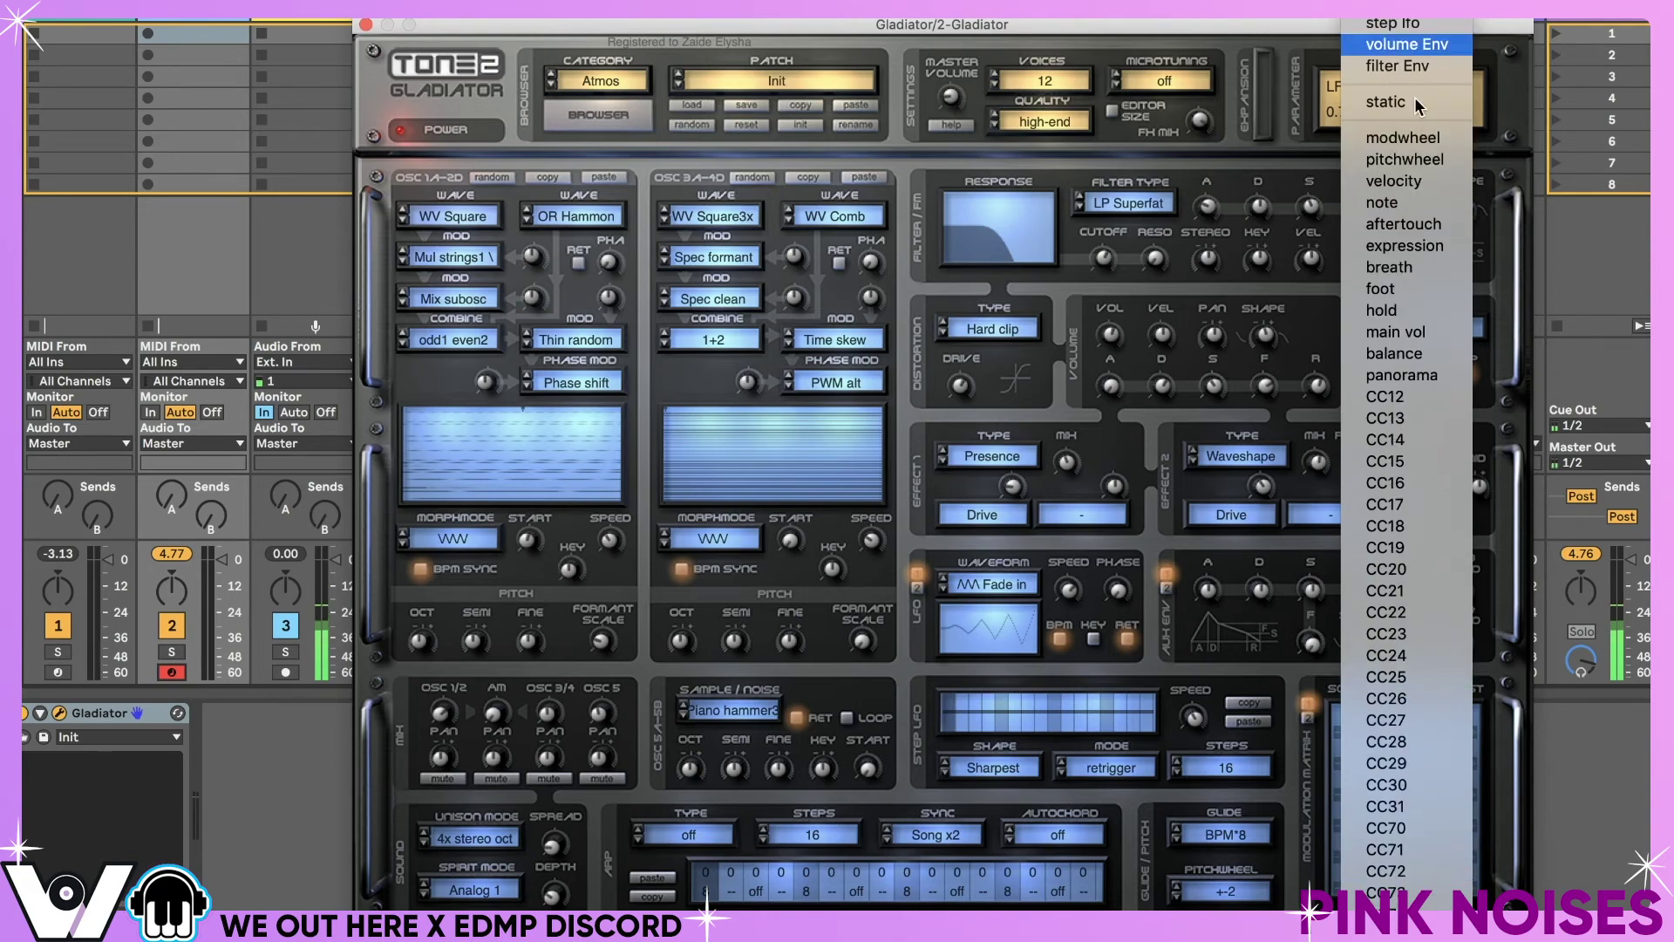
left_click(1298, 569)
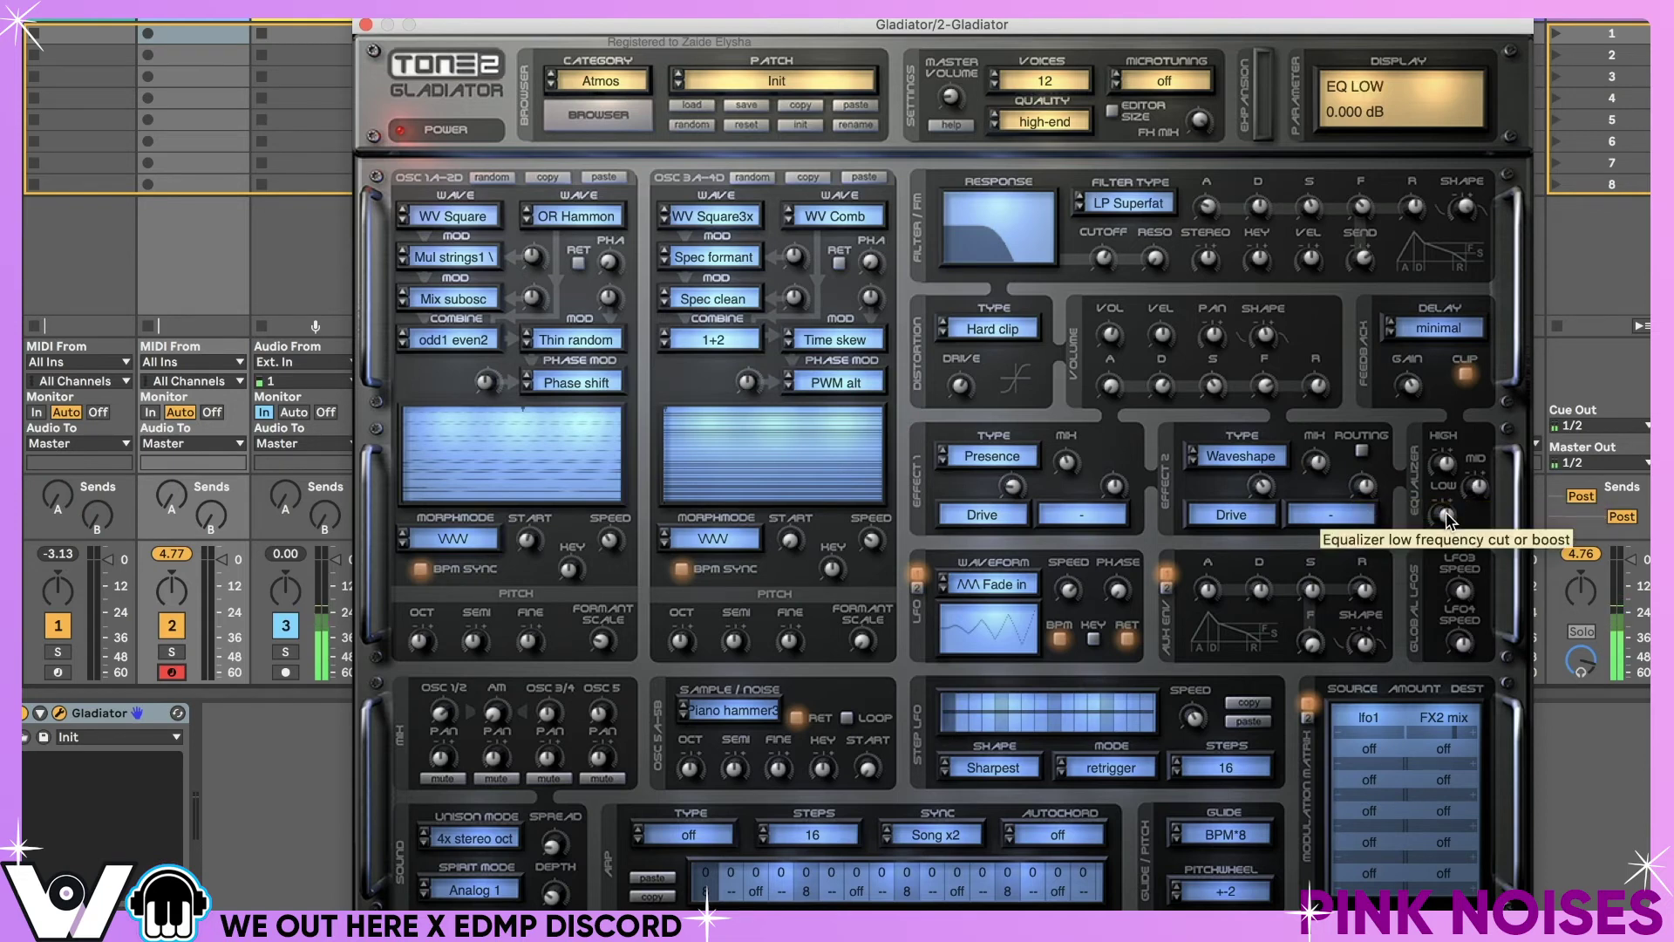
- Examine the equalizer bands, the second page of modulation matrix slots and the list of modulation destinations
mouse_move(1447, 513)
left_mouse_down()
mouse_move(1442, 539)
mouse_move(1451, 515)
left_mouse_up()
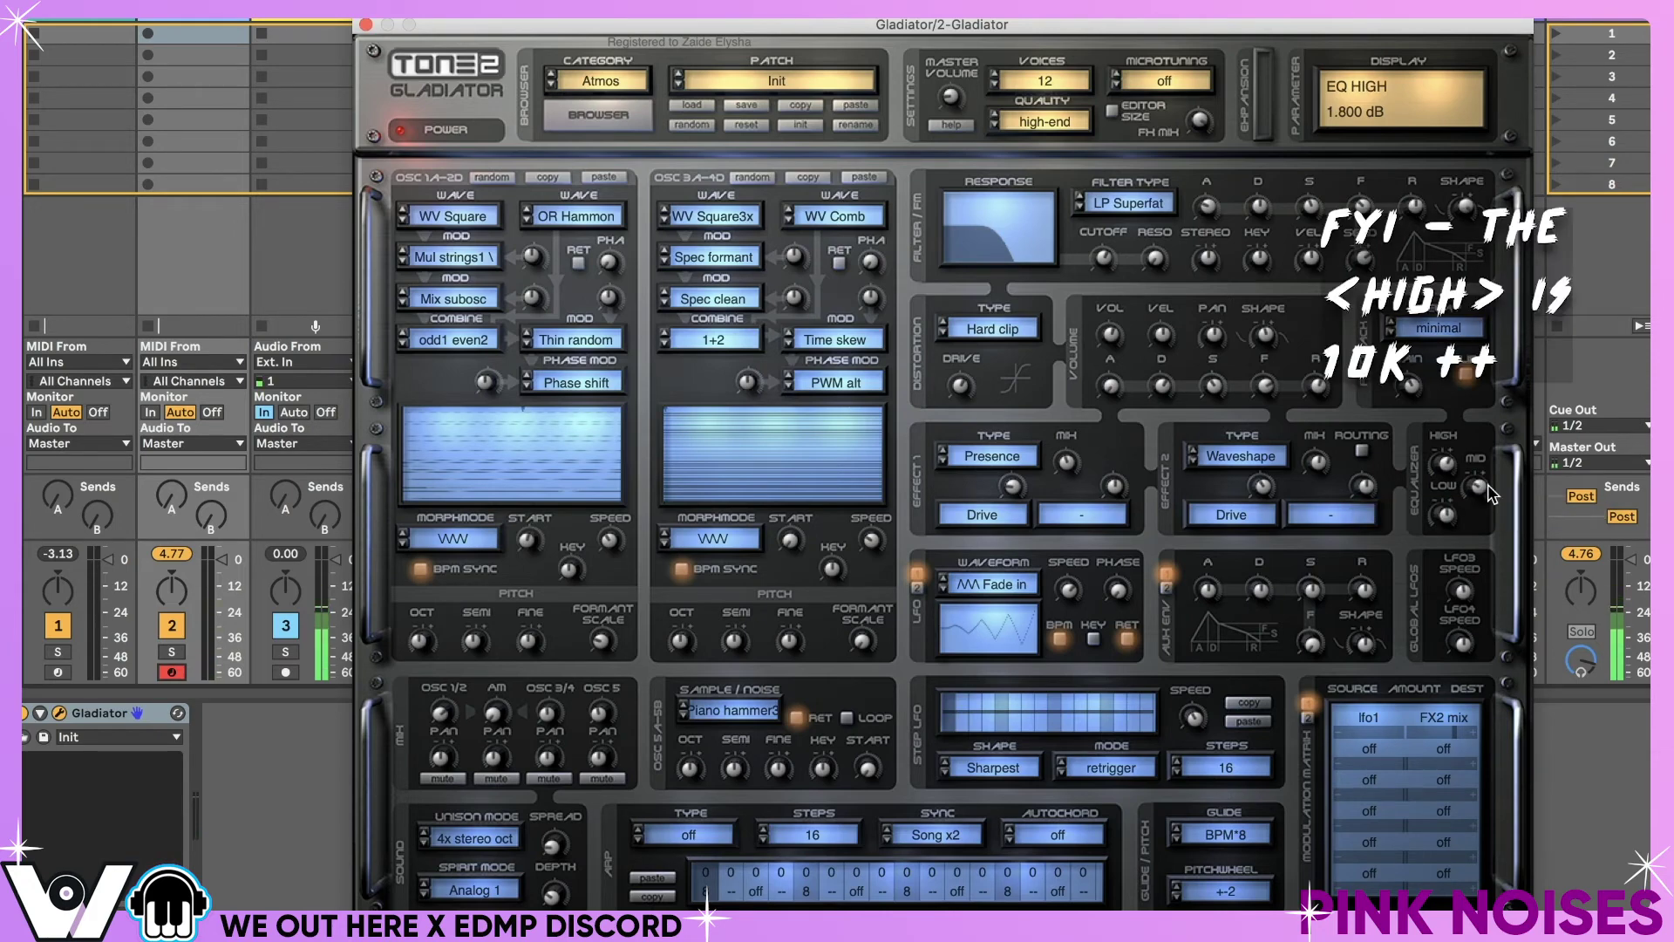
left_click(1310, 719)
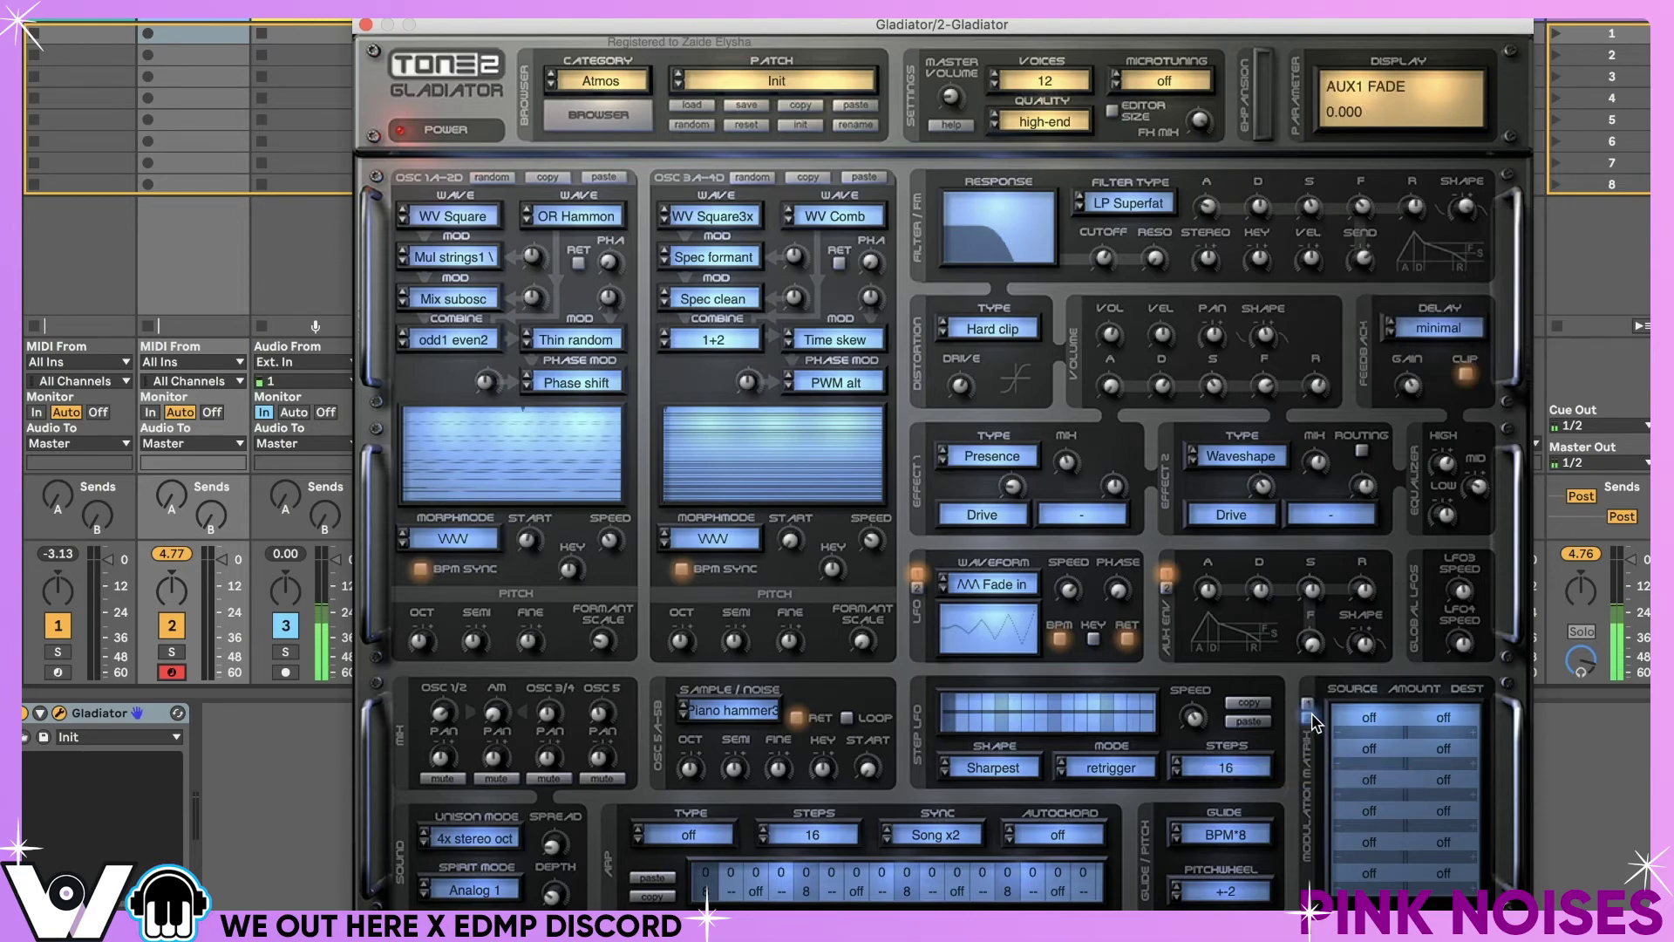
left_click(1308, 705)
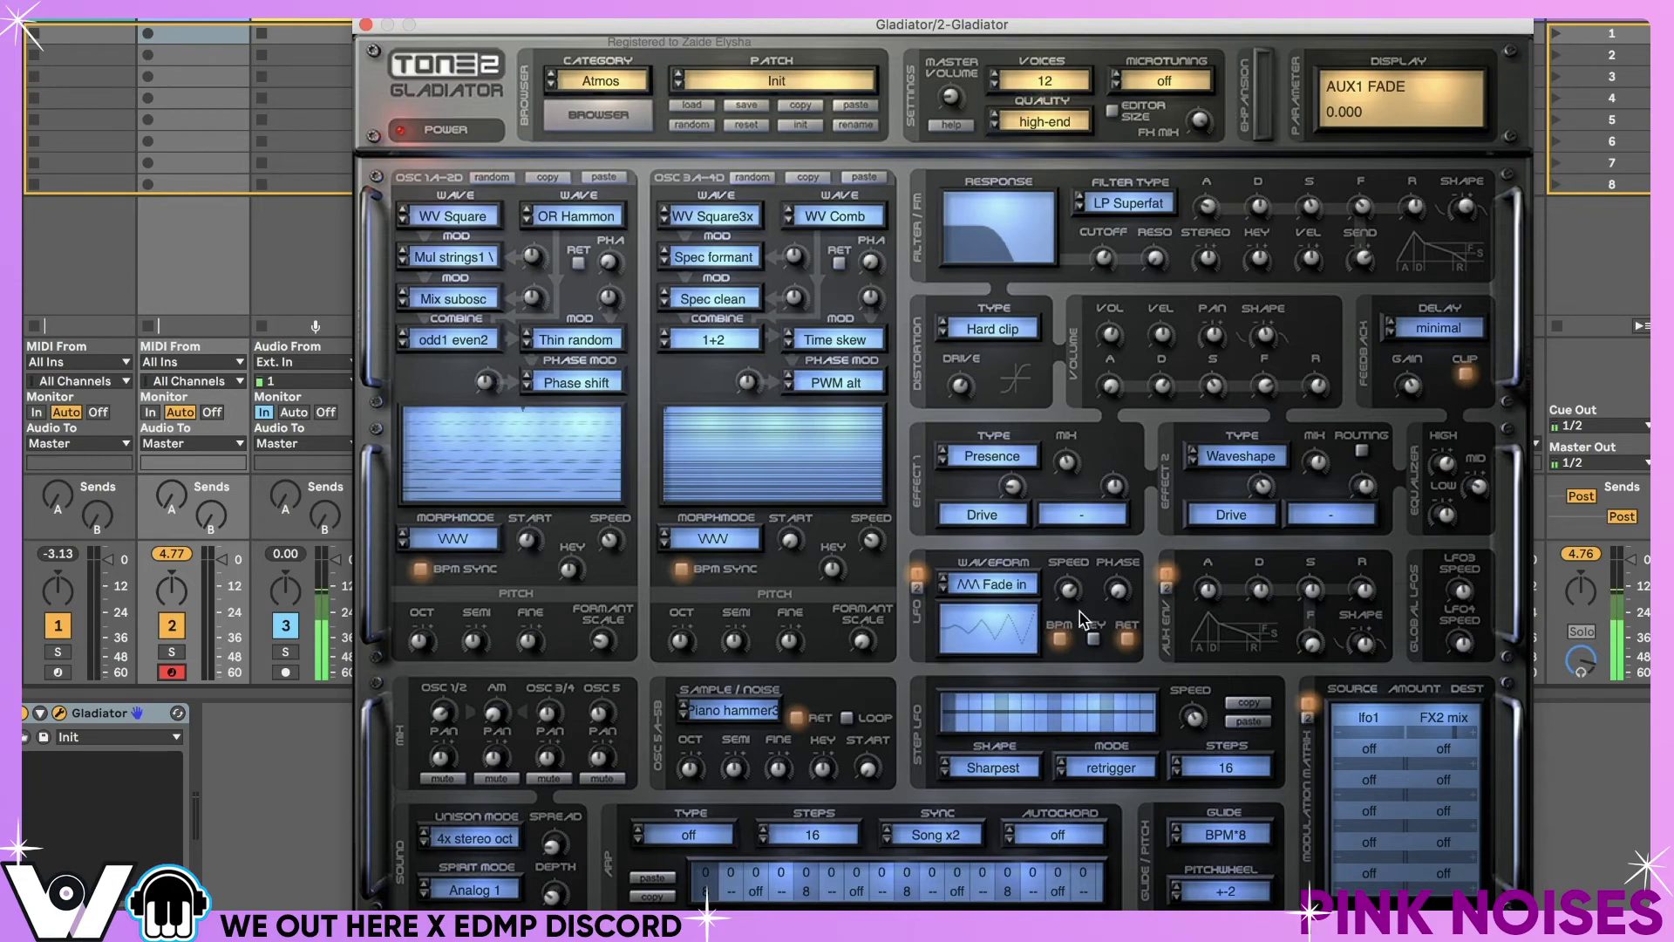
left_click(1443, 757)
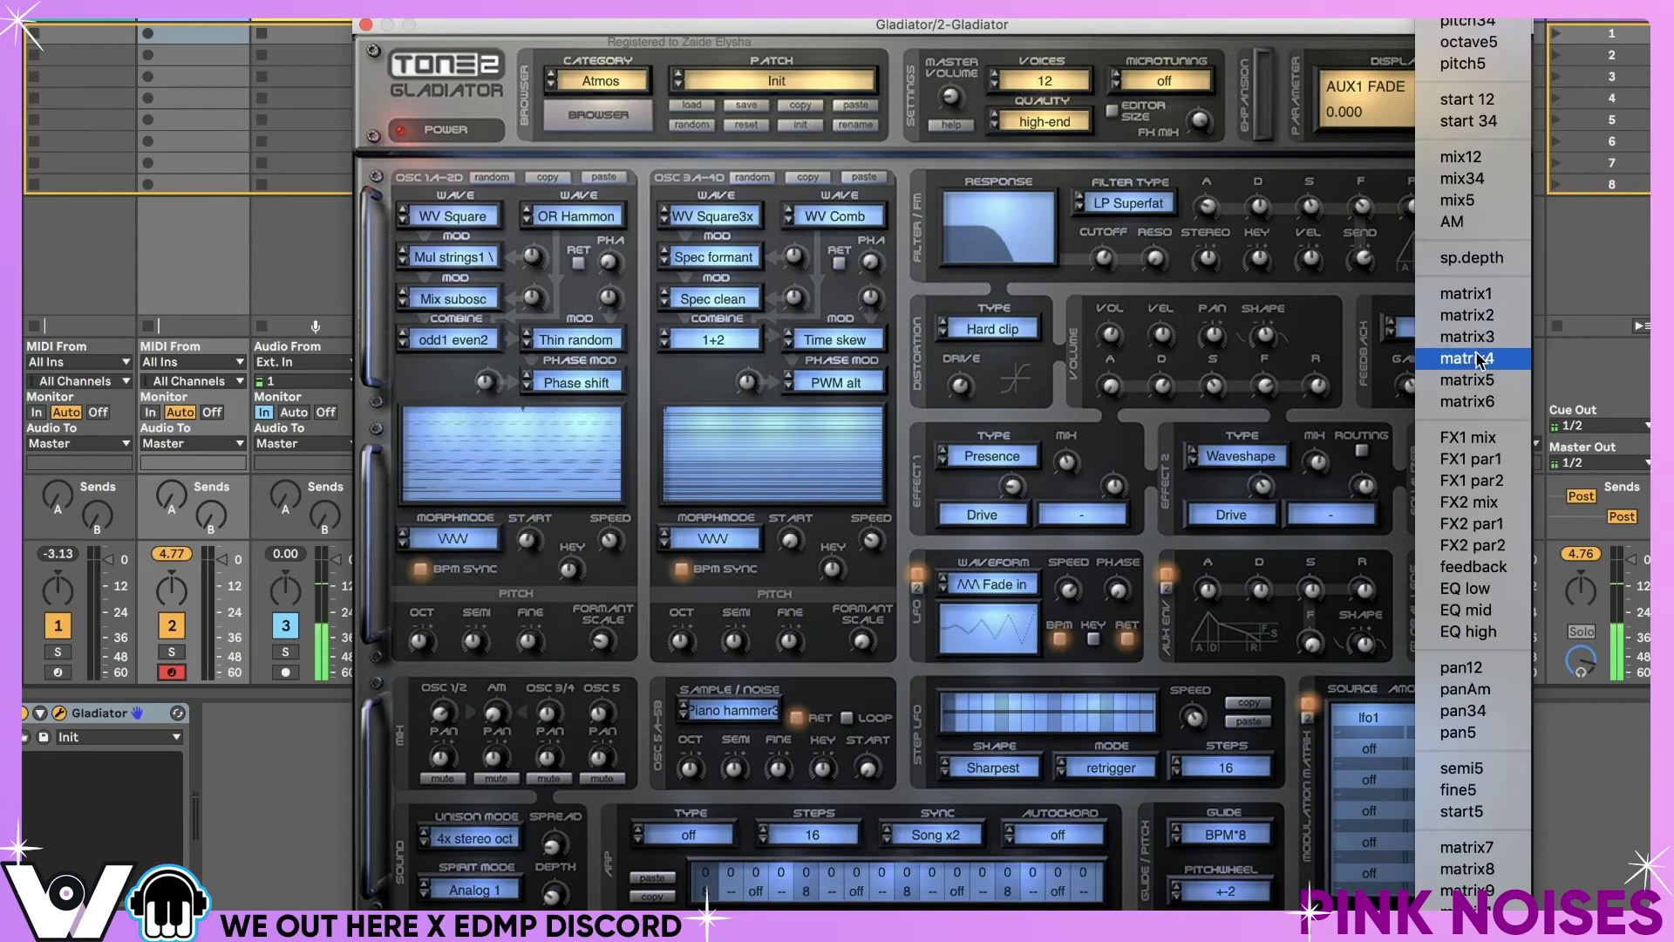
left_click(1353, 800)
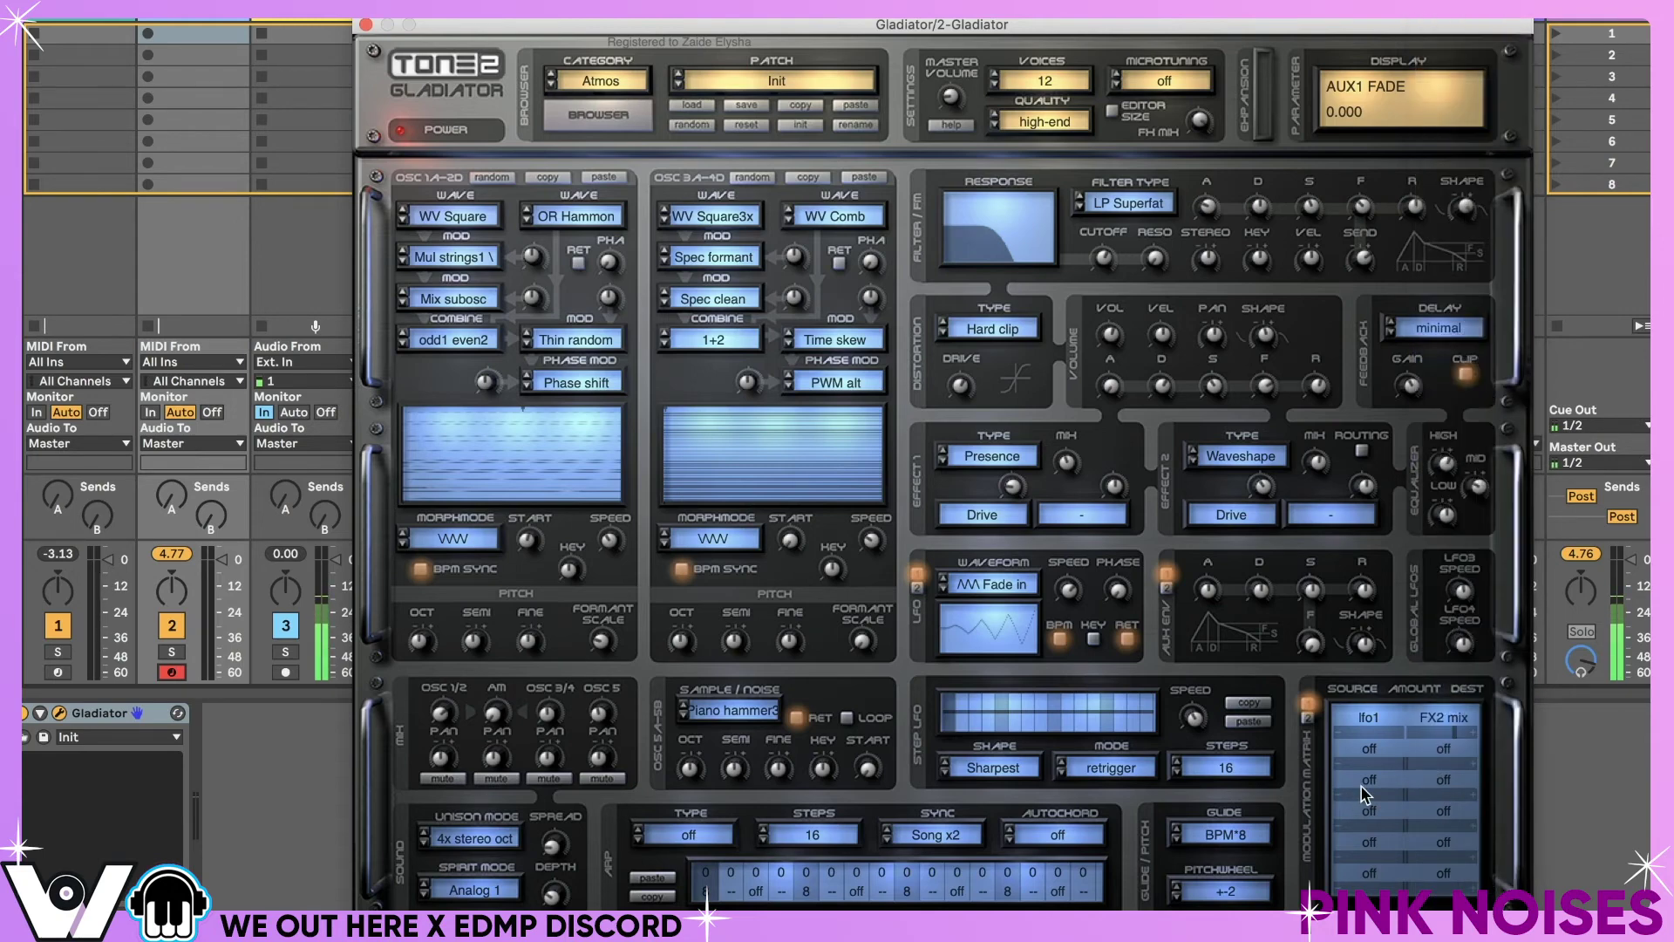
- Route LFO 2 to the filter cutoff in the second matrix slot at about 0.379 and enable LFO 2's BPM sync and retrigger
left_click(919, 588)
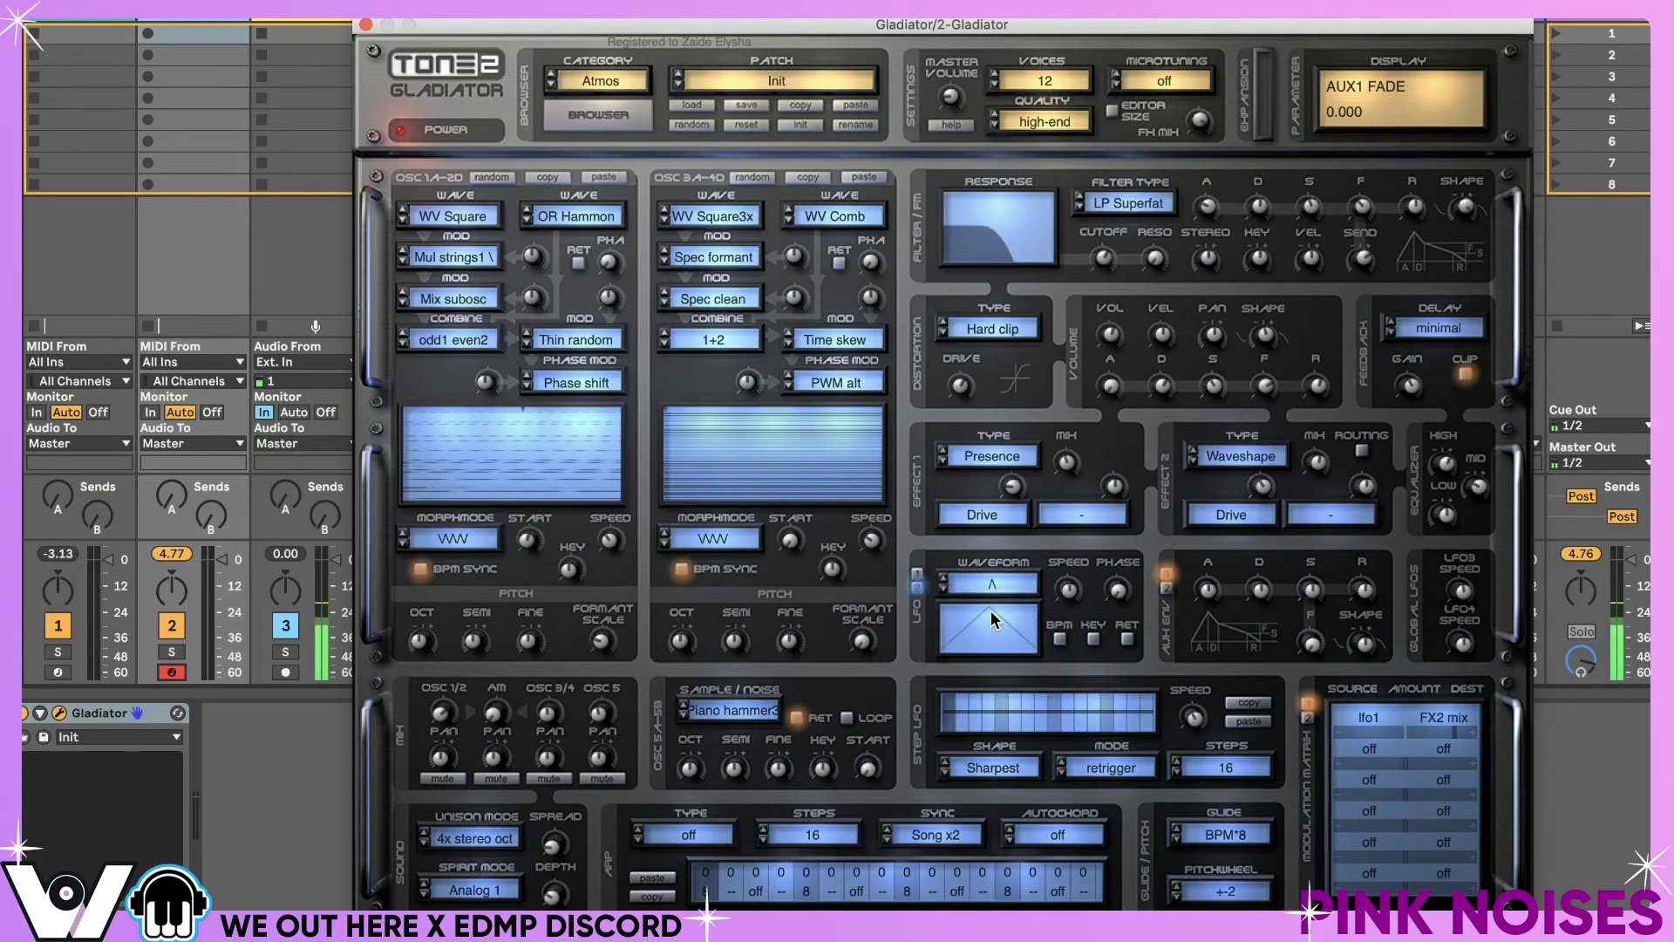
left_click(1369, 779)
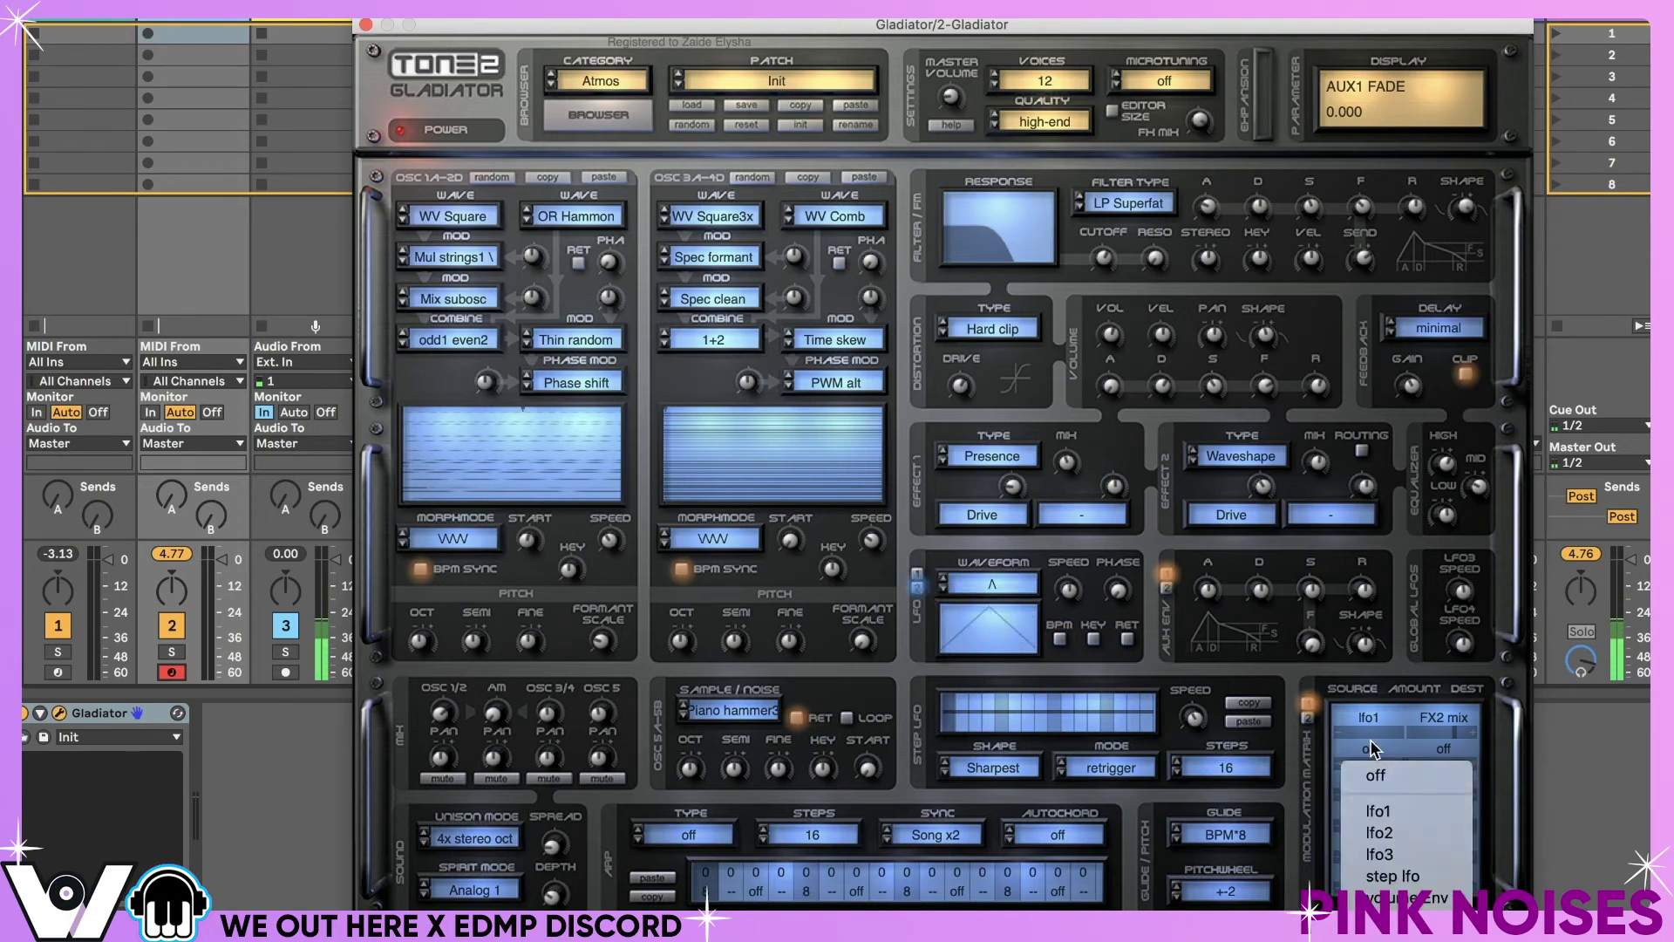
left_click(1414, 833)
left_click(1439, 755)
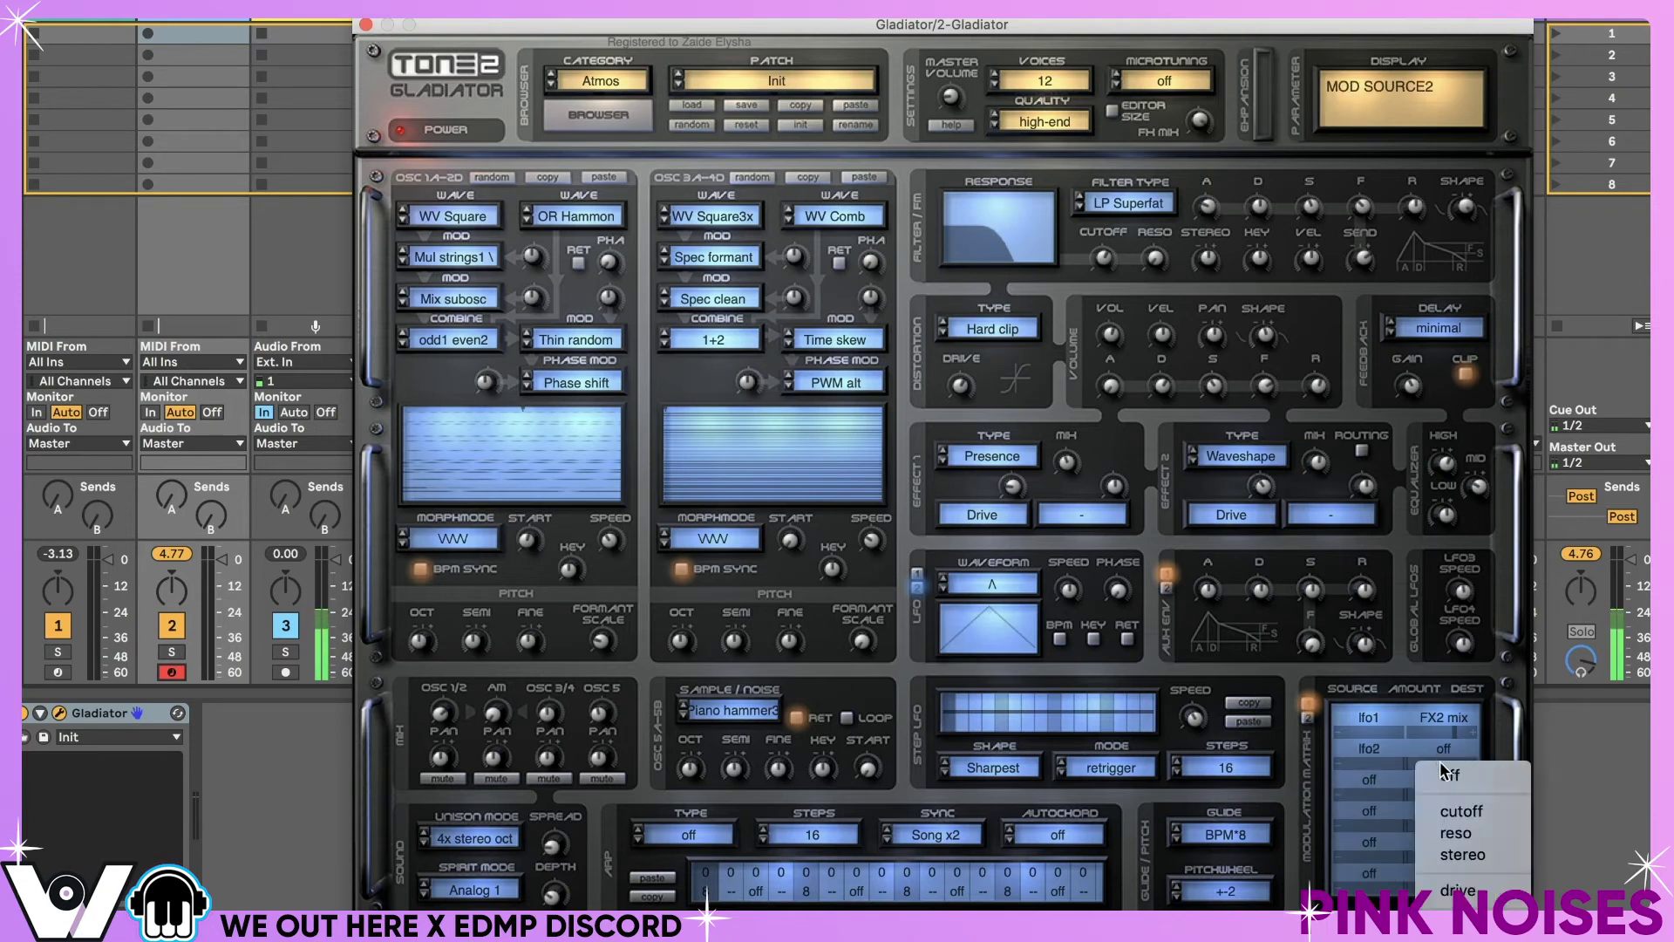
left_click(1448, 814)
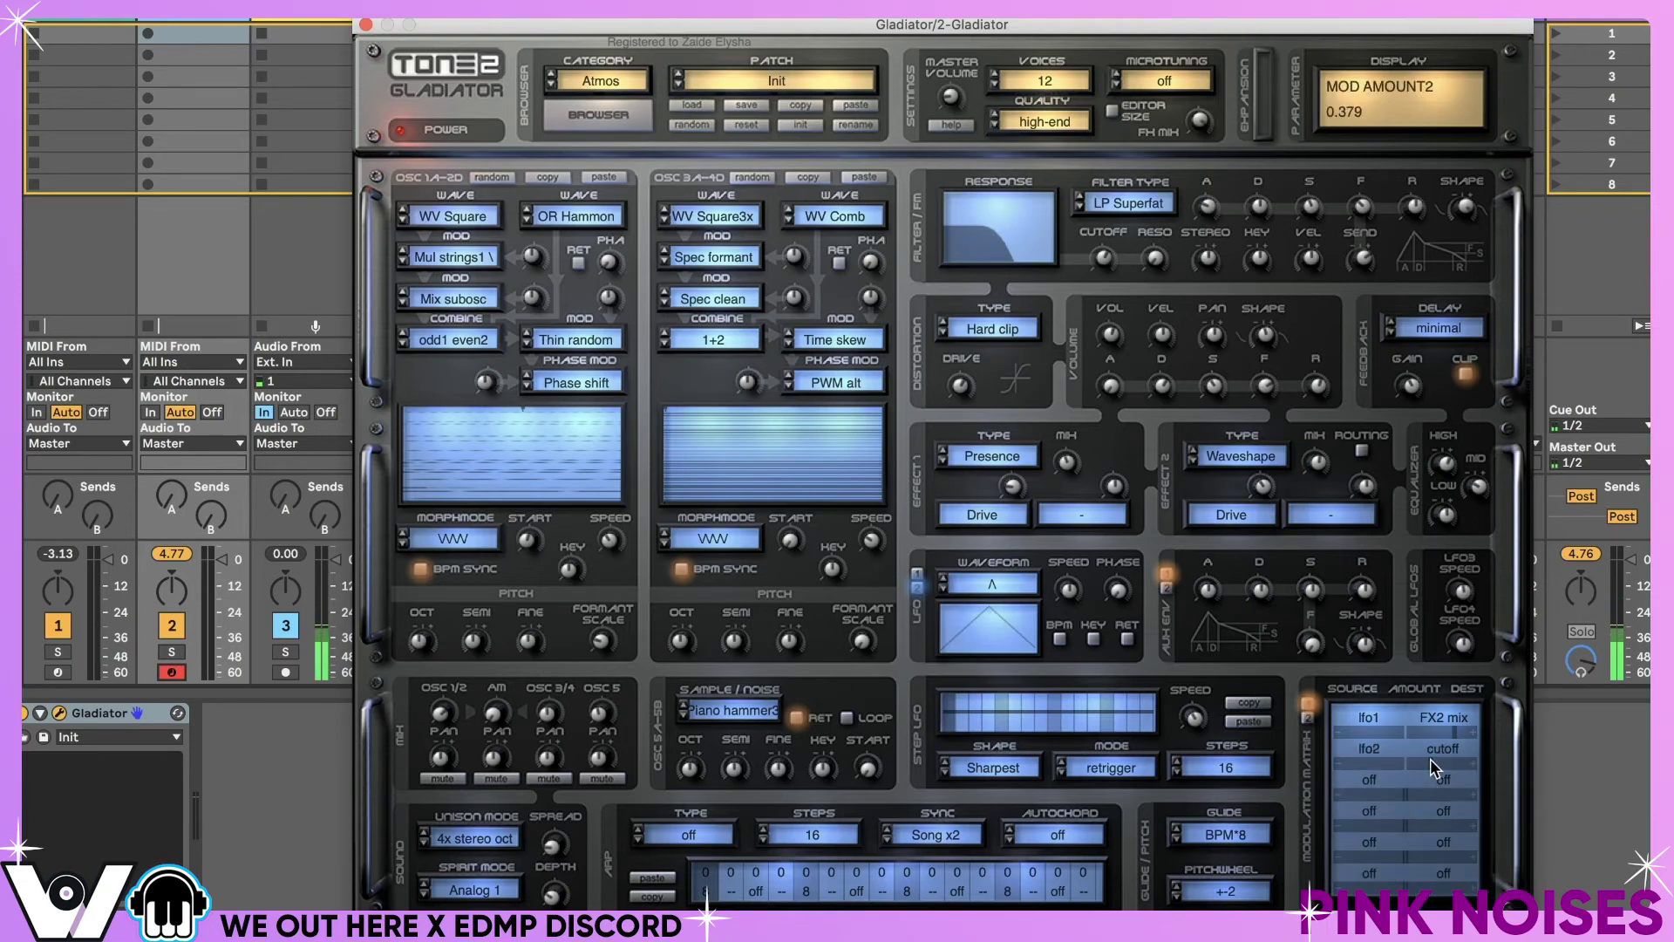
left_click(1128, 639)
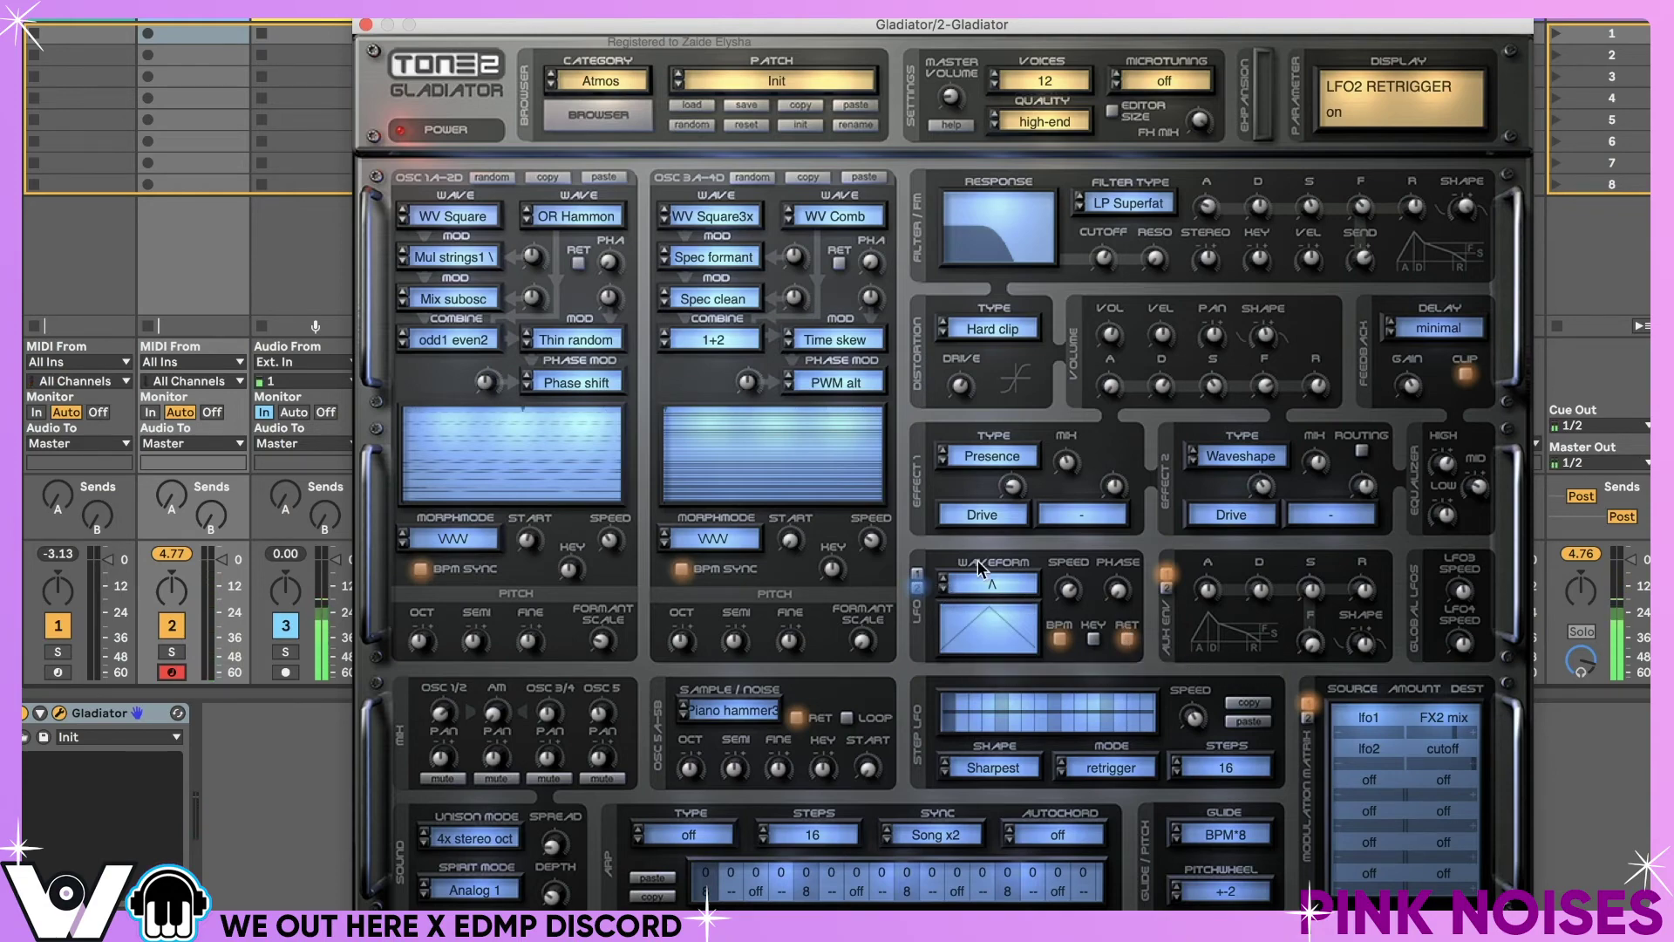
- Use LFO 1 to modulate matrix2 in the third matrix slot with an amount of about 0.879
left_click(918, 574)
left_click(1380, 779)
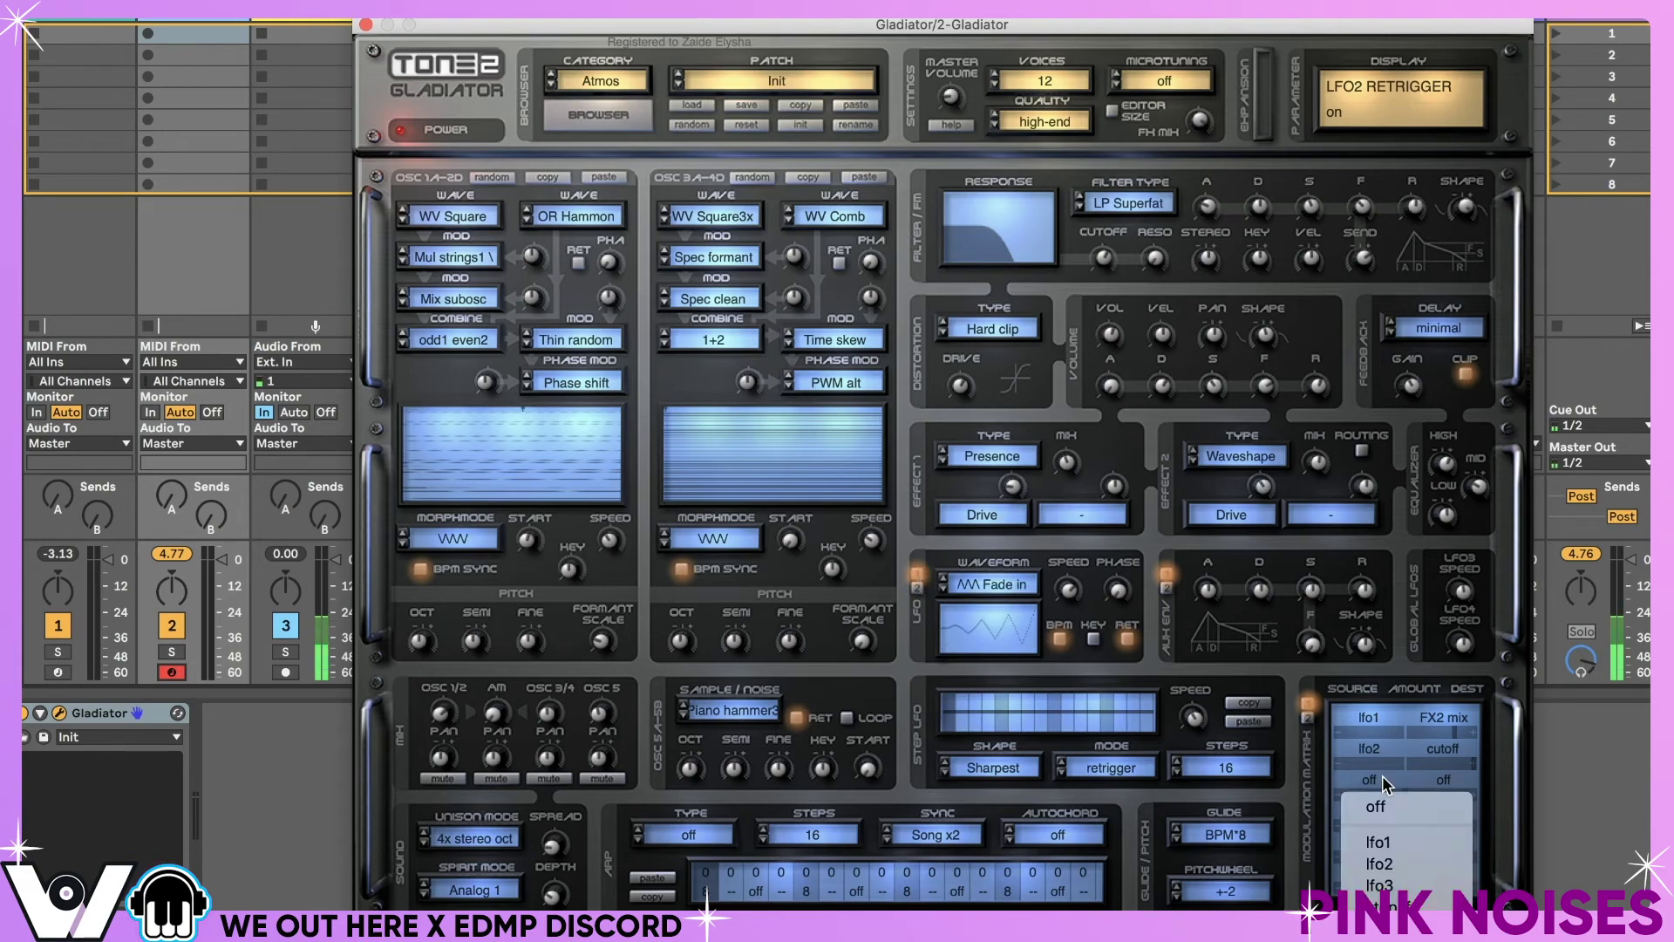
left_click(1405, 841)
left_click(1443, 778)
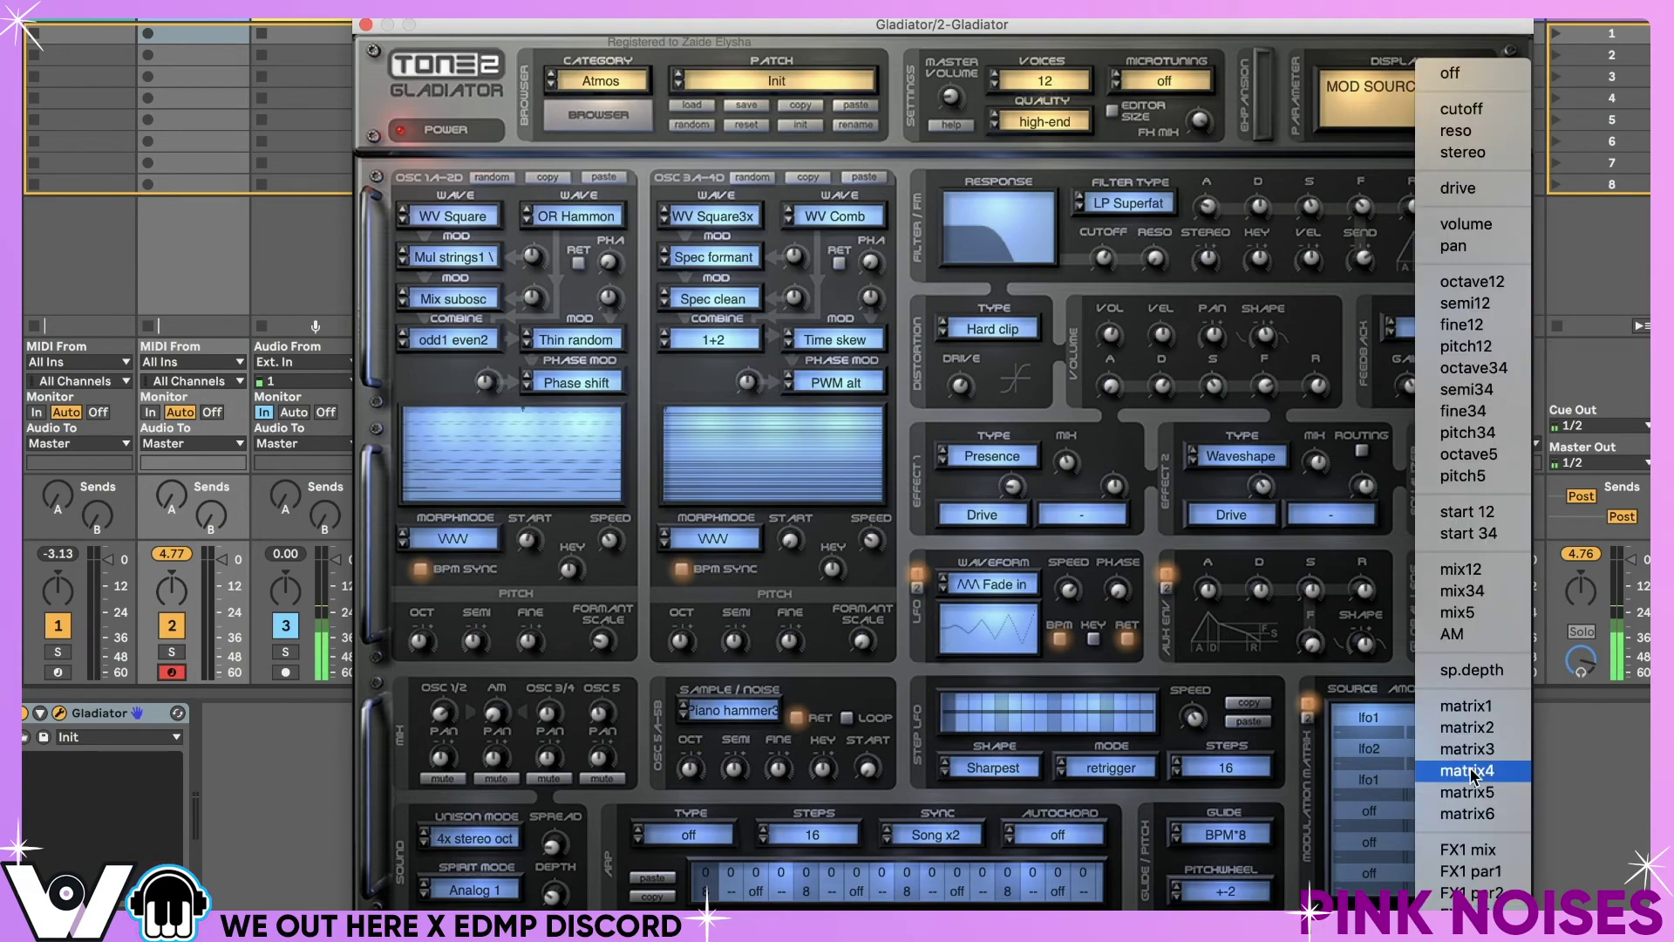
left_click(1470, 729)
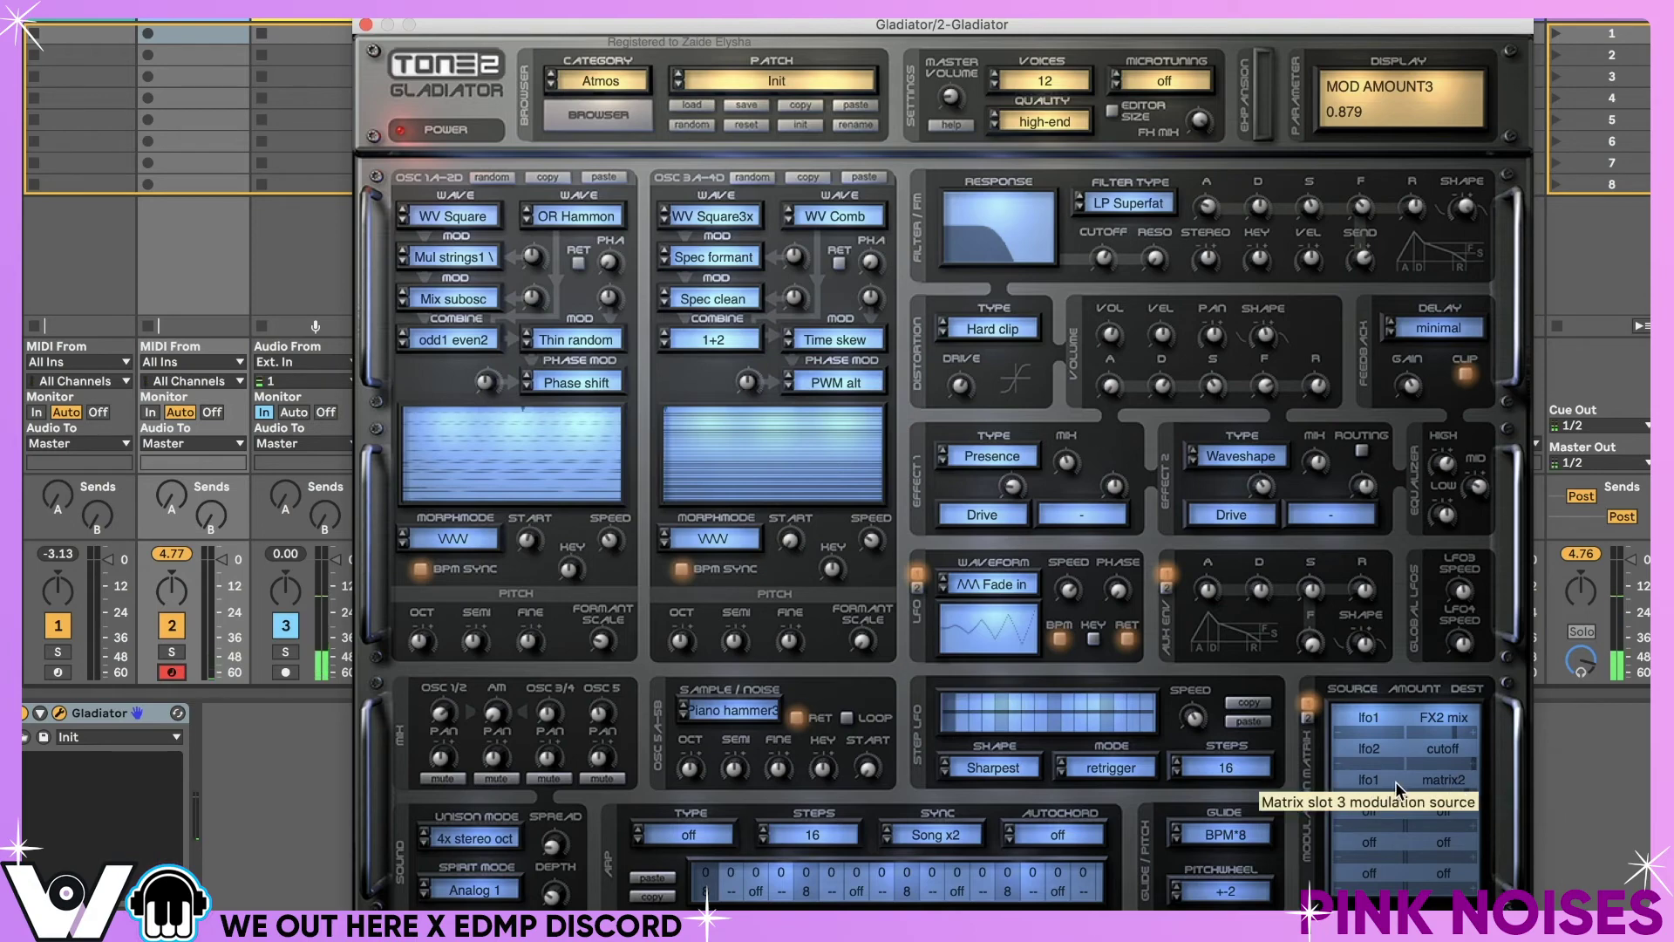
left_click(918, 587)
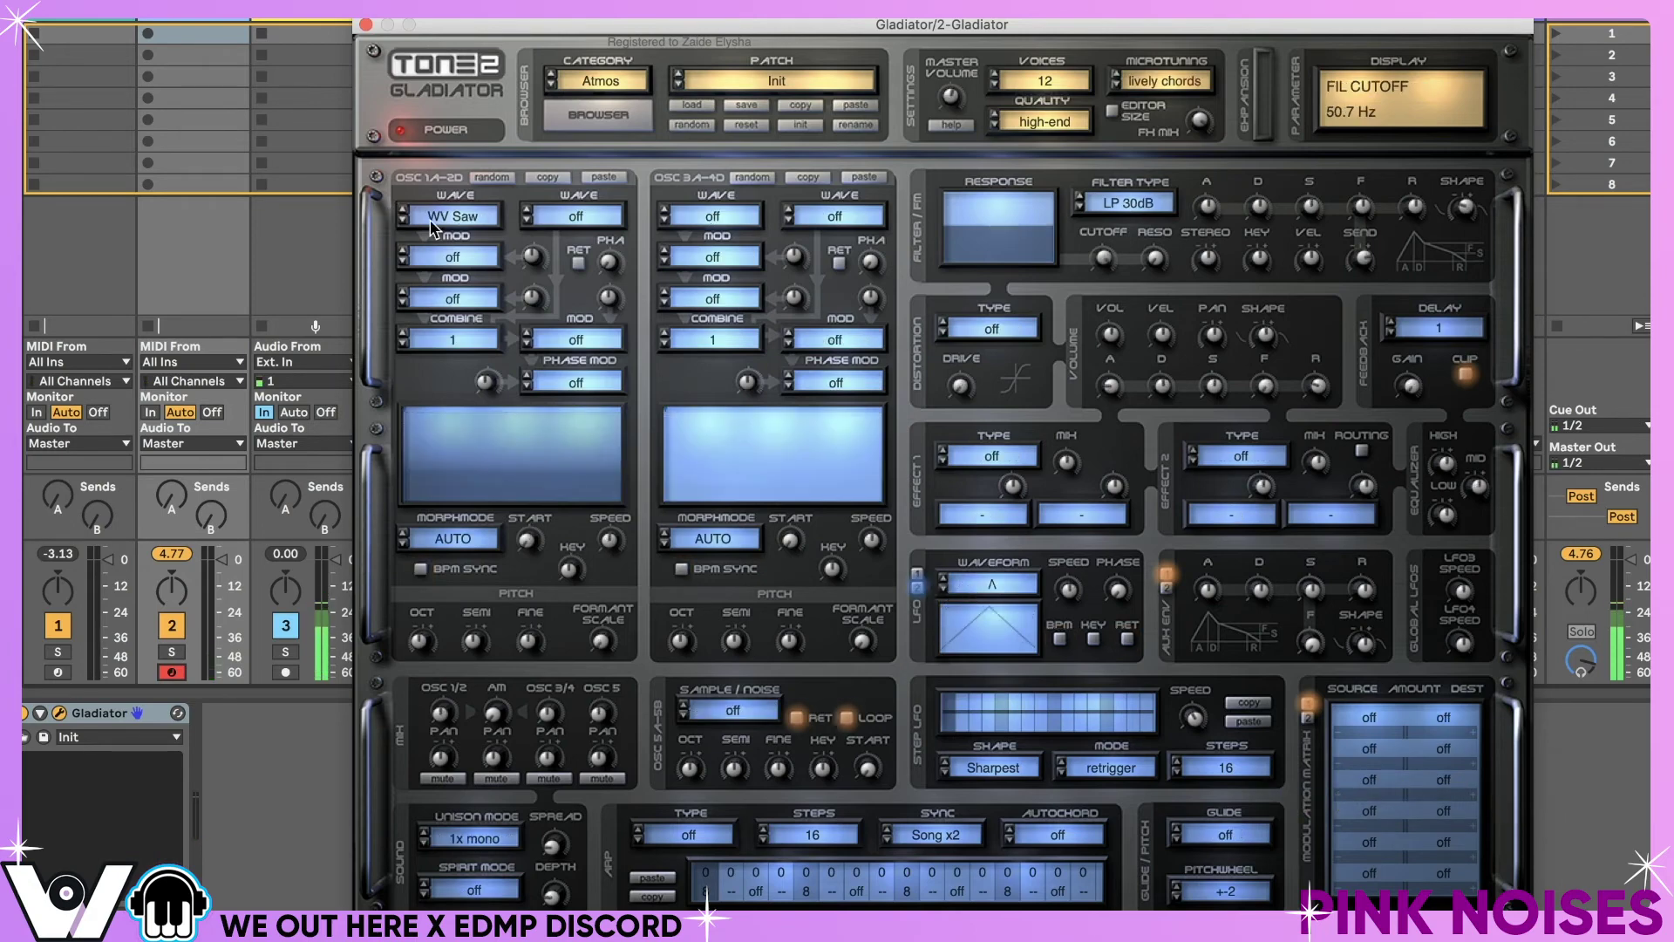
- Set the first oscillator's wave to OR Organ2 and the unison mode to 4x chord jazz
left_click(443, 222)
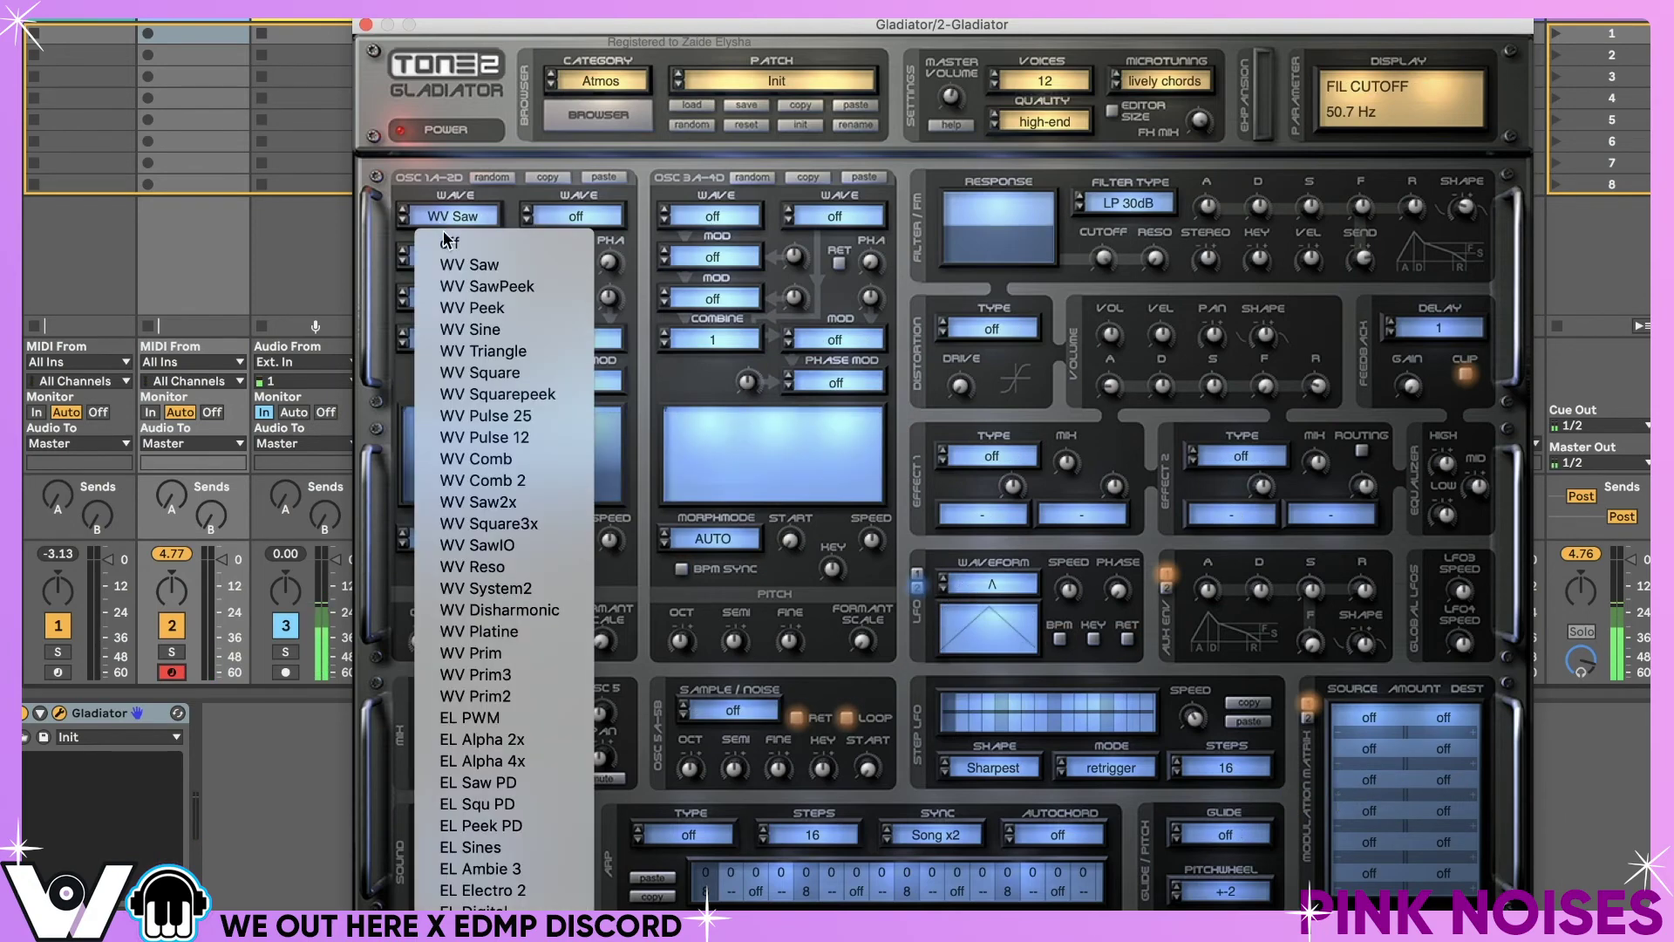
scroll(553, 620, "down", 1)
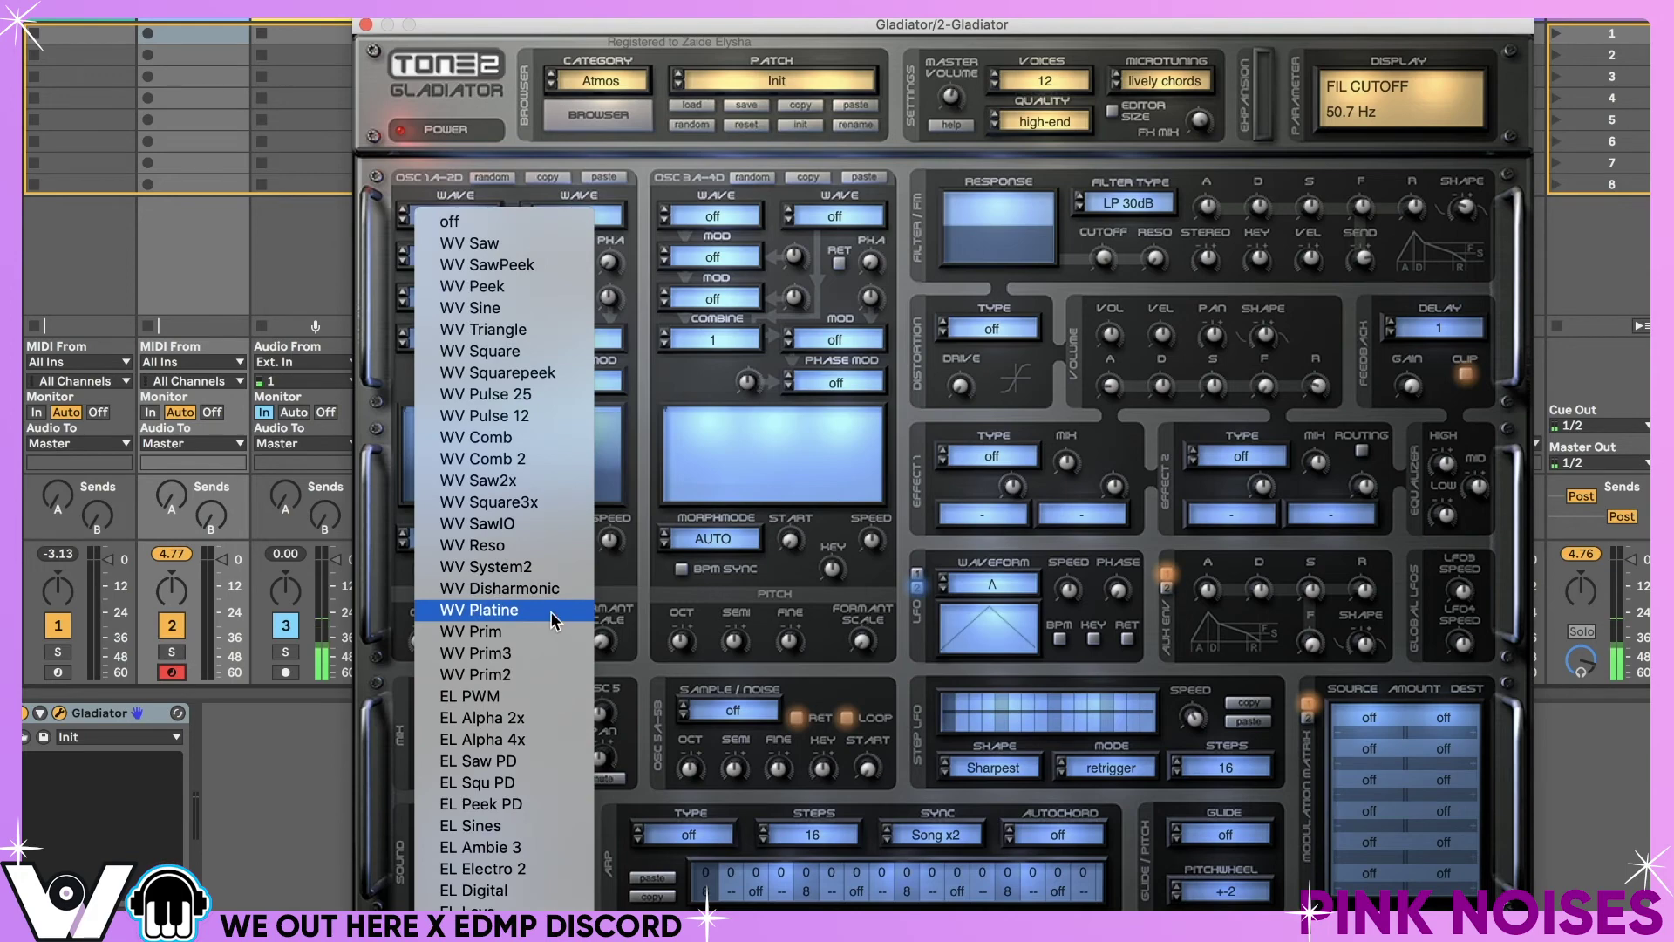
scroll(553, 662, "down", 15)
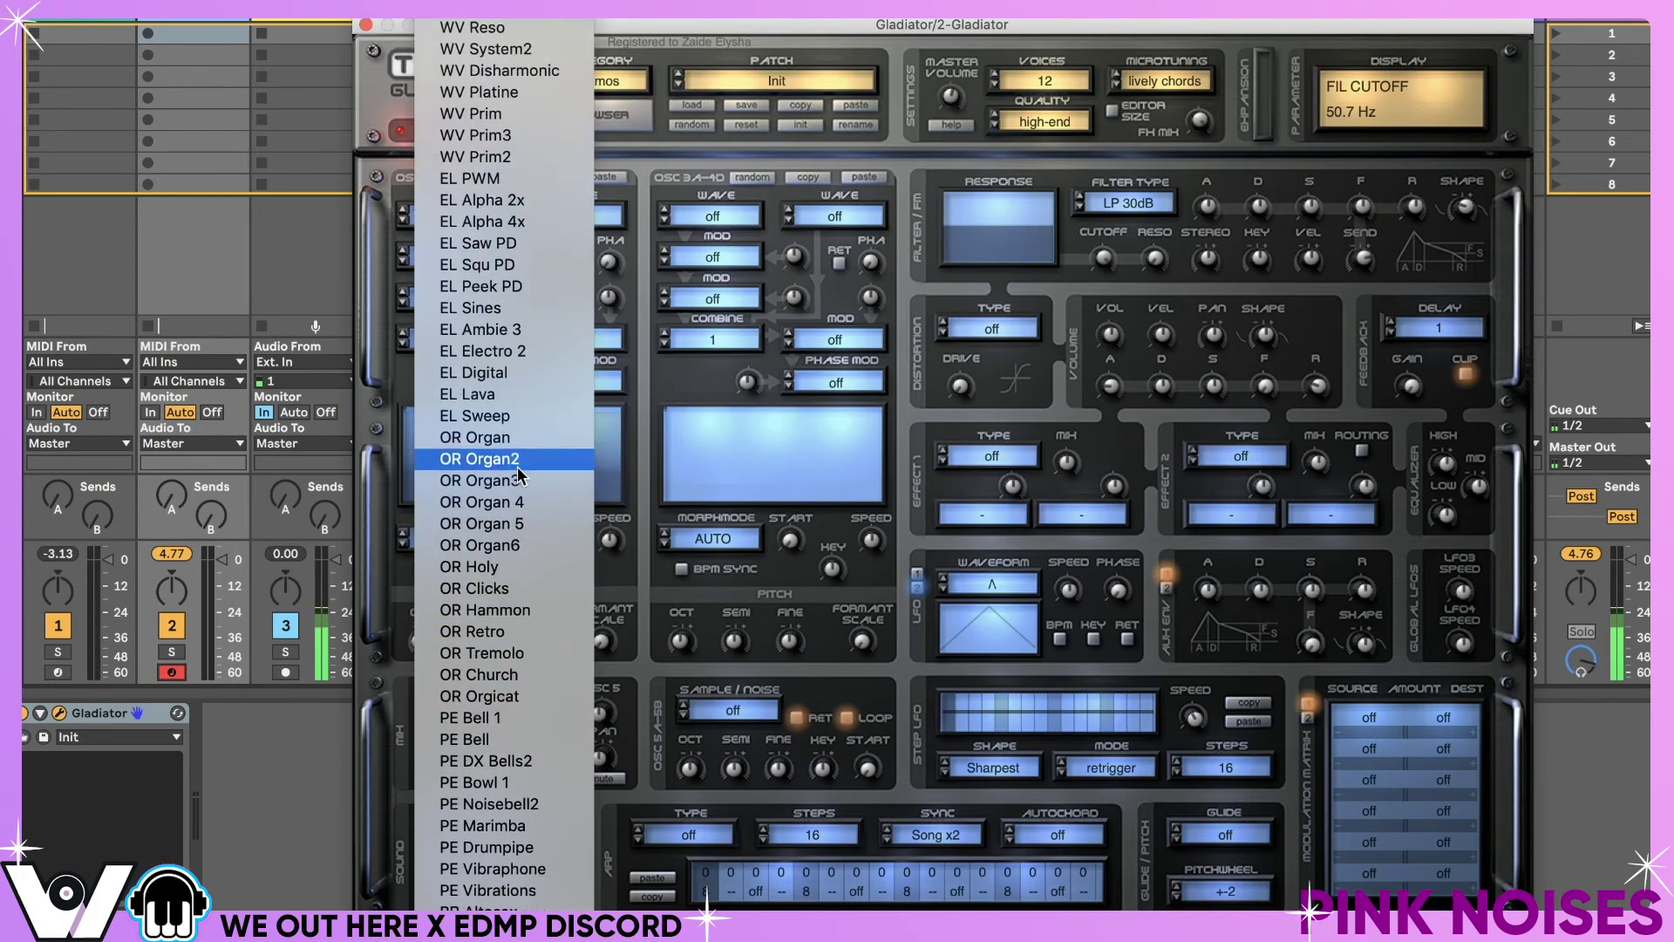
left_click(516, 438)
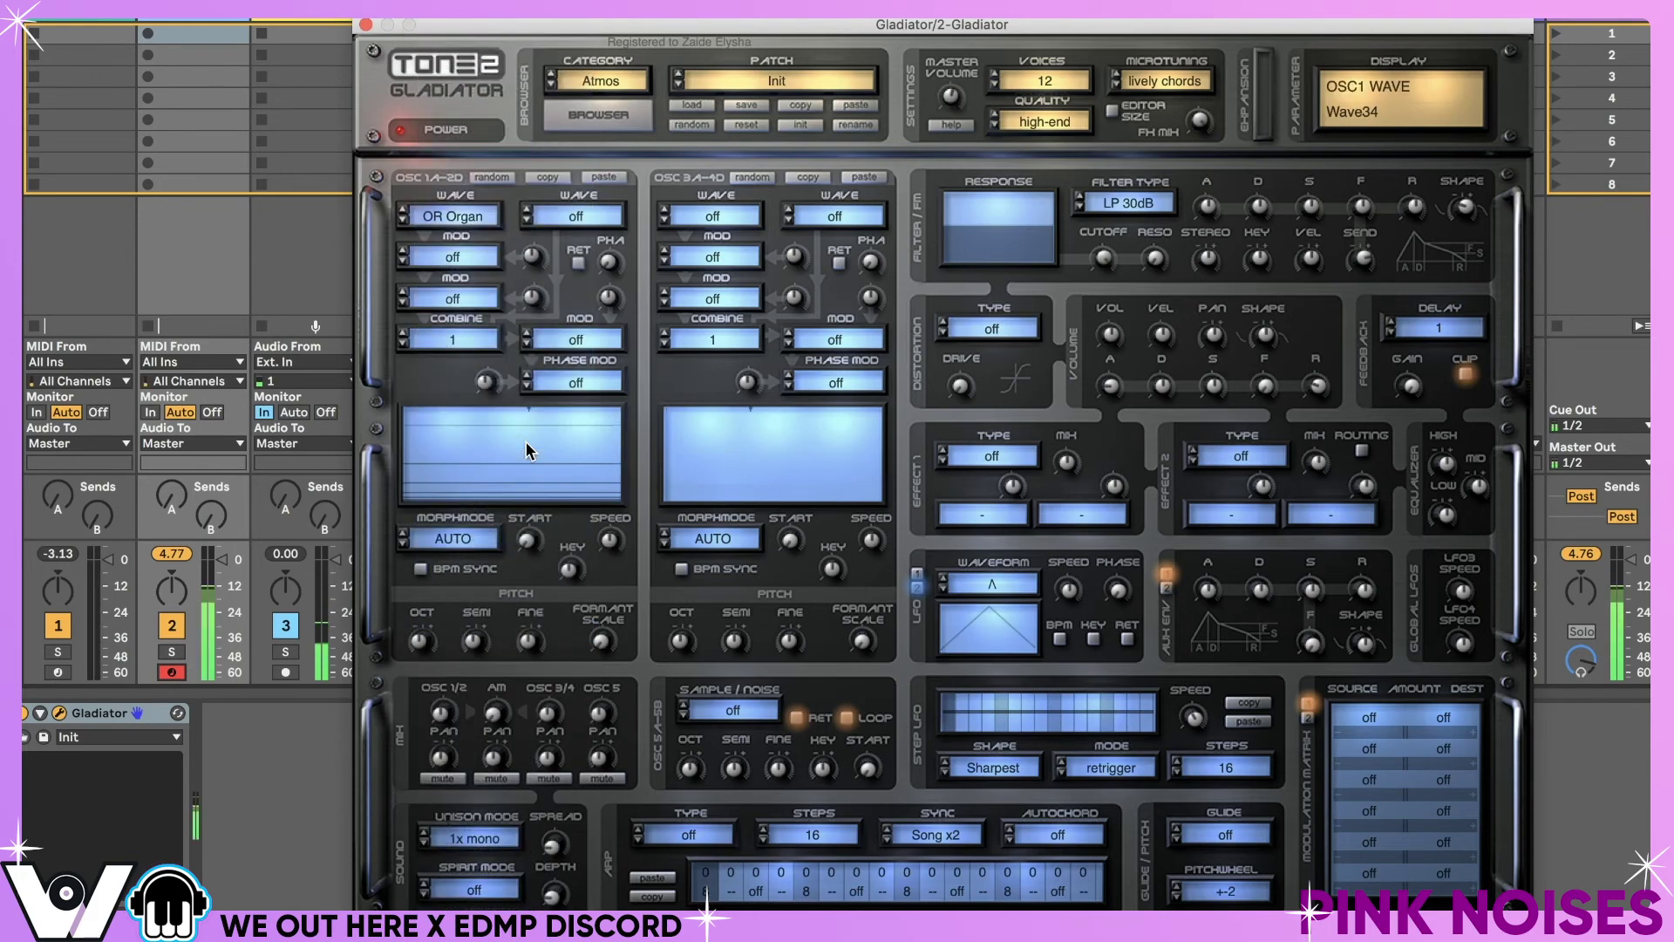
left_click(404, 222)
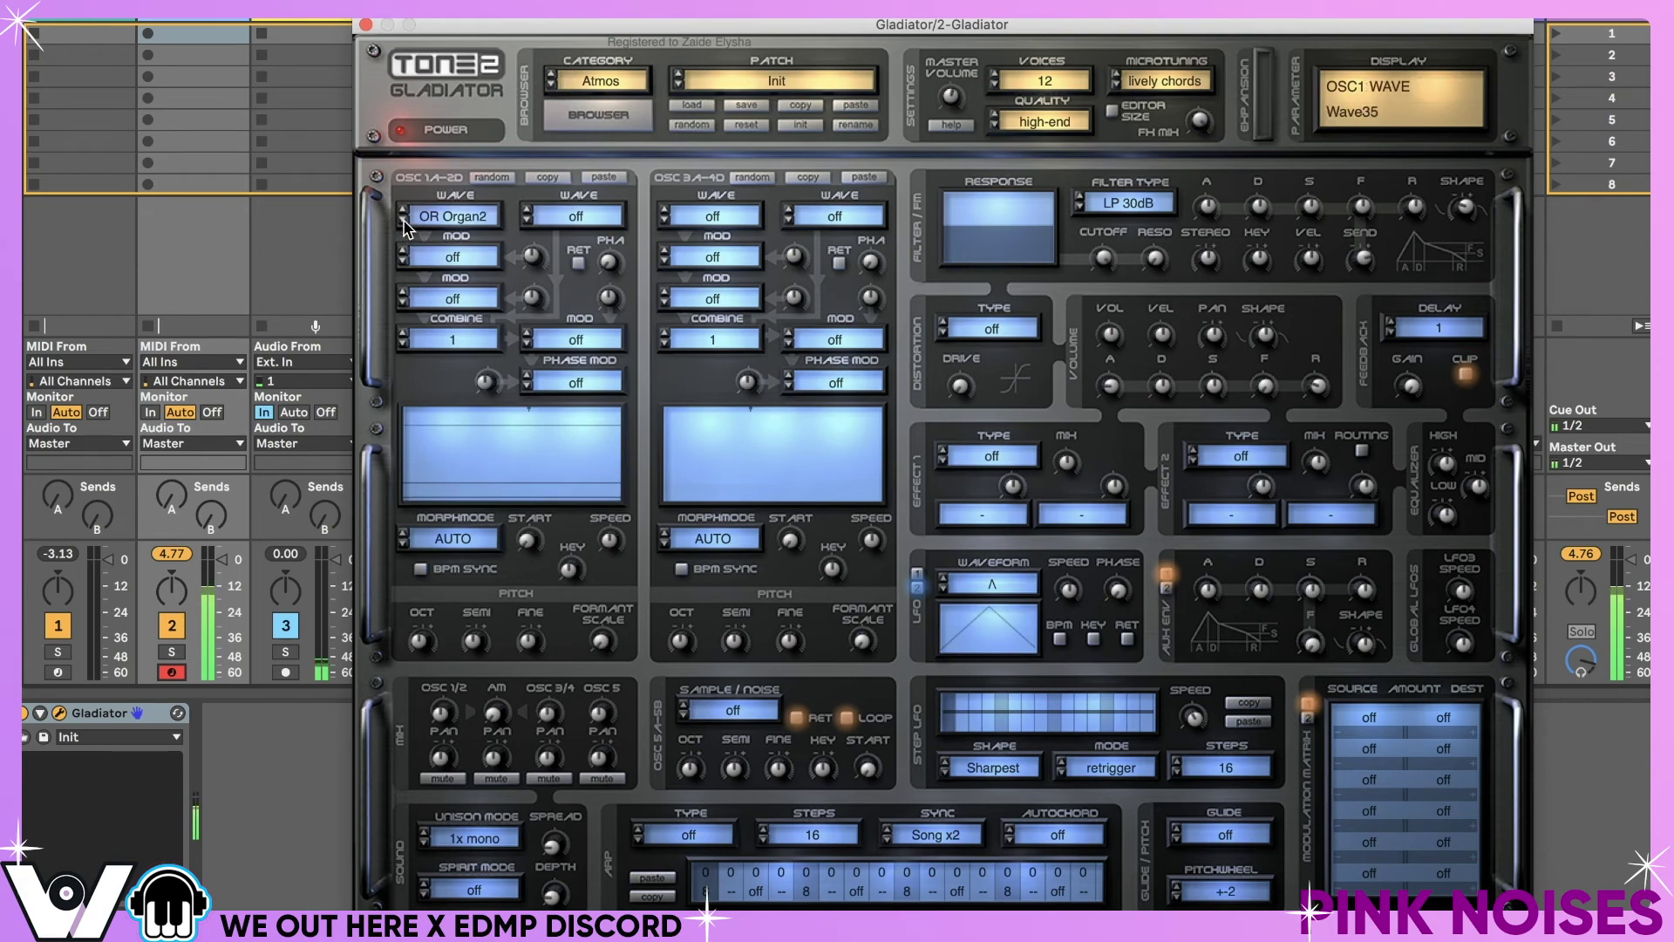
left_click(500, 838)
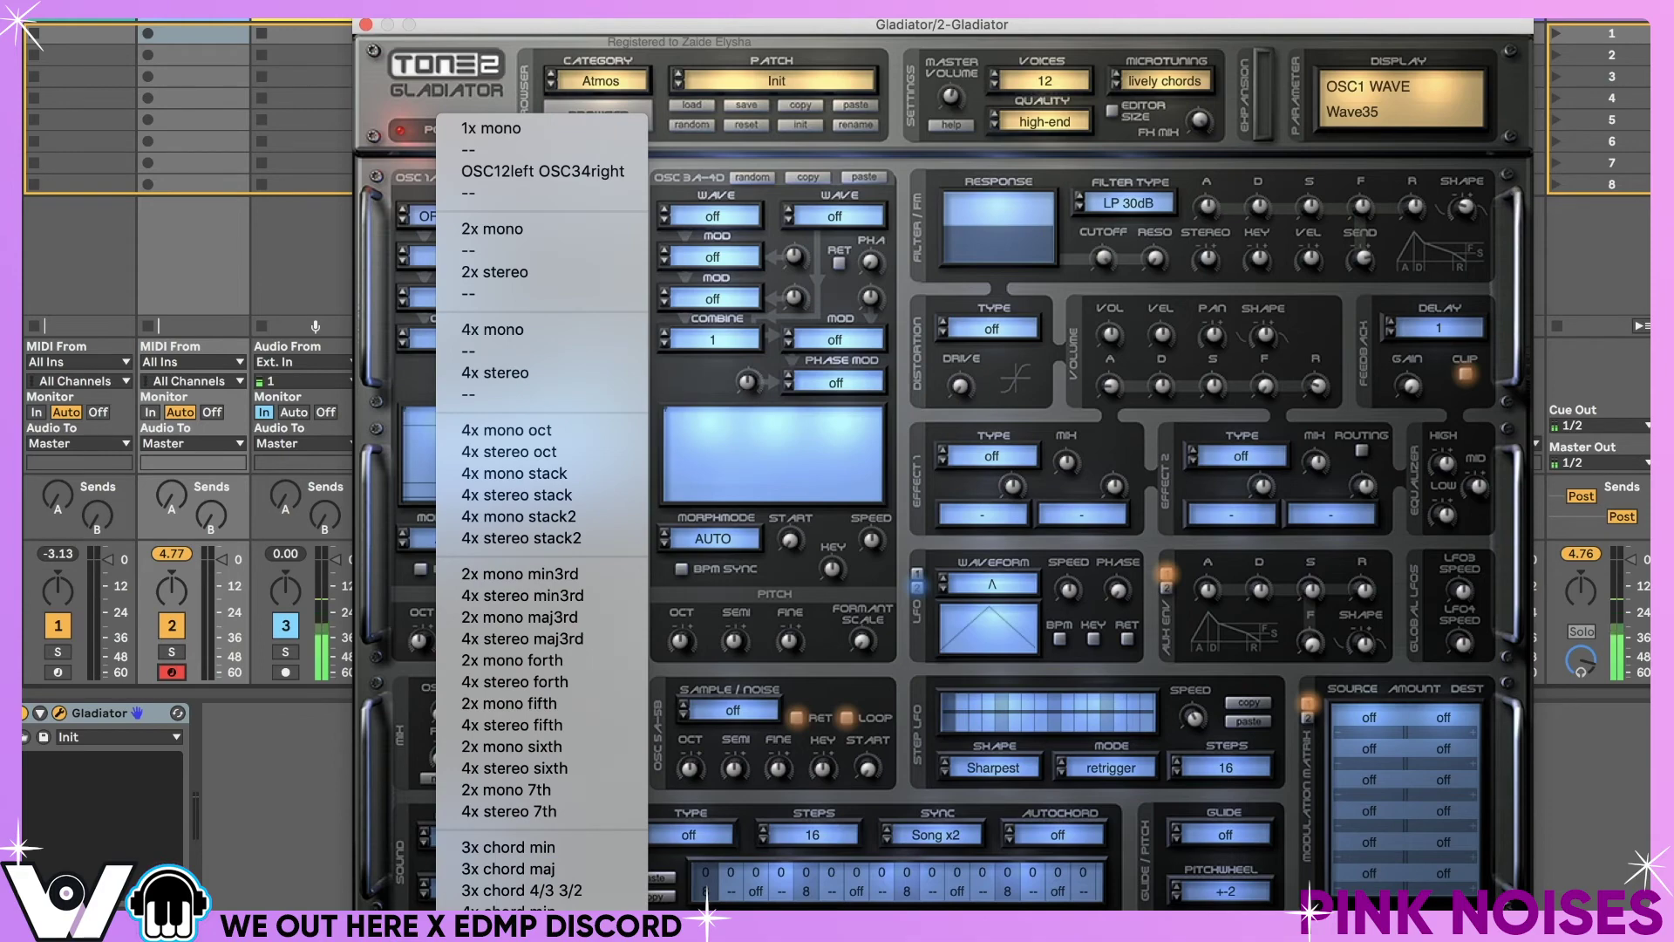
left_click(514, 935)
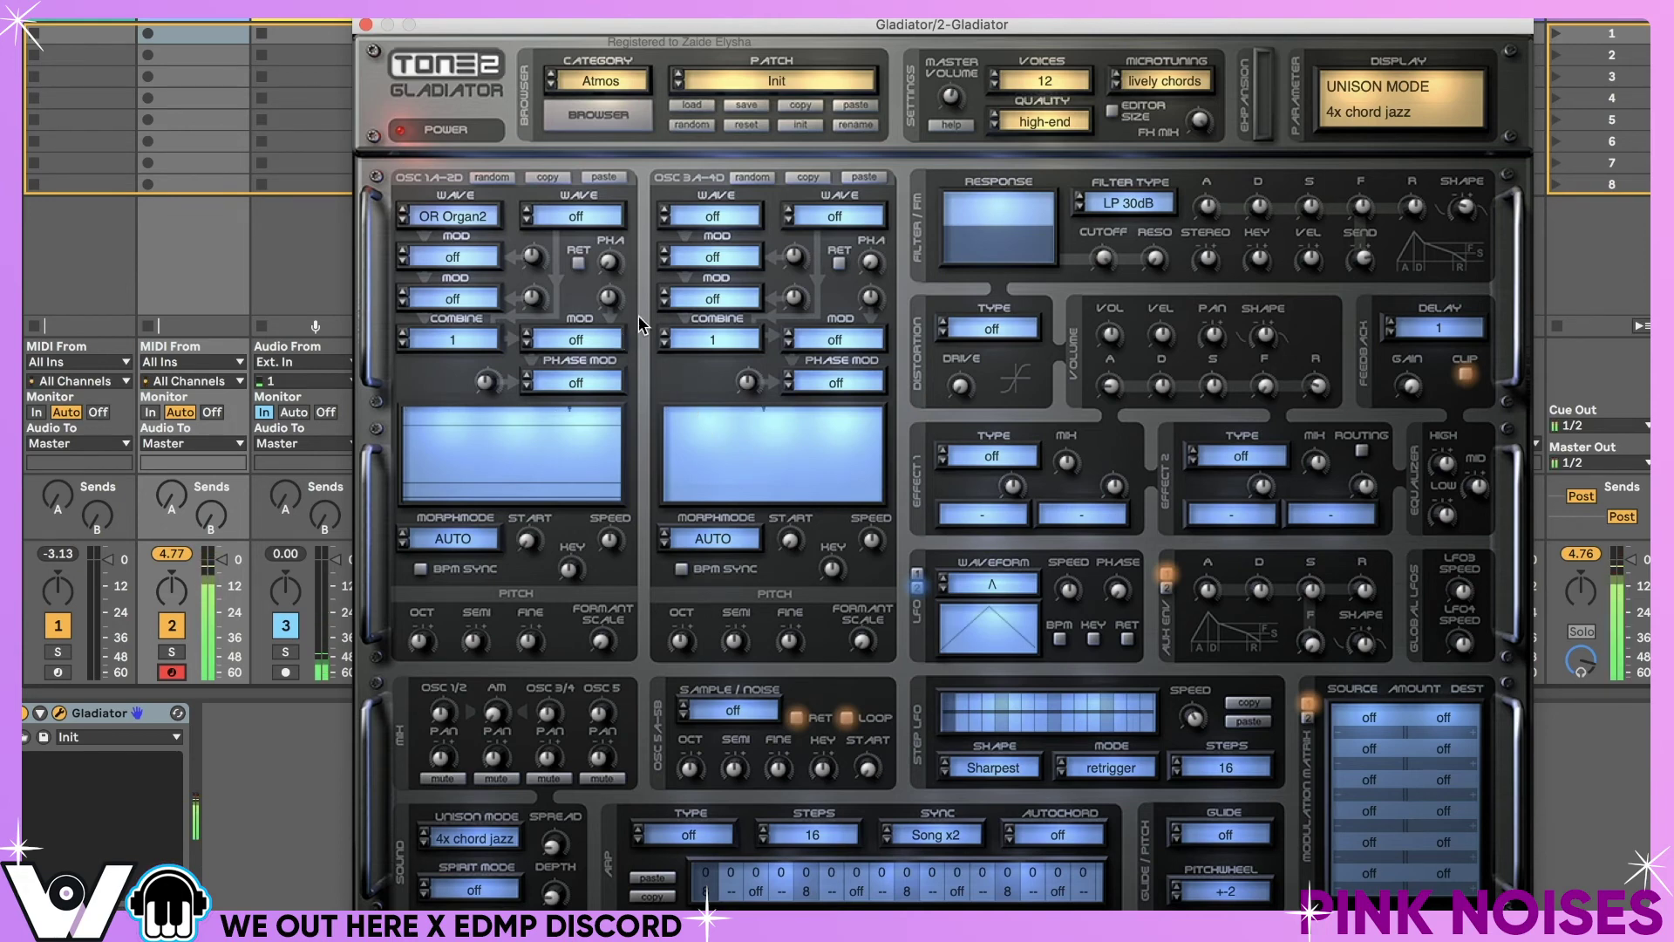
- Set oscillator 1's first modifier to Spec formant and the spirit mode to Analog 2 with a depth of about 0.316
left_click(480, 255)
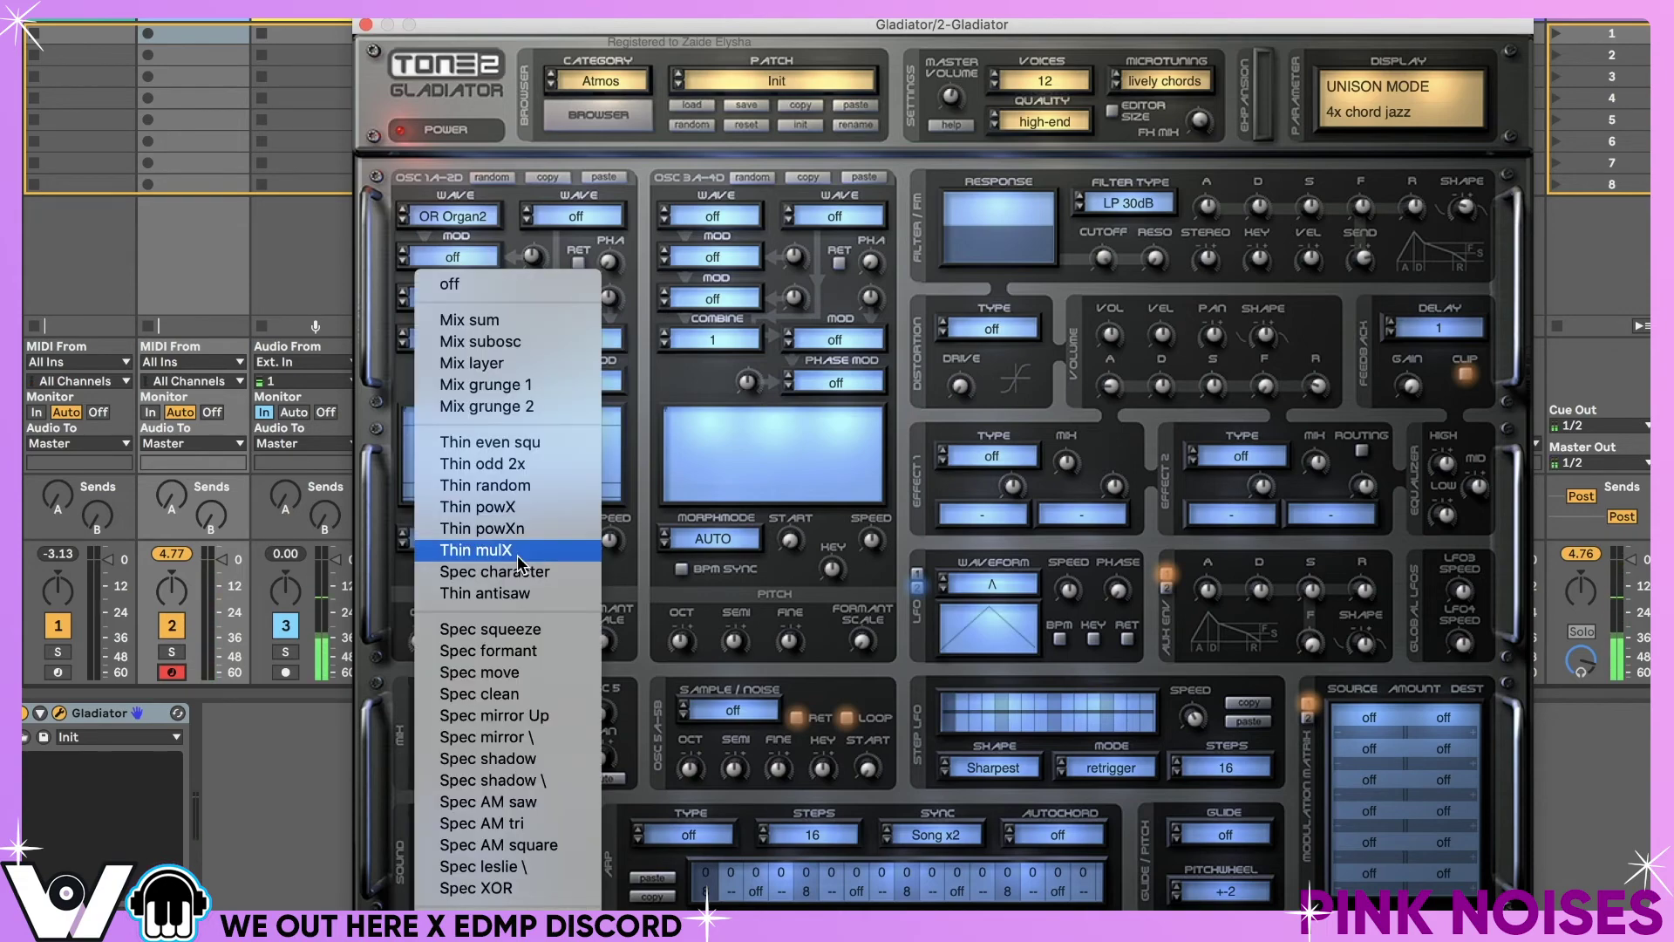
left_click(489, 651)
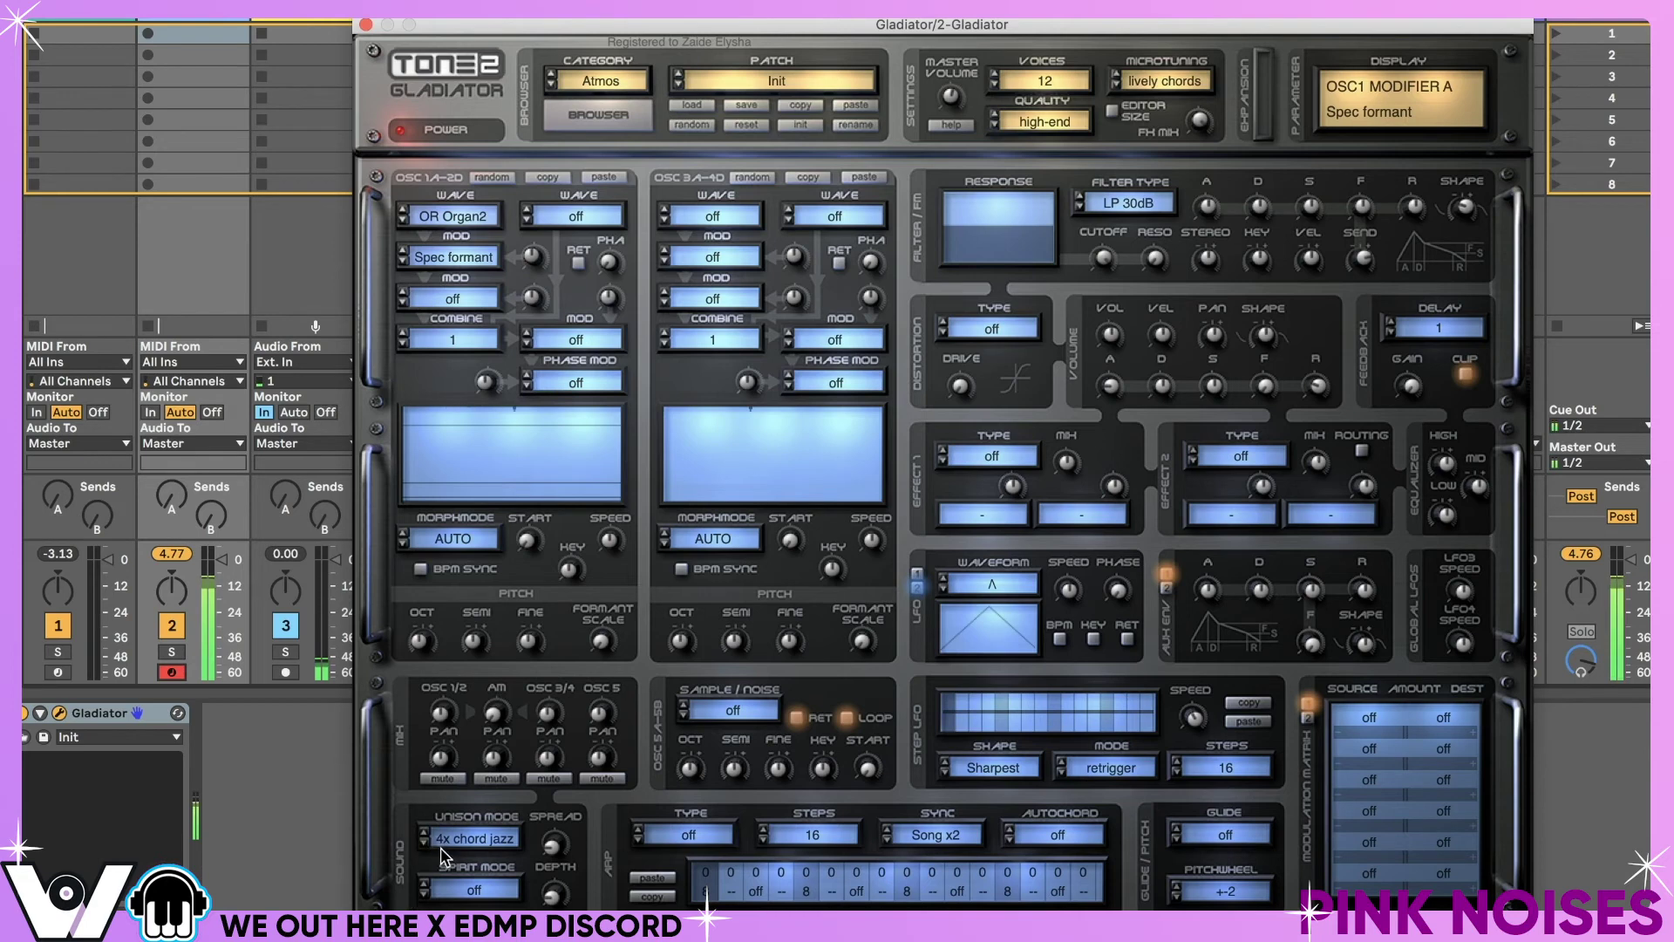
left_click(425, 891)
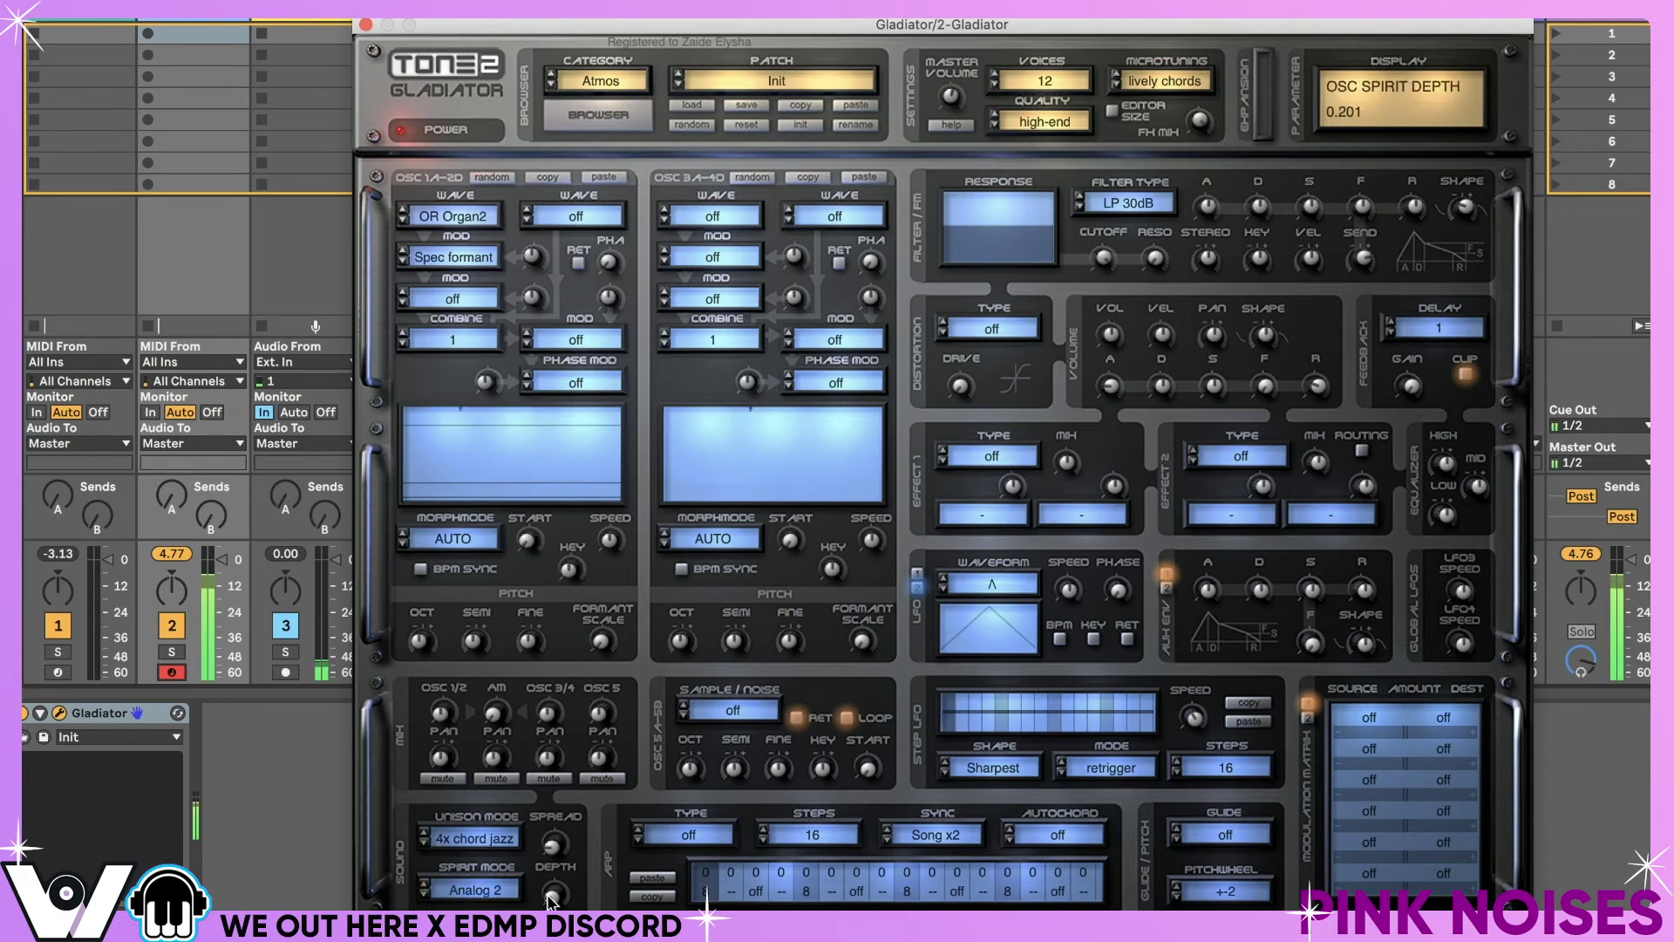
left_click_drag(547, 896, 549, 863)
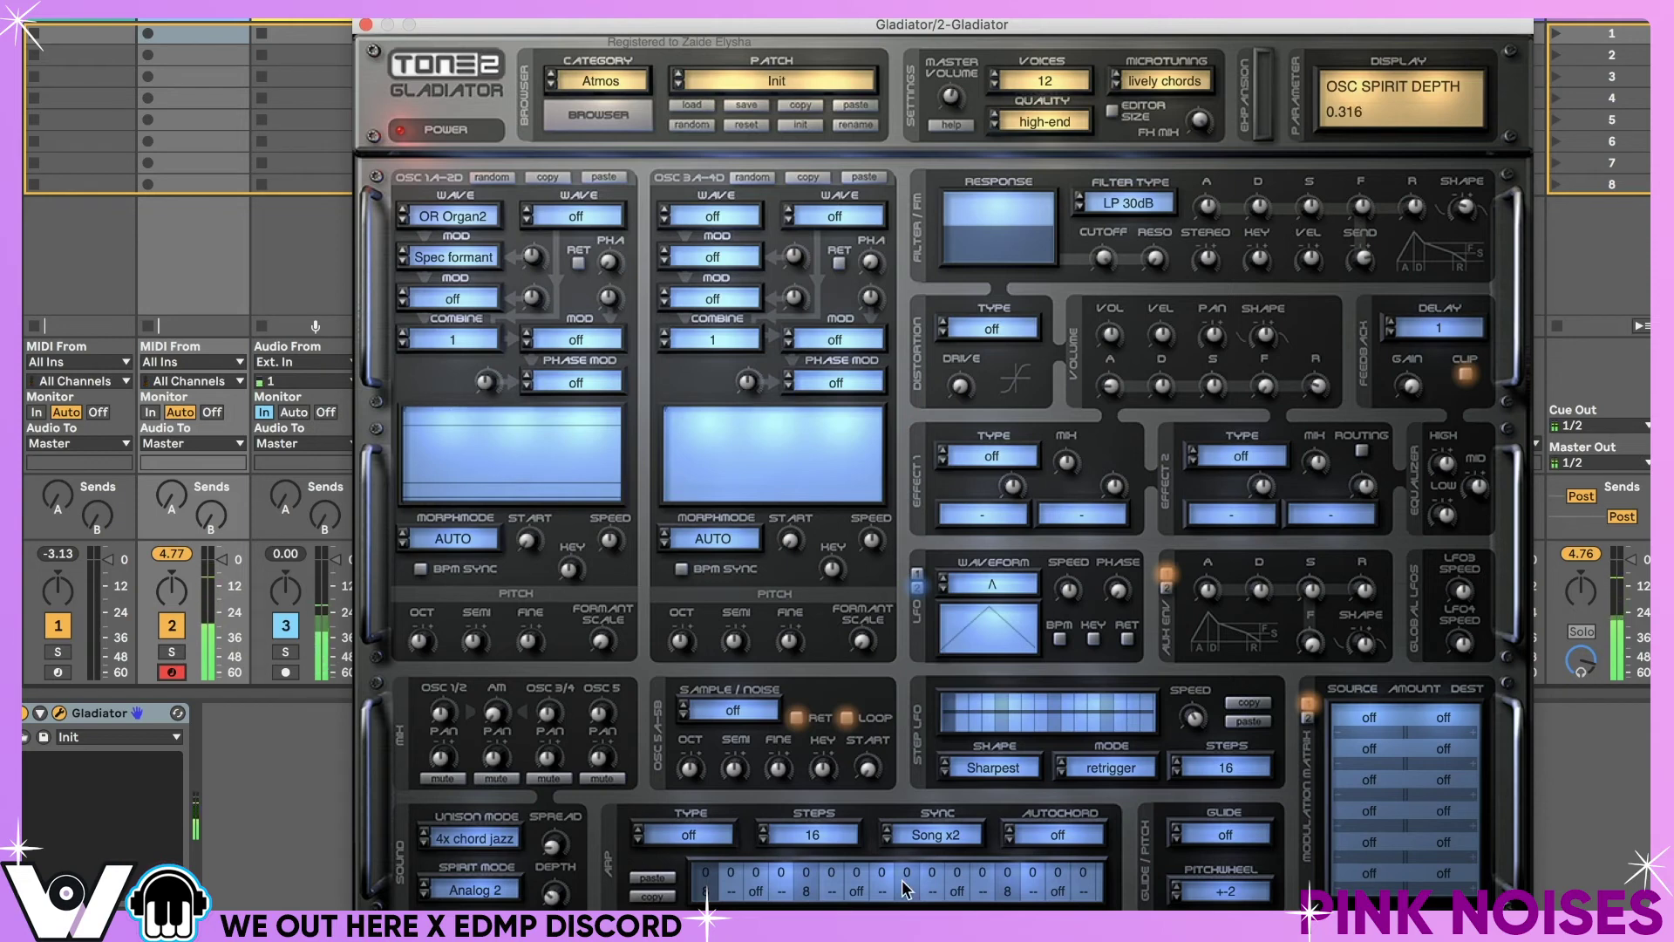
- Give LFO 1 the rising ramp waveform with BPM sync and retrigger on, and set its speed to BPM*3/4
left_click(1367, 717)
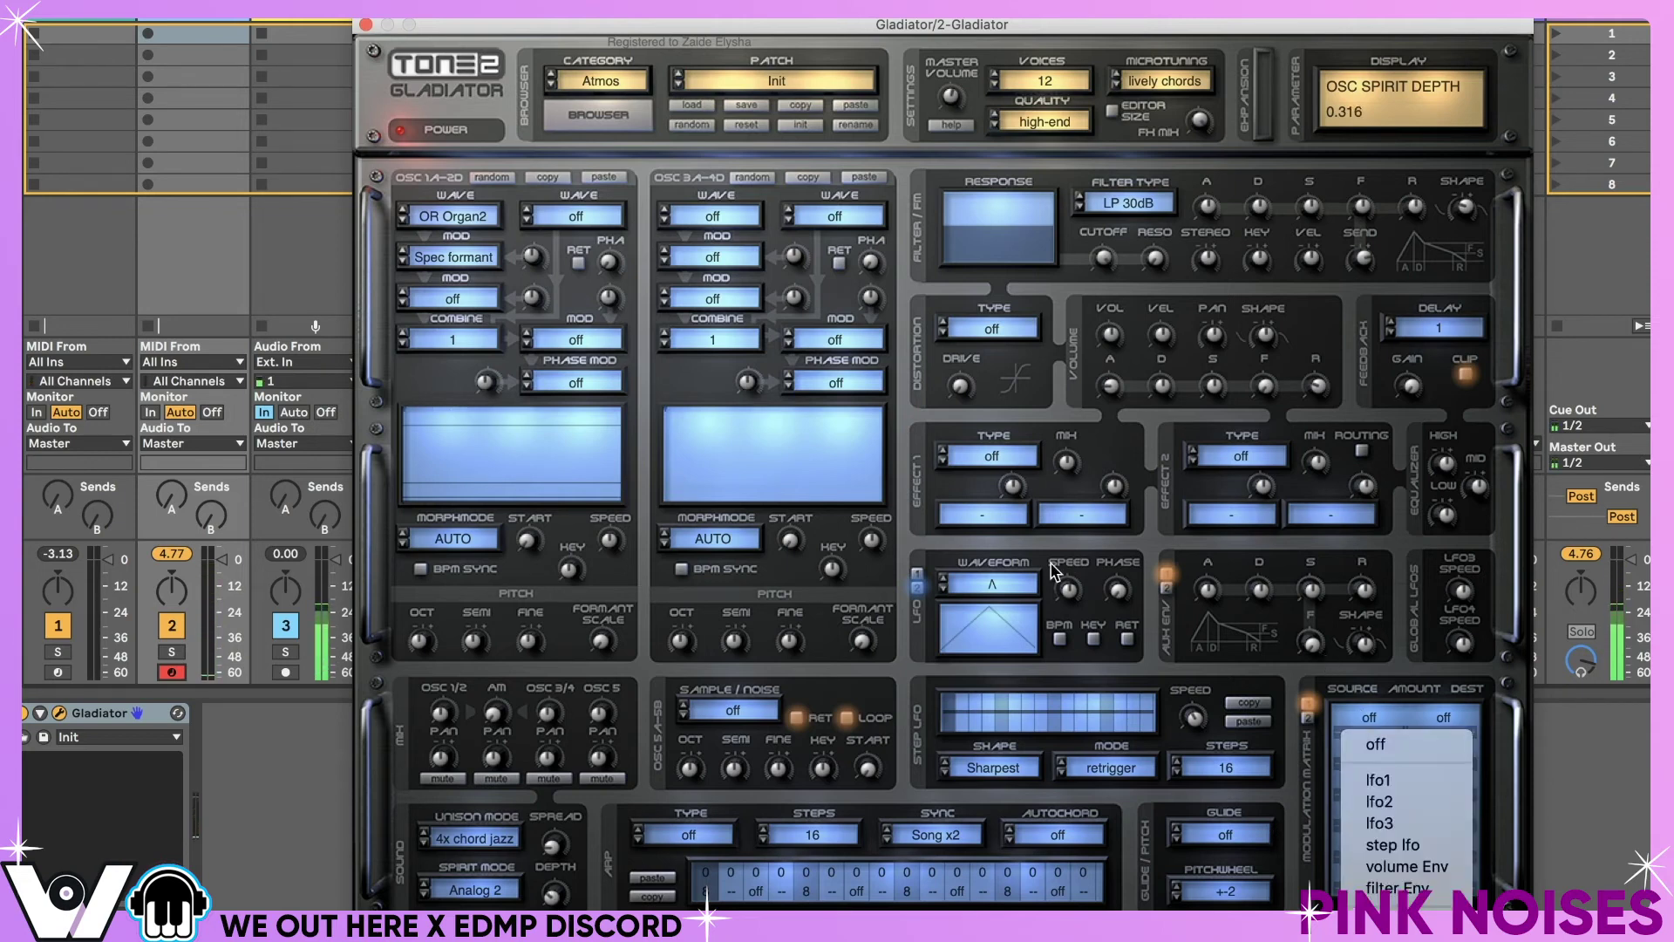
left_click(965, 579)
left_click(917, 573)
left_click(991, 580)
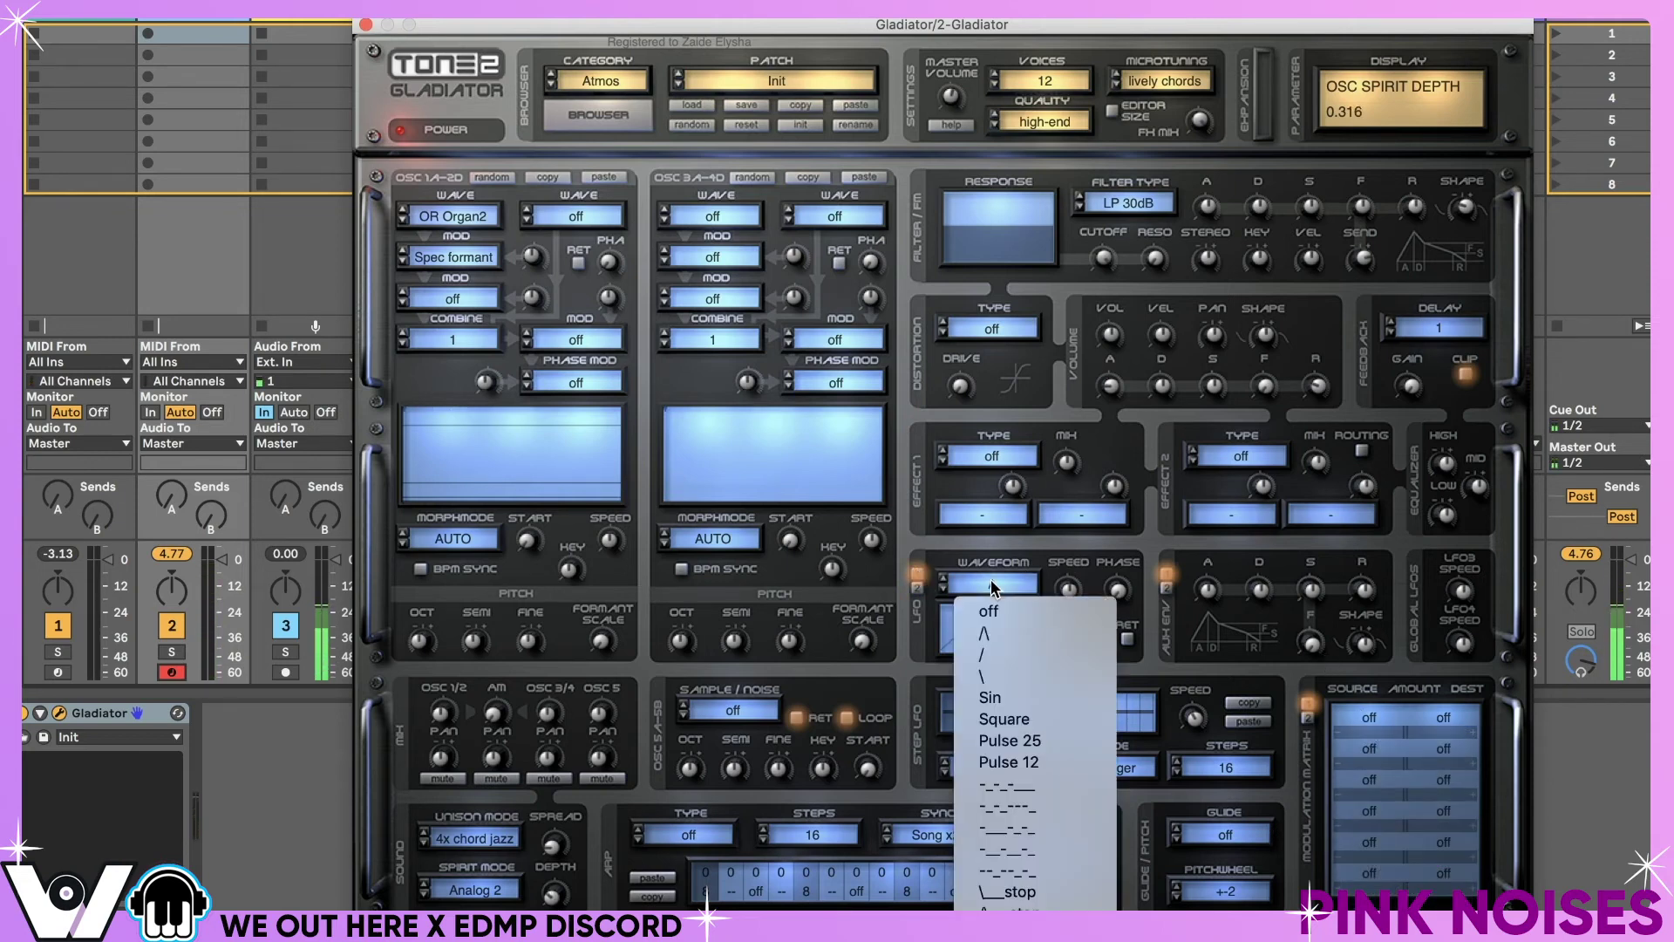
left_click(1003, 654)
left_click(1059, 640)
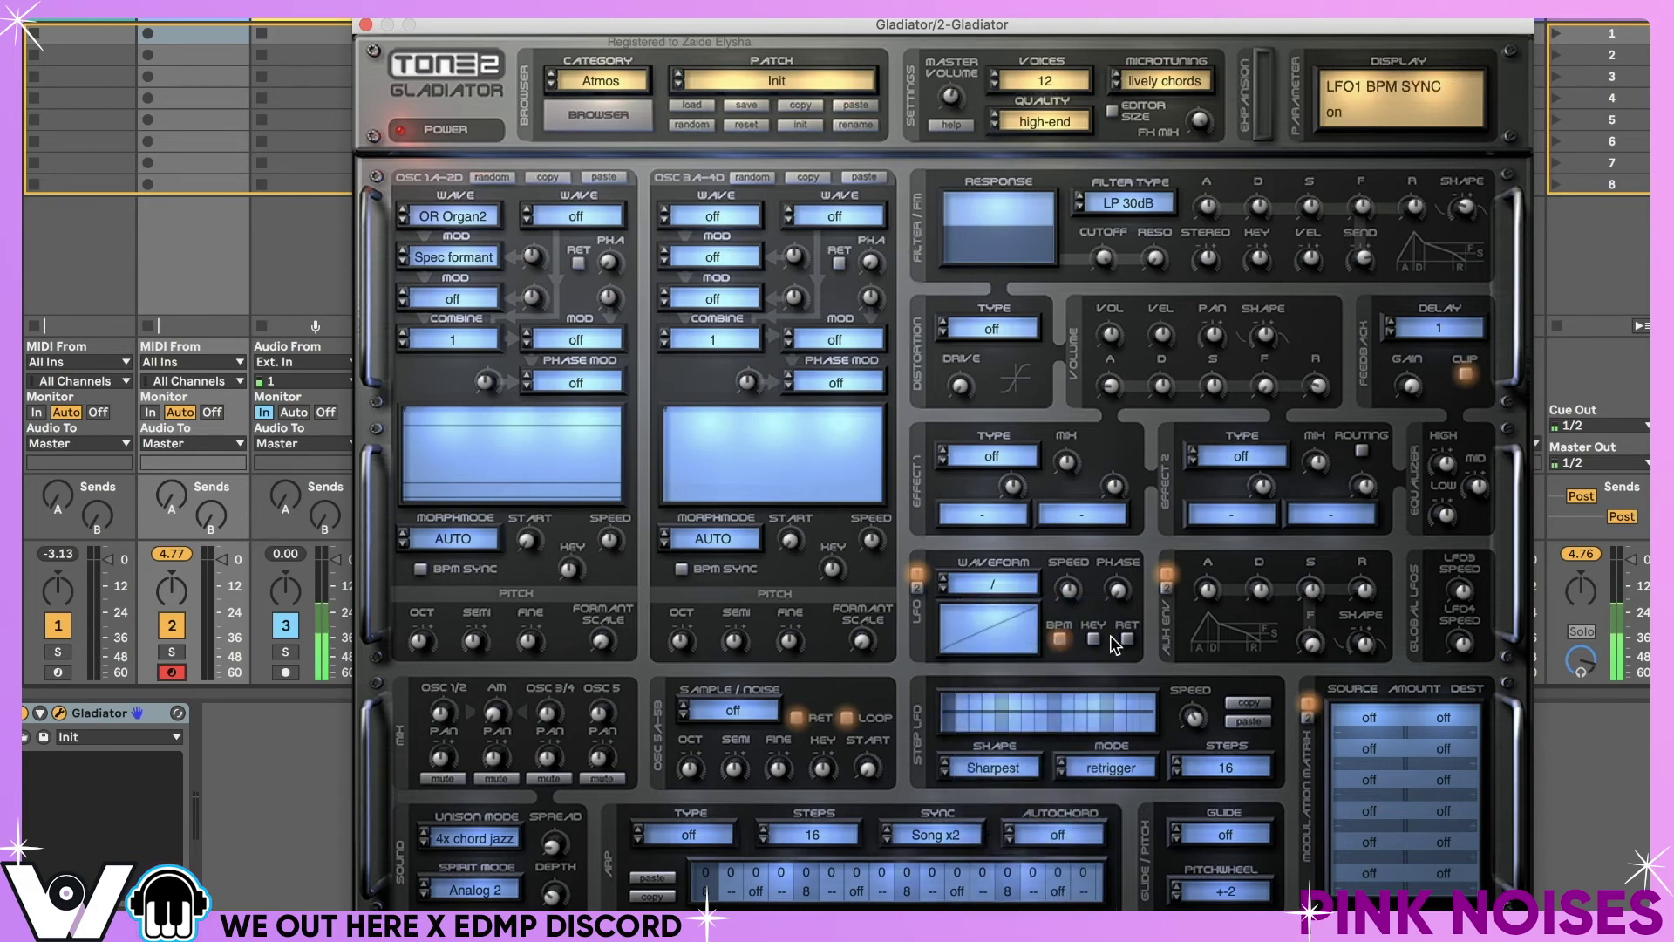
left_click(1126, 637)
left_click_drag(1065, 610, 1064, 615)
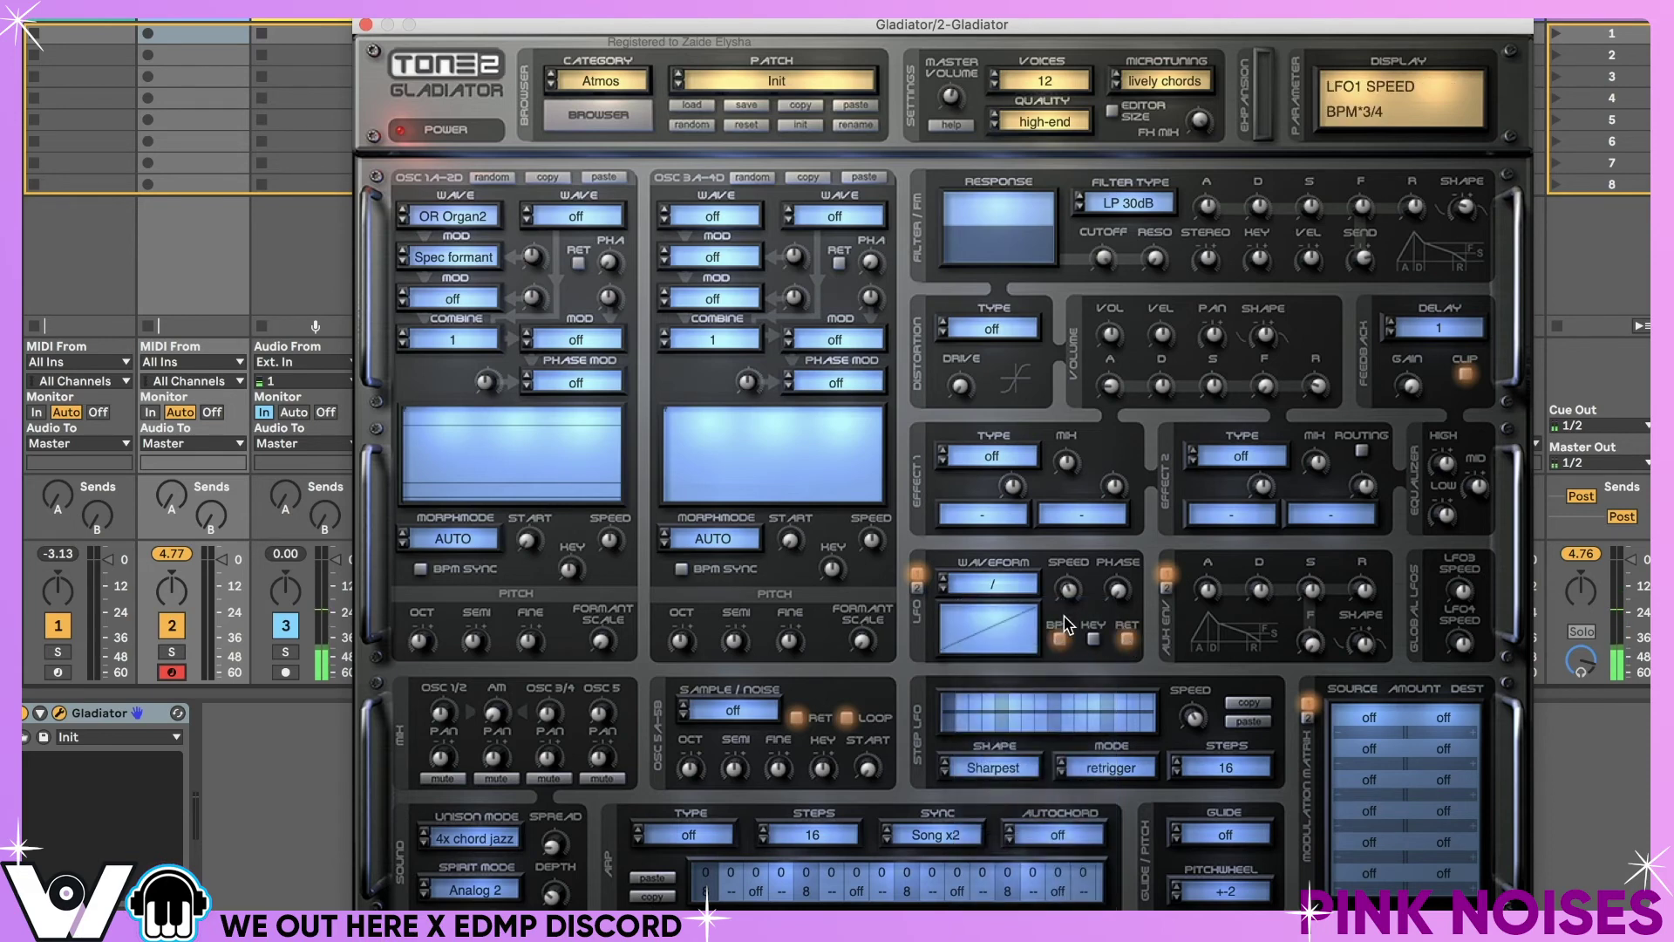
- Route LFO 1 to sp.depth in the first modulation matrix slot with an amount of about 0.241
left_click(1369, 718)
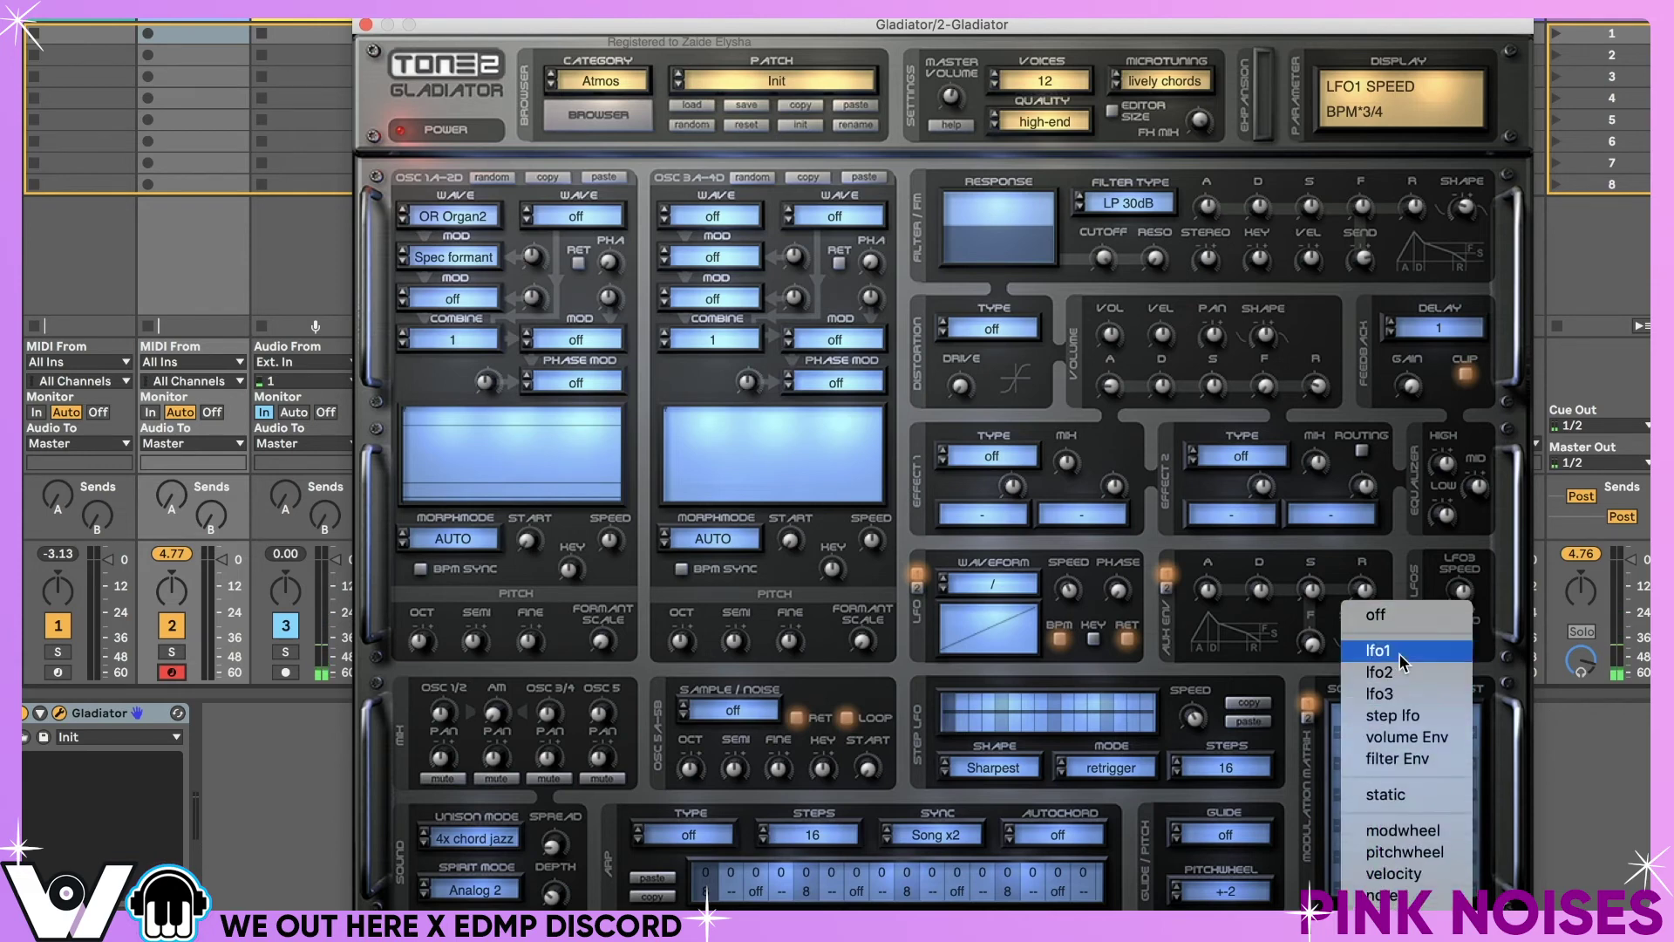
left_click(1399, 652)
left_click(1447, 720)
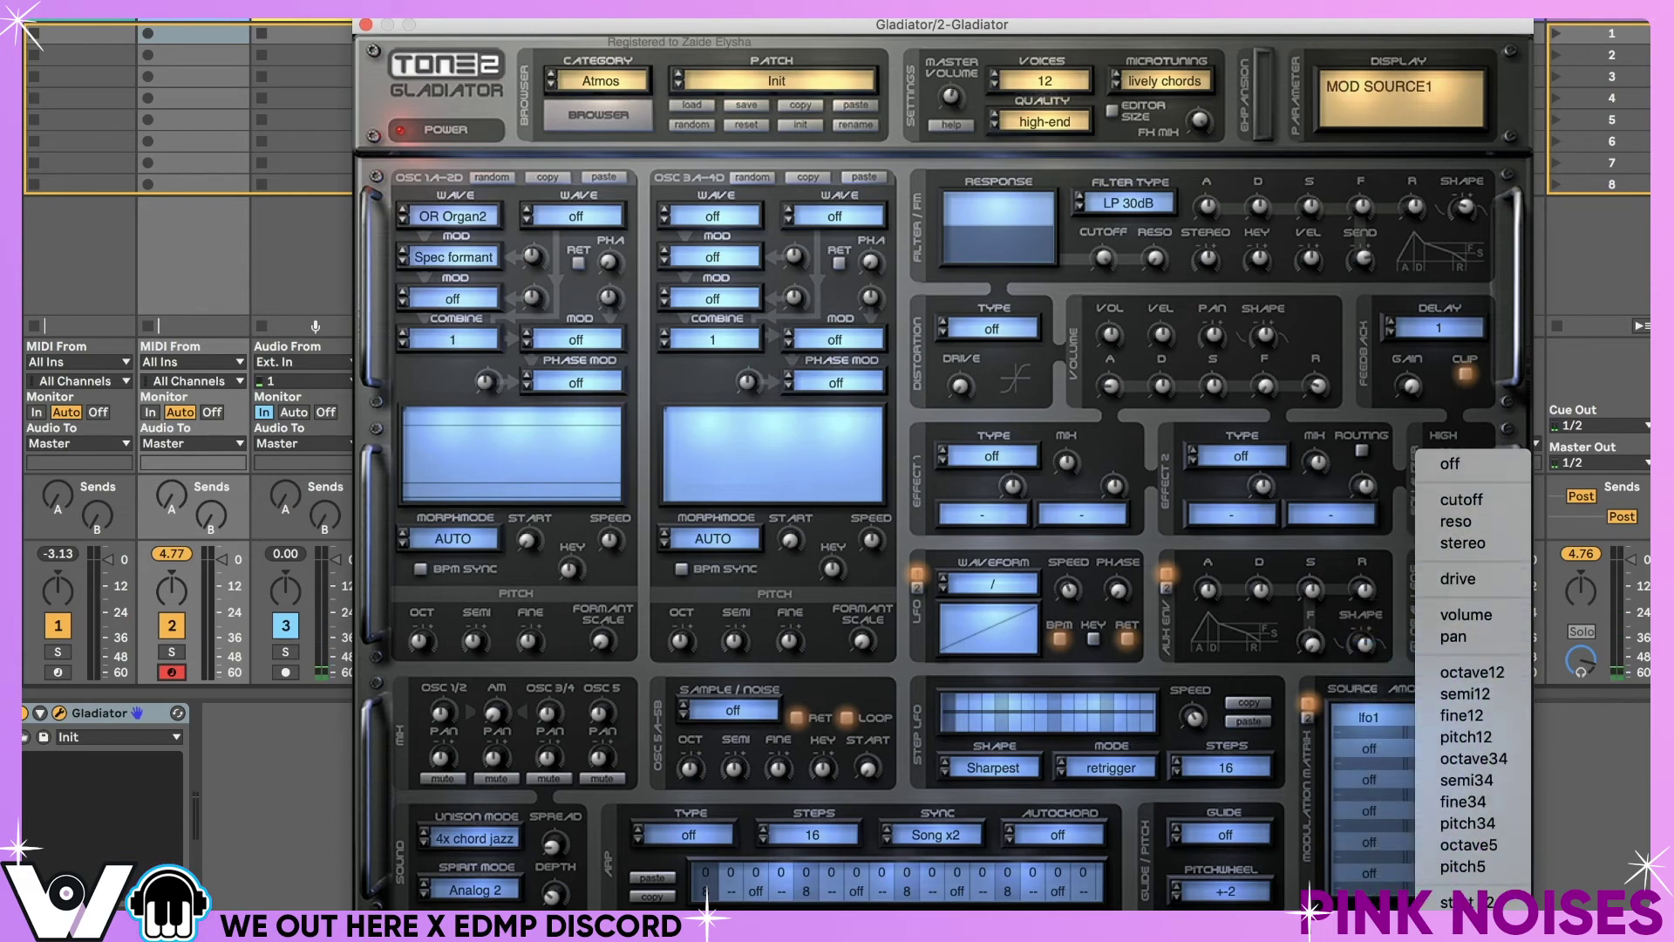
scroll(1465, 863, "down", 5)
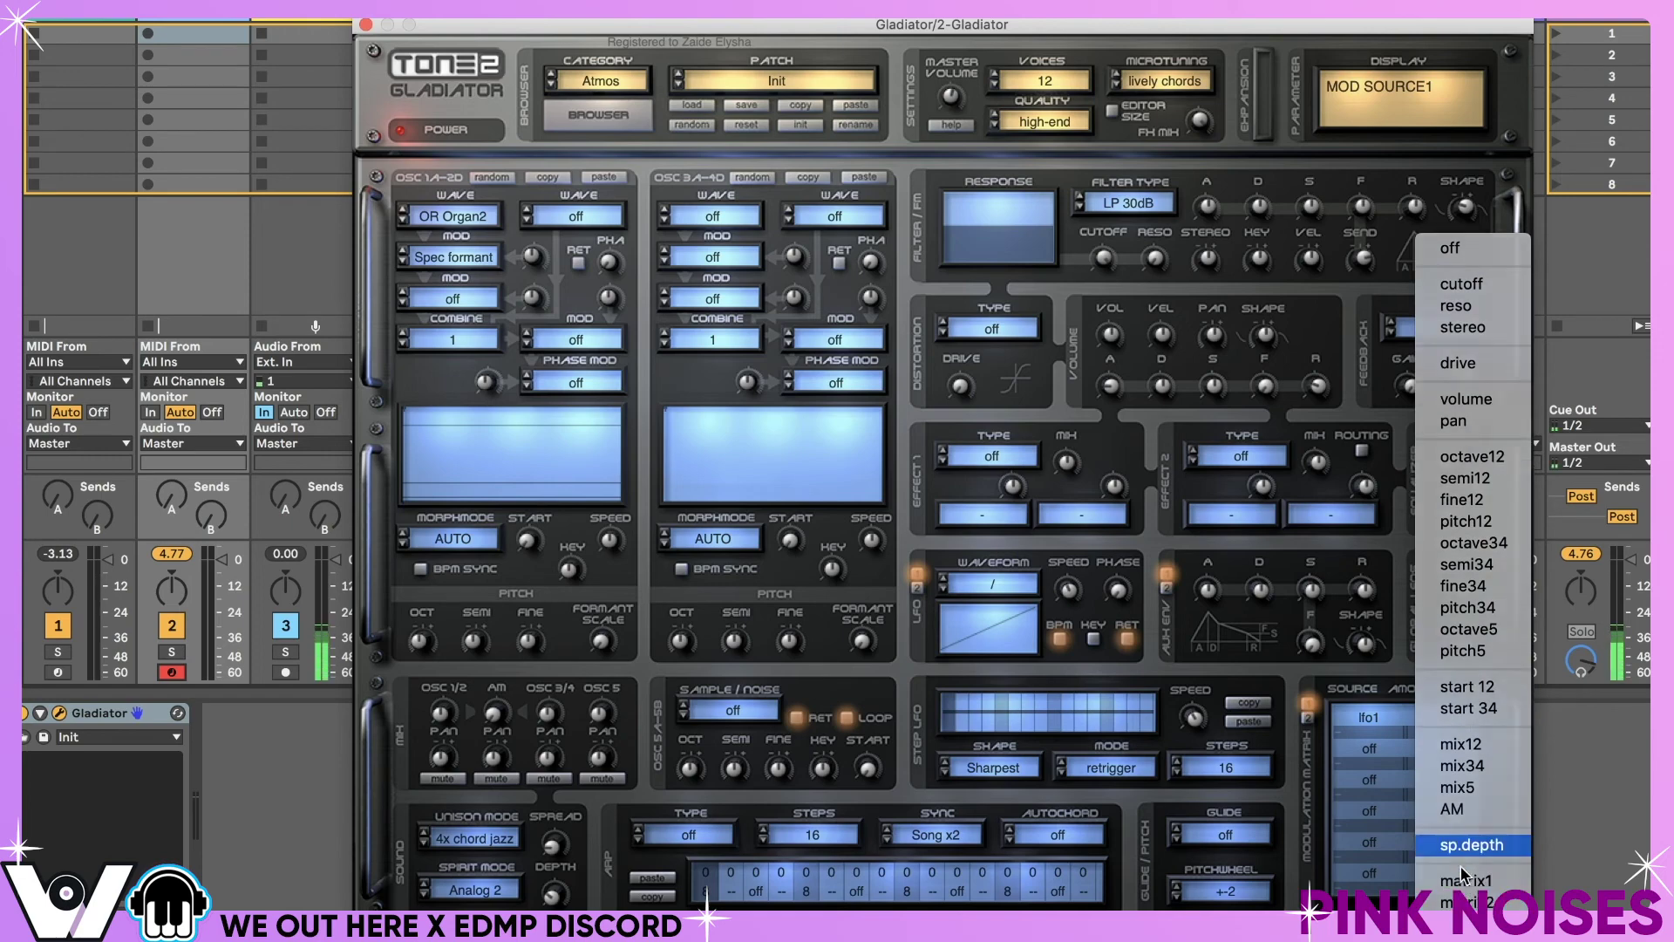
left_click(1465, 845)
left_click_drag(1420, 737, 1420, 730)
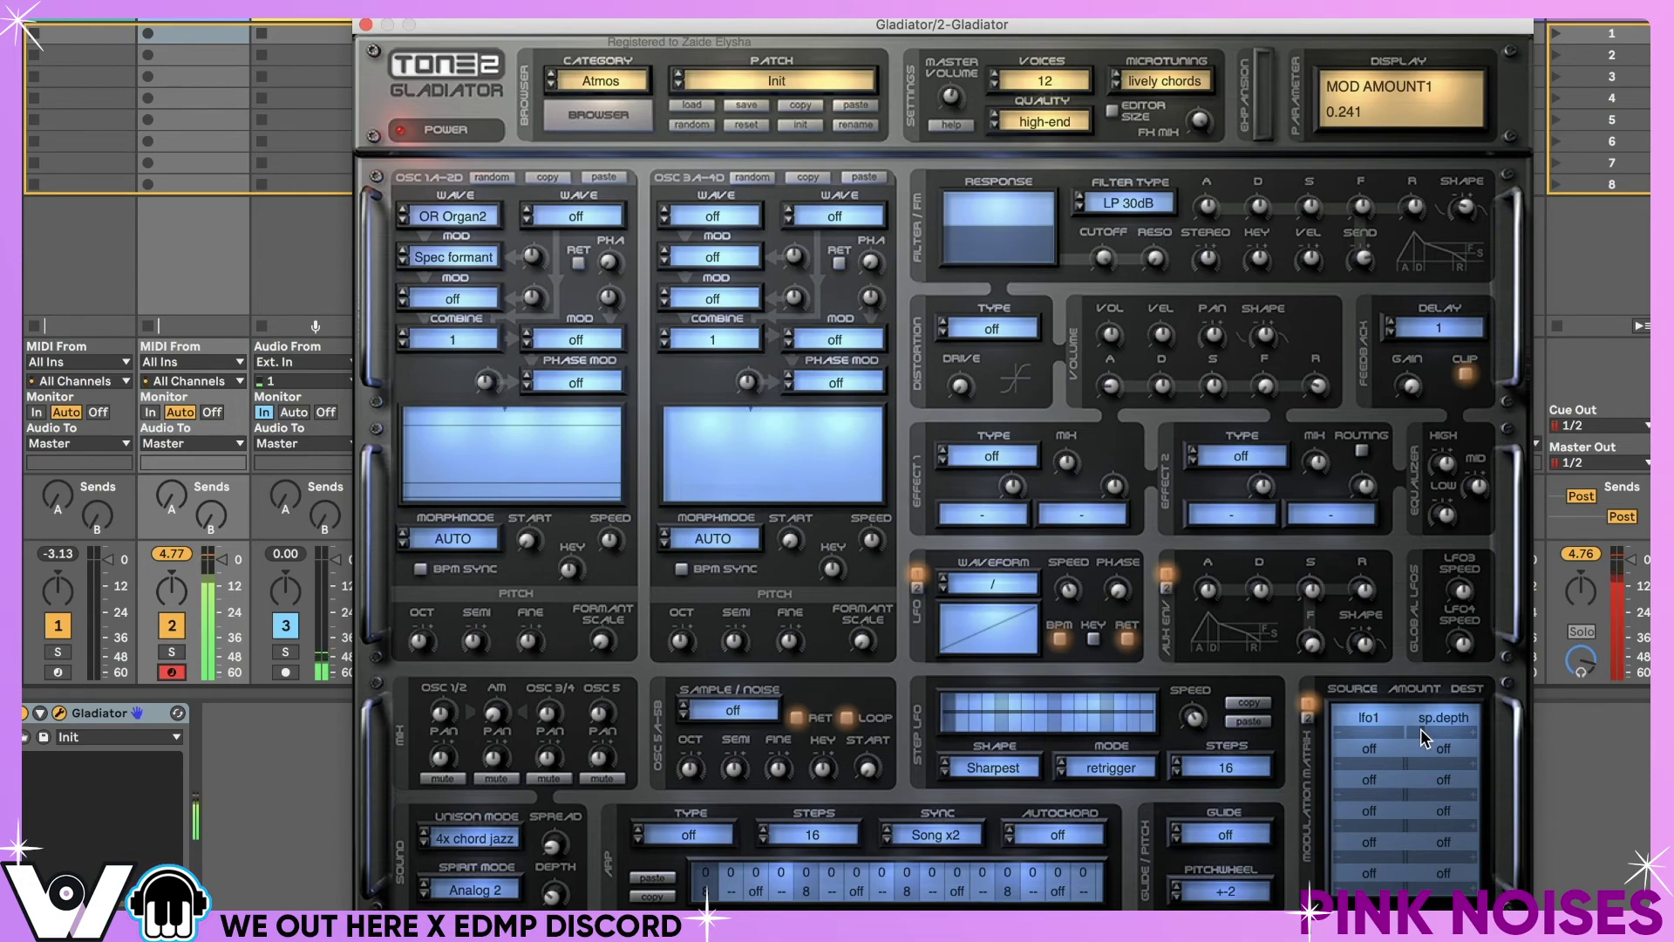
- Set oscillator 1's second modifier to Spec shadow \ and slow the oscillator 1/2 morph speed to about 0.275 Hz
left_click(543, 385)
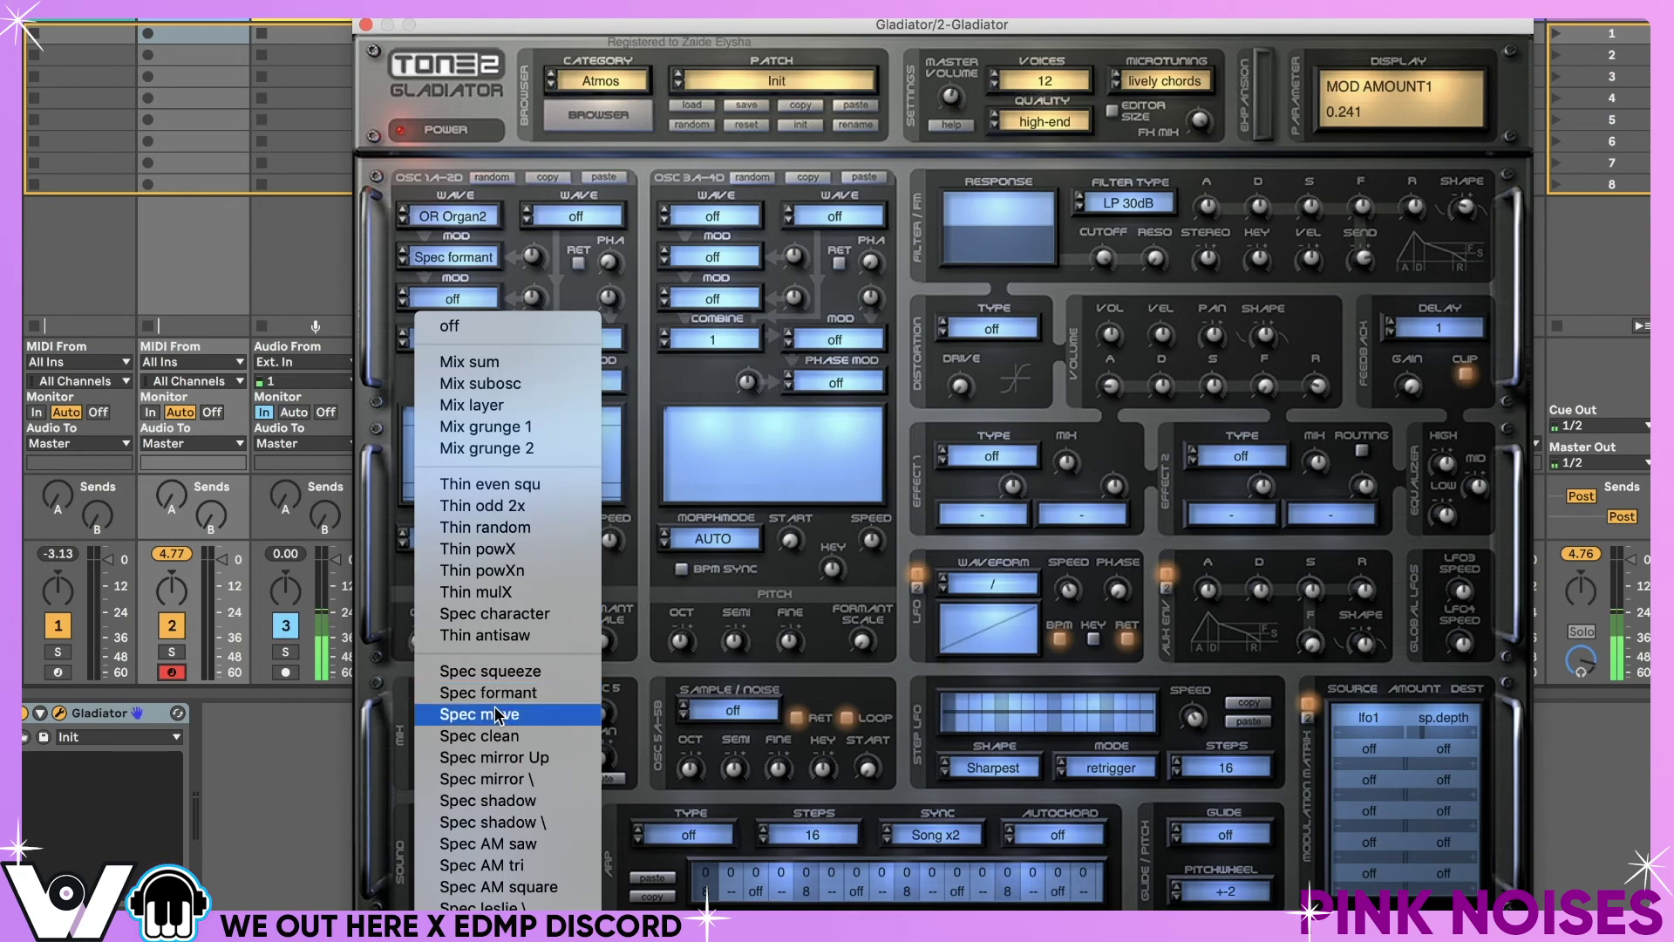
left_click(492, 800)
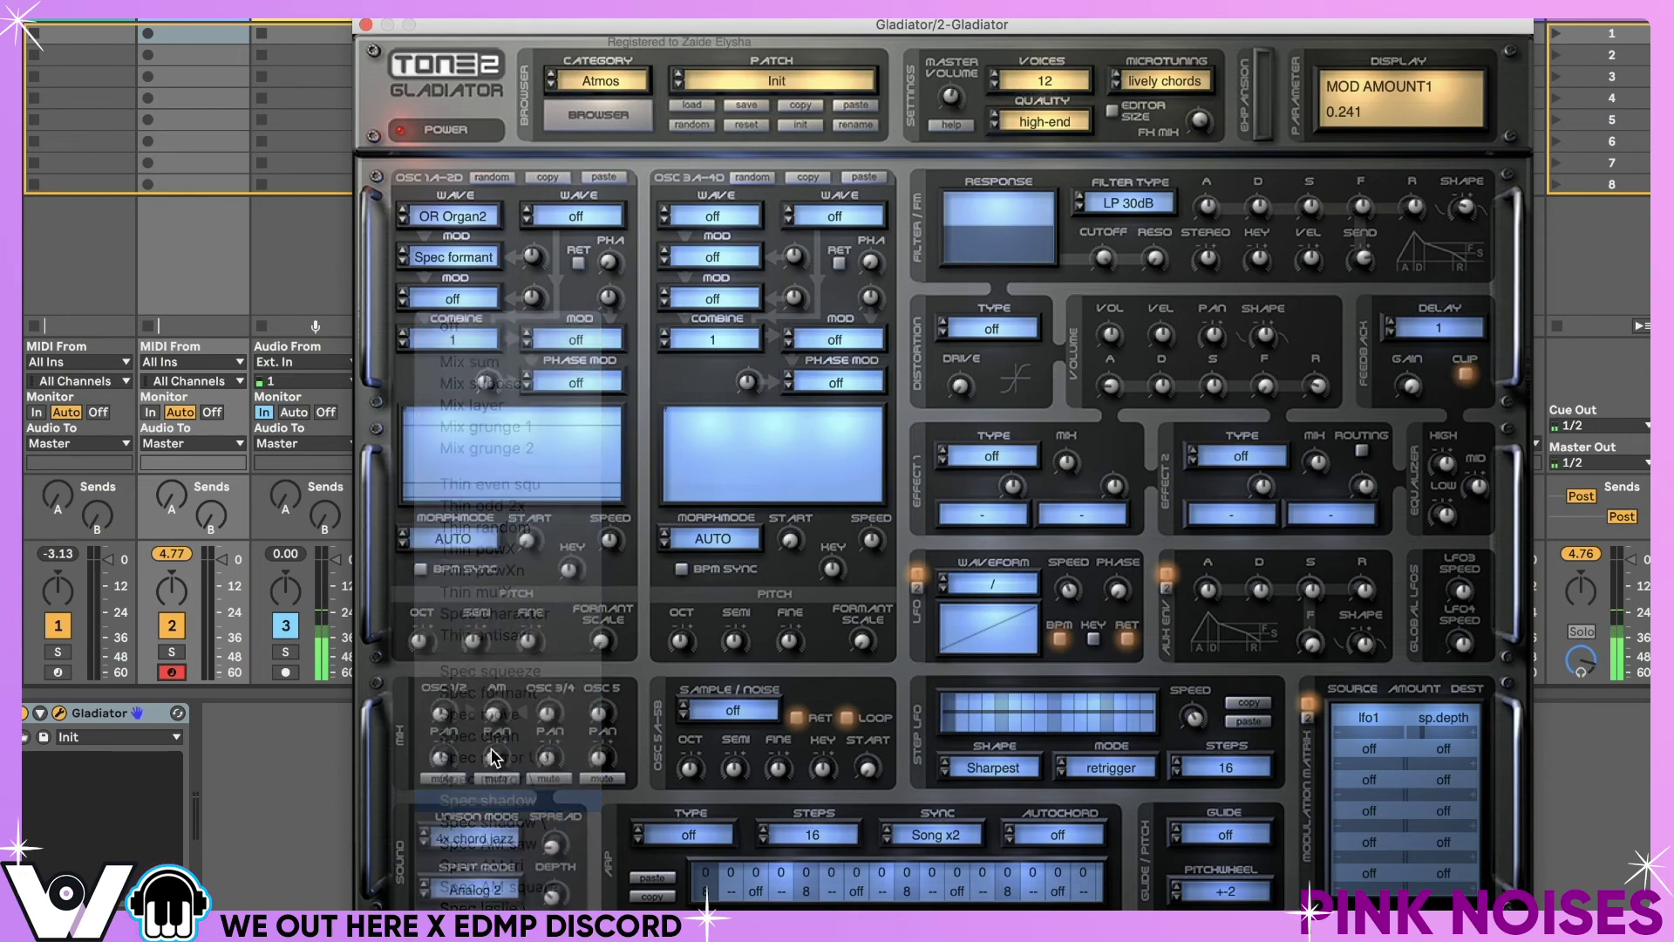
left_click(402, 291)
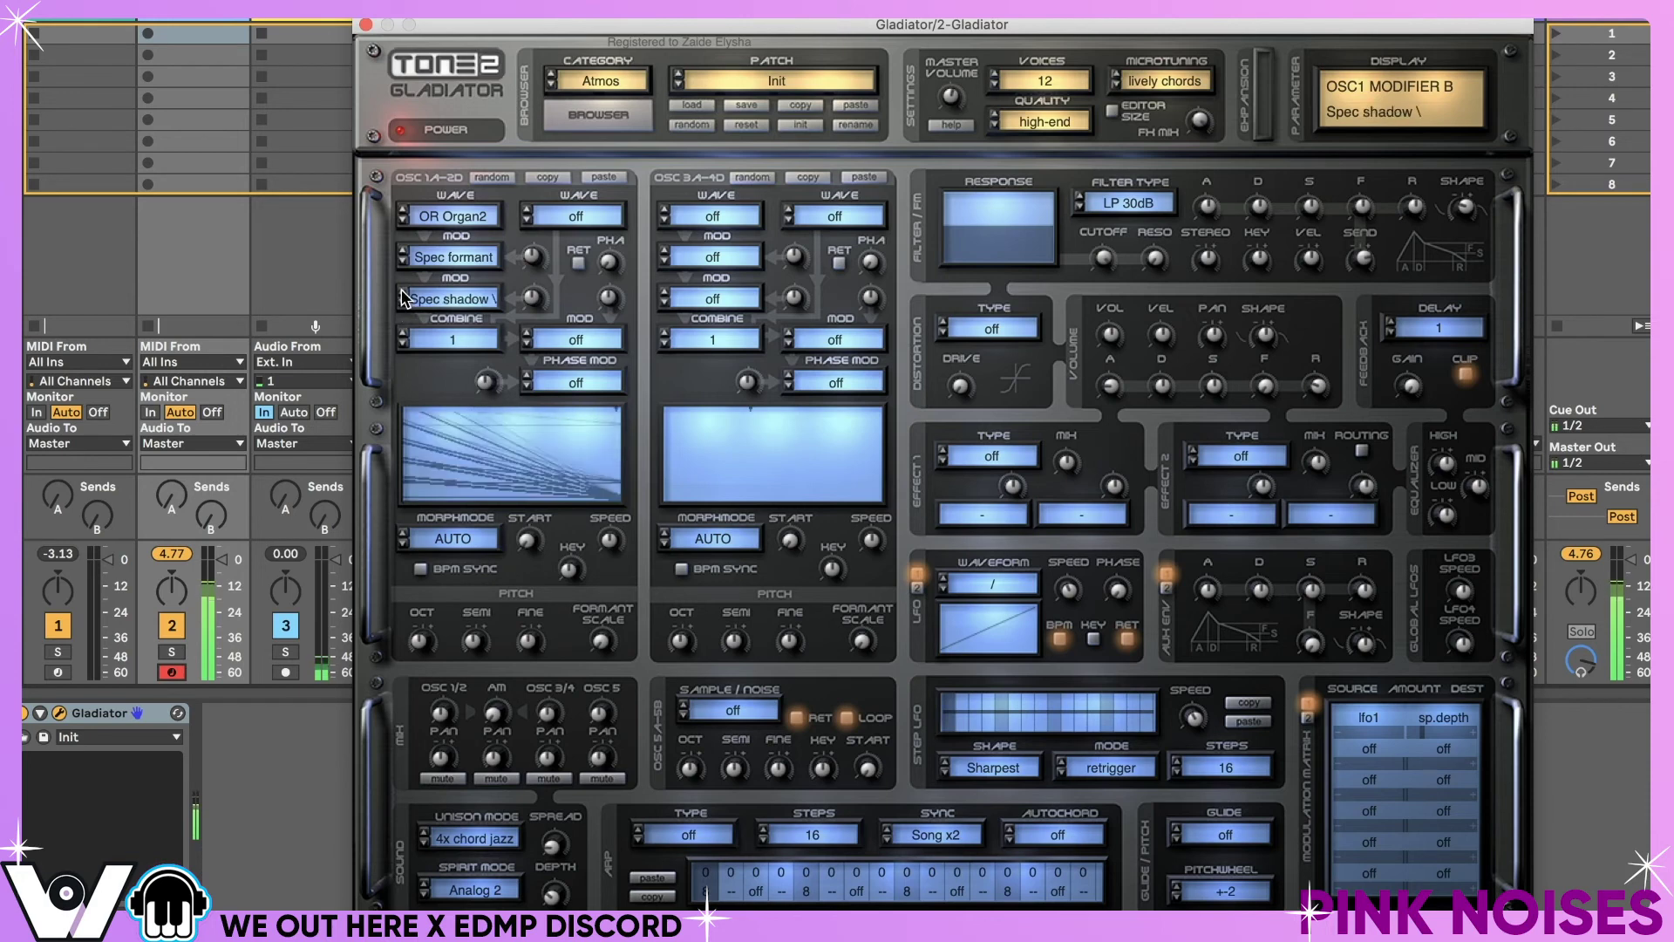
mouse_move(611, 537)
left_click_drag(612, 535, 616, 578)
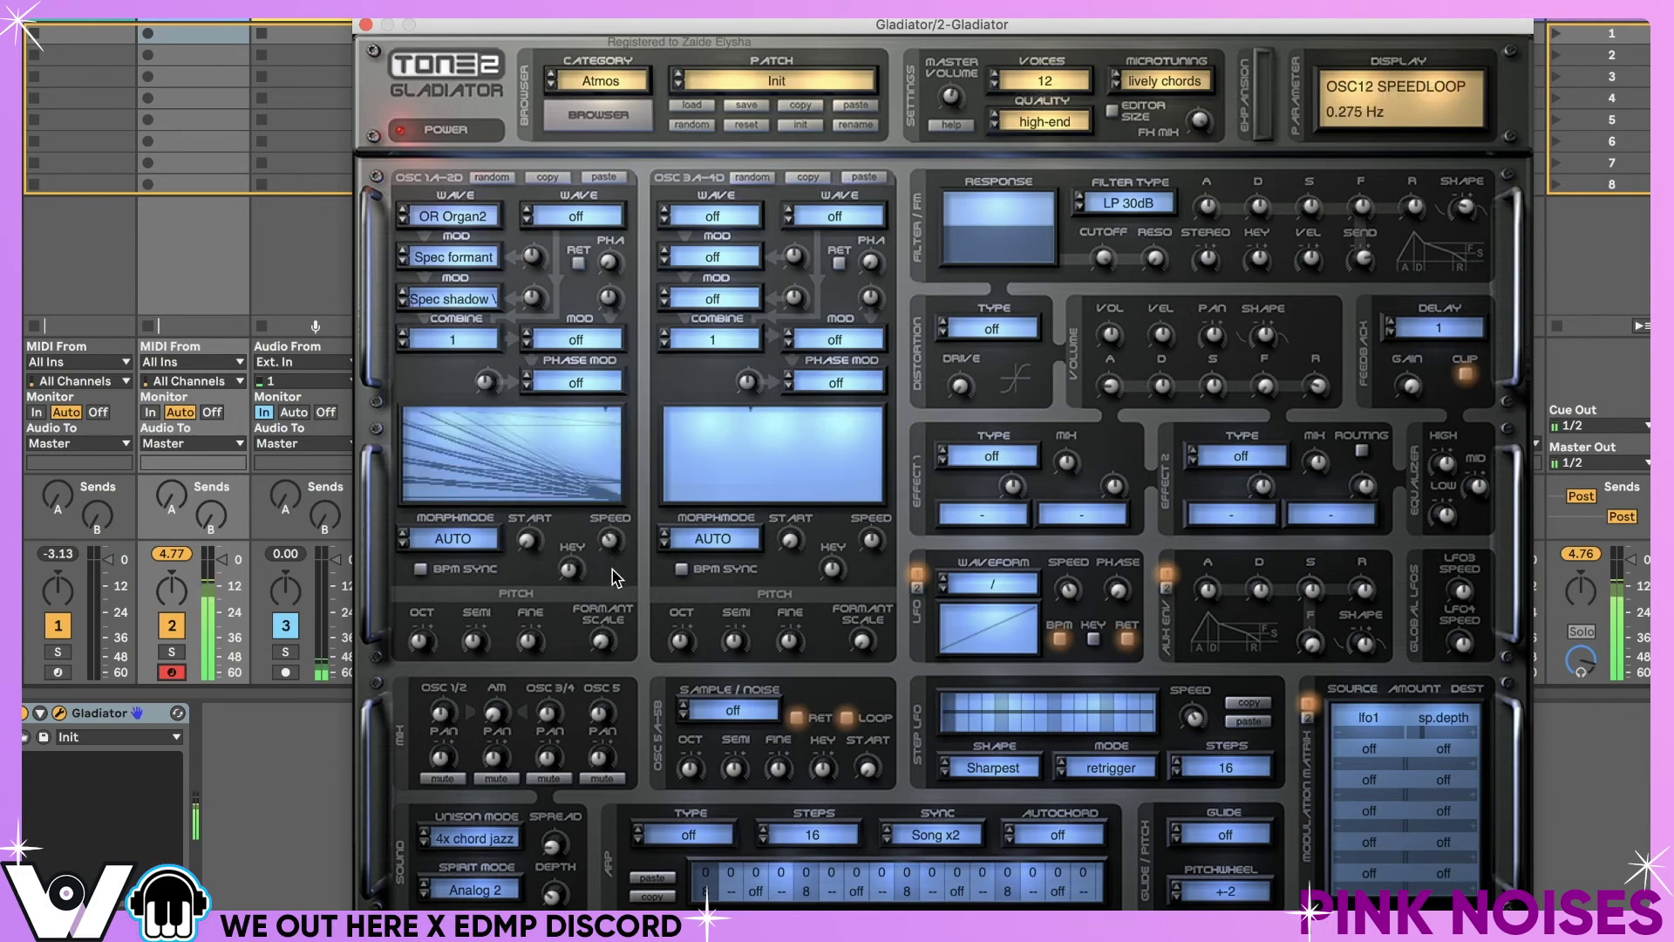
left_click_drag(616, 578, 617, 574)
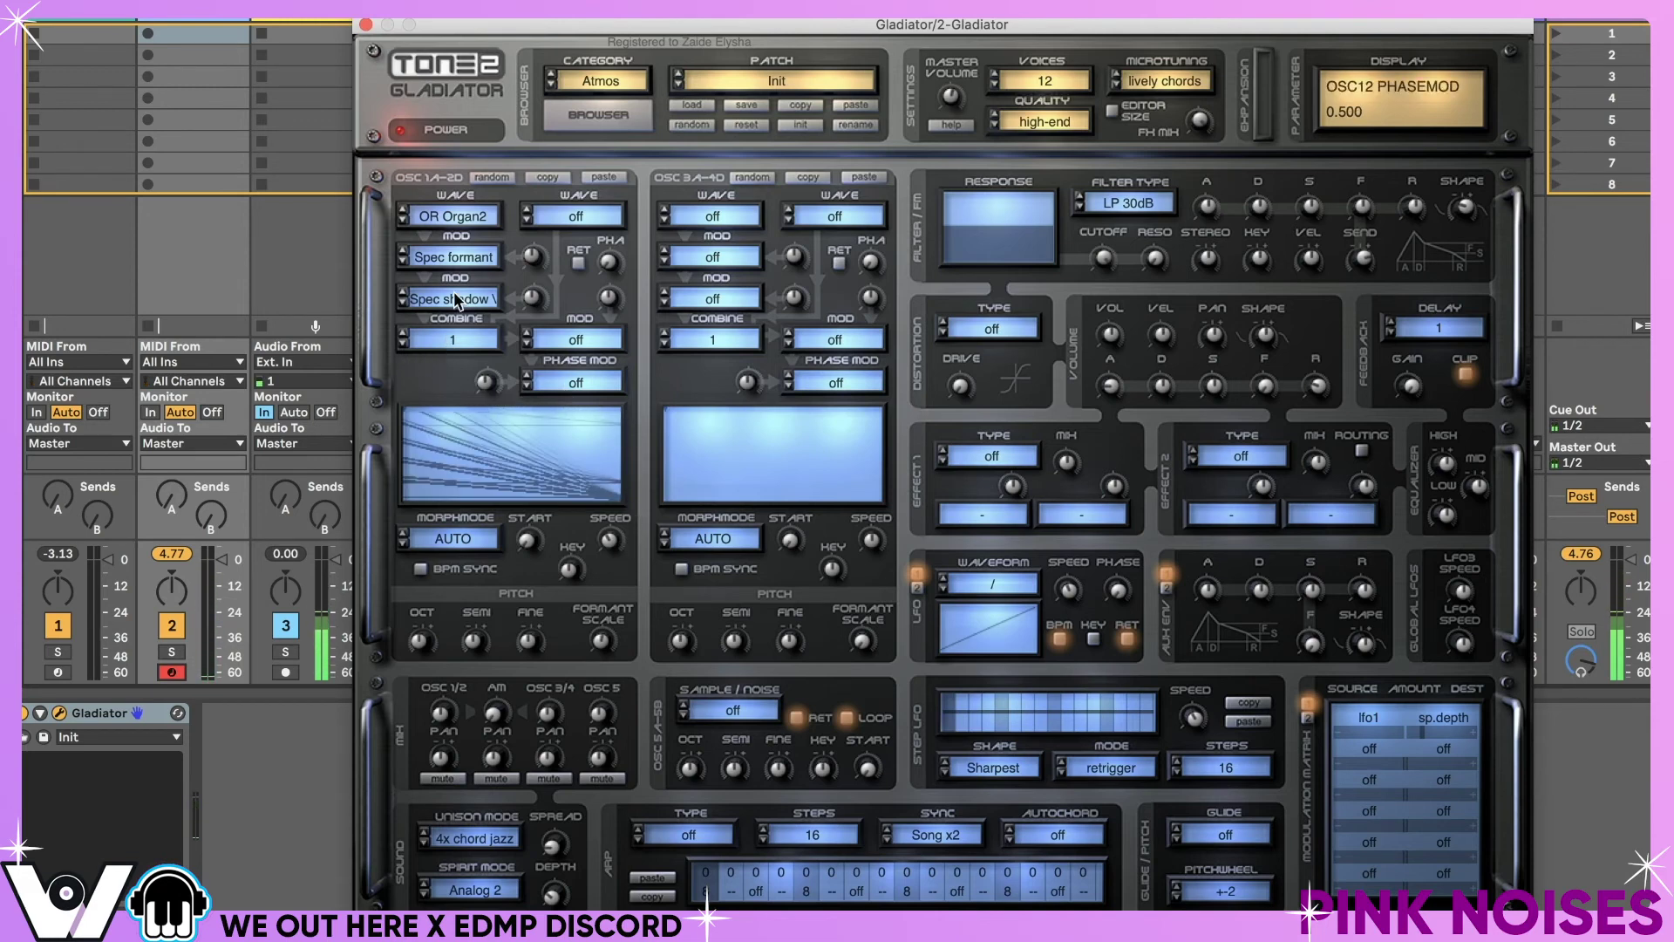
- Combine oscillators 1 and 2 with crossfade12 and set oscillator 2's wave to EL Alpha 2x
left_click(483, 340)
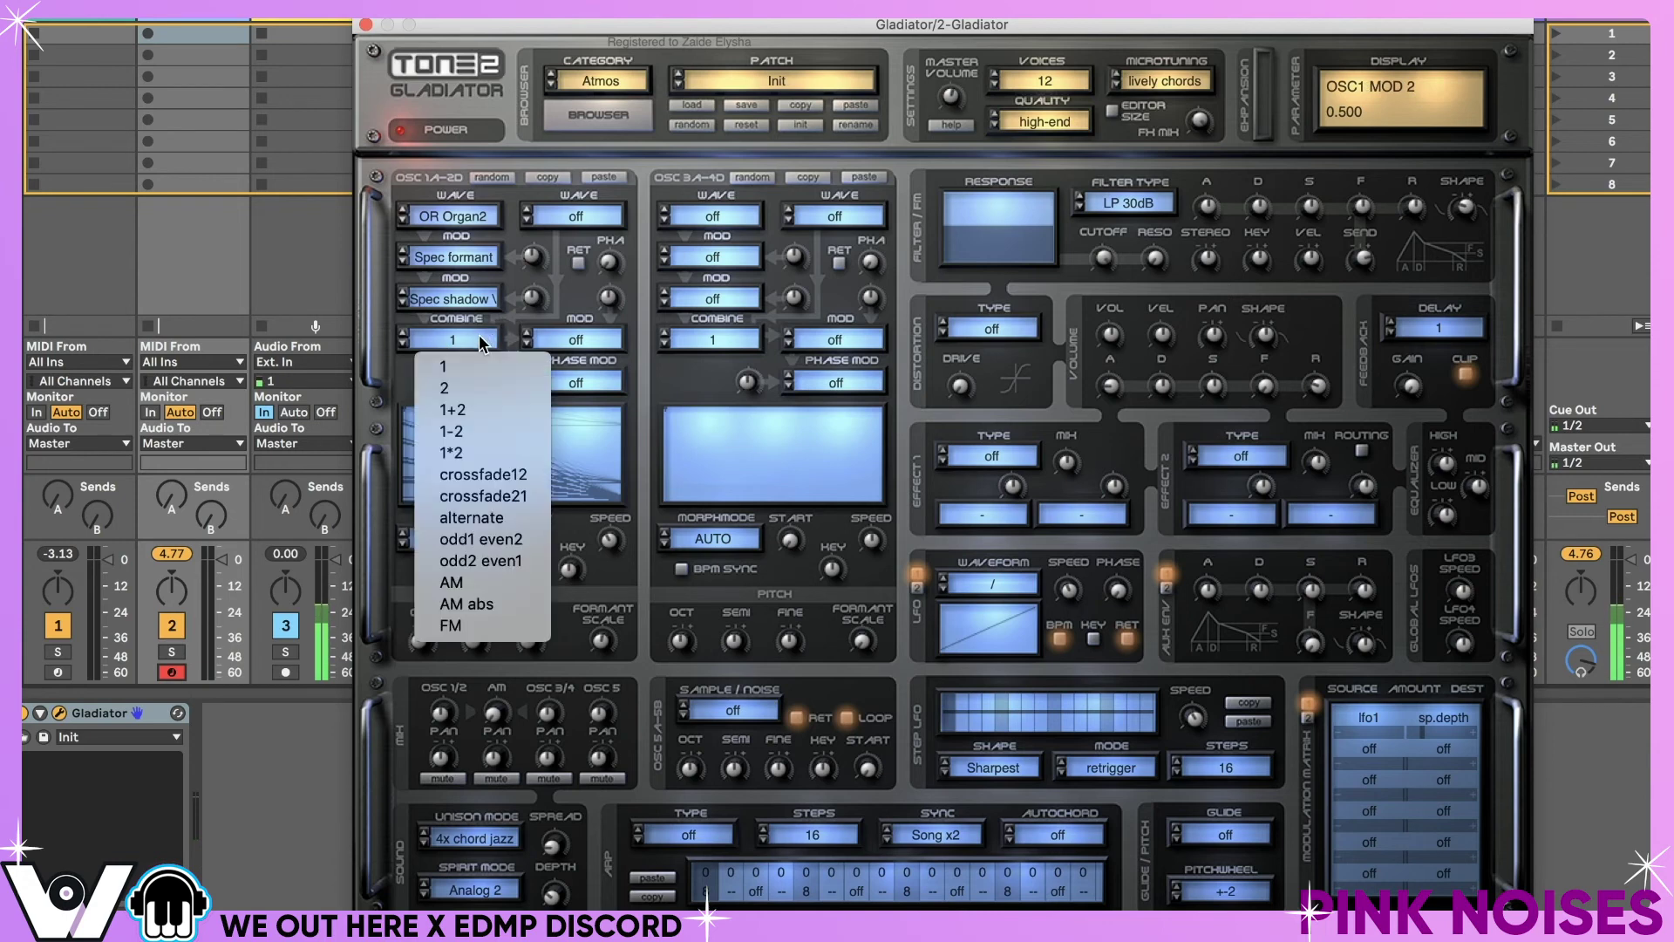
left_click(507, 475)
left_click(527, 214)
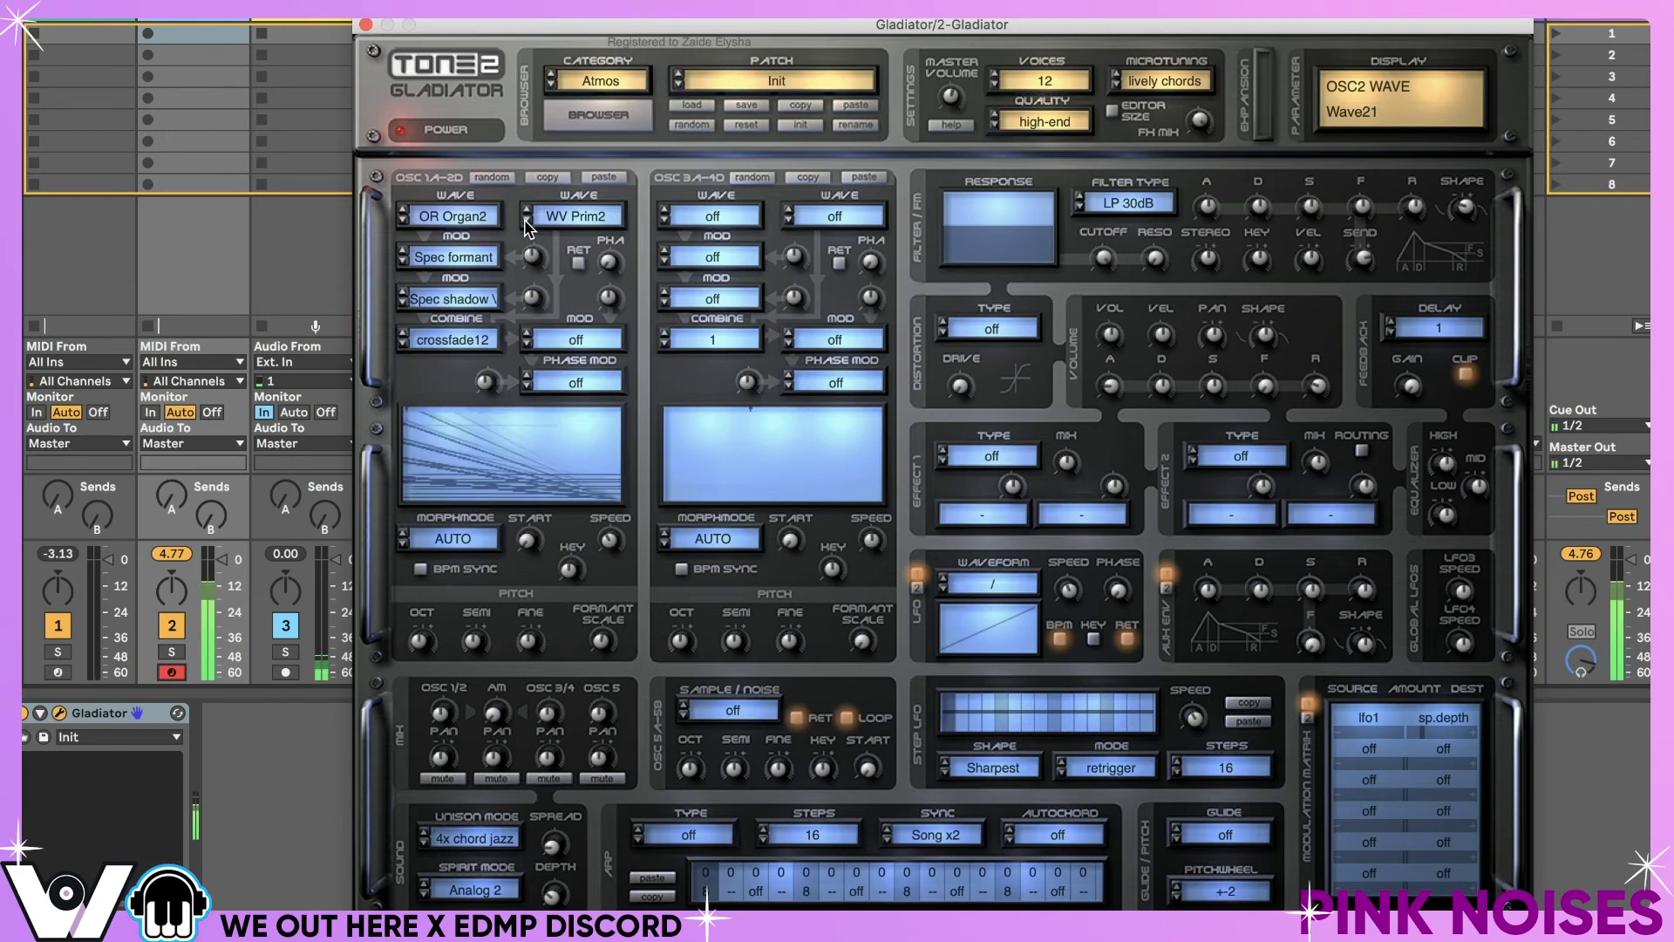
left_click(527, 222)
left_click(527, 222)
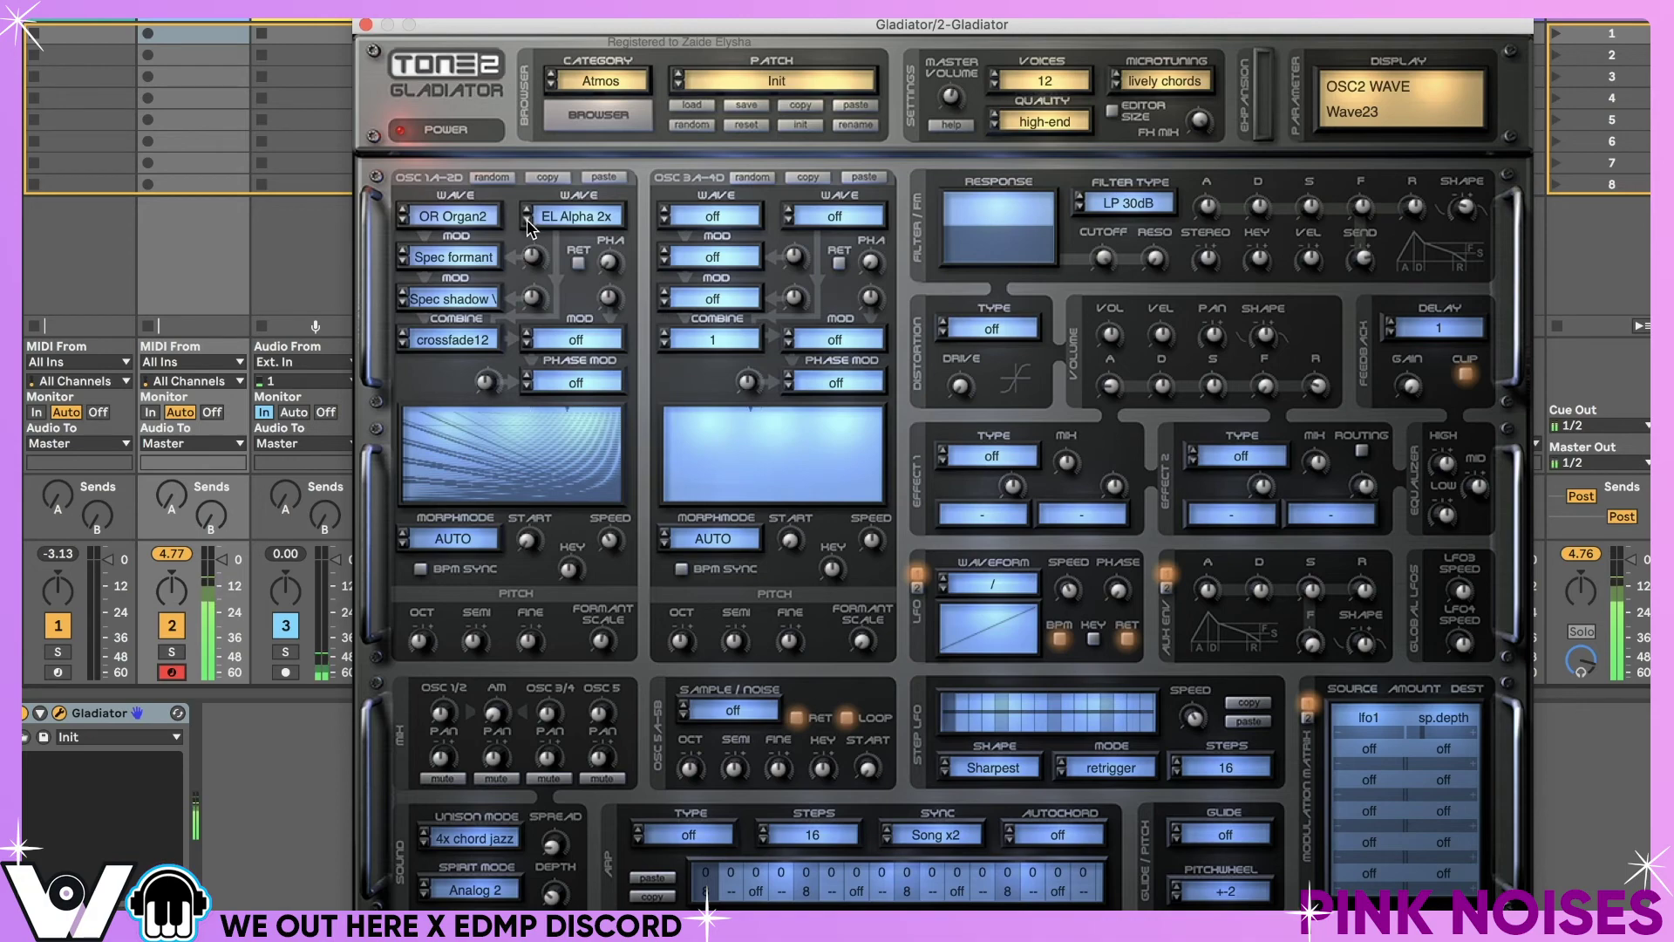
- Leave oscillator 2's modifier off and set oscillator 1's modifier amounts to about 0.835 and 0.630
left_click(560, 342)
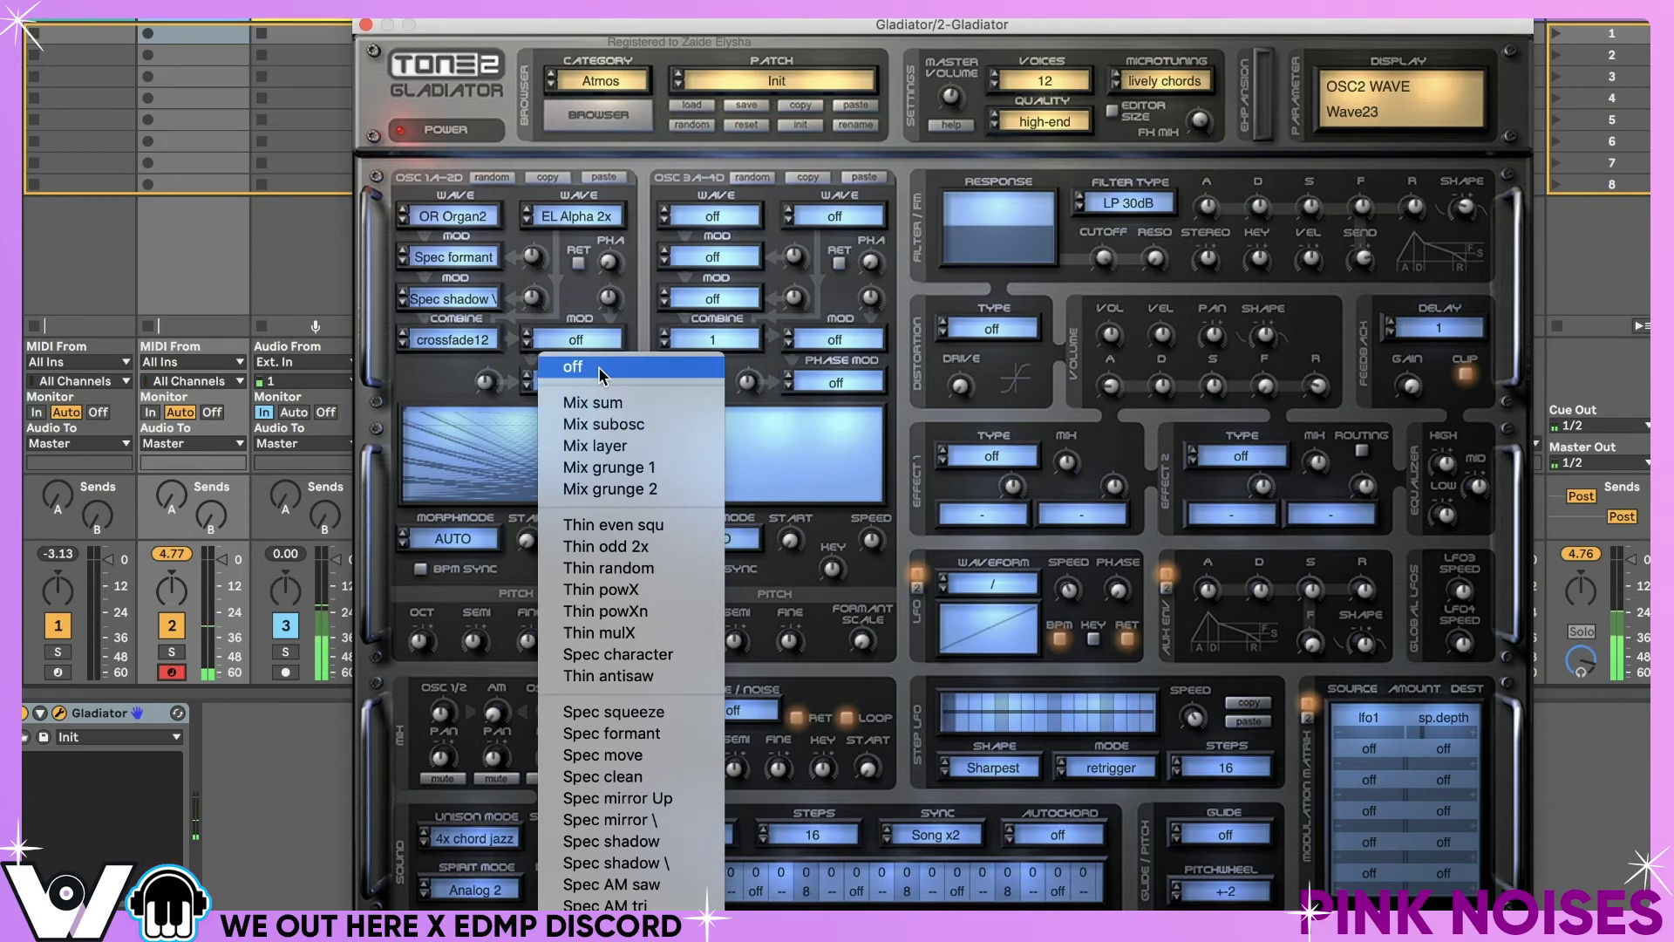
left_click(598, 366)
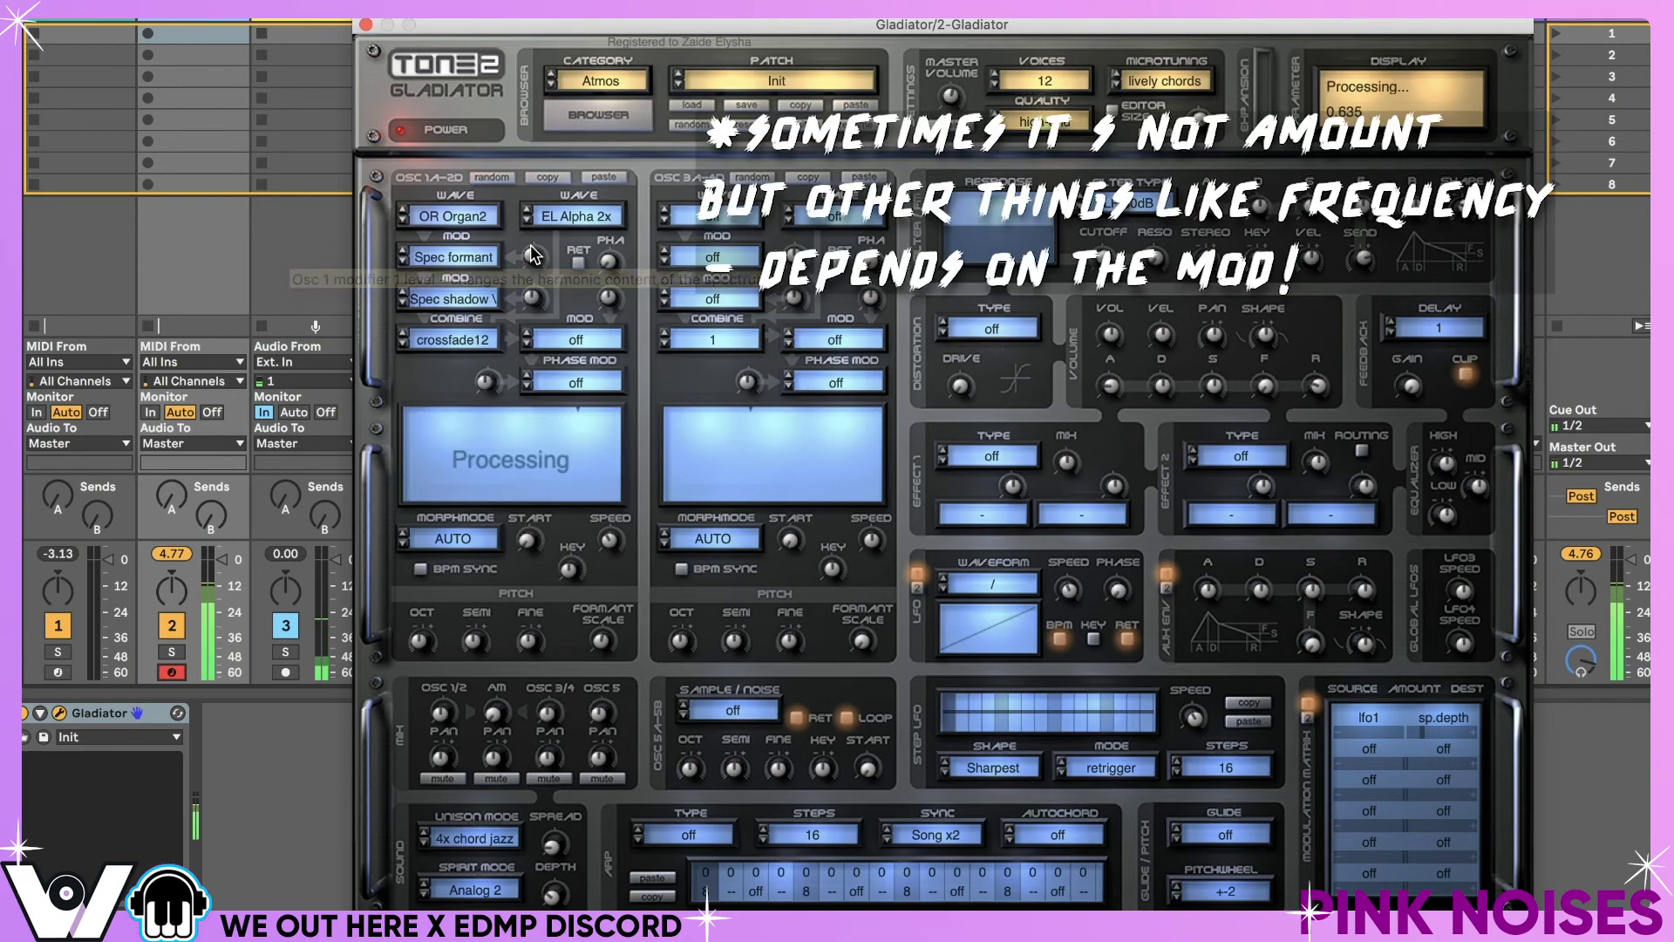
mouse_move(531, 247)
left_mouse_down()
mouse_move(558, 194)
mouse_move(542, 235)
left_mouse_up()
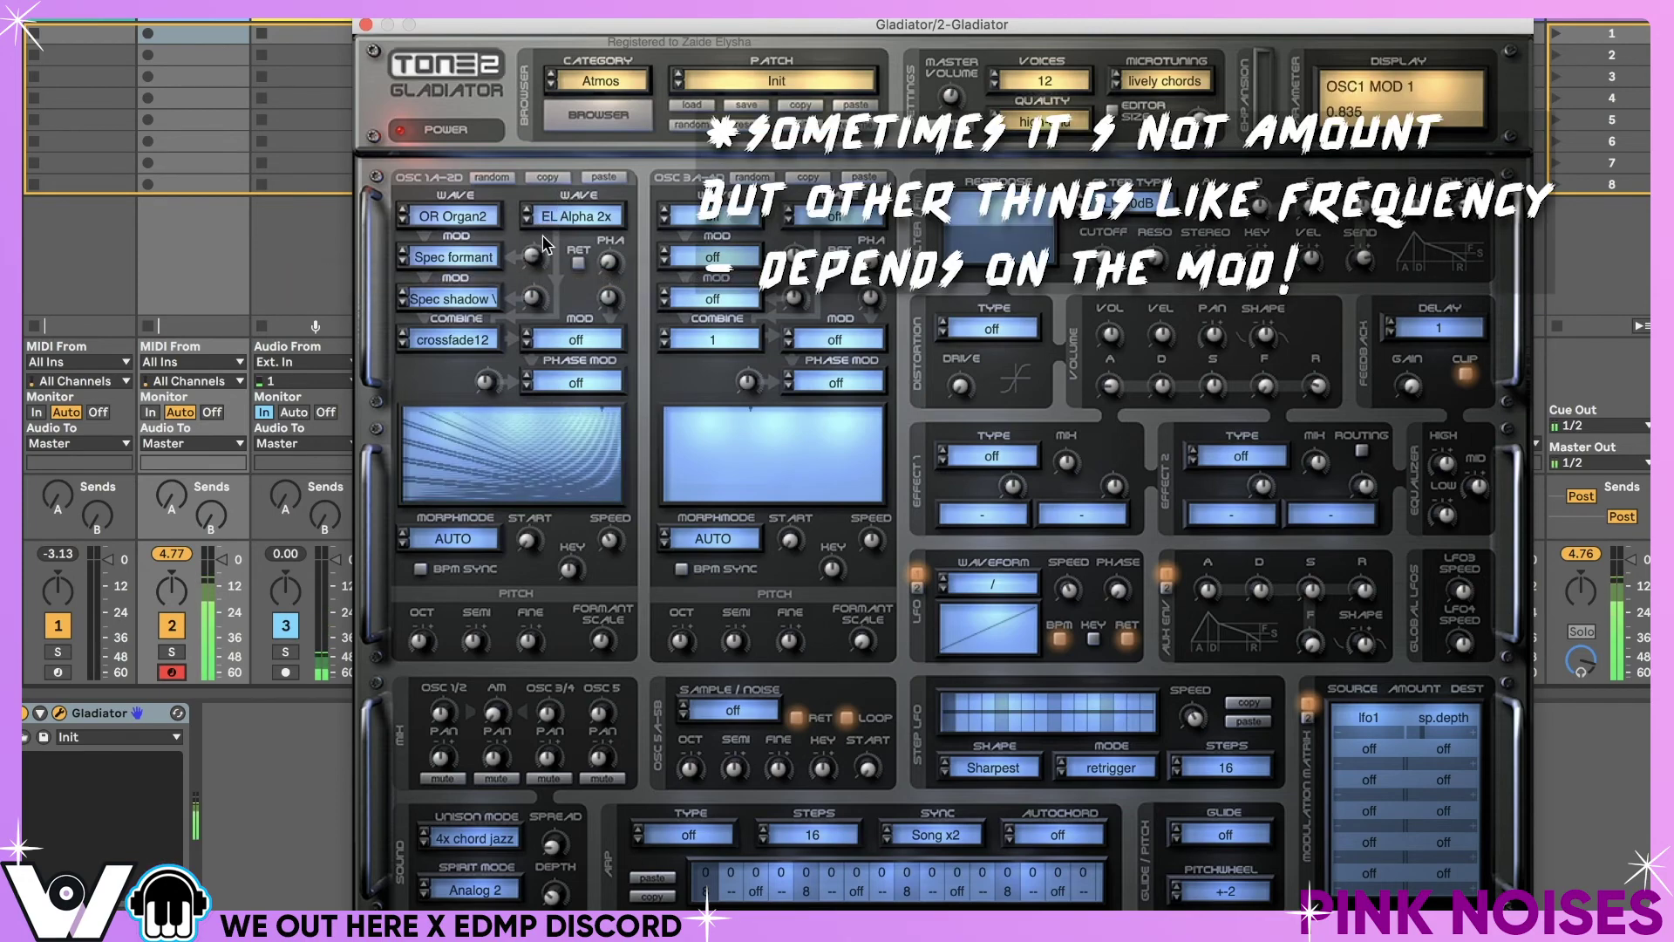
left_click_drag(539, 268, 544, 318)
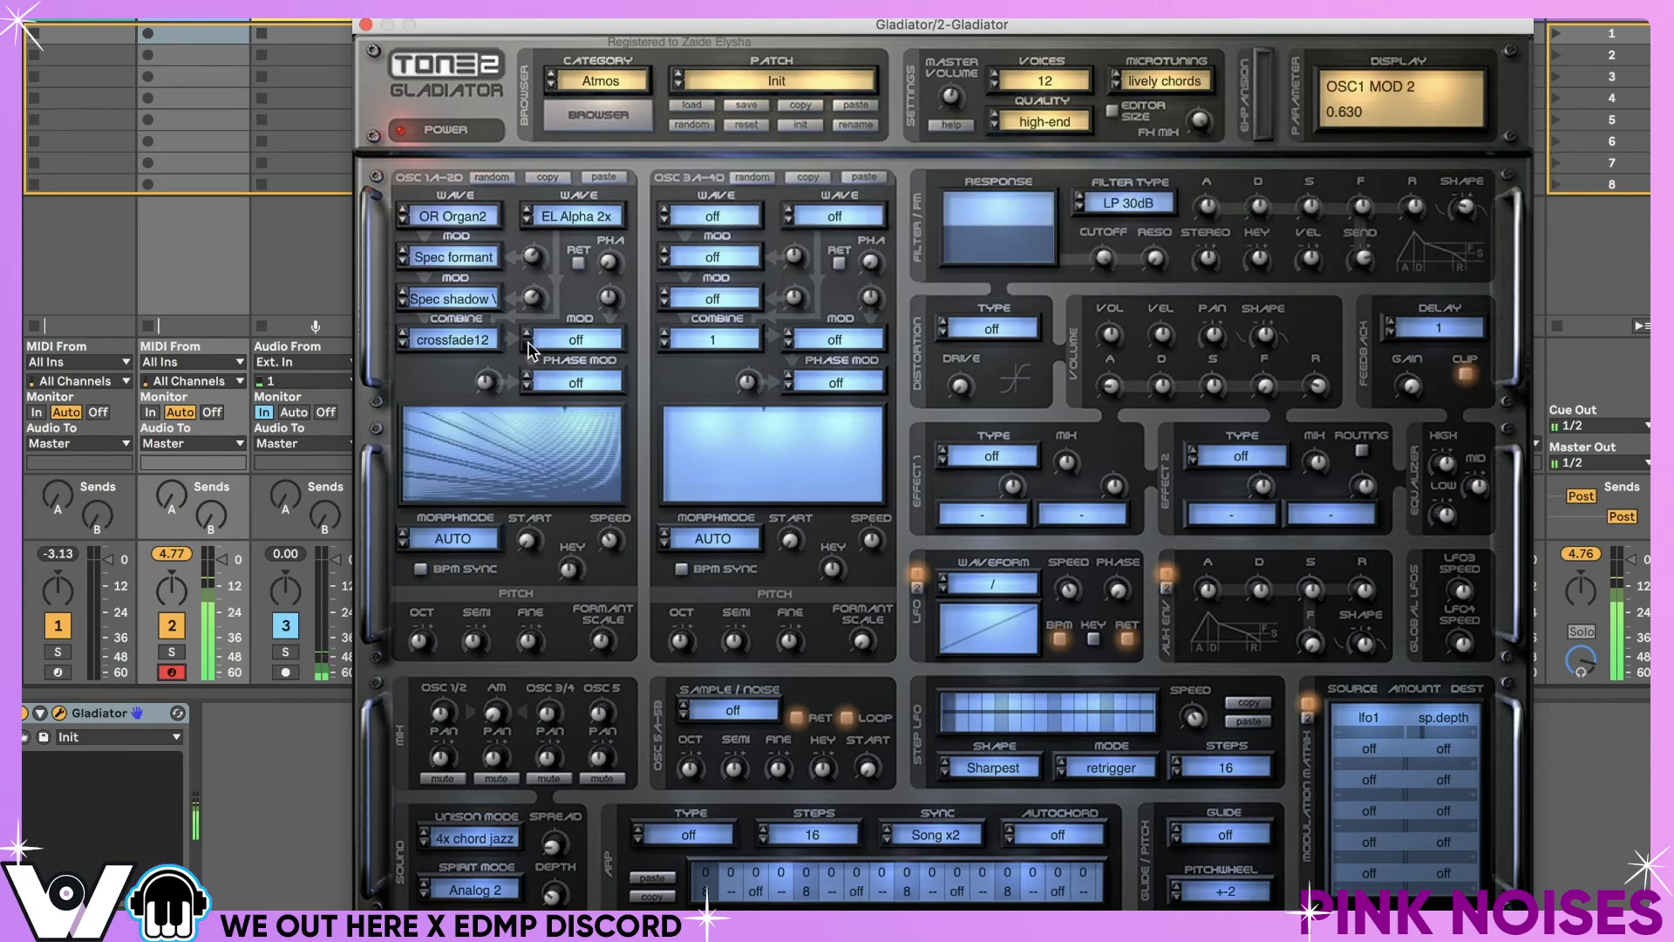
- Set oscillator 2's modifier to Thin odd 2x with an amount of about 0.315
left_click(527, 345)
left_click(527, 344)
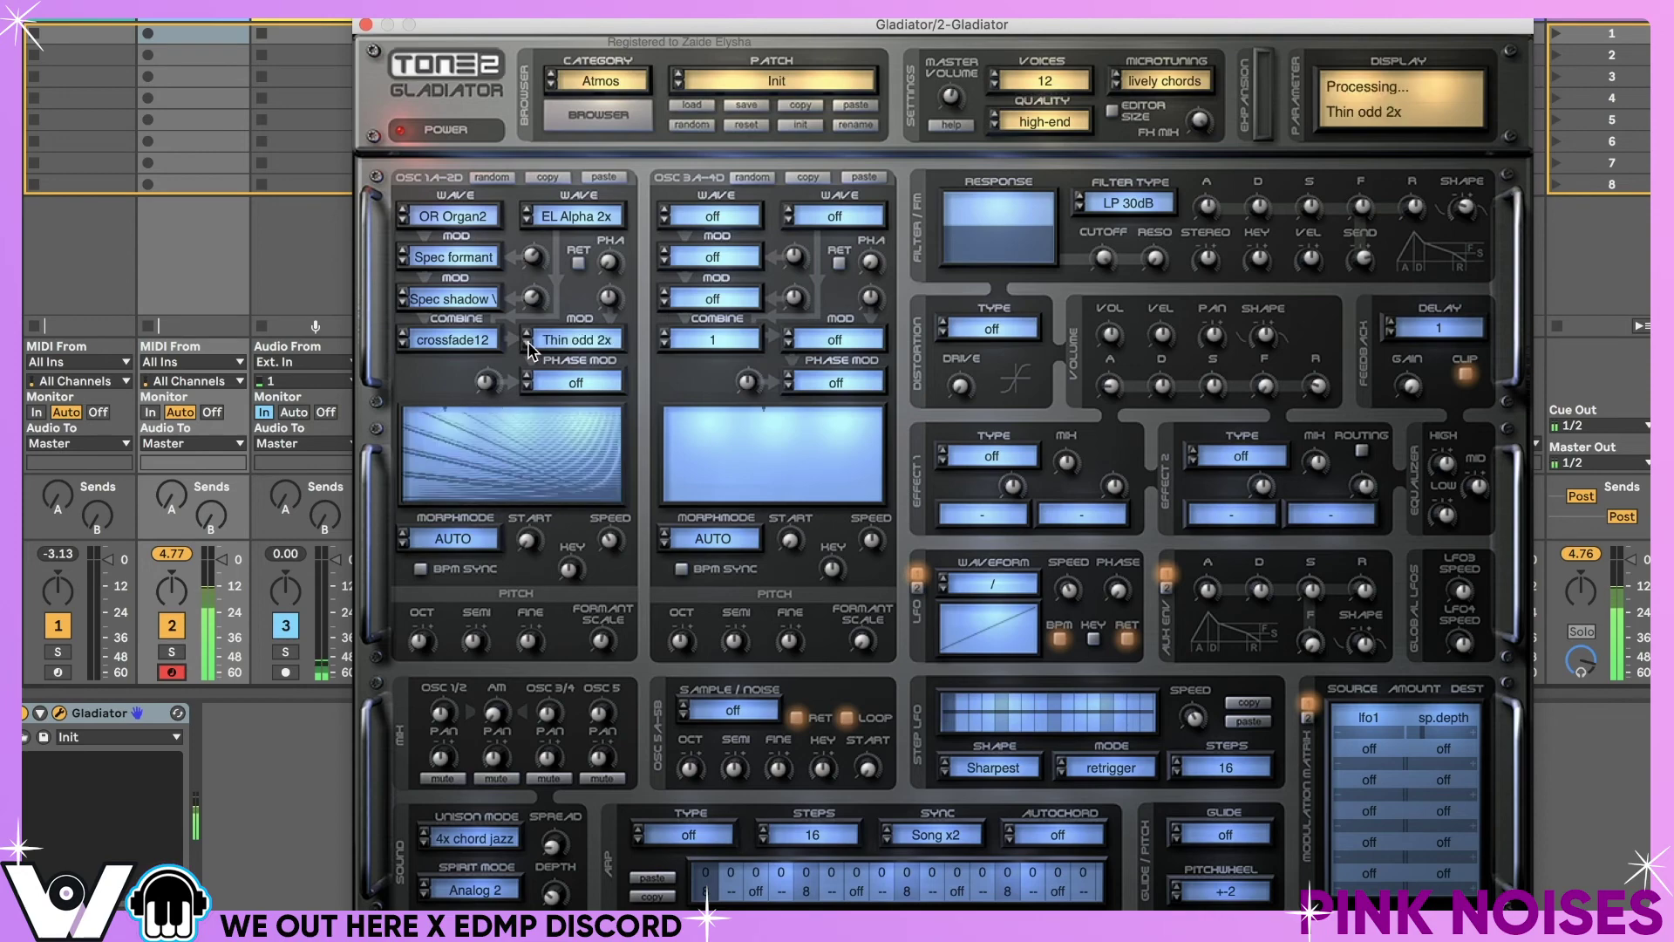
left_click_drag(615, 304, 611, 334)
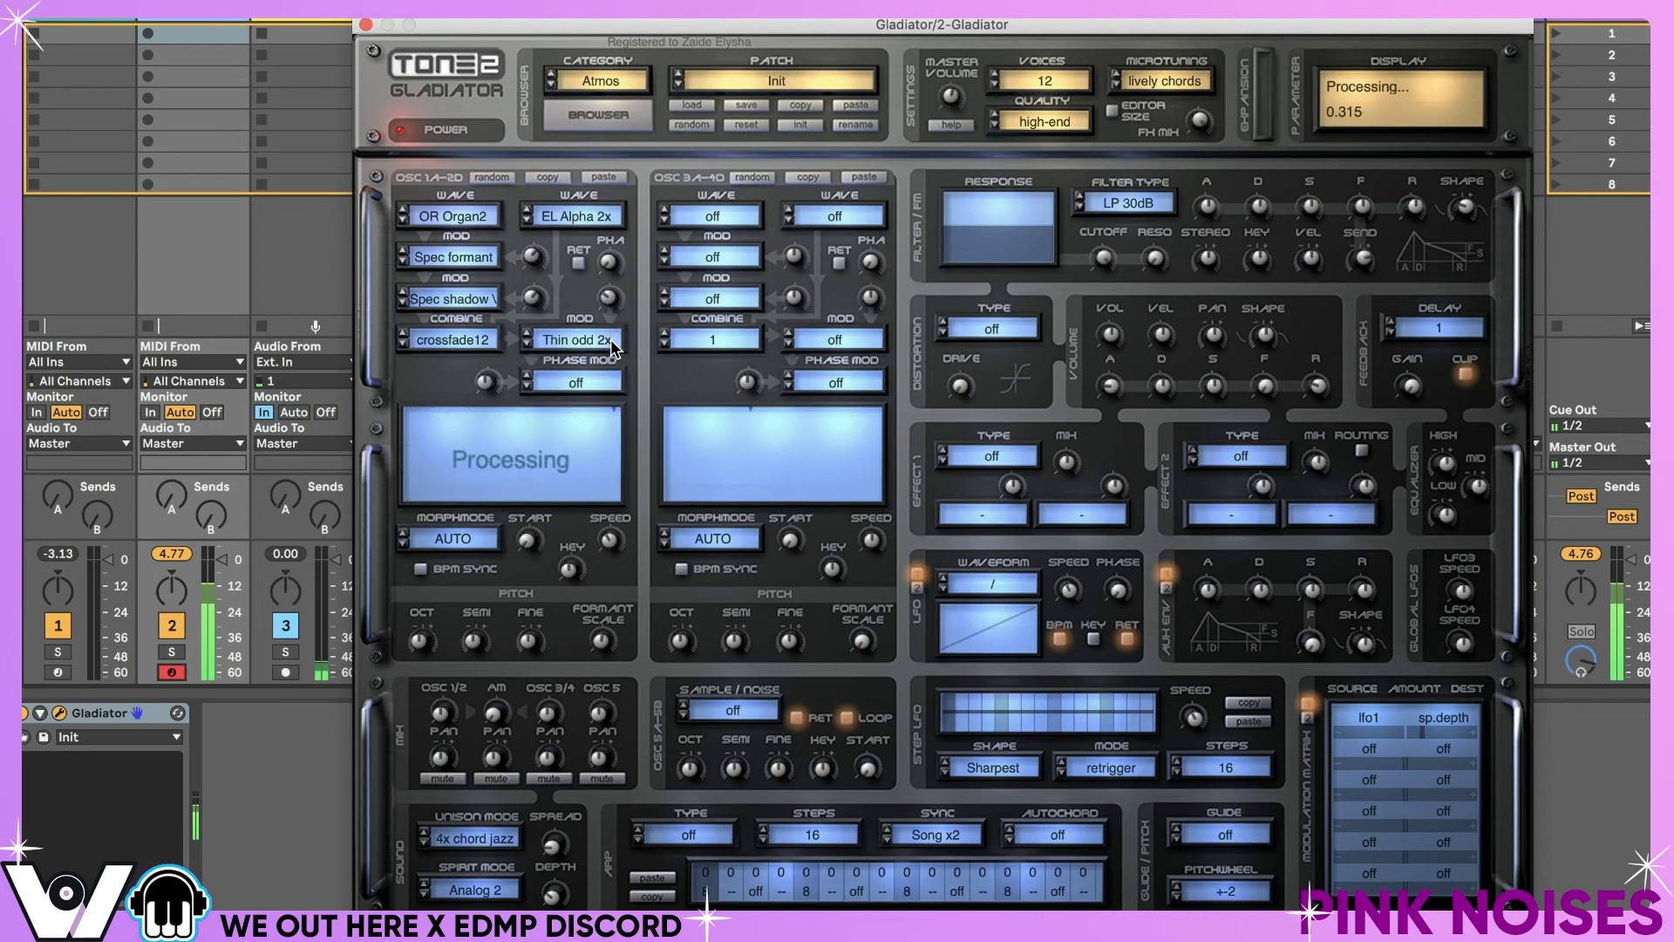
- Try phase modulation types for oscillators 1 and 2 and settle on Zzzap 2
left_click(584, 384)
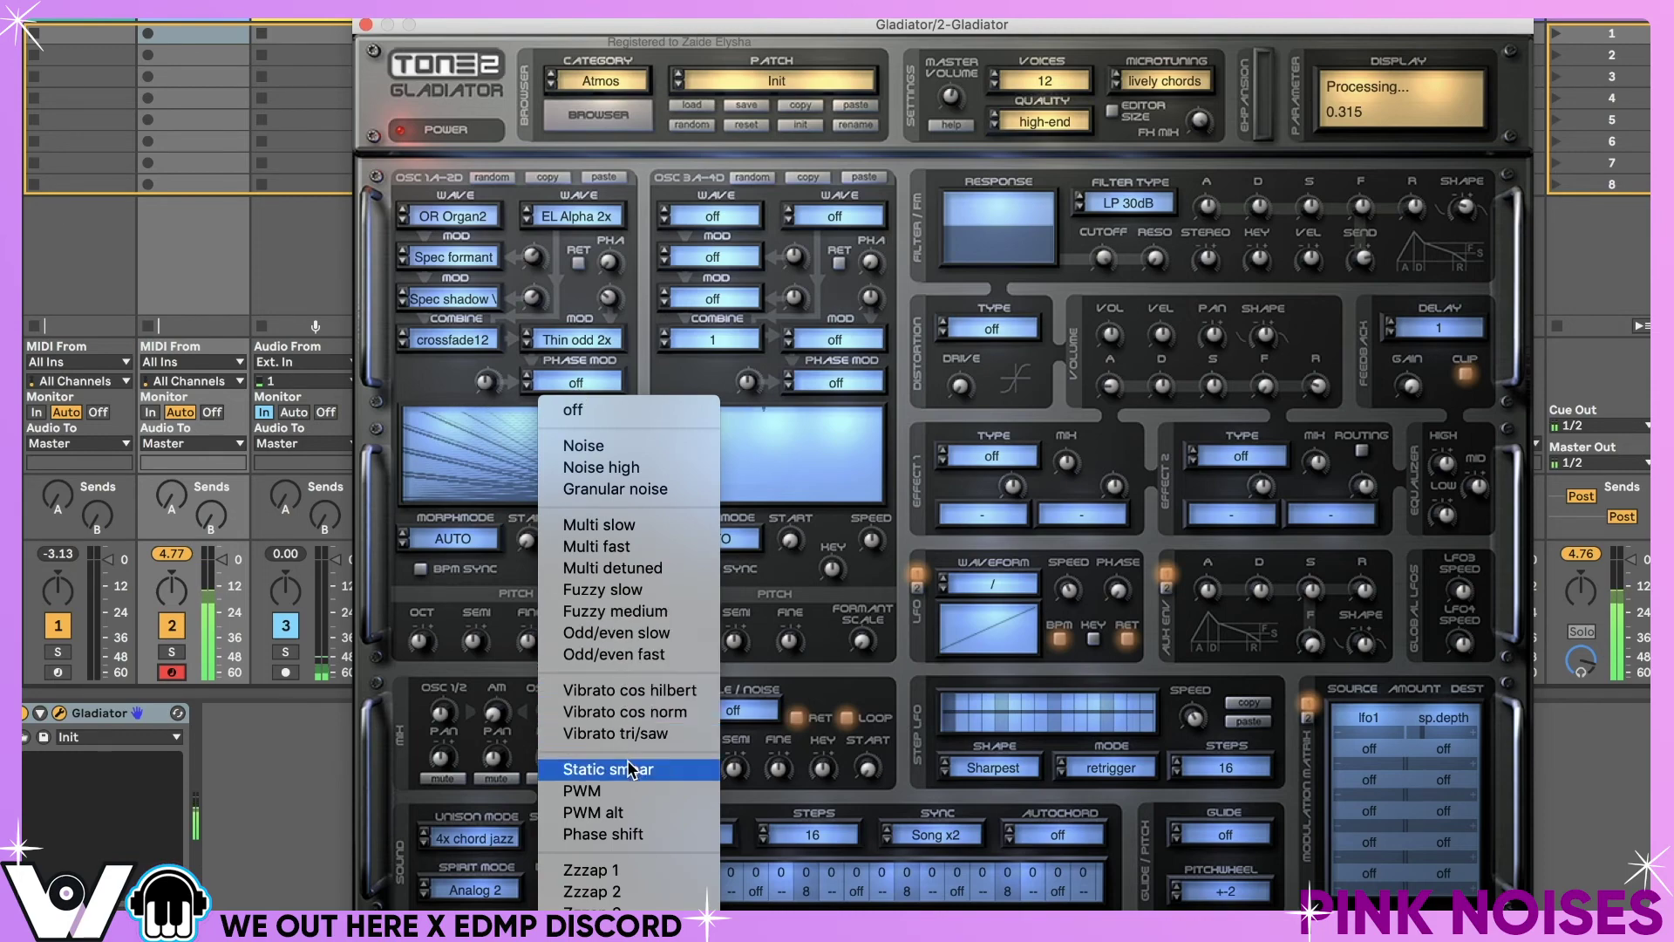
left_click(627, 792)
left_click(528, 388)
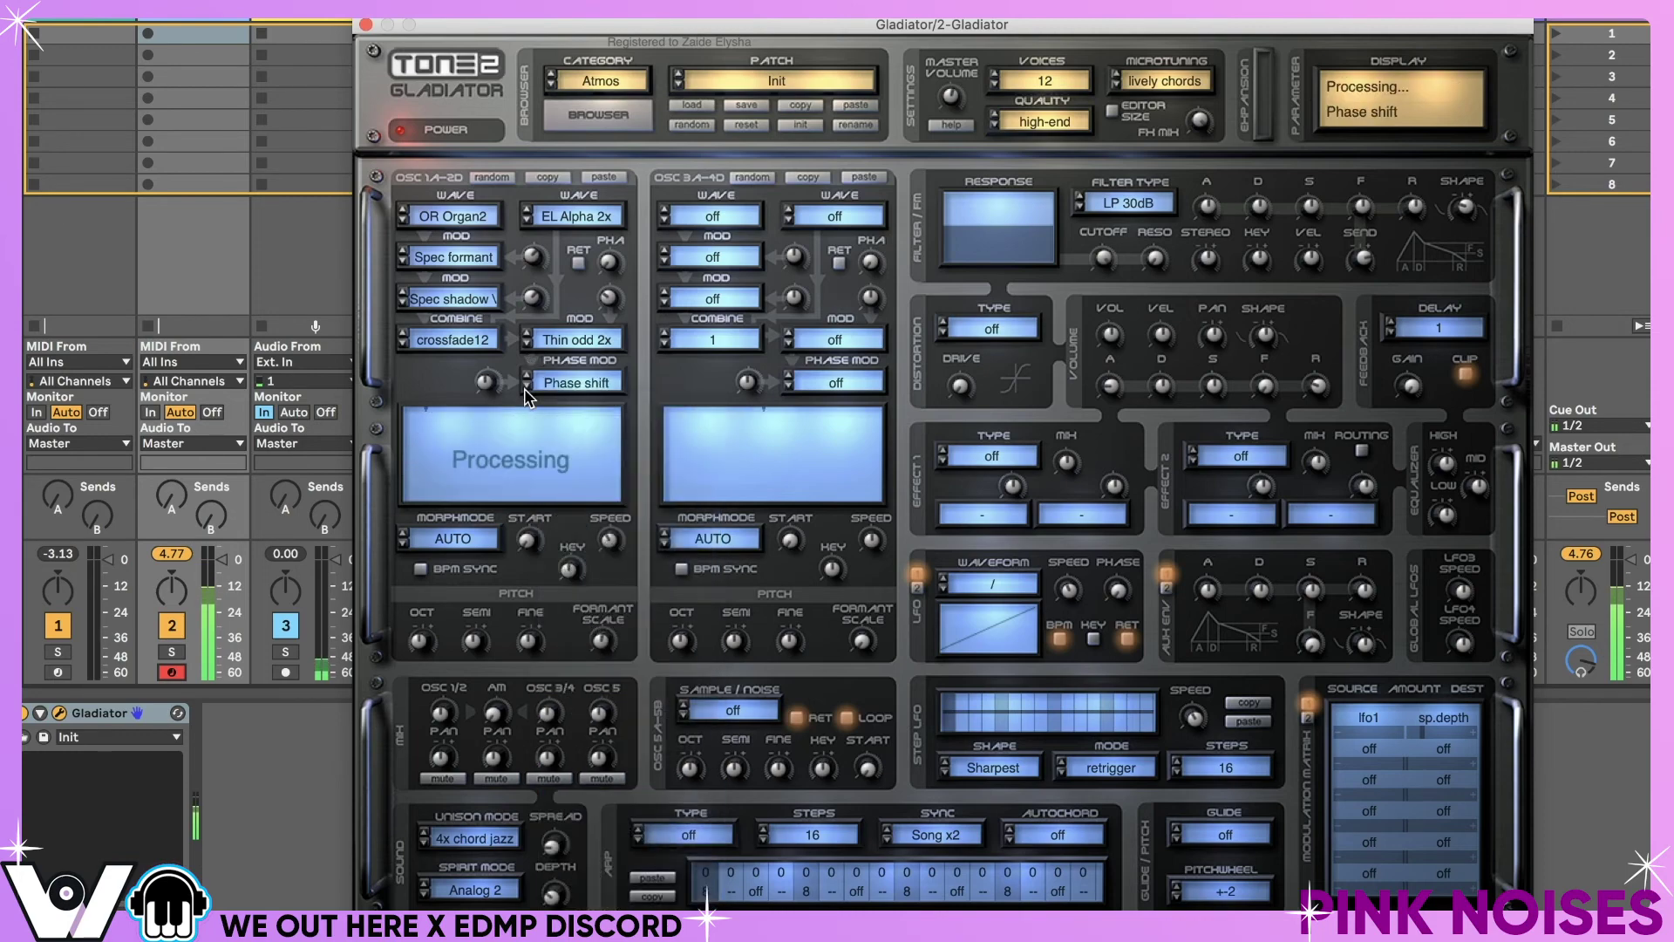
left_click(530, 388)
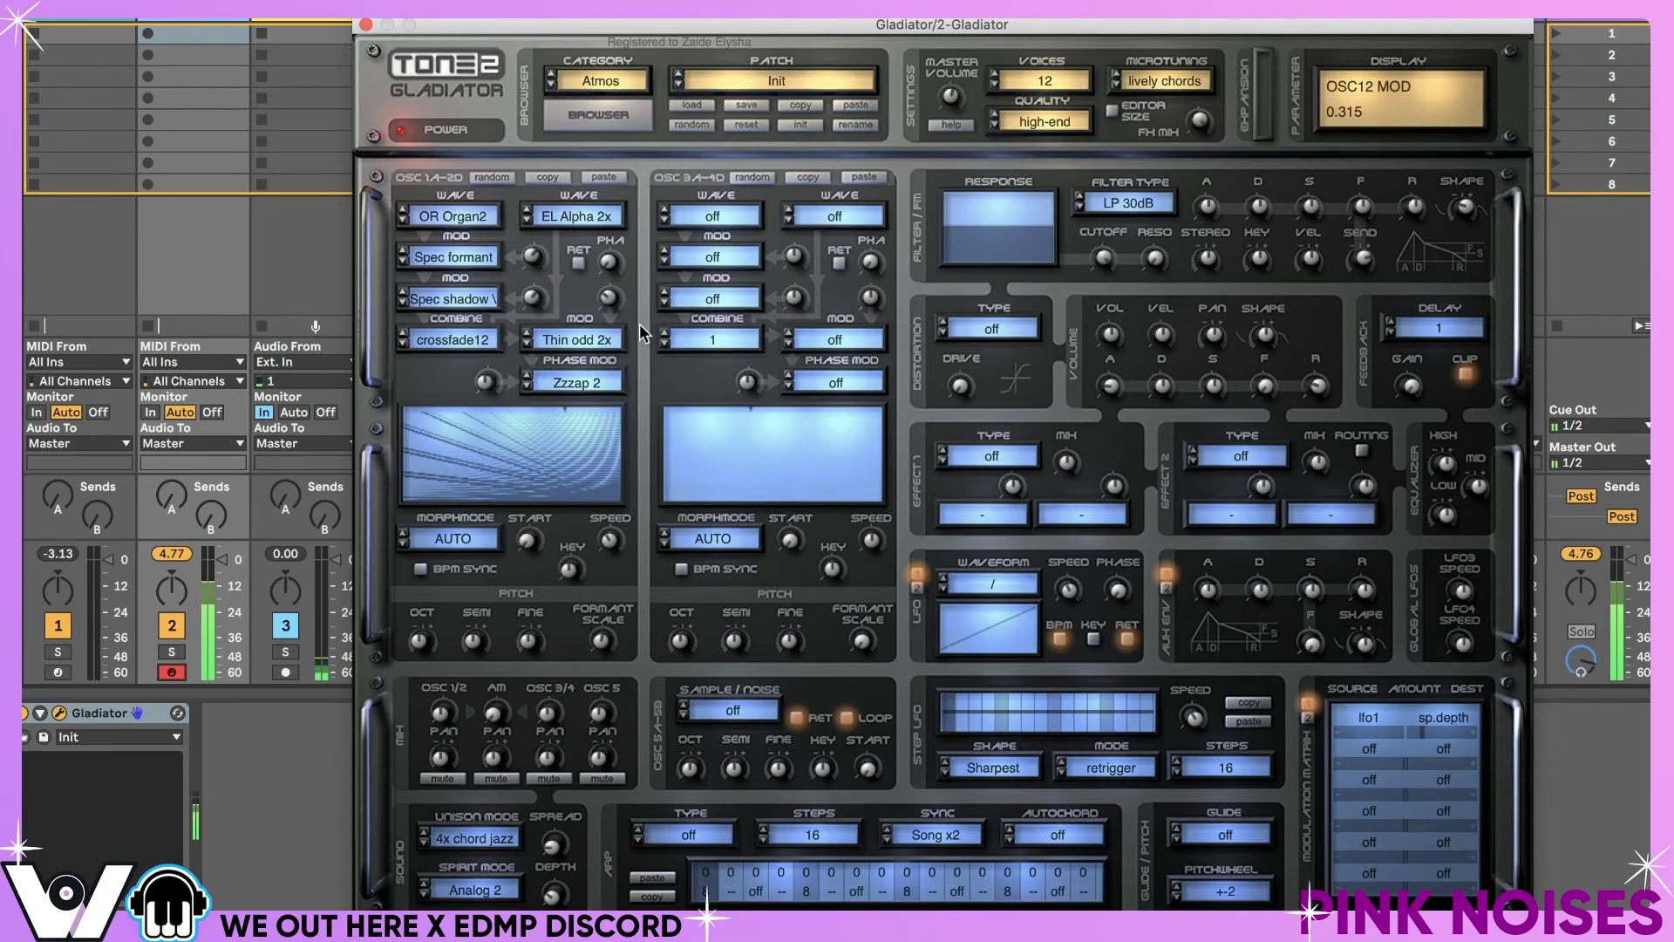
- Set oscillator 3's wave to WV Square and the combine mode of oscillators 3 and 4 to 1+2
left_click(724, 218)
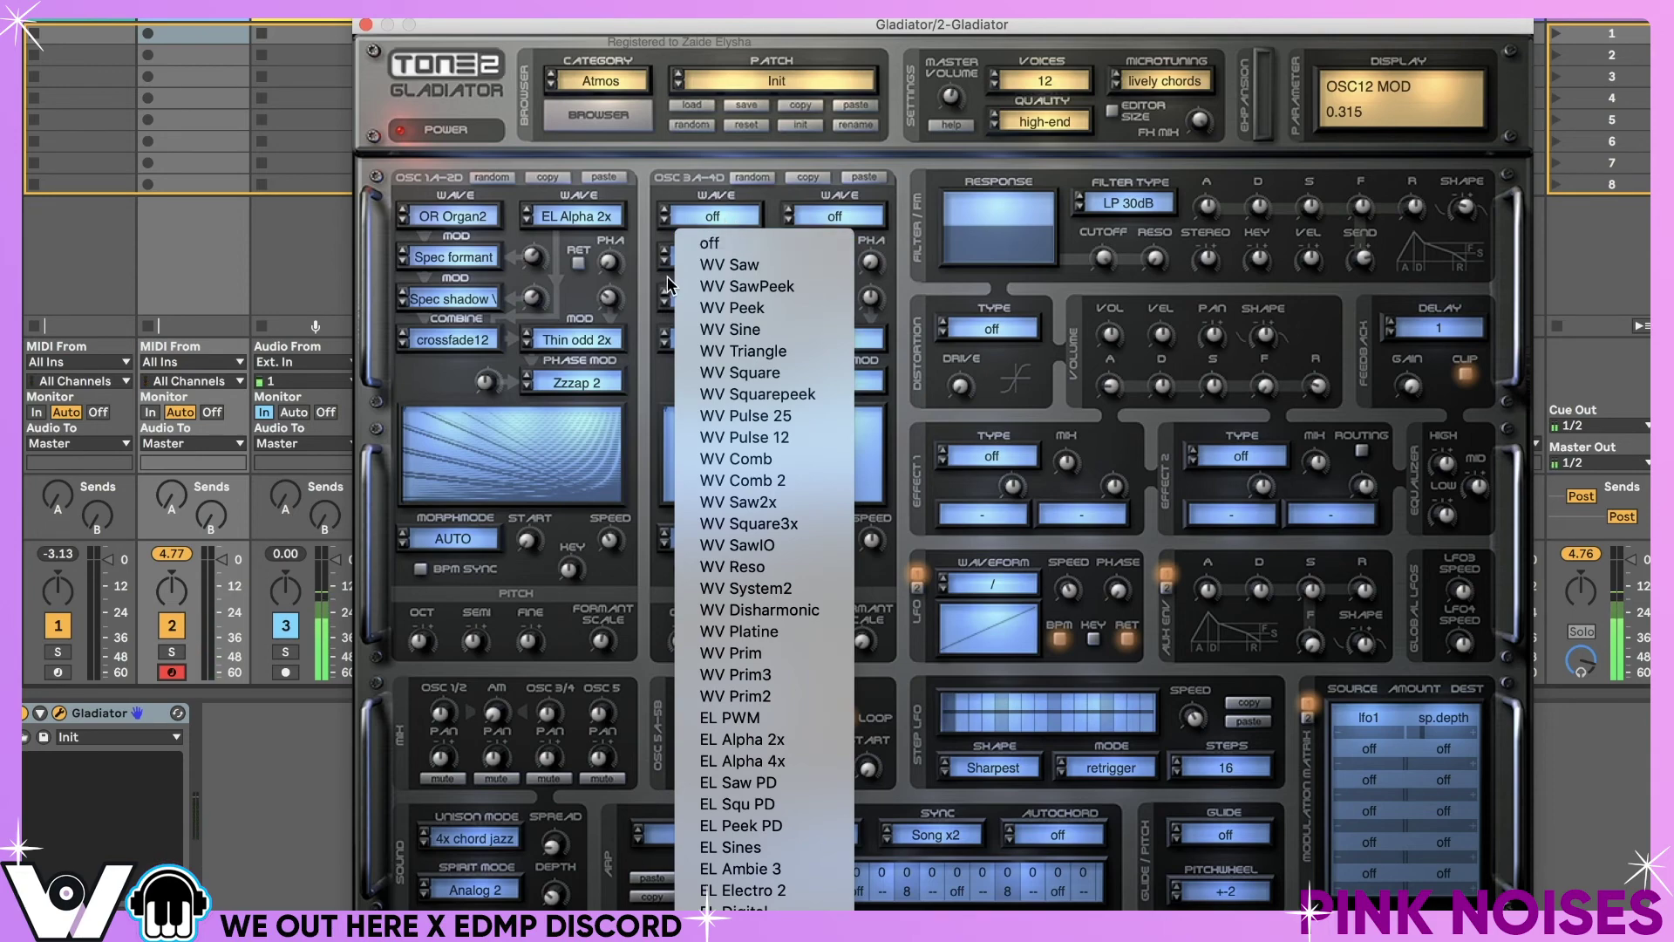
left_click(501, 457)
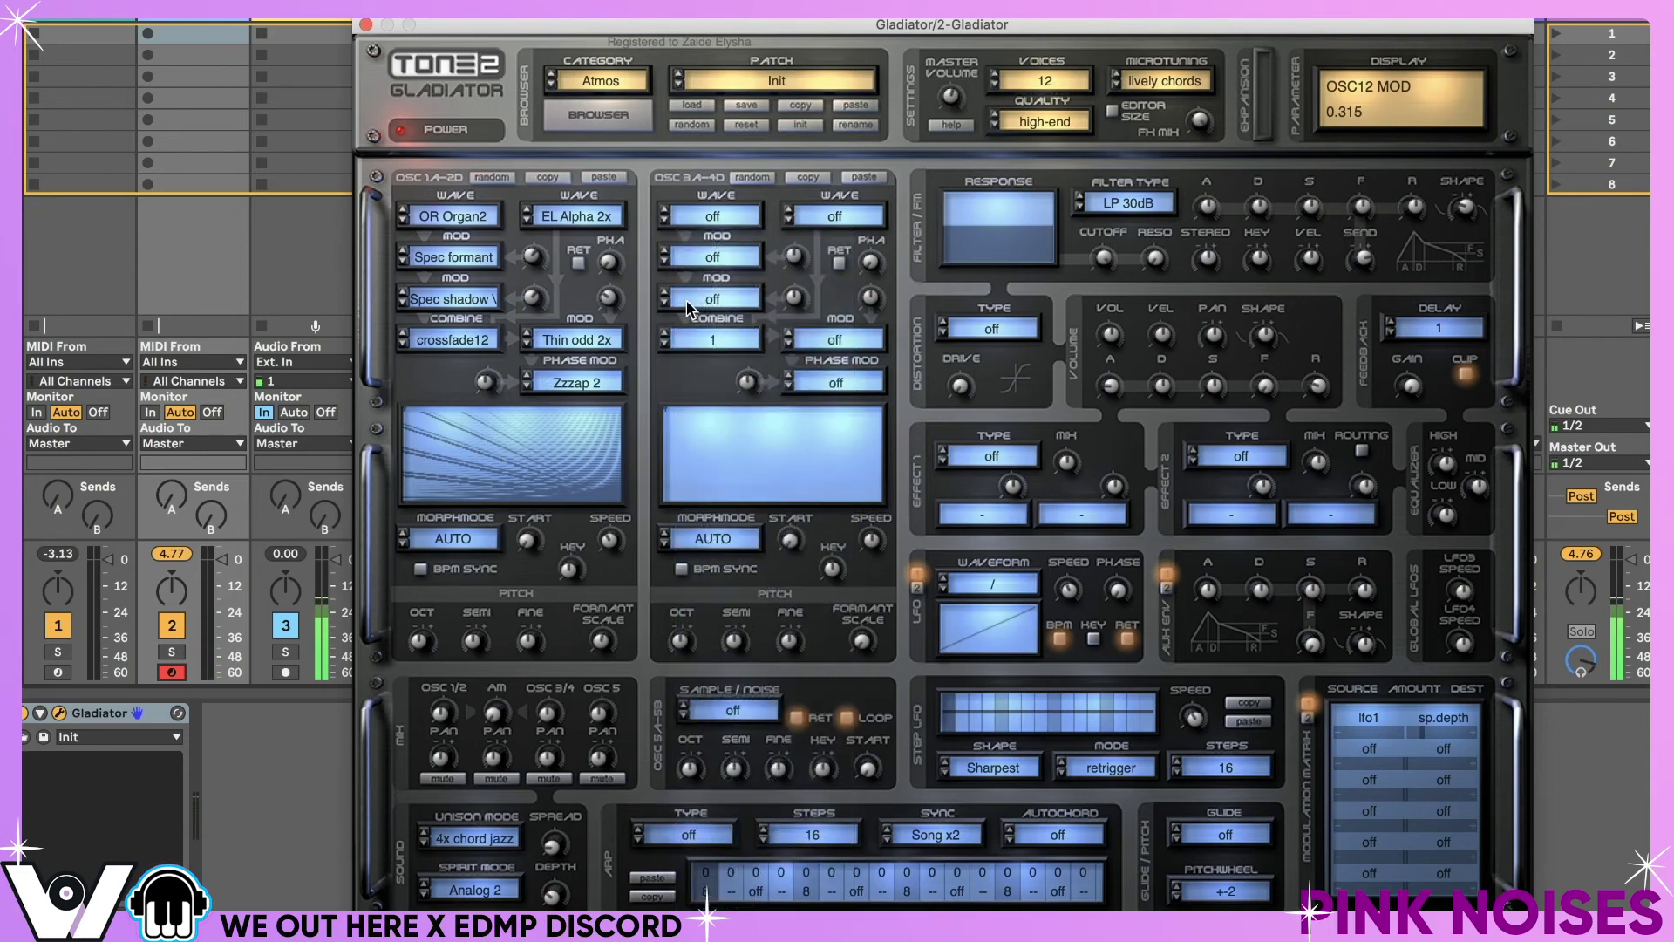
left_click(732, 220)
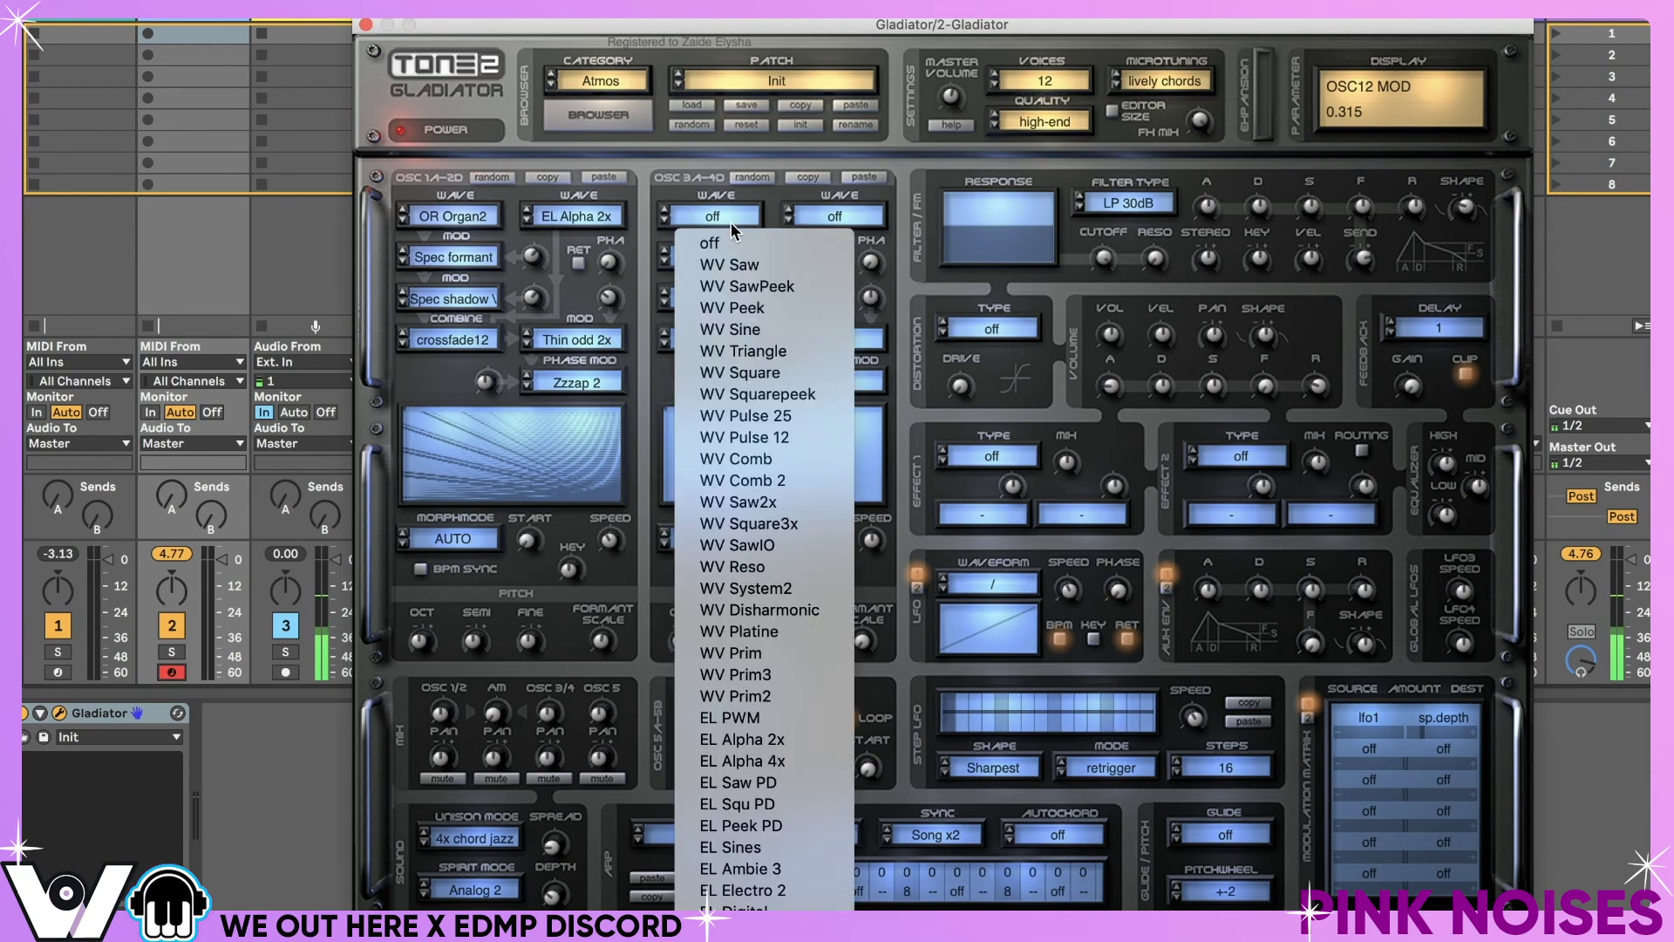
left_click(740, 375)
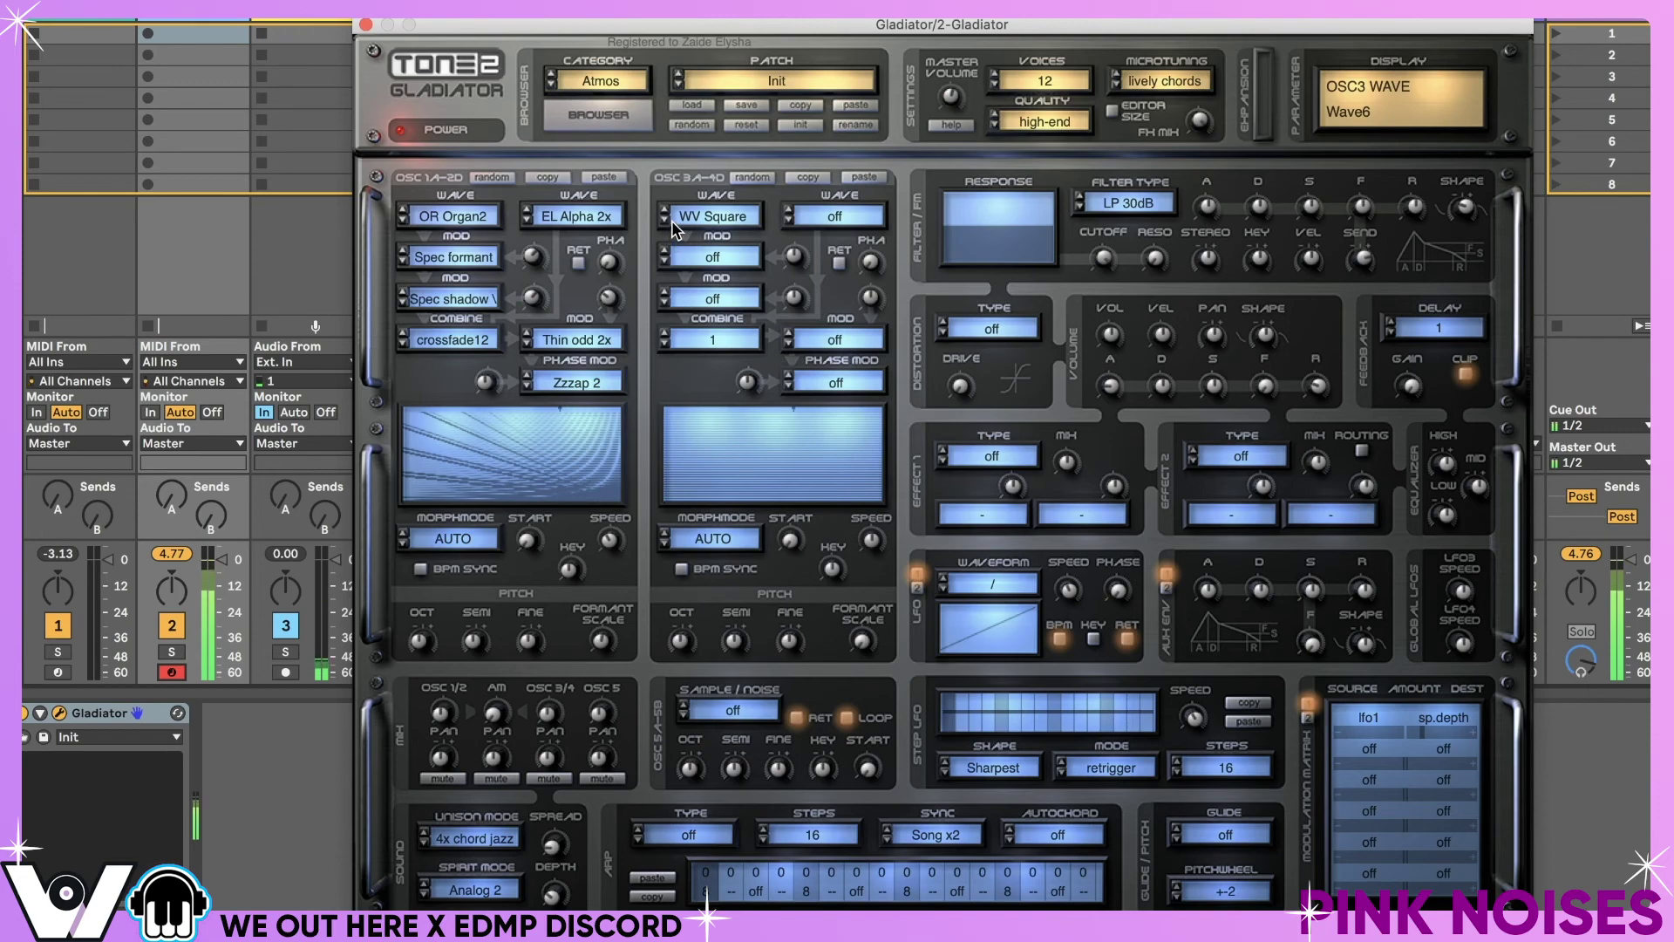
left_click(700, 343)
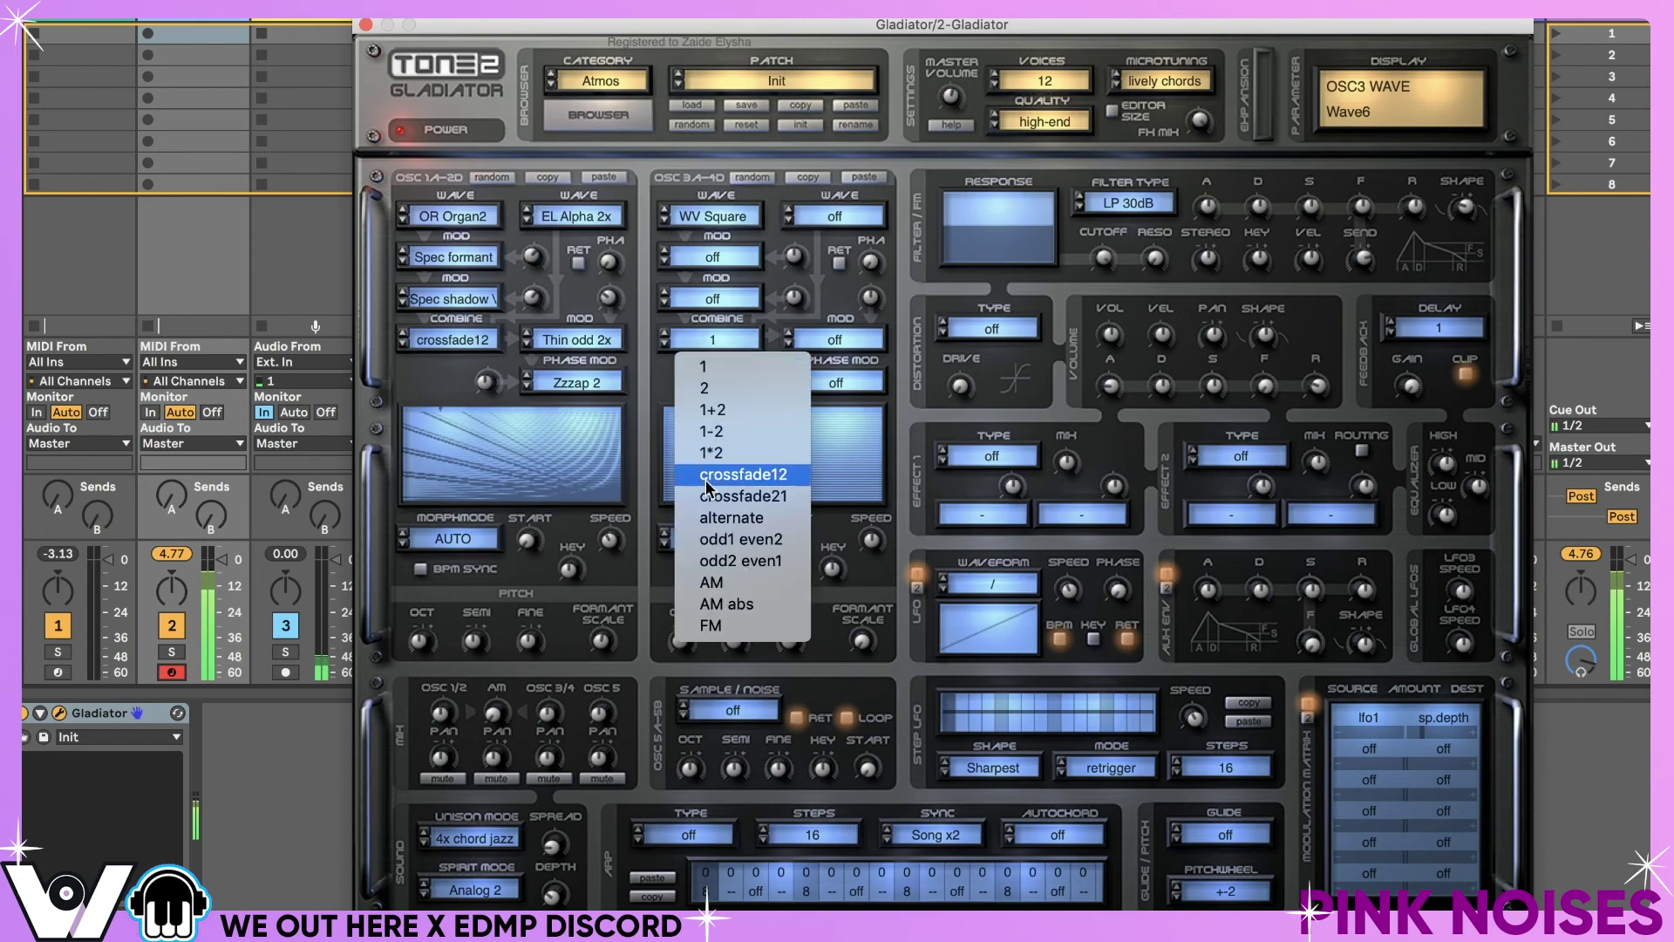
left_click(713, 409)
- Audition waves for oscillator 4 from WV Pulse 25 onward and settle on WV Reso
left_click(837, 216)
left_click(845, 405)
left_click(787, 221)
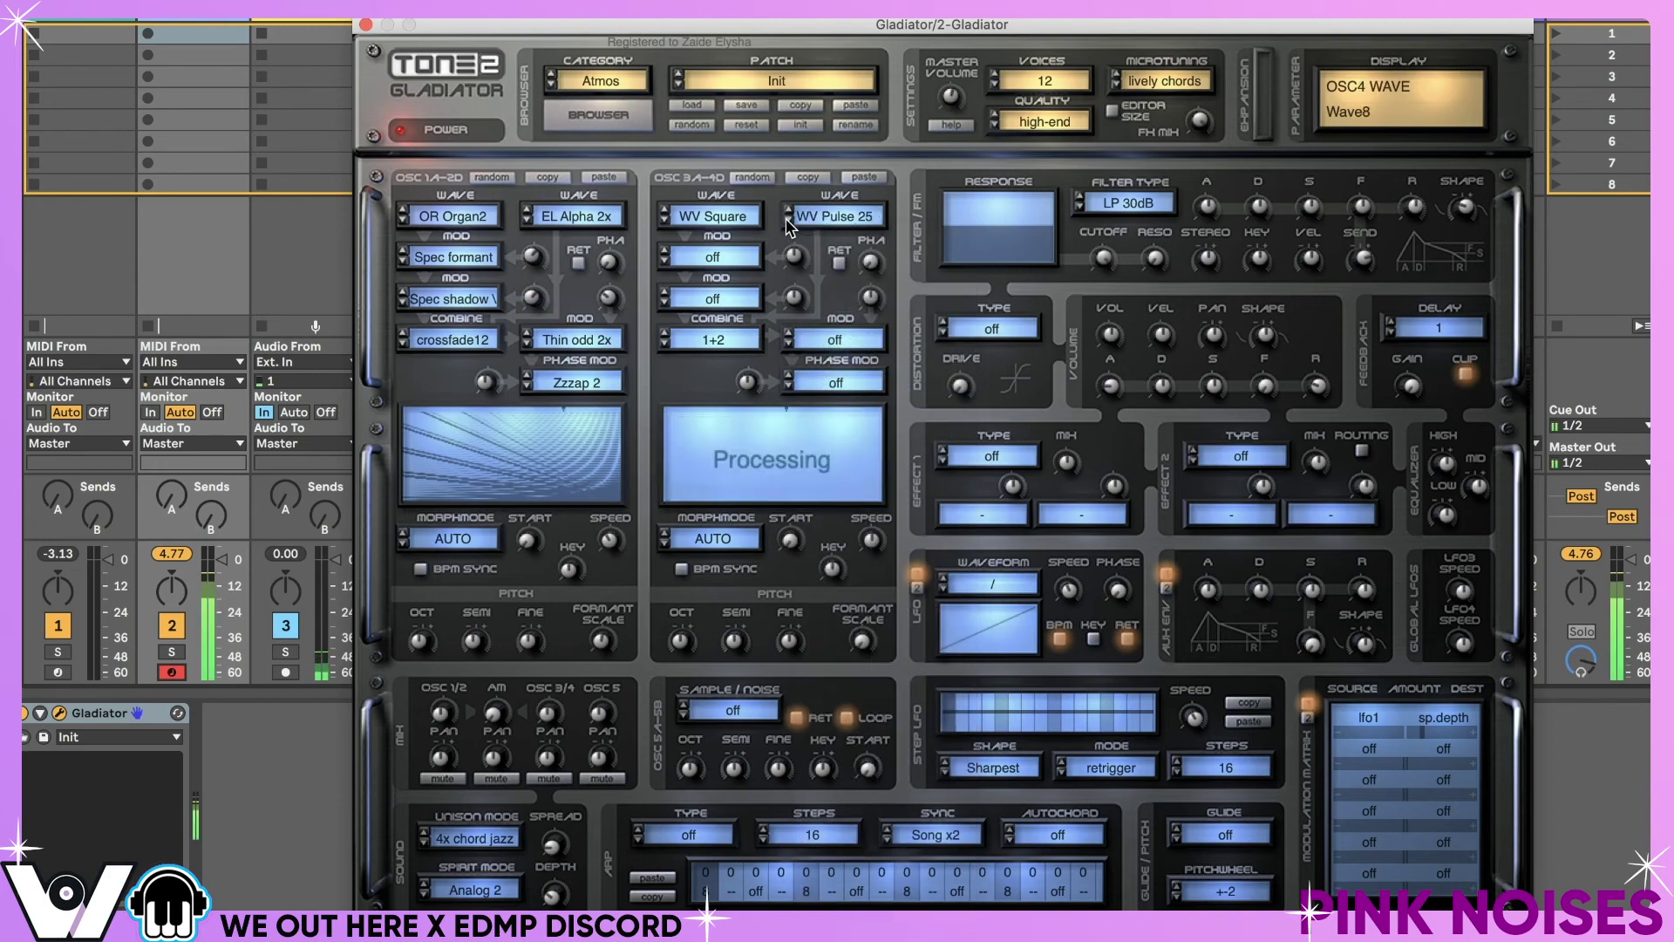
left_click(786, 220)
left_click(787, 221)
left_click(787, 221)
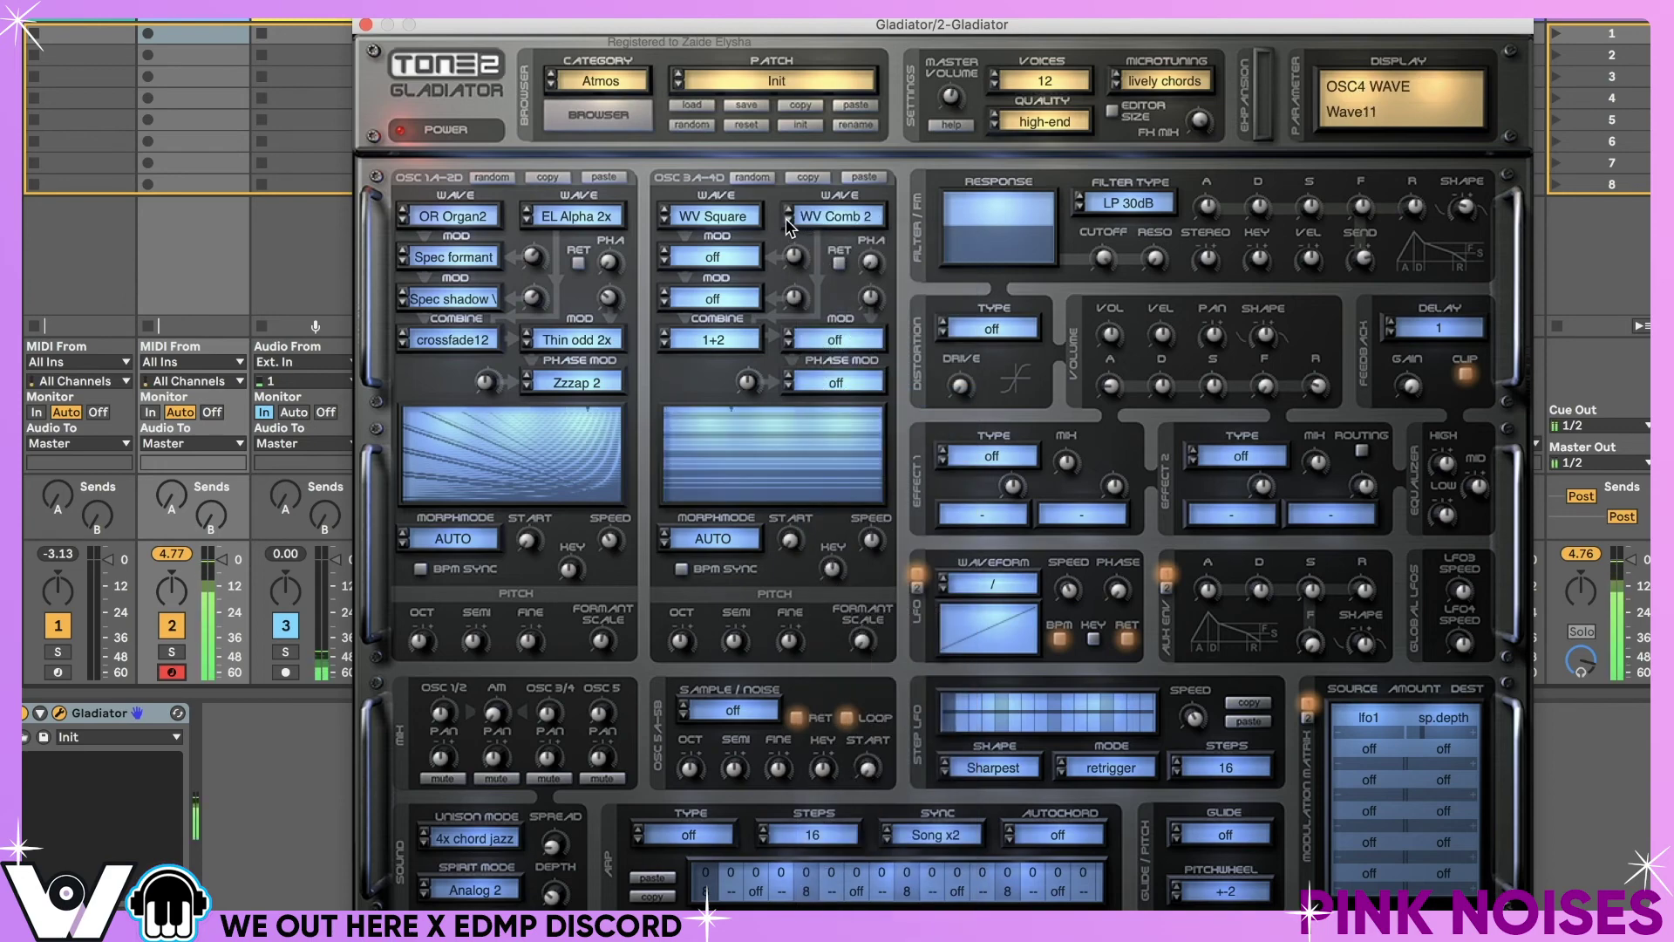
left_click(787, 220)
left_click(787, 220)
left_click(786, 221)
left_click(786, 220)
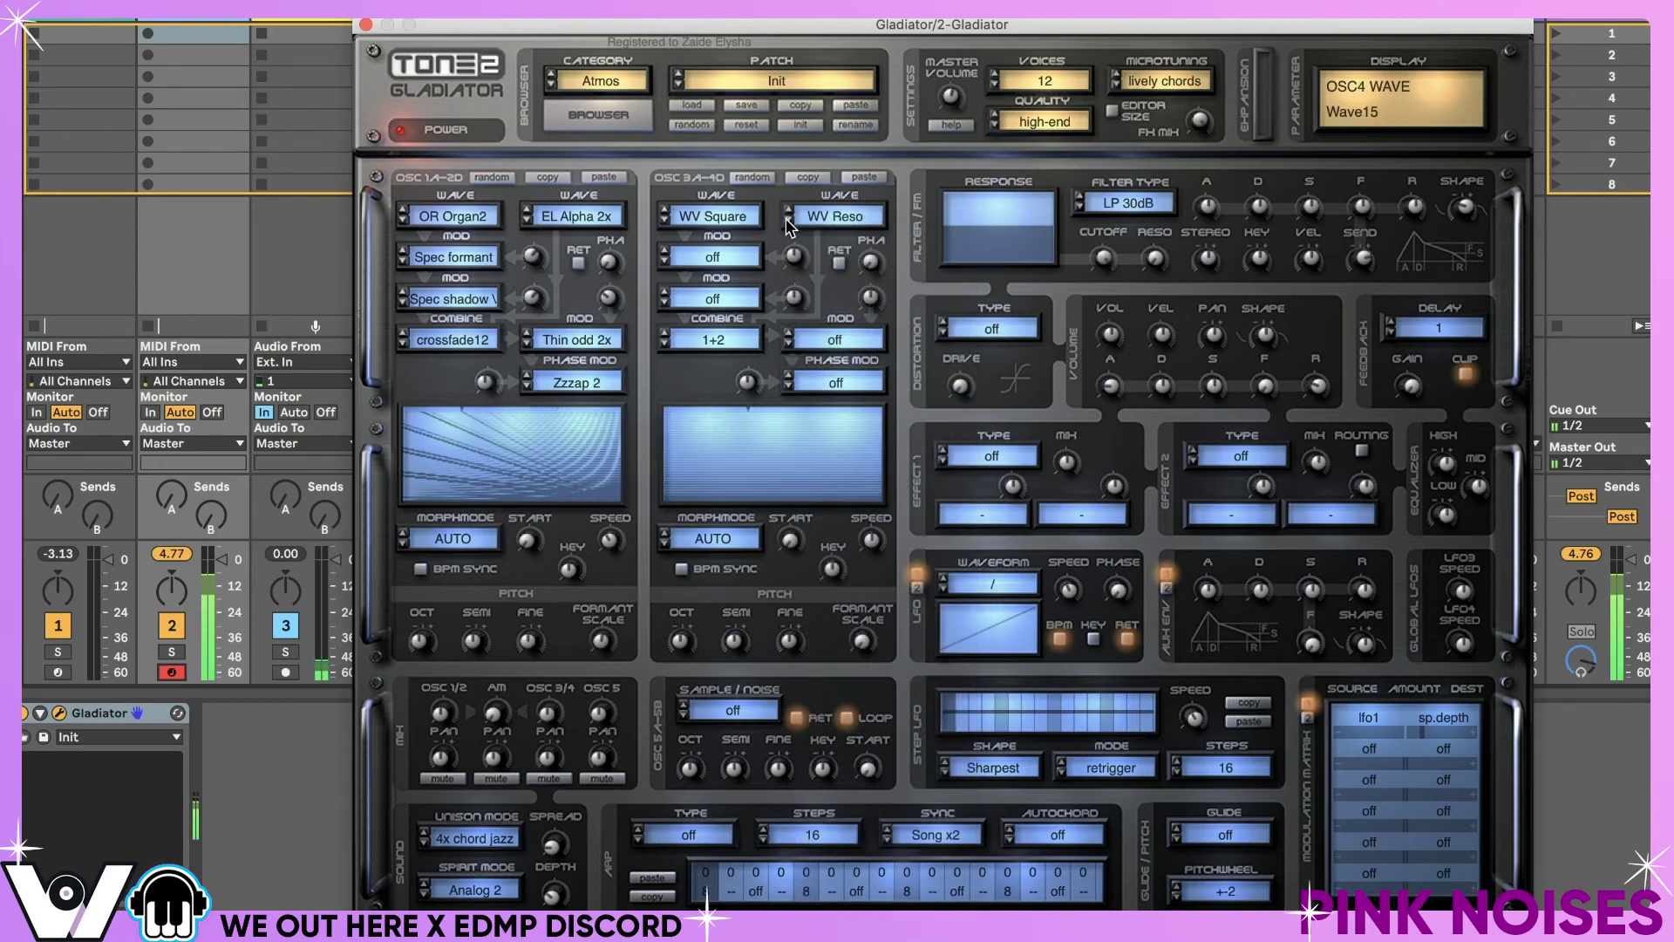
left_click(787, 221)
left_click(789, 209)
- Audition oscillator 3's first modifier from Mix subosc through the Mix and Thin types up to Thin powX
left_click(708, 256)
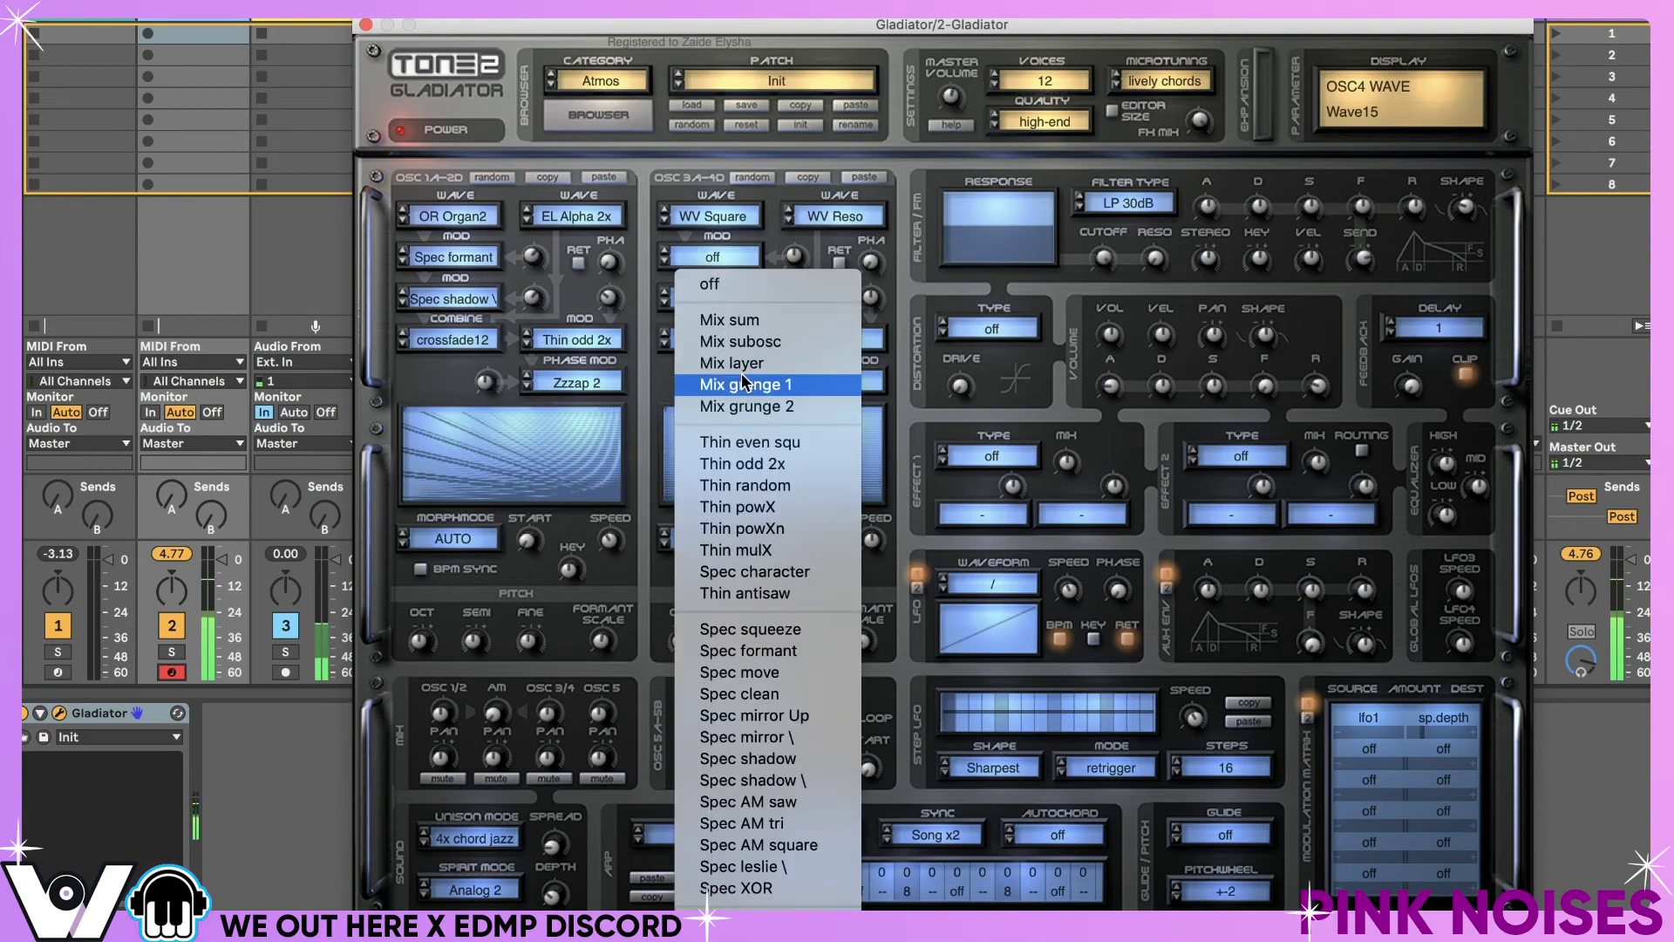
left_click(755, 341)
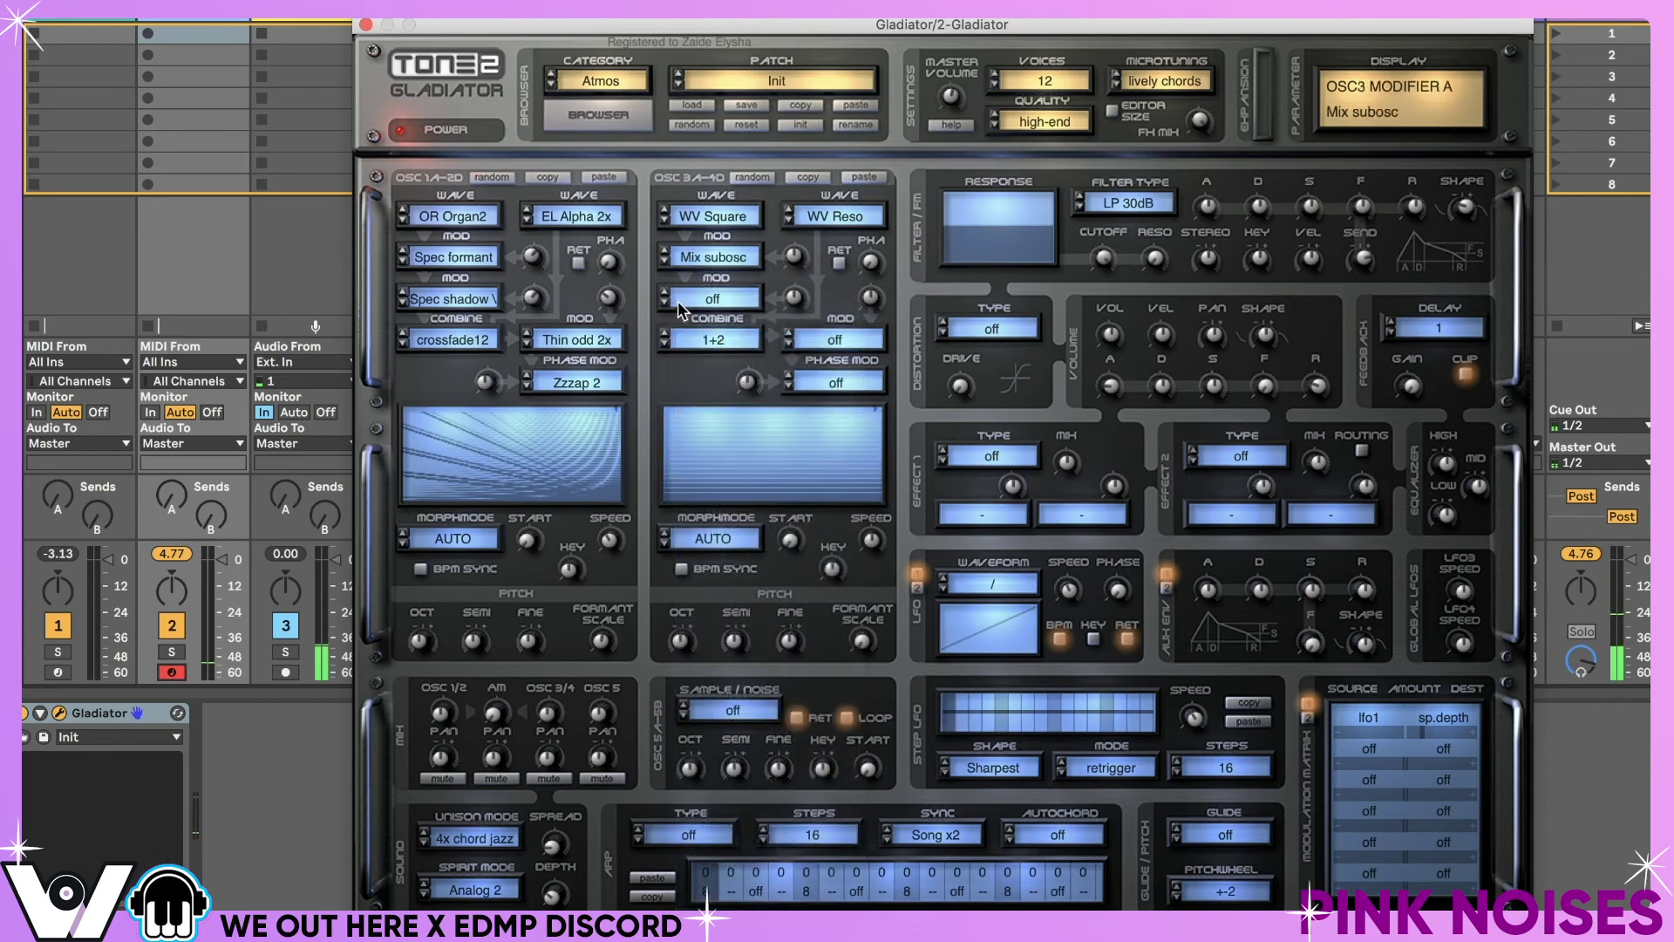
left_click(664, 264)
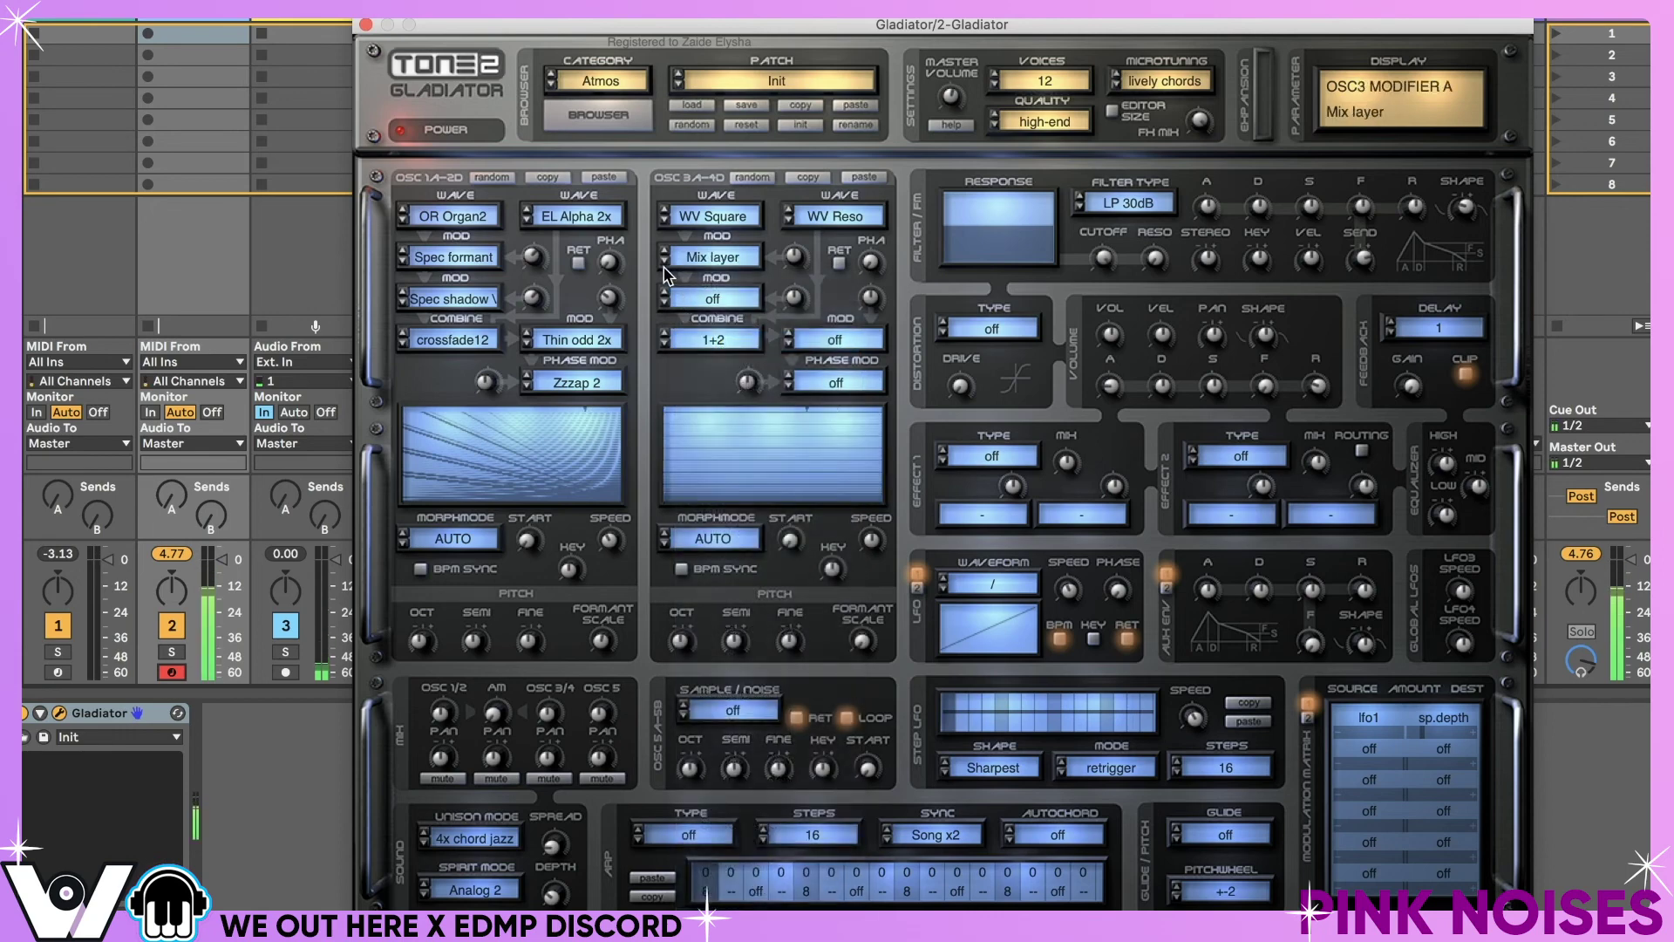
left_click(664, 266)
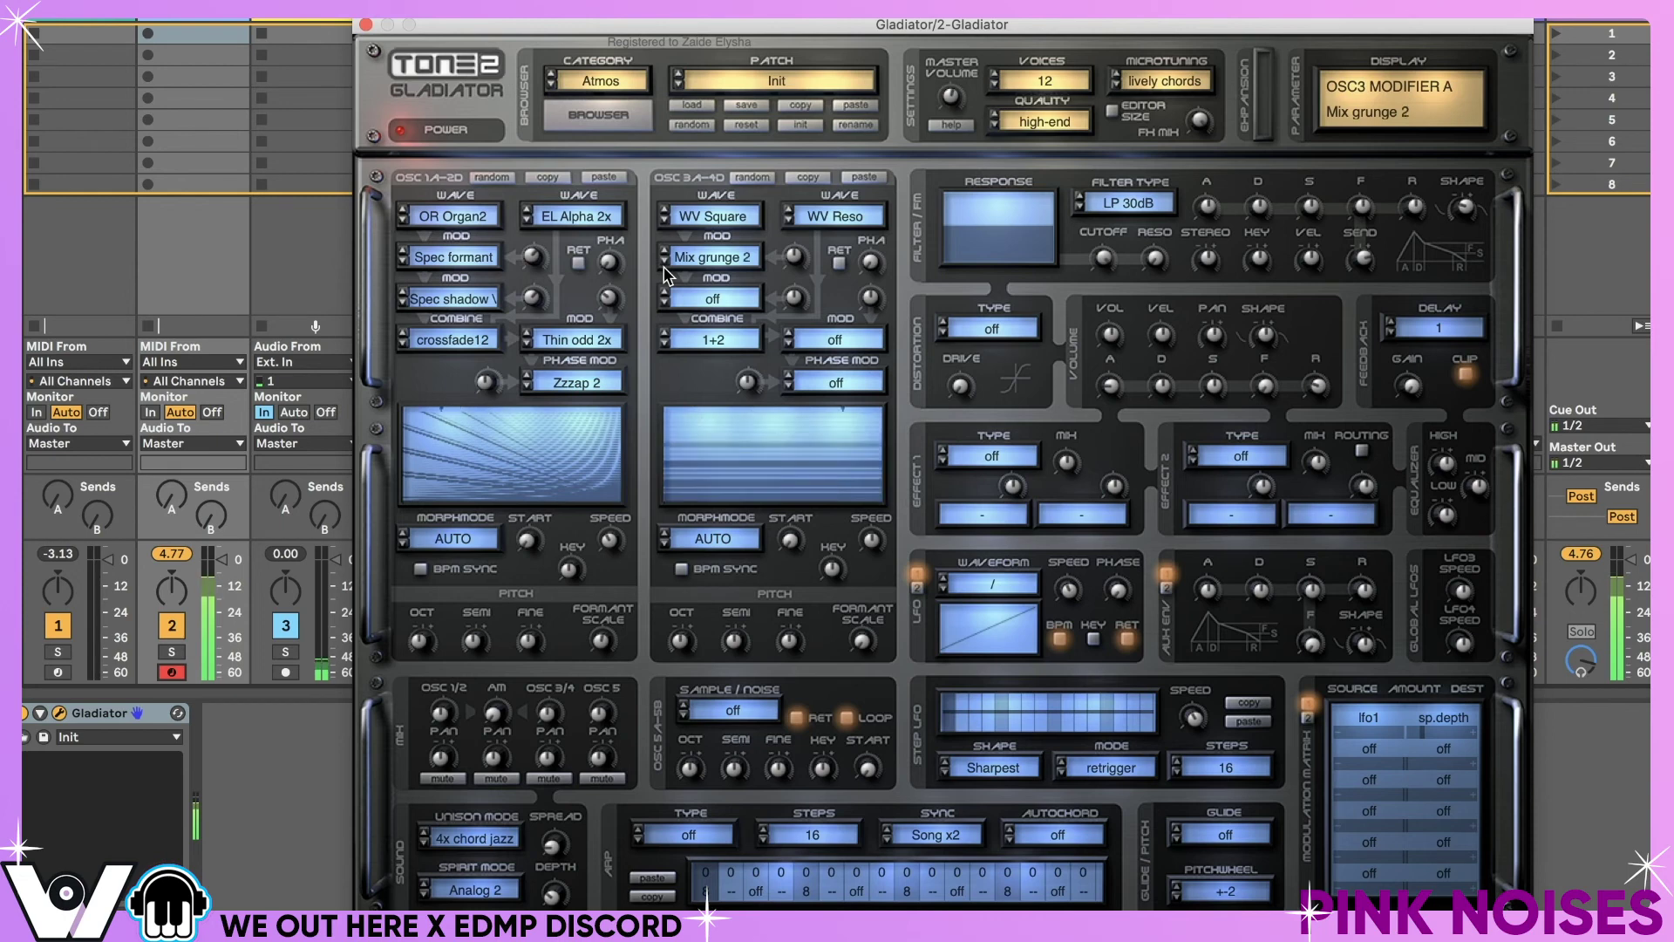
left_click(665, 268)
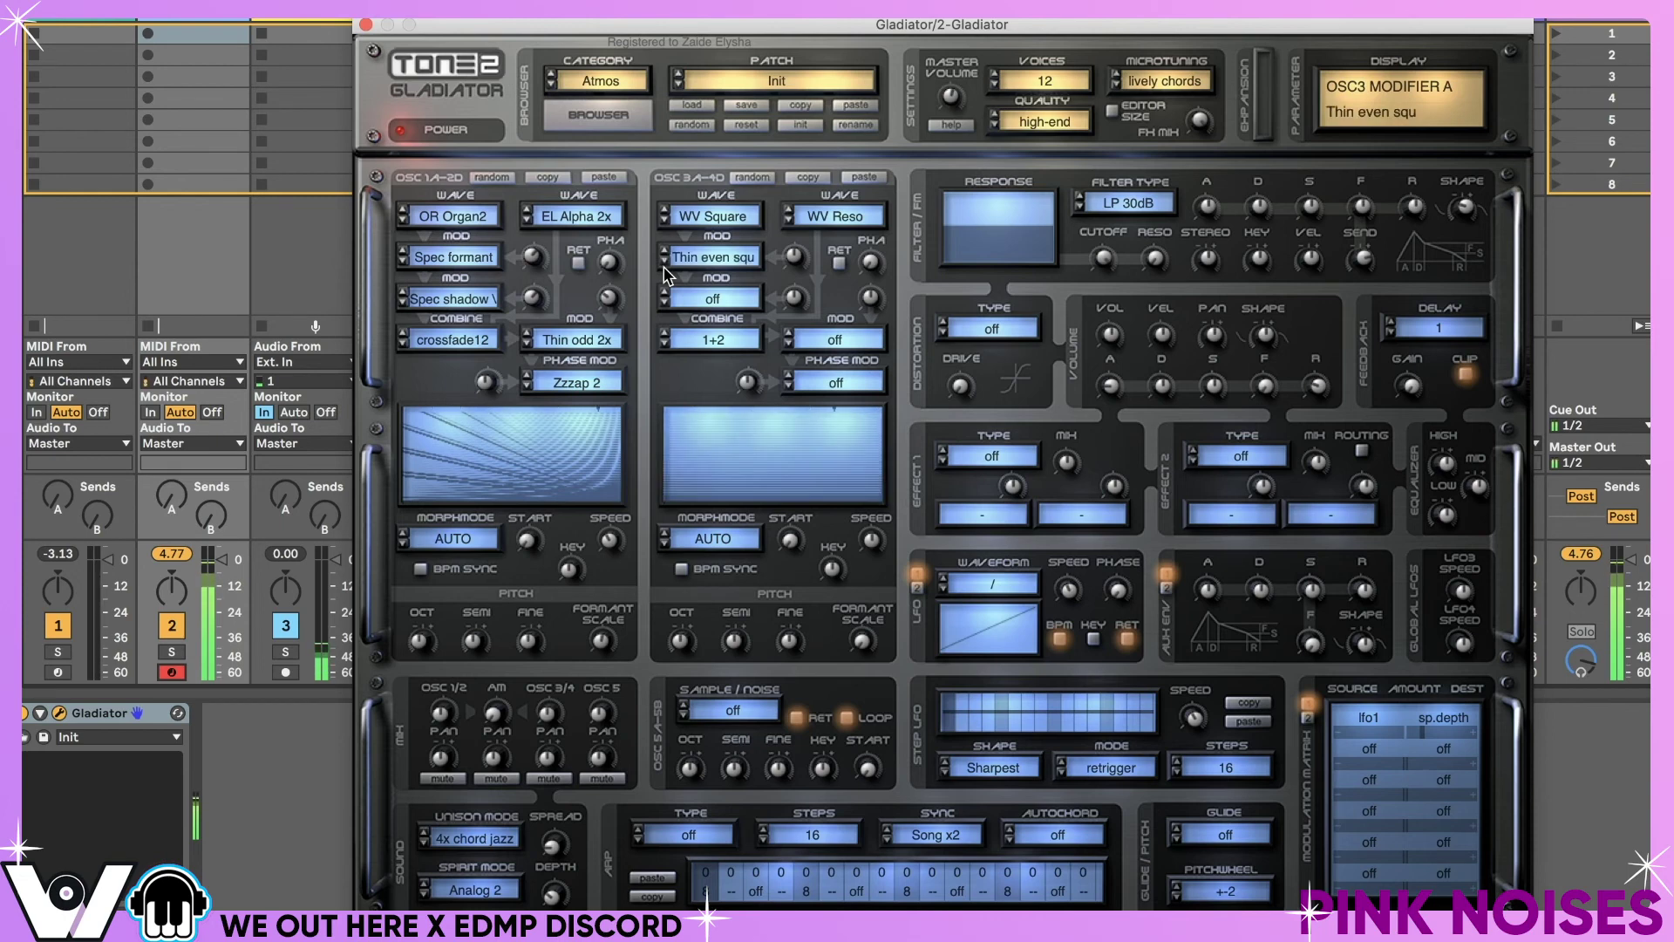
left_click(664, 267)
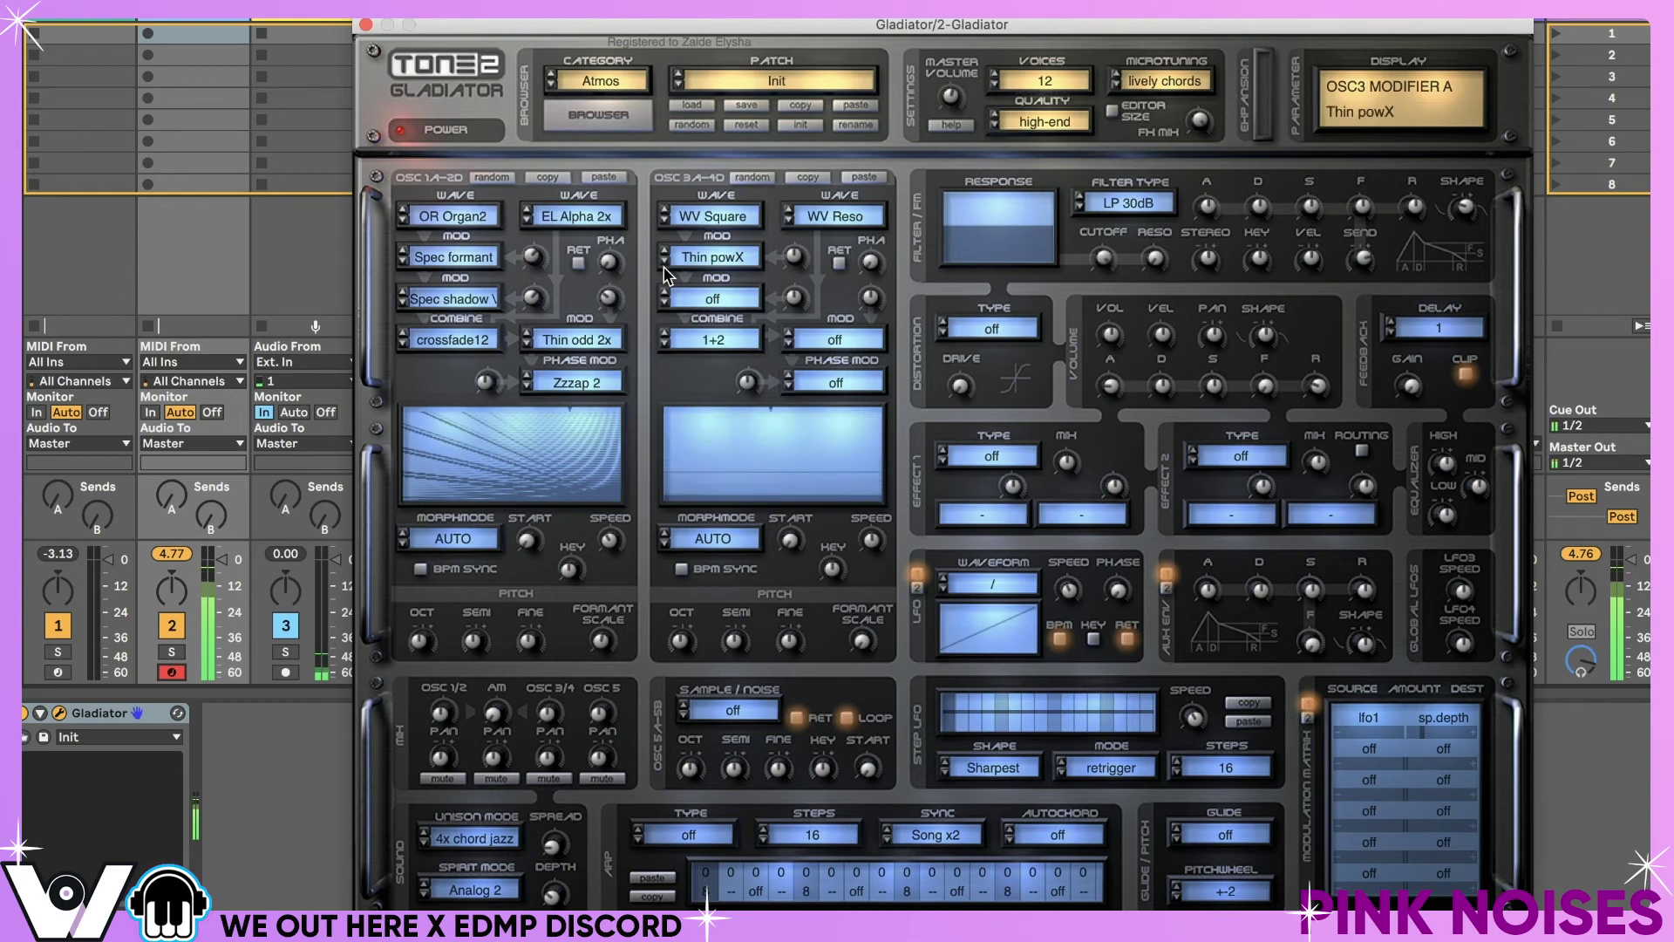
- Audition oscillator 3's second modifier through the Mix and Thin types and settle on Thin powXn
left_click(667, 300)
left_click(667, 300)
left_click(667, 300)
left_click(667, 300)
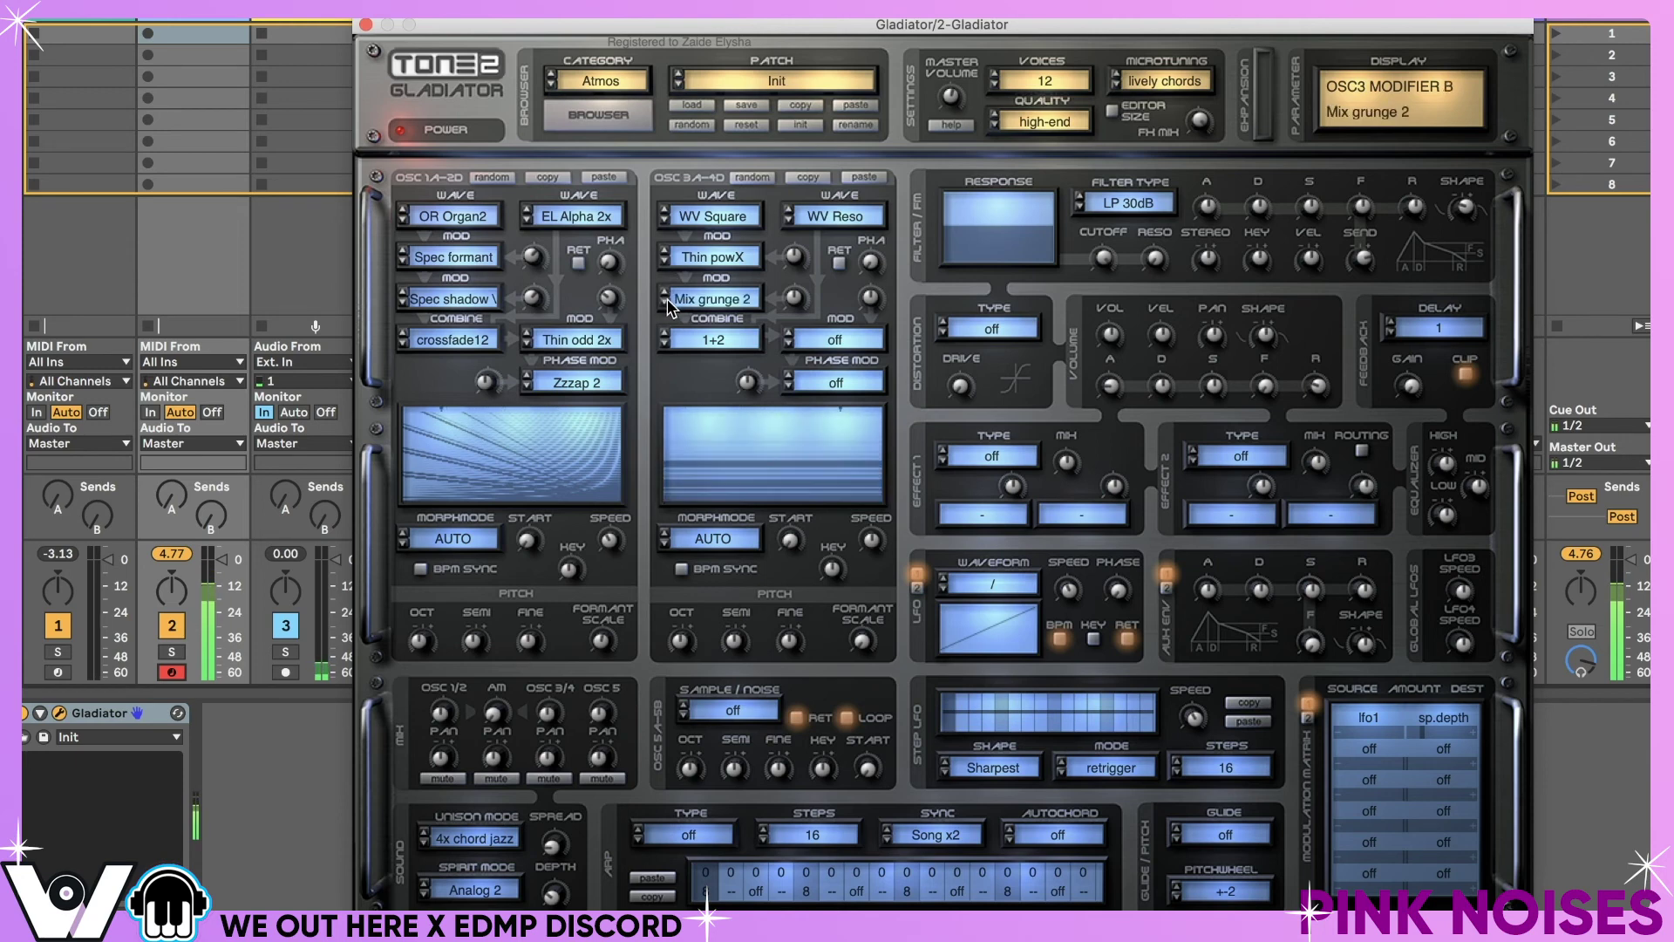
left_click(667, 304)
left_click(667, 304)
left_click(667, 305)
left_click(667, 304)
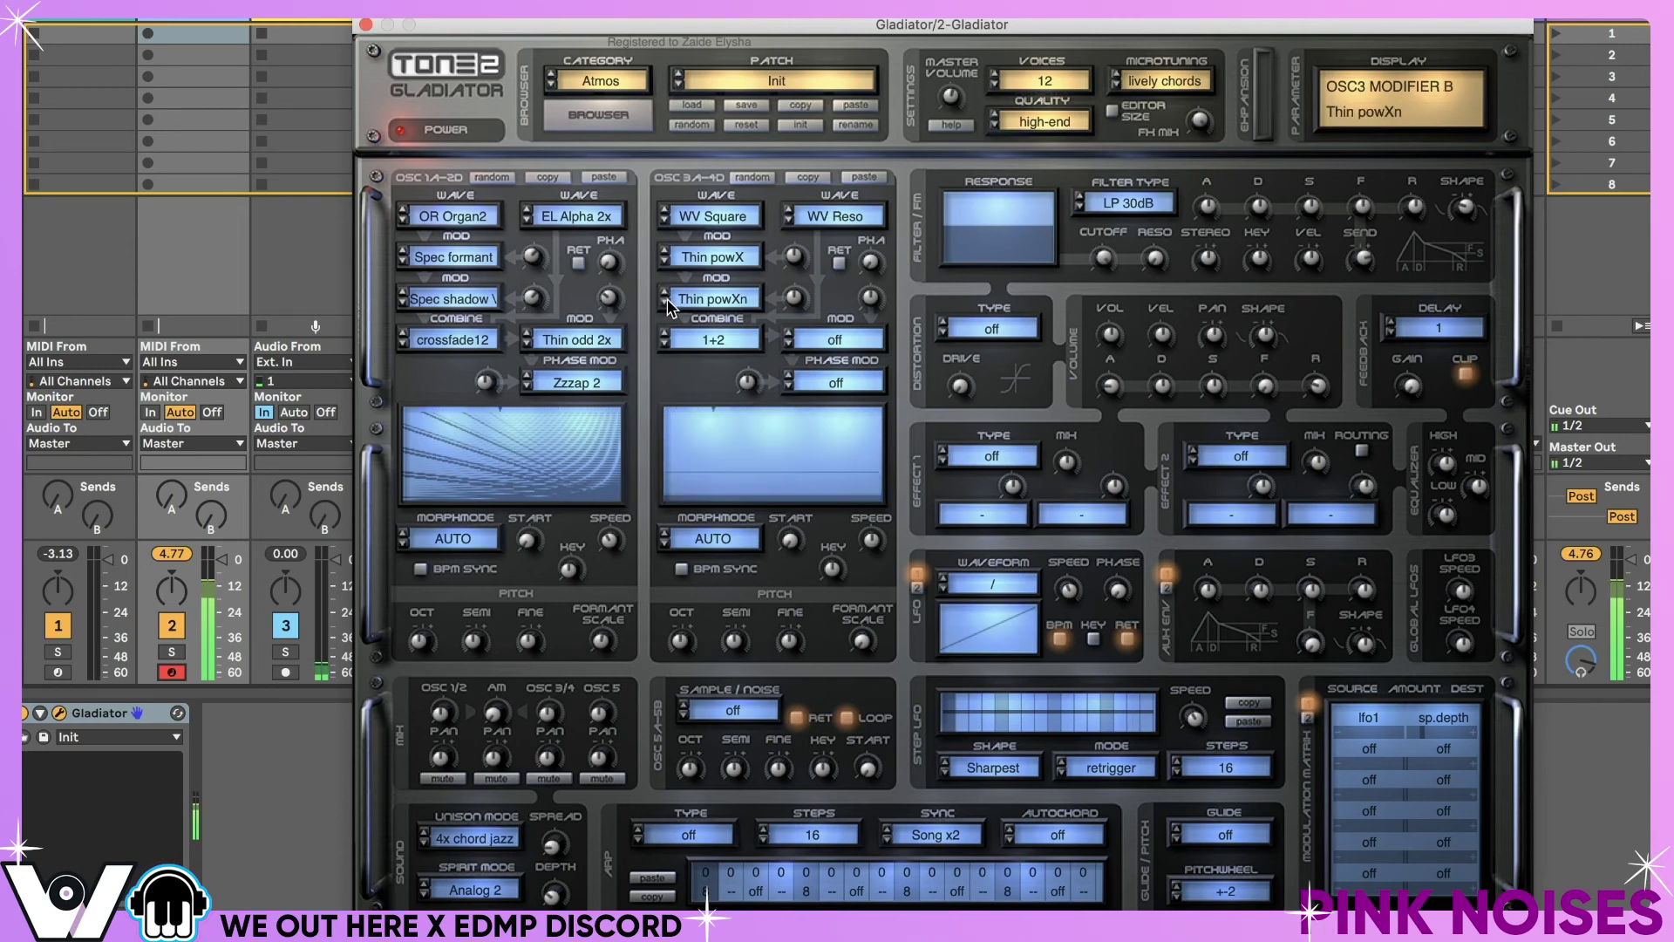
left_click(667, 305)
left_click(666, 295)
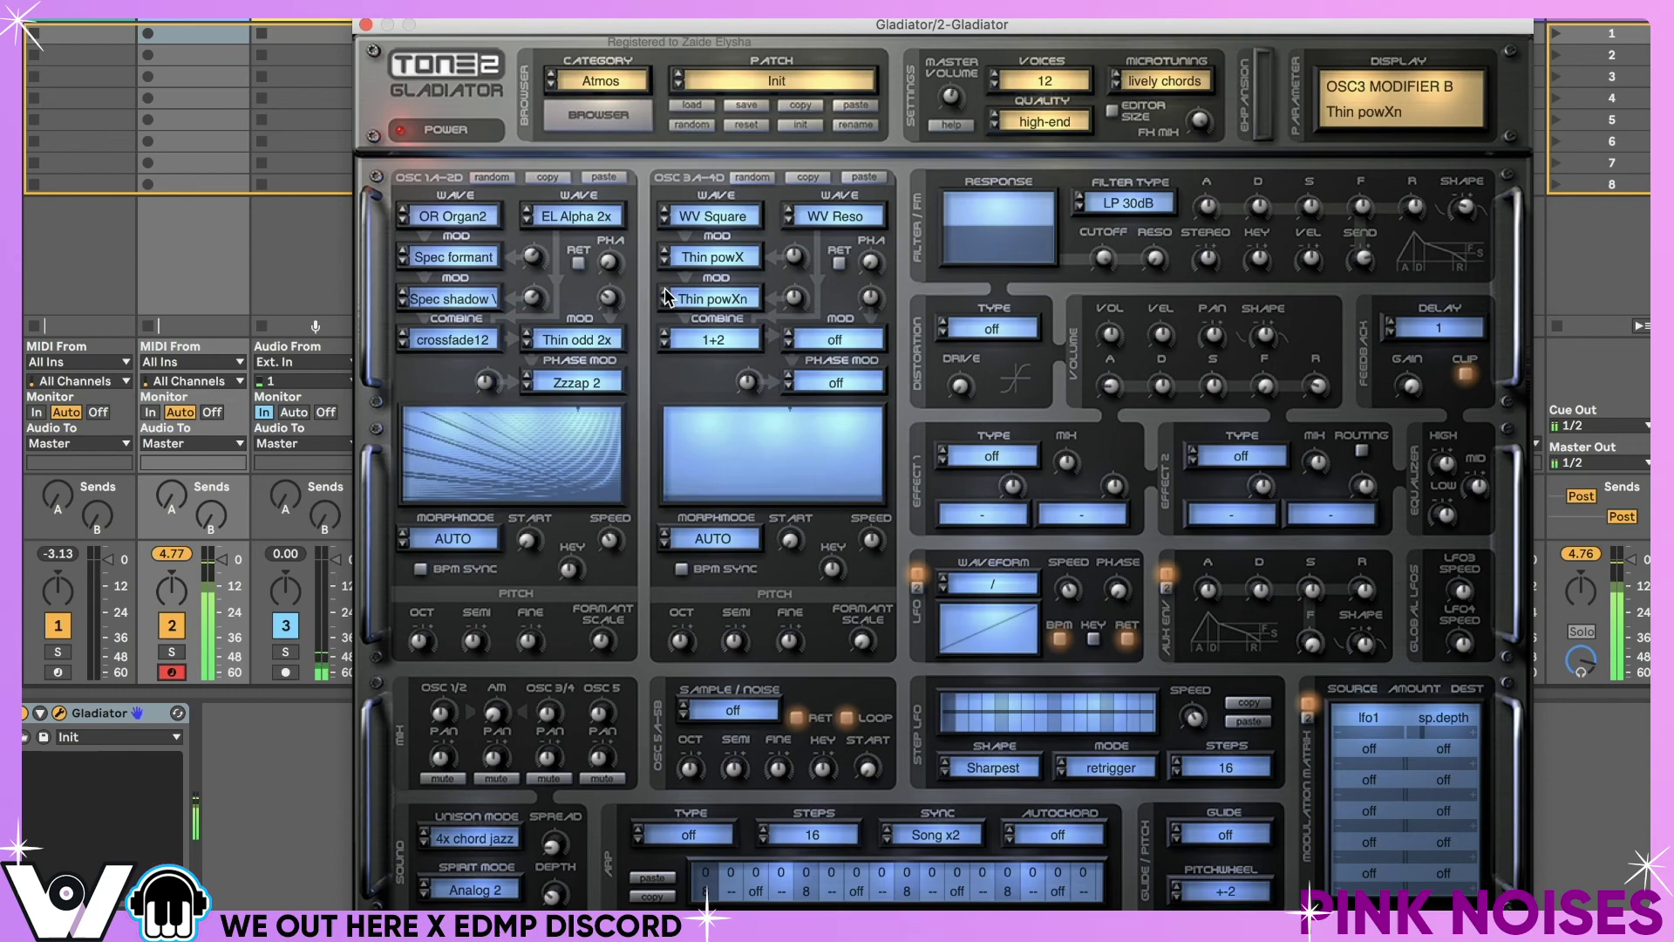
- Try the combined modifier of oscillators 3 and 4 from Mix grunge 1 through to Thin powXn
left_click(793, 345)
left_click(824, 468)
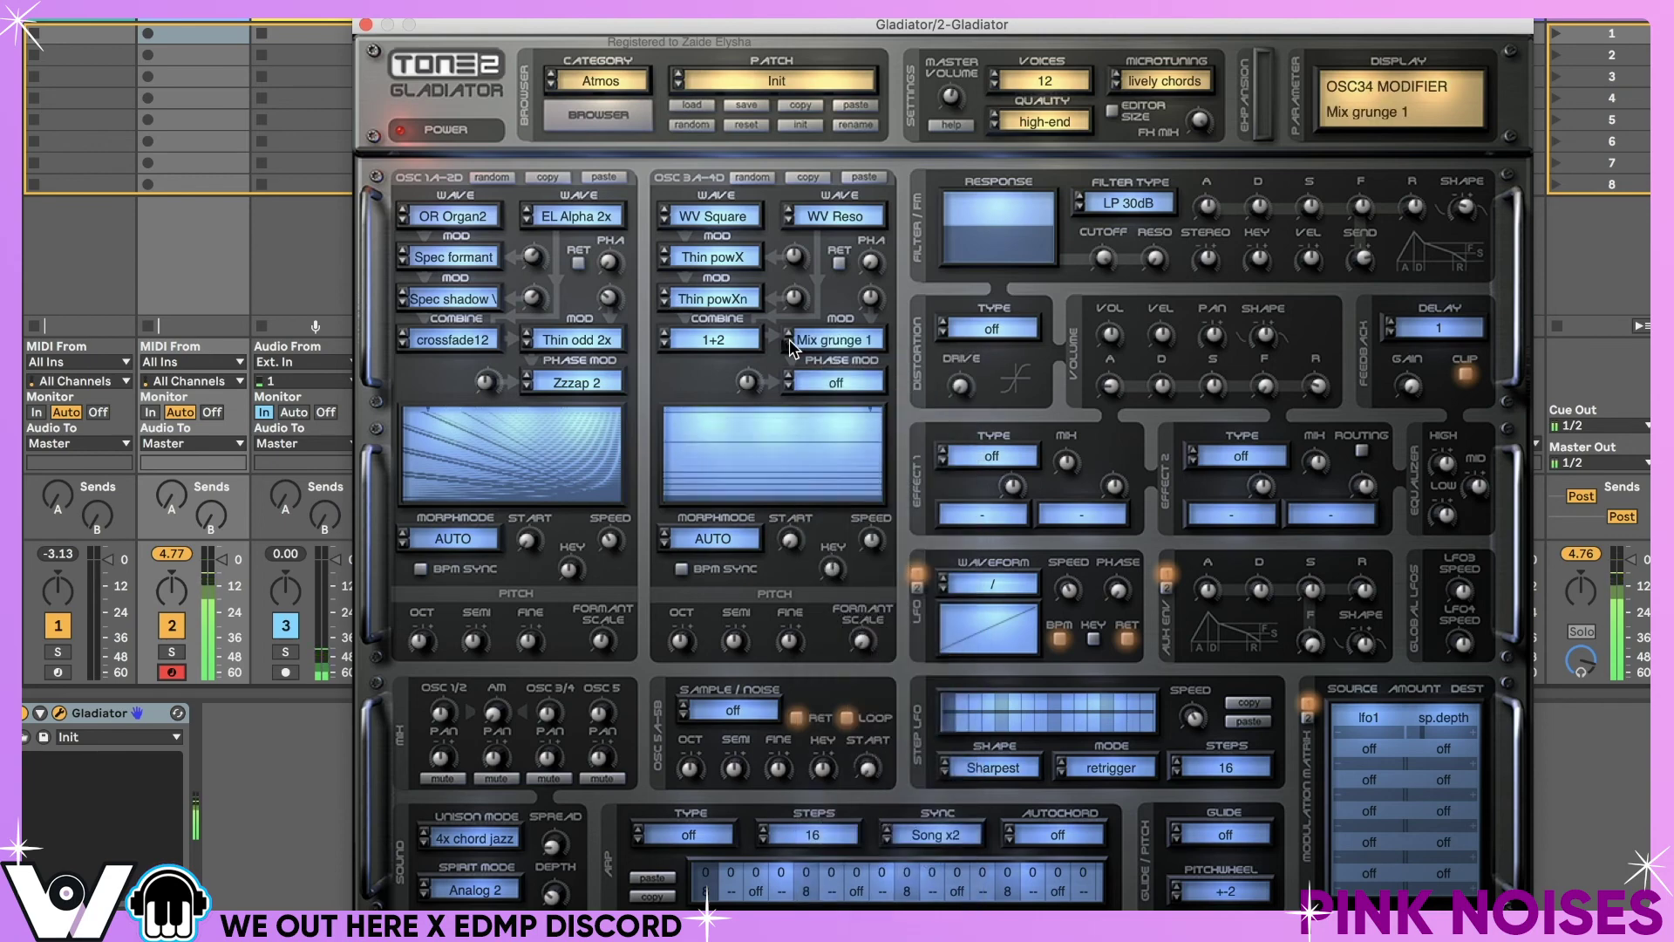
left_click(790, 342)
left_click(790, 343)
left_click(790, 343)
left_click(790, 343)
left_click(790, 342)
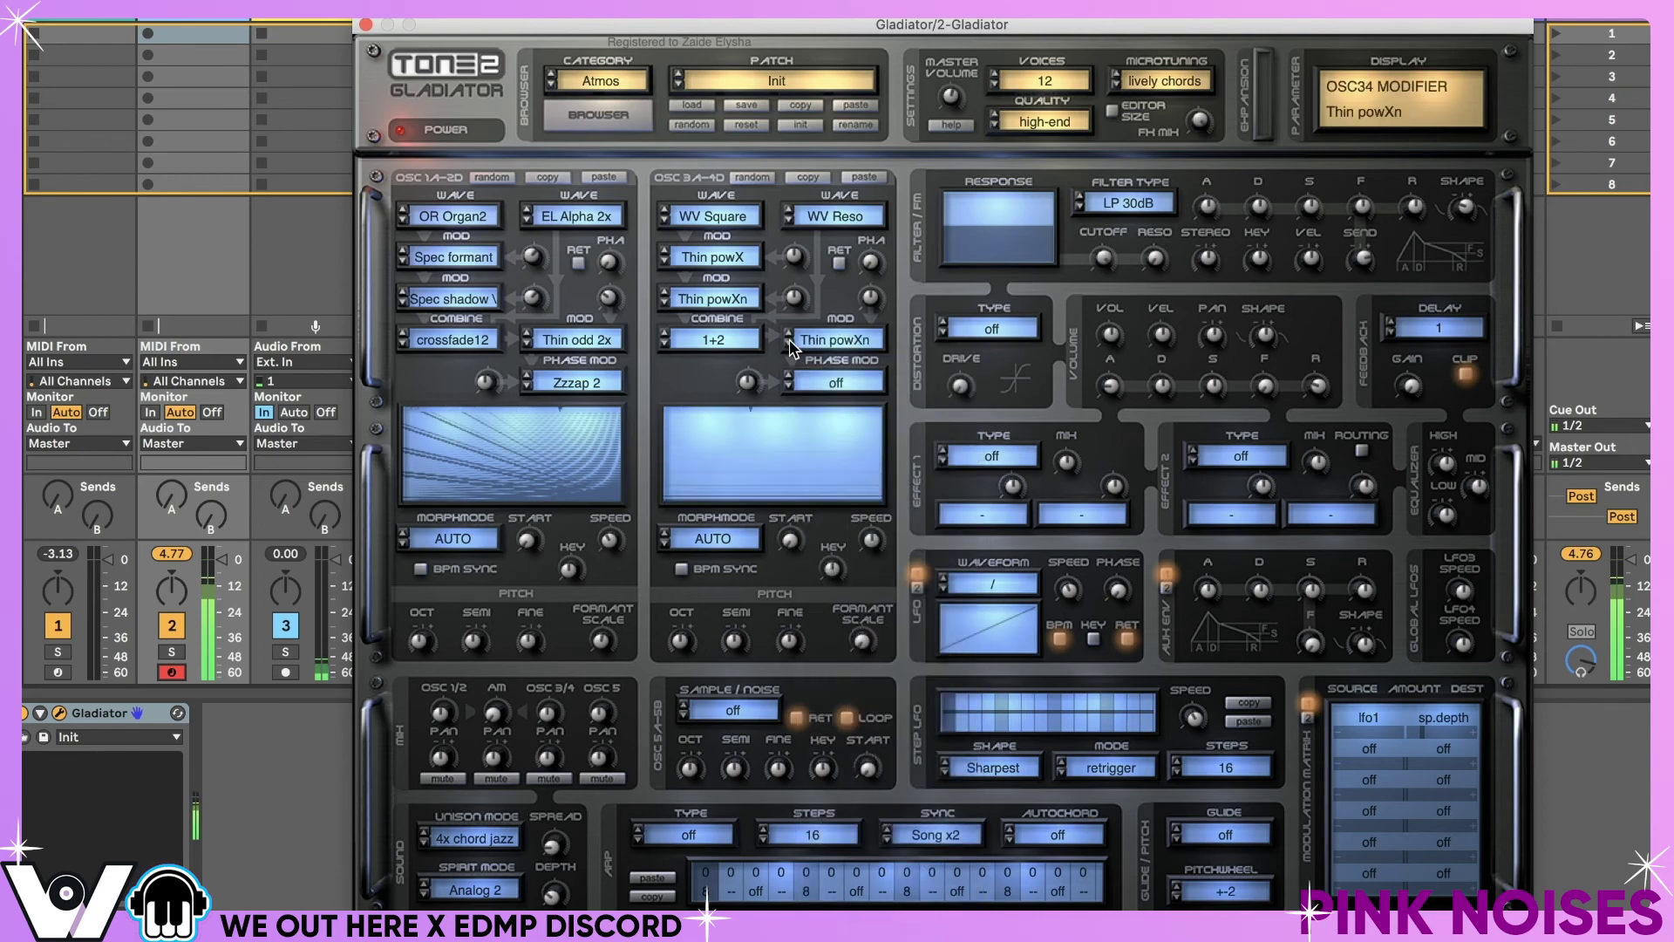
- Try Spec types for the combined modifier of oscillators 3 and 4, from Spec mirror \ to Spec AM square
left_click(793, 347)
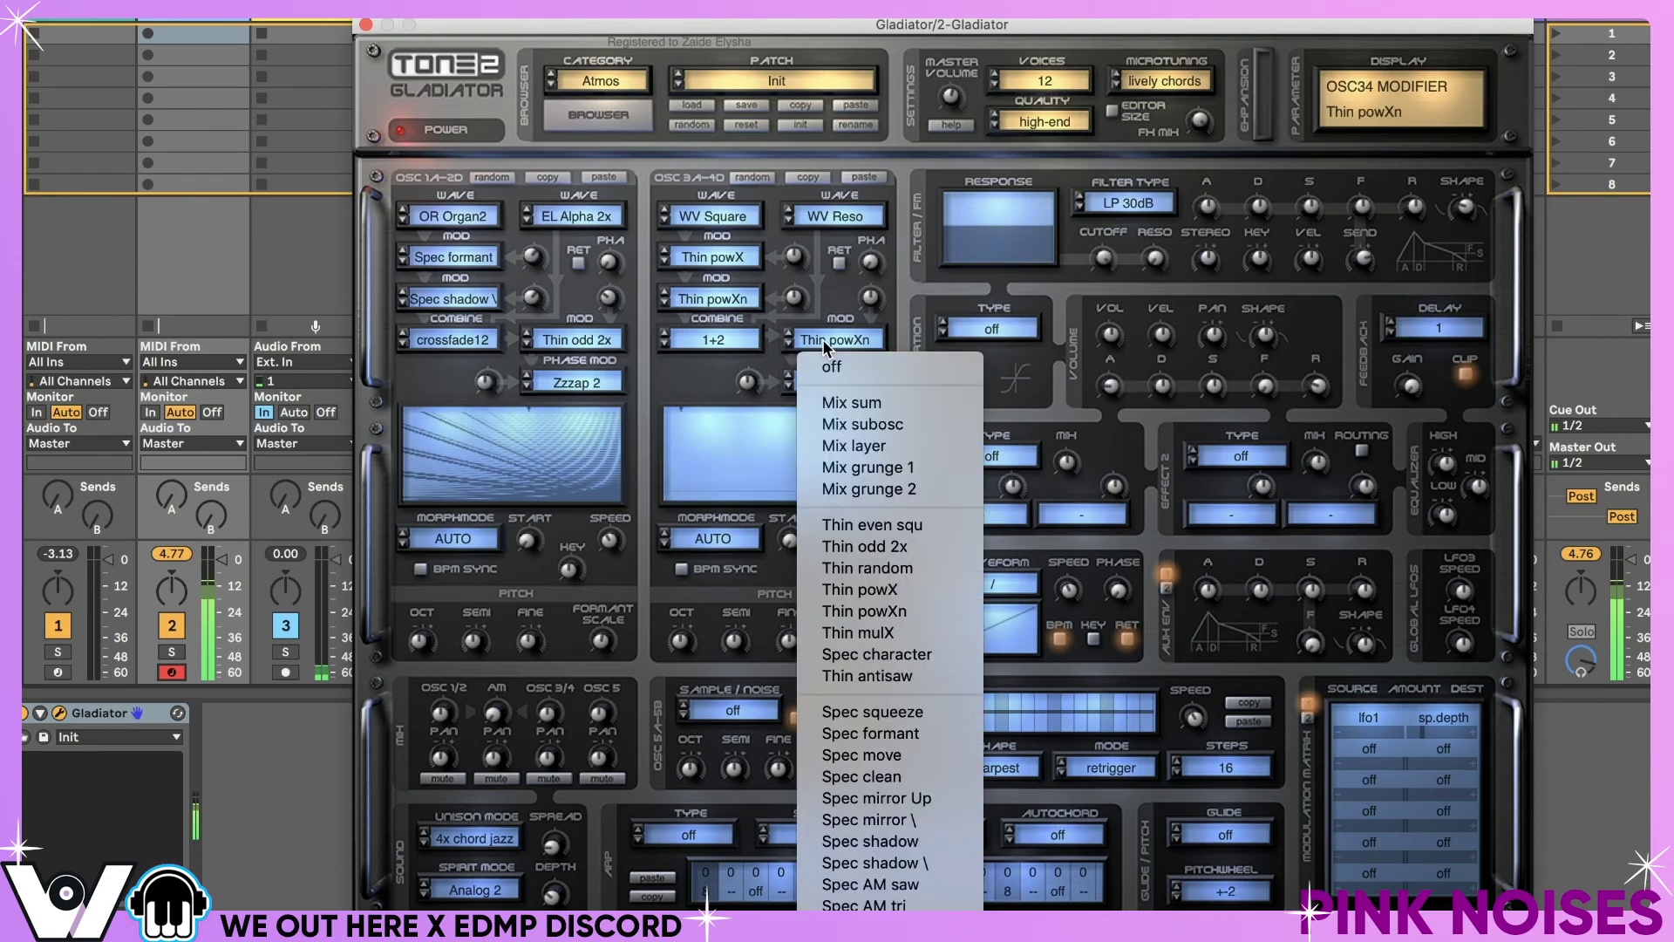
left_click(847, 822)
left_click(790, 344)
left_click(790, 343)
left_click(790, 343)
left_click(790, 343)
left_click(790, 344)
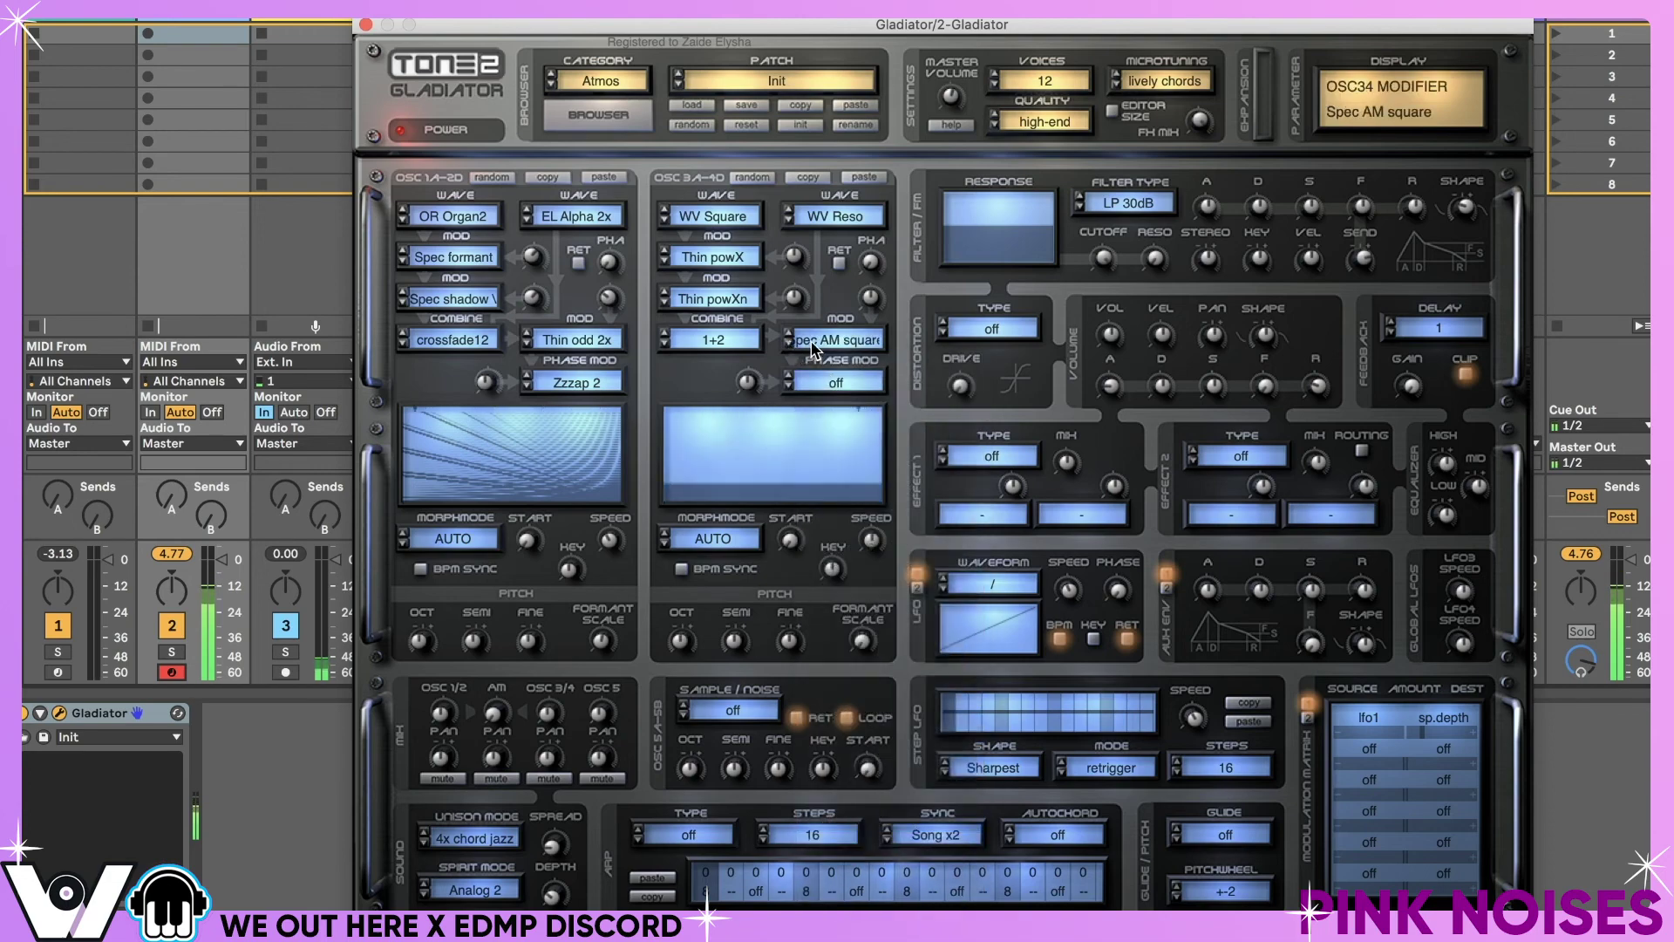
- Try Mul types for the combined modifier of oscillators 3 and 4 and settle on Mul supersaw \
left_click(813, 348)
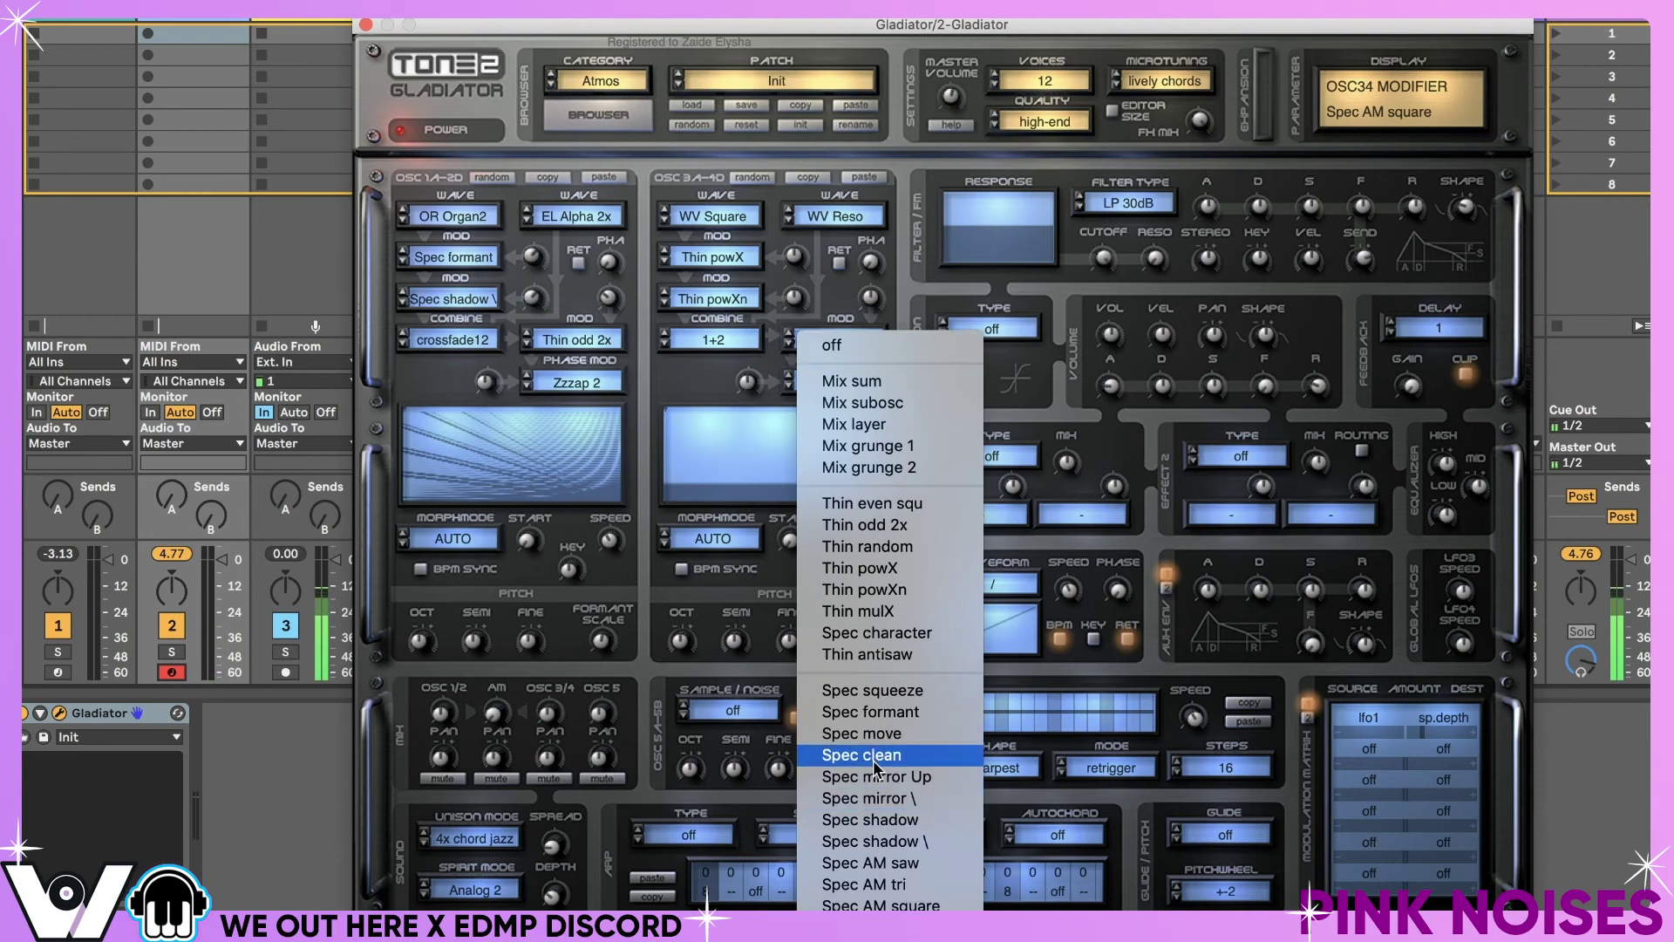
scroll(890, 635, "down", 3)
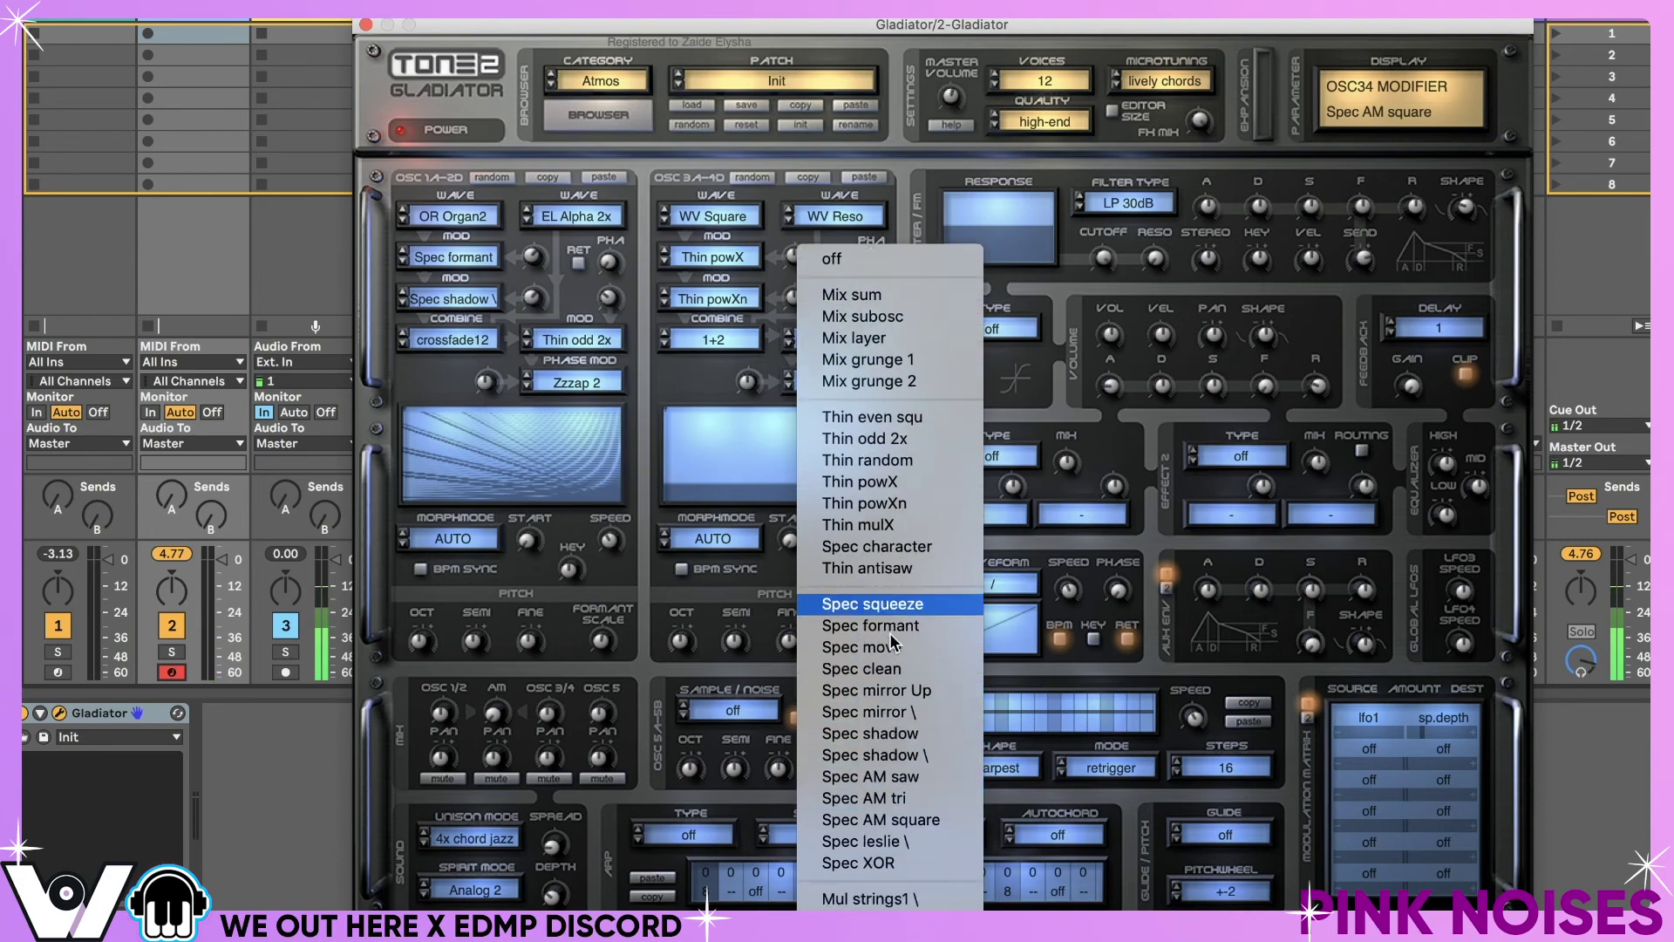
scroll(891, 641, "down", 7)
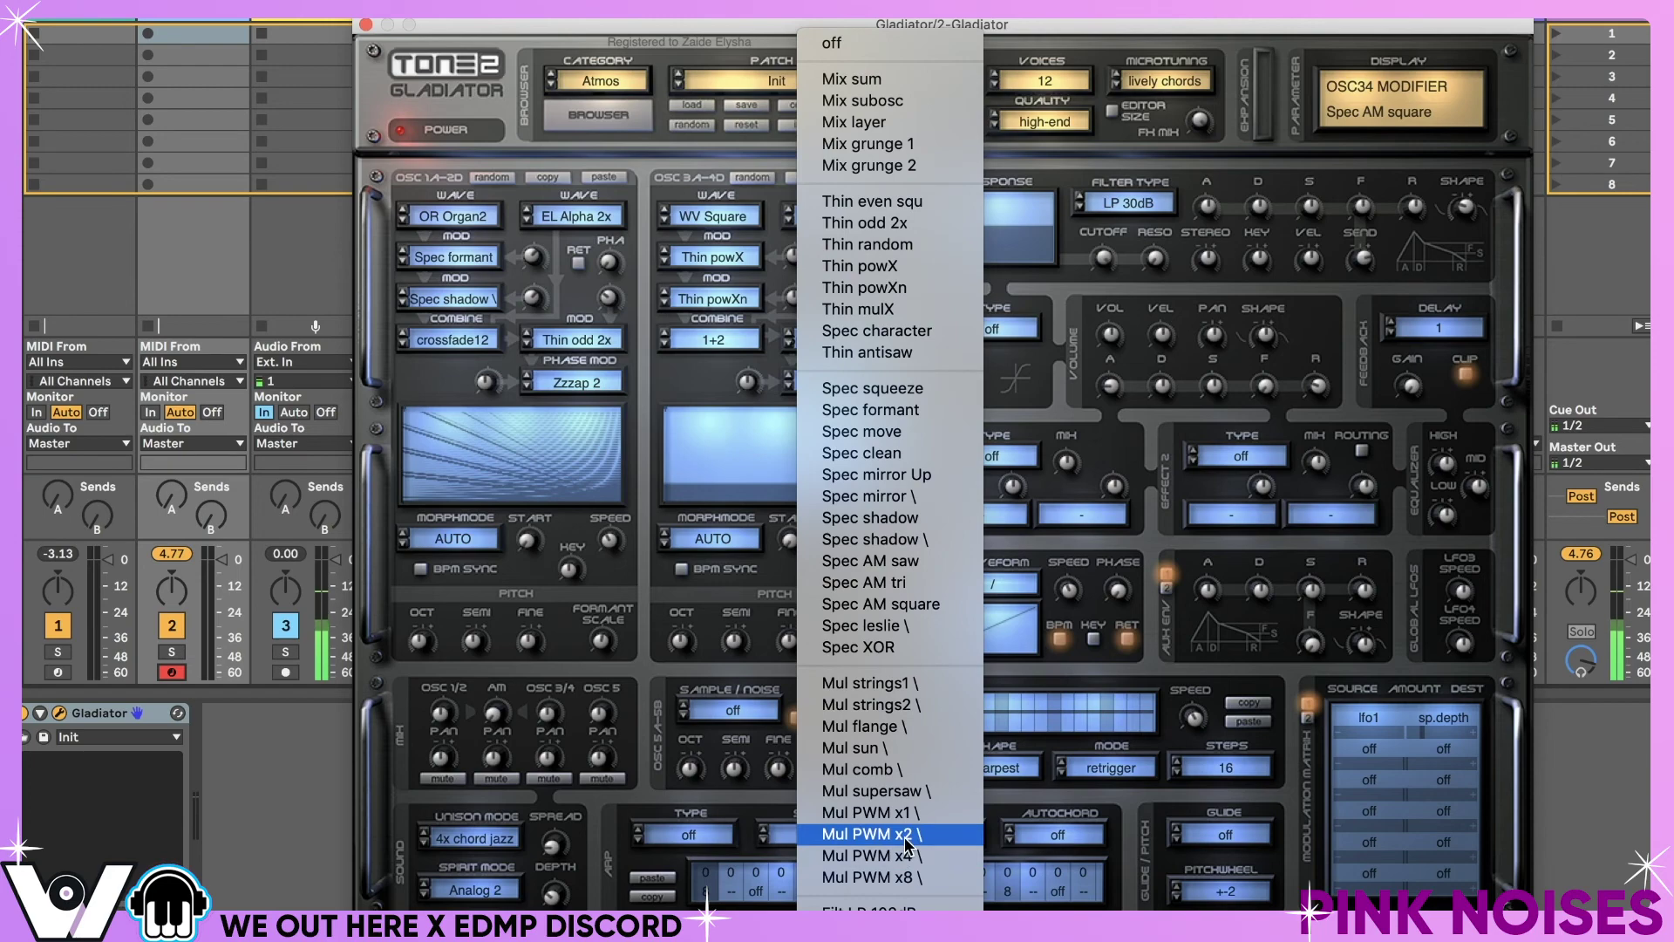
left_click(905, 813)
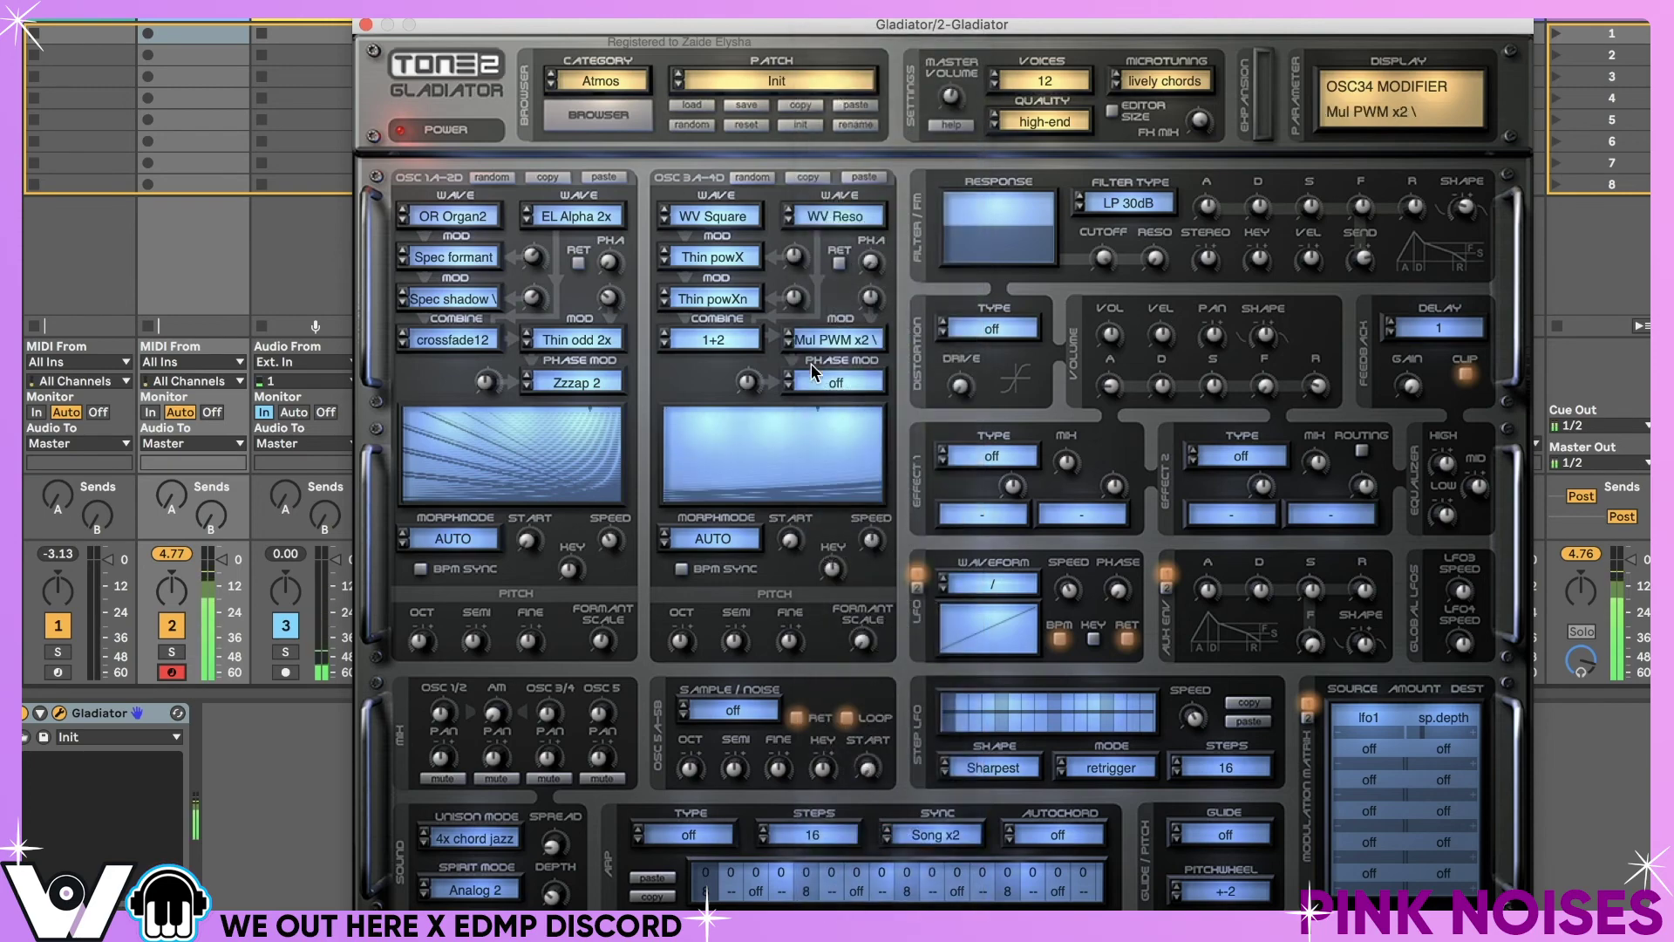
left_click(789, 335)
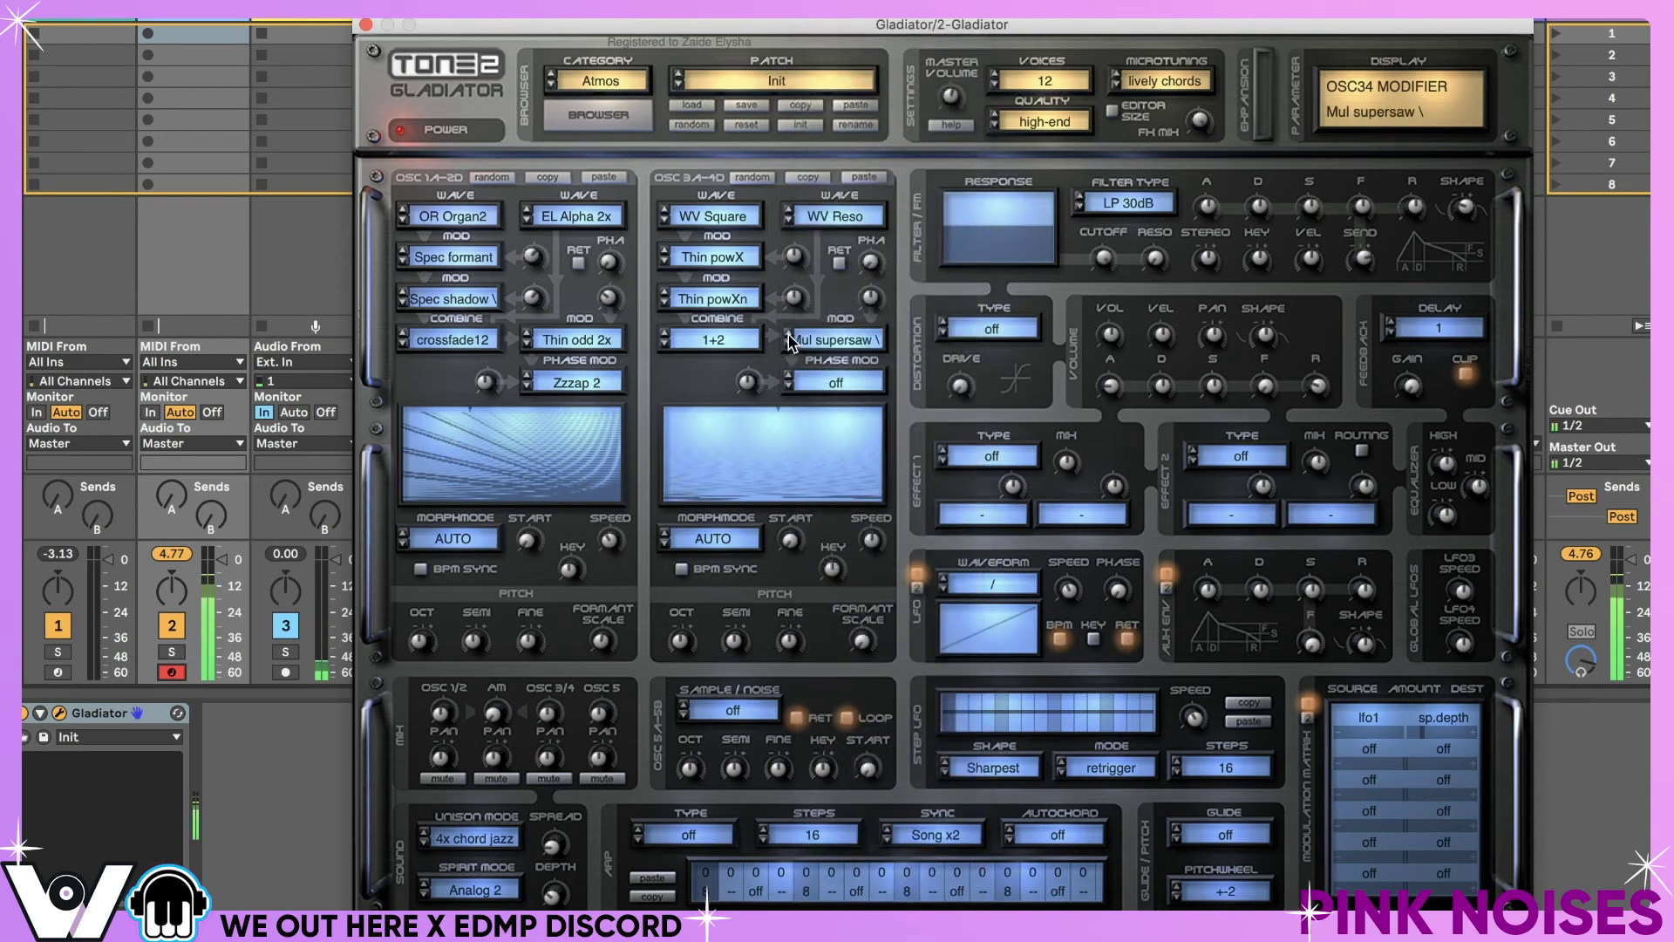
left_click(822, 334)
scroll(867, 541, "down", 10)
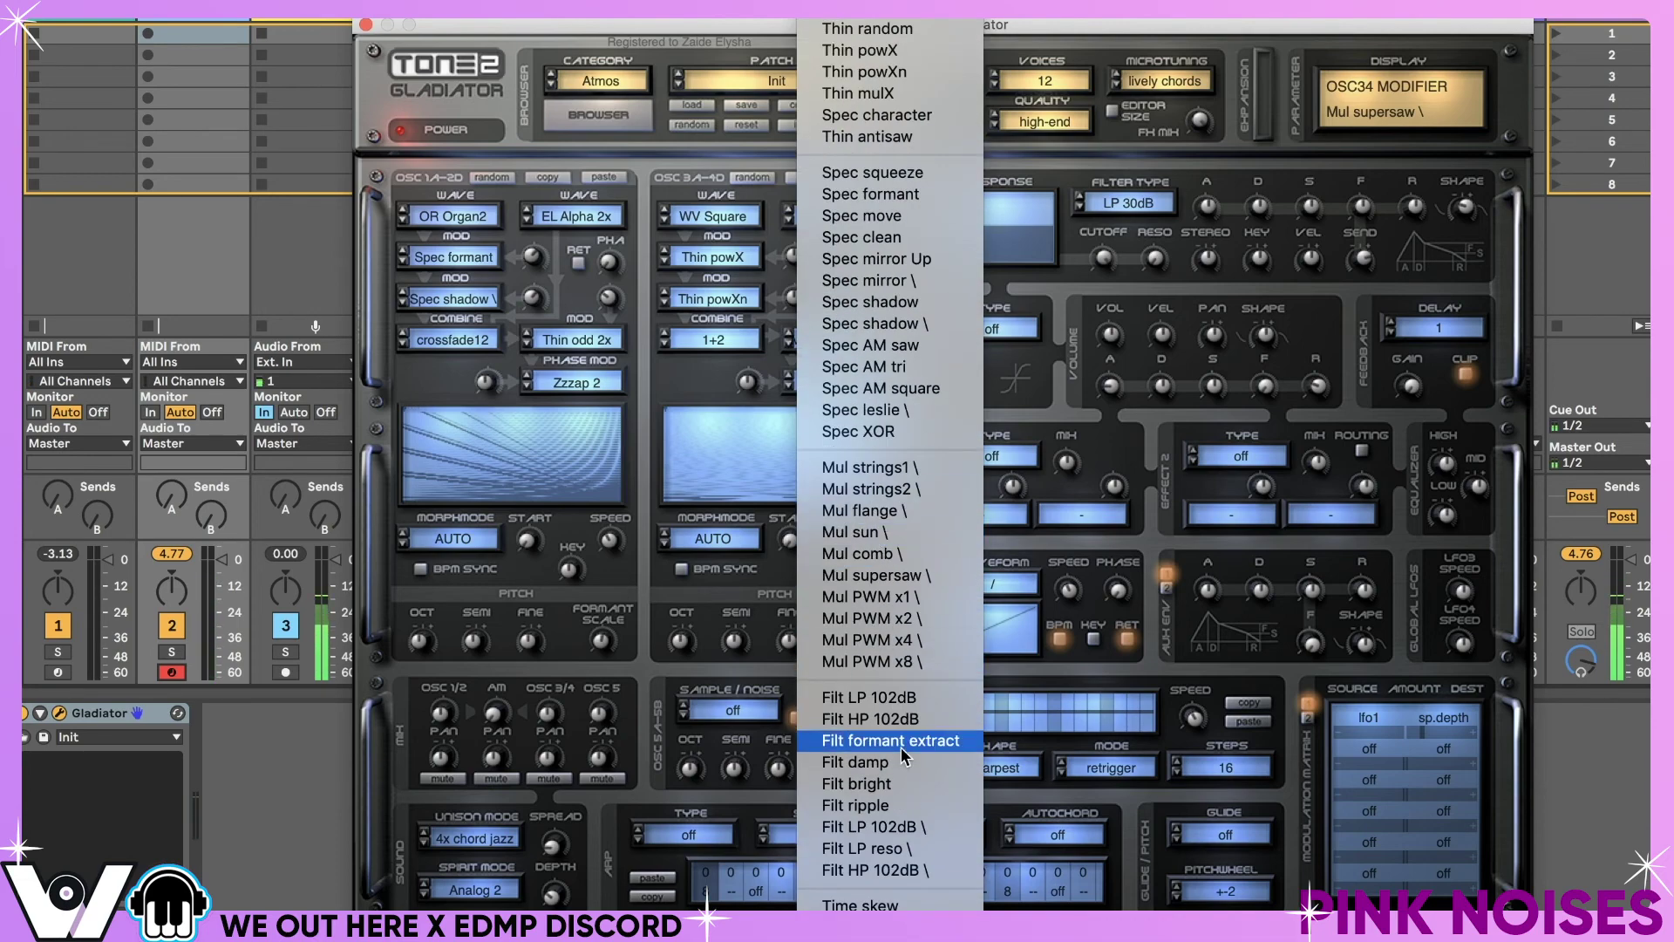
scroll(876, 410, "up", 3)
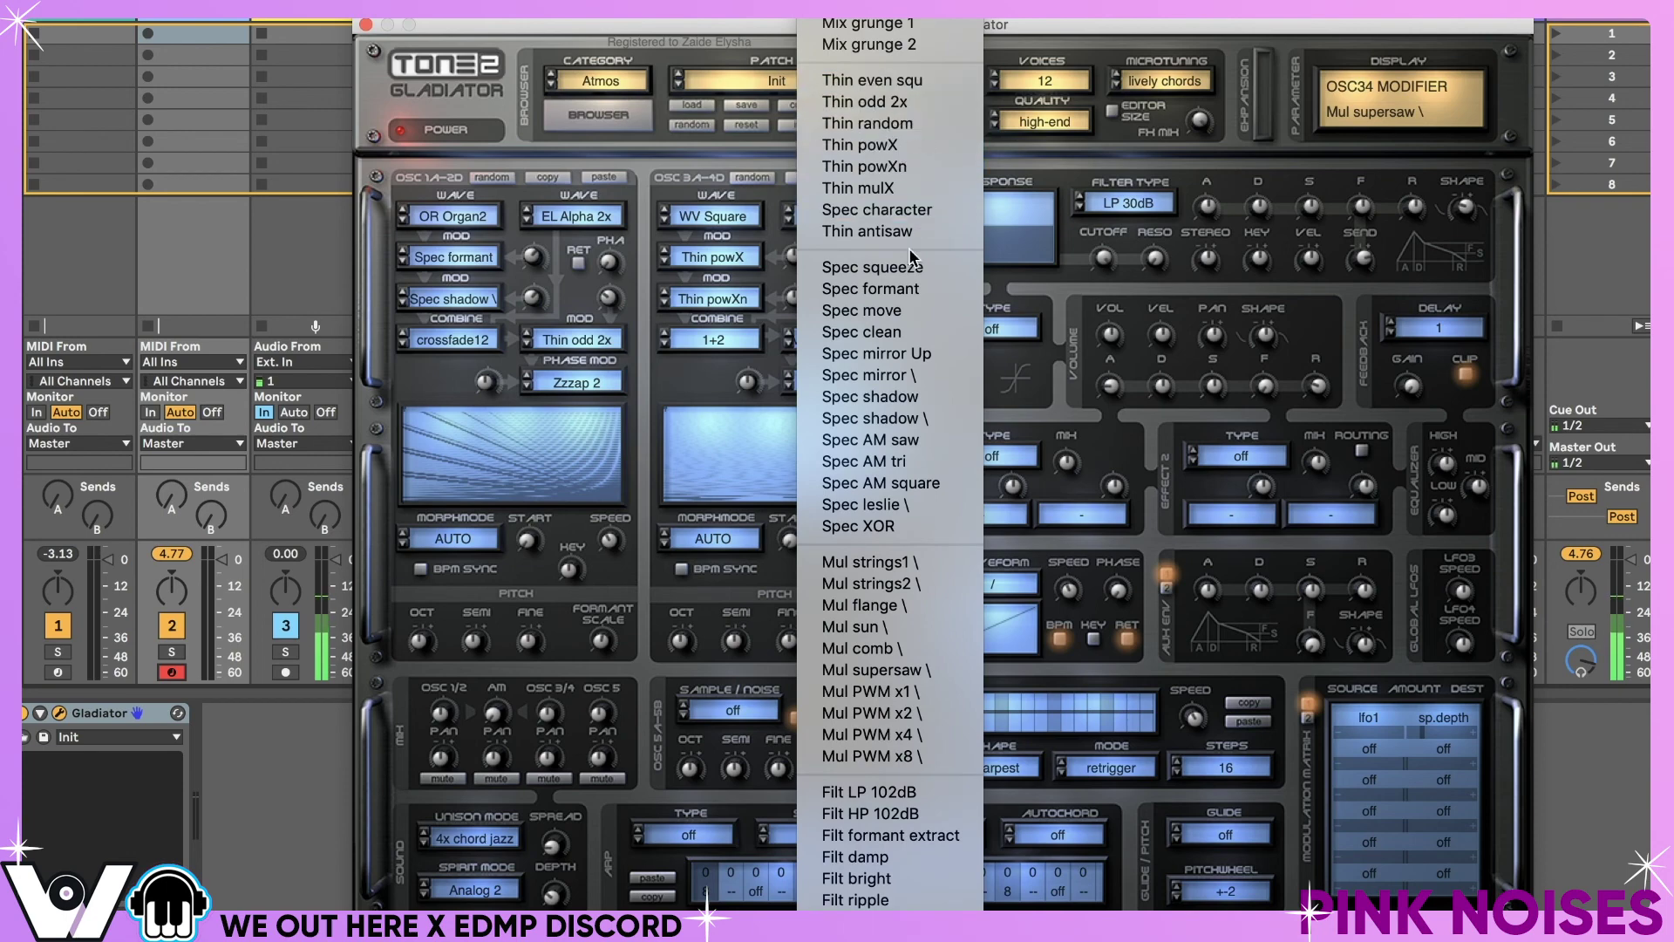
scroll(892, 413, "down", 3)
scroll(889, 412, "down", 2)
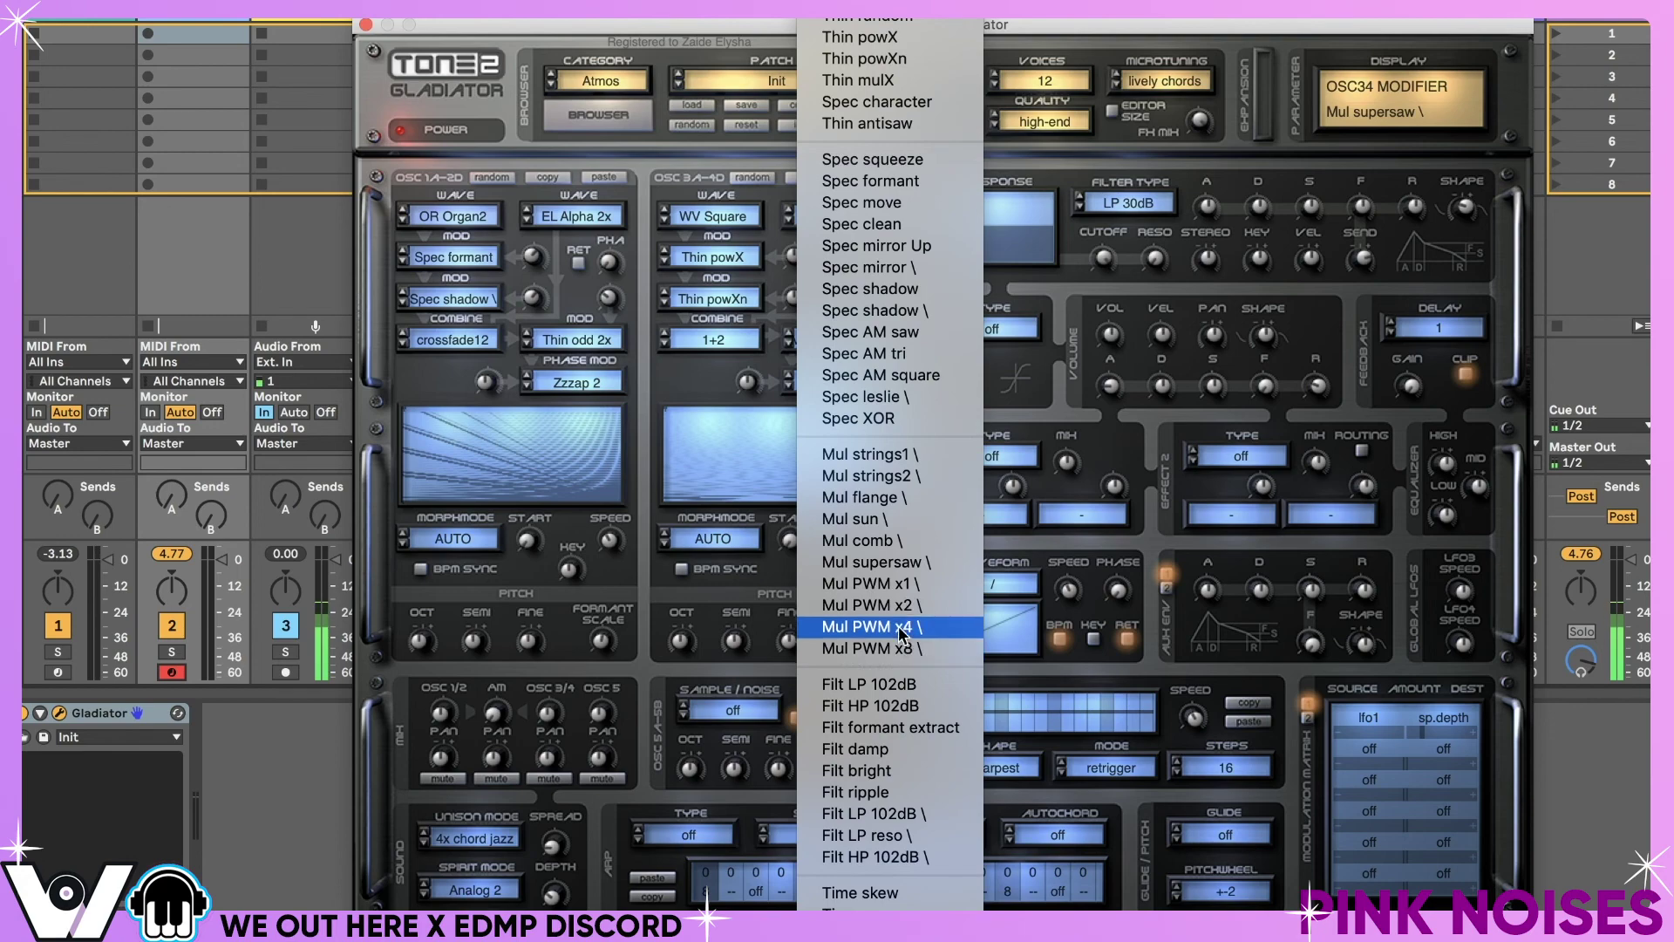
left_click(753, 458)
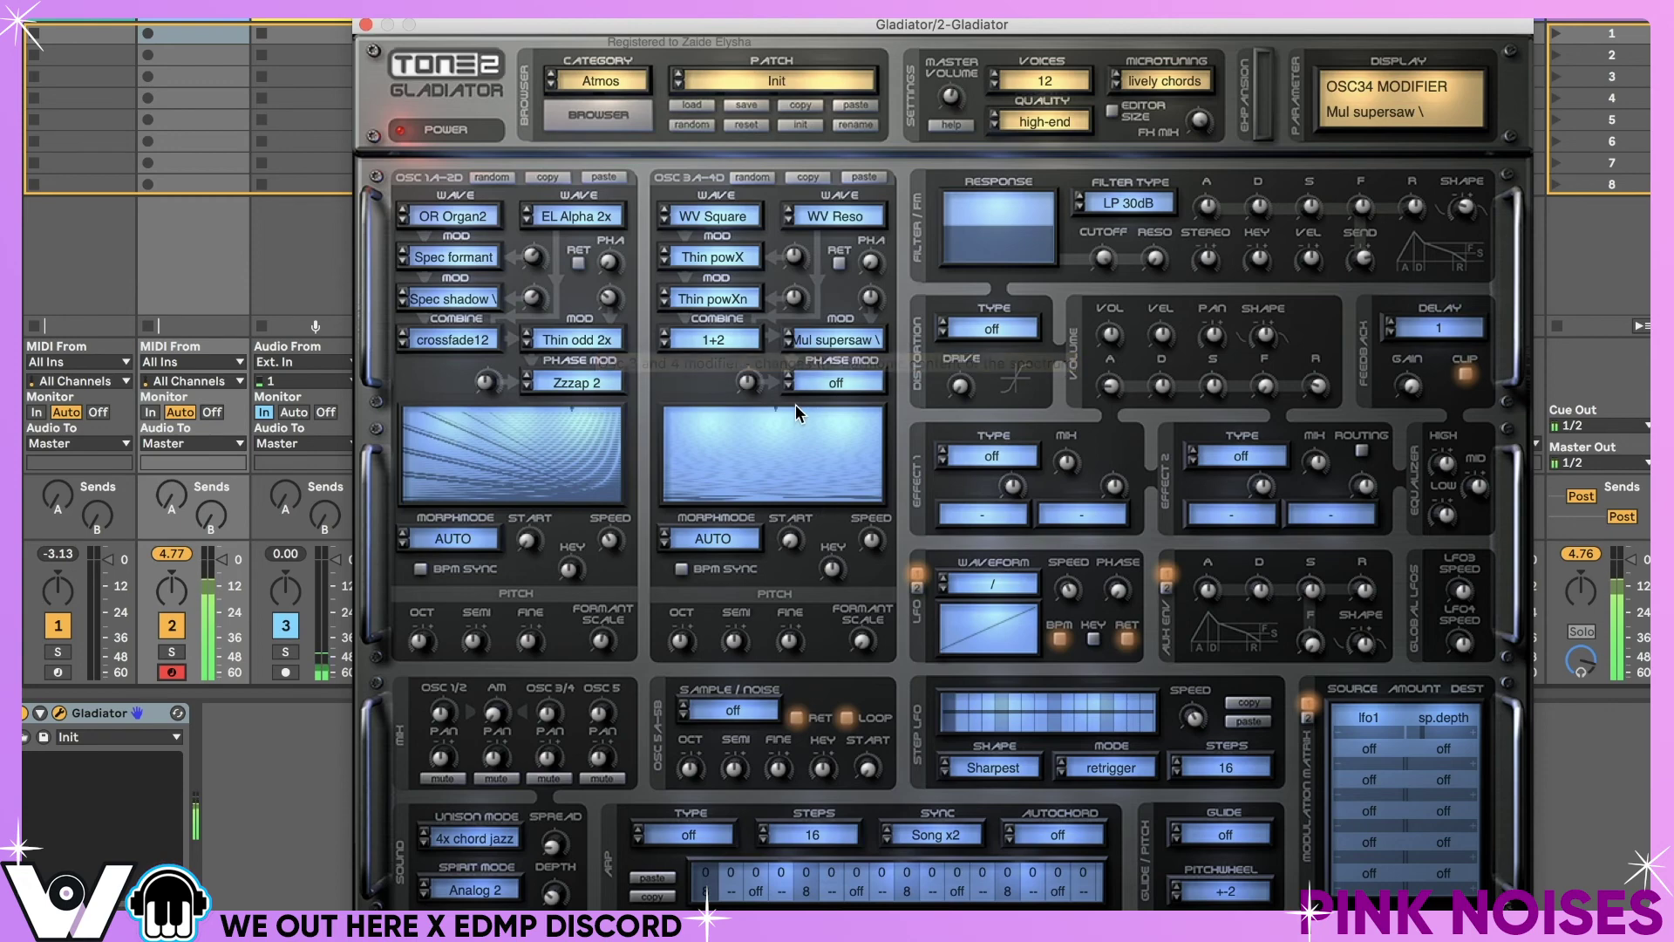
- Set the phase modulation of oscillators 3 and 4 to Odd/even slow and adjust their formant scale
left_click(828, 385)
left_click(841, 632)
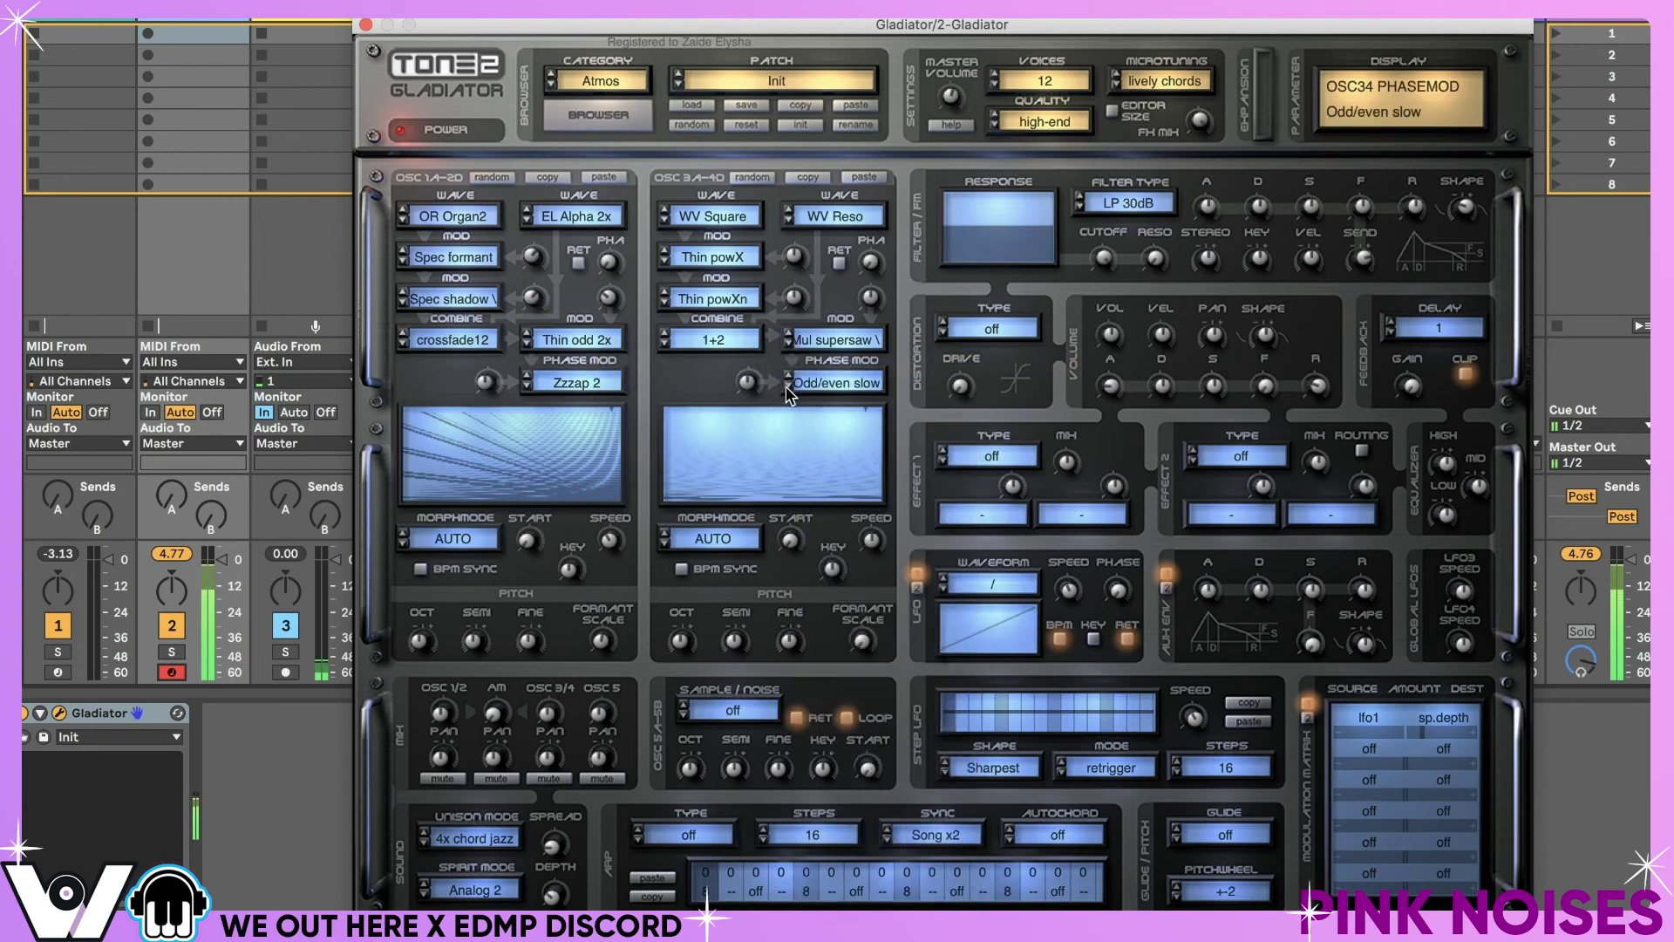
left_click_drag(863, 641, 888, 545)
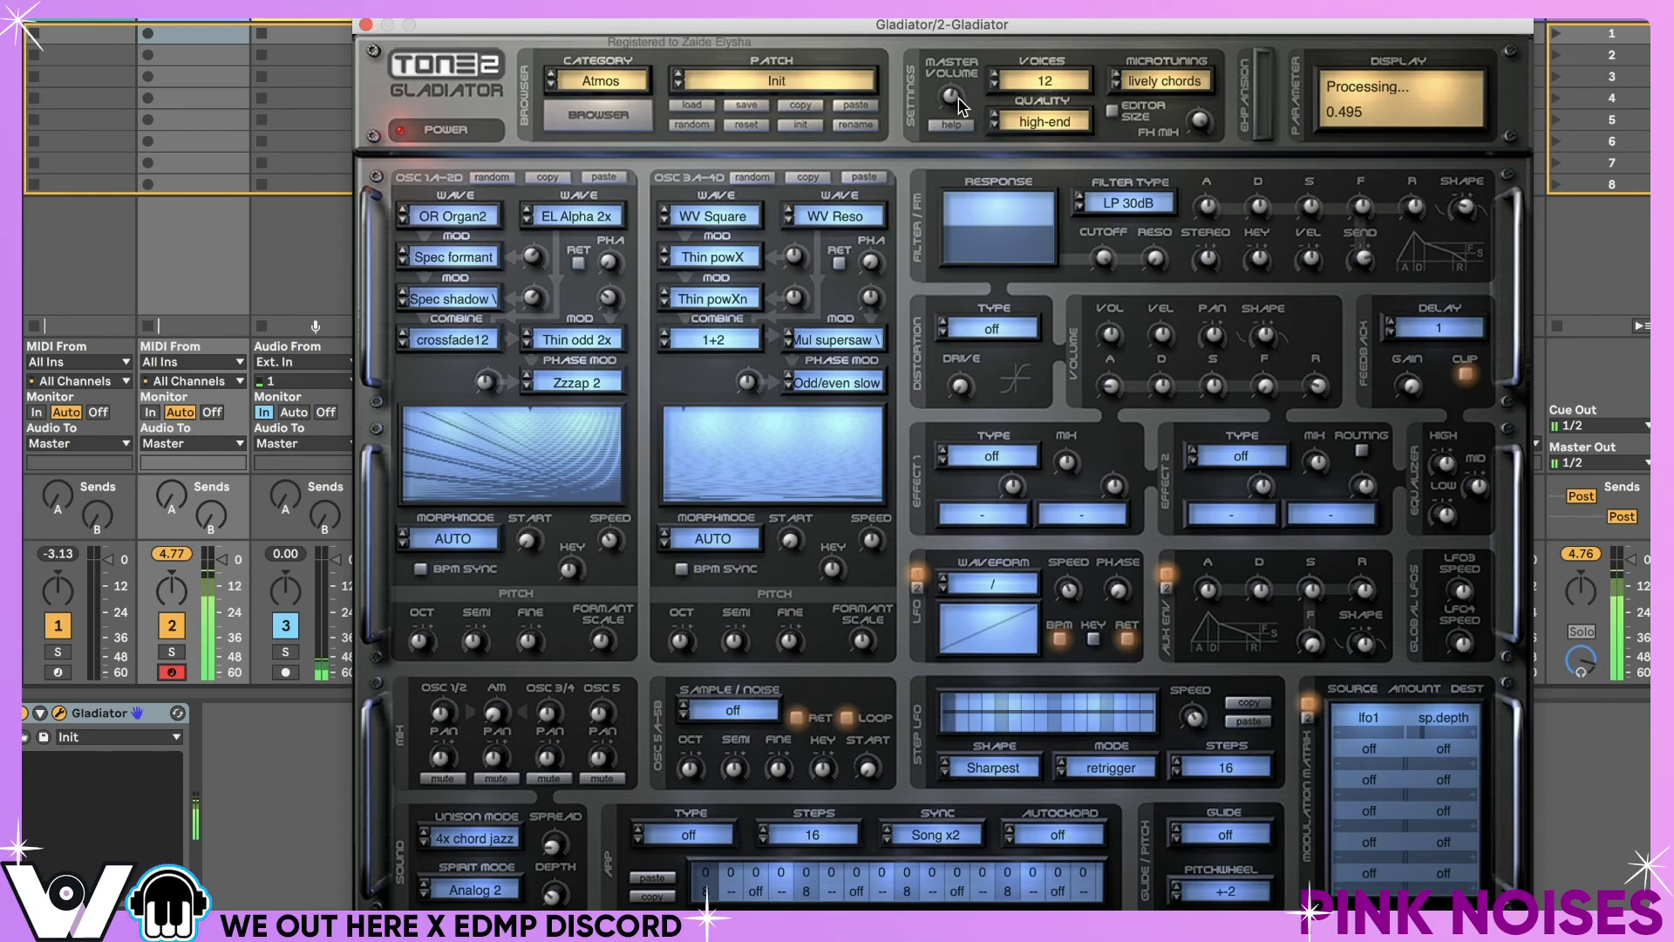
- Lower the master volume and set the filter to LP Superfat with a cutoff of about 1400.7 Hz
left_click_drag(959, 104, 958, 144)
left_click_drag(1107, 253, 1130, 405)
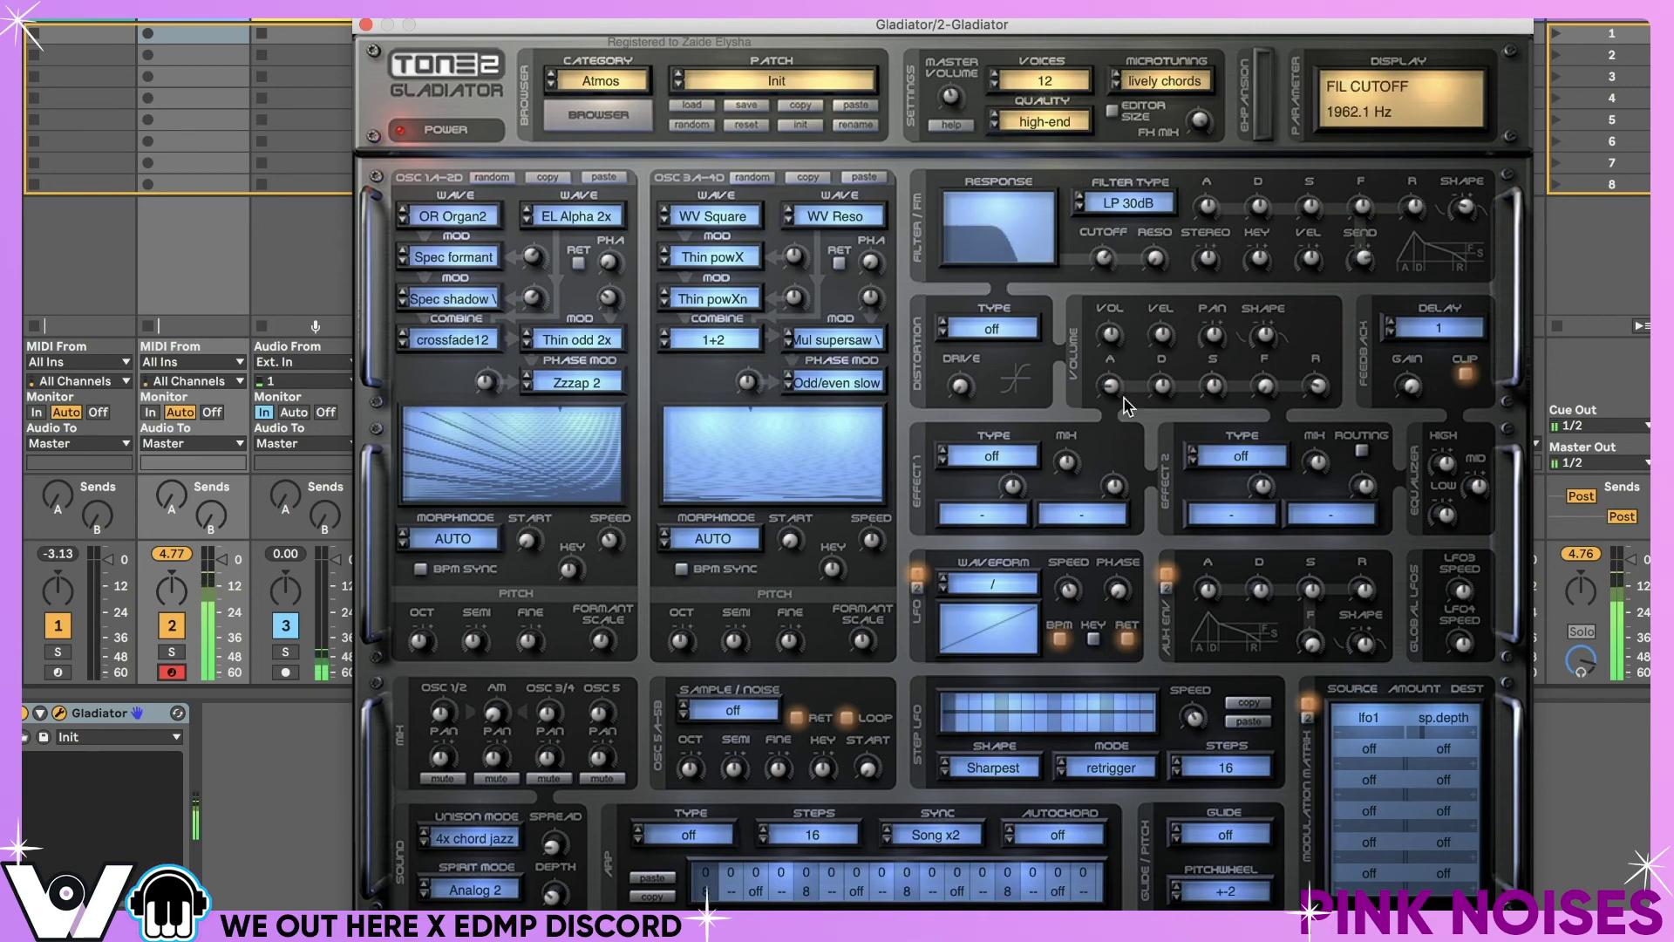
left_click(1118, 202)
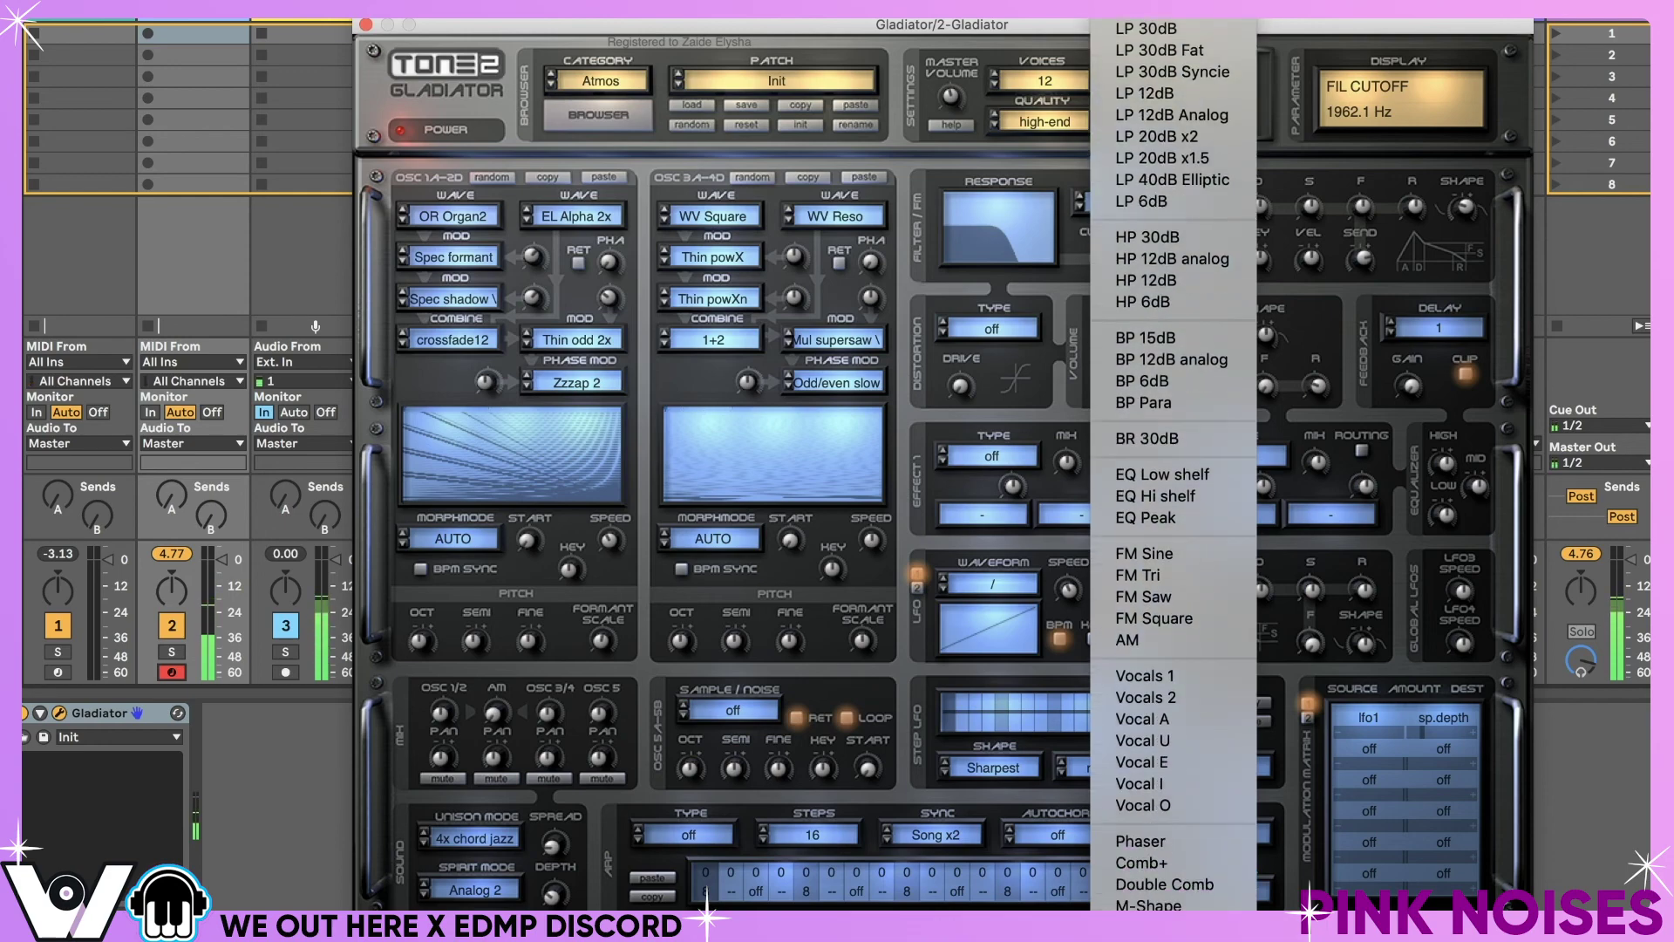
left_click(1128, 923)
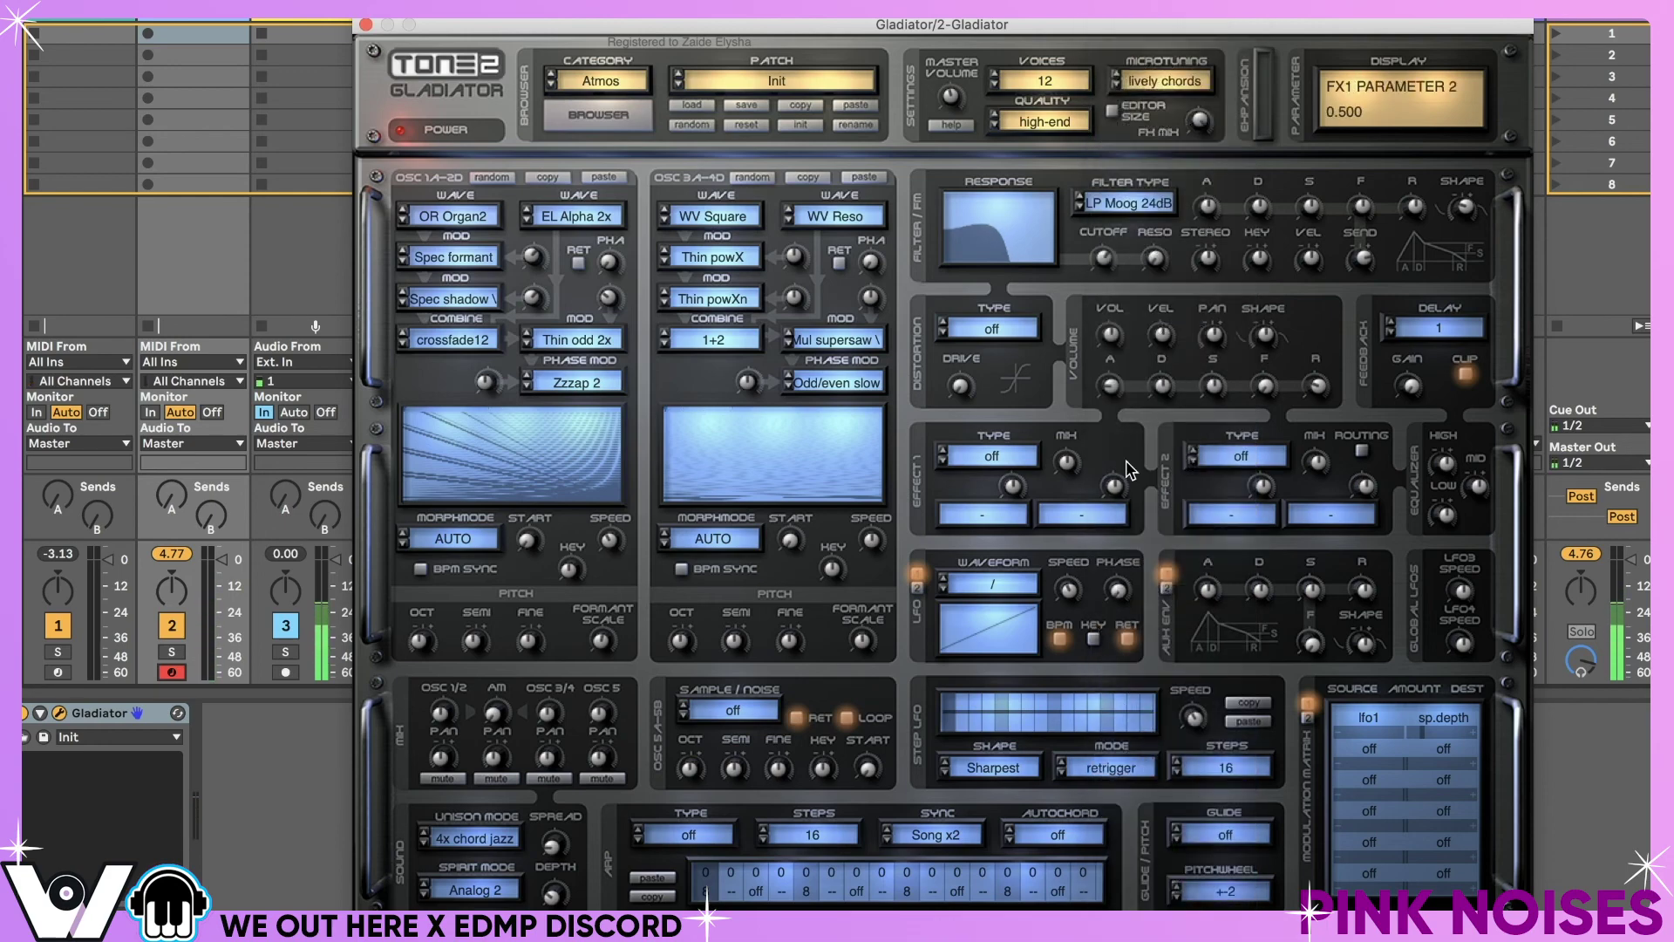
left_click_drag(1103, 258, 1107, 273)
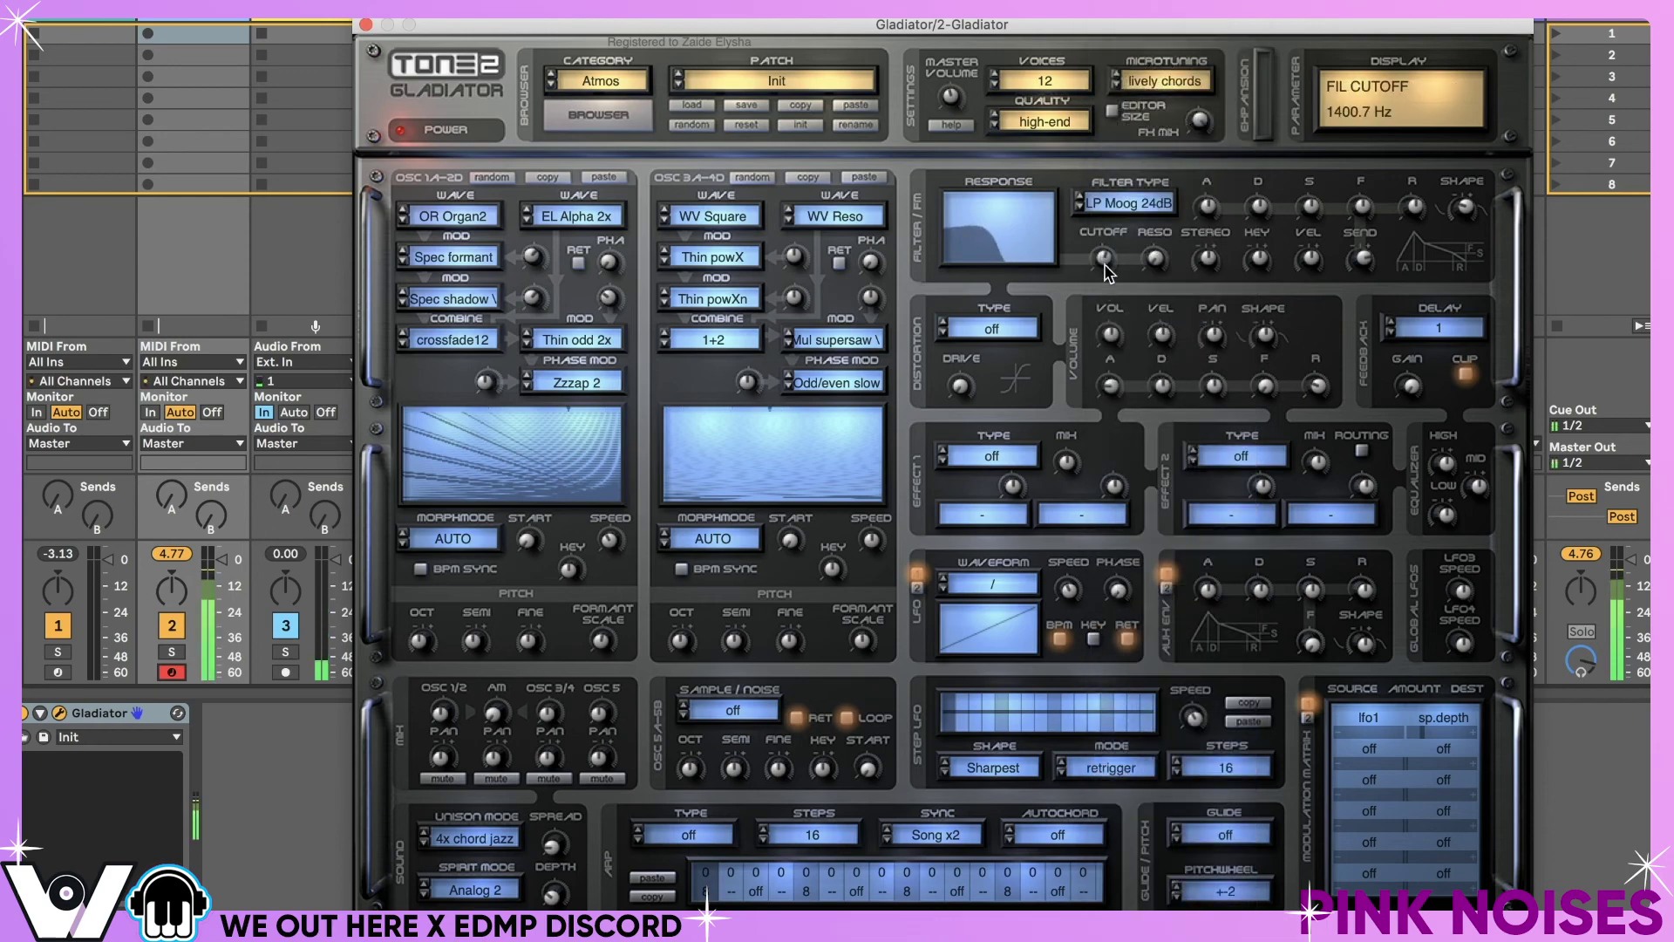
left_click(1078, 208)
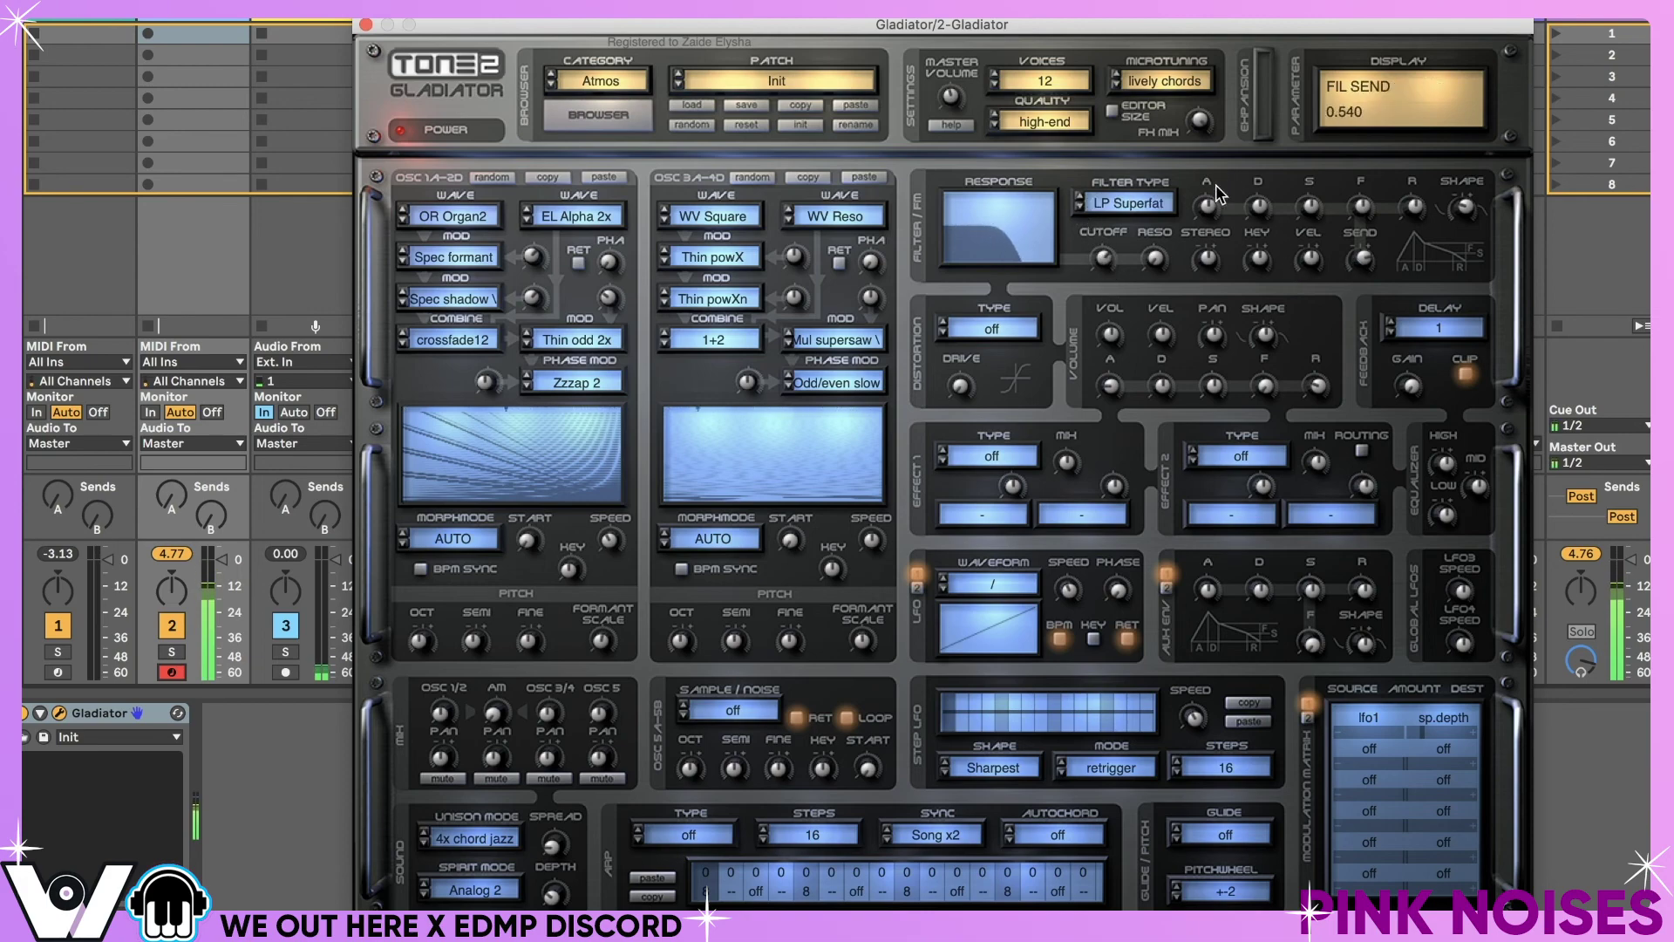
- Adjust the filter's send amount and its envelope shape
left_click_drag(1362, 260, 1371, 366)
left_click_drag(1372, 283, 1371, 300)
mouse_move(1365, 314)
left_mouse_down()
mouse_move(1362, 369)
mouse_move(1361, 307)
left_mouse_up()
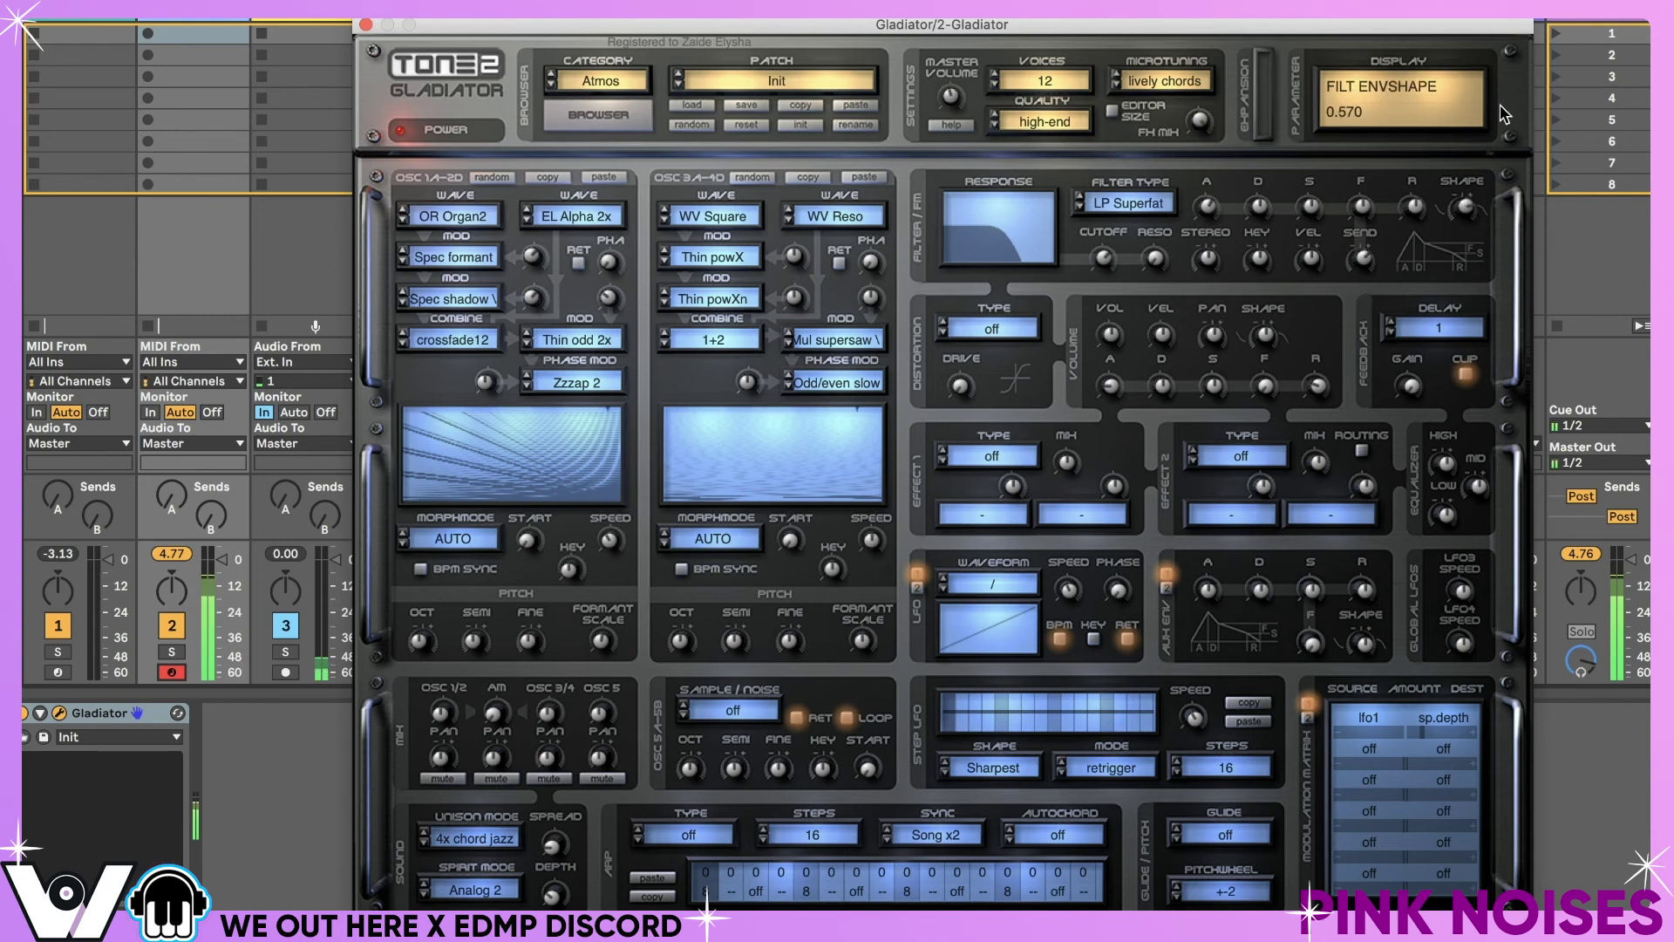
left_click_drag(1510, 92, 1524, 45)
- Audition distortion types up to Bitcrush and settle on Presence
left_click(943, 334)
left_click(942, 334)
left_click(943, 334)
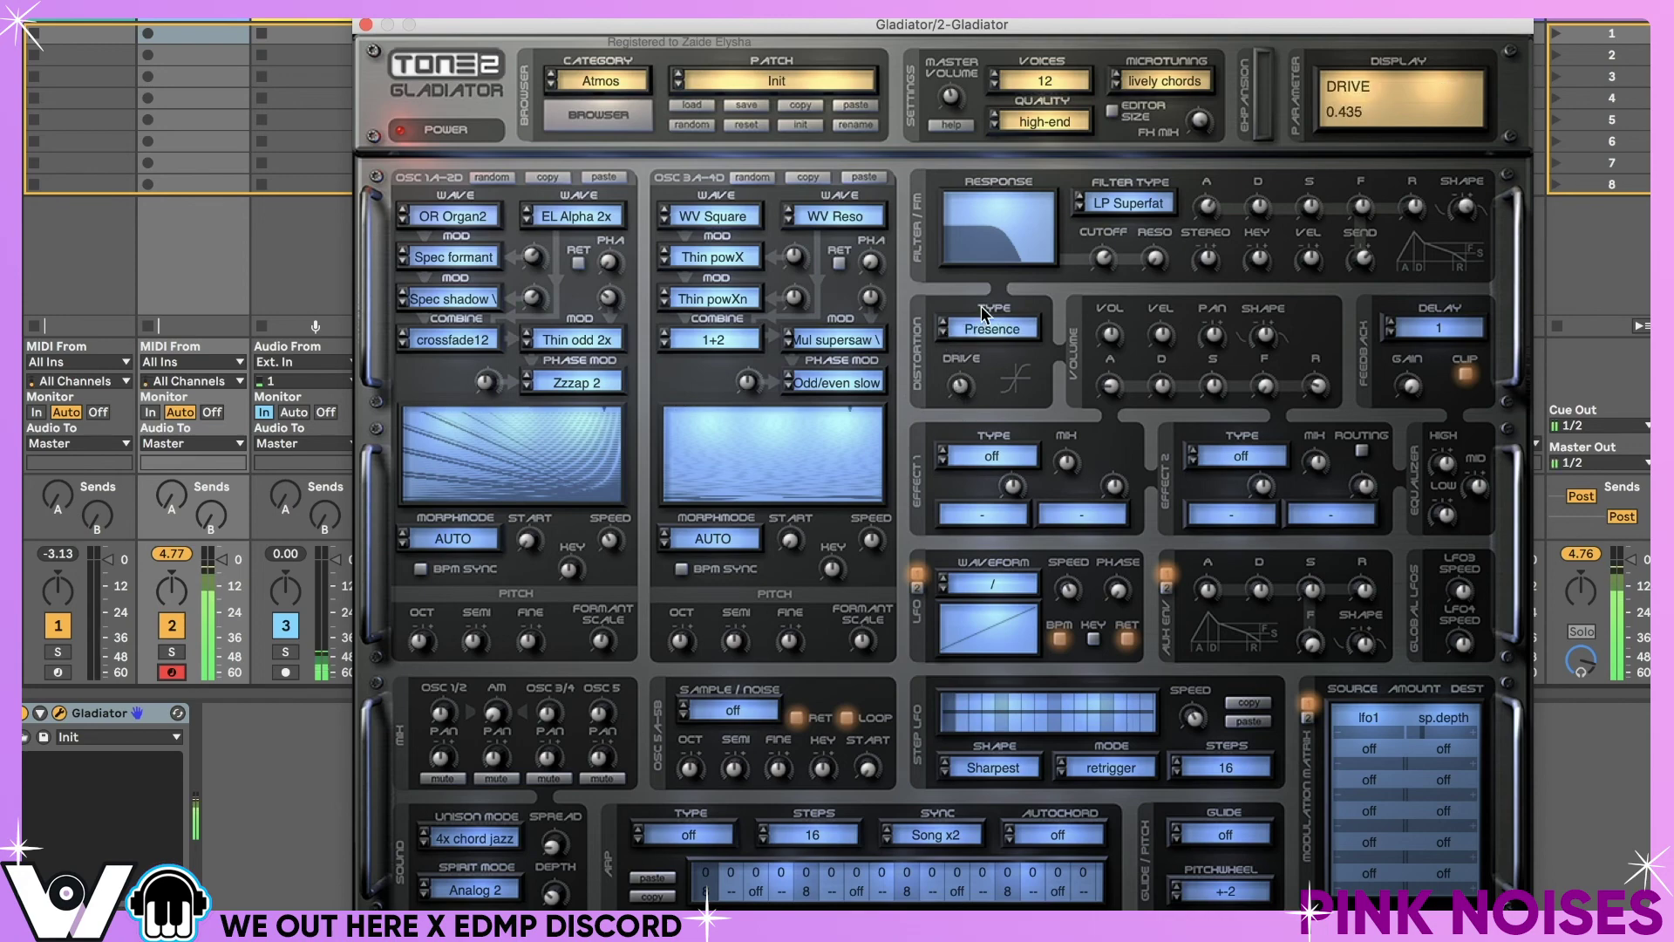
left_click(944, 333)
left_click(943, 335)
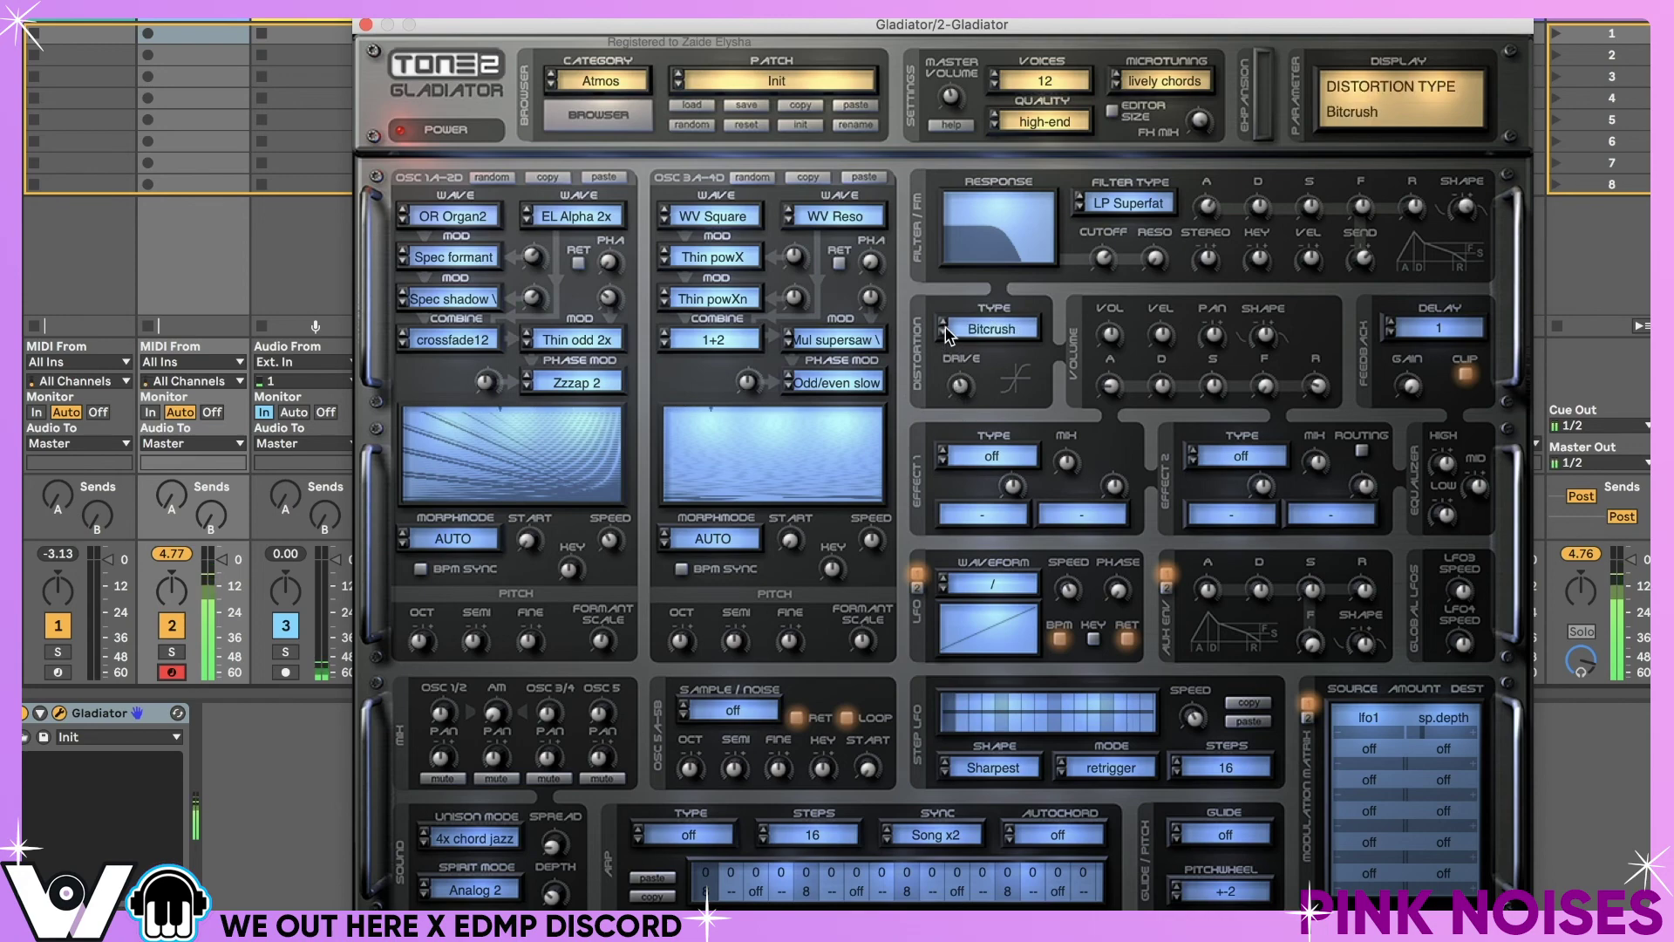
left_click(943, 323)
left_click(943, 323)
- Set the volume envelope's attack to 0.06 sec and its release to 0.21 sec
left_click_drag(1116, 390, 1128, 357)
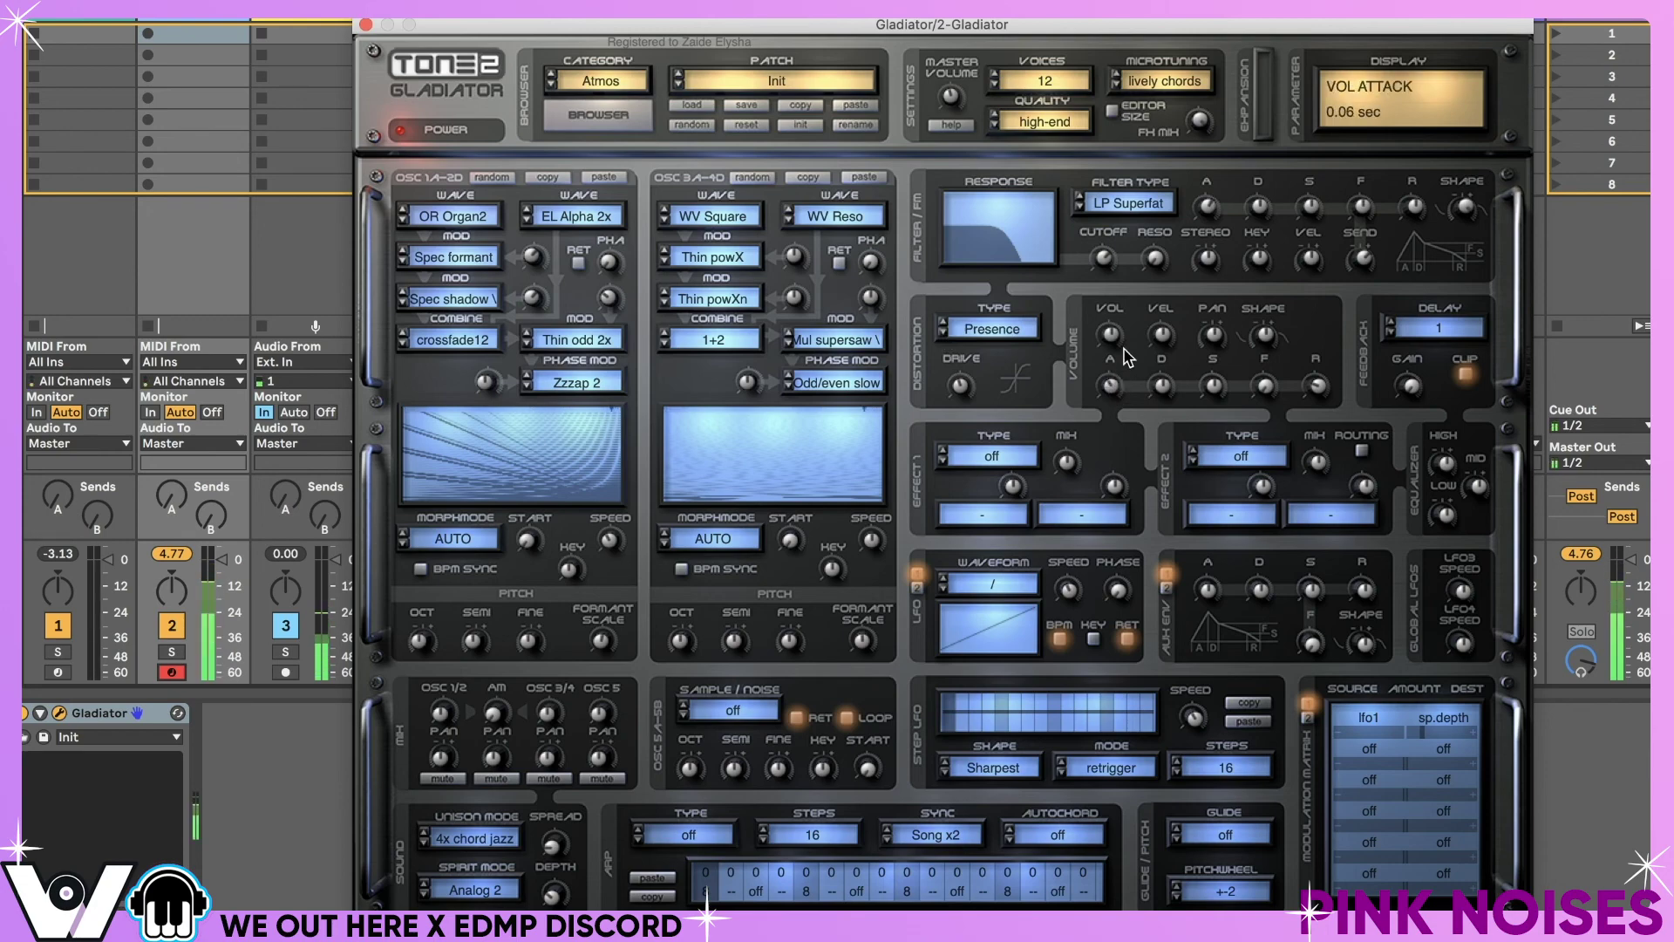
left_click_drag(1321, 388, 1330, 343)
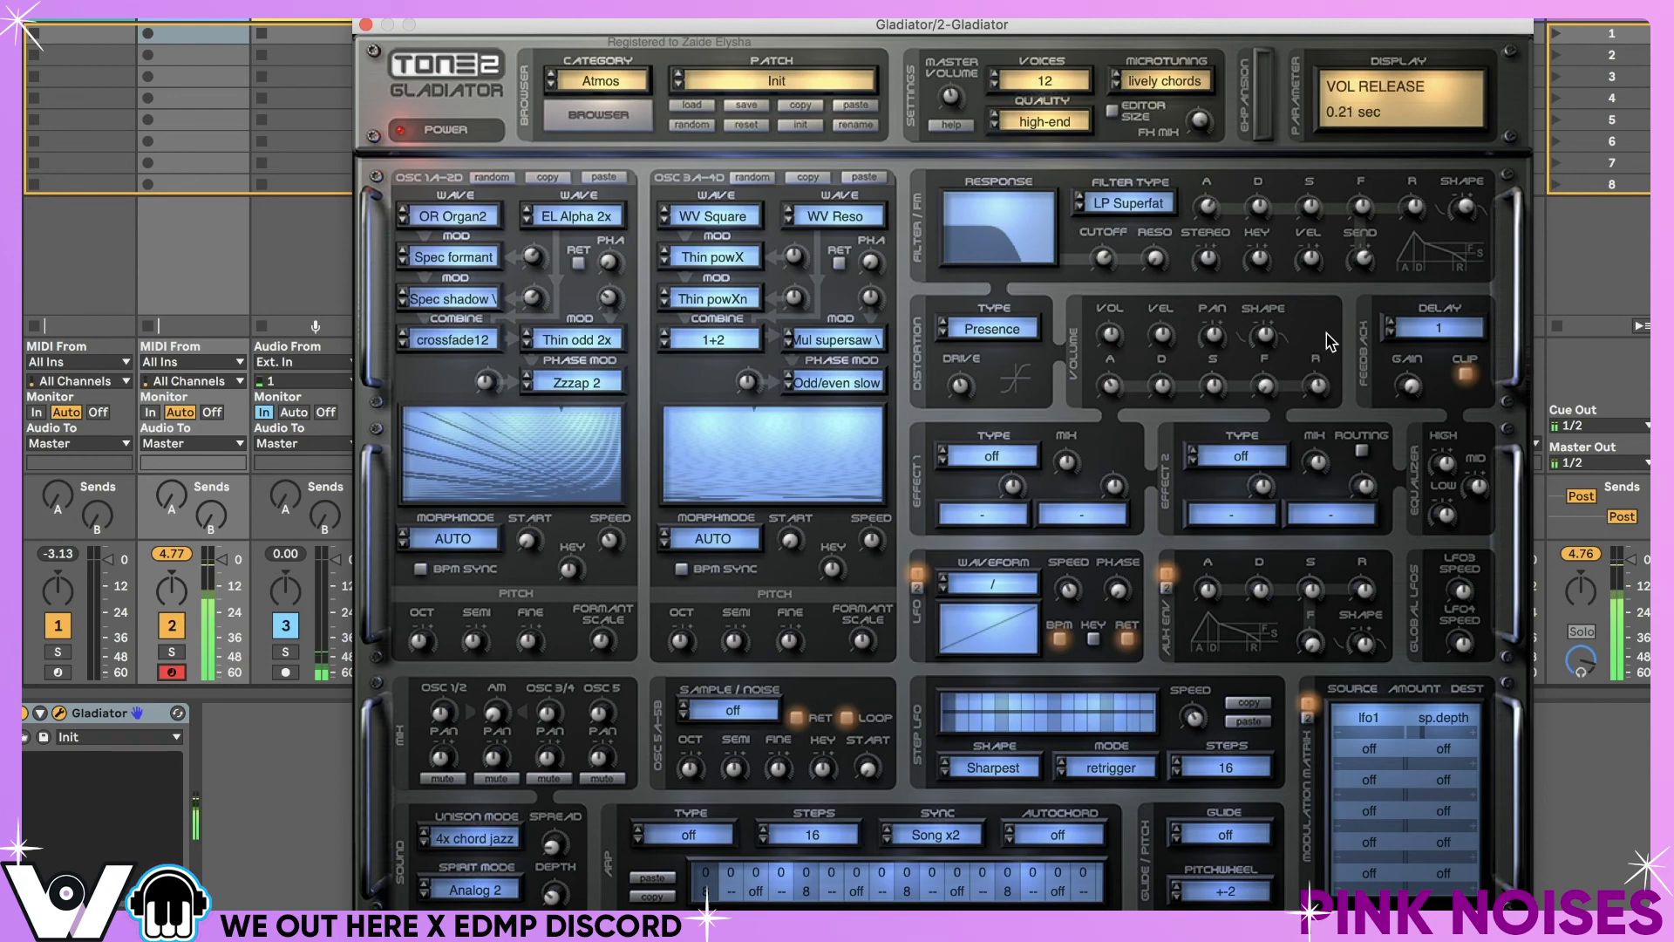
- Set effect 1 to PingPong LFO with a lower mix and a time of 0.140, and effect 2 to Rotary
left_click(1011, 453)
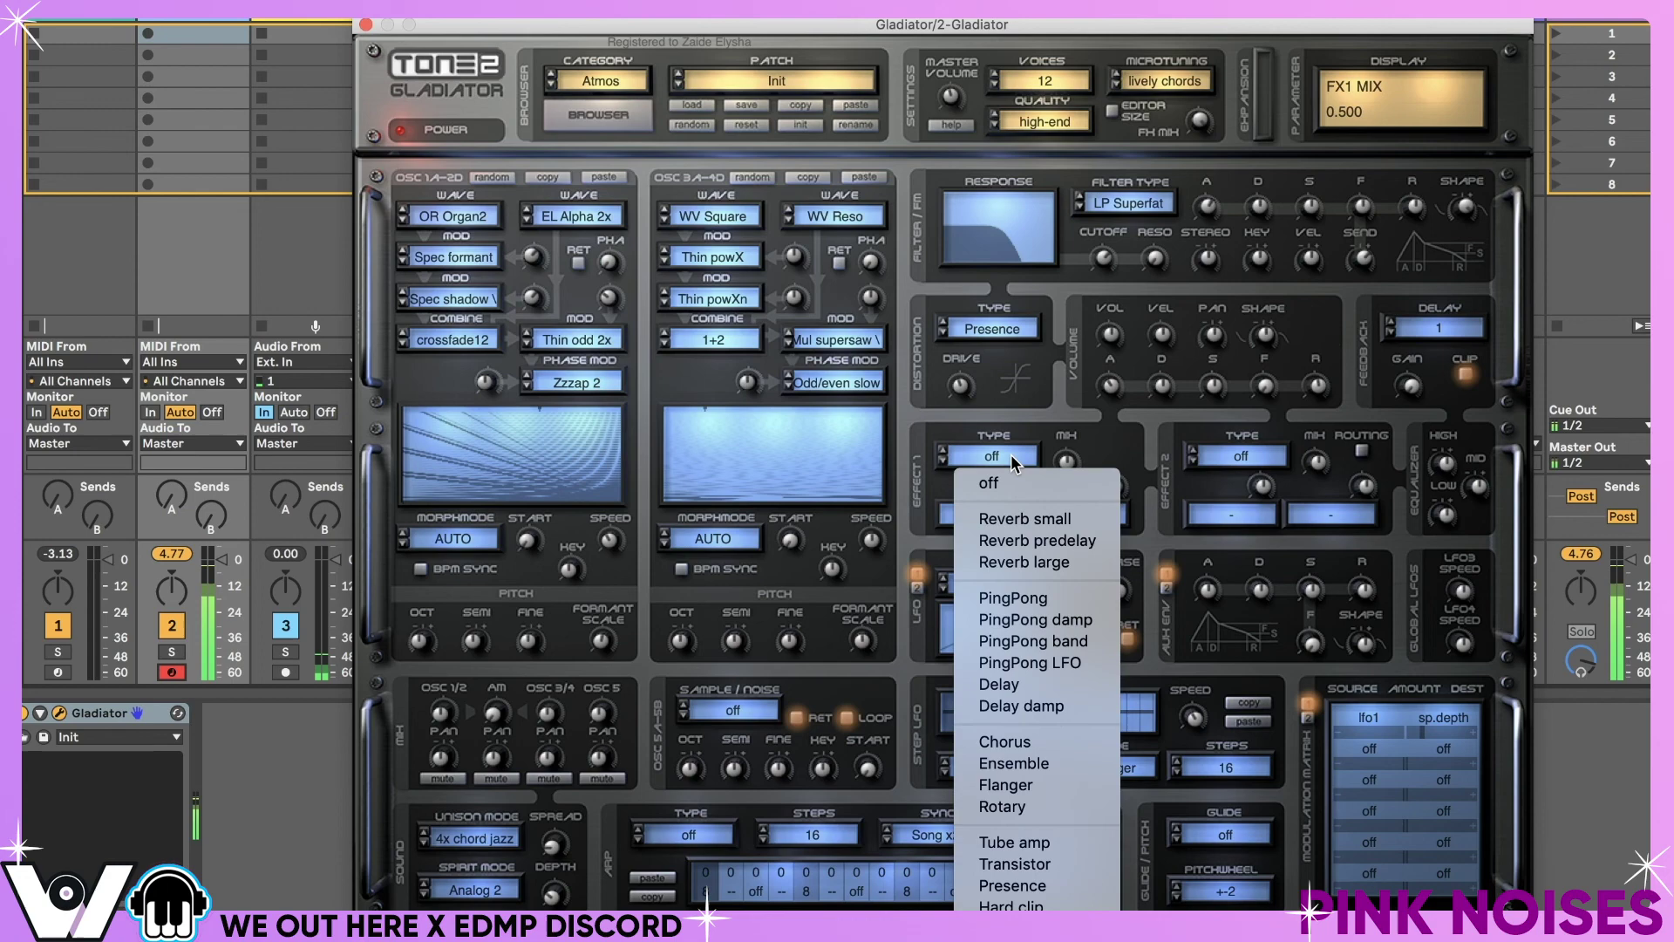
left_click(1016, 661)
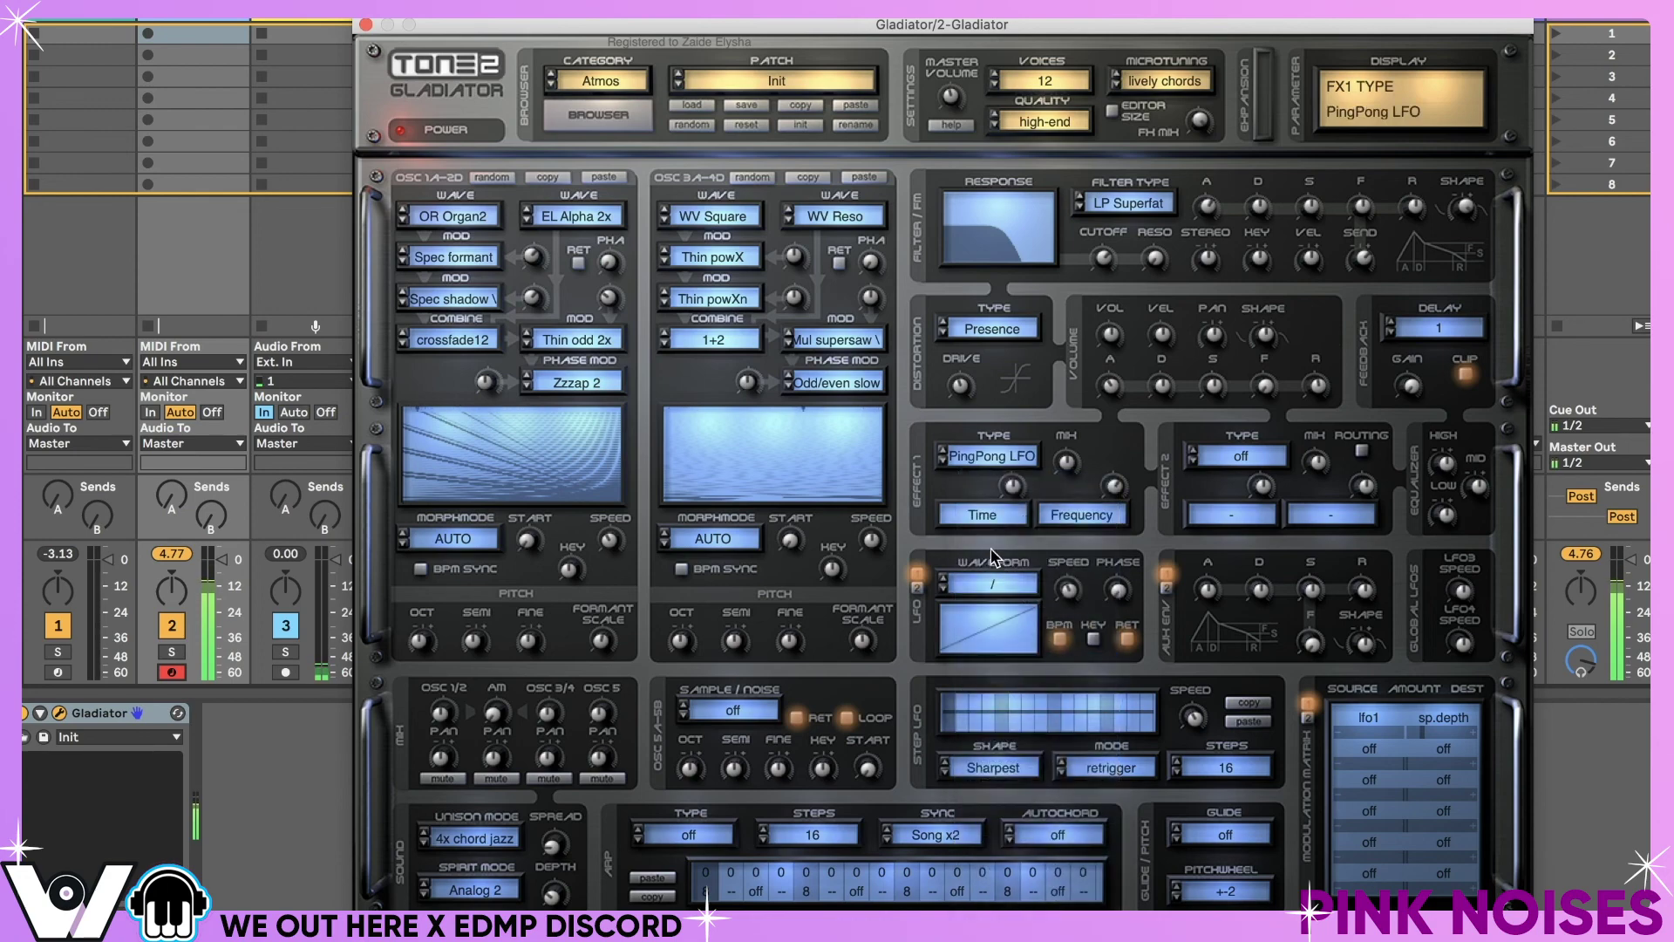
left_click_drag(1066, 462, 1072, 484)
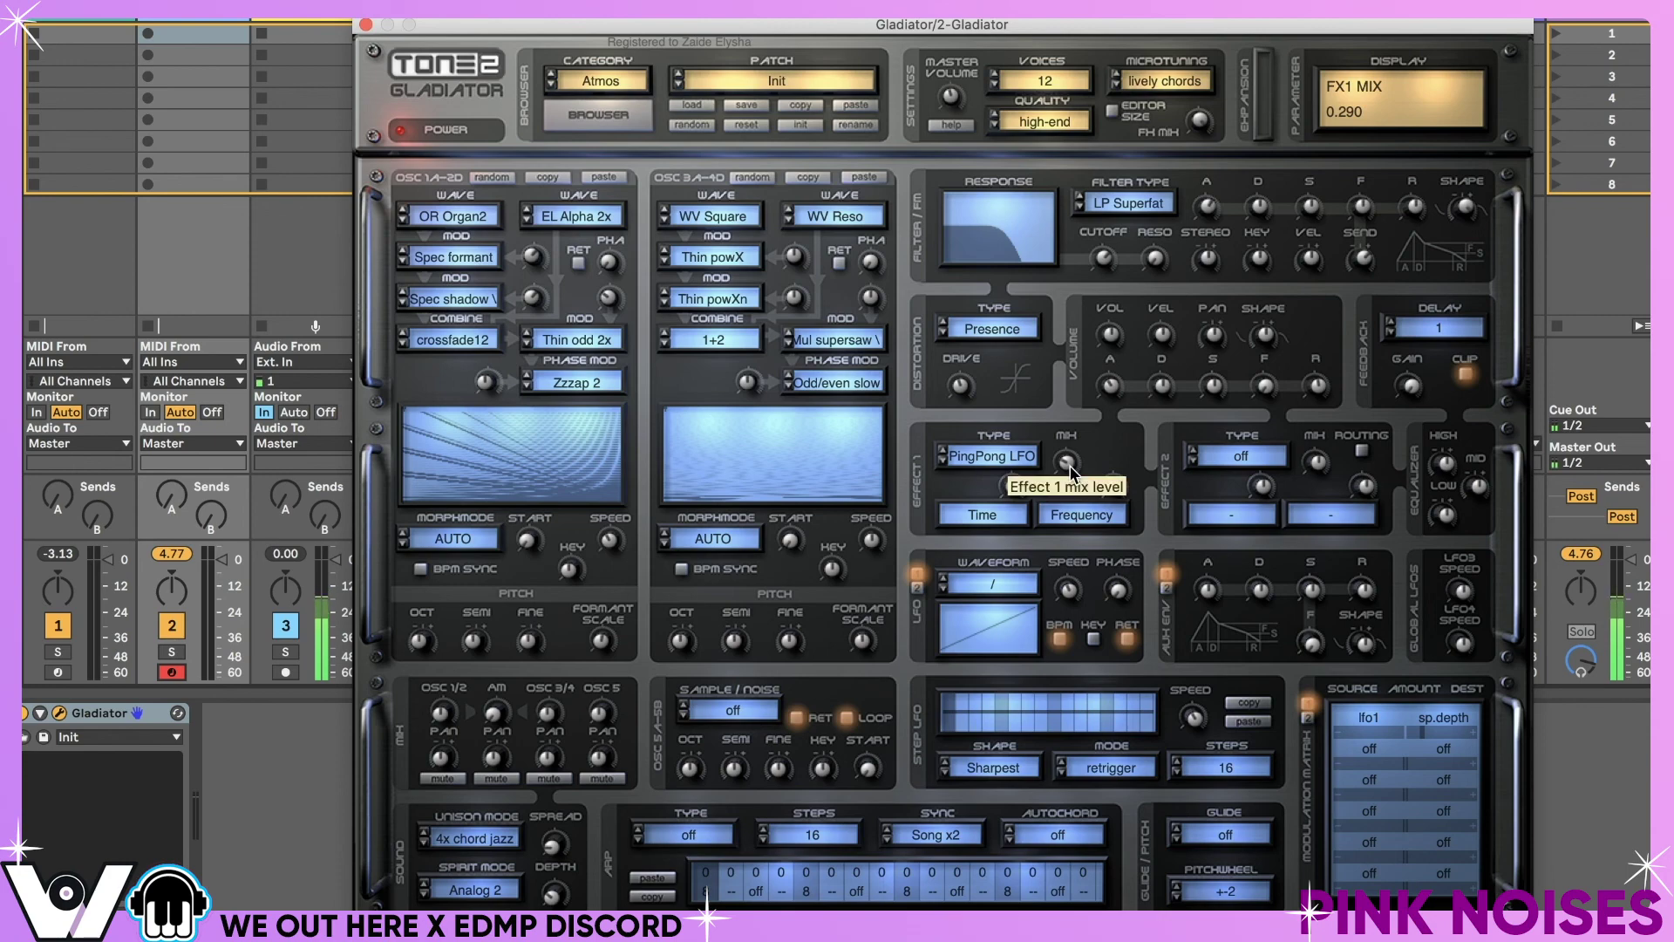
left_click_drag(1069, 471, 1027, 590)
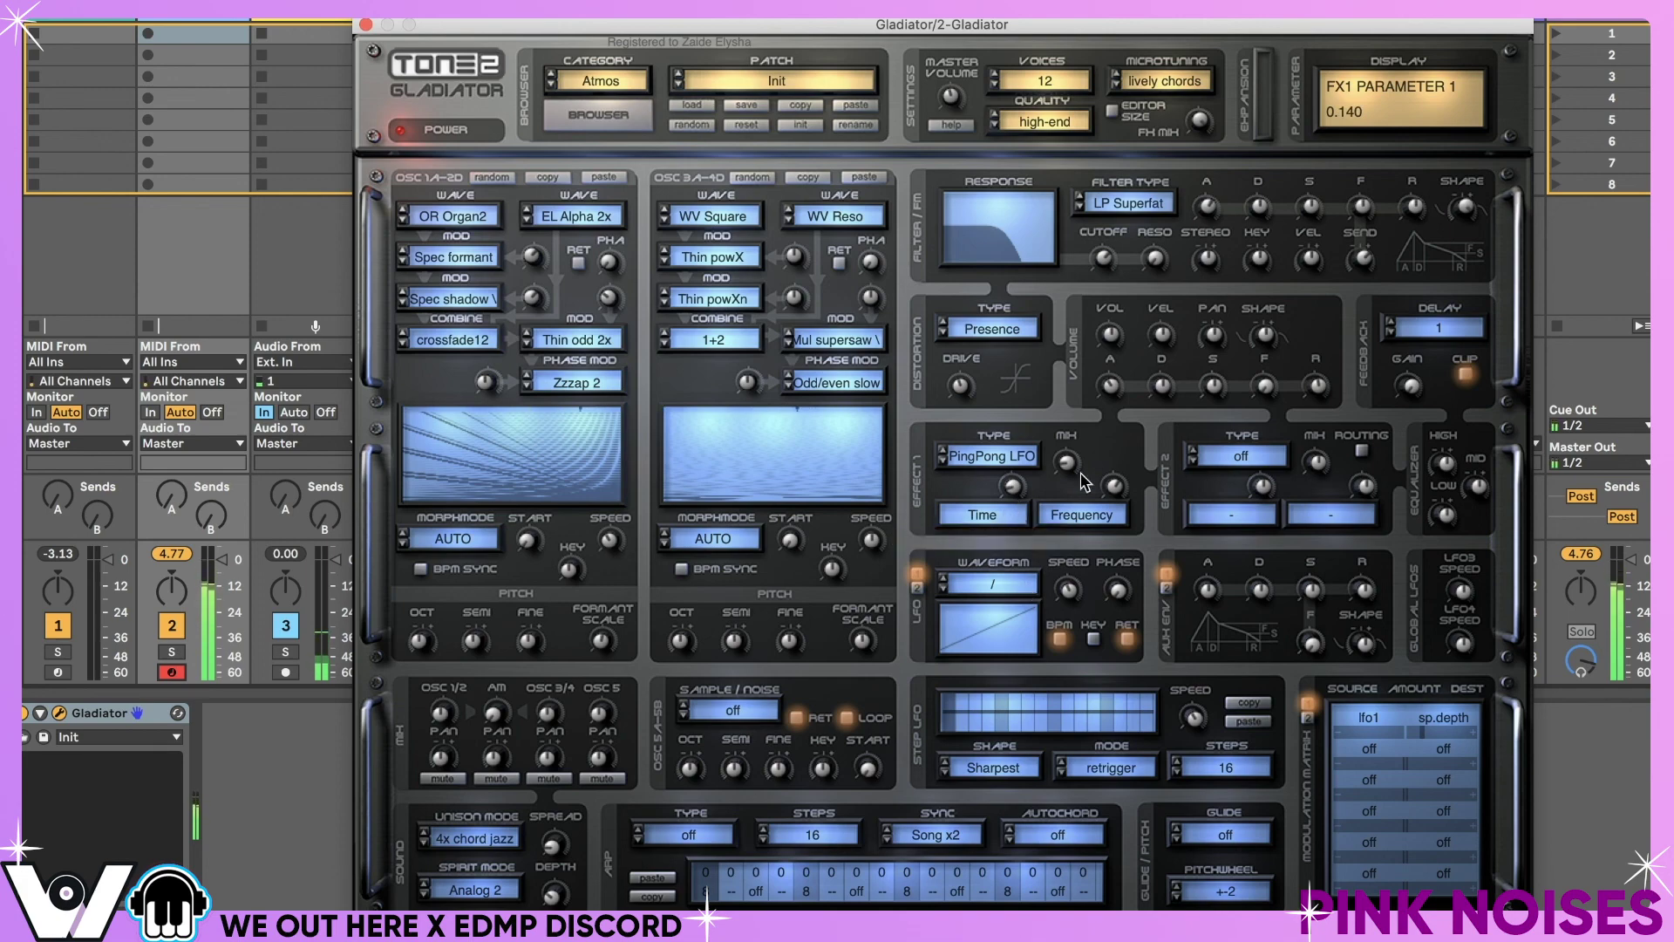
left_click(1239, 457)
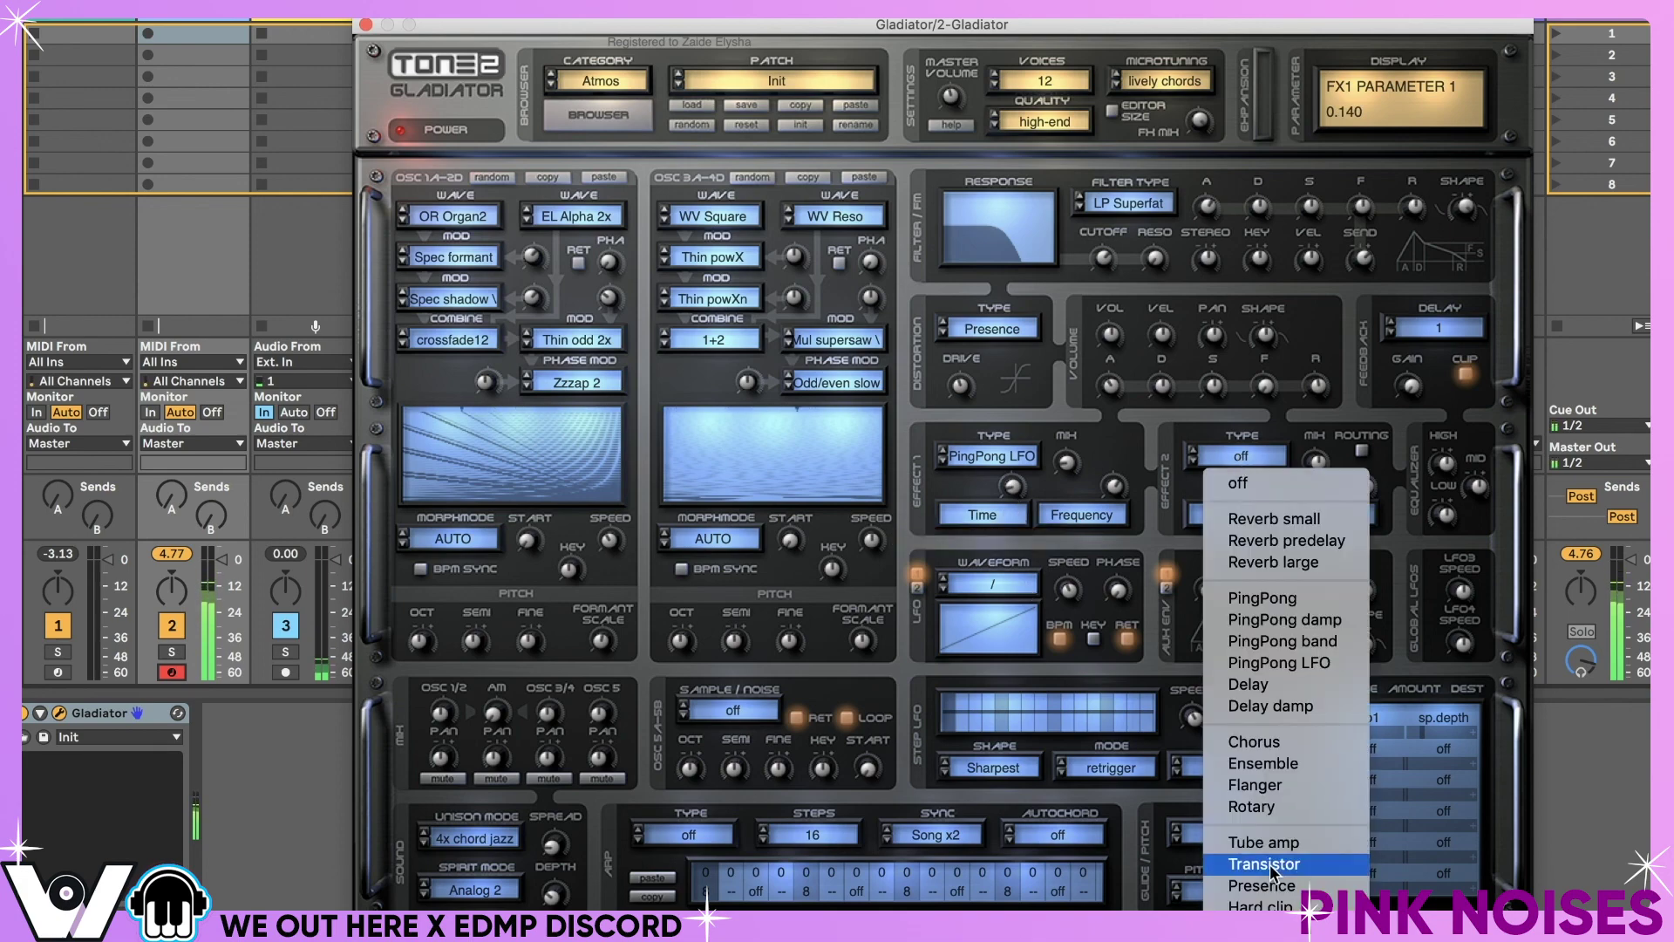
left_click(1264, 807)
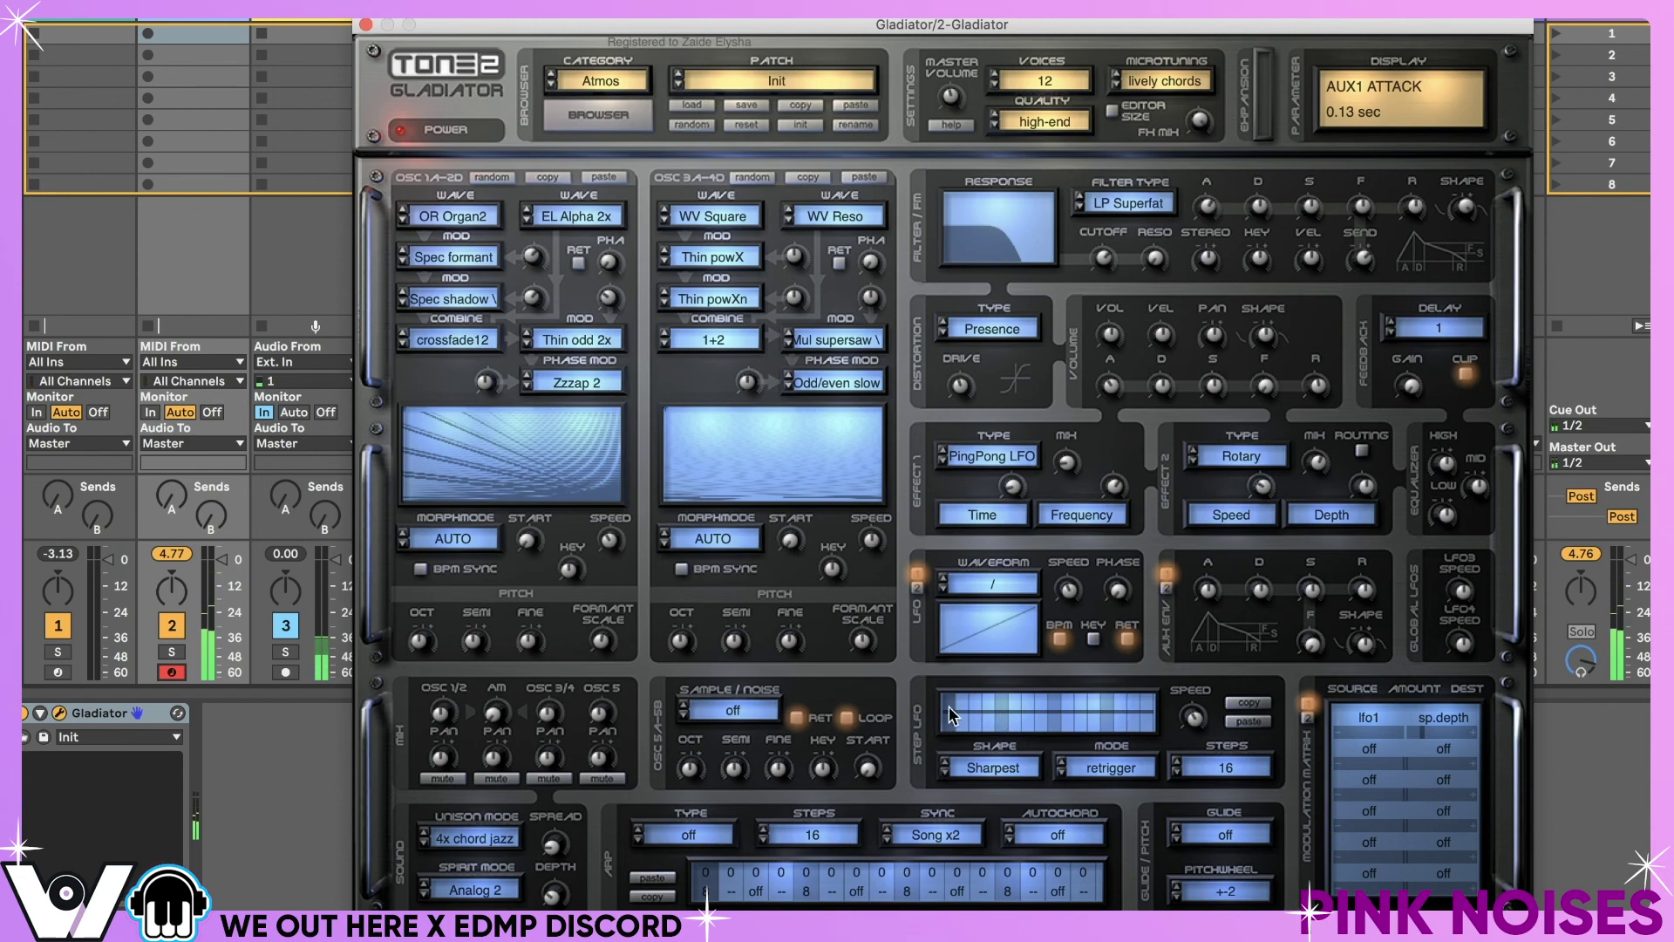
- Draw an uneven 16-step pattern in the step LFO and set its speed to BPM*1
left_click_drag(971, 705, 972, 692)
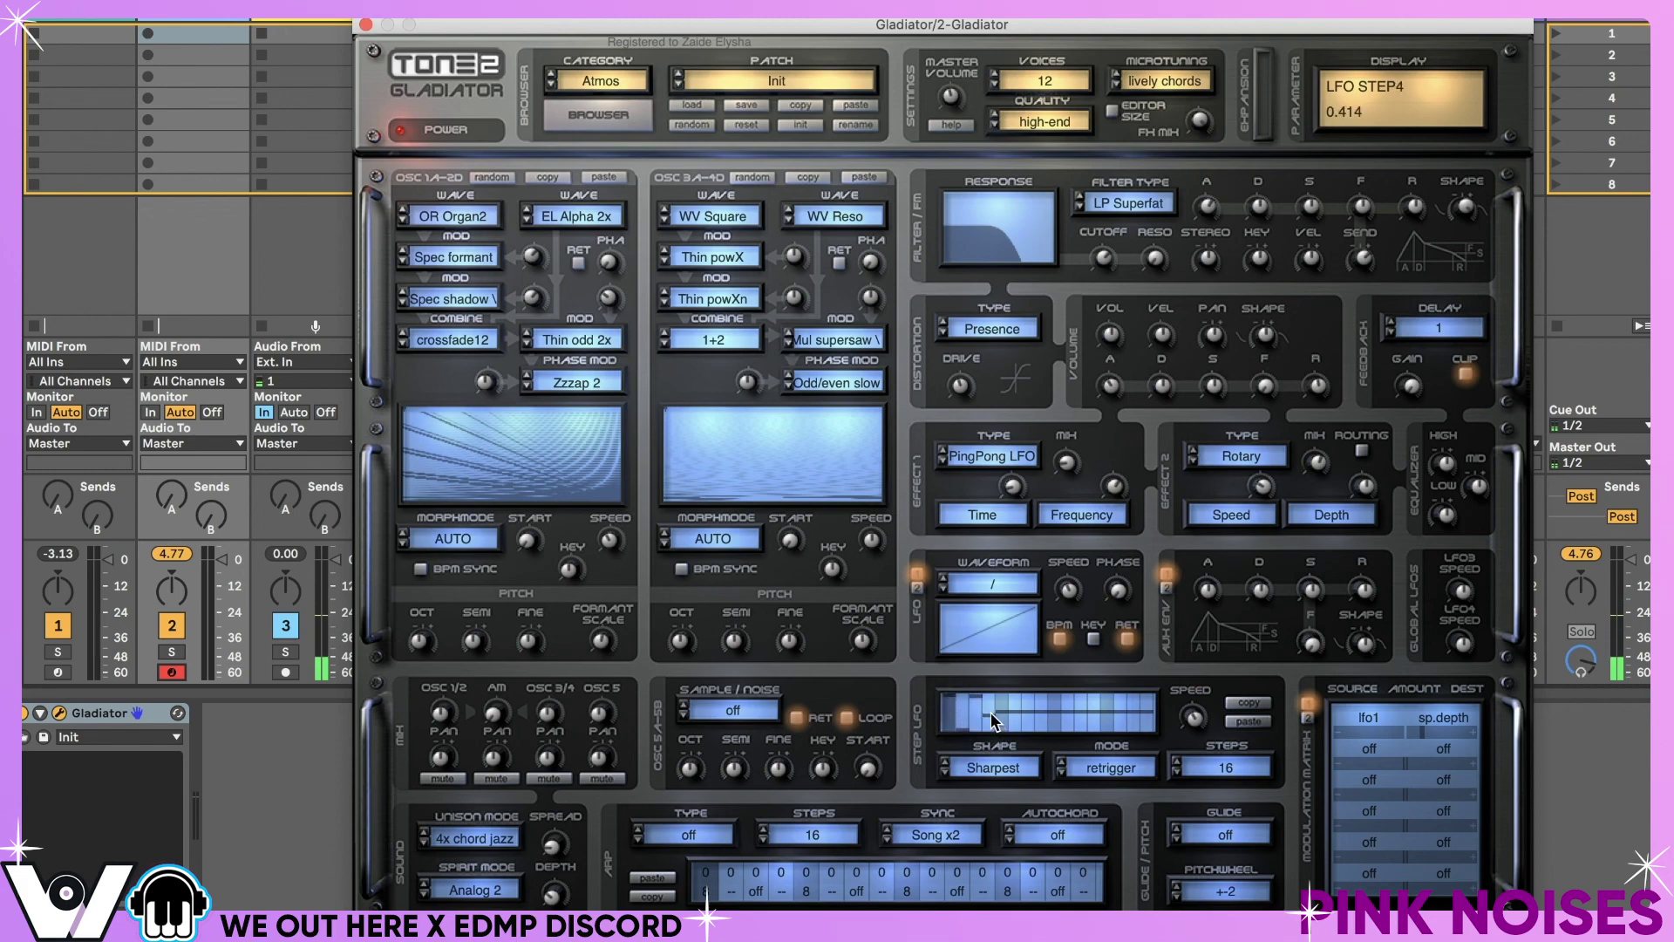
left_click(1003, 692)
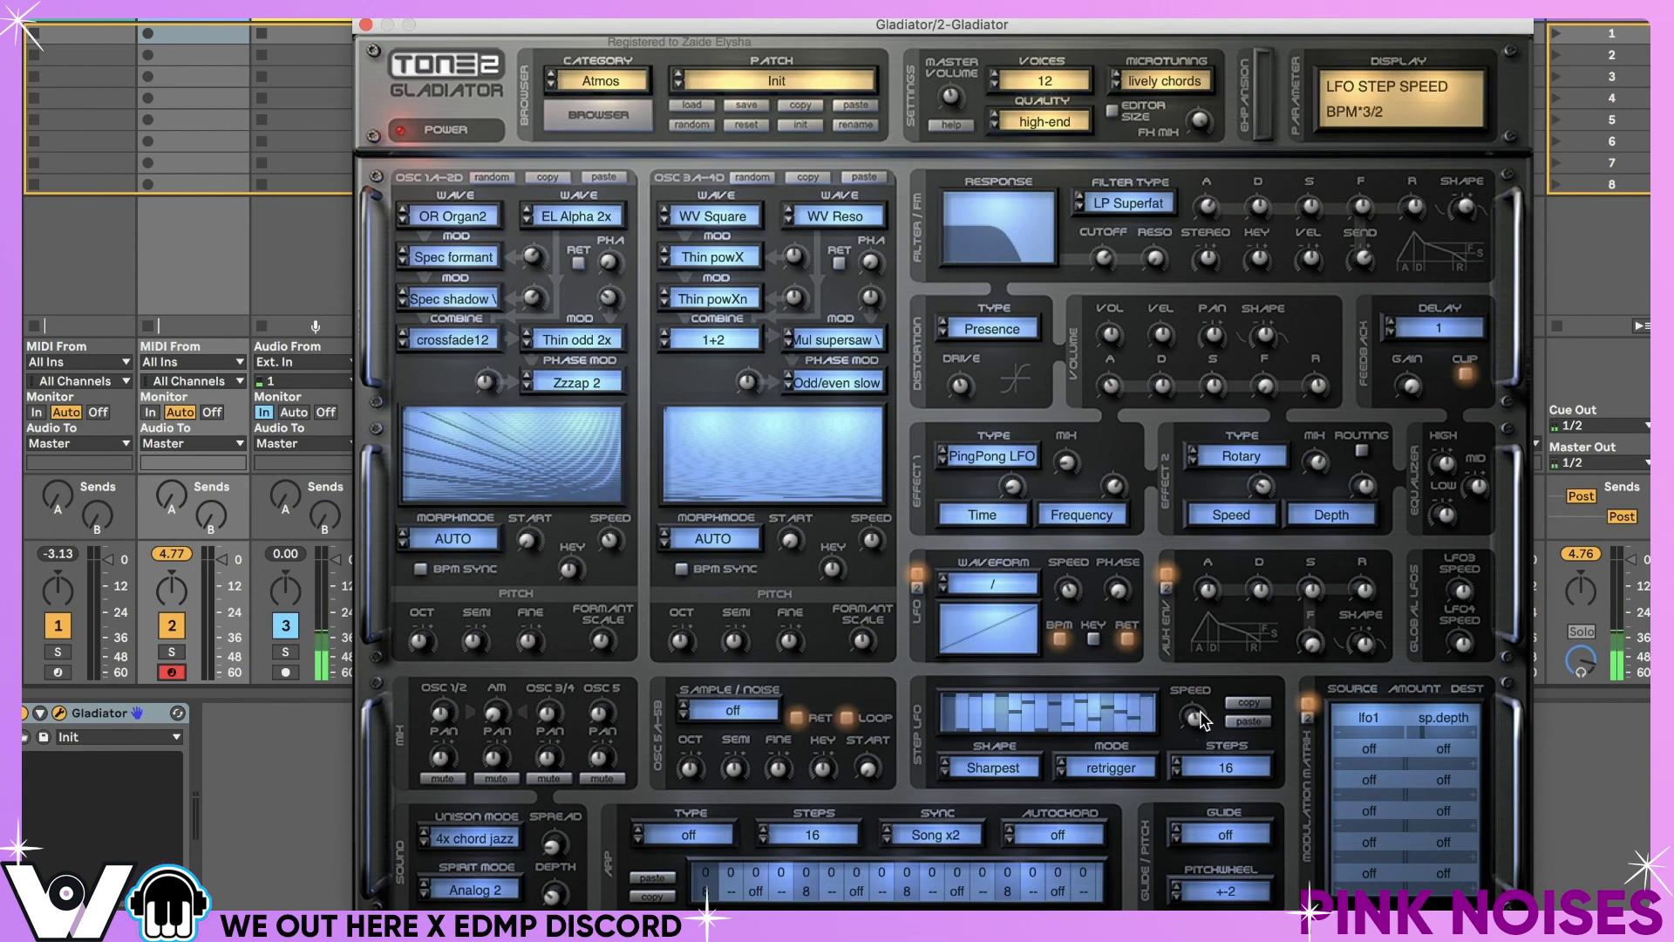
- Route the step LFO to the filter cutoff with a strong positive amount, adjusting the step speed and lowering the cutoff to 263 Hz
left_click(1344, 751)
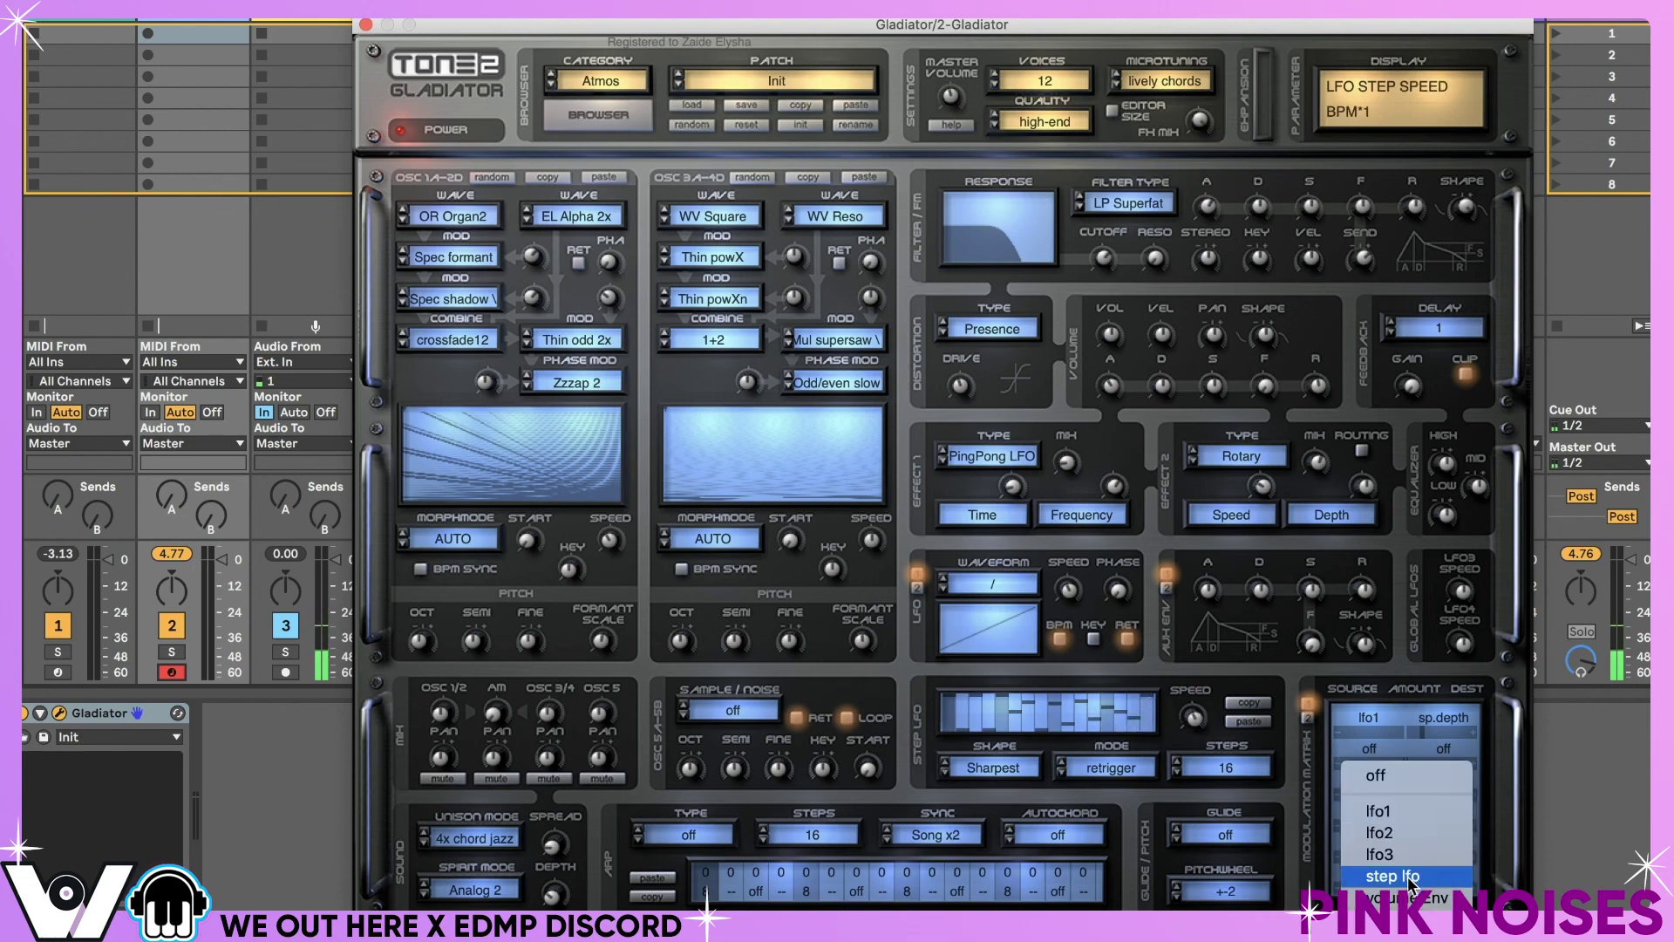
left_click(1421, 727)
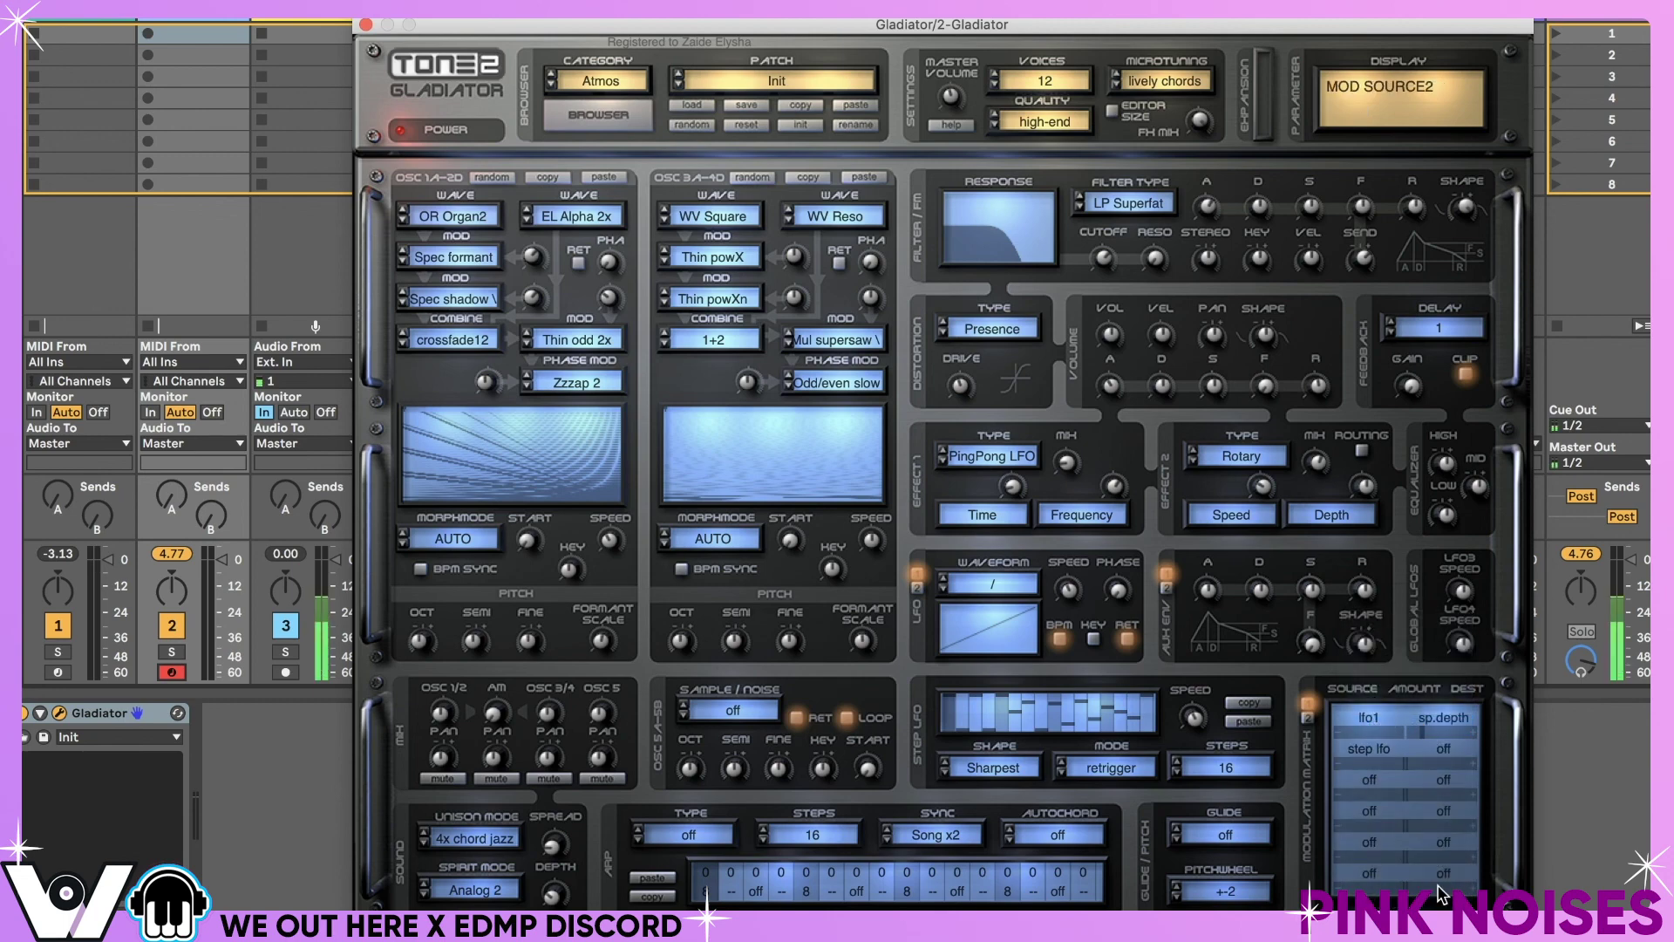
left_click(1445, 751)
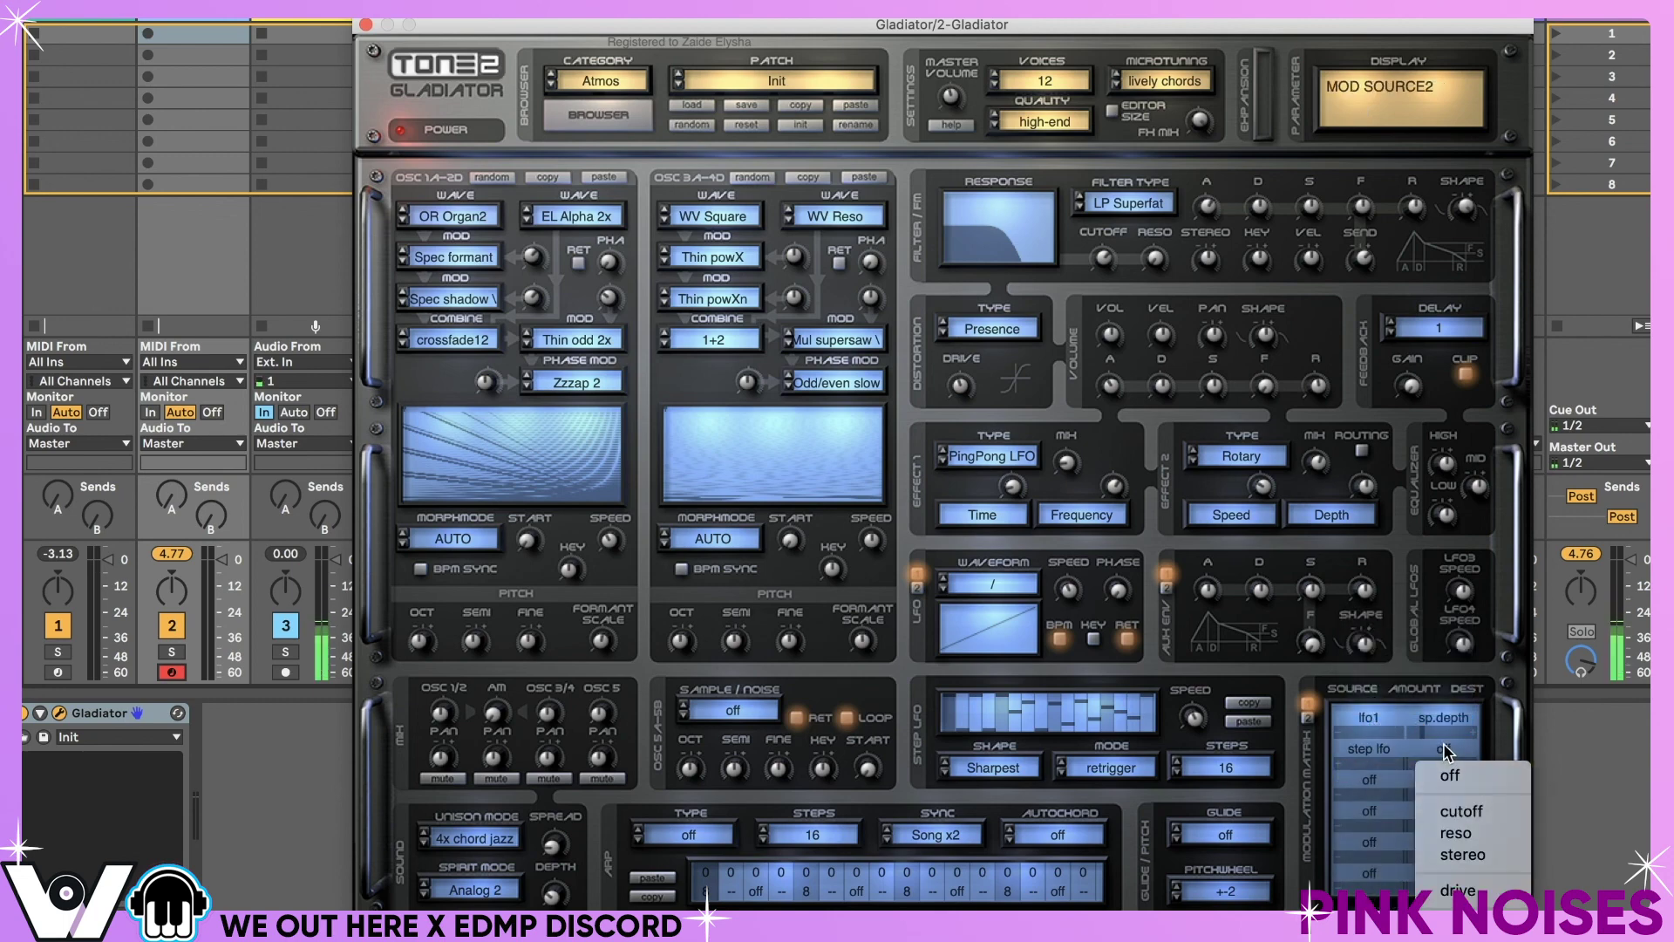
left_click(1454, 810)
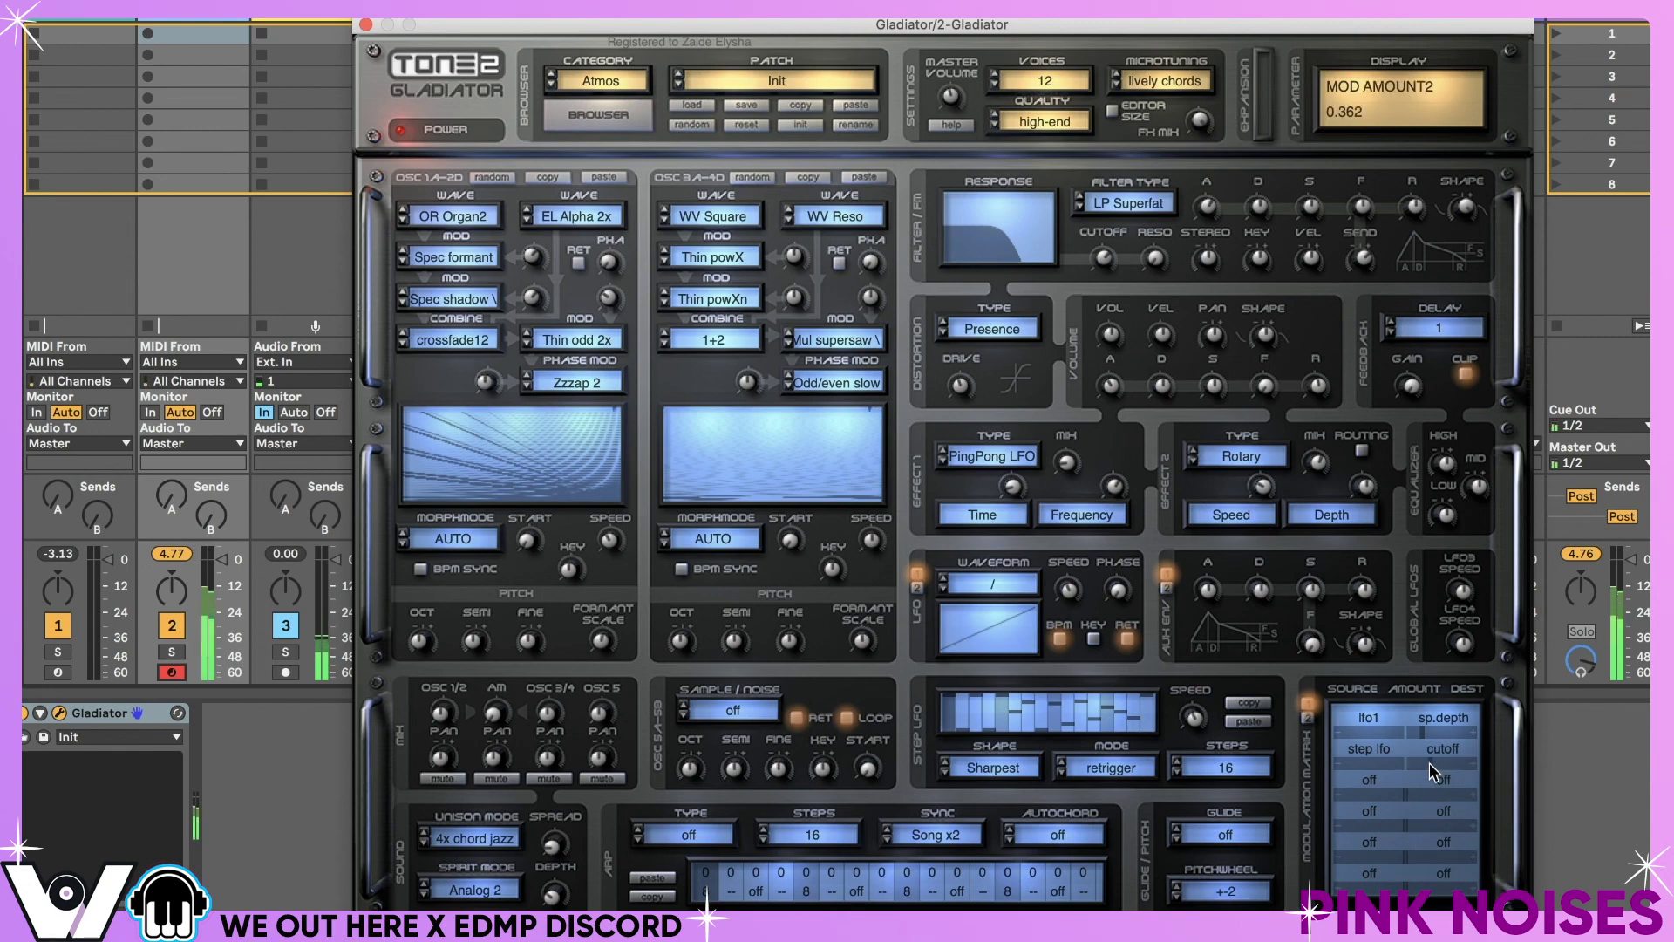
left_click_drag(1460, 762, 1471, 762)
left_click_drag(1193, 718, 1199, 712)
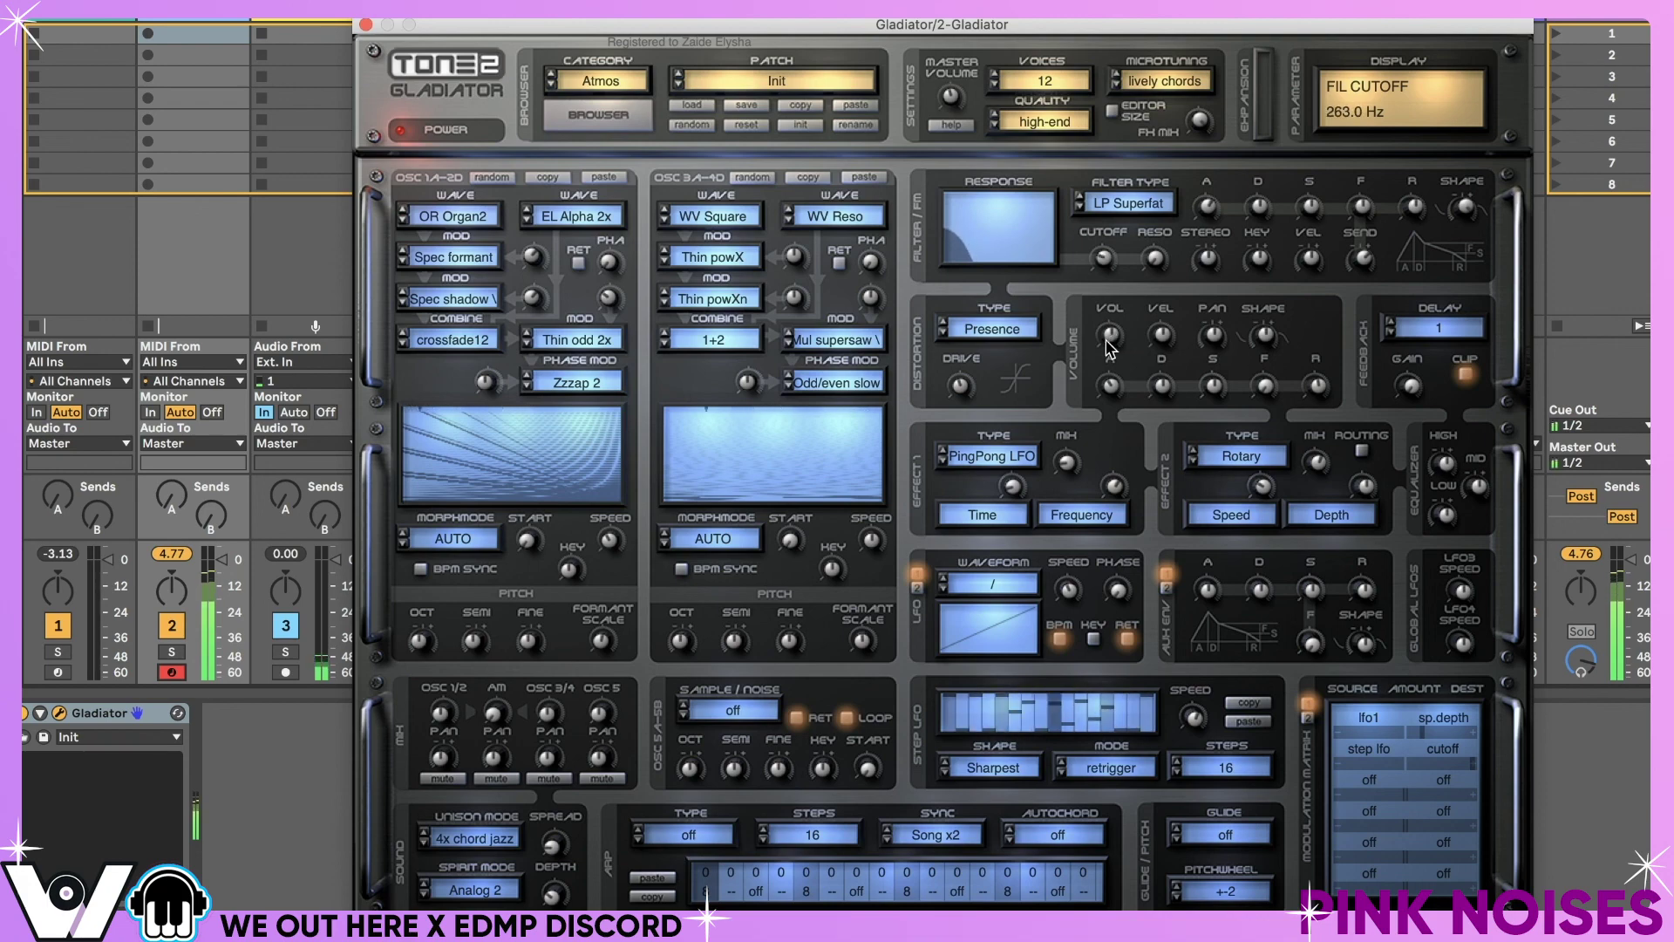
- Audition the Sharp and Softer step LFO shapes and settle on Exp 9
left_click(1009, 771)
left_click(1011, 818)
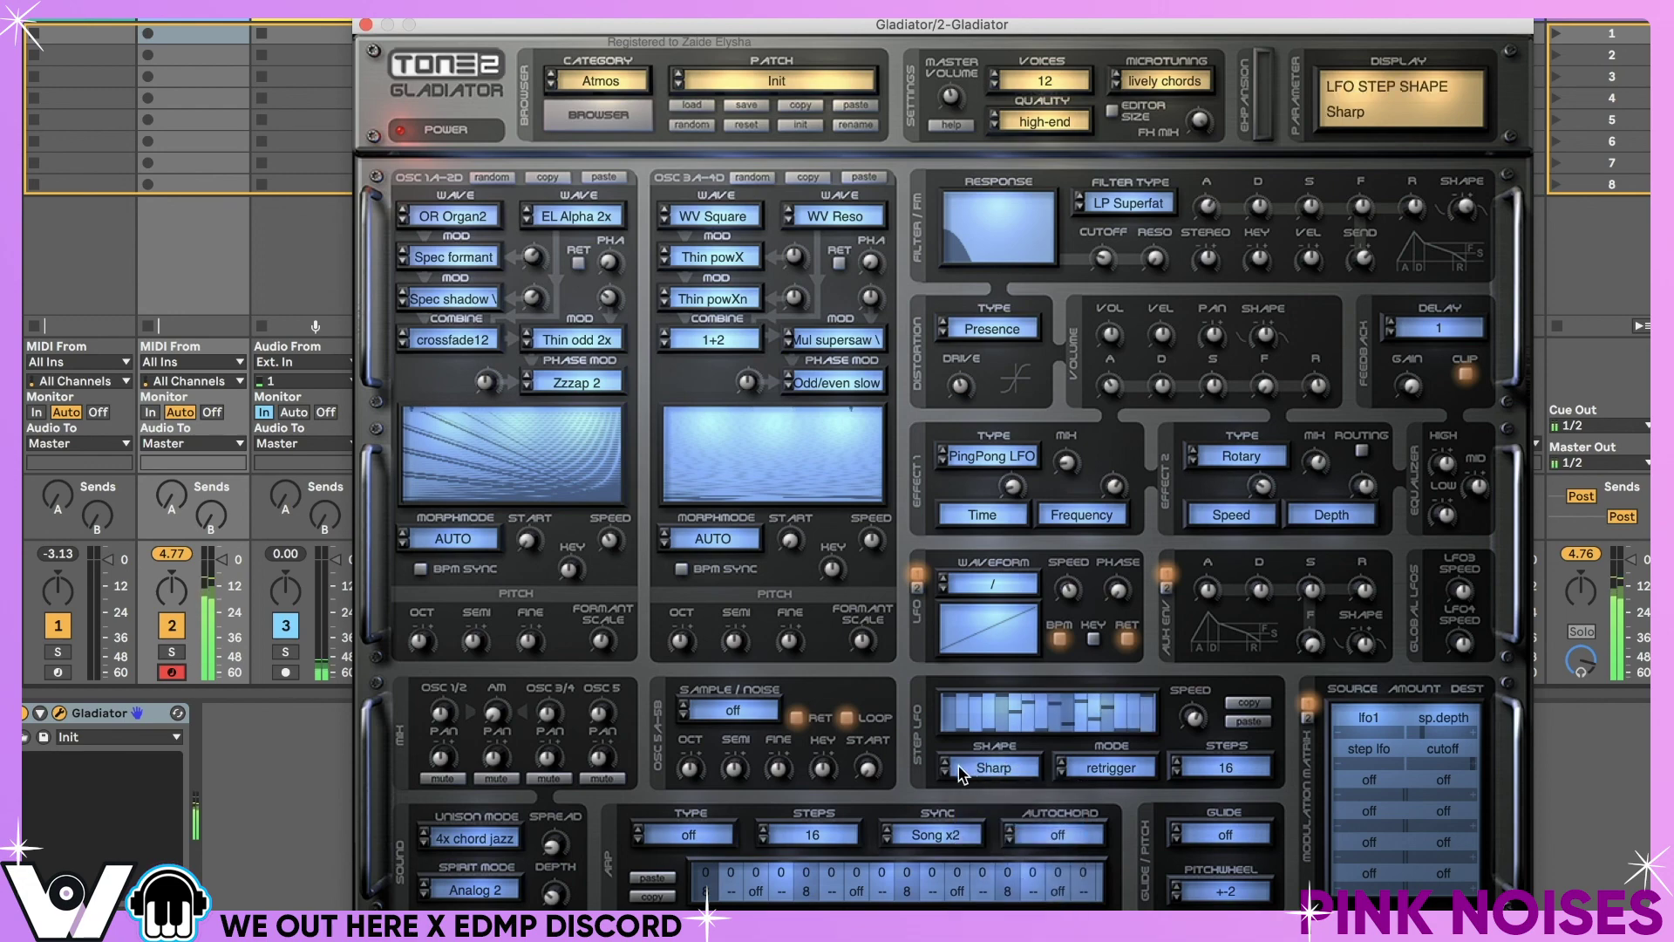
left_click(945, 773)
left_click(945, 773)
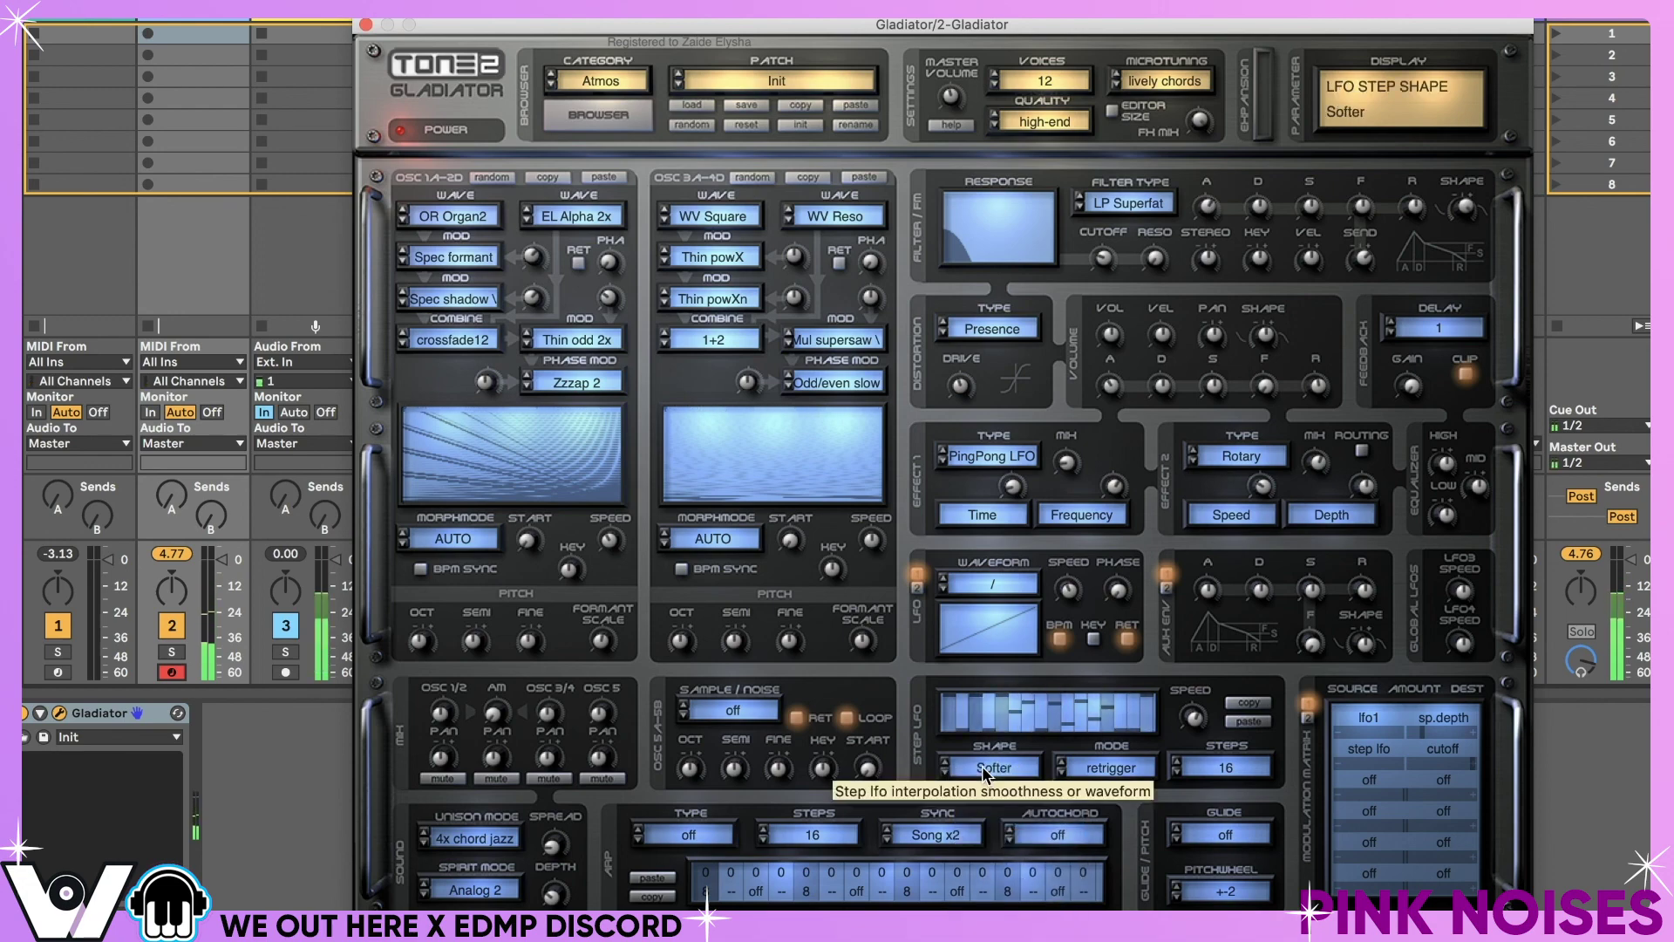
left_click(984, 771)
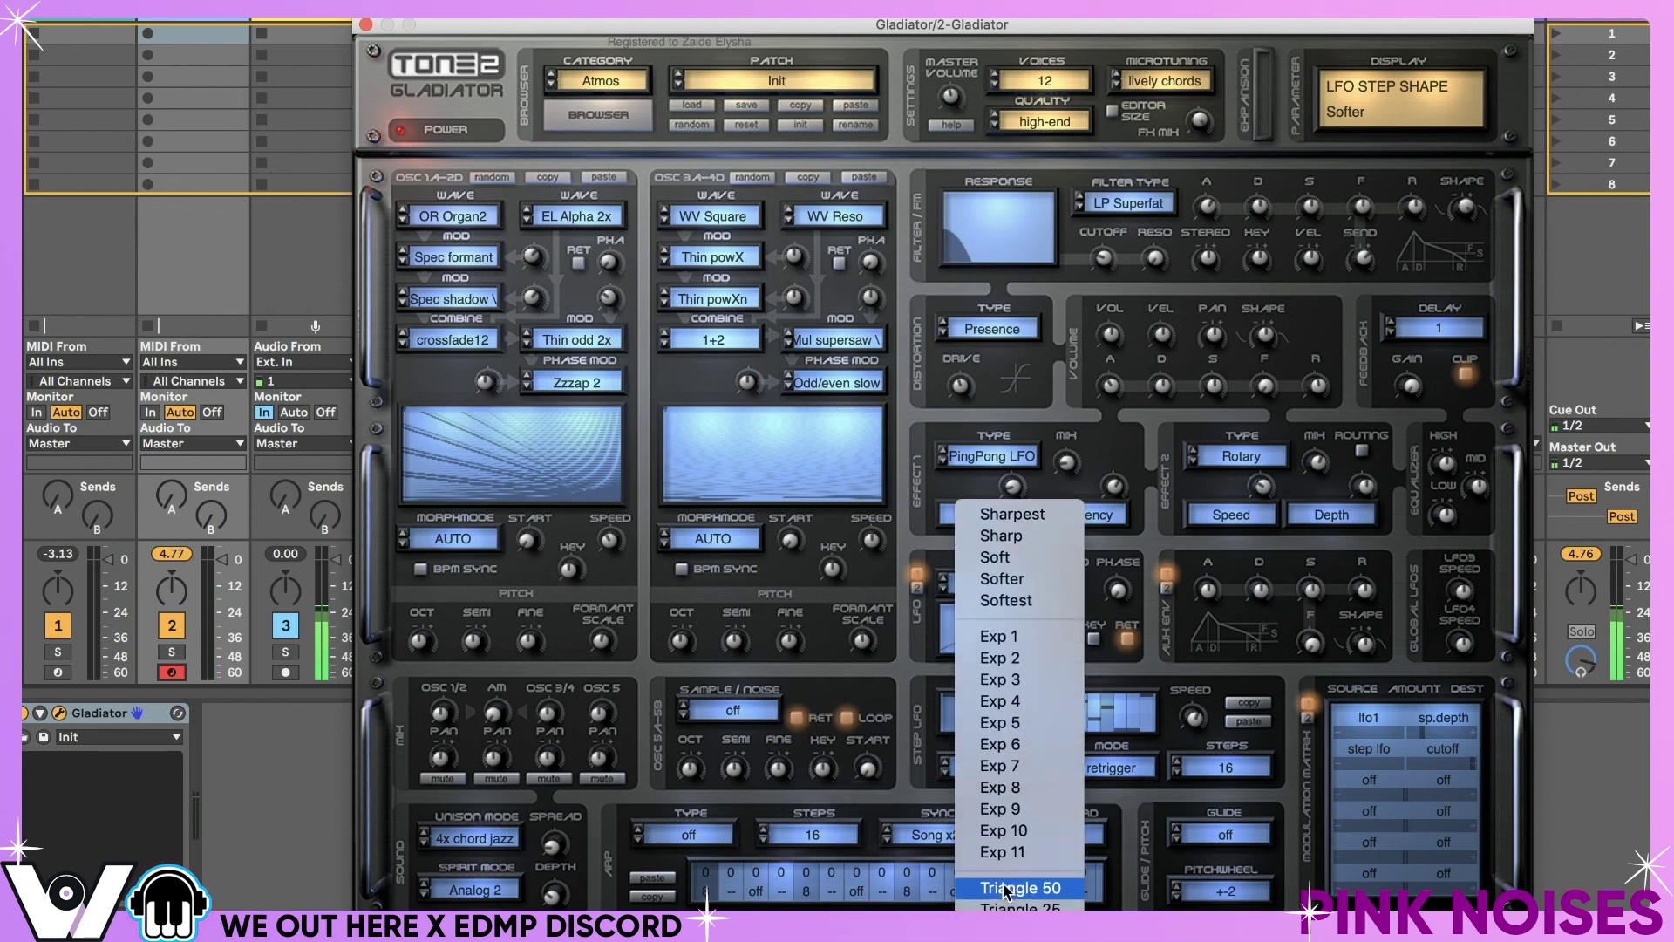
left_click(1011, 803)
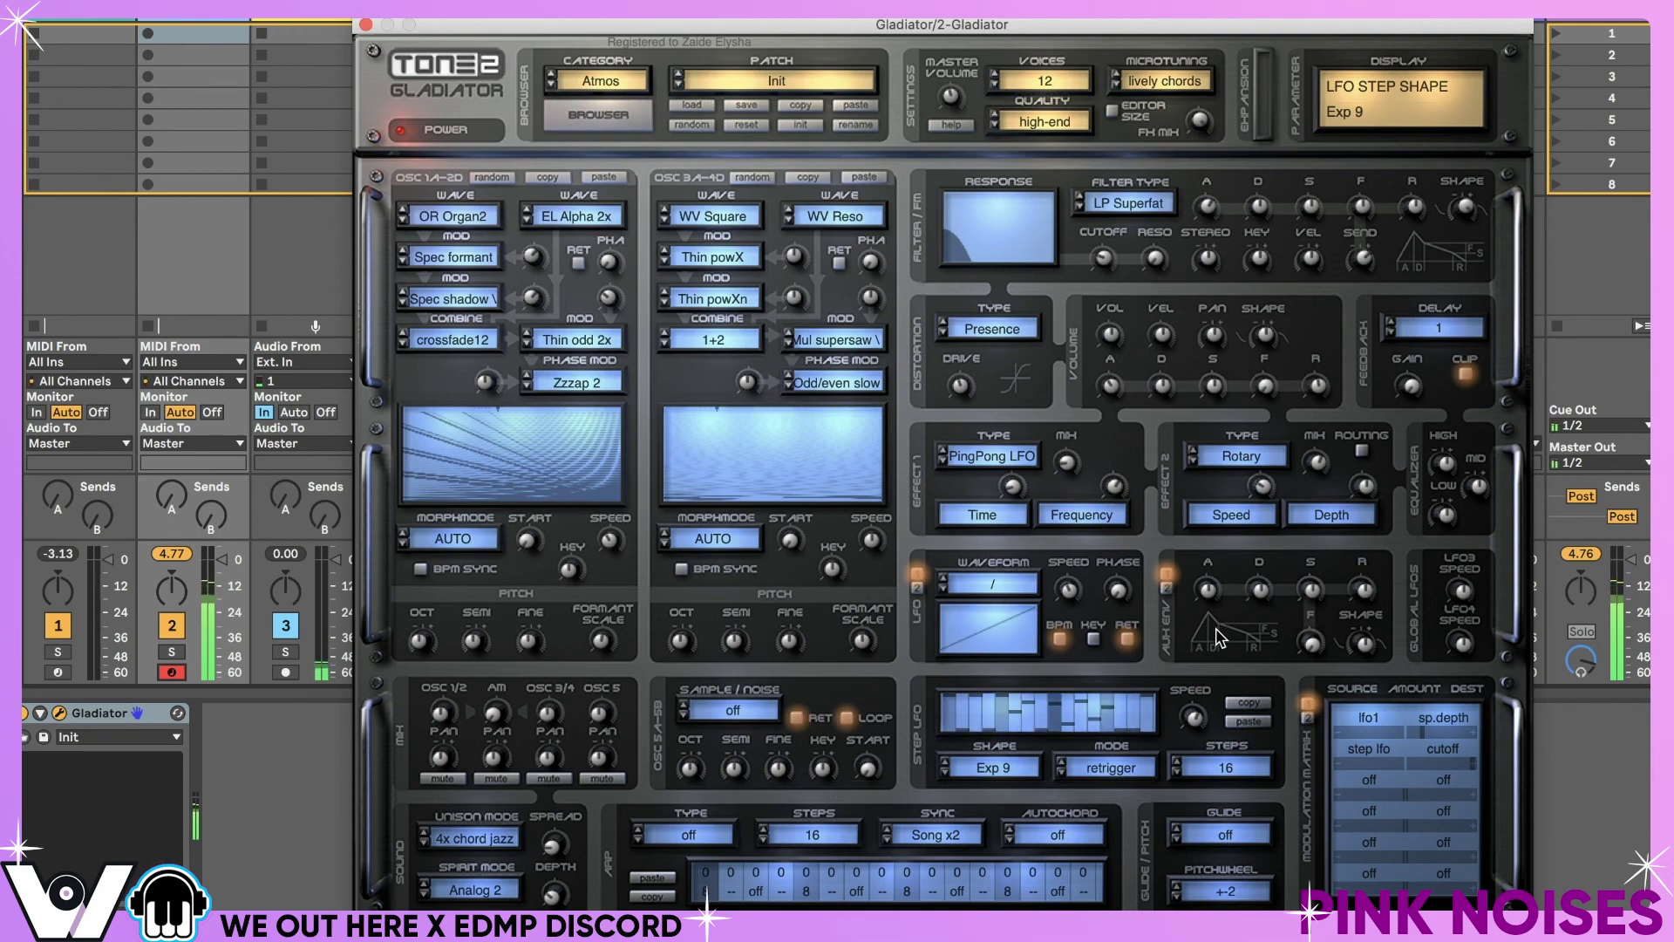
- Try the equalizer's mid level and raise the step LFO's cutoff modulation amount to 0.931
mouse_move(1483, 497)
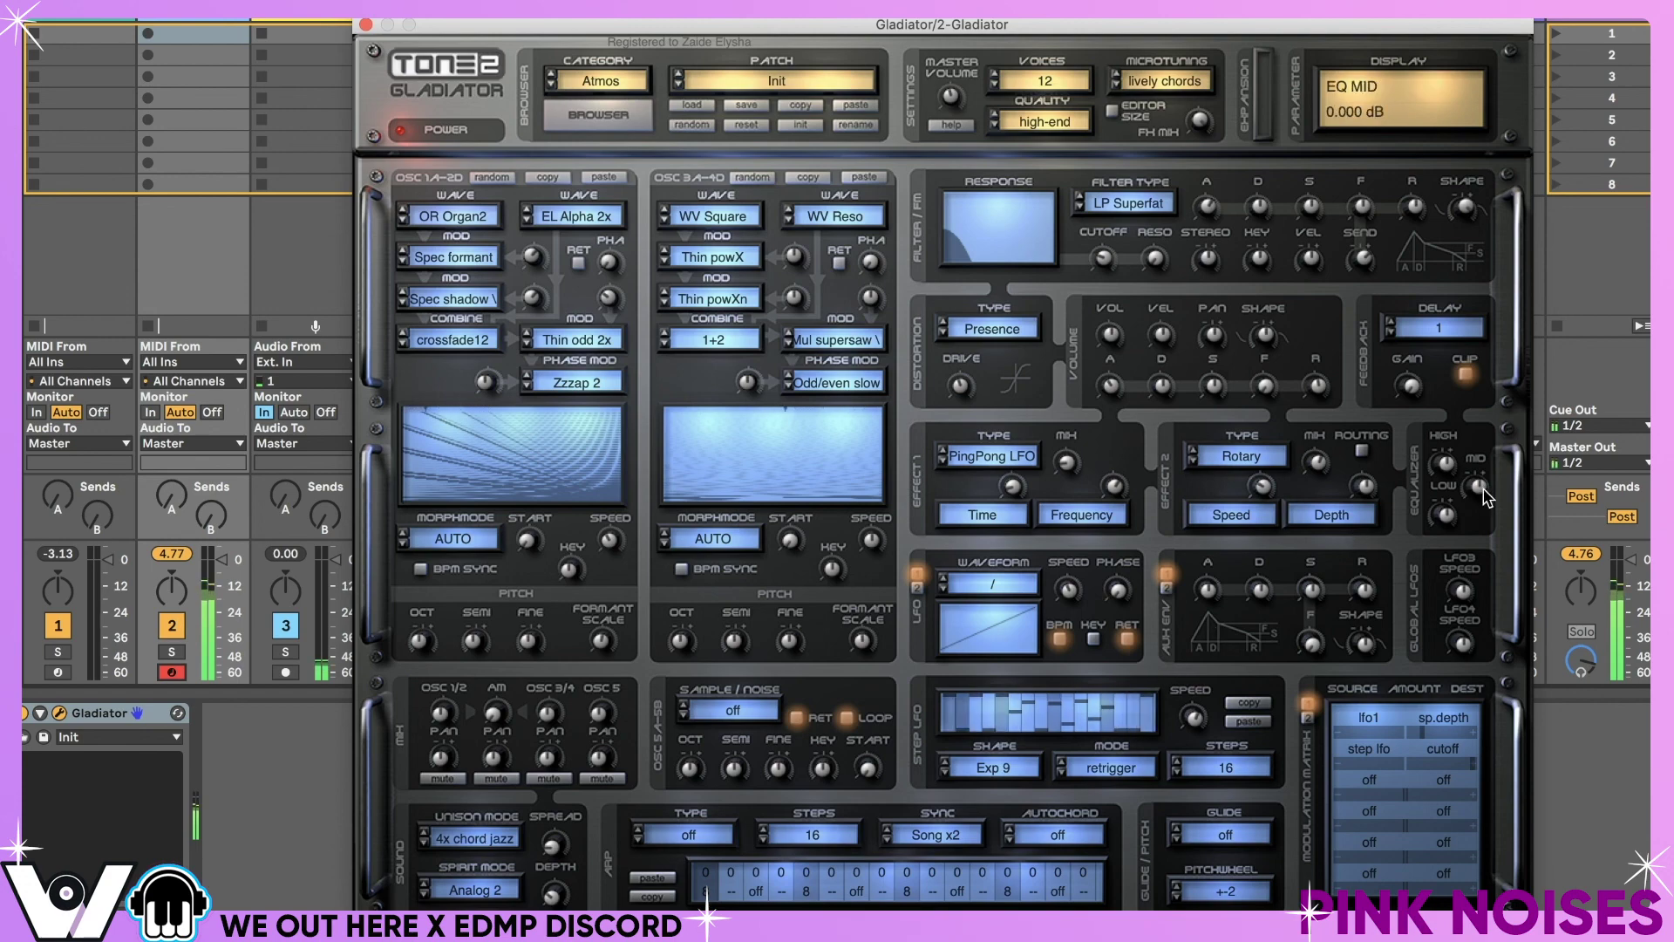
left_click_drag(1483, 497, 1484, 520)
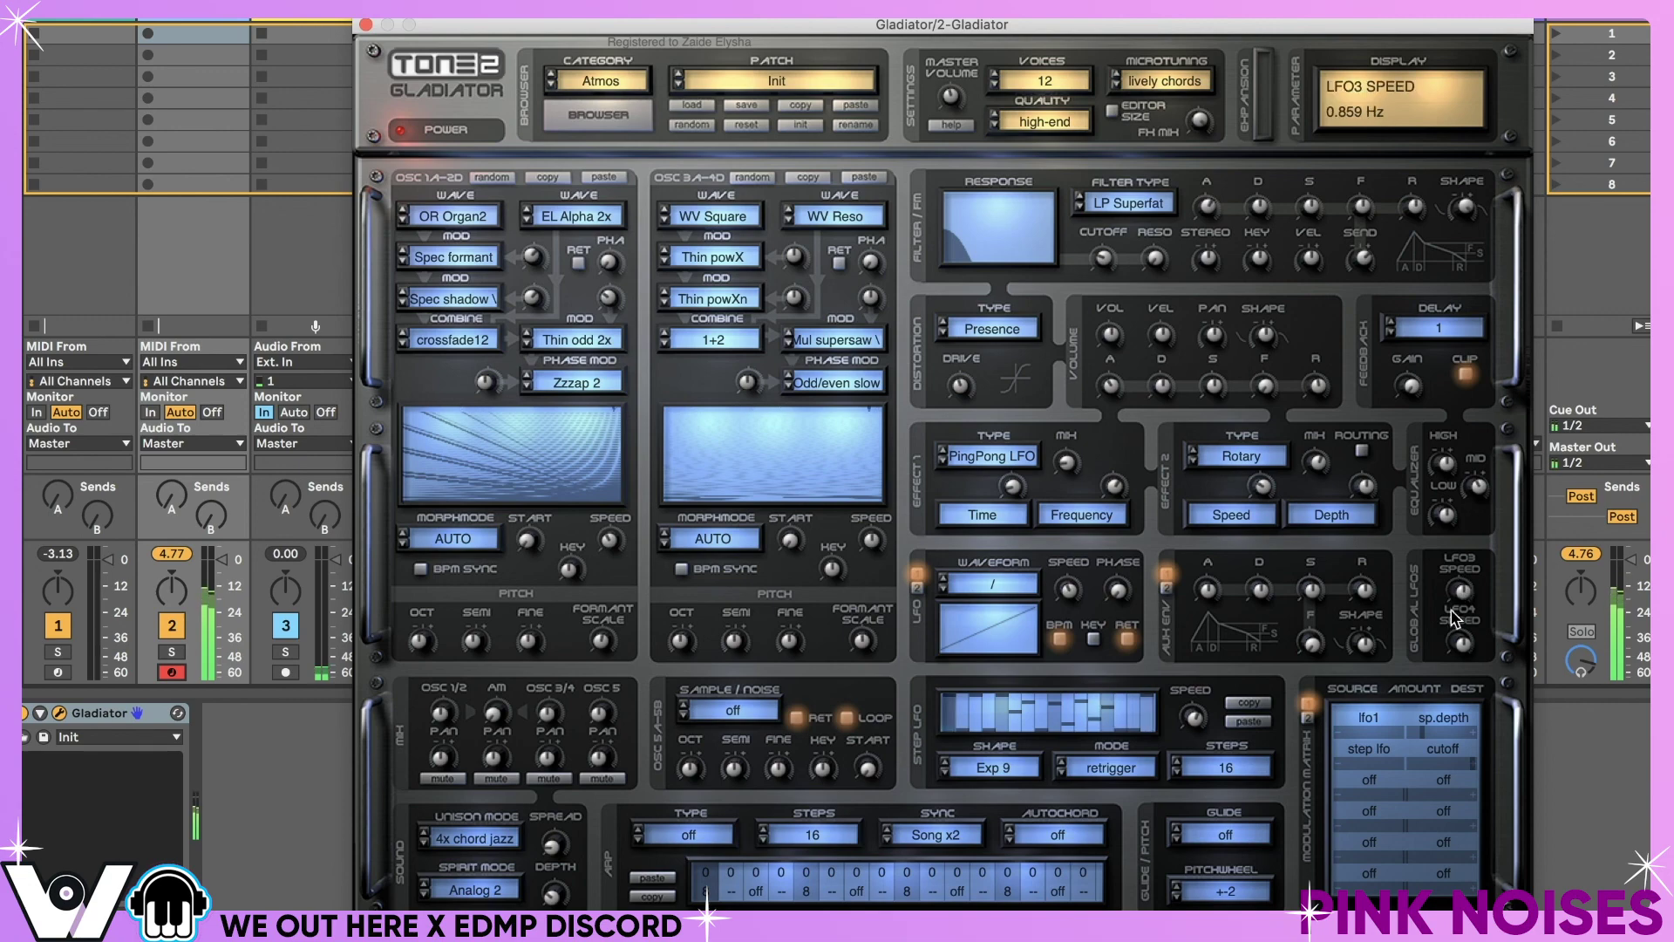
mouse_move(1426, 761)
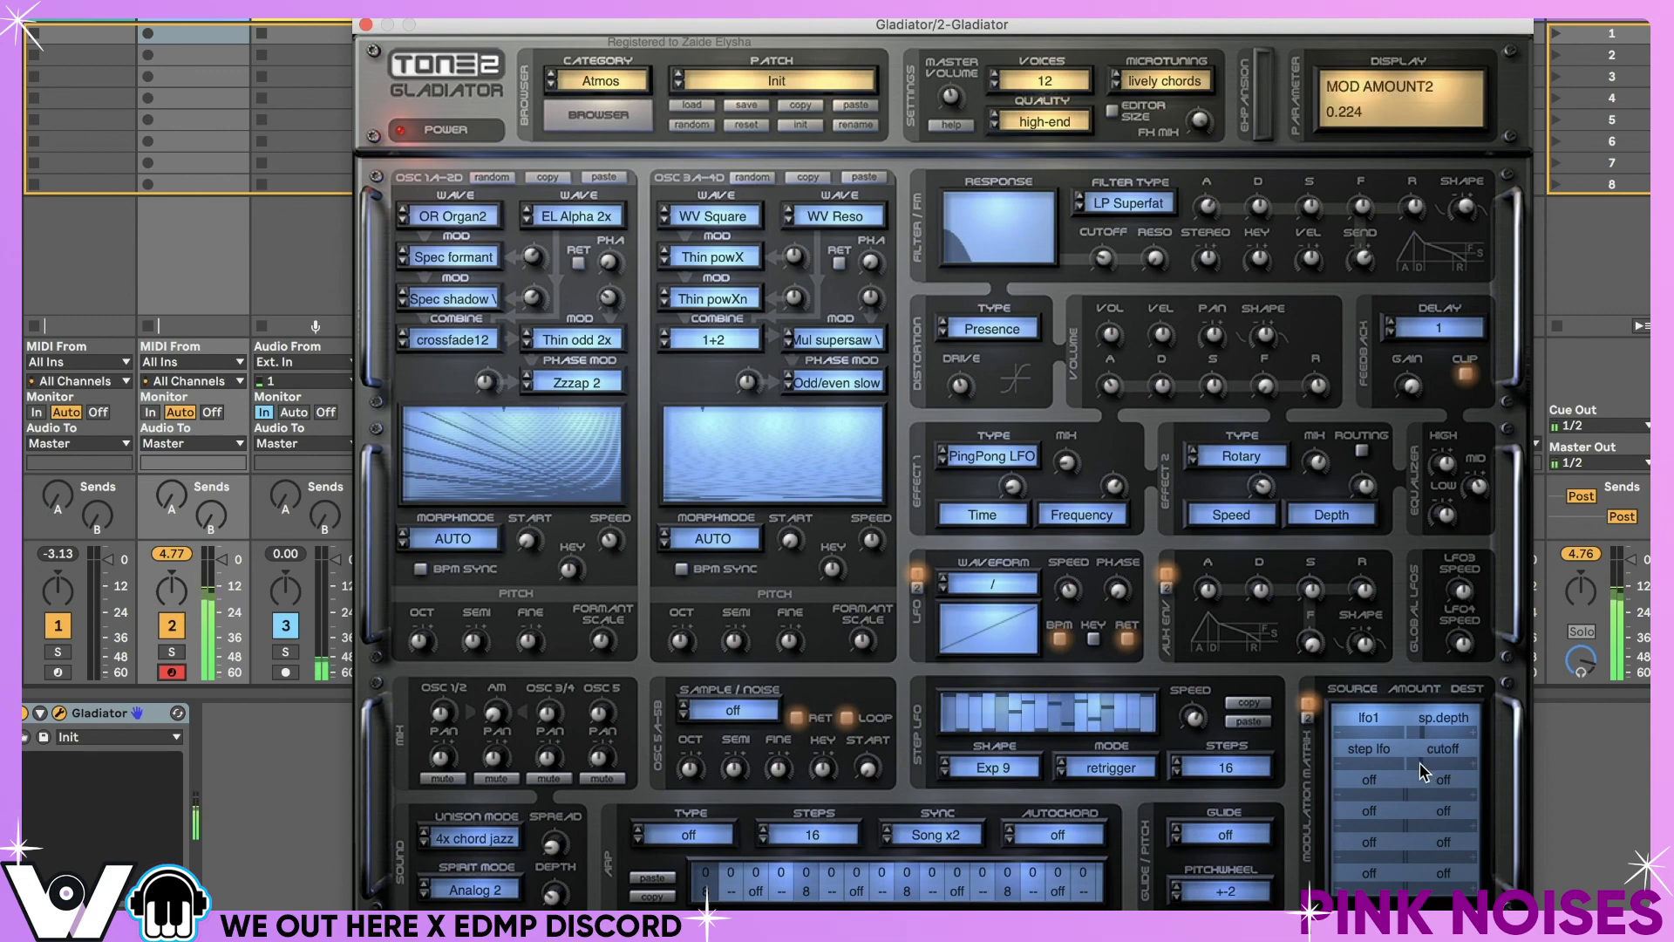
left_click_drag(1425, 762, 1447, 766)
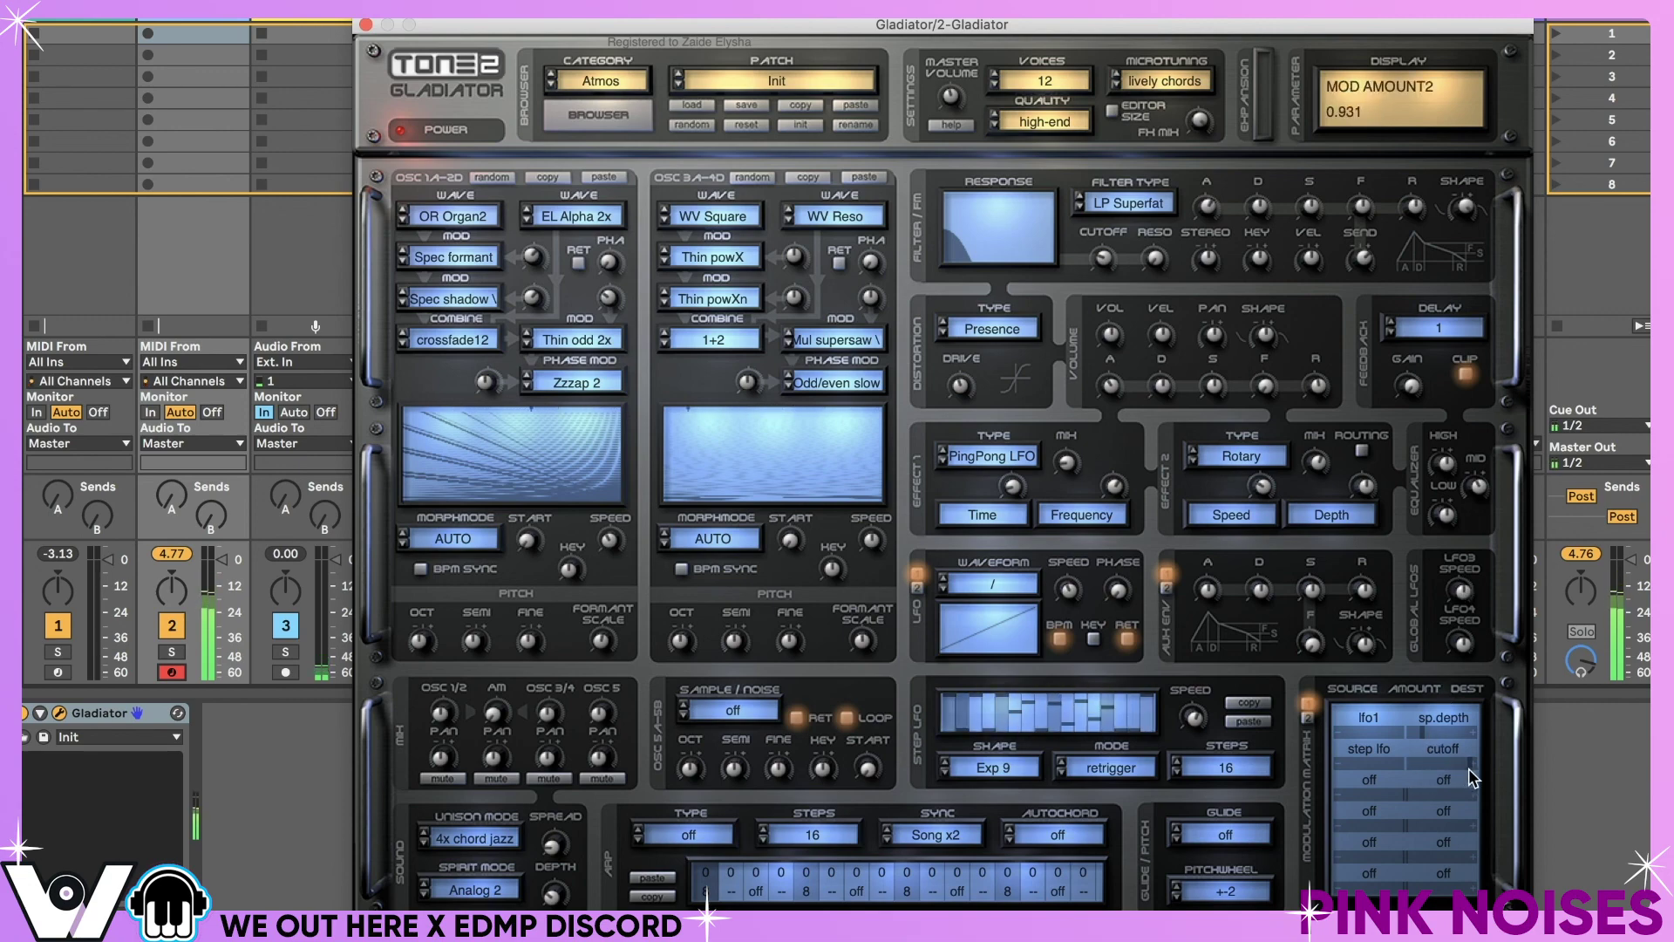
- Assign lfo3 as the third modulation source and set the LFO3 speed to 0.435 Hz
left_click(1370, 780)
left_click(1371, 782)
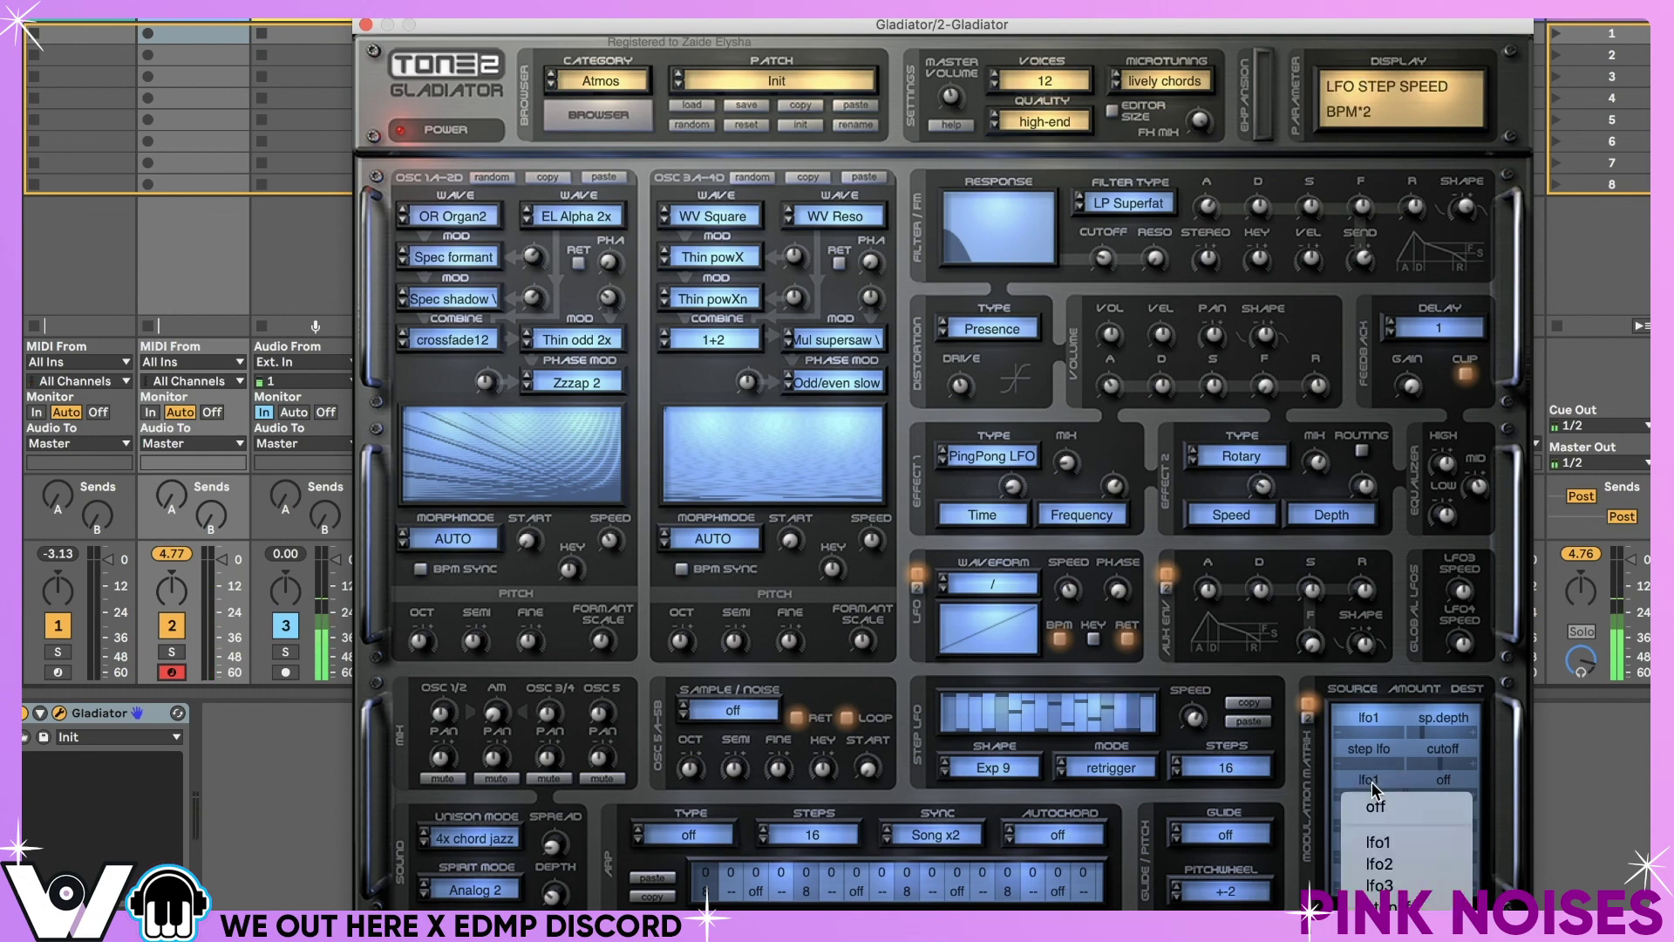
left_click(1387, 885)
mouse_move(1465, 600)
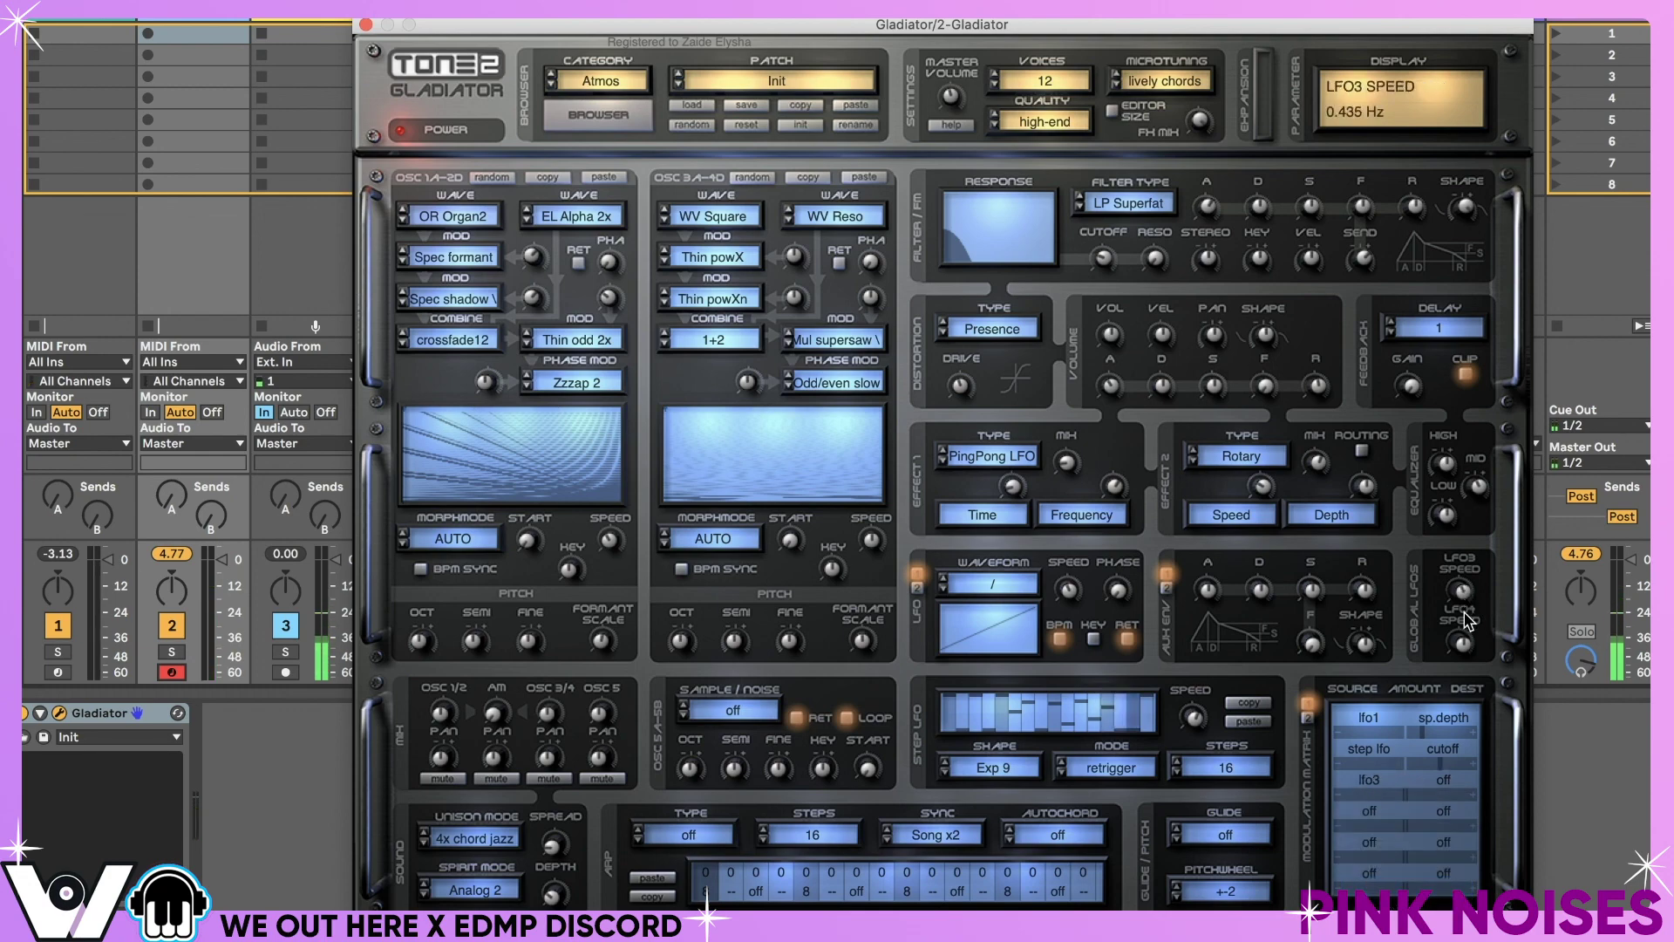
- Route lfo3 to matrix2 with a high modulation amount and raise the LFO3 speed to 2.746 Hz
left_click(1439, 783)
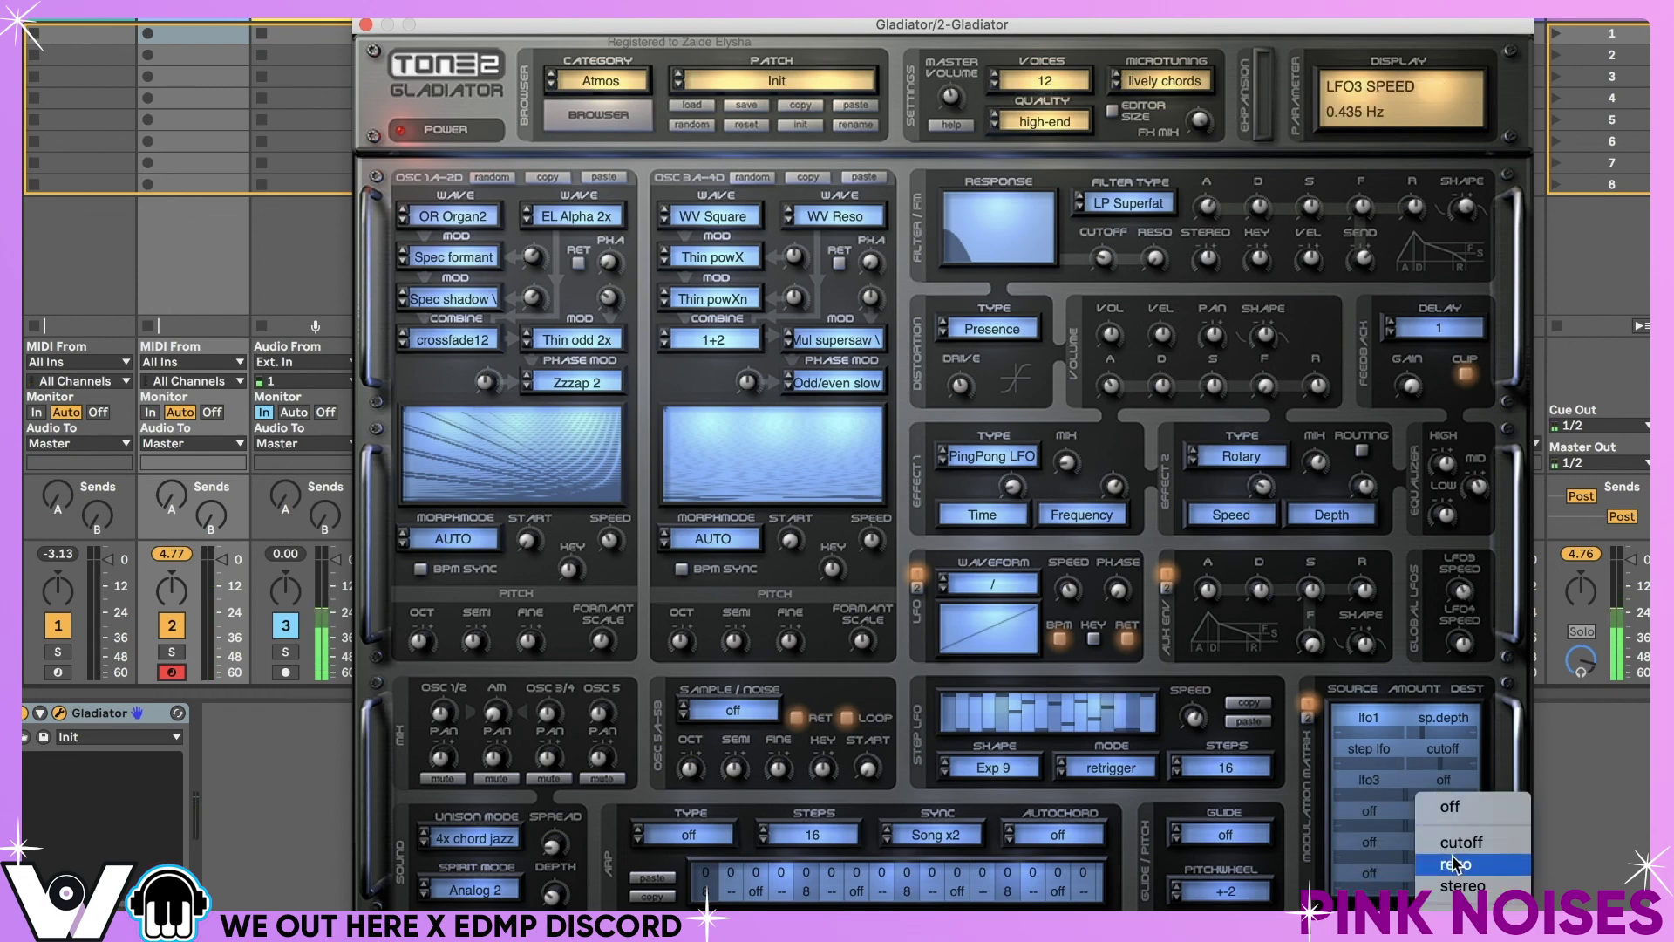
scroll(1454, 863, "down", 4)
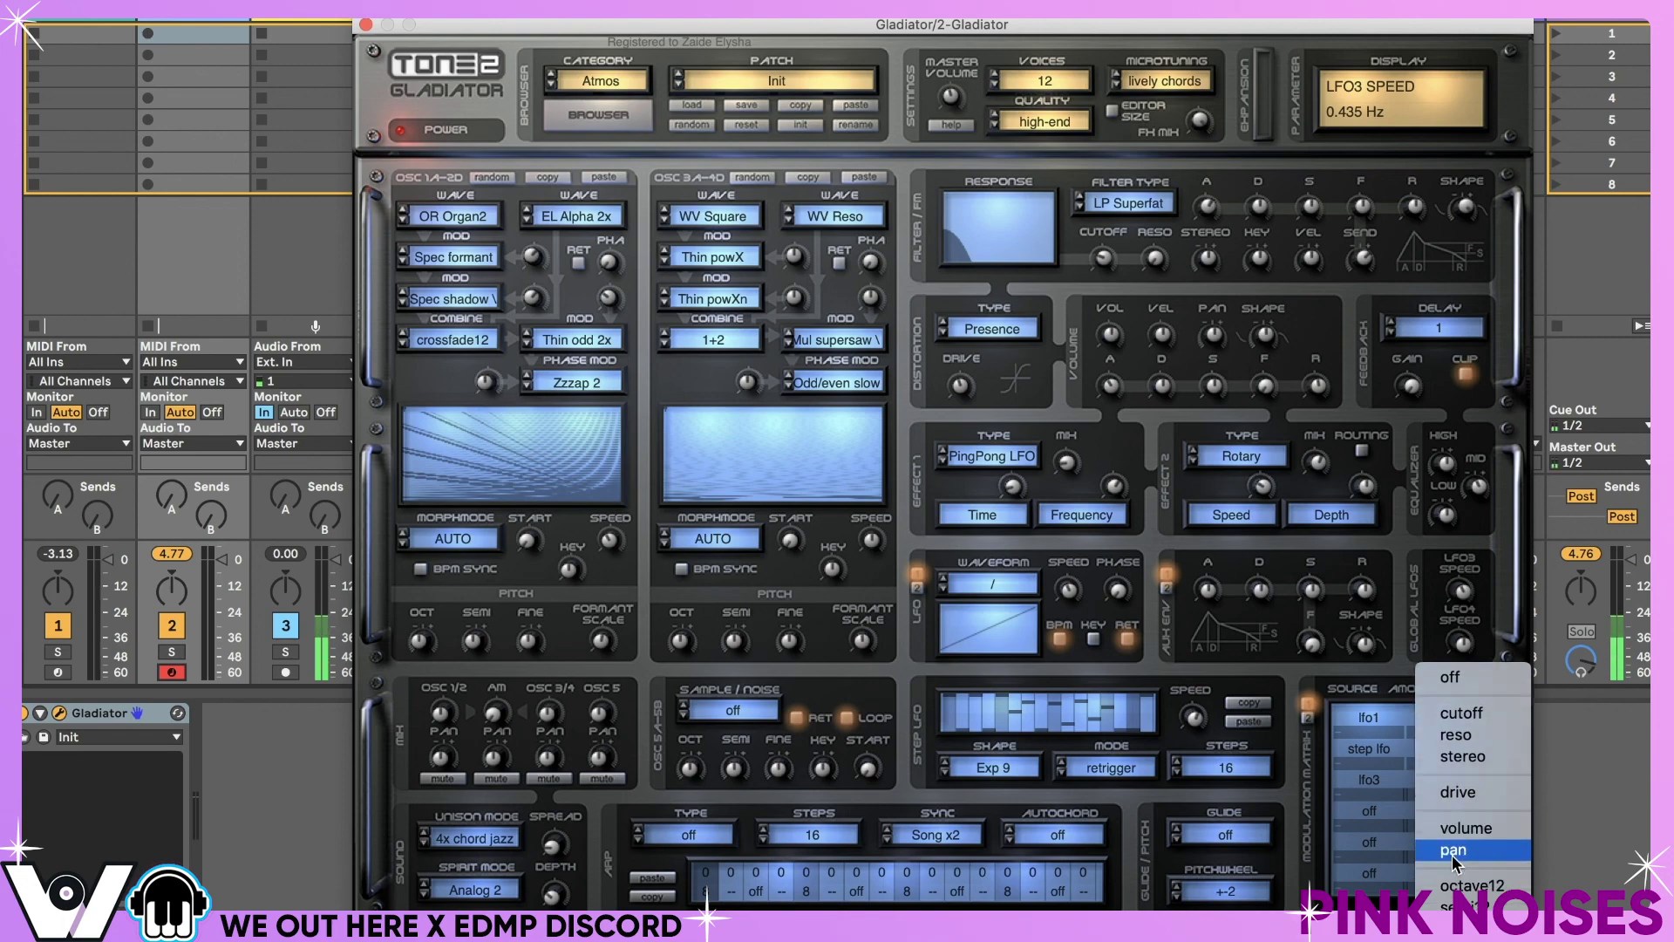
scroll(1452, 859, "down", 10)
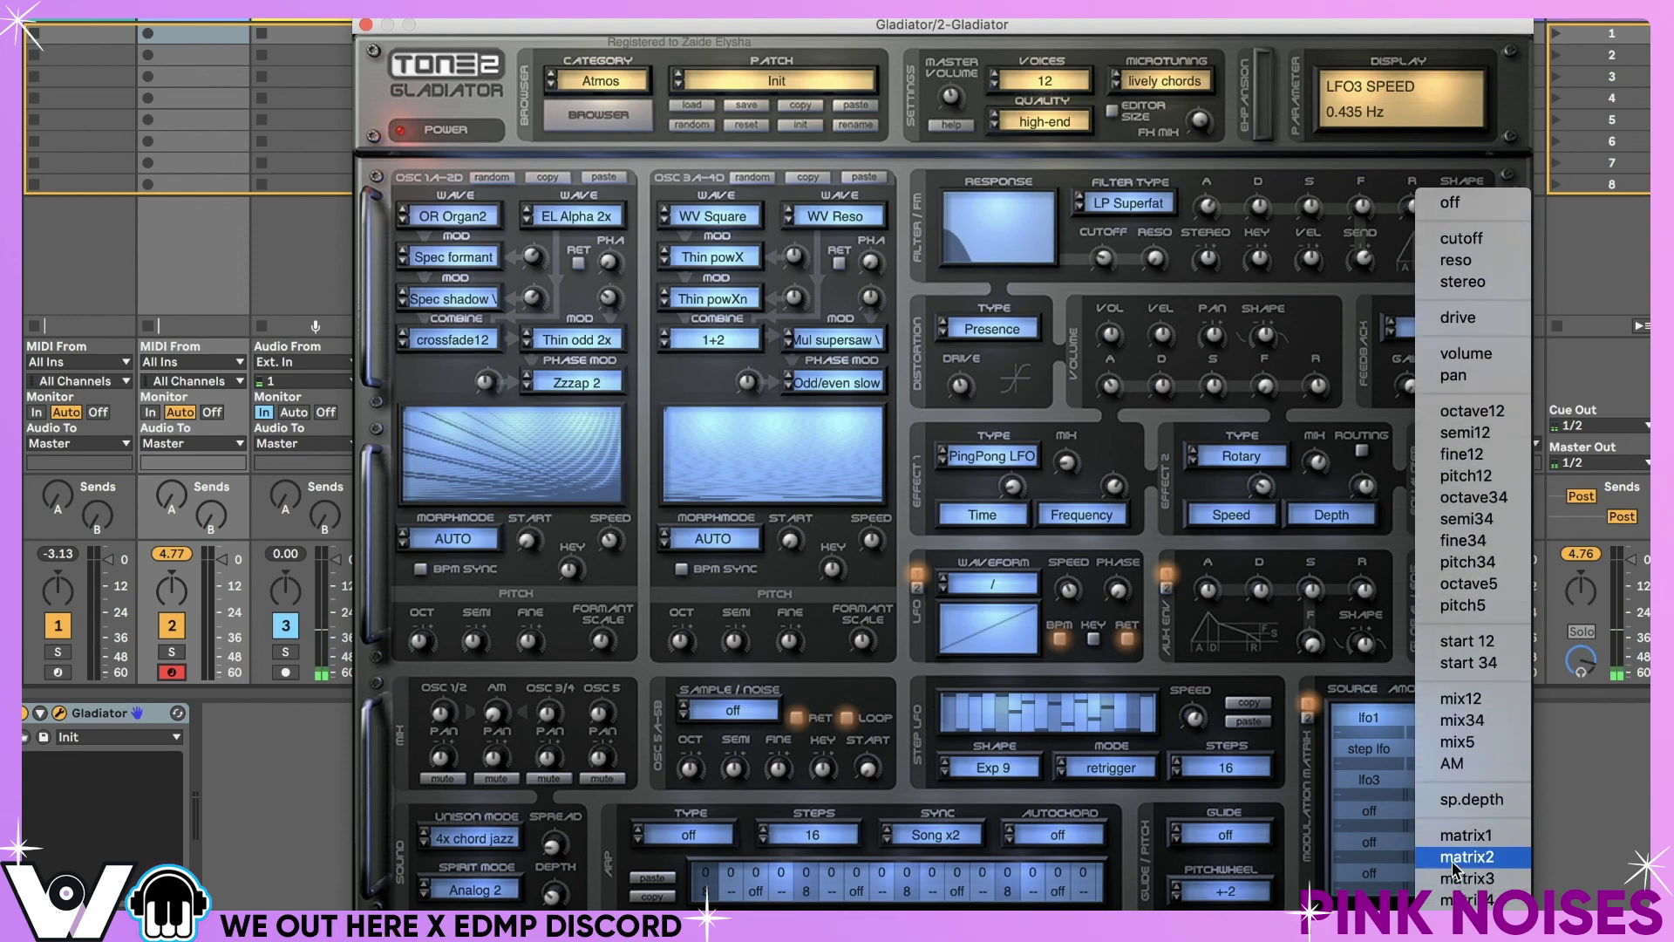
left_click(1452, 859)
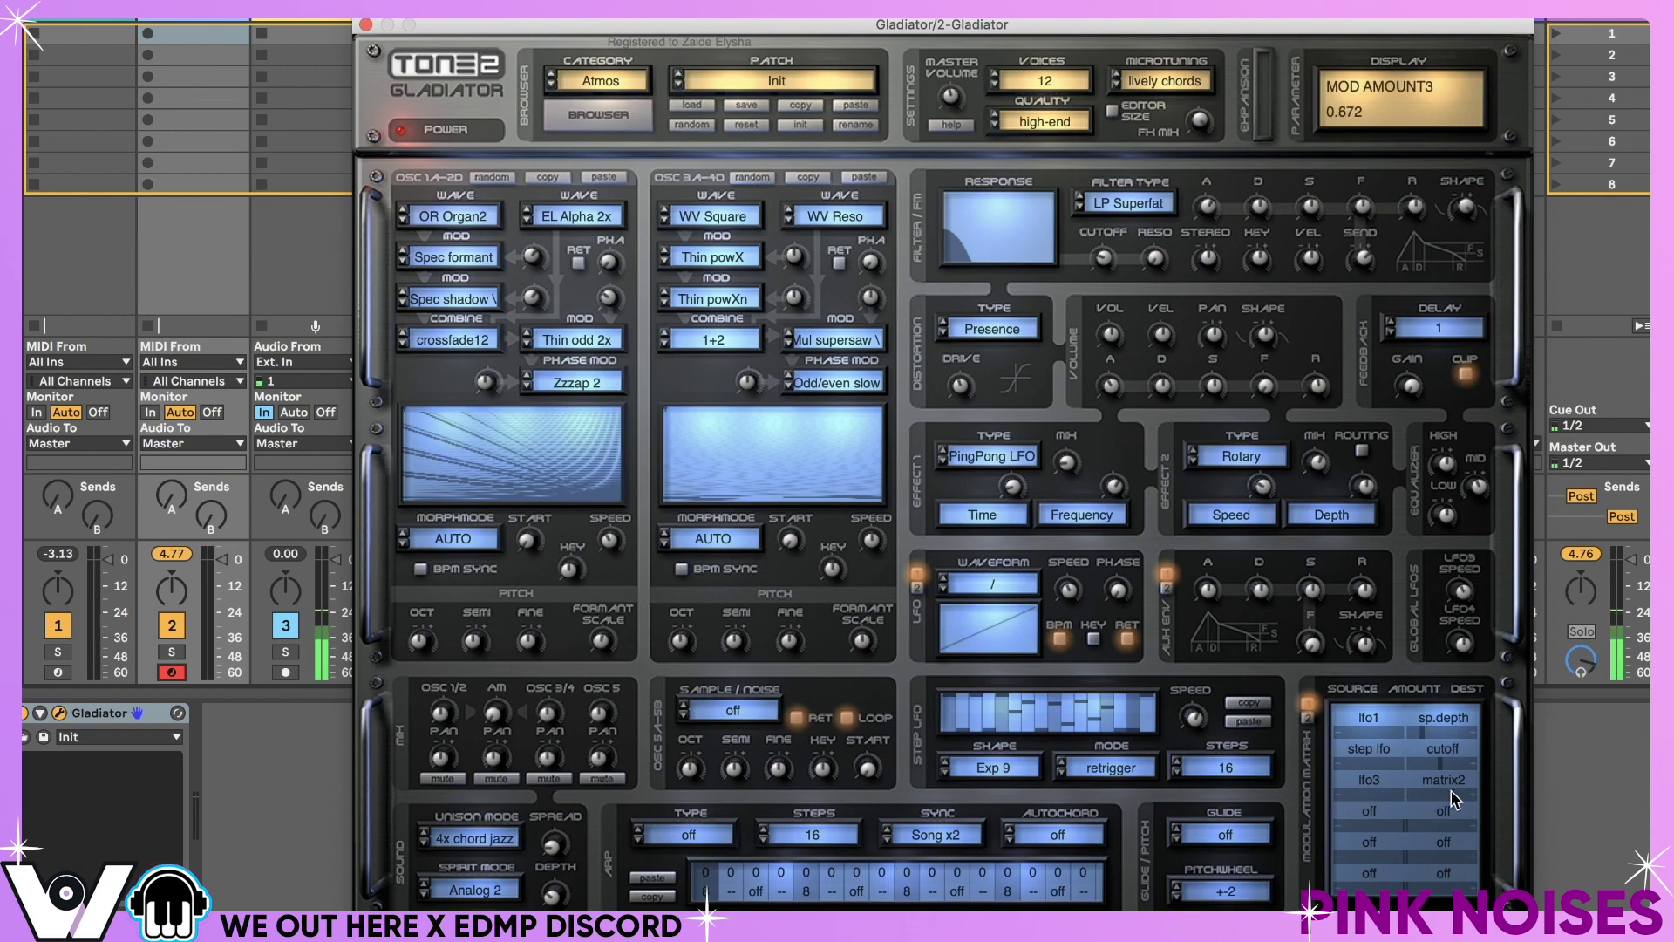
left_click_drag(1458, 790, 1465, 792)
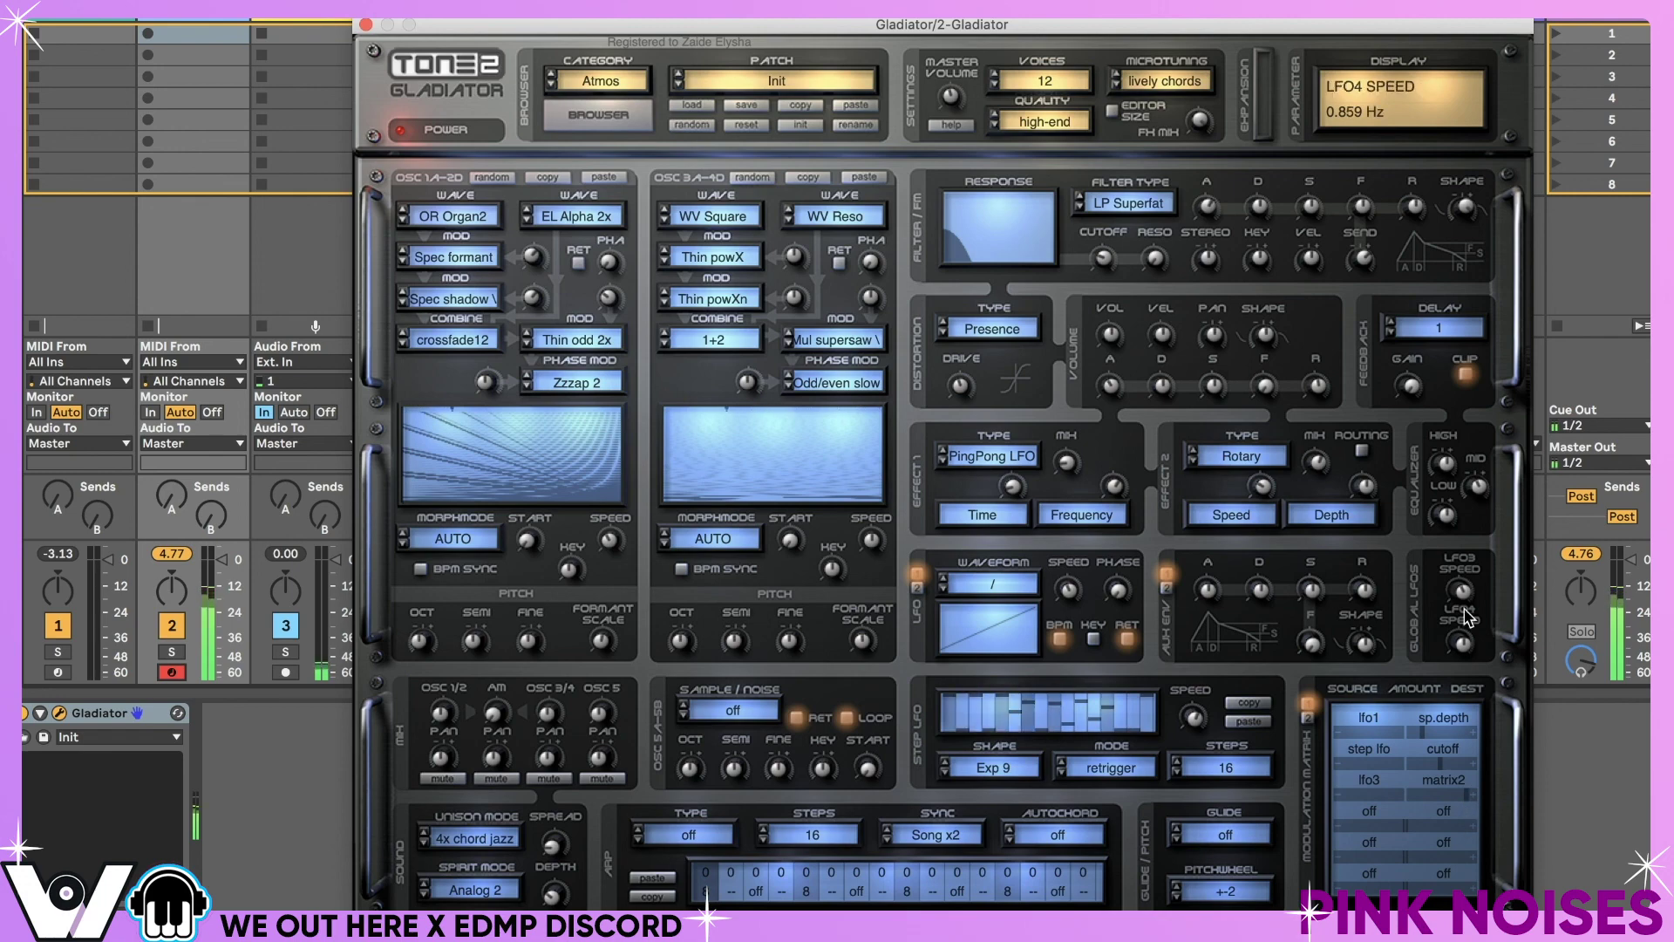
left_click_drag(1462, 592, 1478, 558)
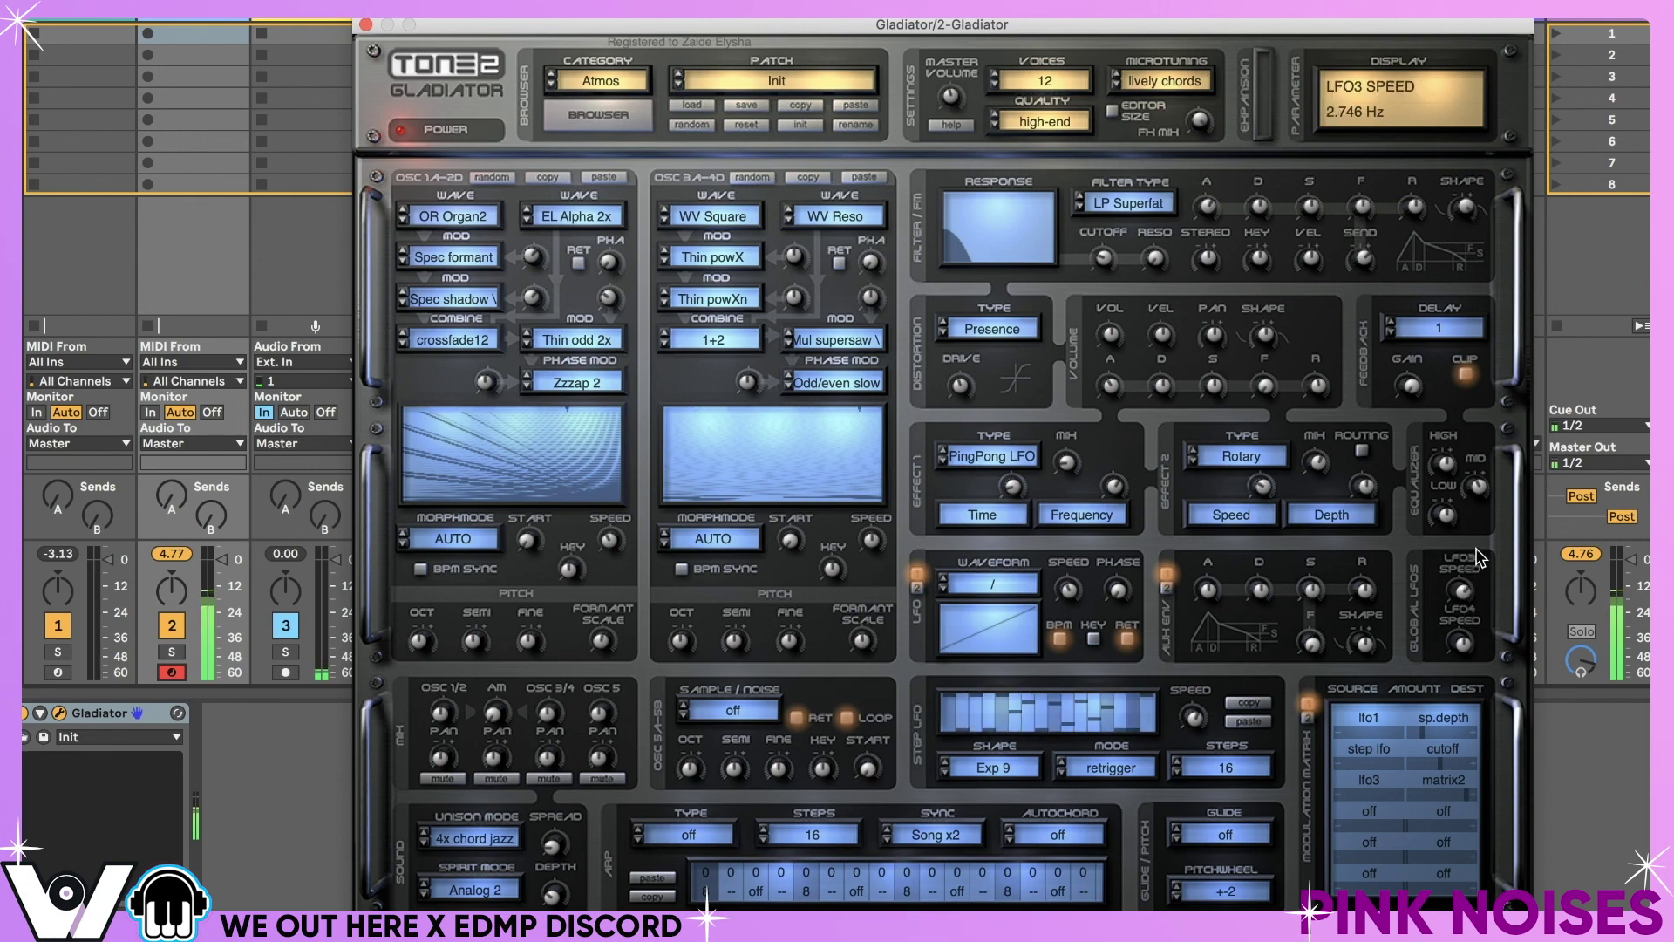